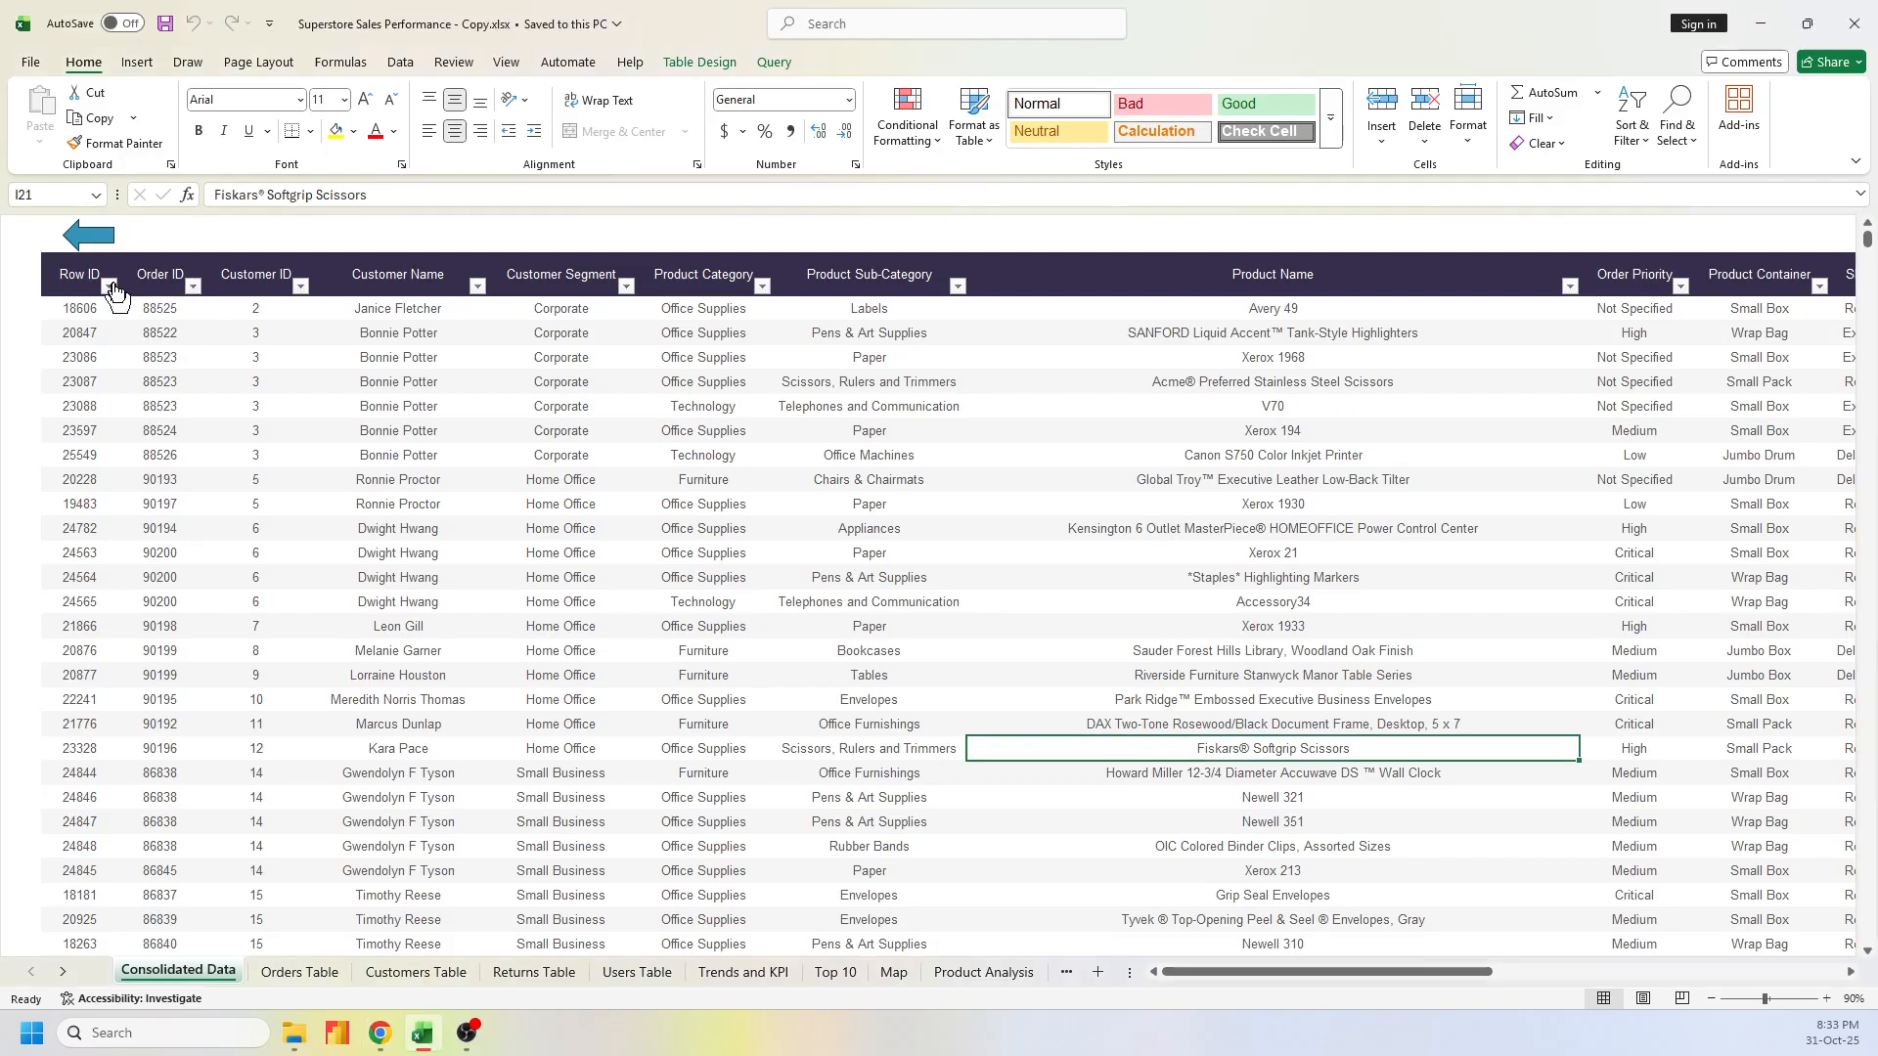
Look through the Consolidated Data sheet and the Orders, Customers, Returns and Users table sheets
left_click(784, 502)
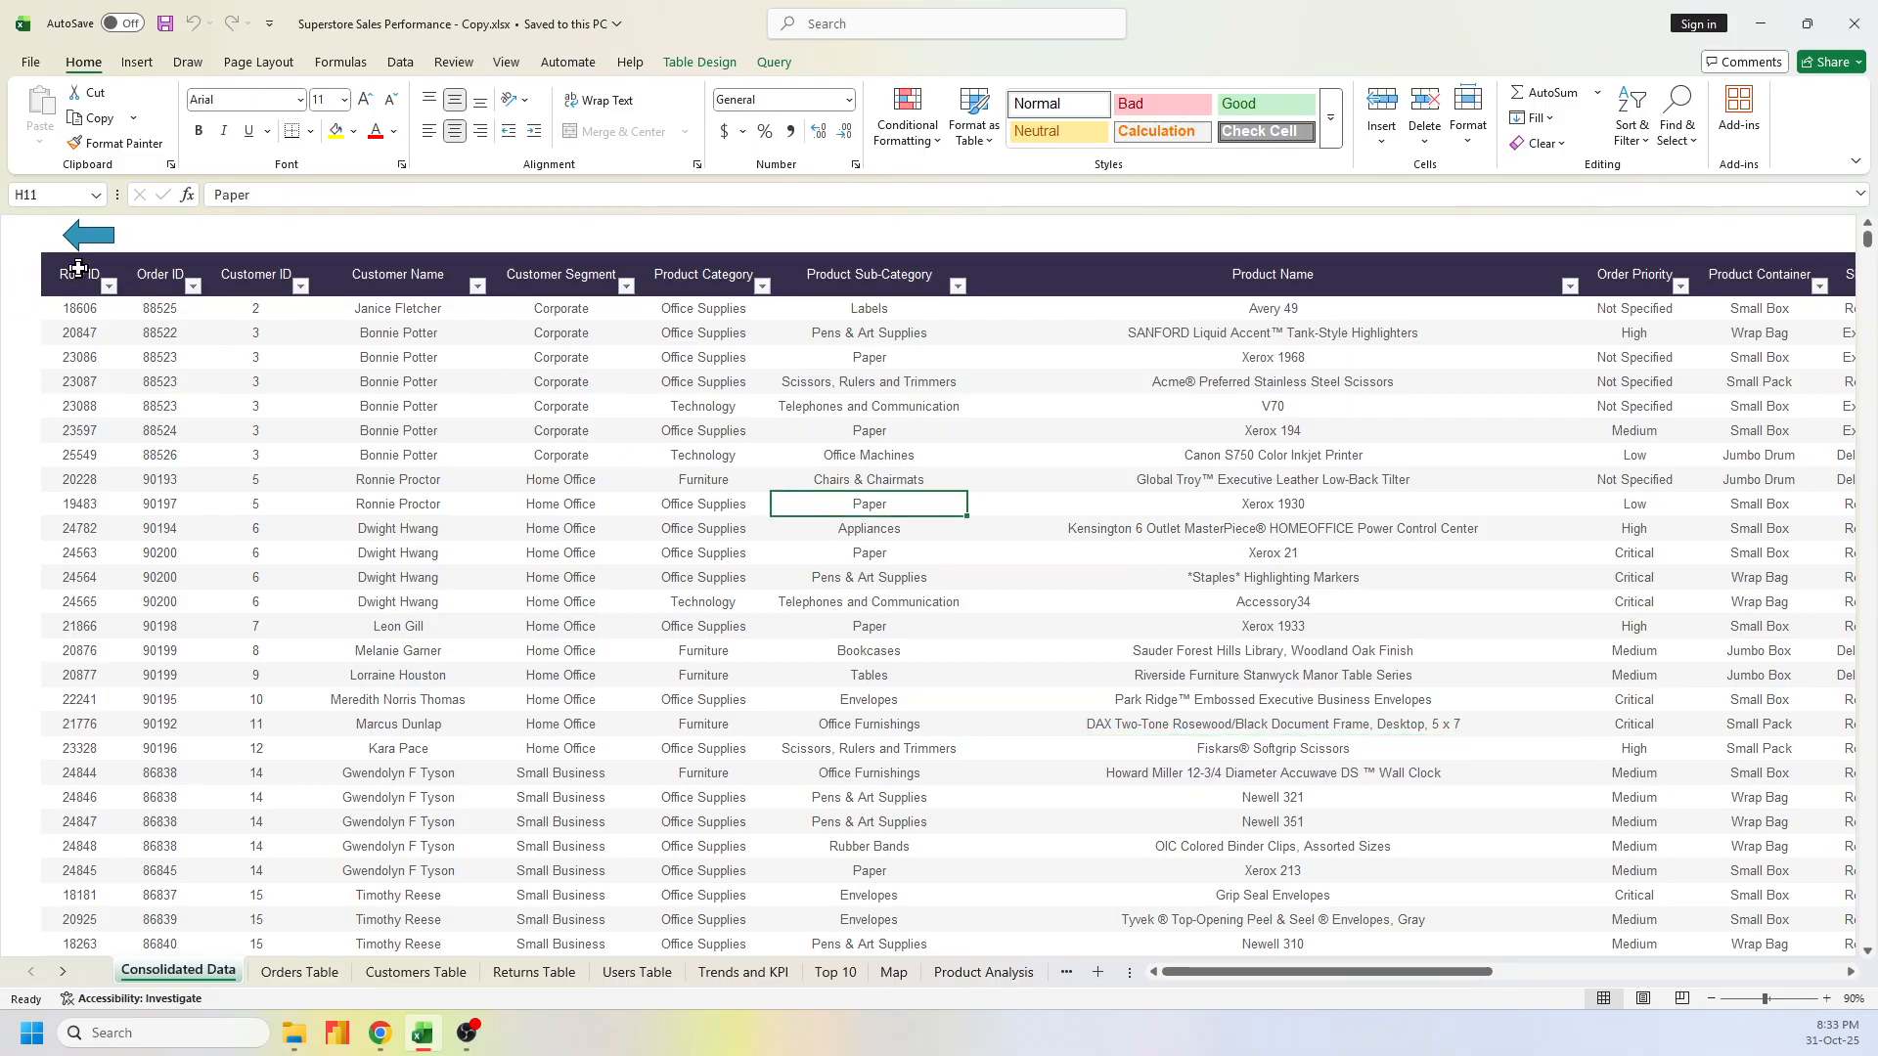
left_click(544, 506)
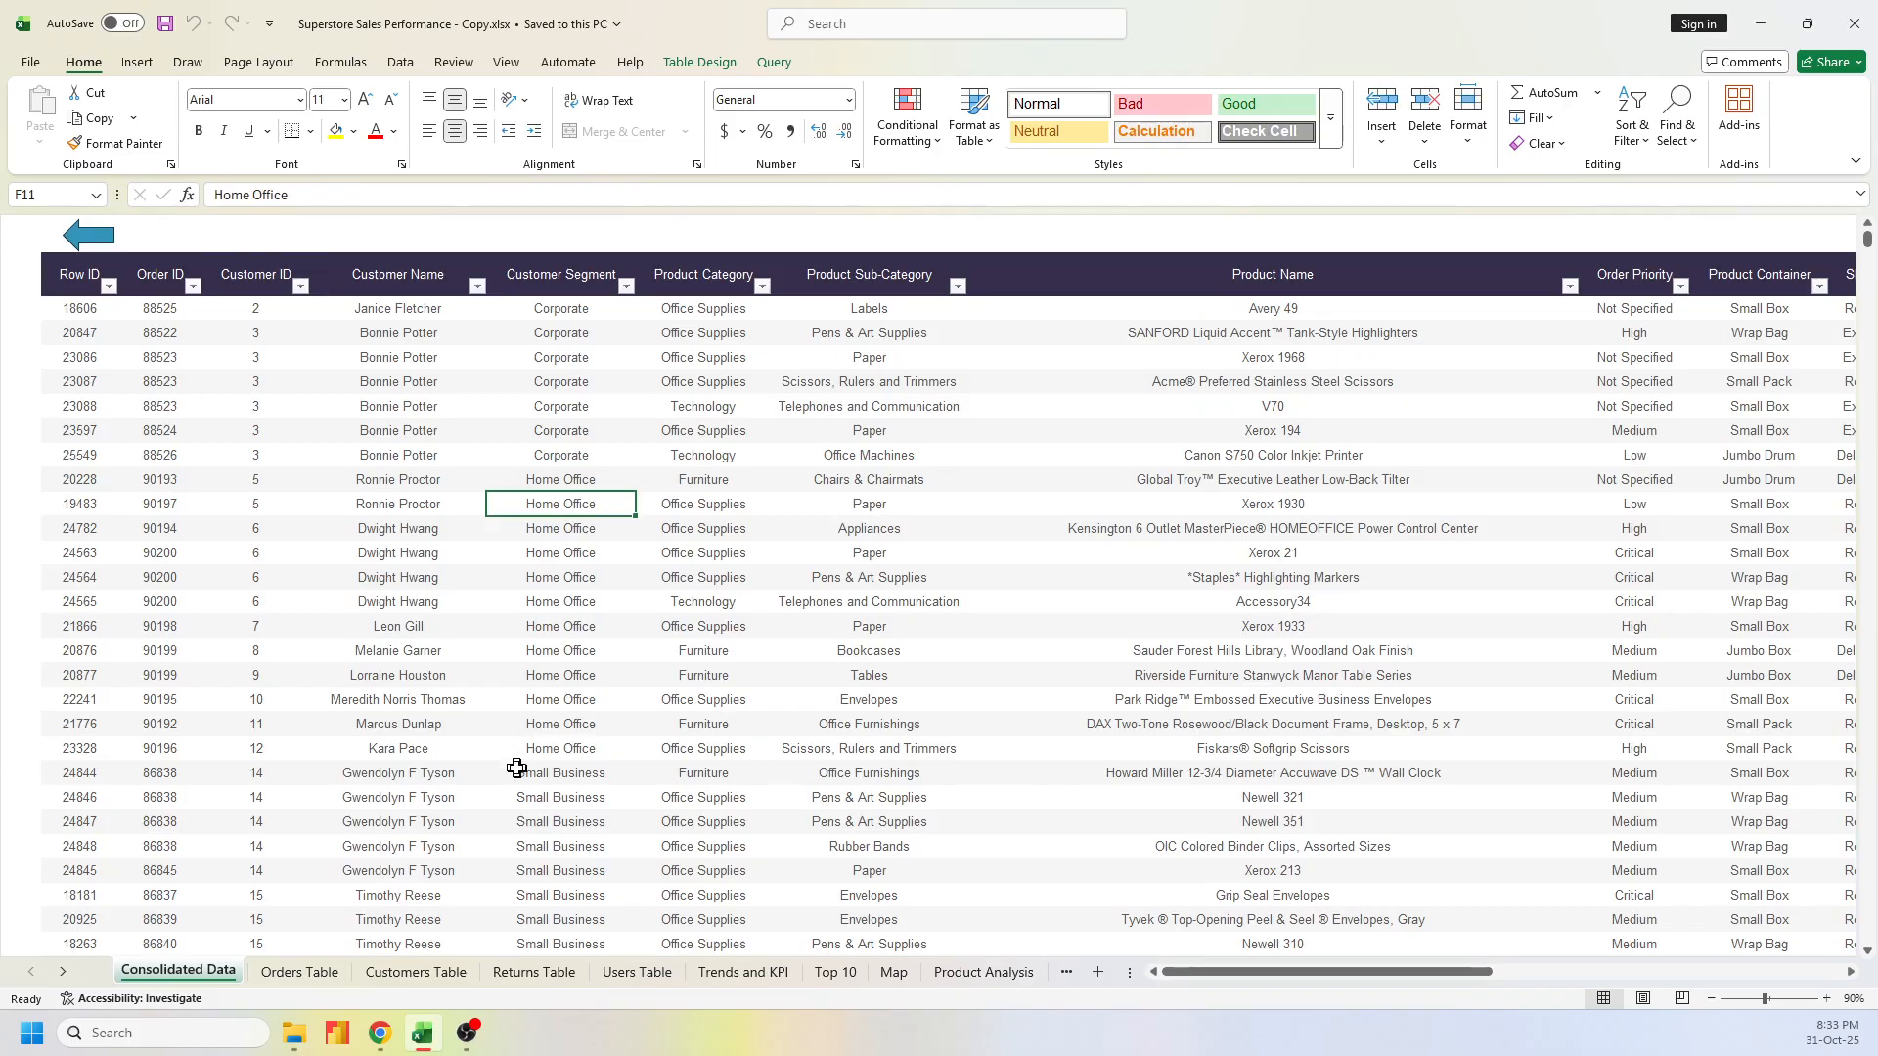
left_click(318, 975)
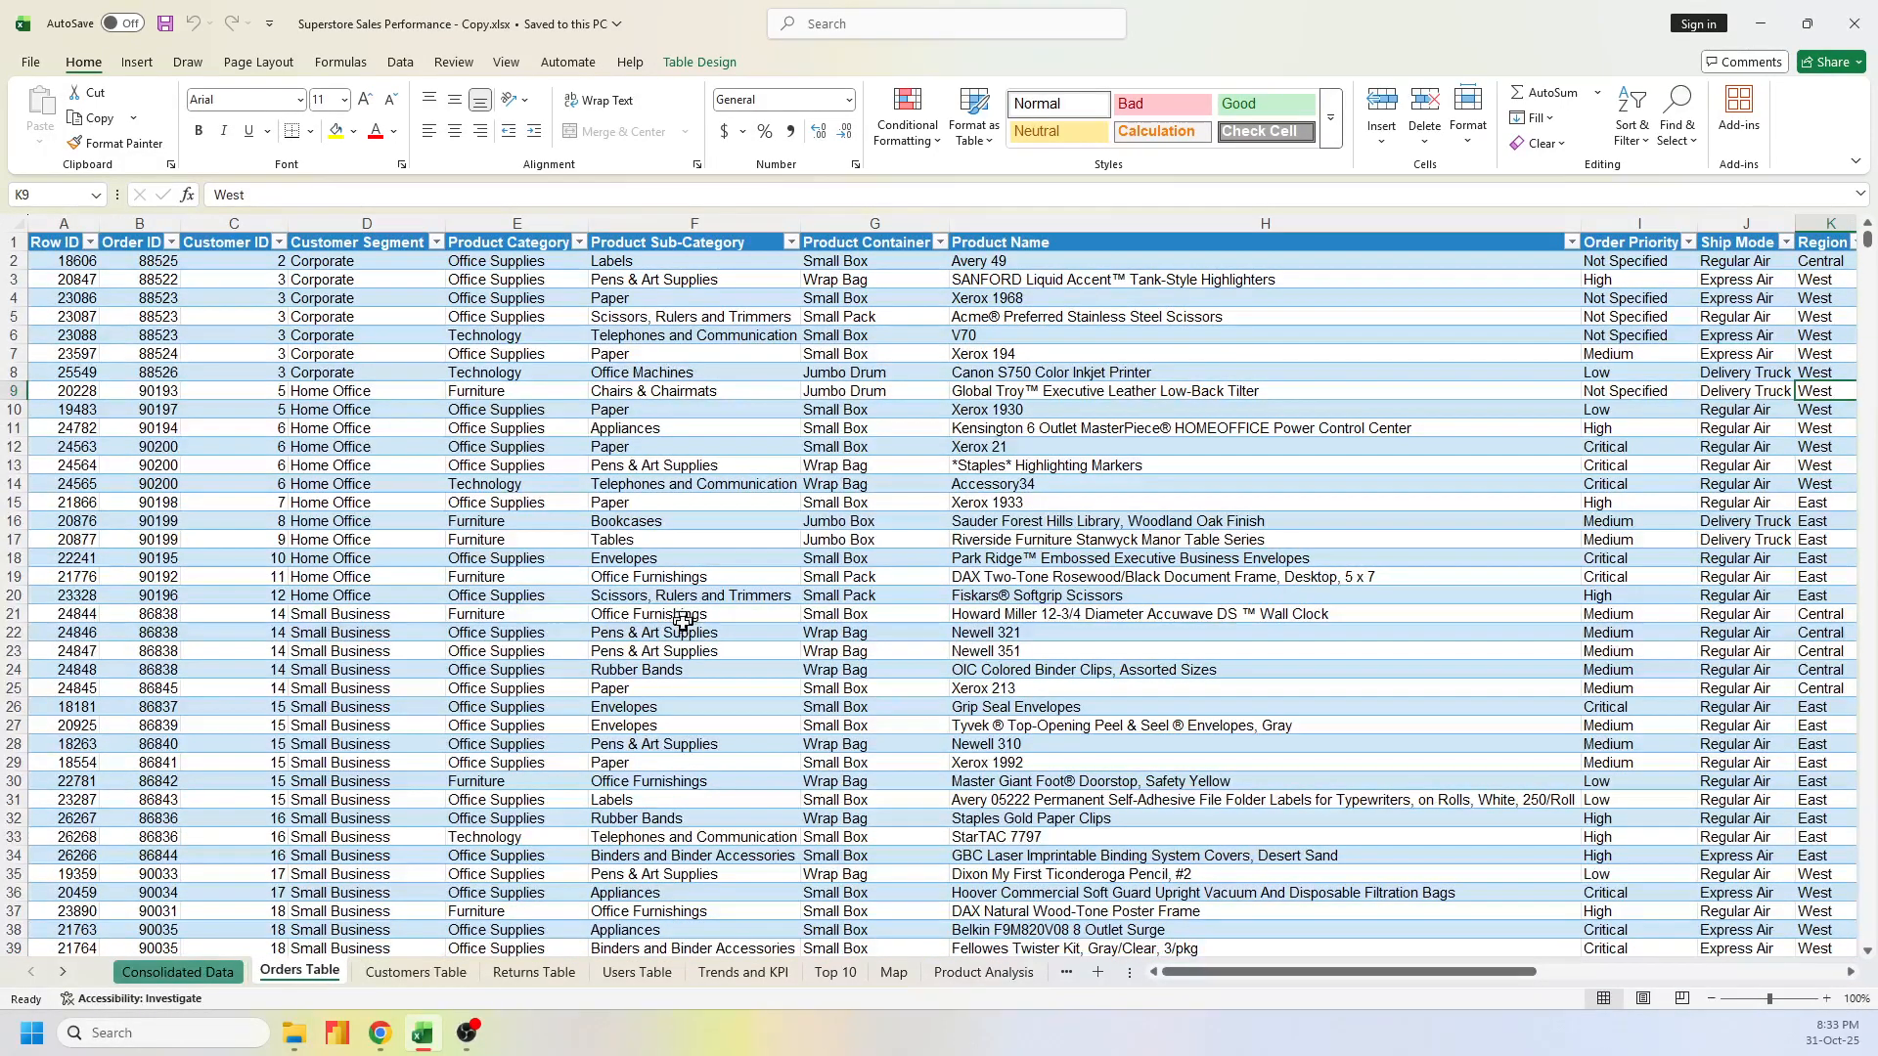
left_click(177, 972)
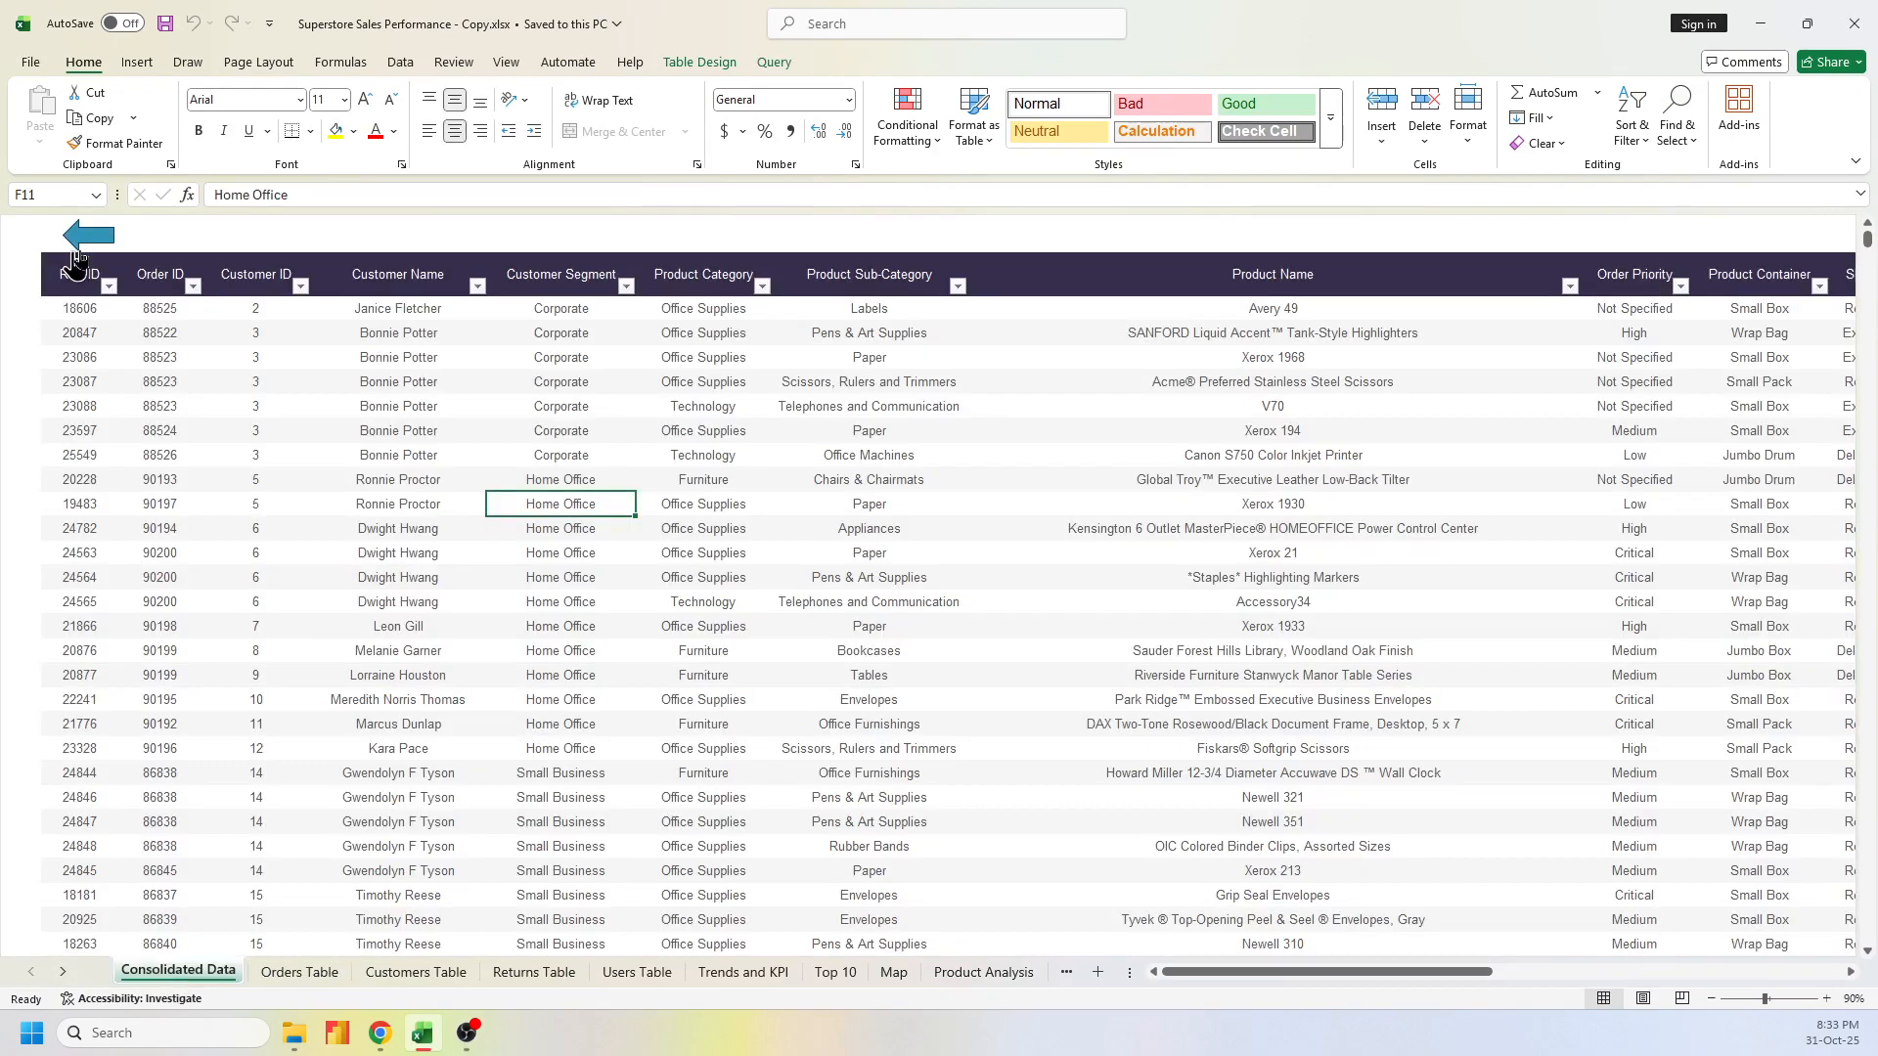
left_click(315, 973)
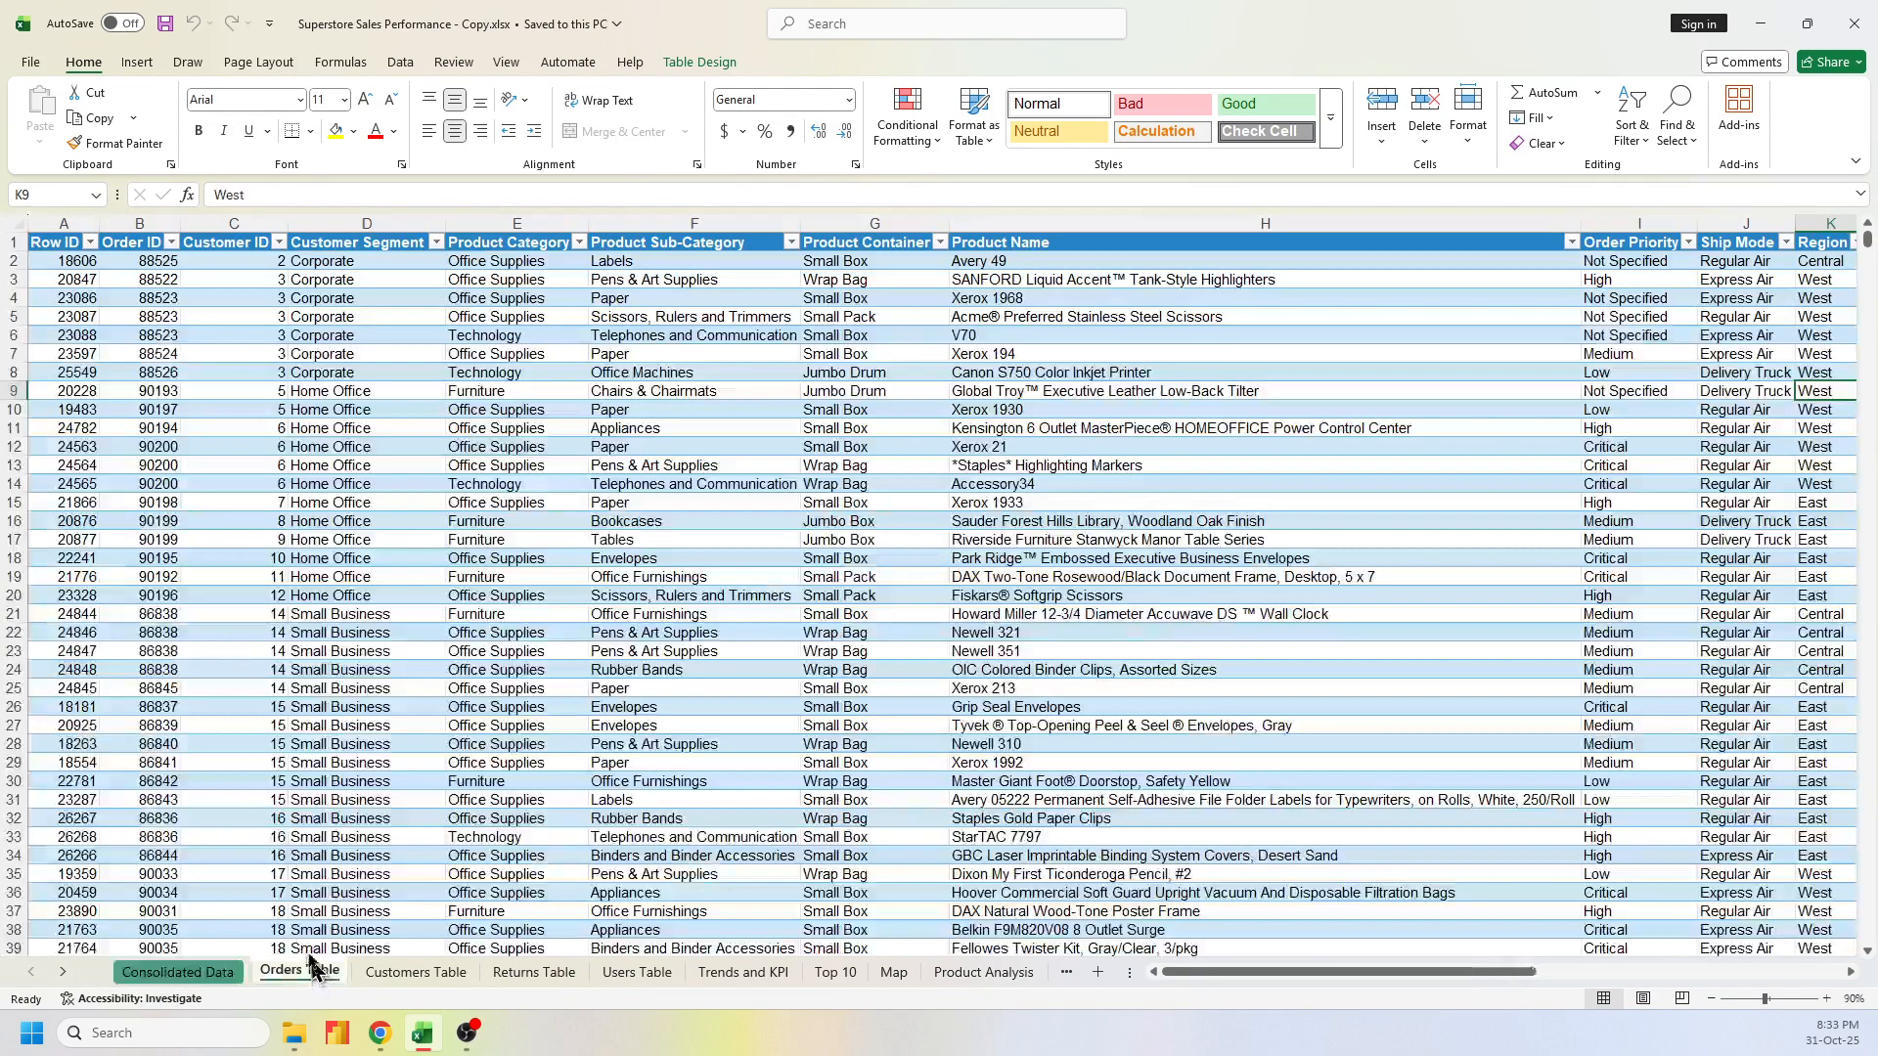
left_click(497, 392)
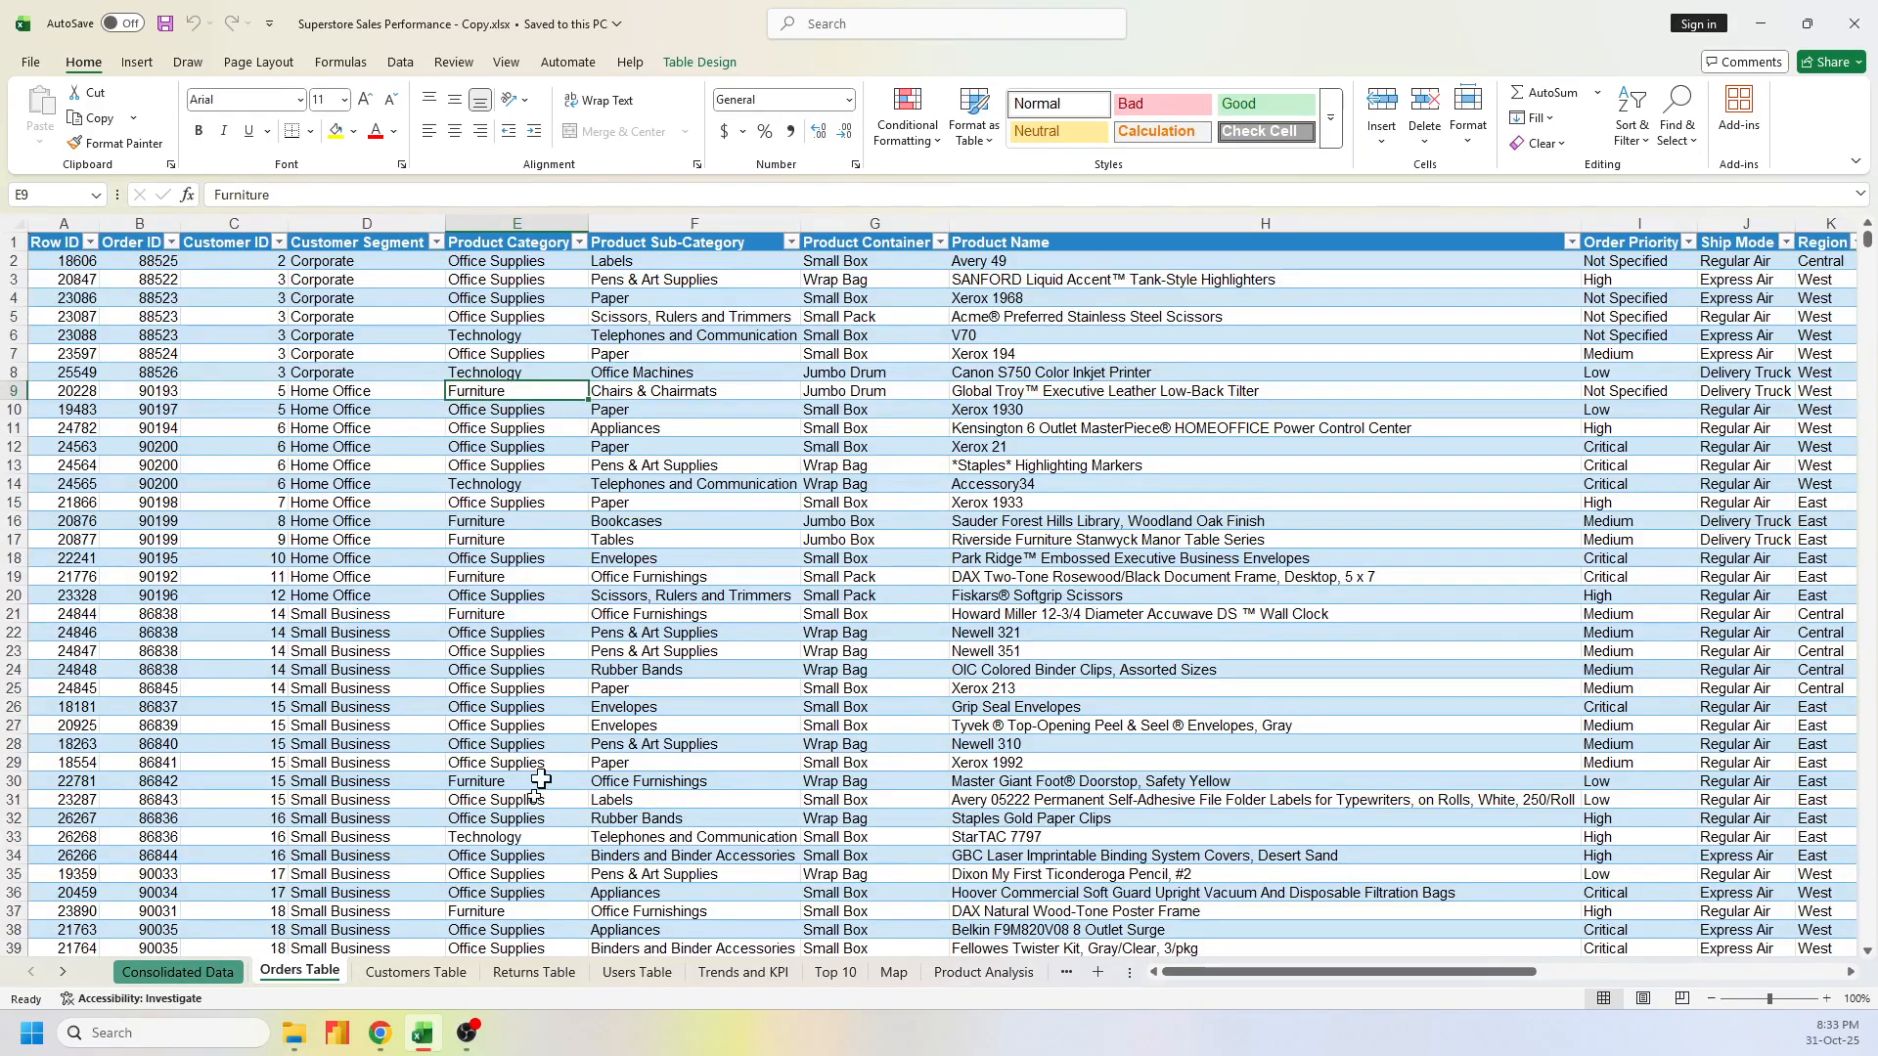
left_click(426, 974)
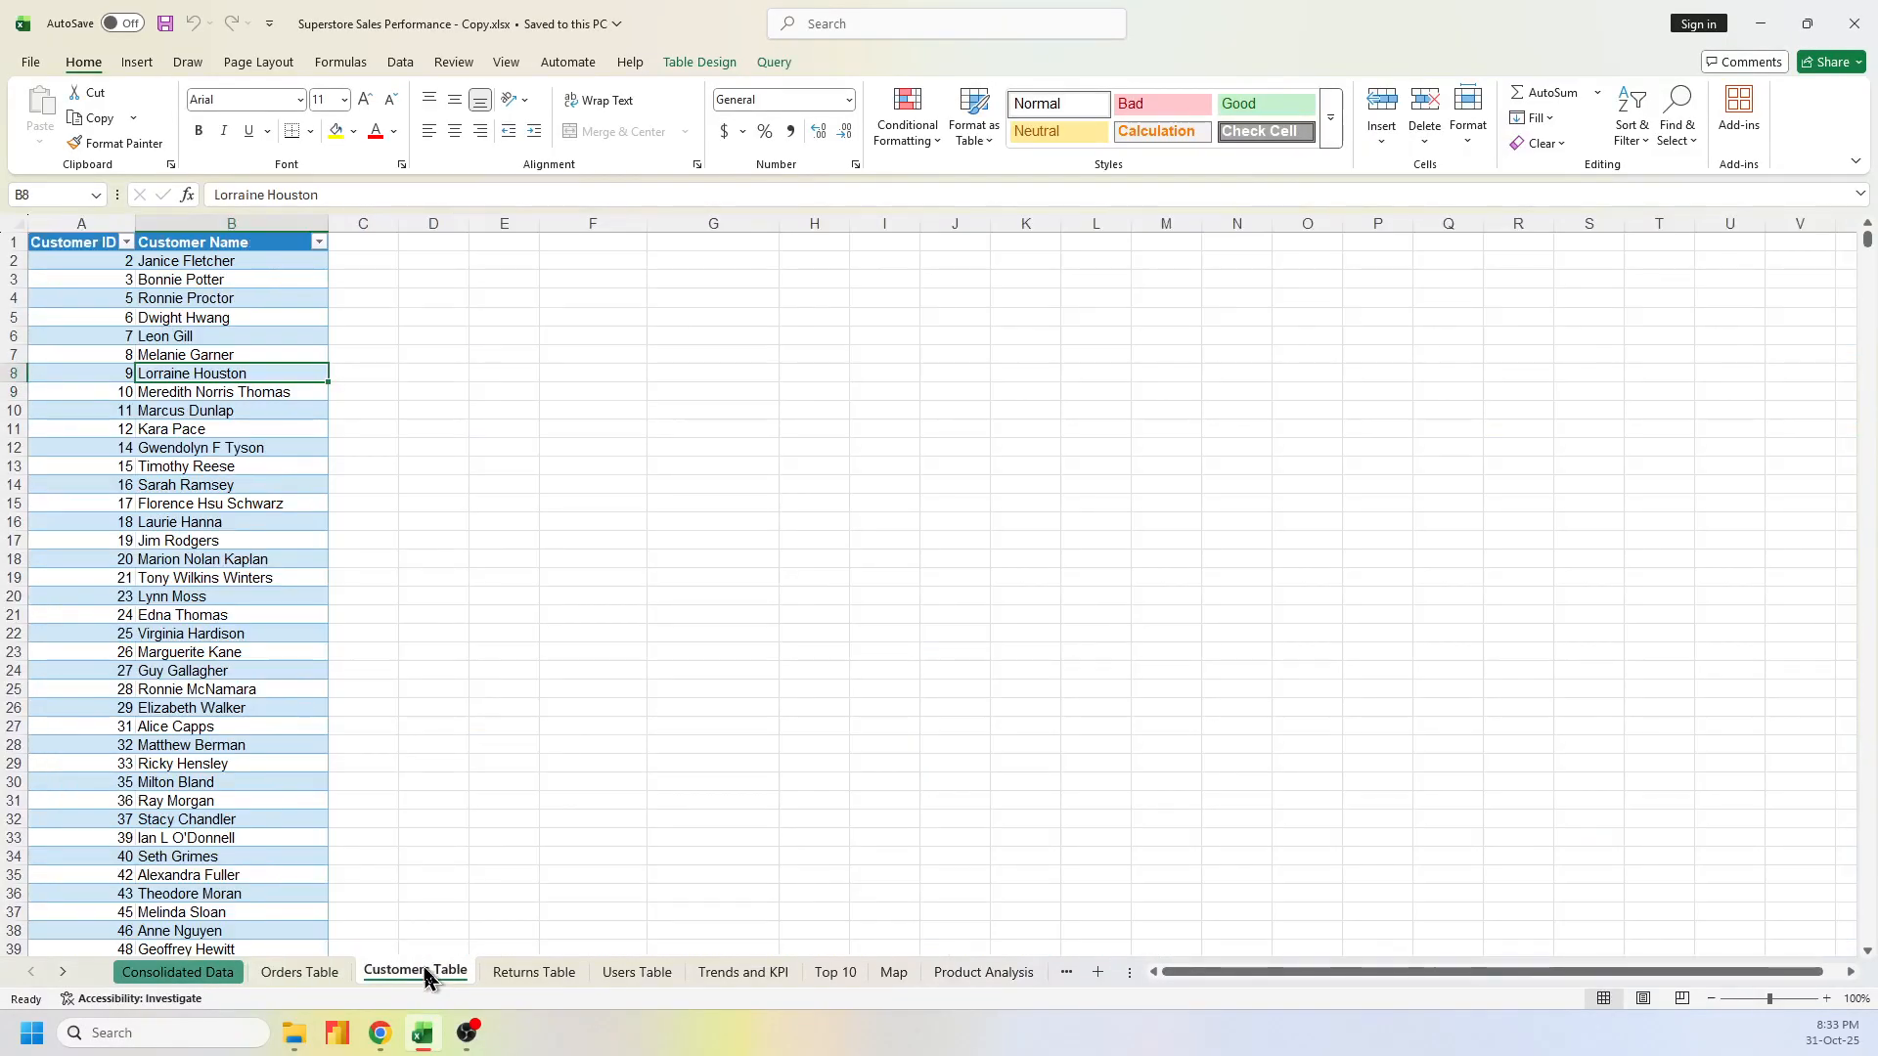
left_click(521, 974)
left_click(633, 974)
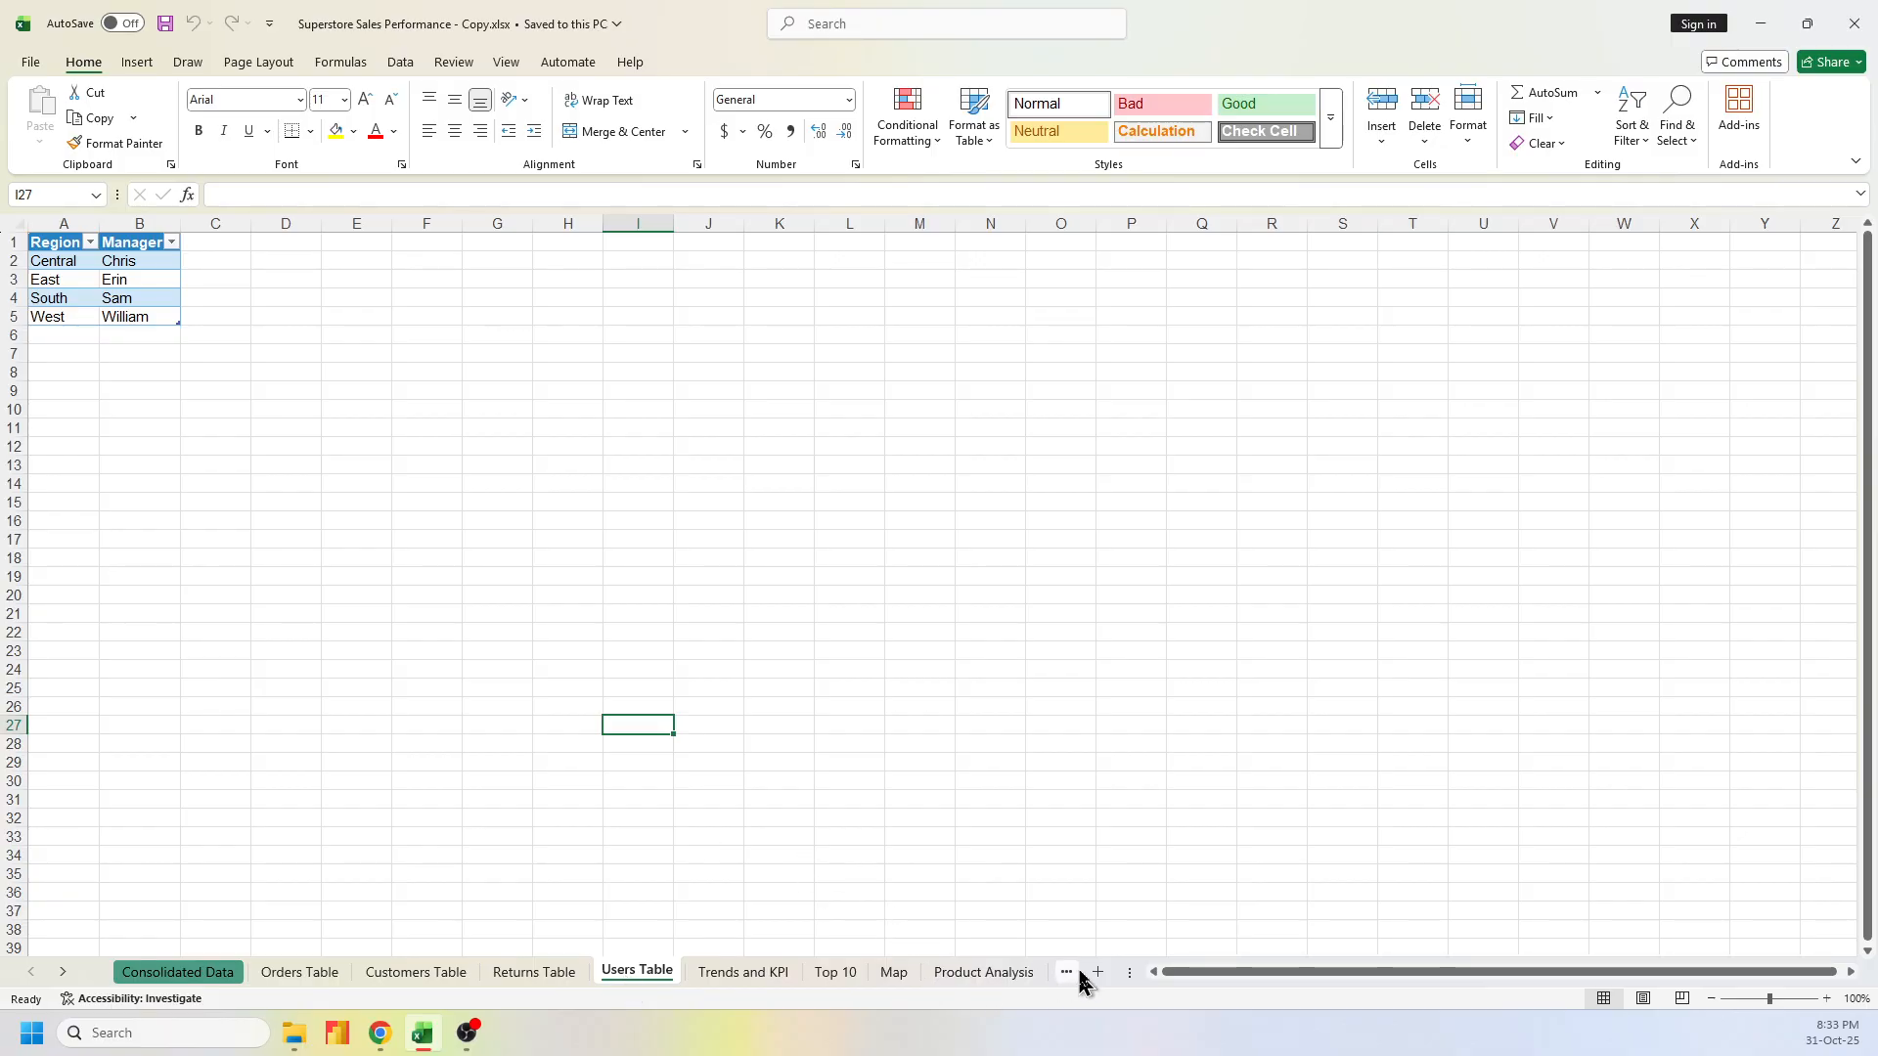
Make room for all the sheet names, then examine the KPI summary at the start of the Trends and KPI sheet
left_click_drag(1142, 972, 1692, 969)
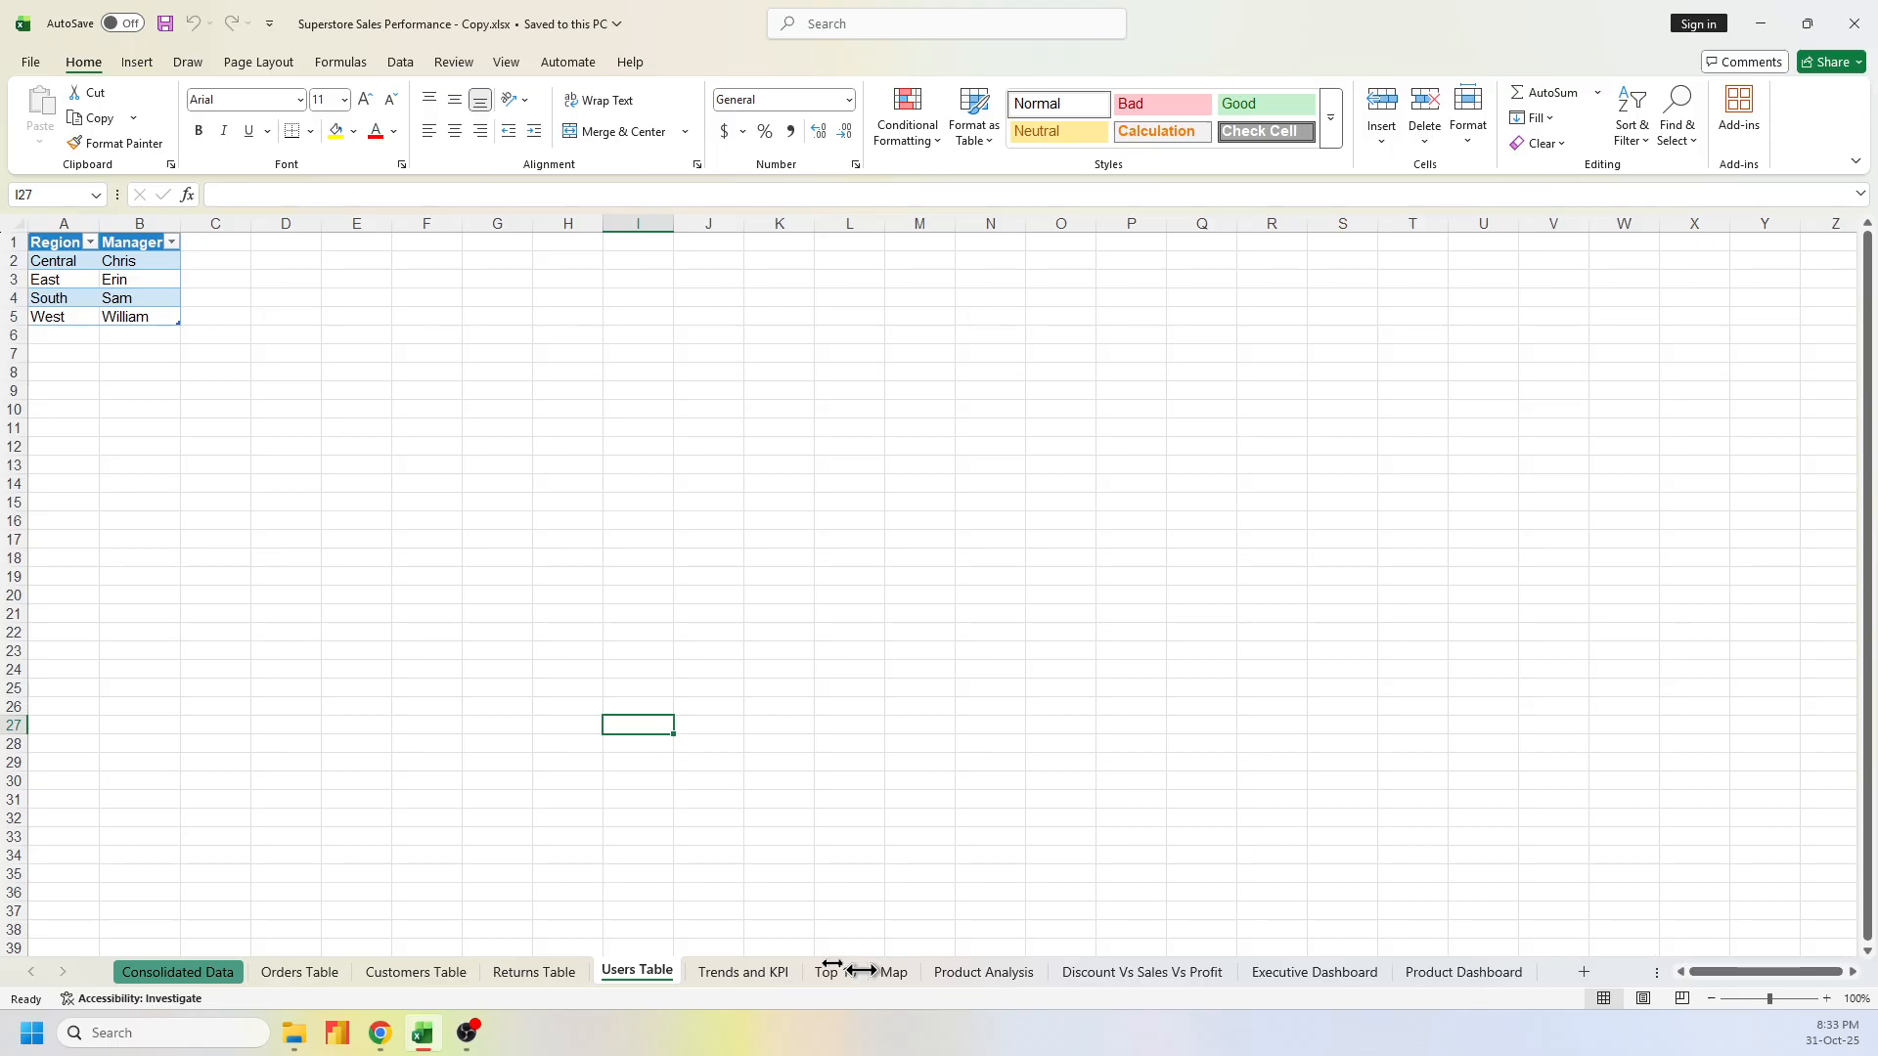
left_click(725, 972)
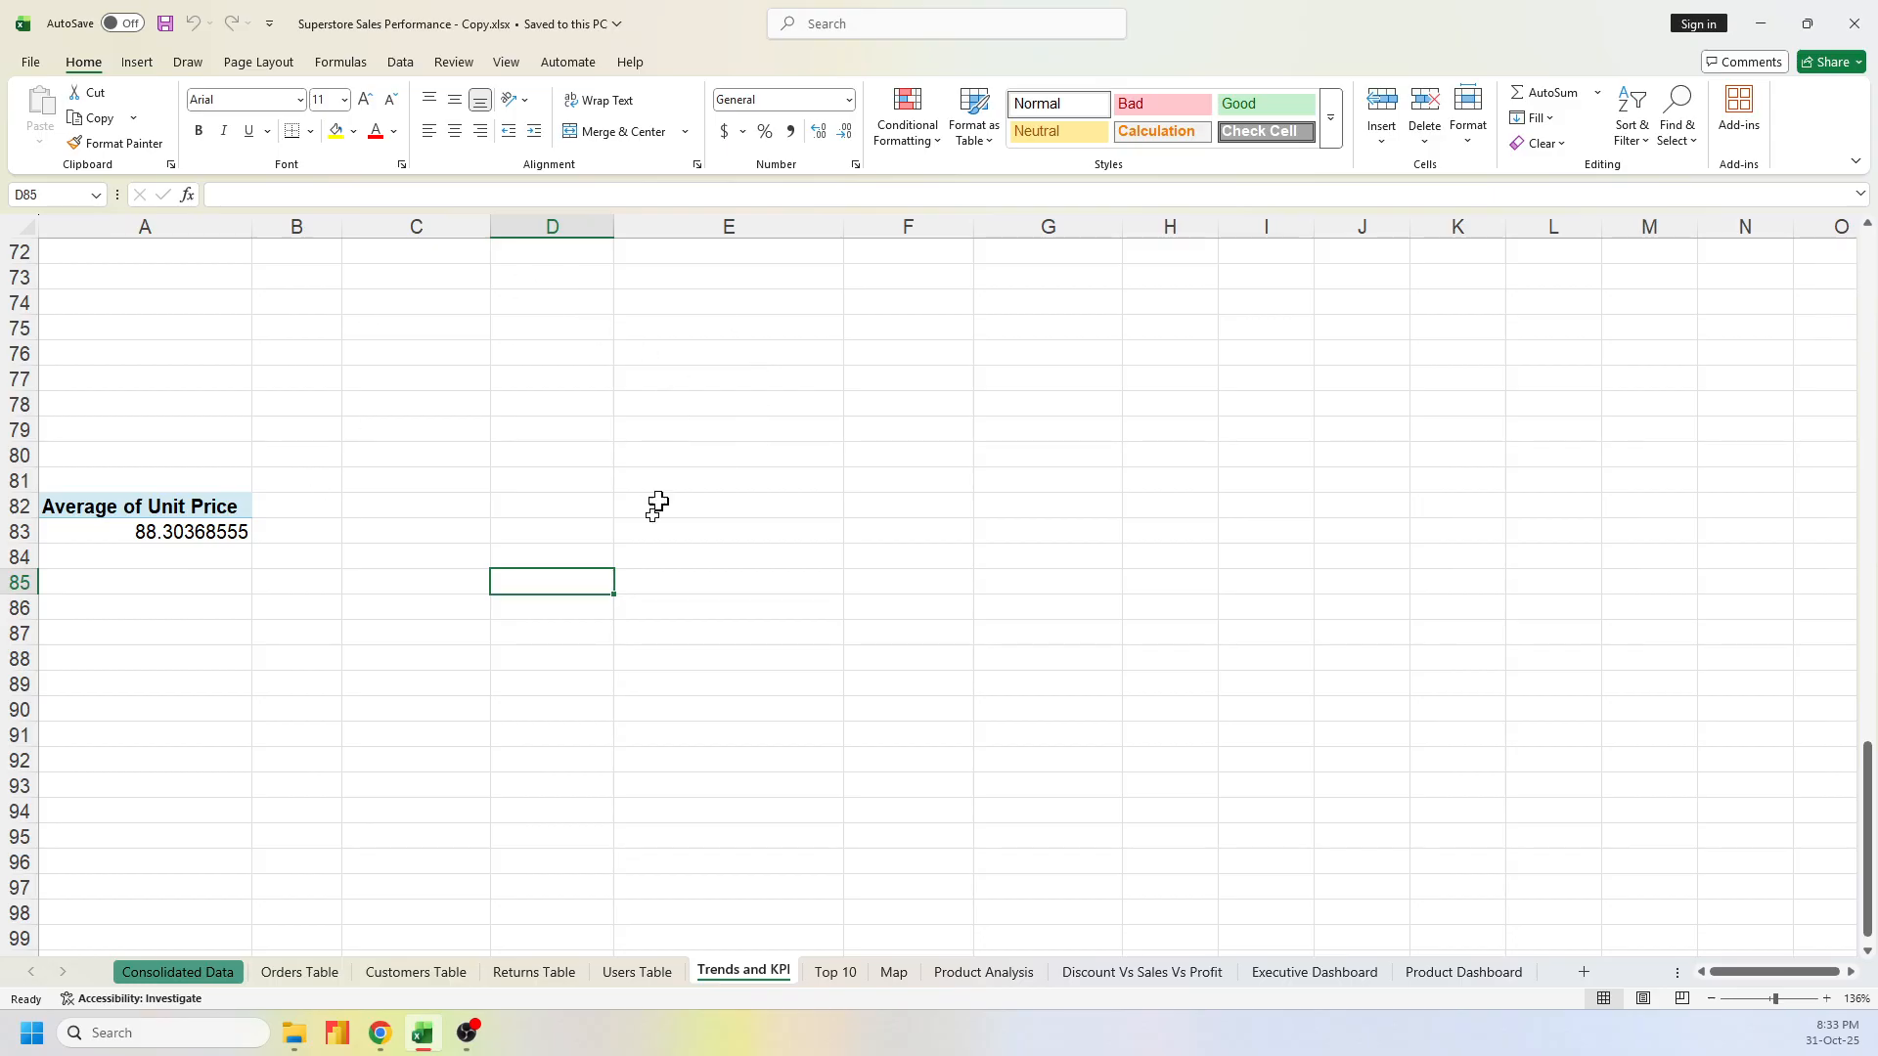
scroll(645, 518, "up", 1)
scroll(637, 549, "up", 20)
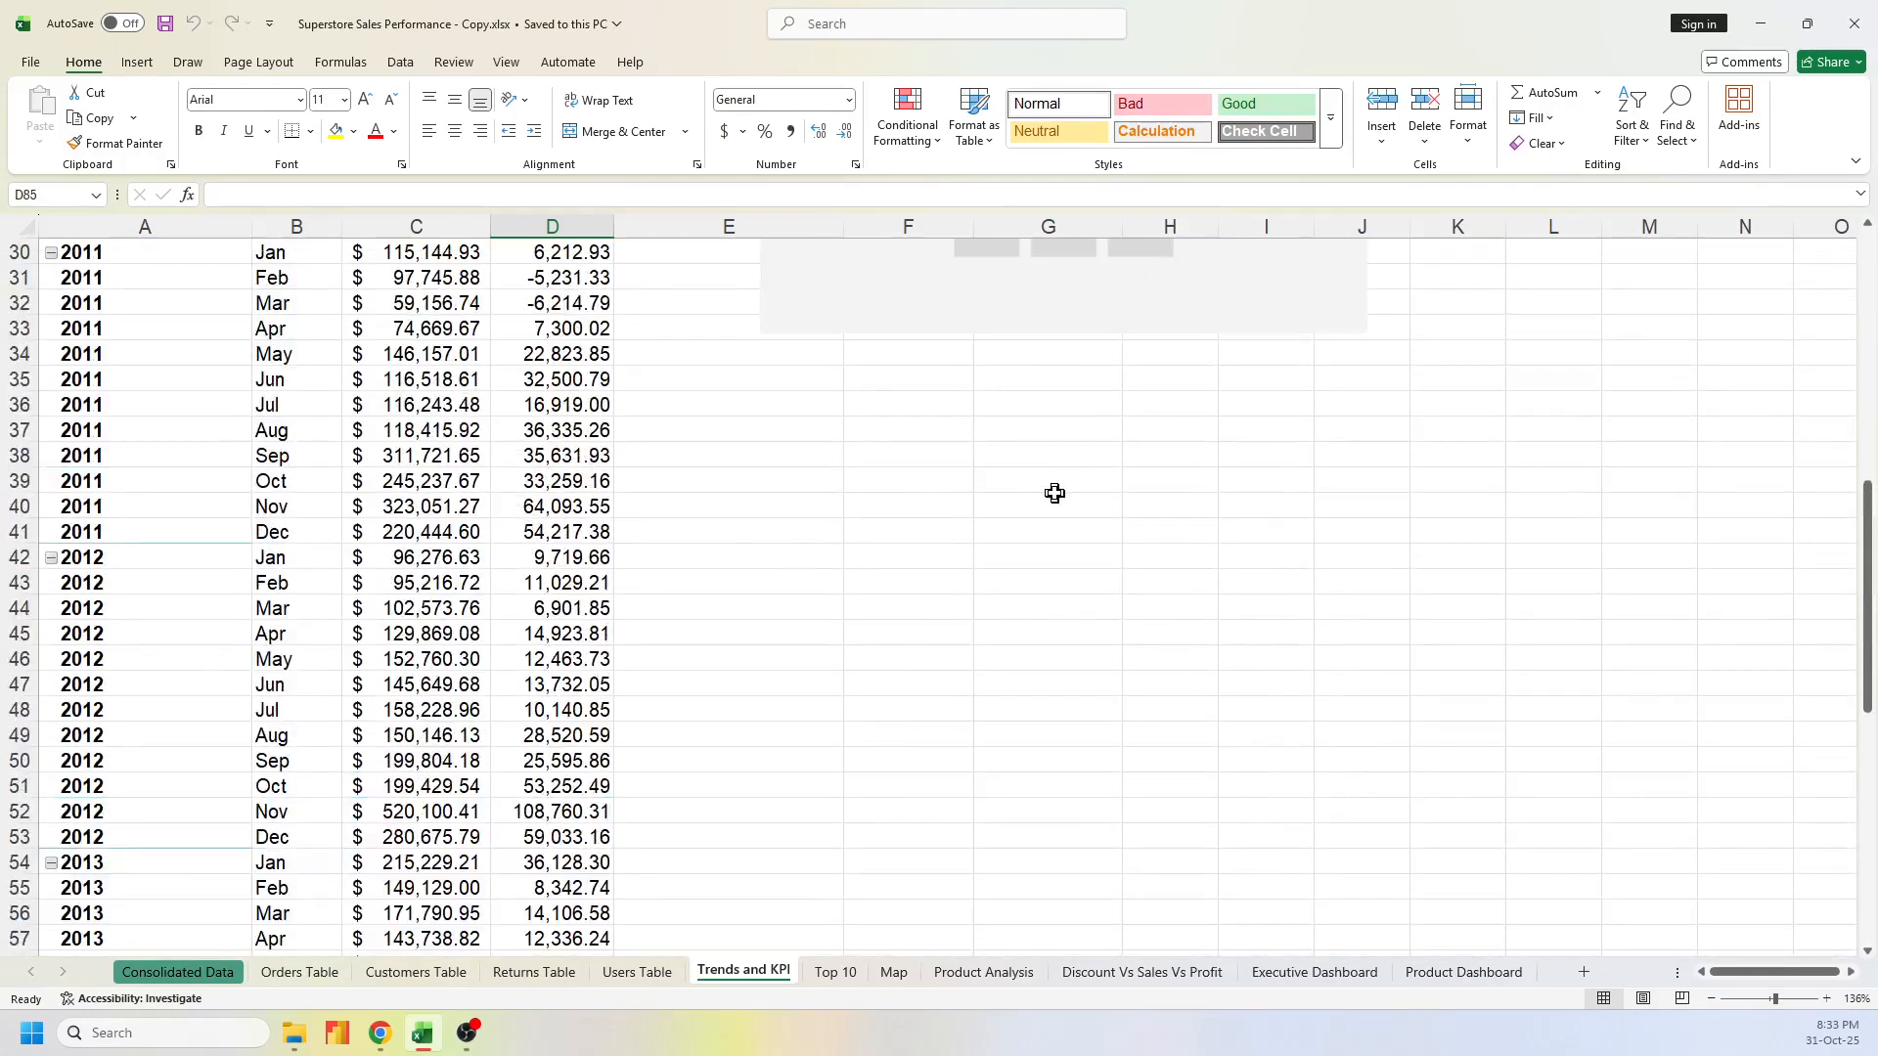
scroll(1071, 494, "up", 2)
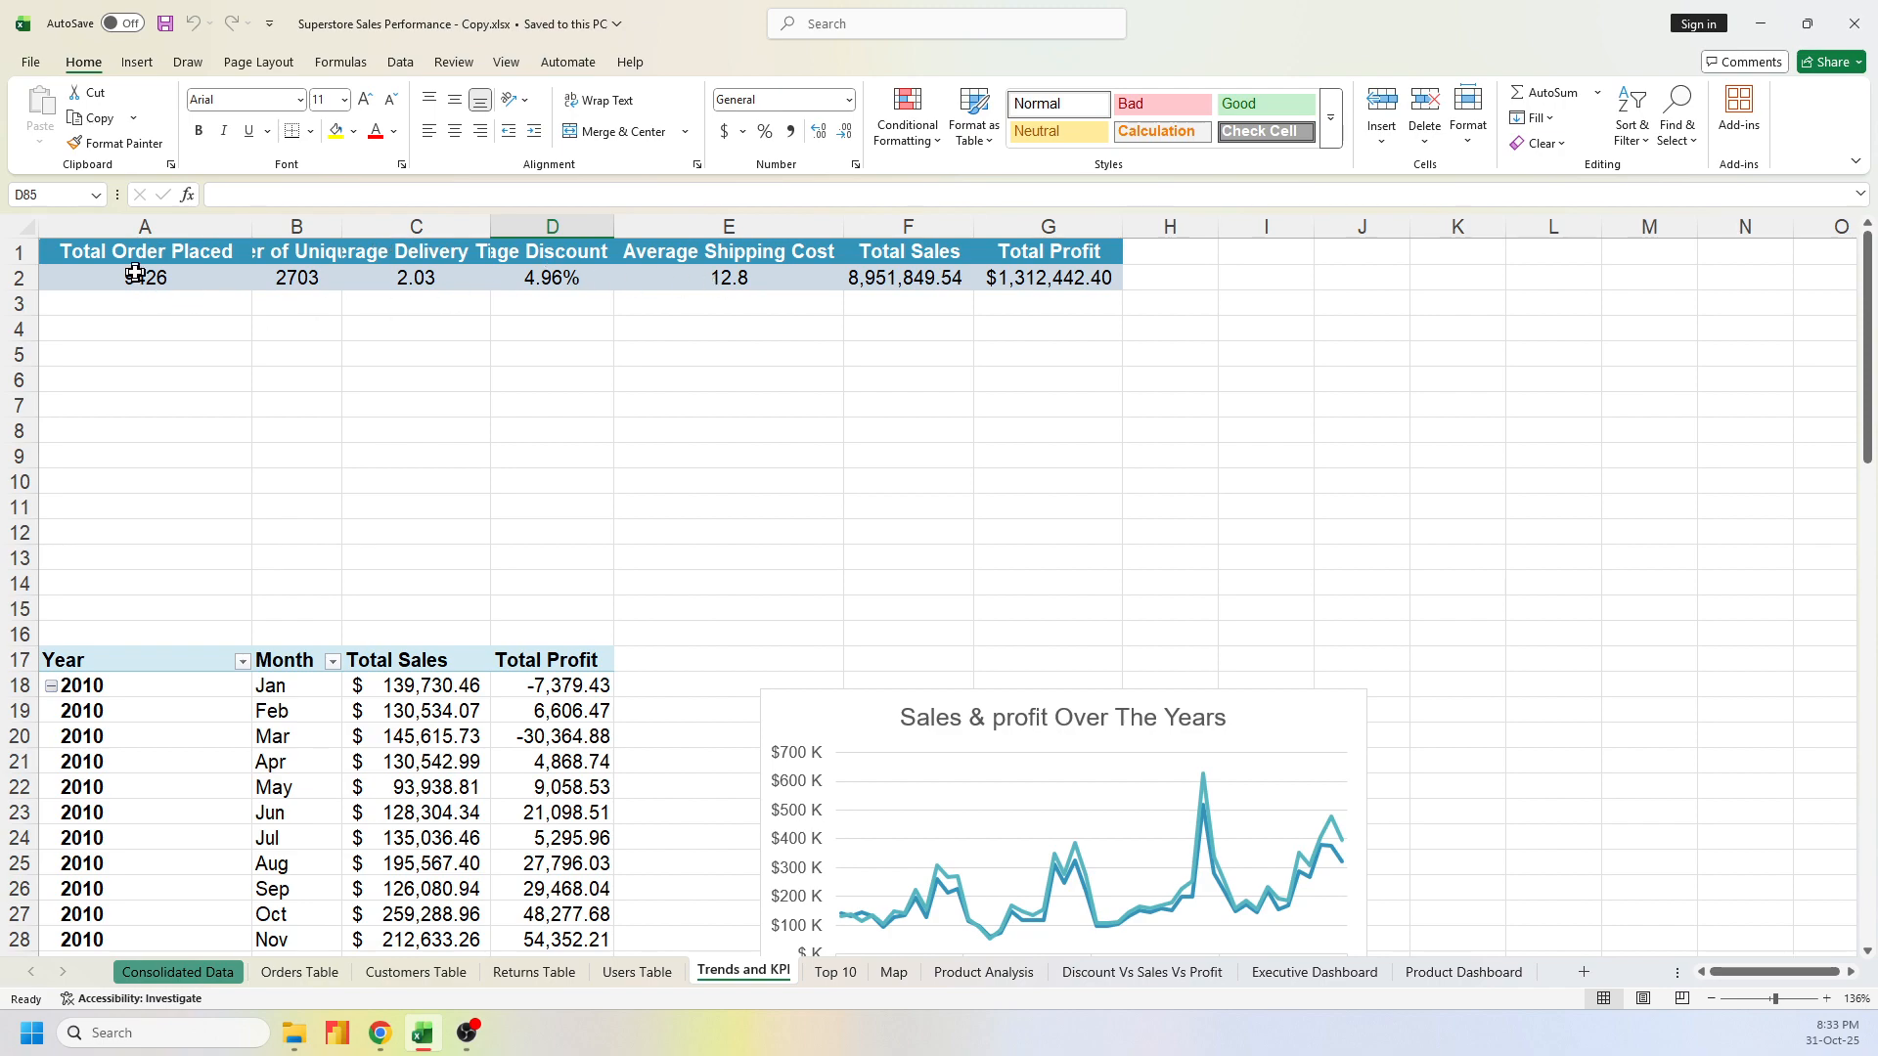
left_click_drag(135, 254, 143, 280)
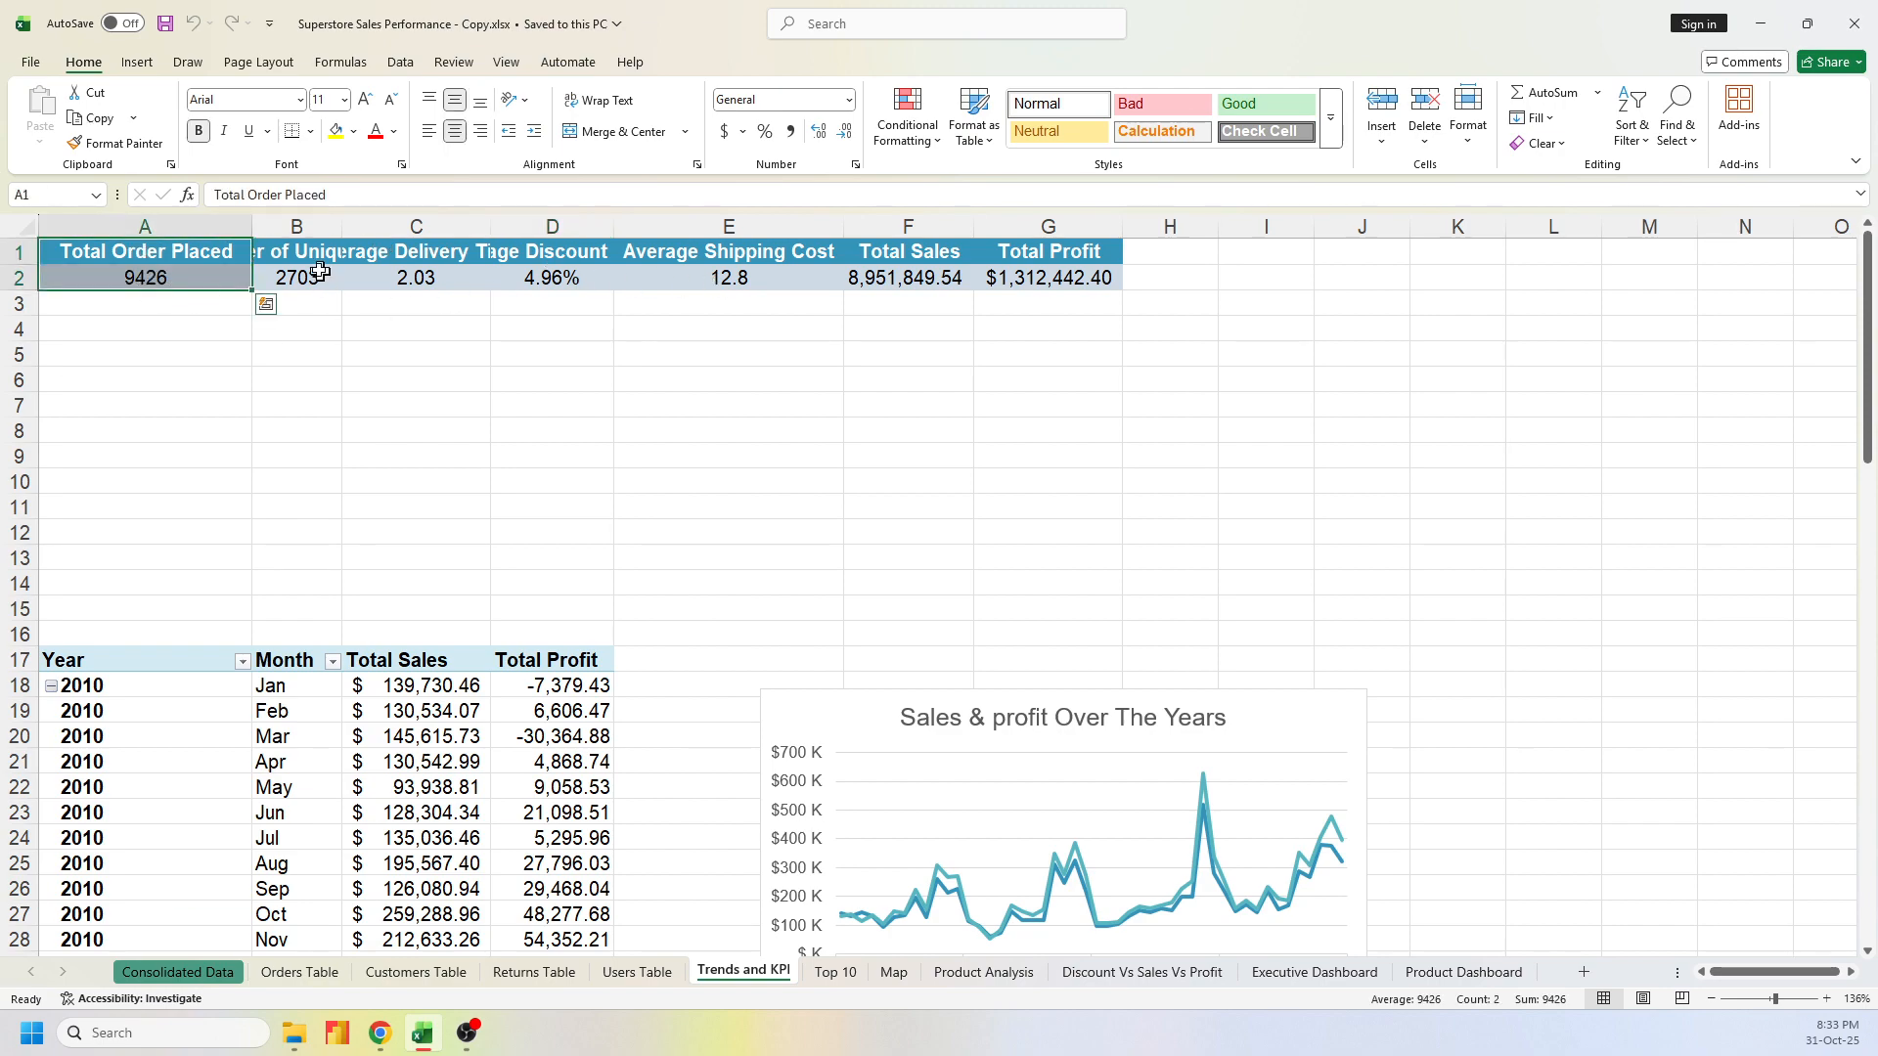
Autofit columns B, C and D so the unique customer, delivery time and discount headings fit
left_click(314, 245)
double_click(341, 230)
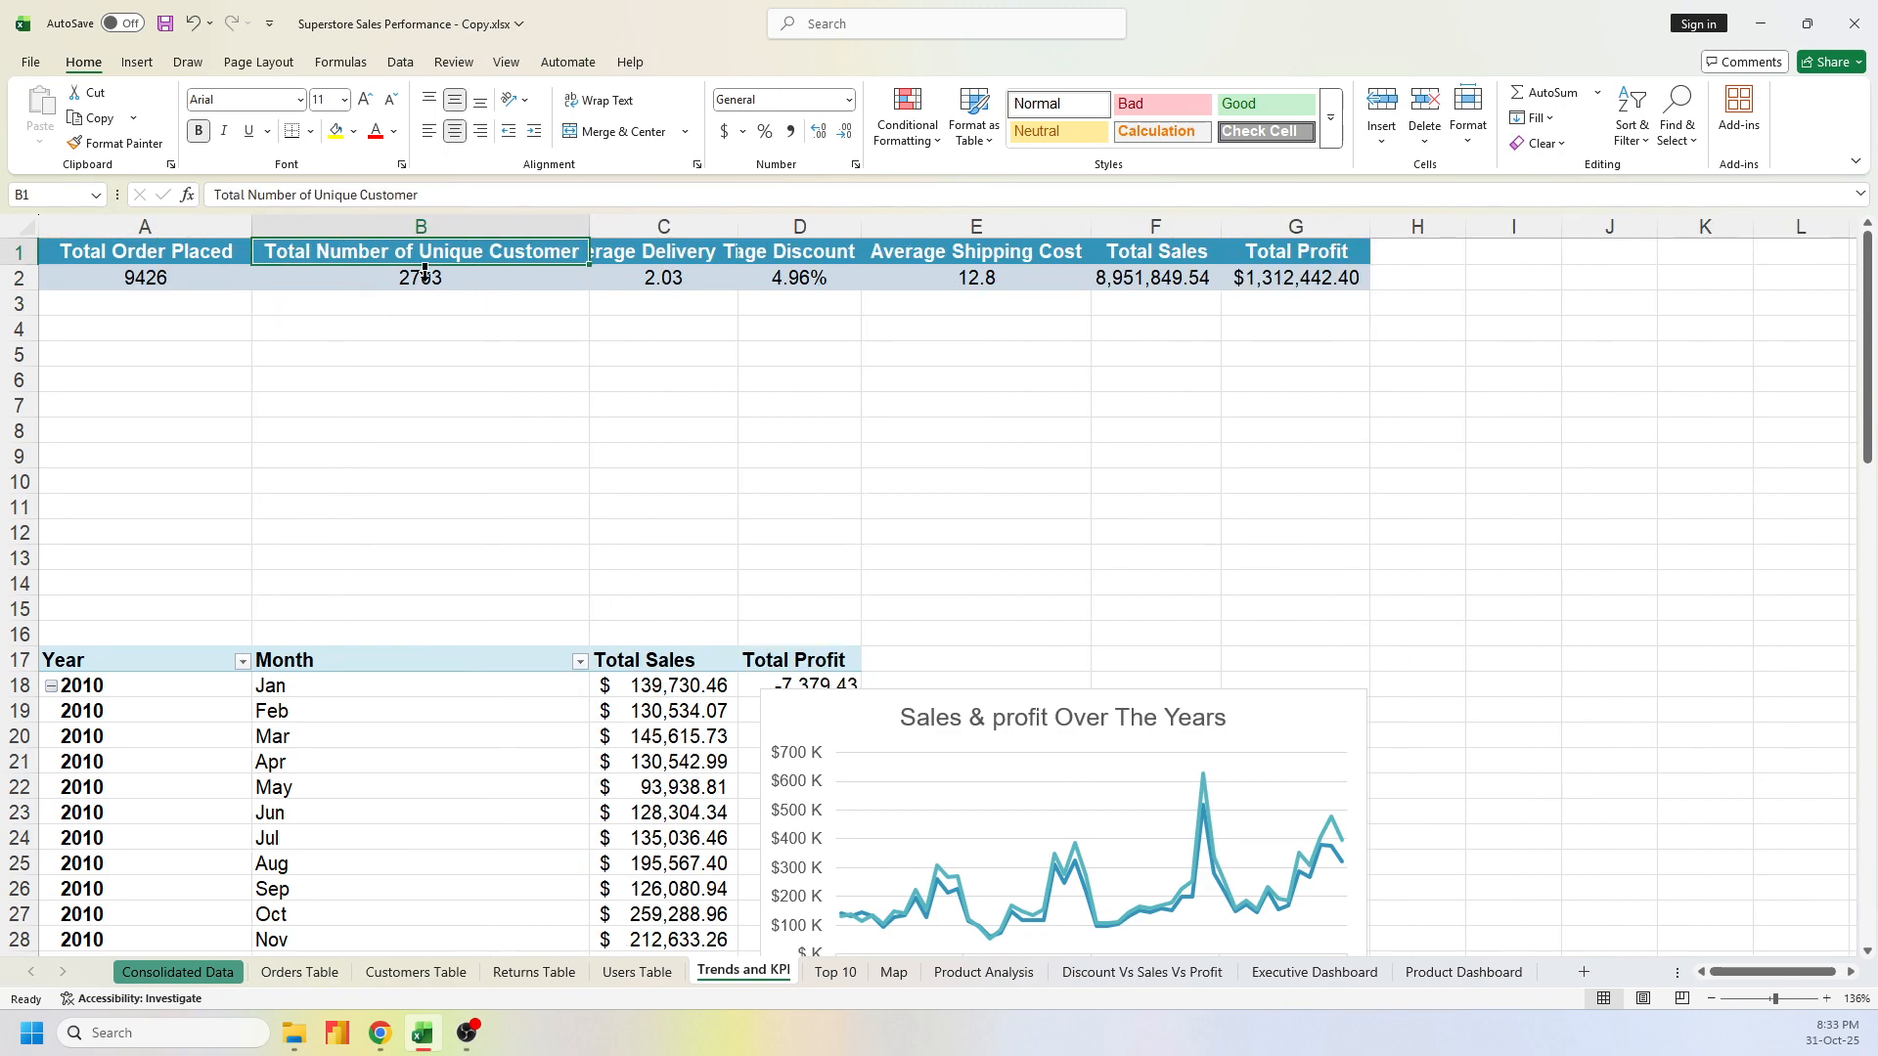
double_click(740, 230)
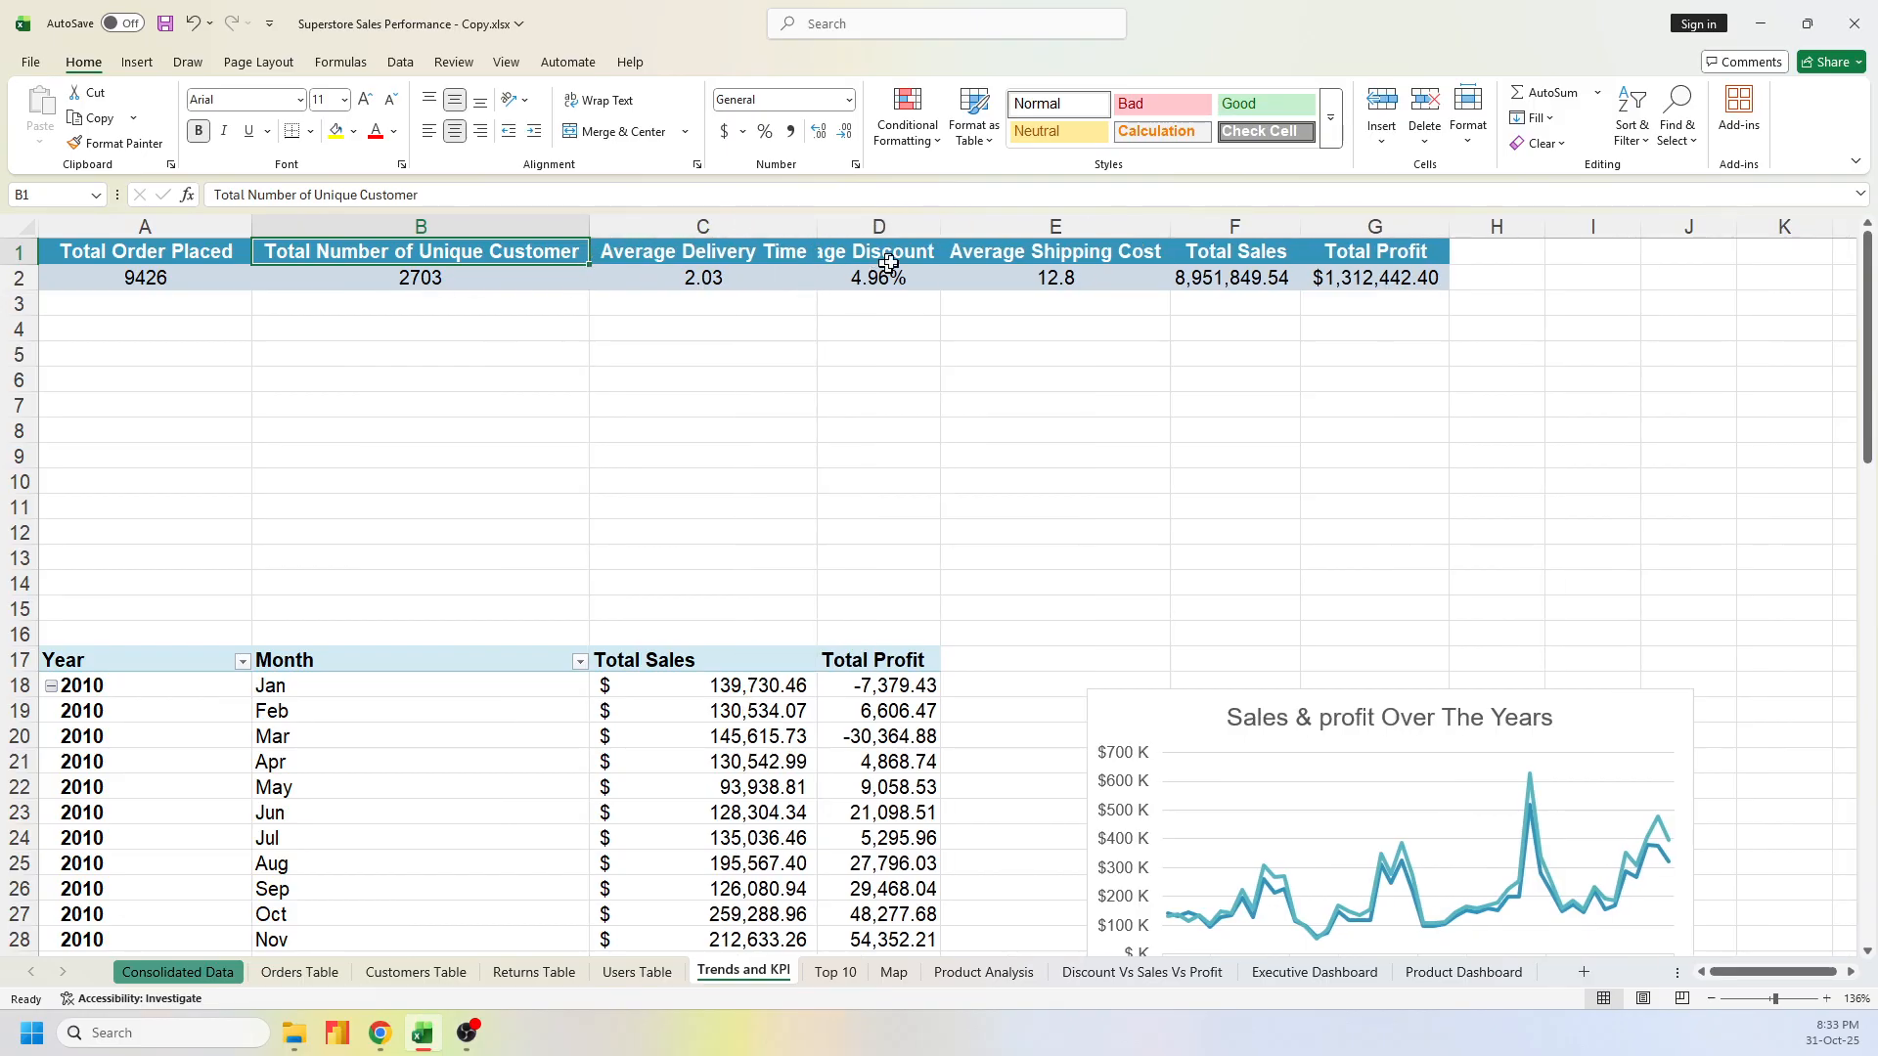
double_click(939, 231)
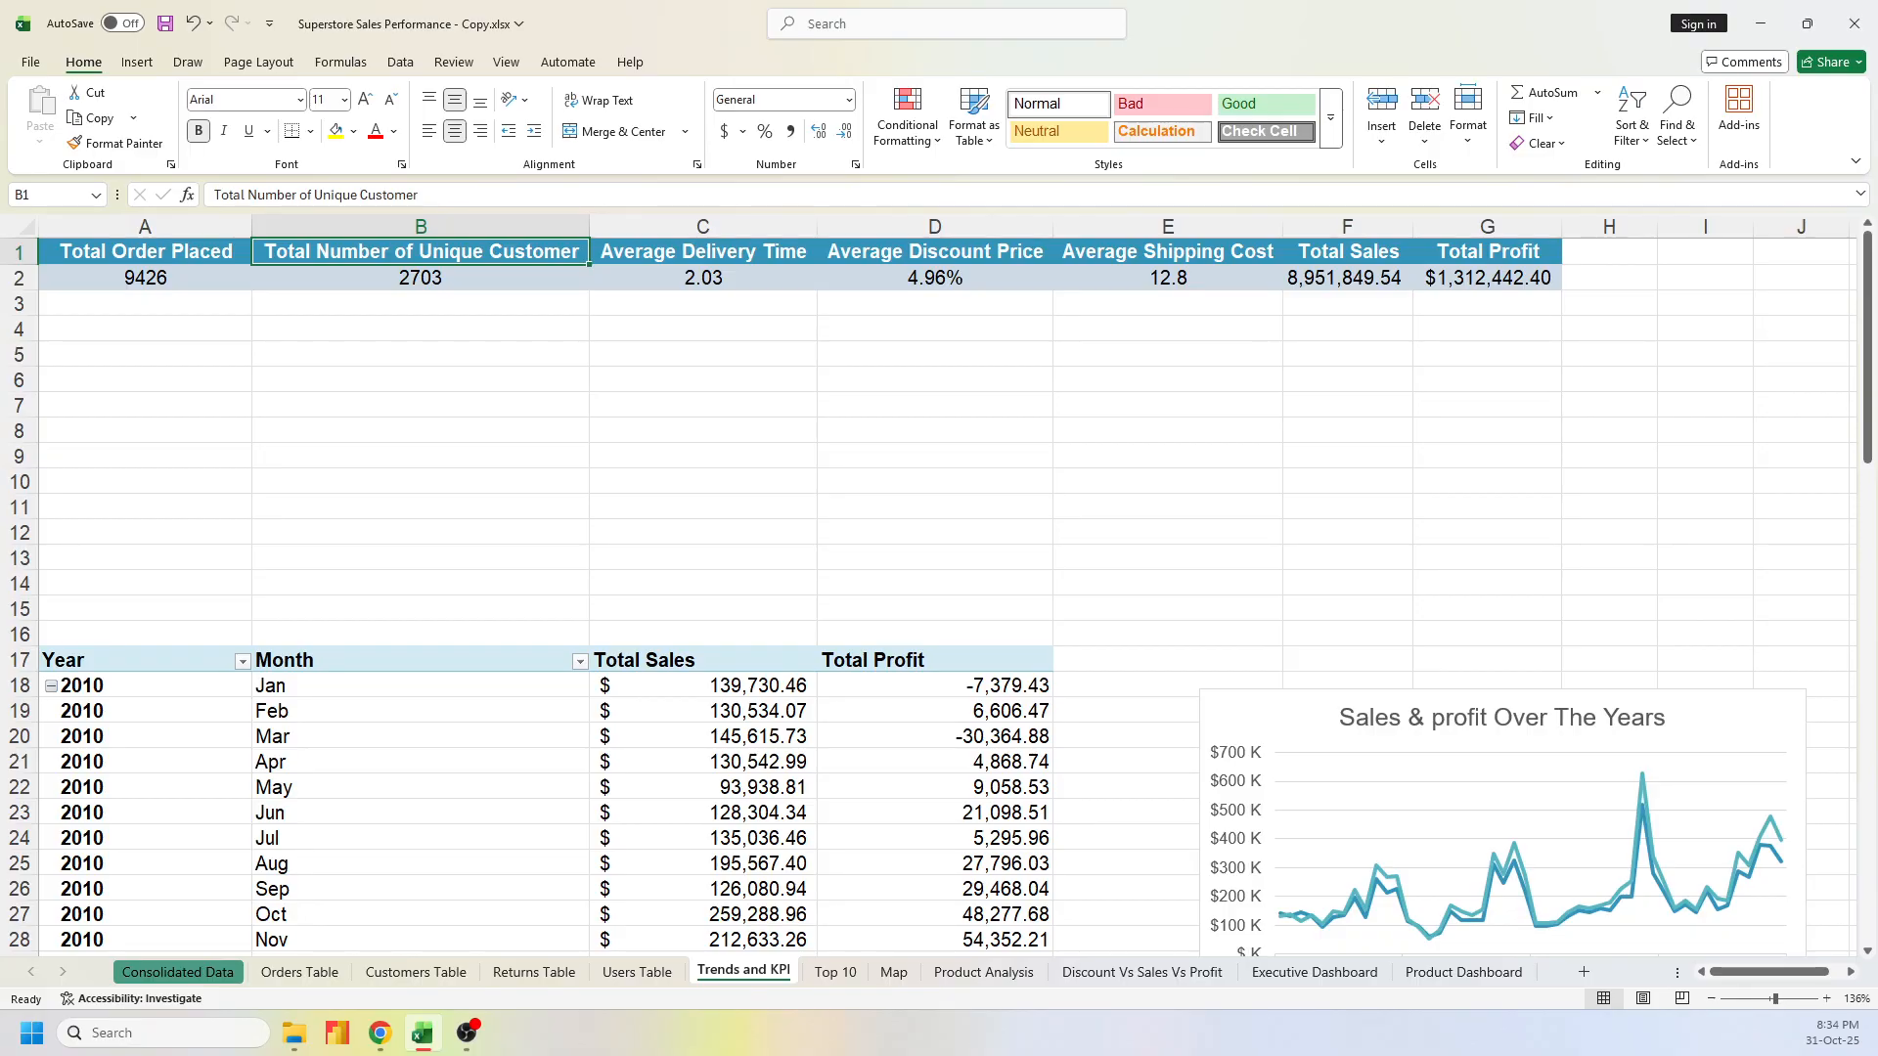
Highlight the Total Order Placed heading and its value in cells A1:A2
key("alt+Tab")
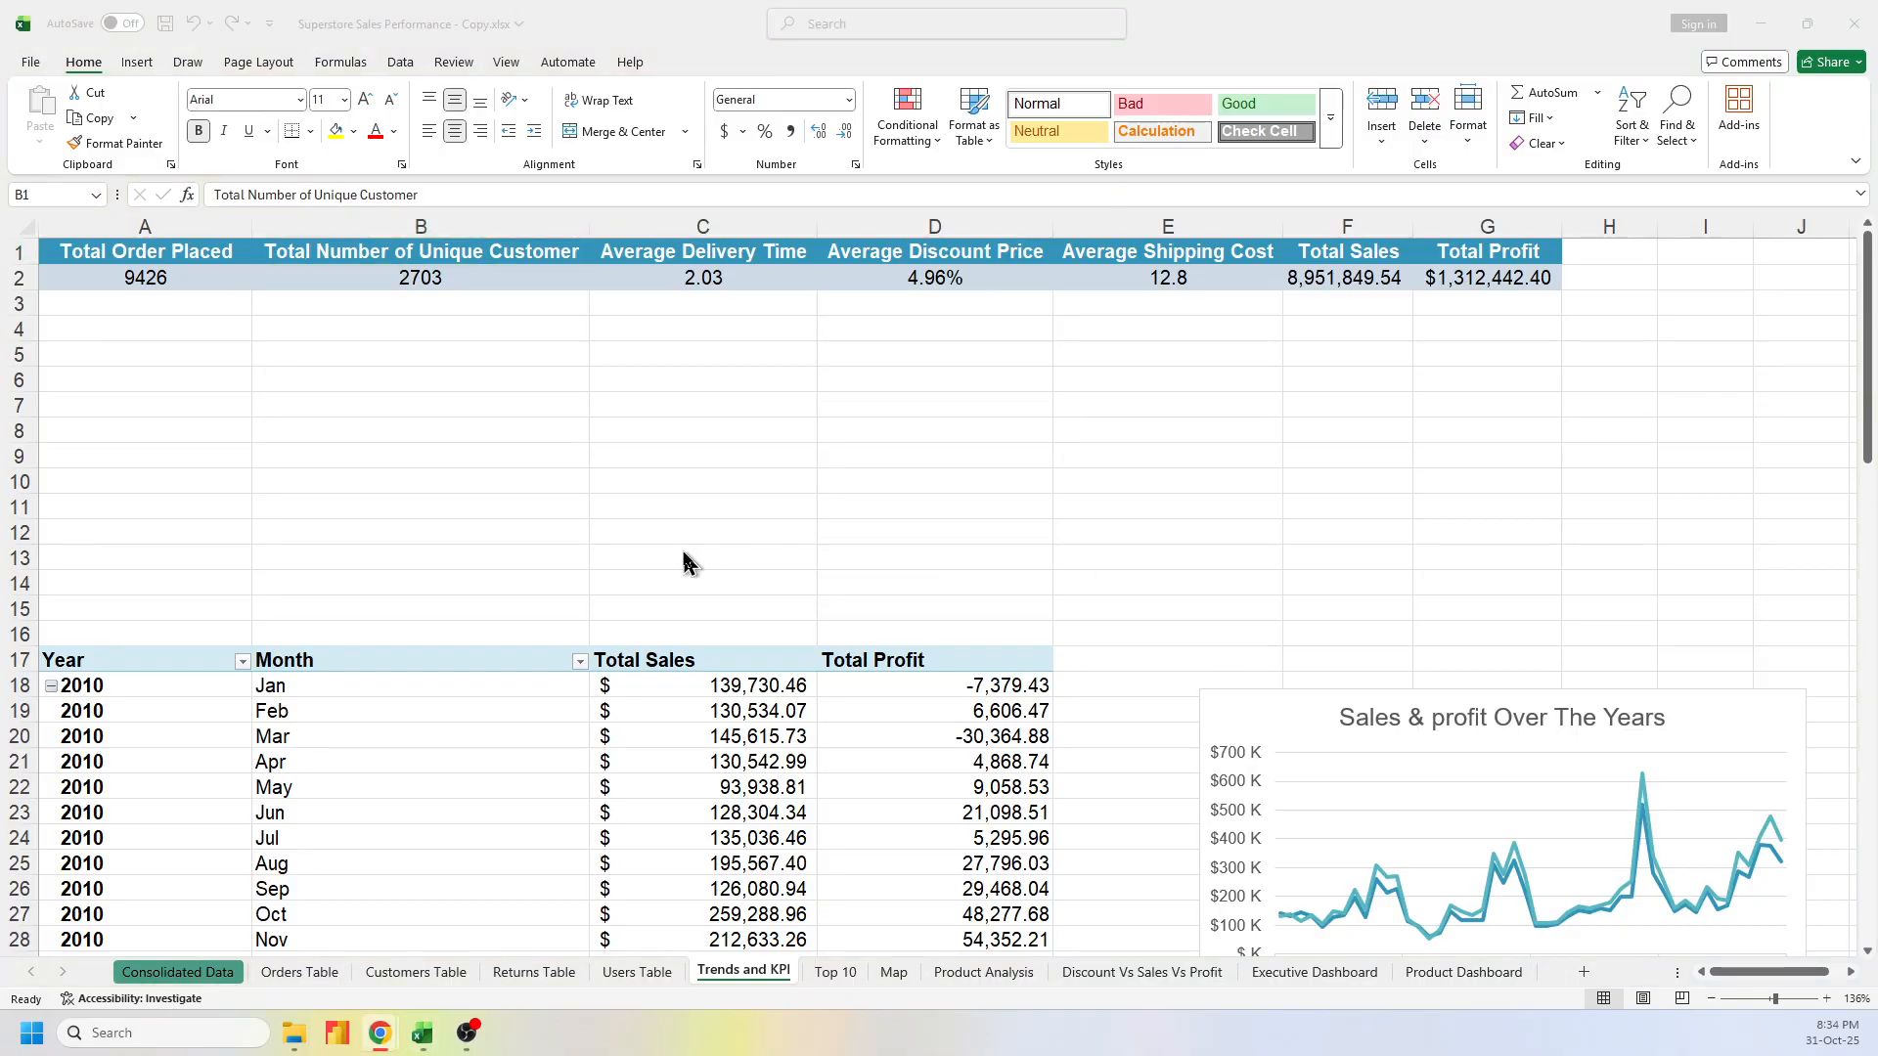
left_click(138, 247)
left_click(135, 242)
left_click_drag(135, 242, 145, 278)
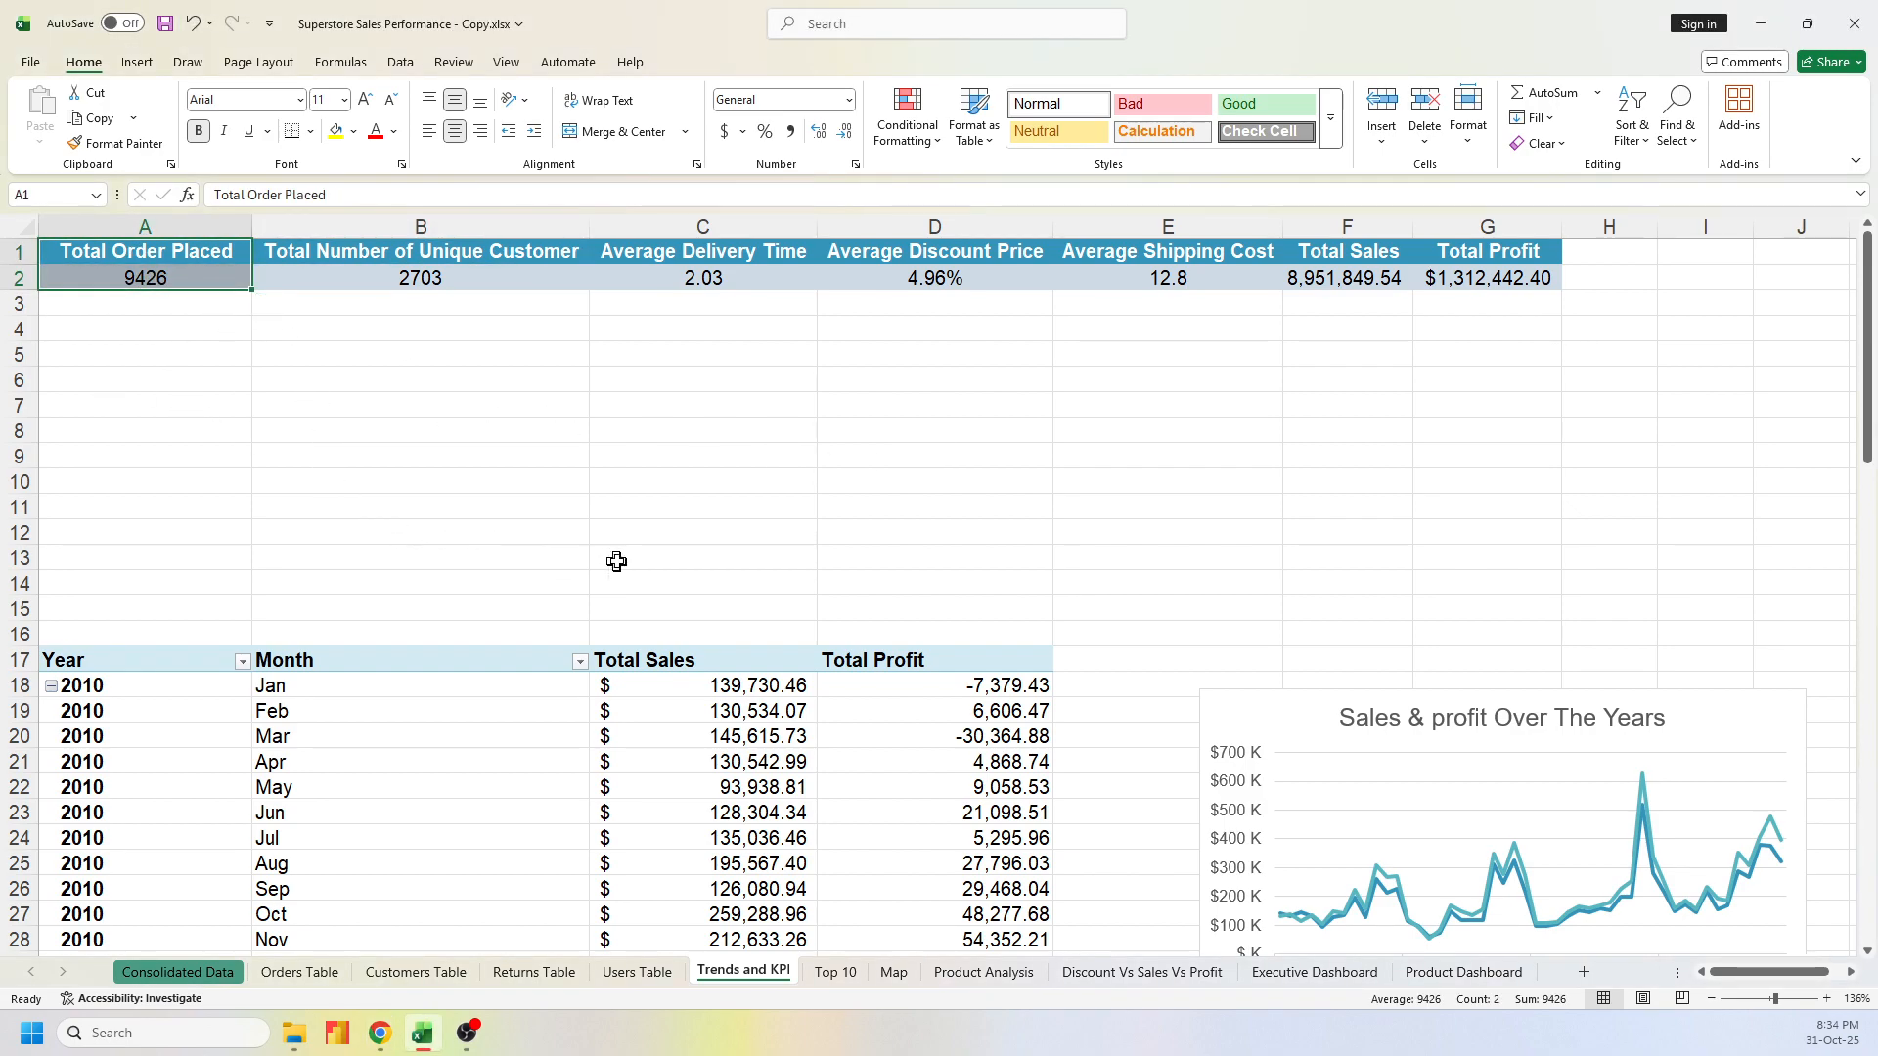
Select a cell inside the table on the Orders Table sheet and bring up the table's design tools
left_click(311, 974)
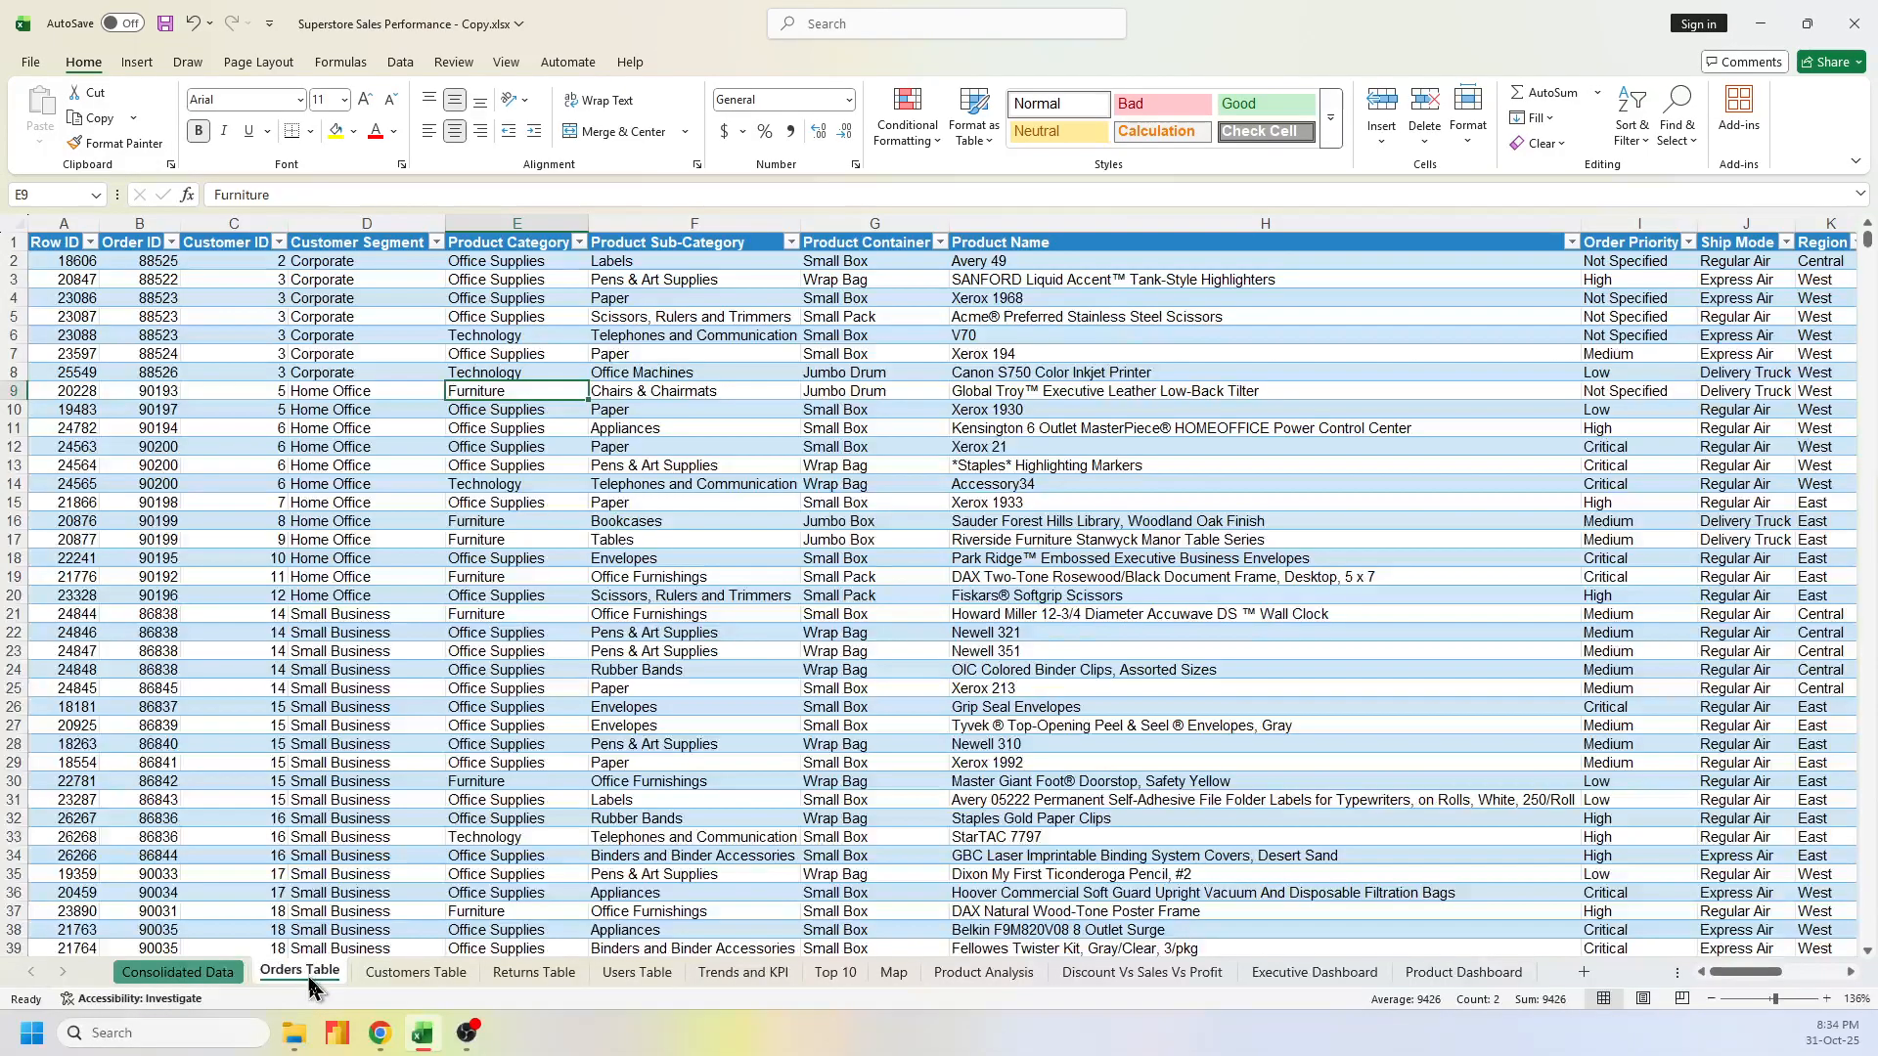
left_click(748, 484)
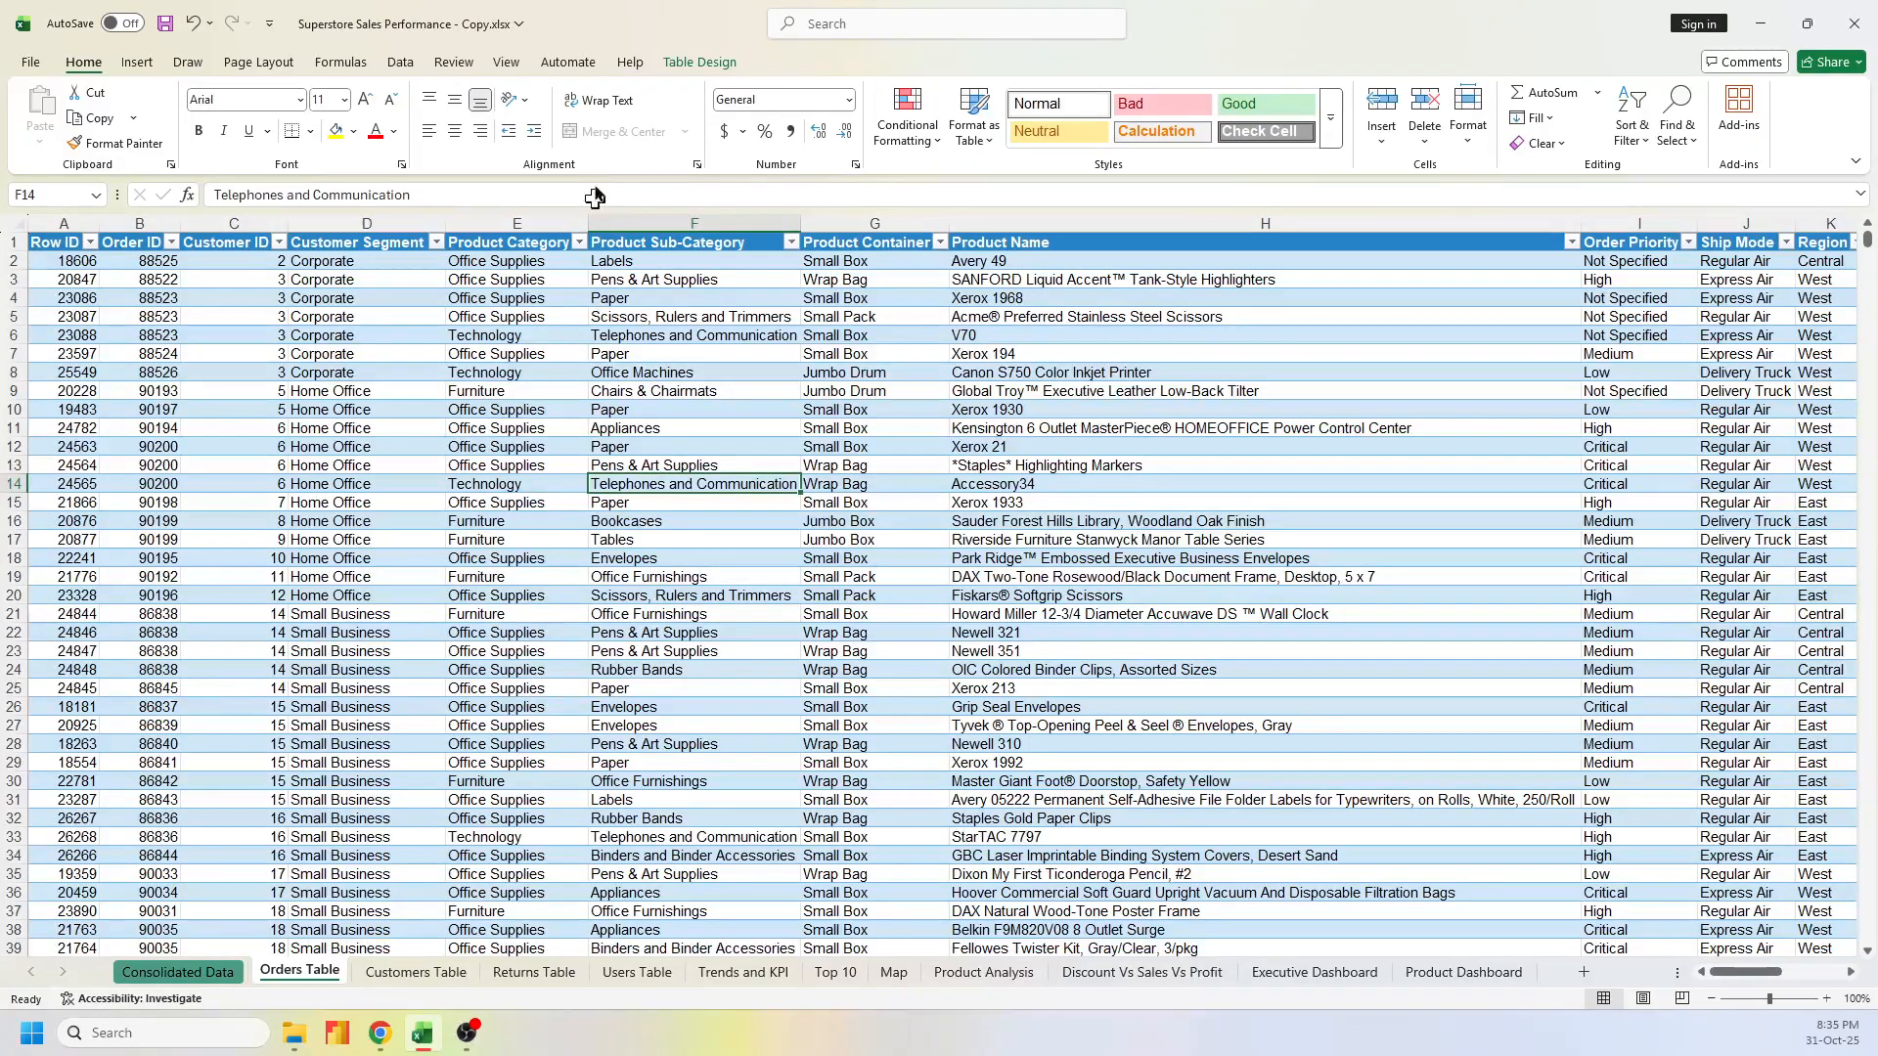
left_click(692, 65)
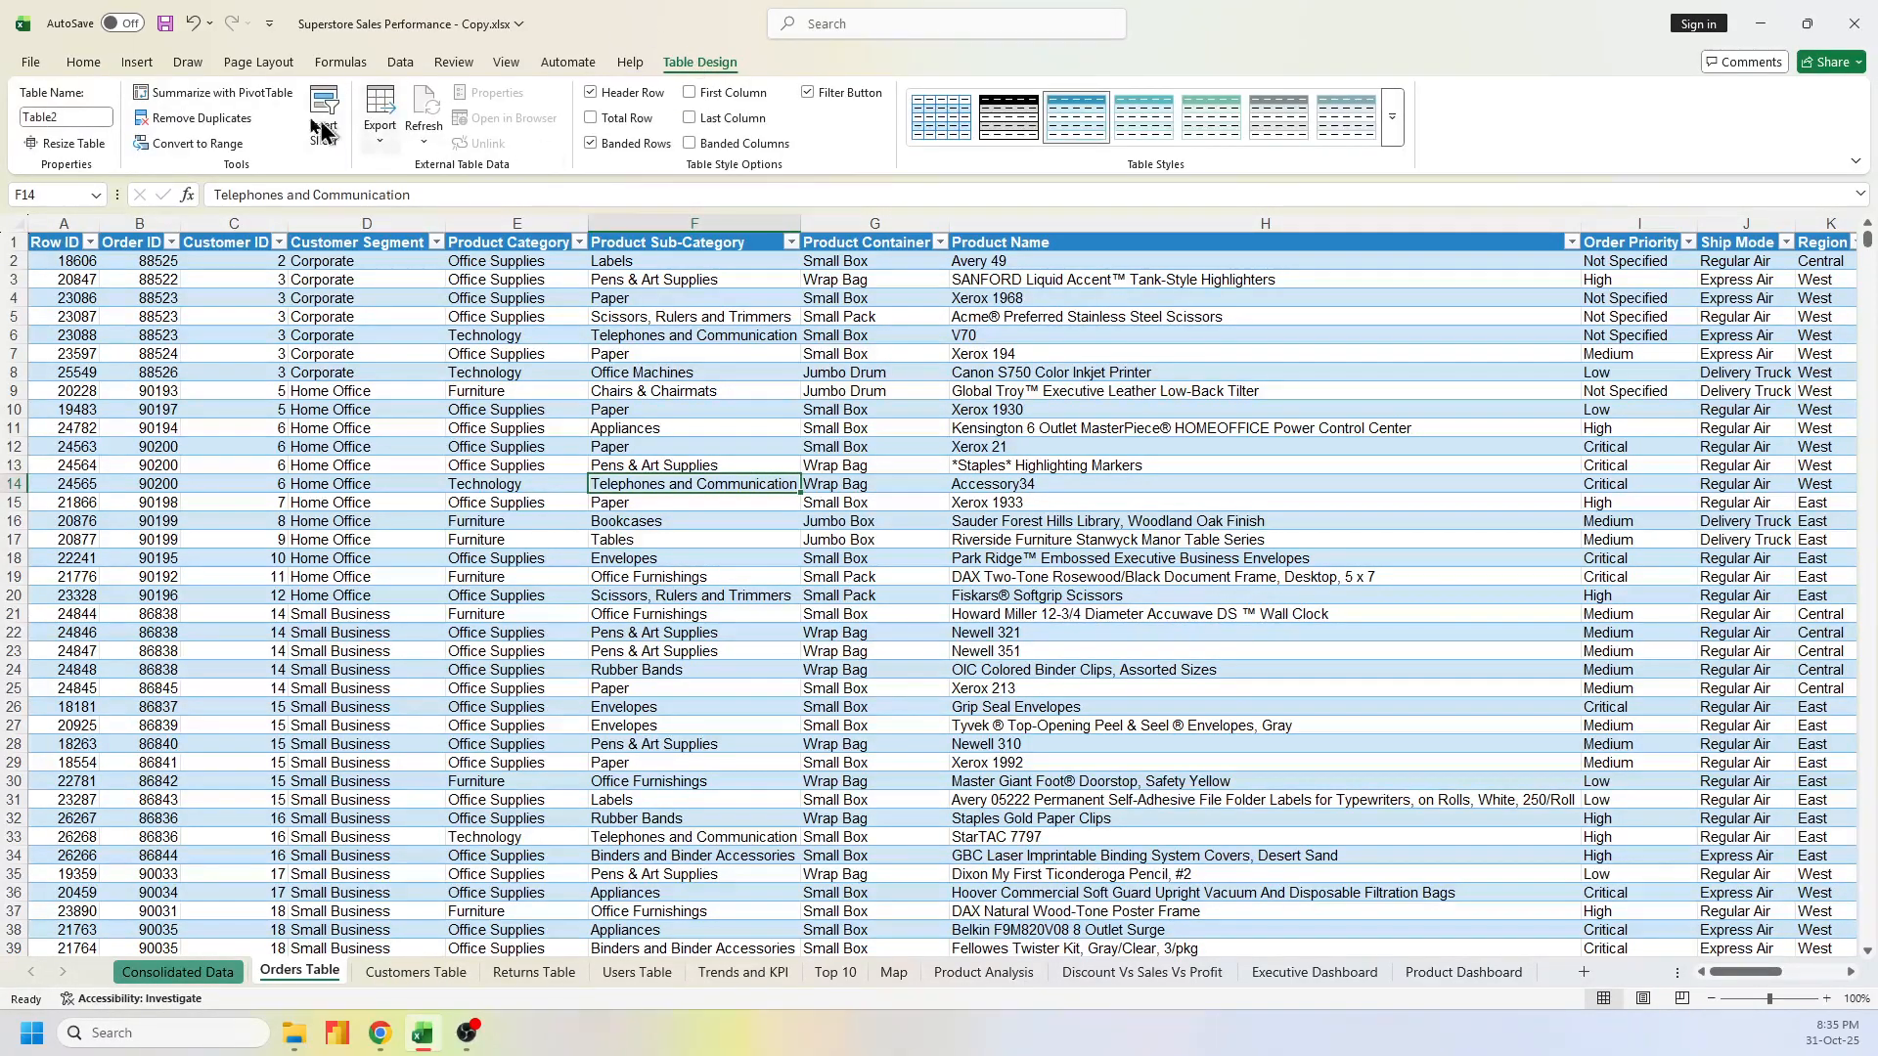
Try to summarize the orders table with a PivotTable placed in cell A5 of the Trends and KPI sheet
left_click(235, 101)
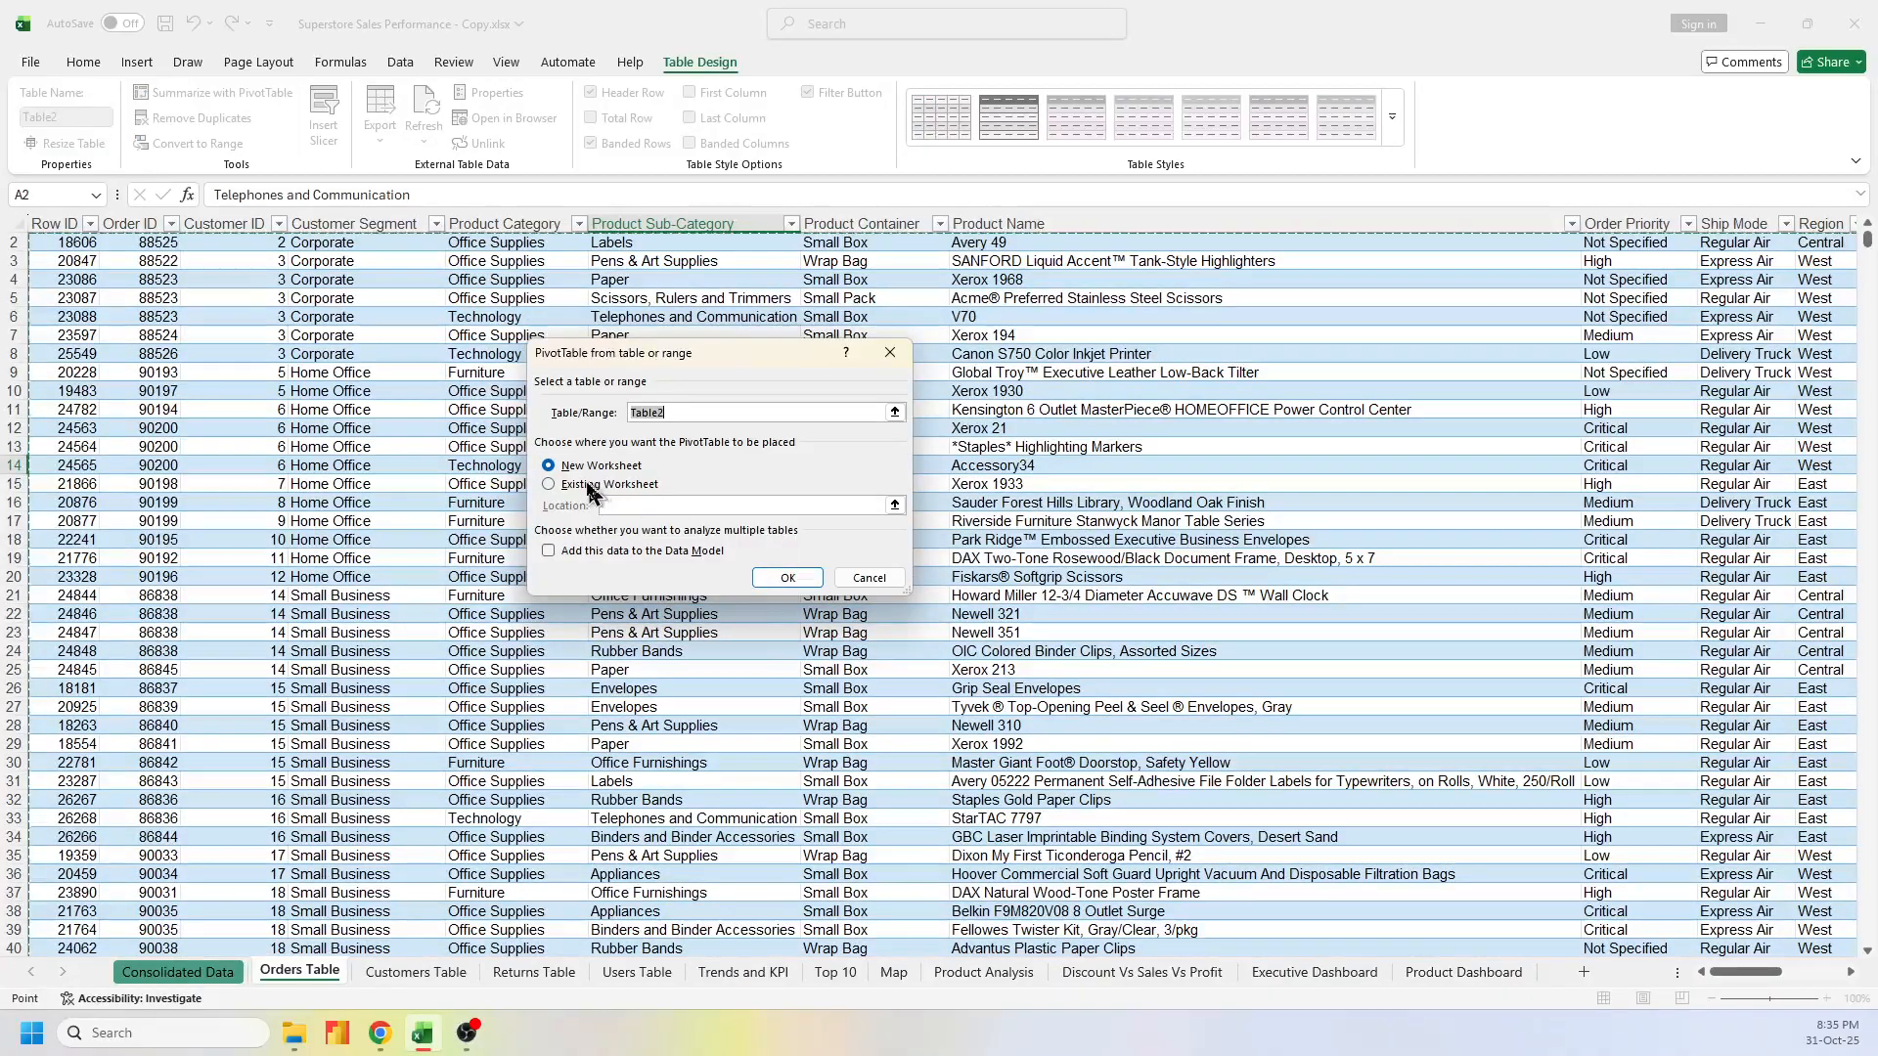
left_click(579, 485)
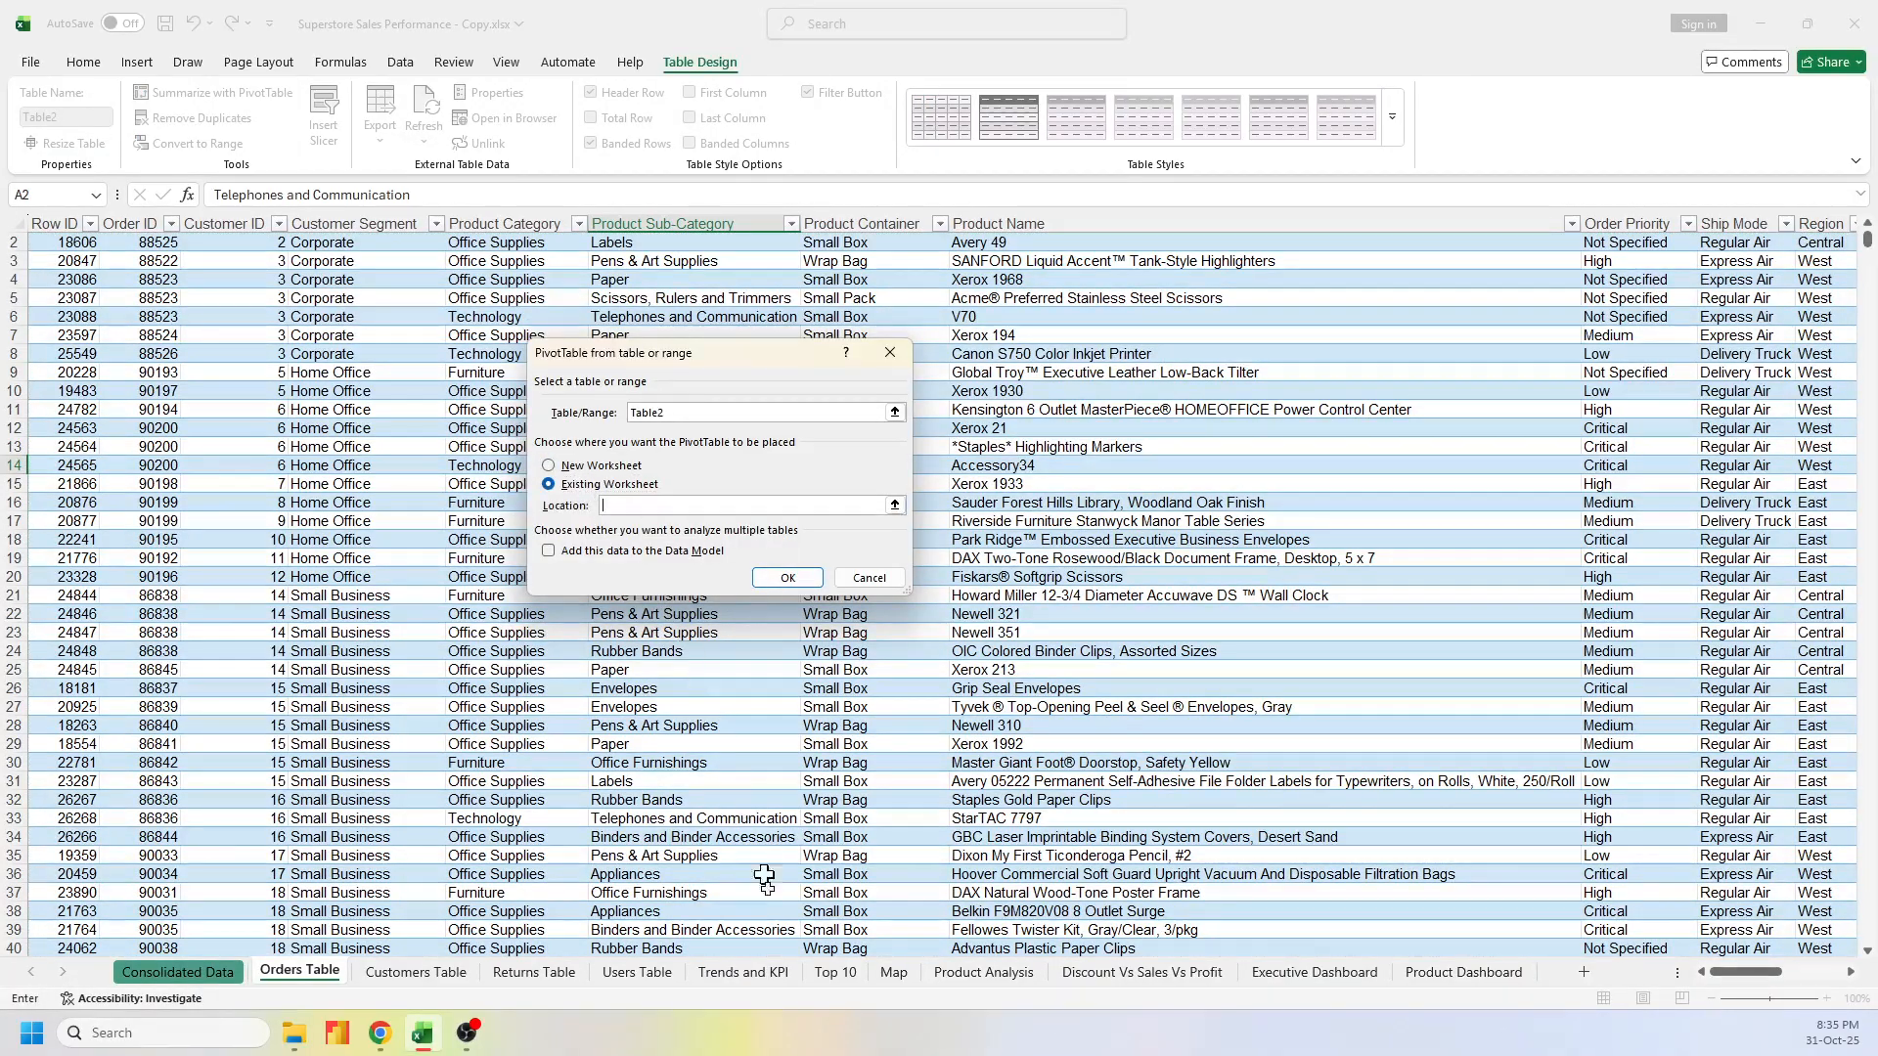
left_click(744, 972)
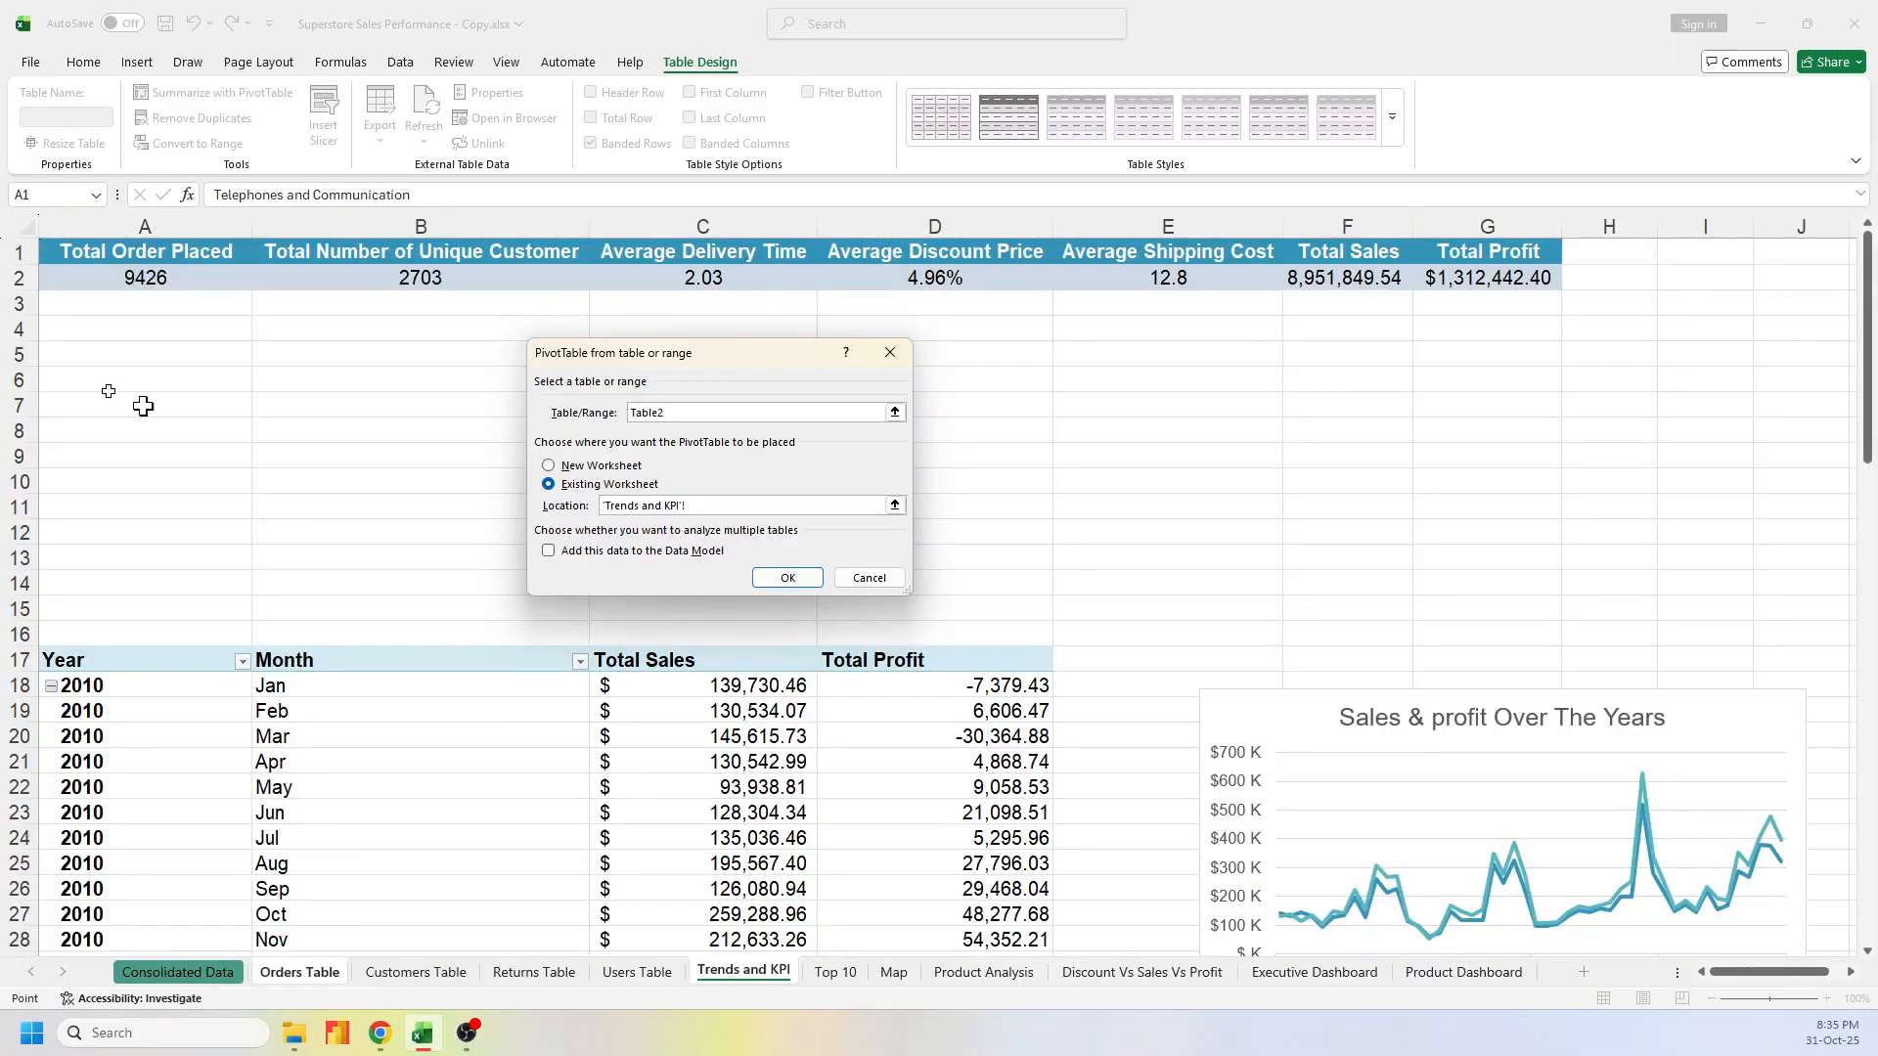
left_click(111, 360)
left_click(794, 579)
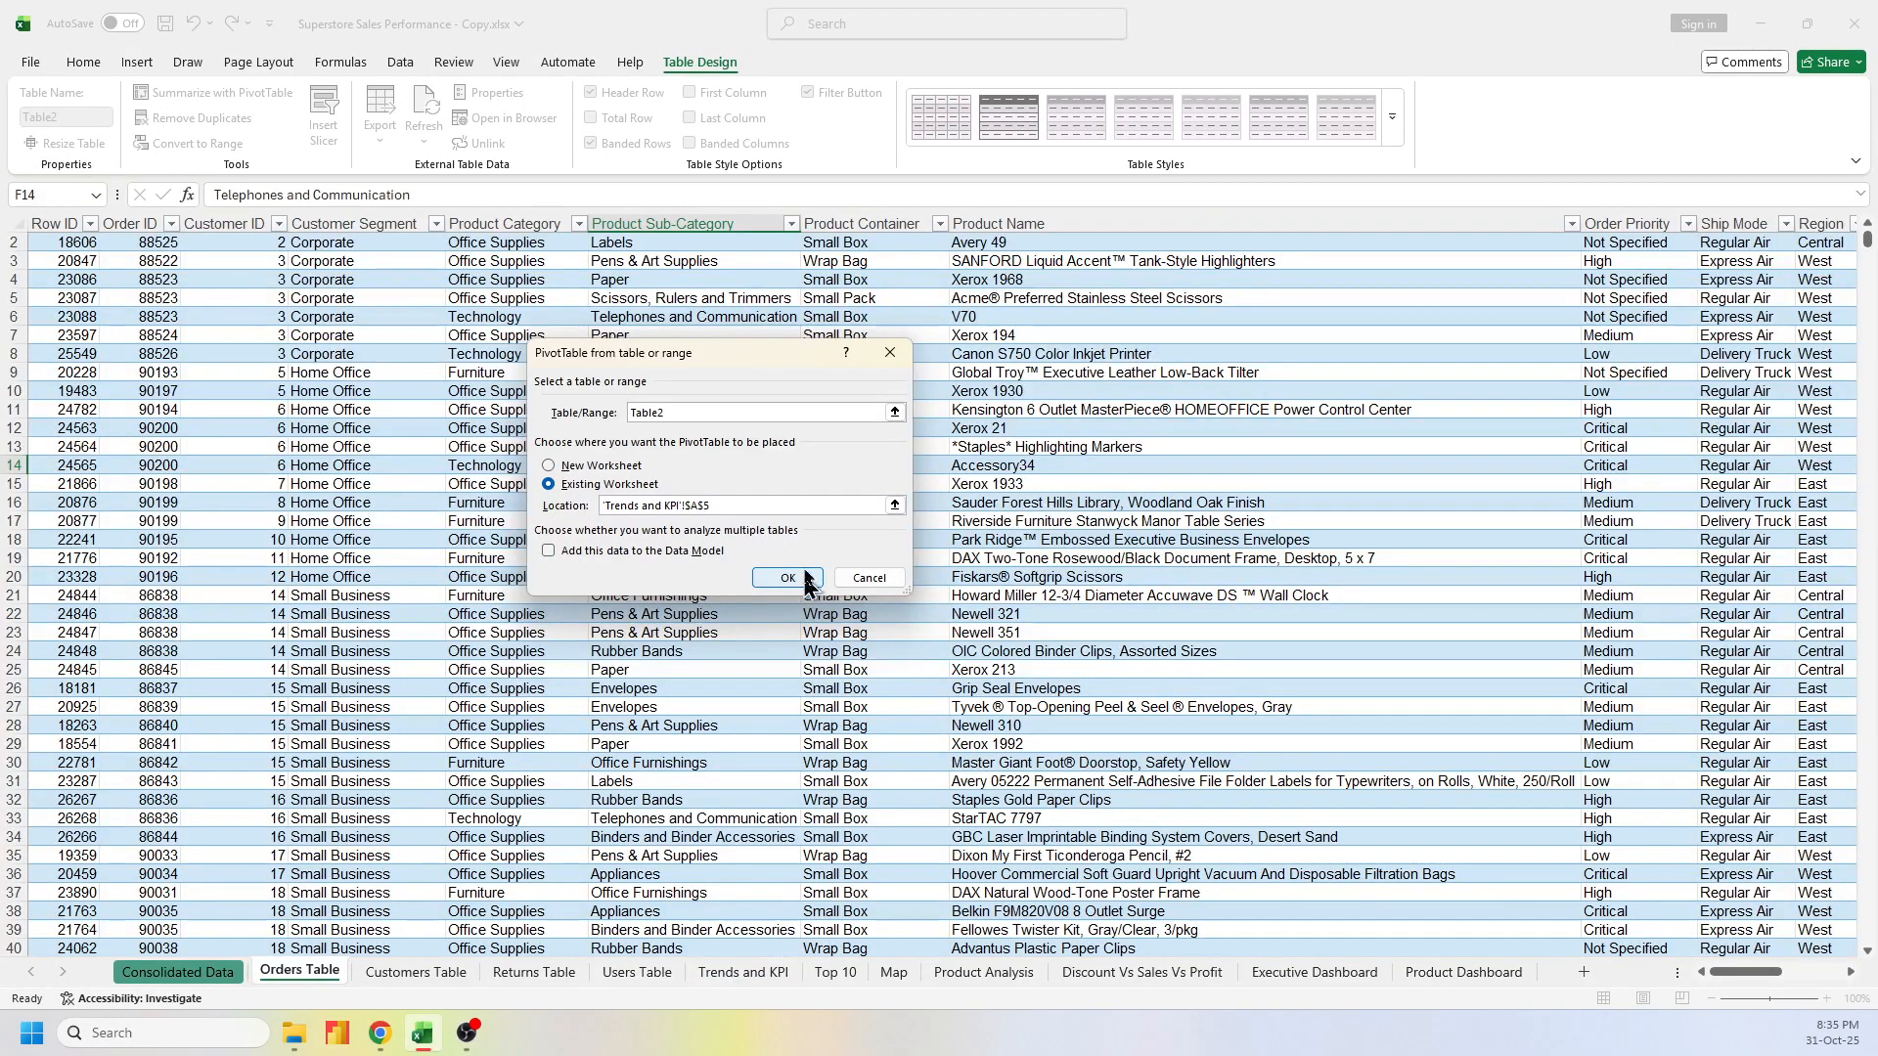
left_click(798, 580)
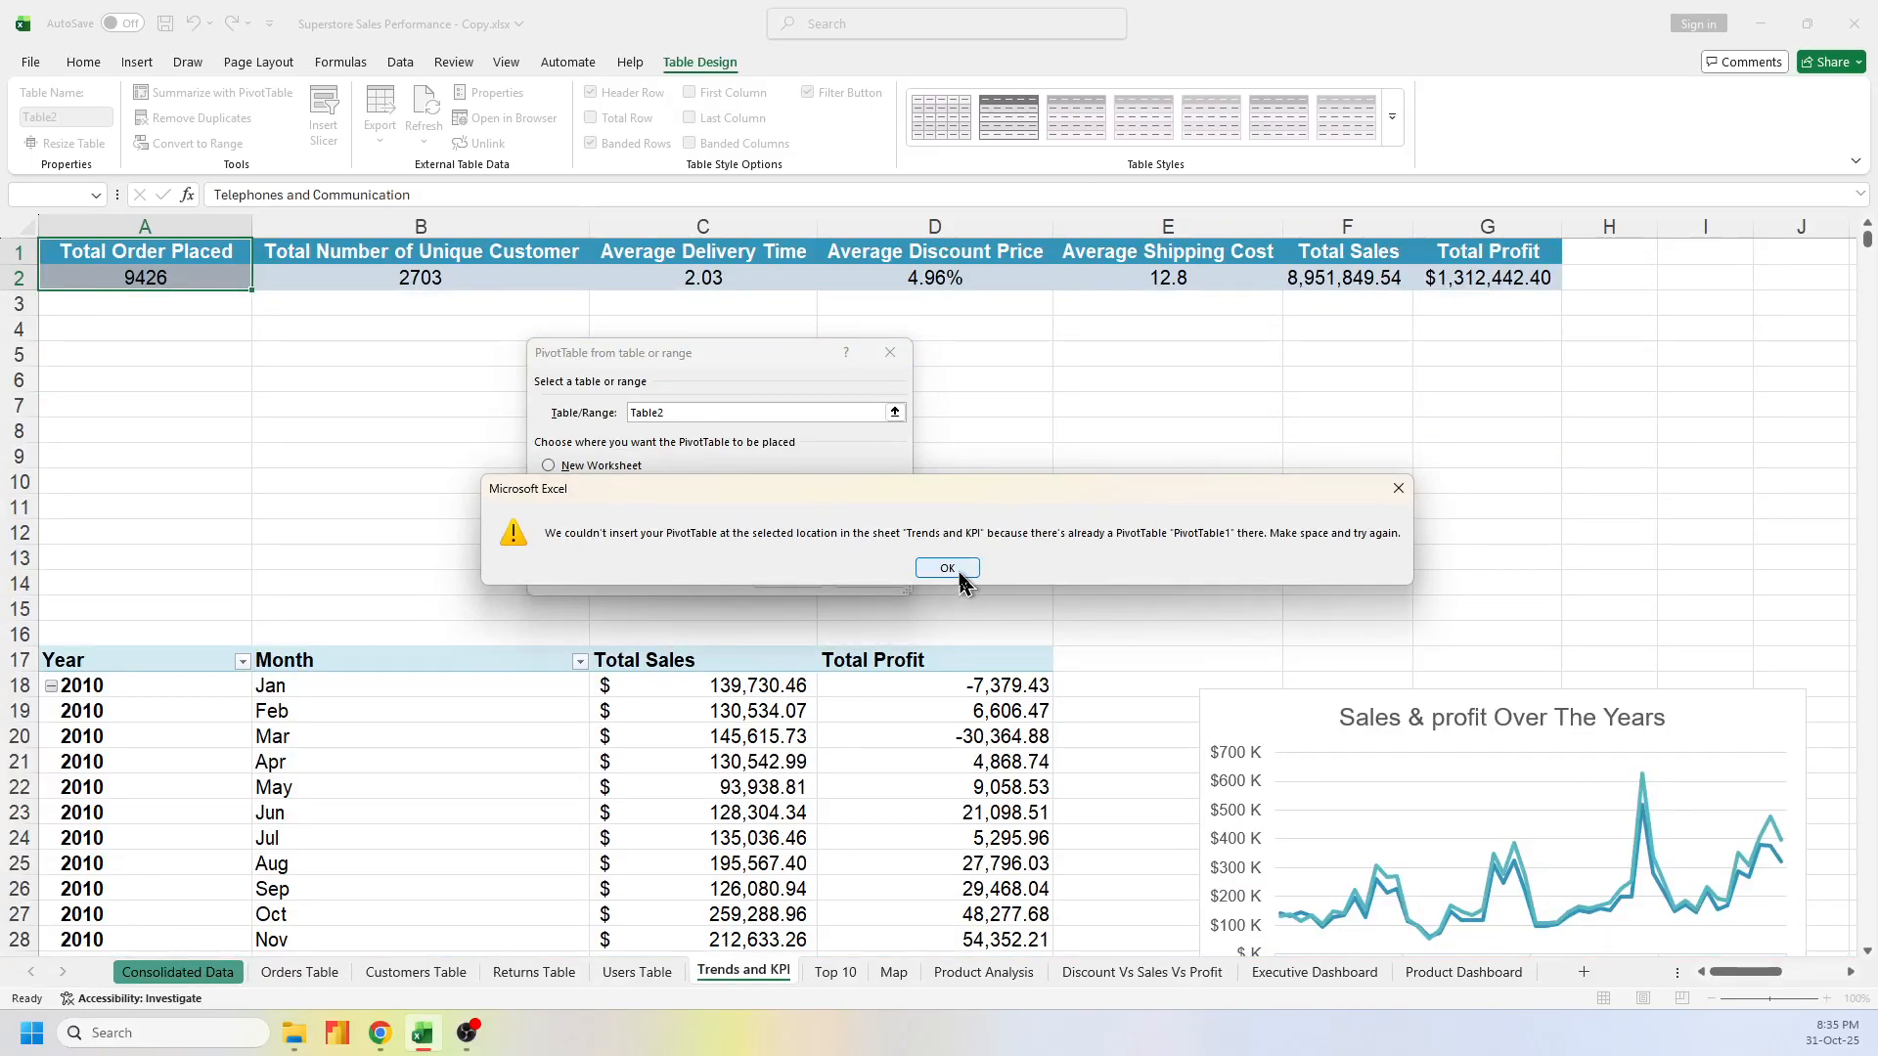
left_click(948, 568)
left_click(861, 575)
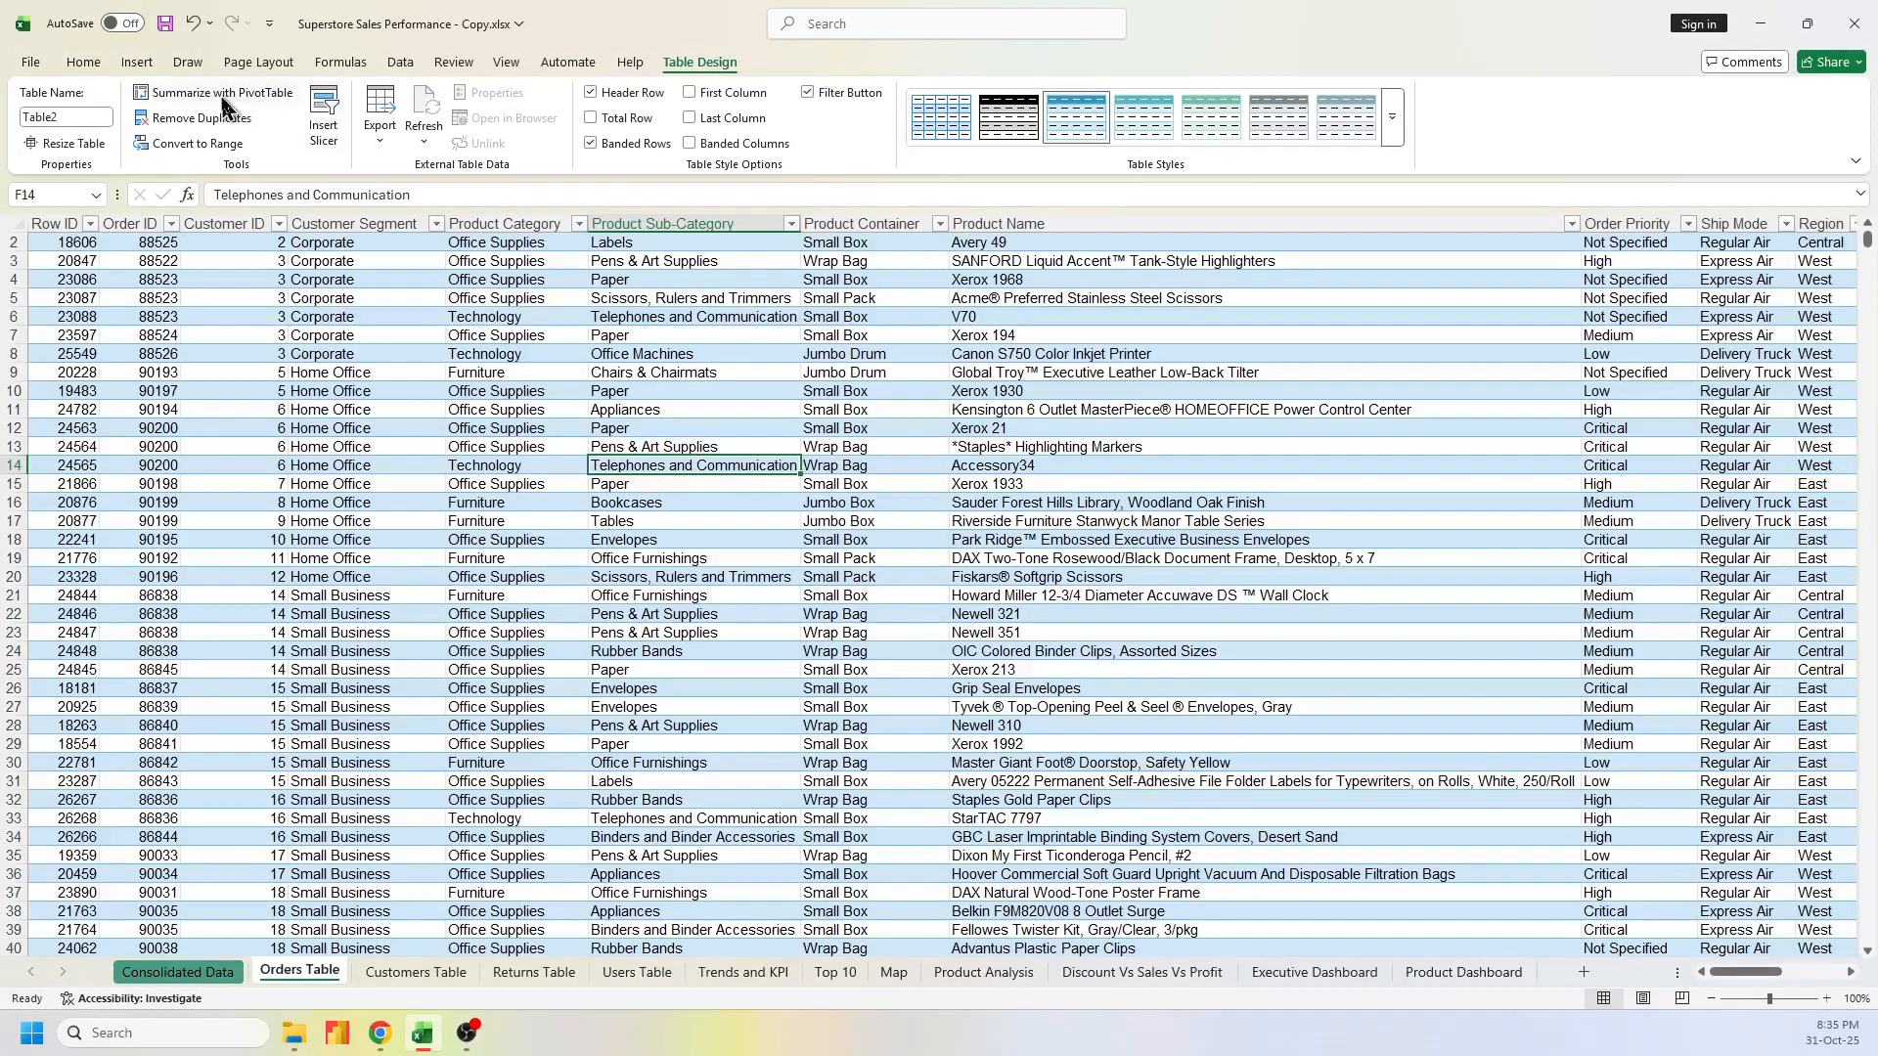
Create a PivotTable from Table2 on the existing Trends and KPI worksheet at cell A94
left_click(219, 93)
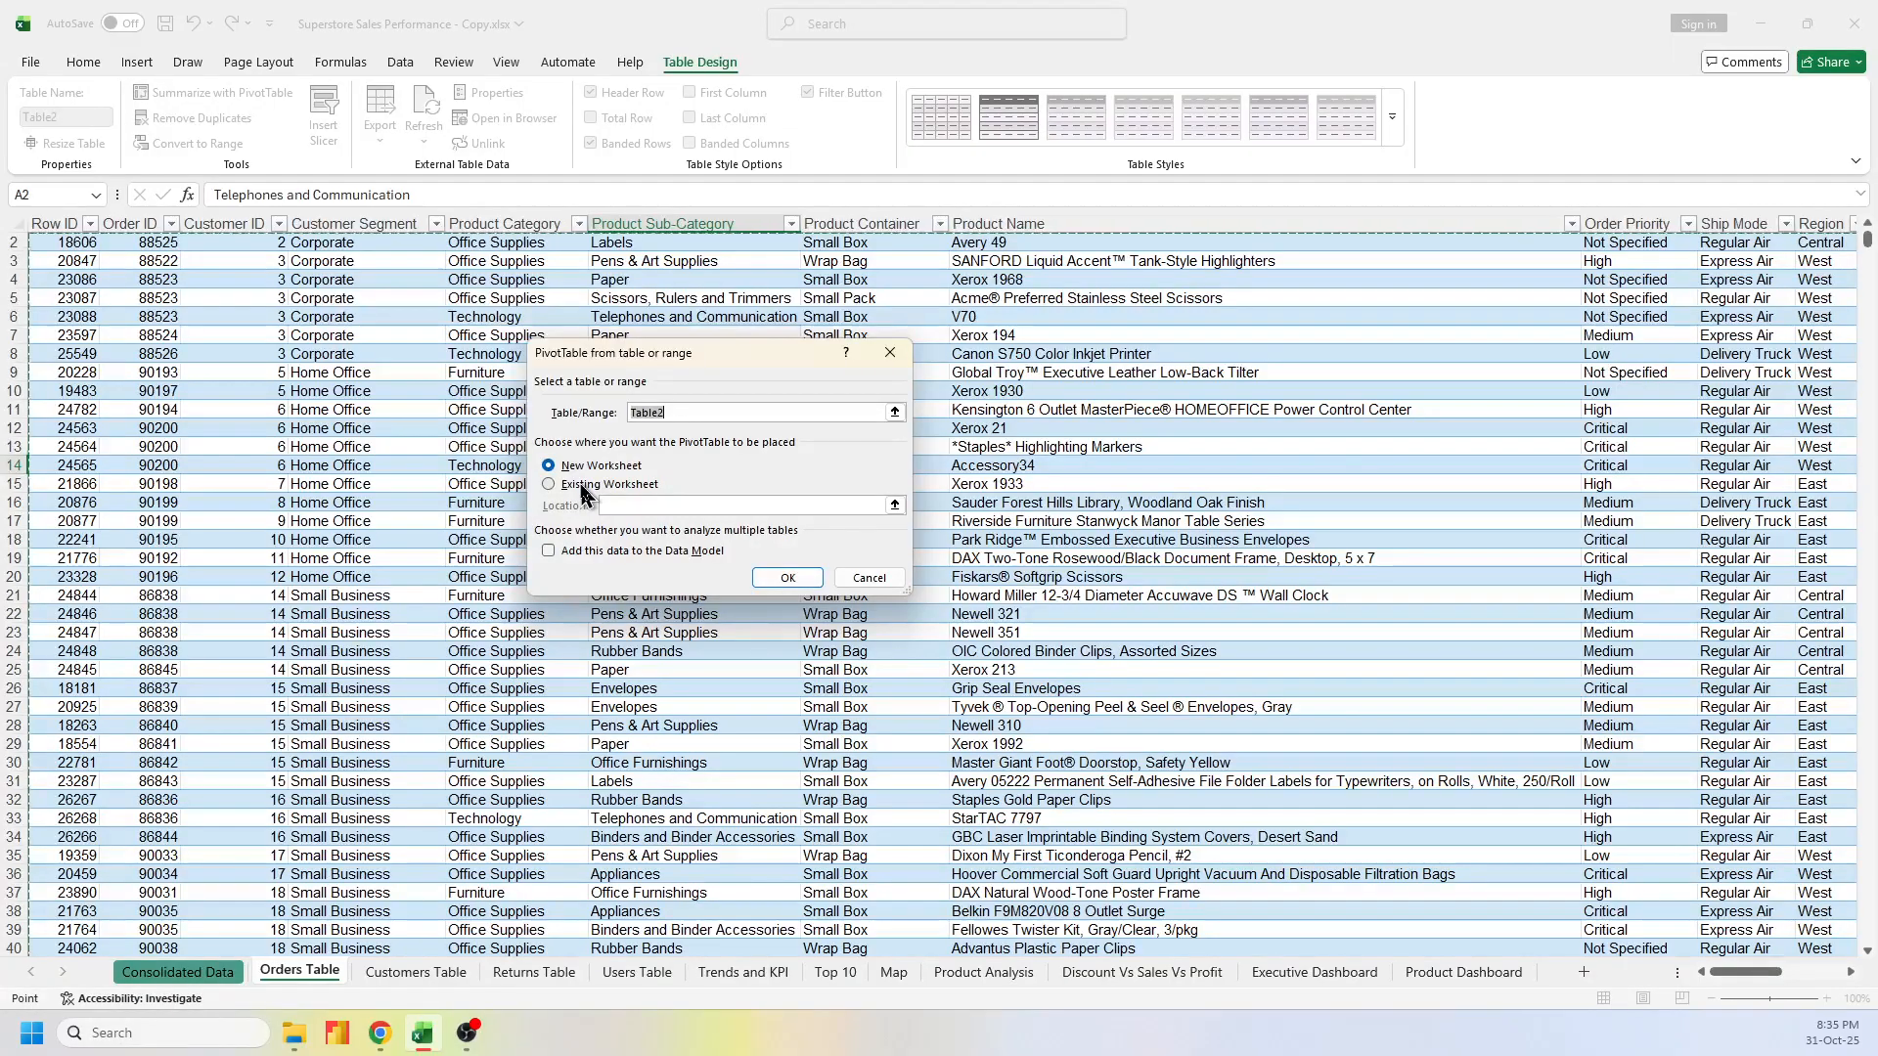
left_click(582, 485)
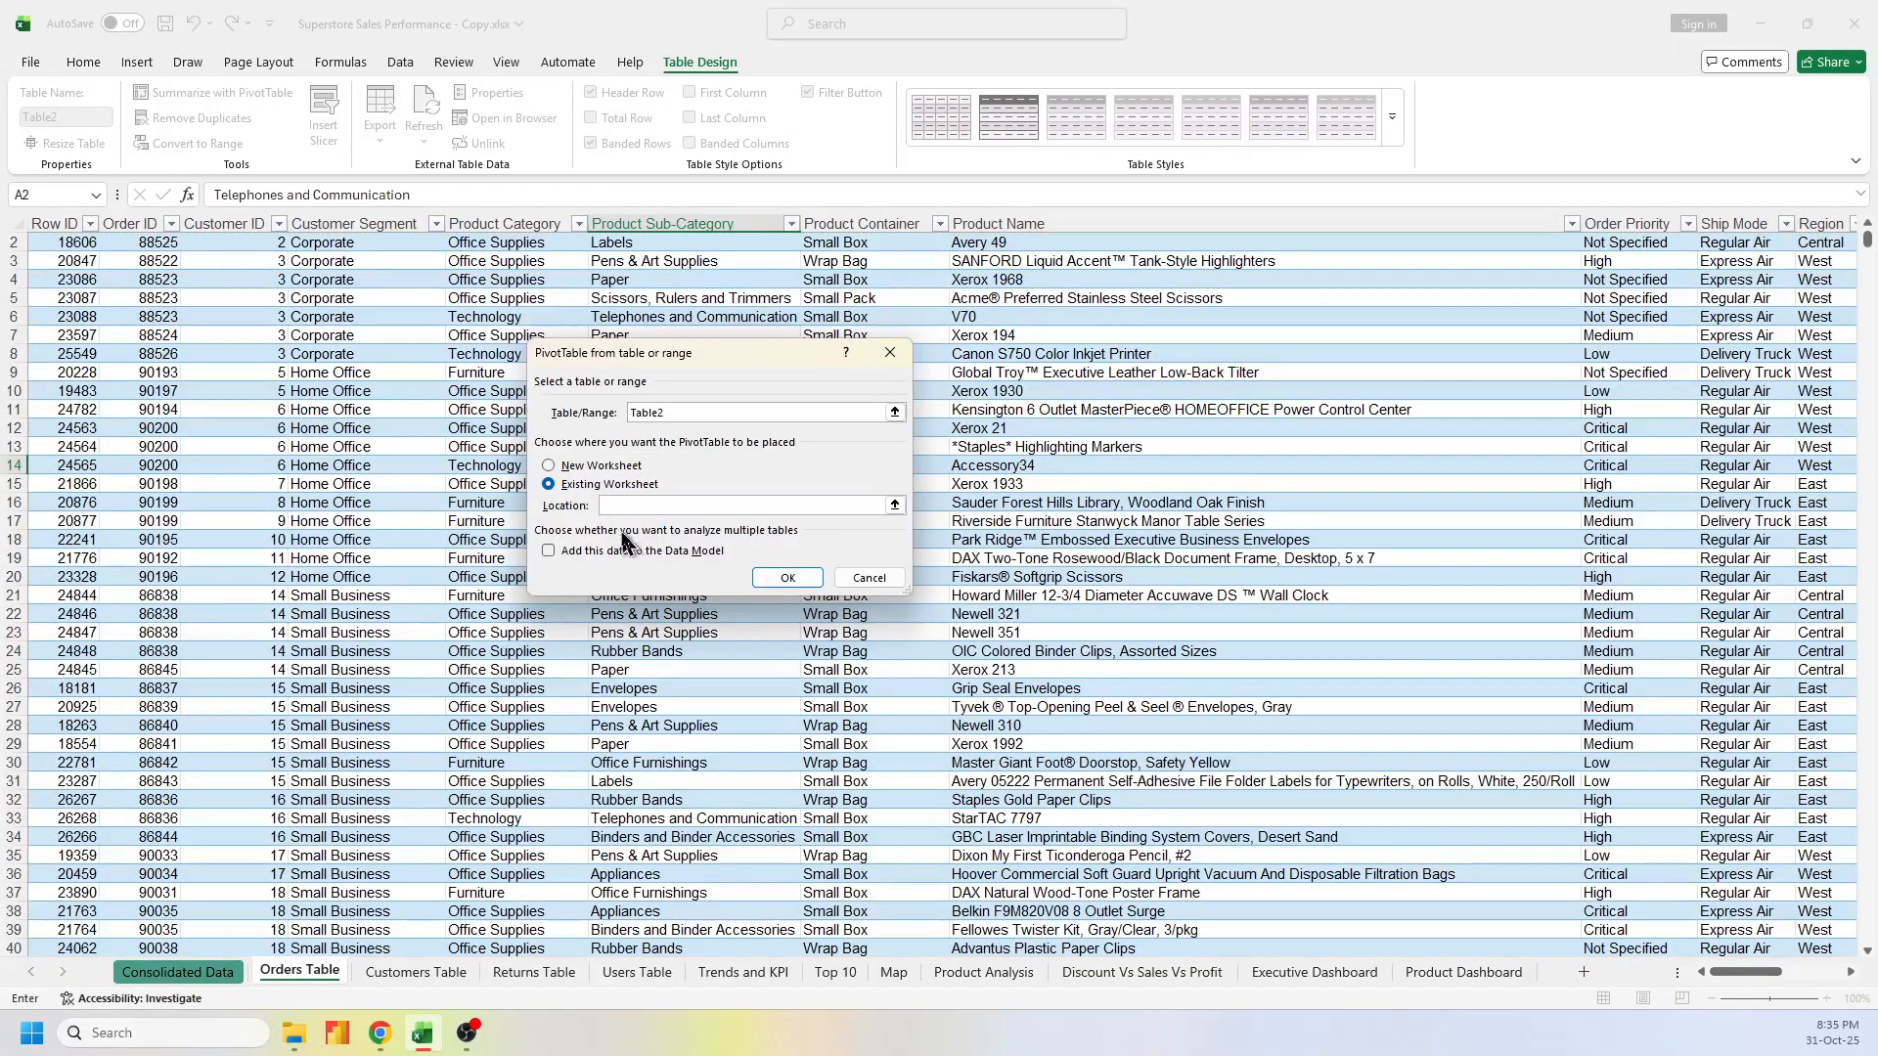
left_click(779, 982)
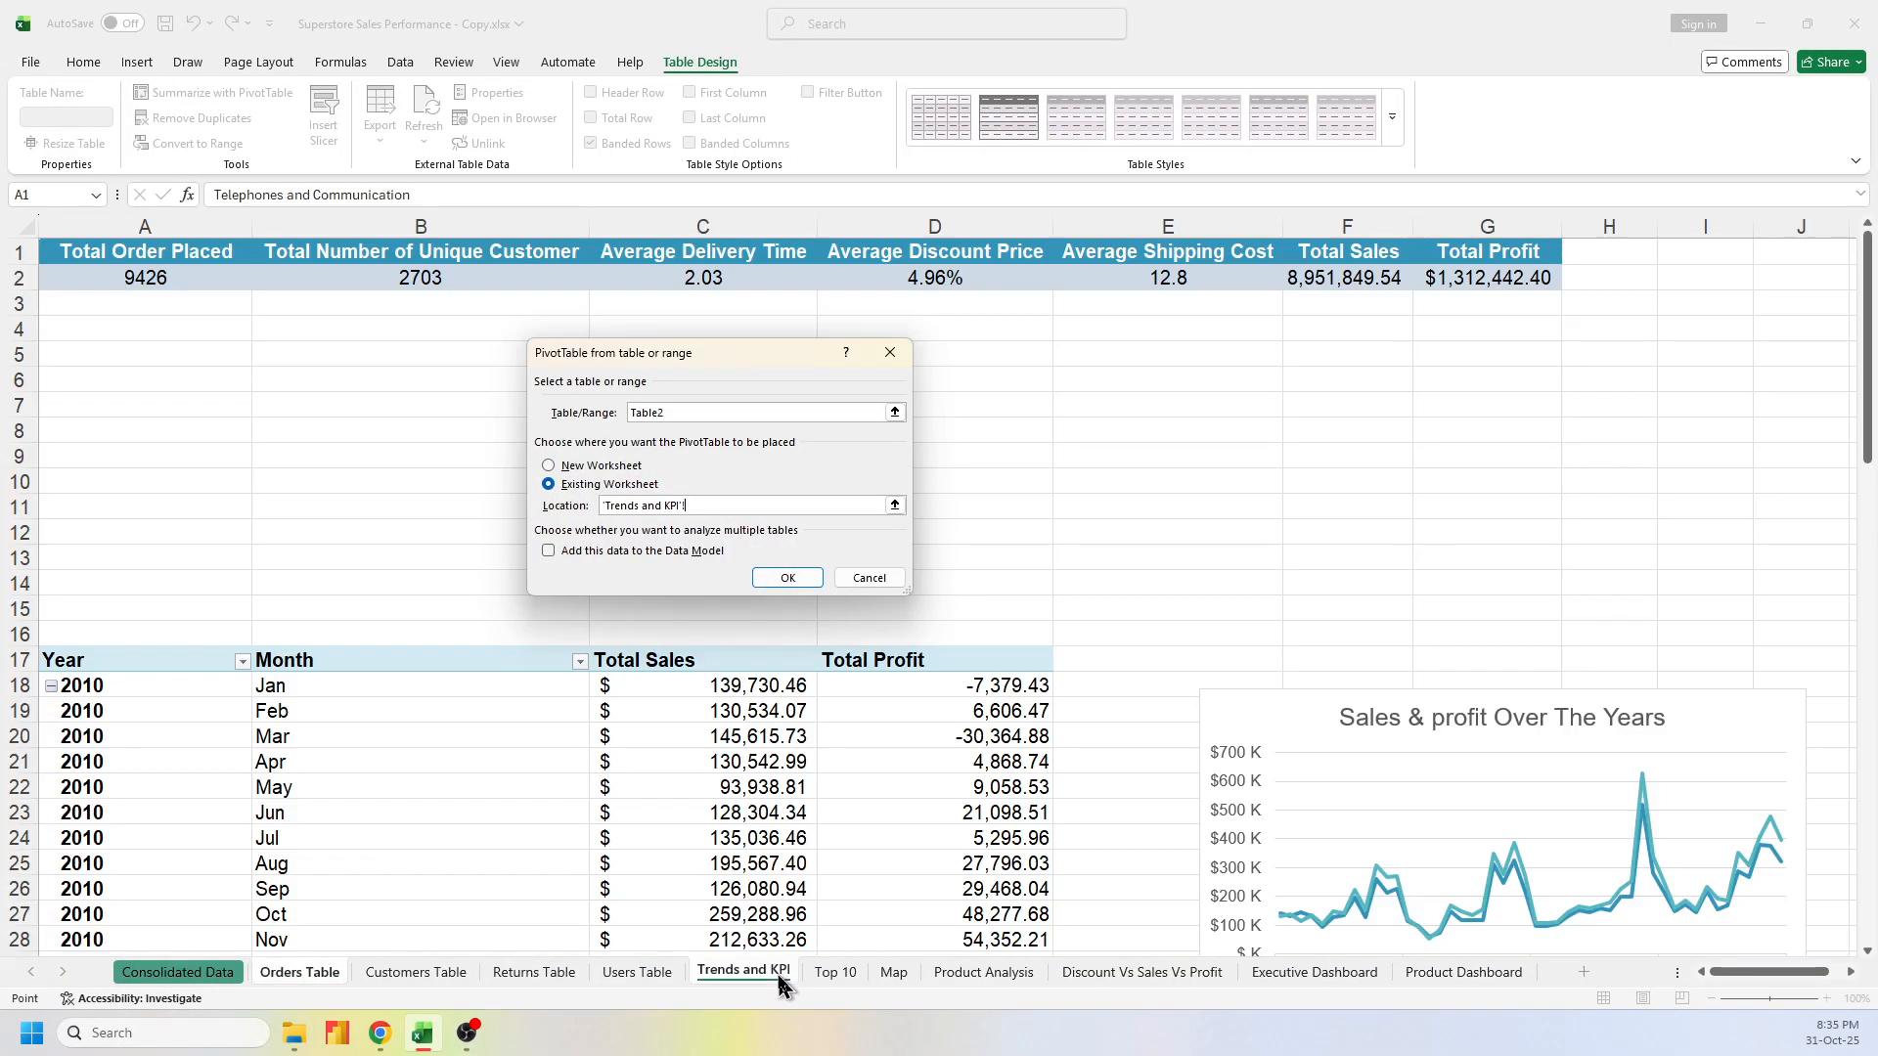
scroll(1330, 529, "down", 2)
scroll(1360, 616, "down", 20)
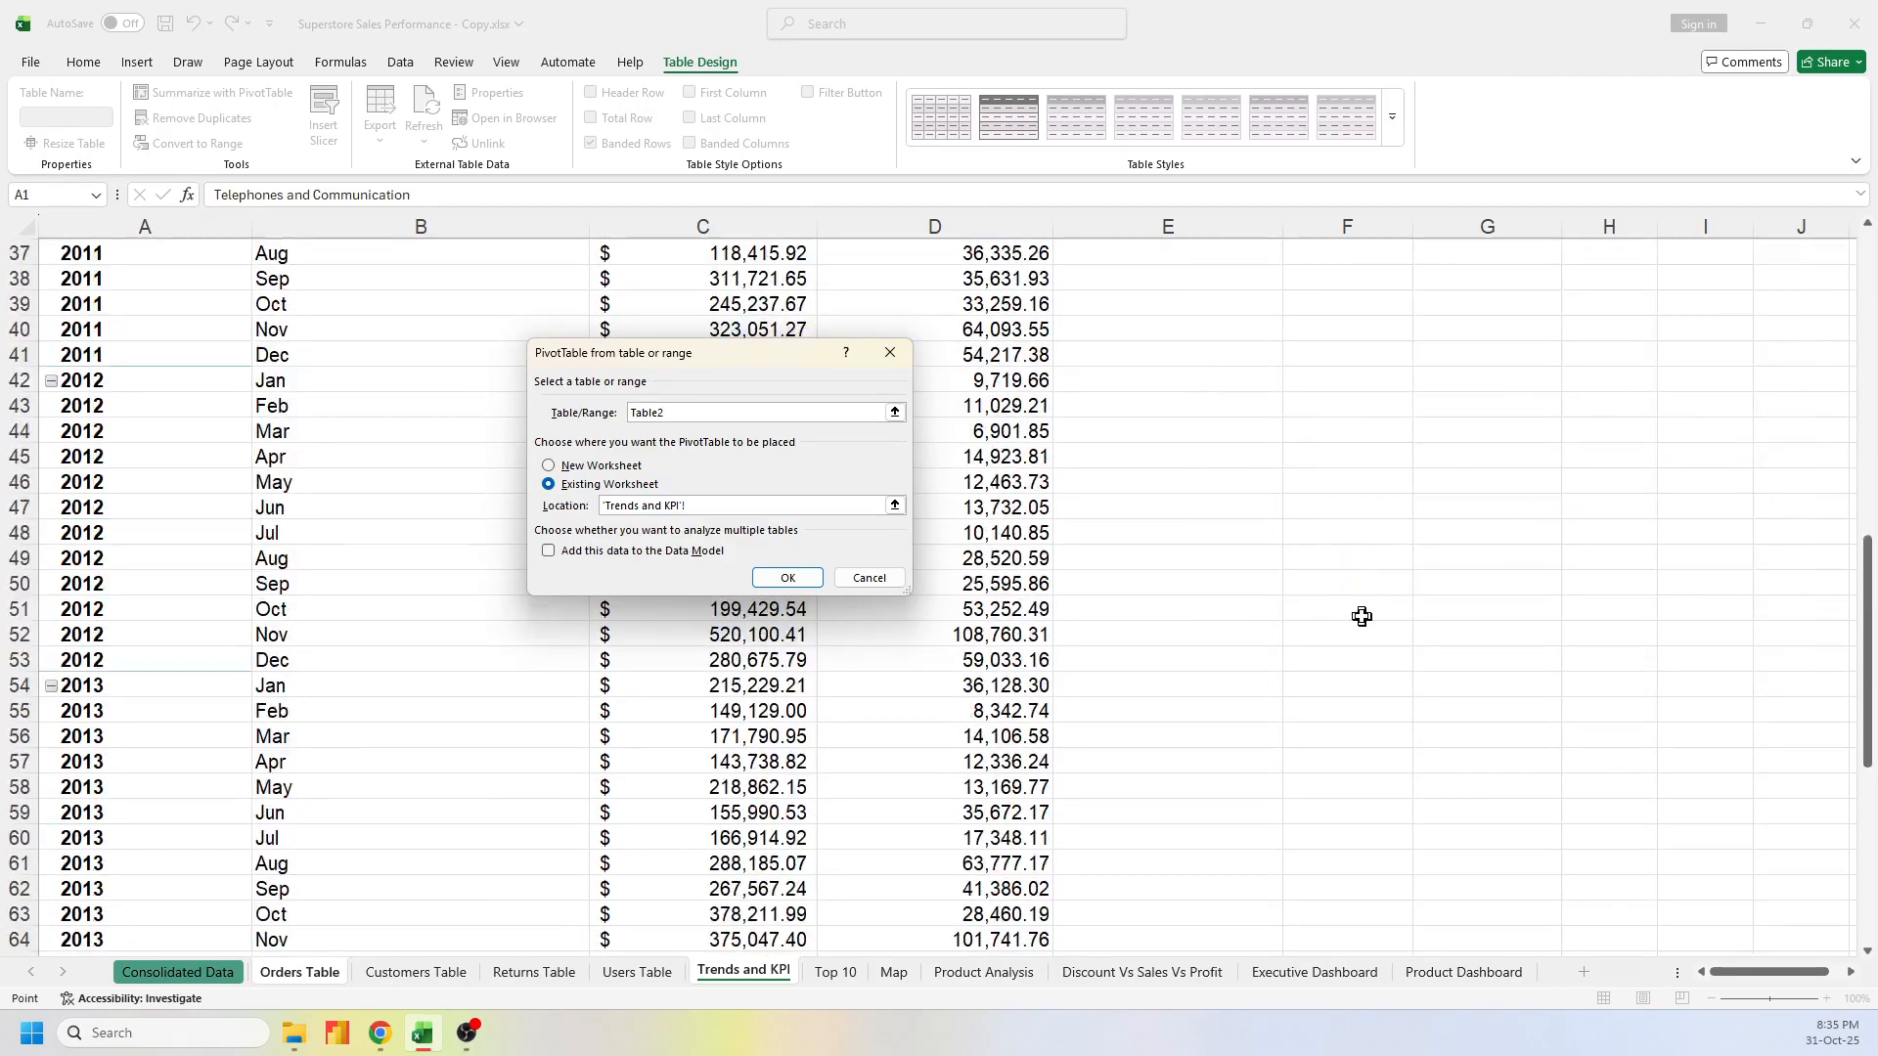
scroll(365, 387, "up", 10)
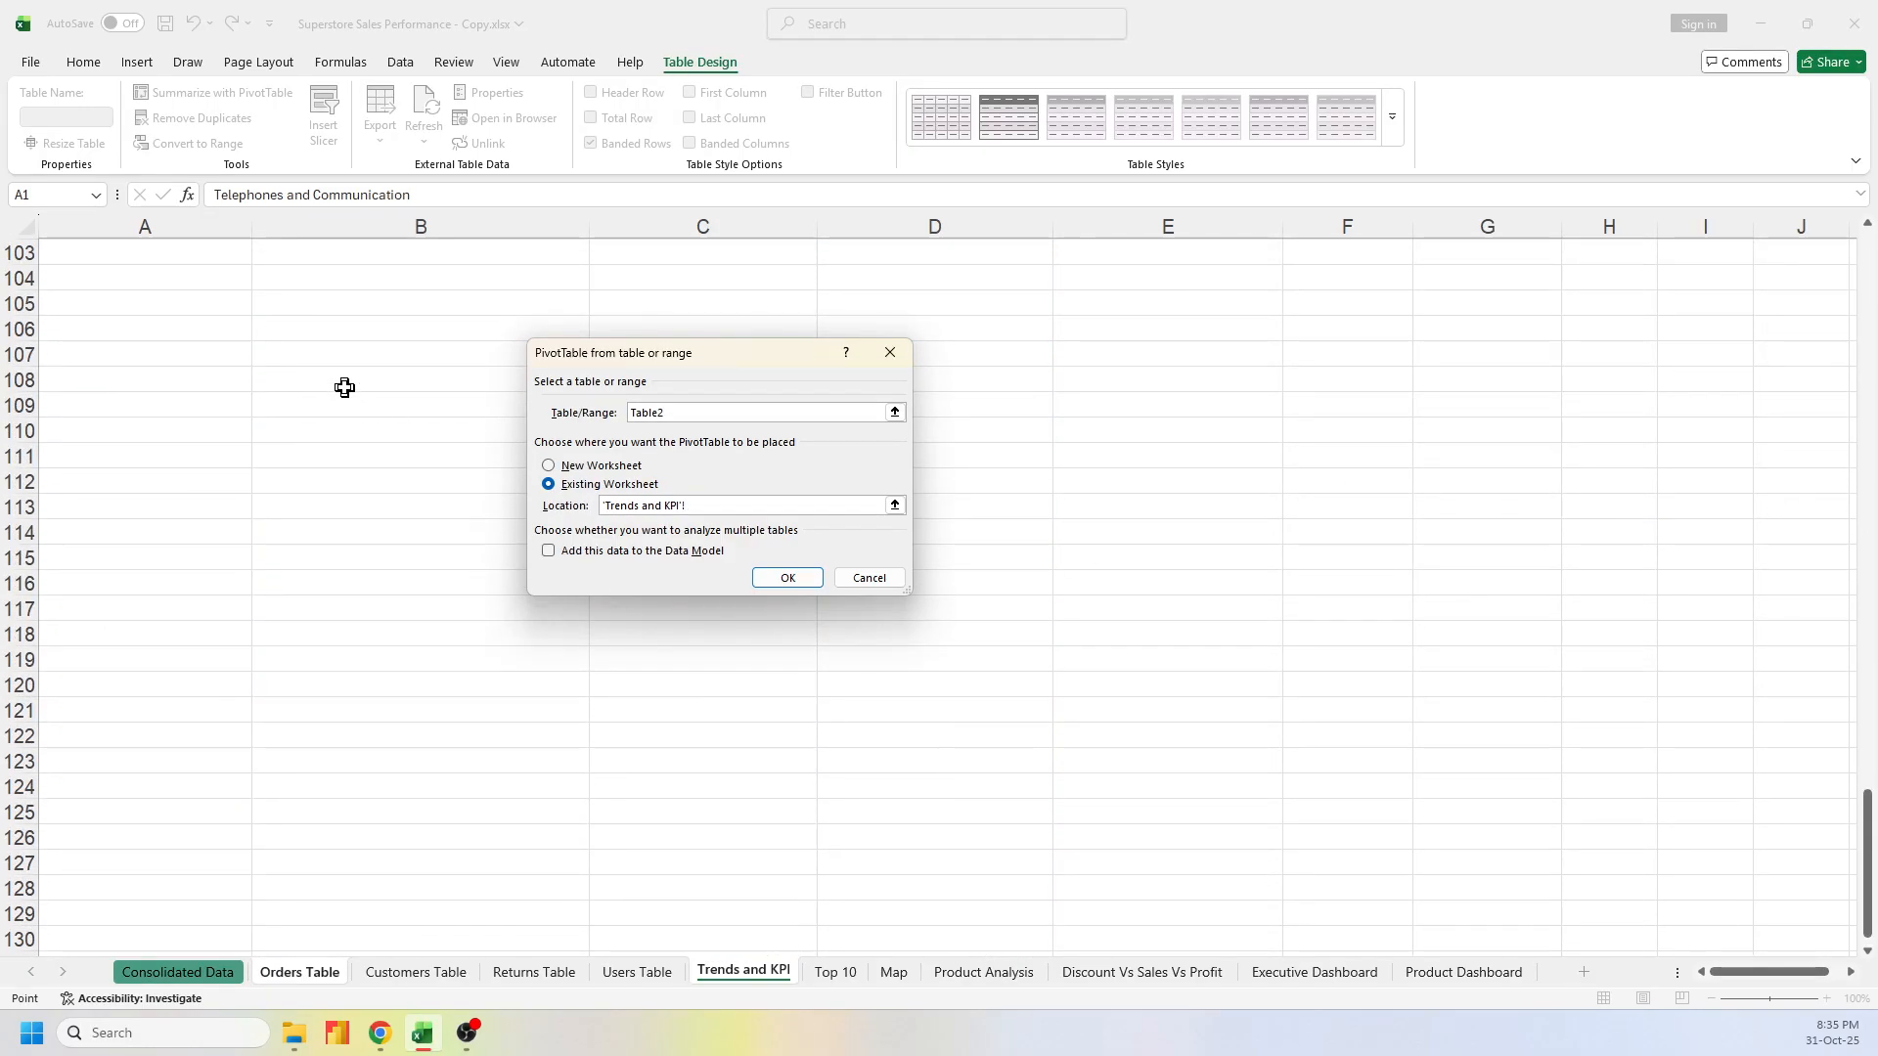
scroll(344, 388, "up", 4)
scroll(344, 388, "up", 8)
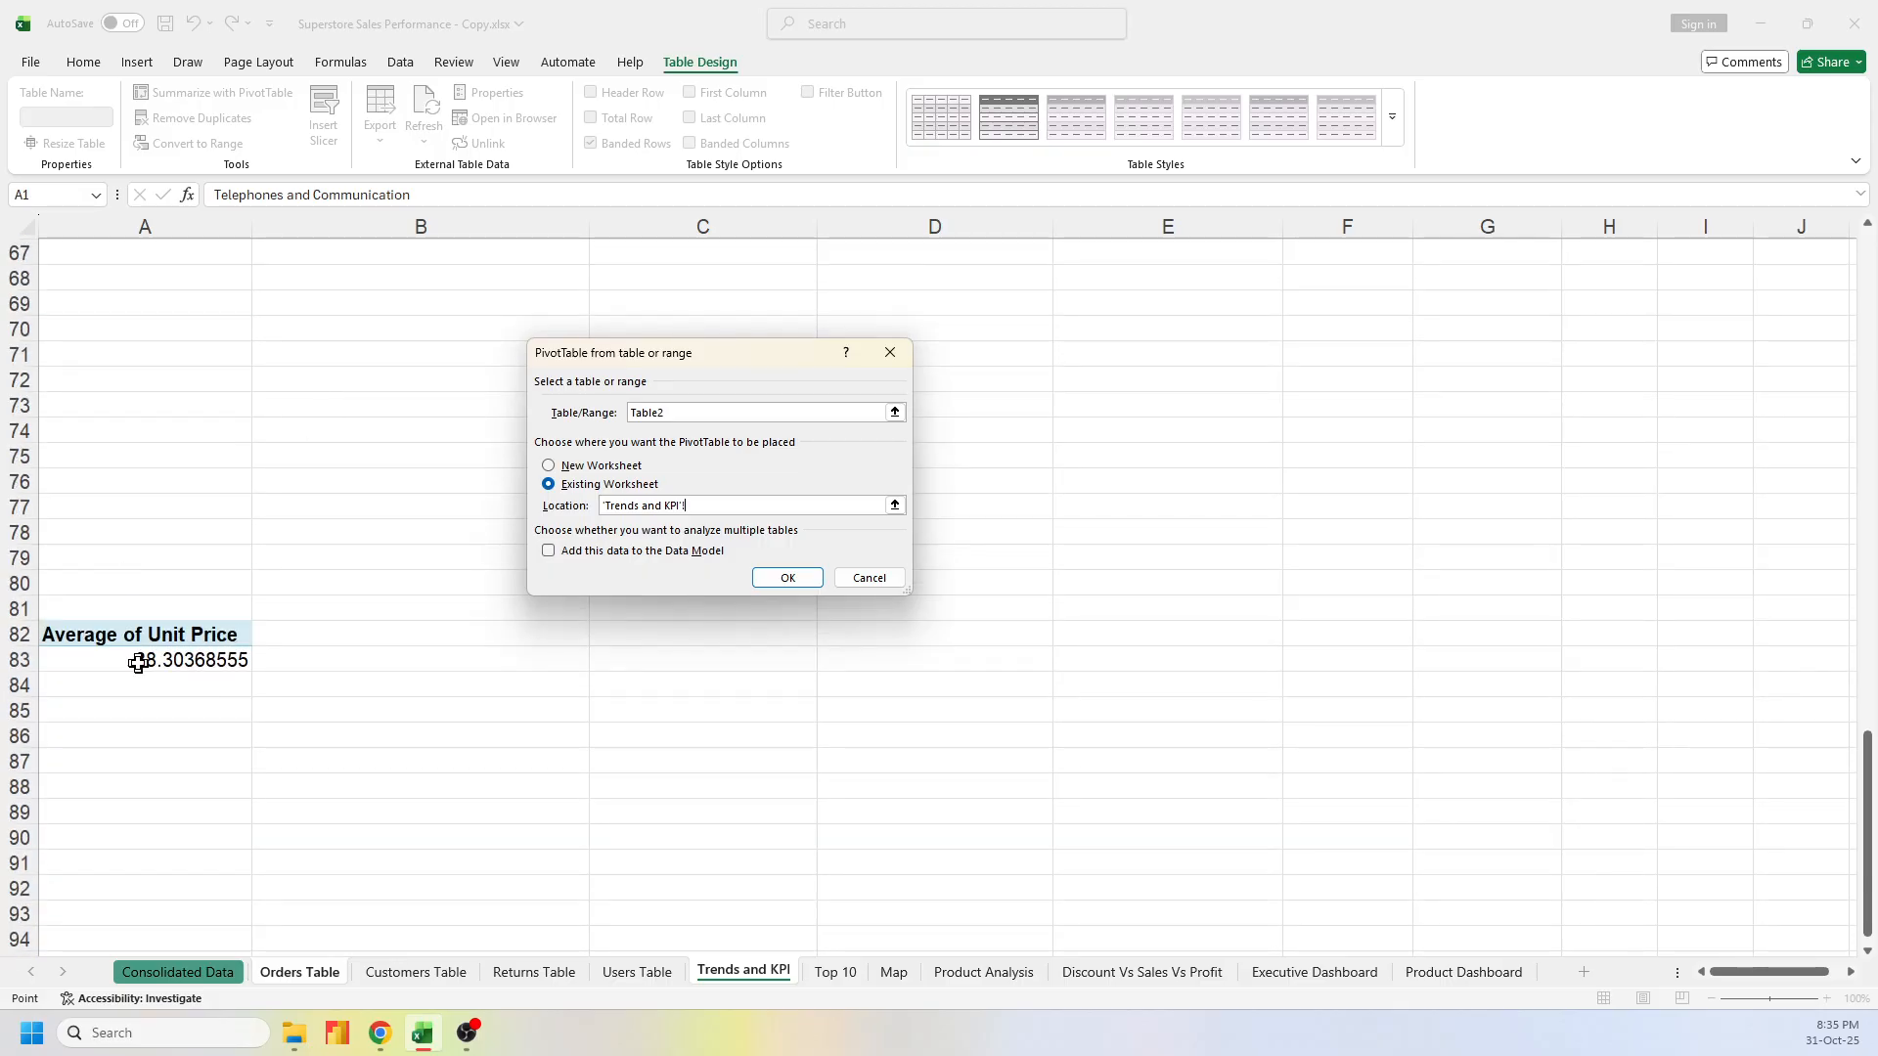
scroll(138, 664, "down", 6)
left_click(85, 484)
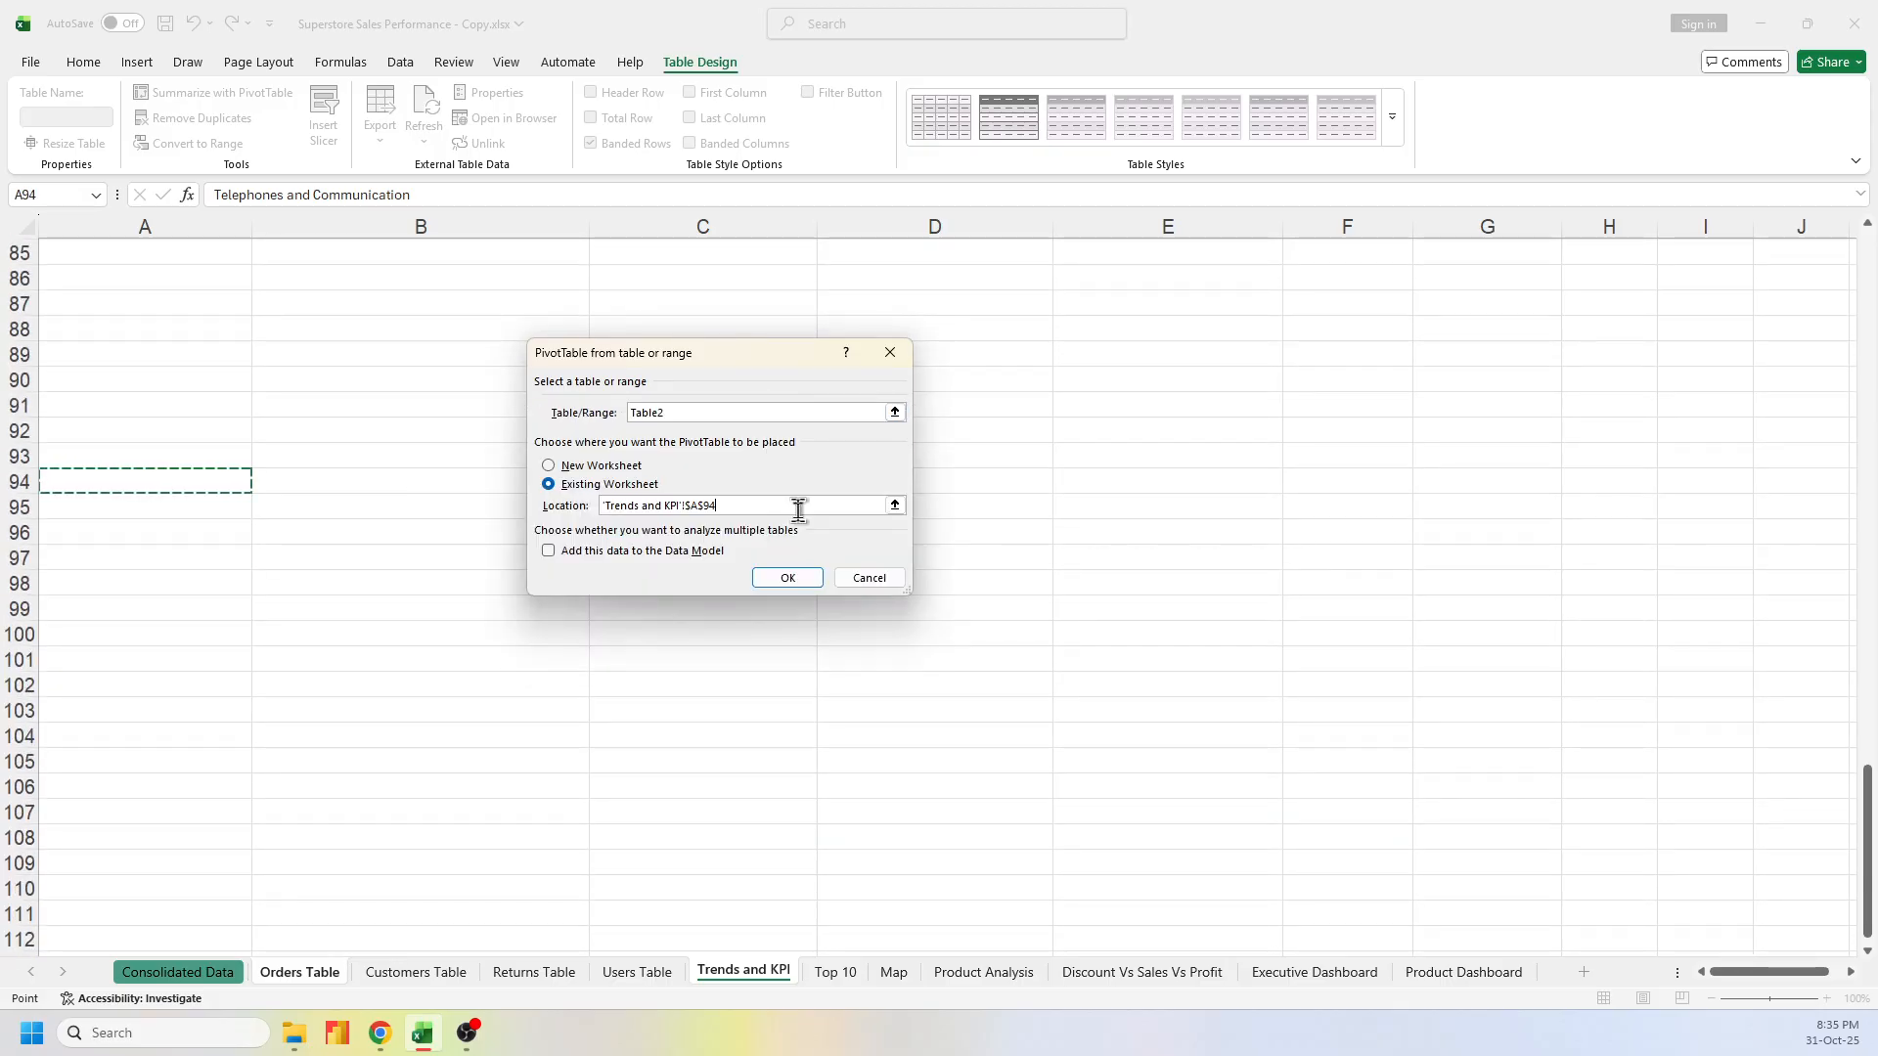
left_click(790, 583)
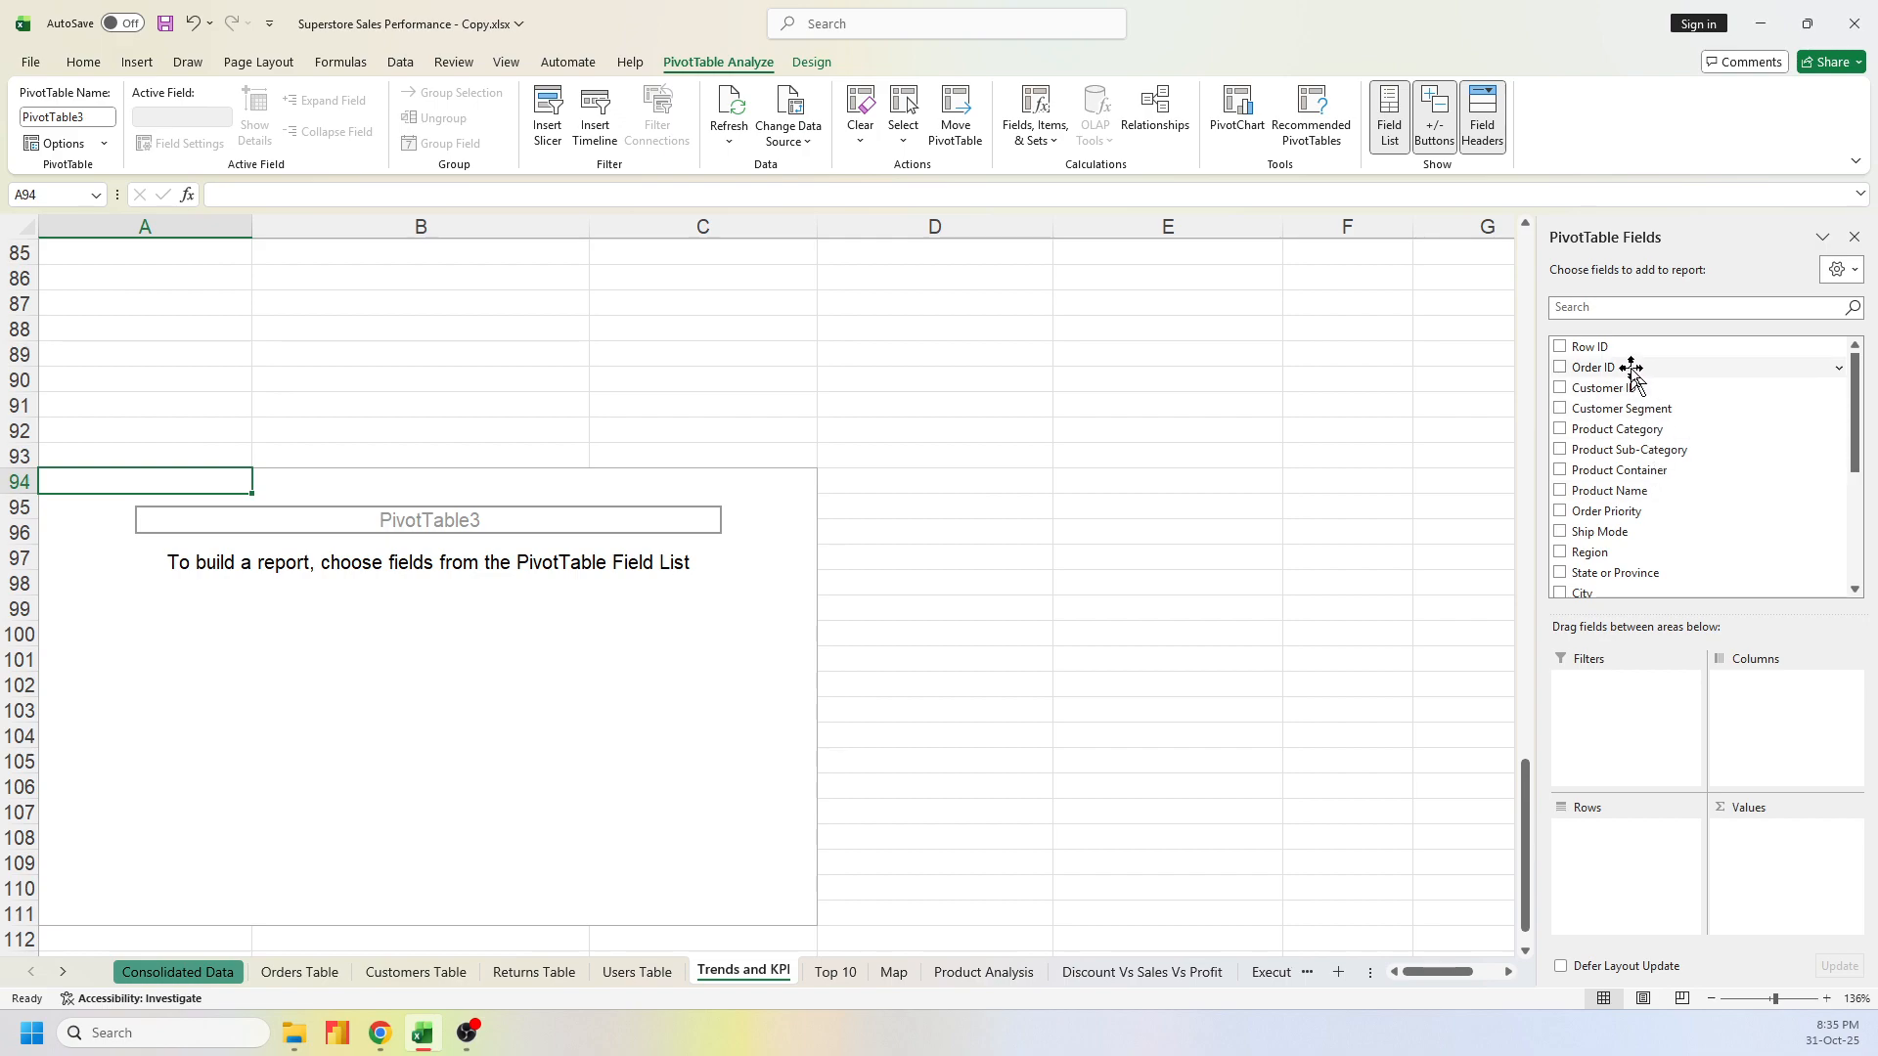
Add Order ID to the values of the new PivotTable at A94 and summarize it by Count
left_click_drag(1630, 369, 1806, 847)
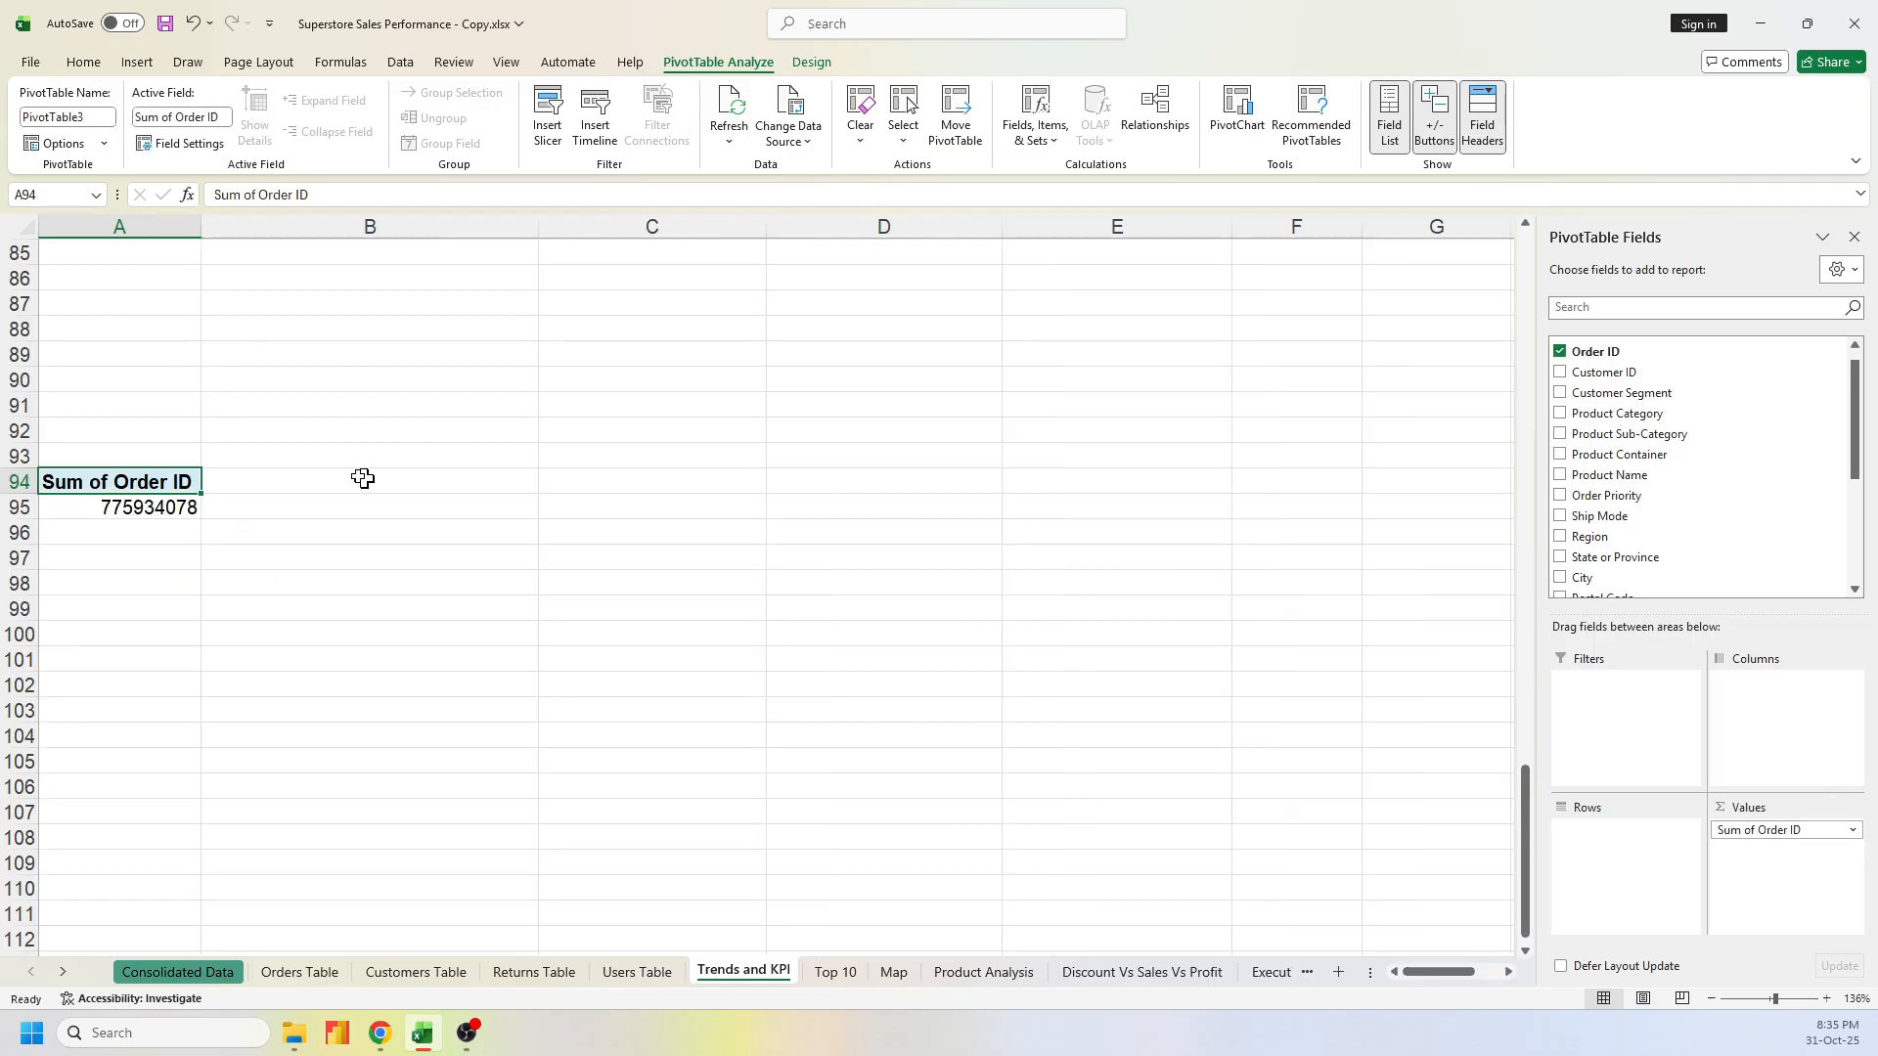
left_click(1775, 834)
left_click(1761, 812)
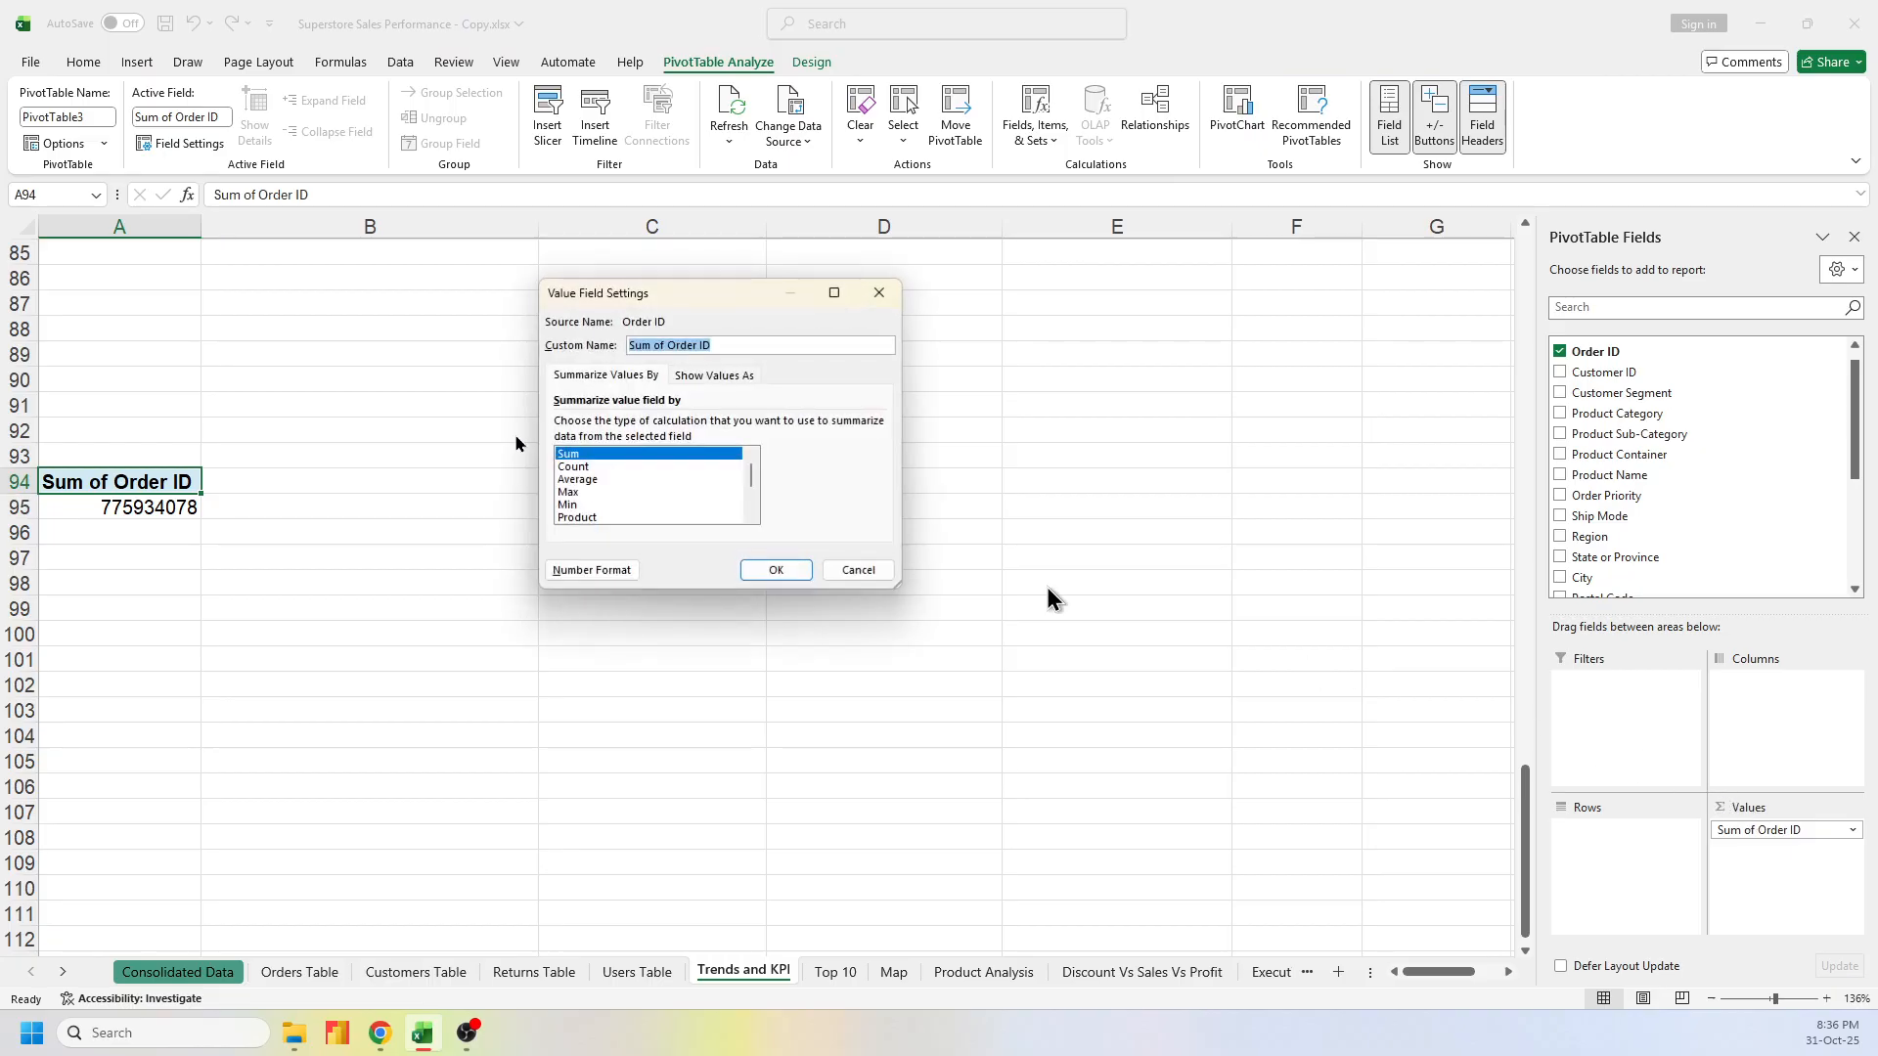
left_click(586, 467)
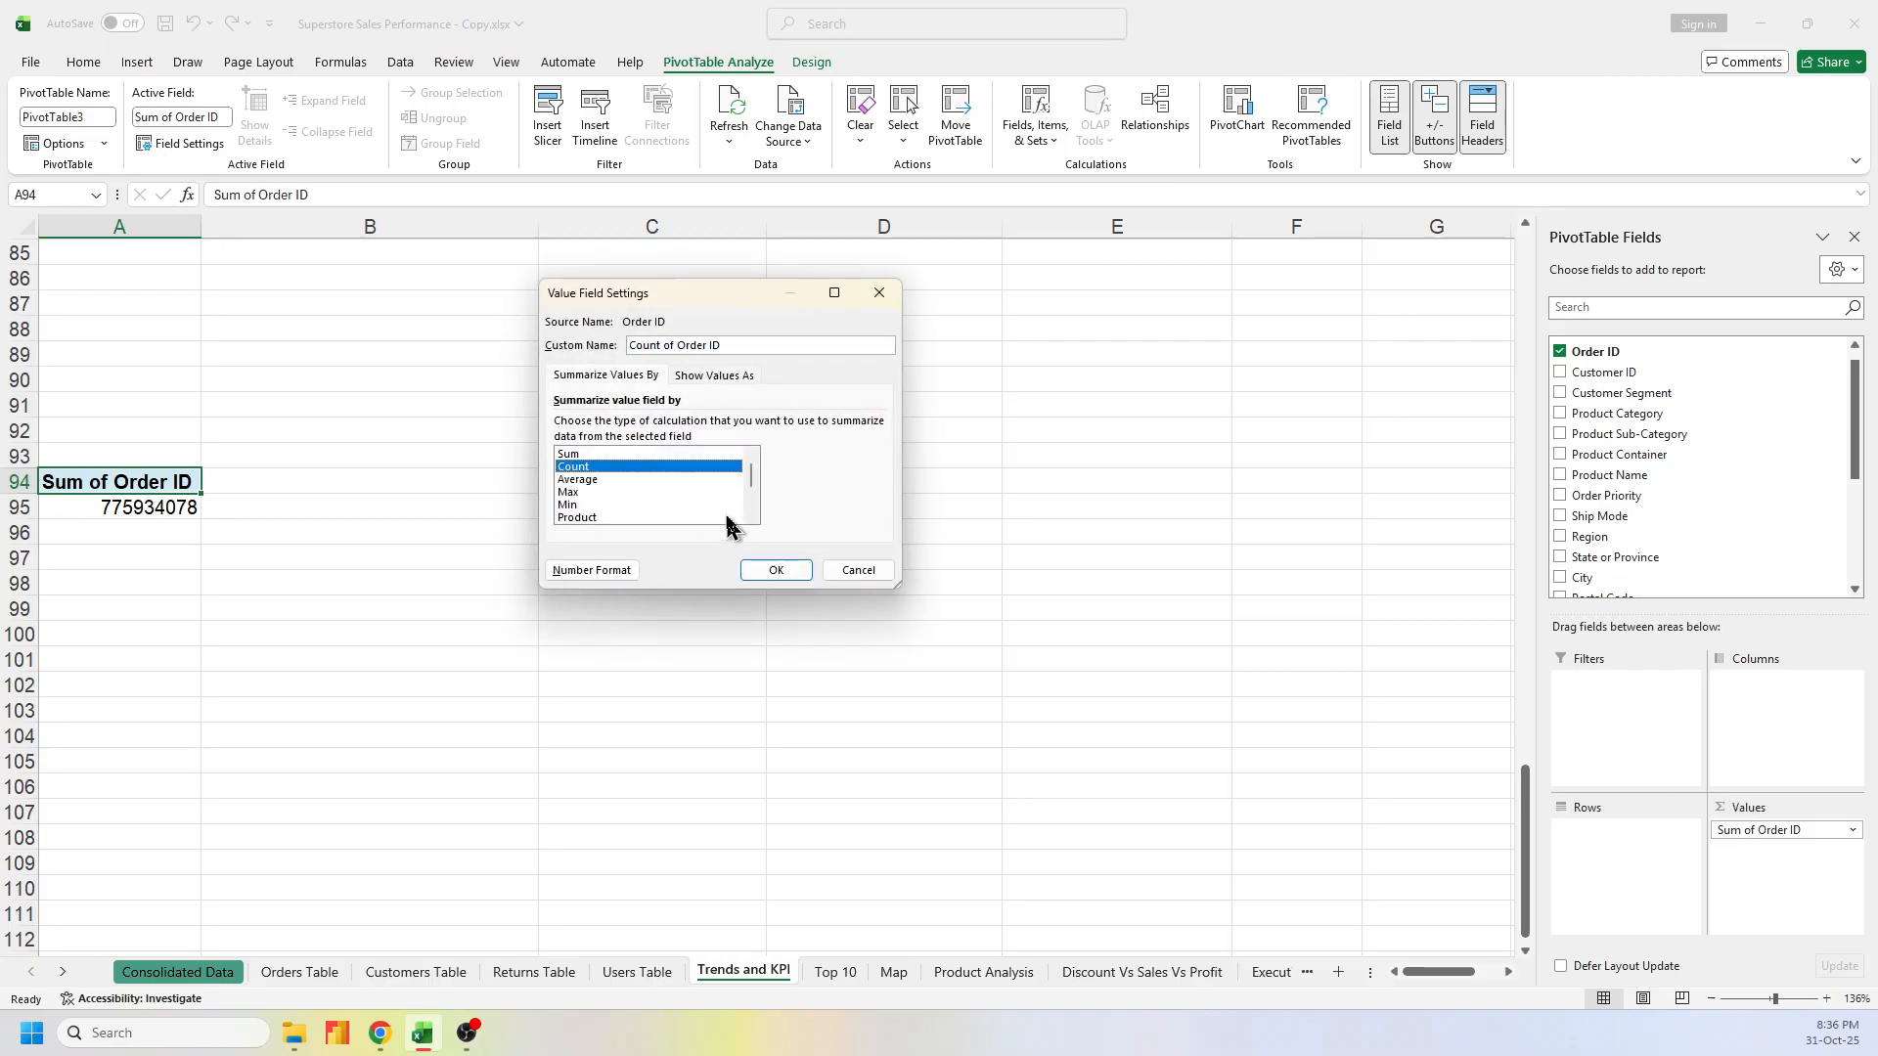
scroll(726, 519, "down", 2)
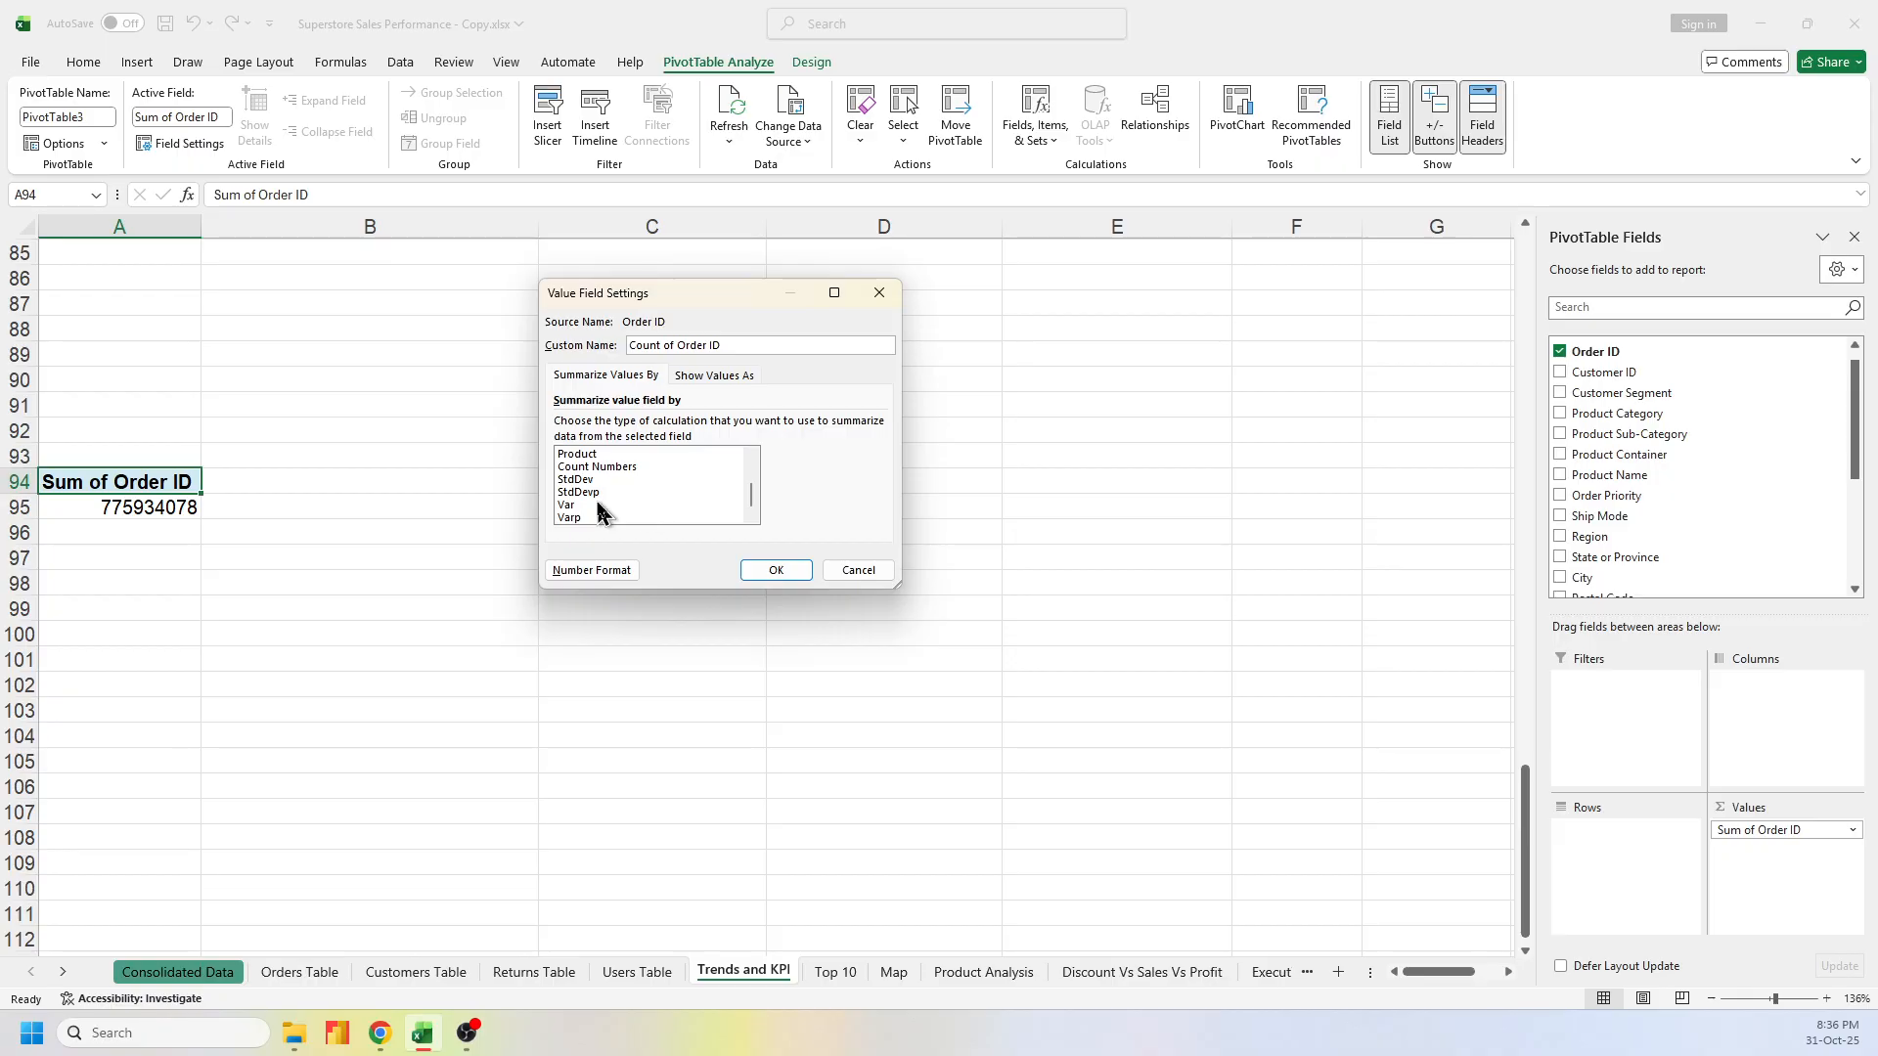
scroll(601, 504, "up", 2)
scroll(674, 509, "down", 2)
left_click(772, 572)
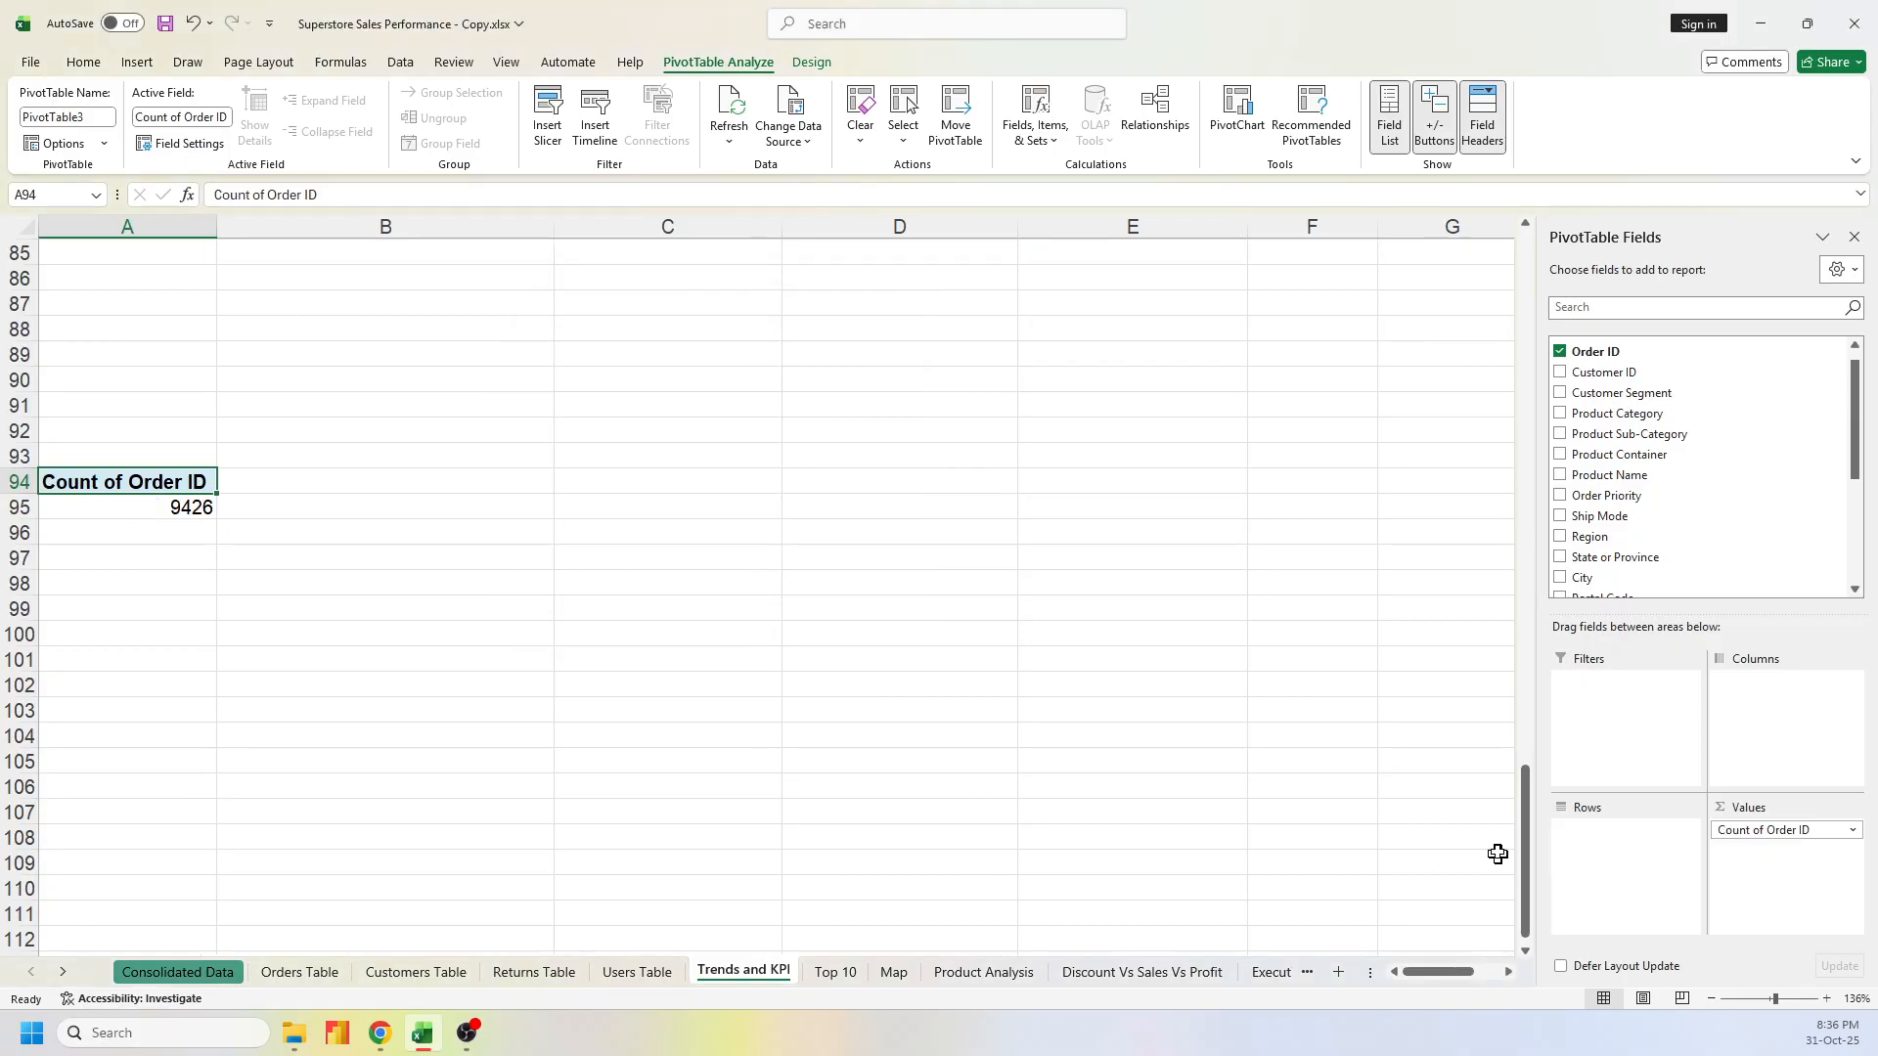
Copy the Count of Order ID result in A94:A95 and select the Total Order Placed value in A2 for comparison
left_click_drag(173, 485, 170, 510)
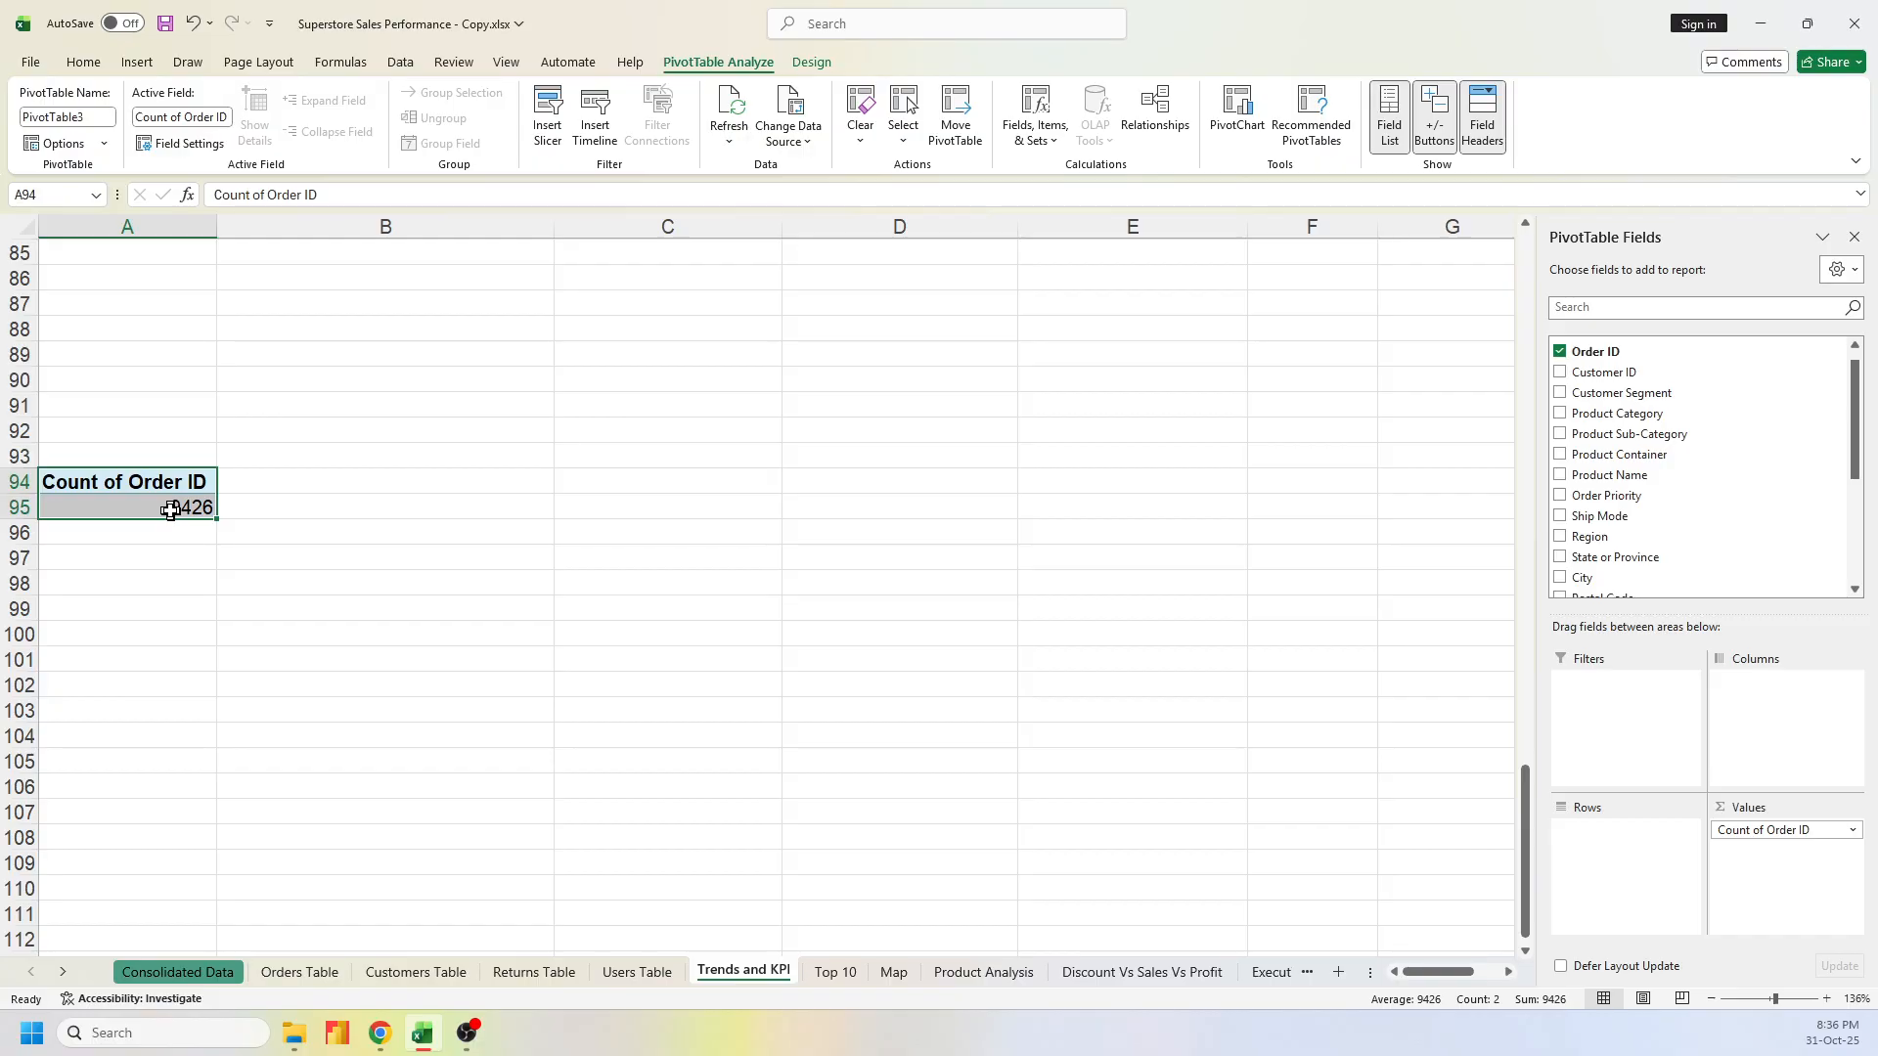
key("ctrl+c")
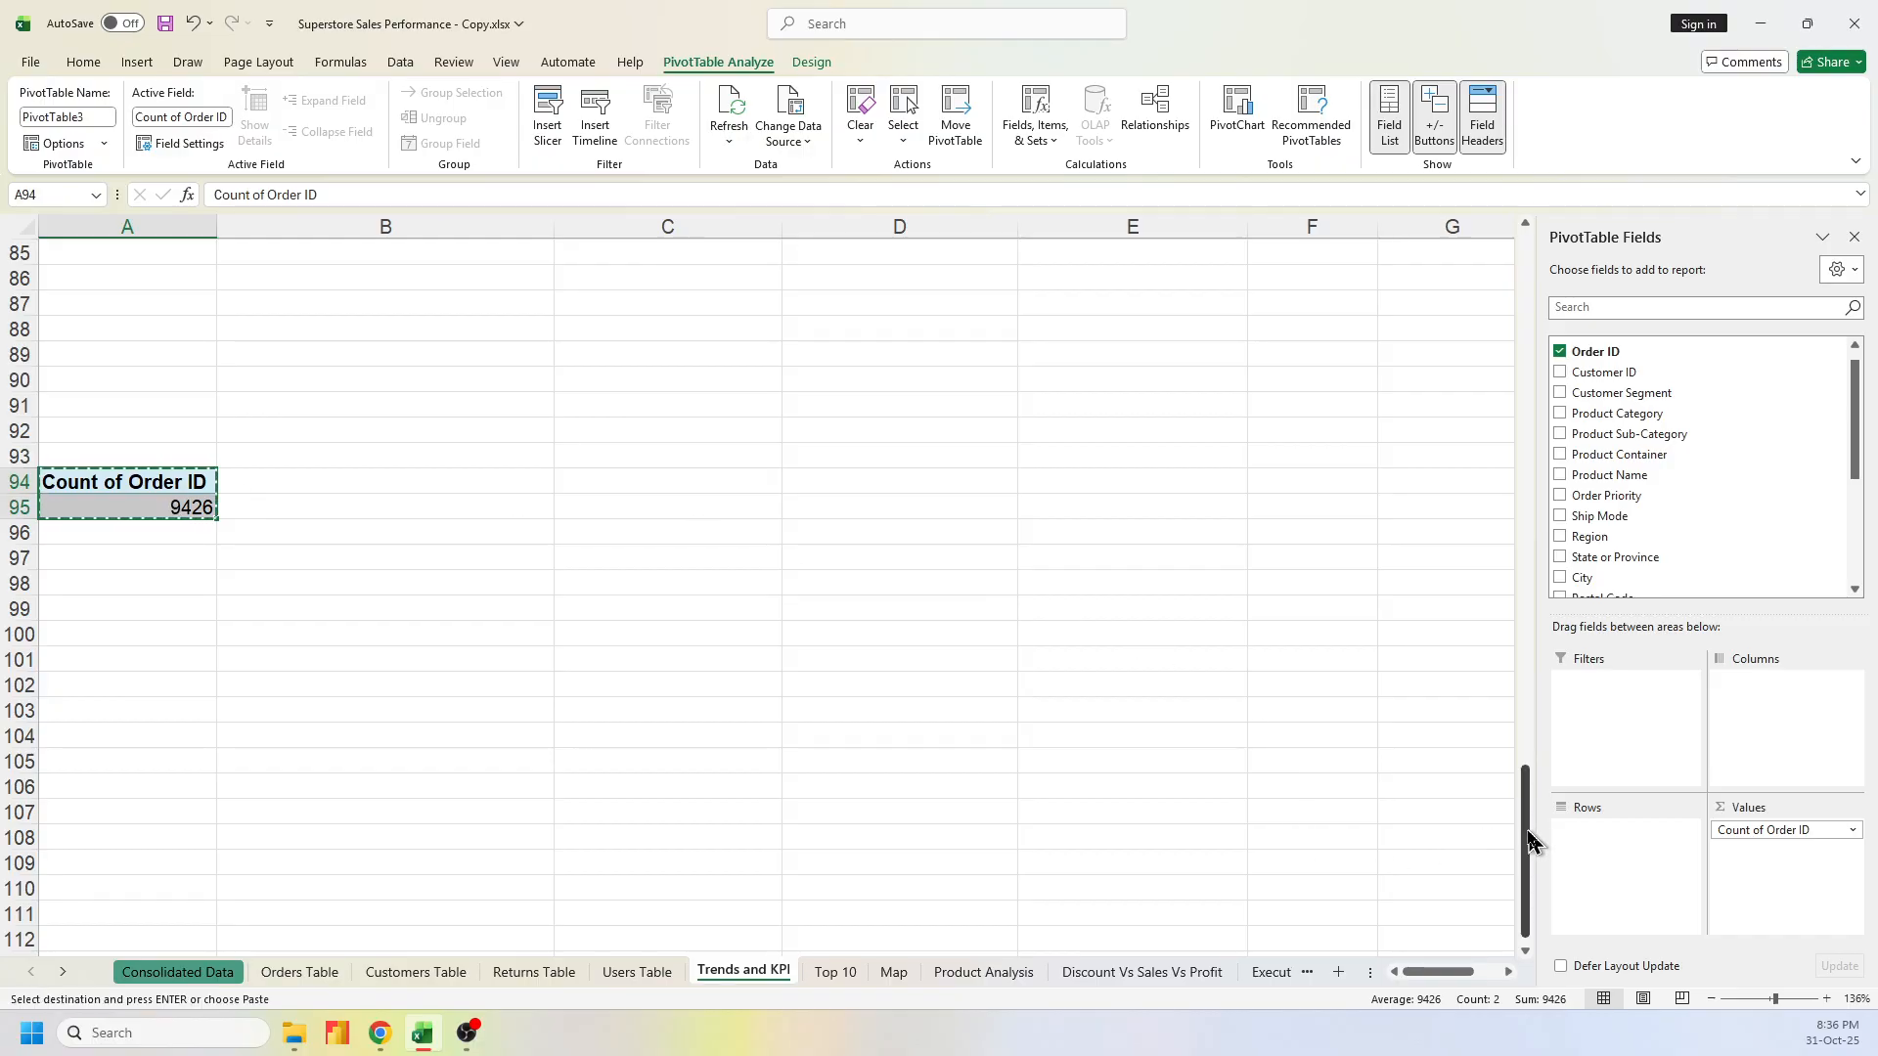
left_click_drag(1532, 843, 1521, 233)
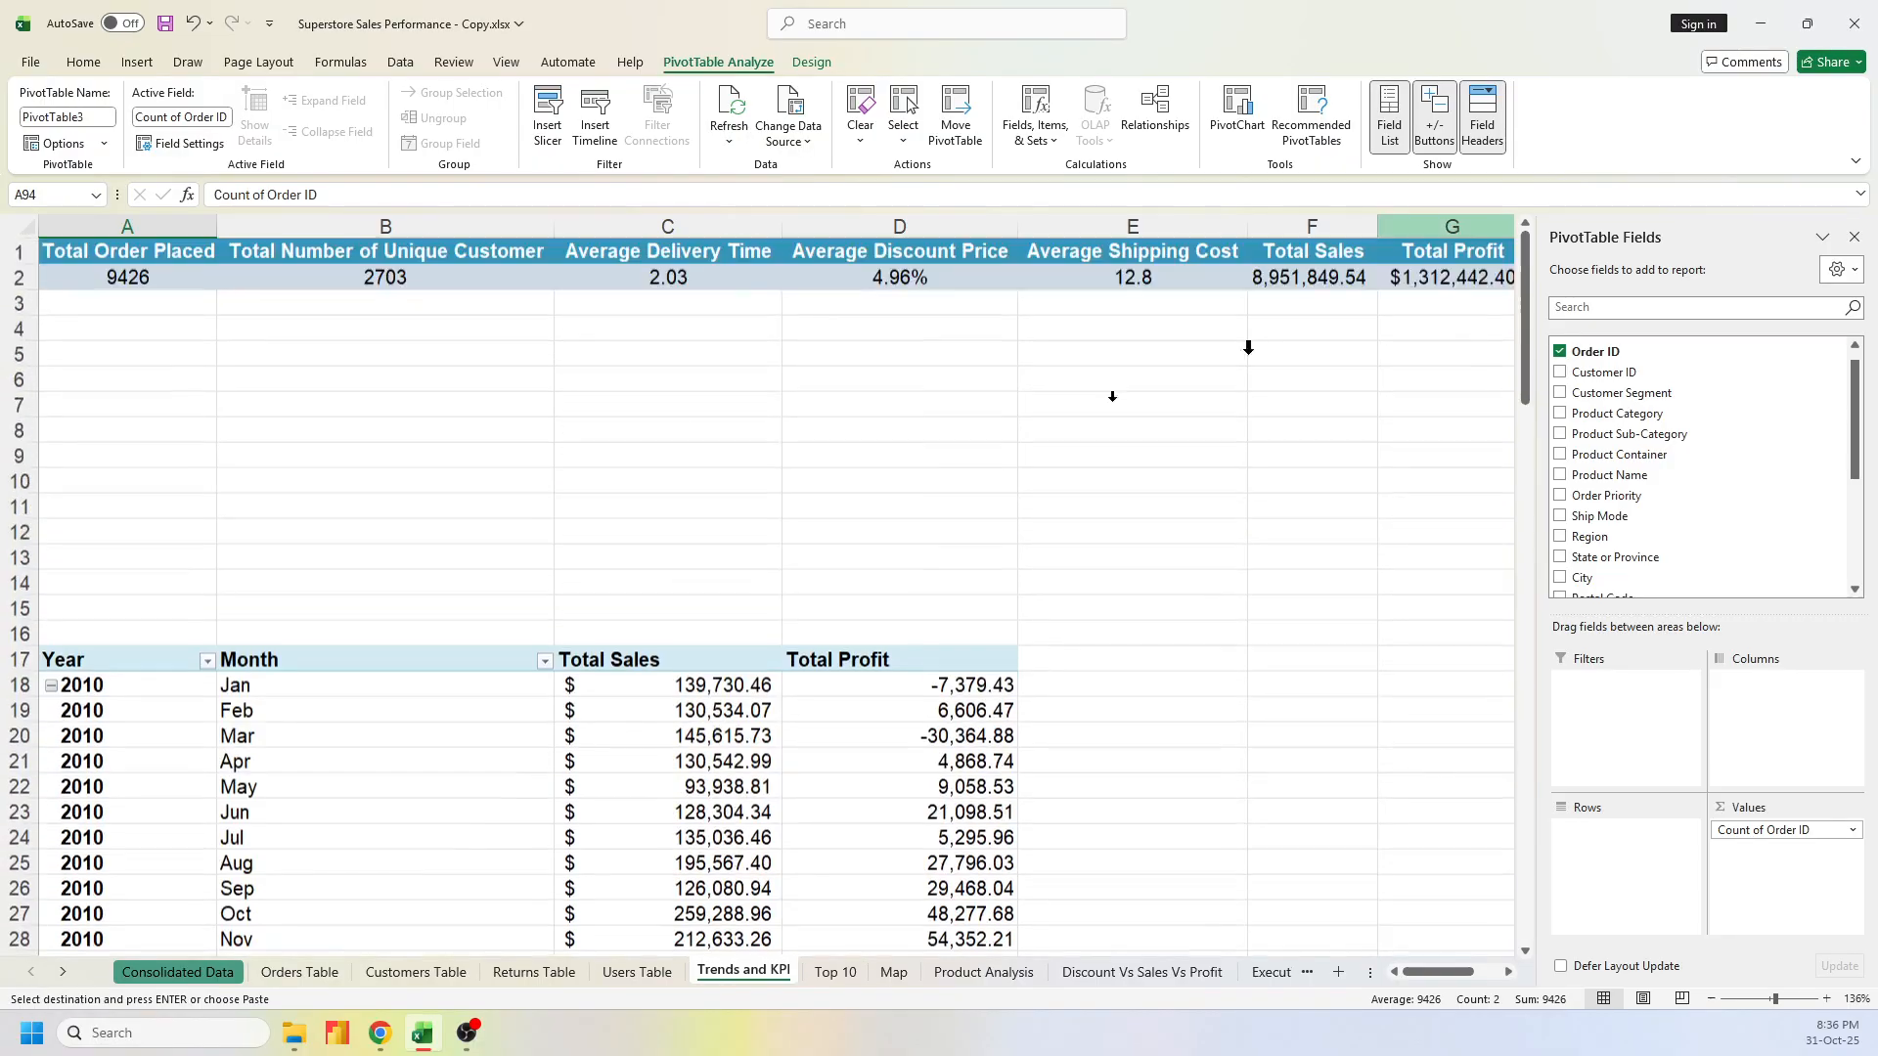
left_click(128, 281)
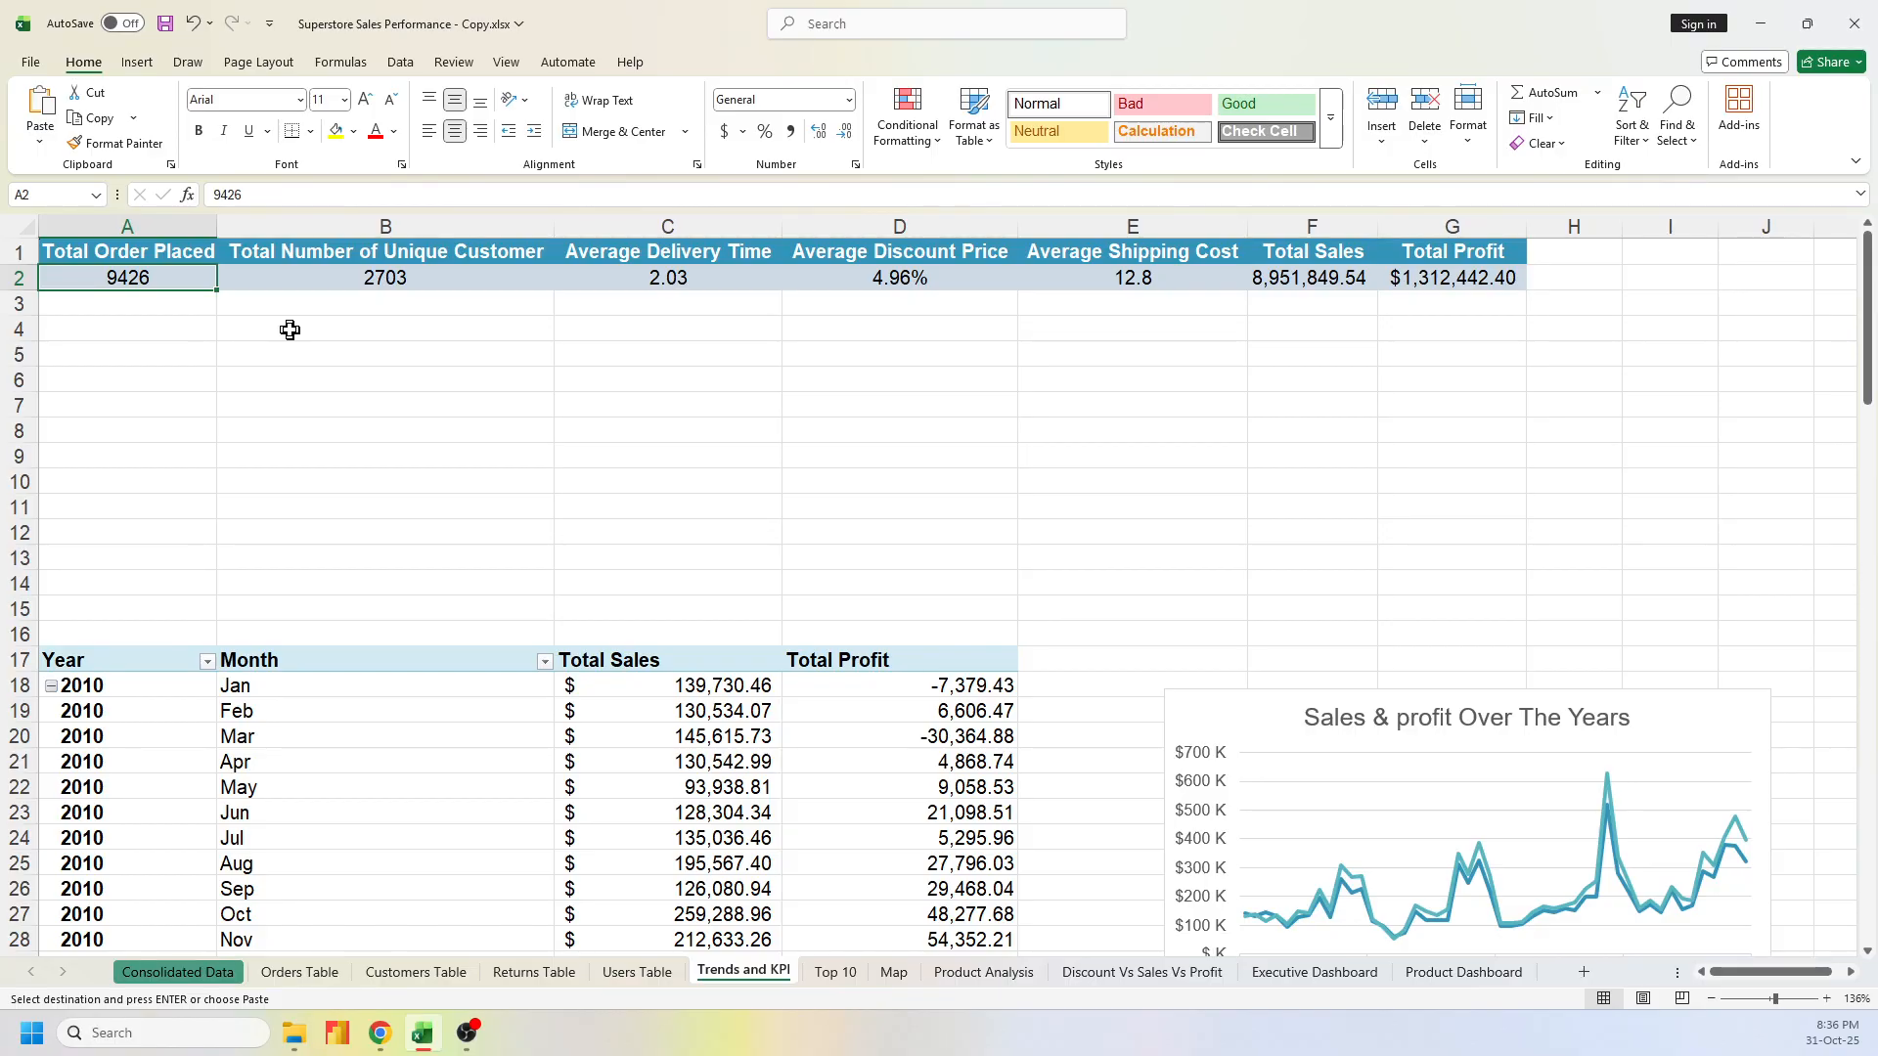
Select the Total Number of Unique Customer value in B2 and examine the Customers Table sheet down to its last record
left_click(428, 276)
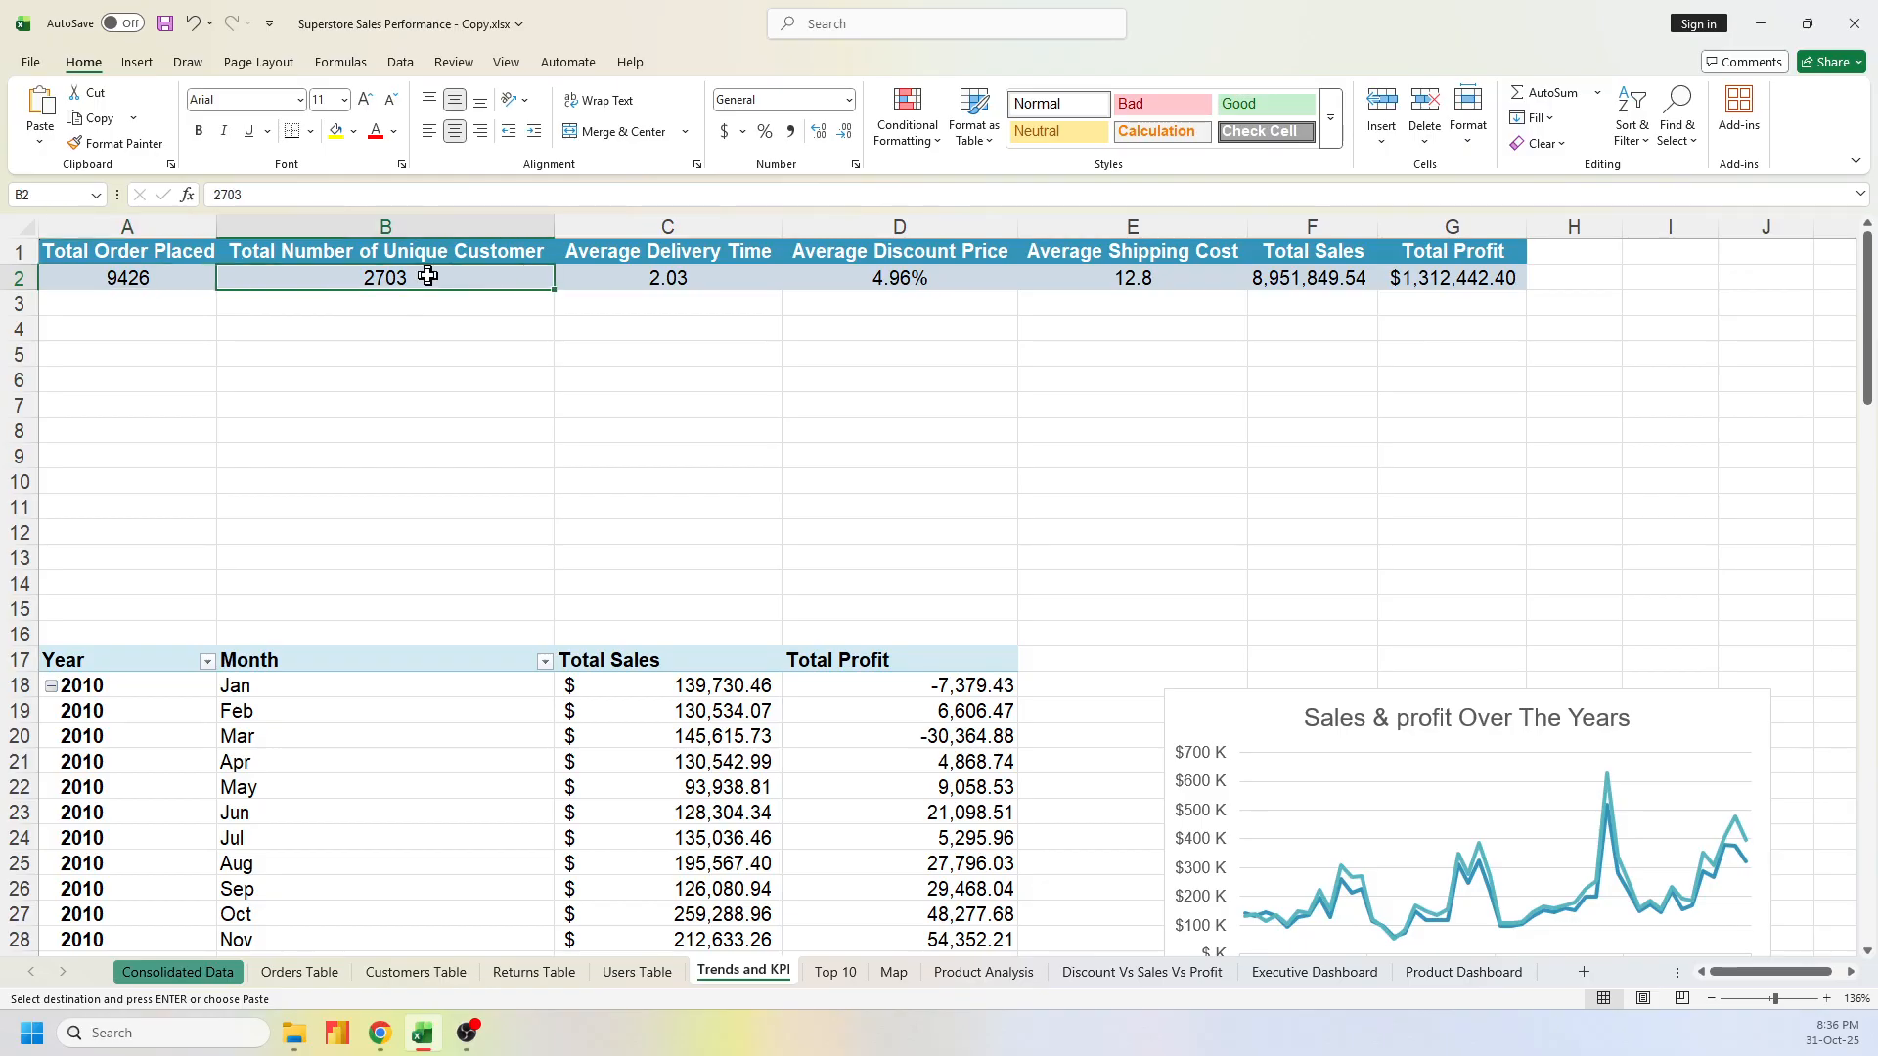
left_click(415, 972)
scroll(289, 704, "down", 8)
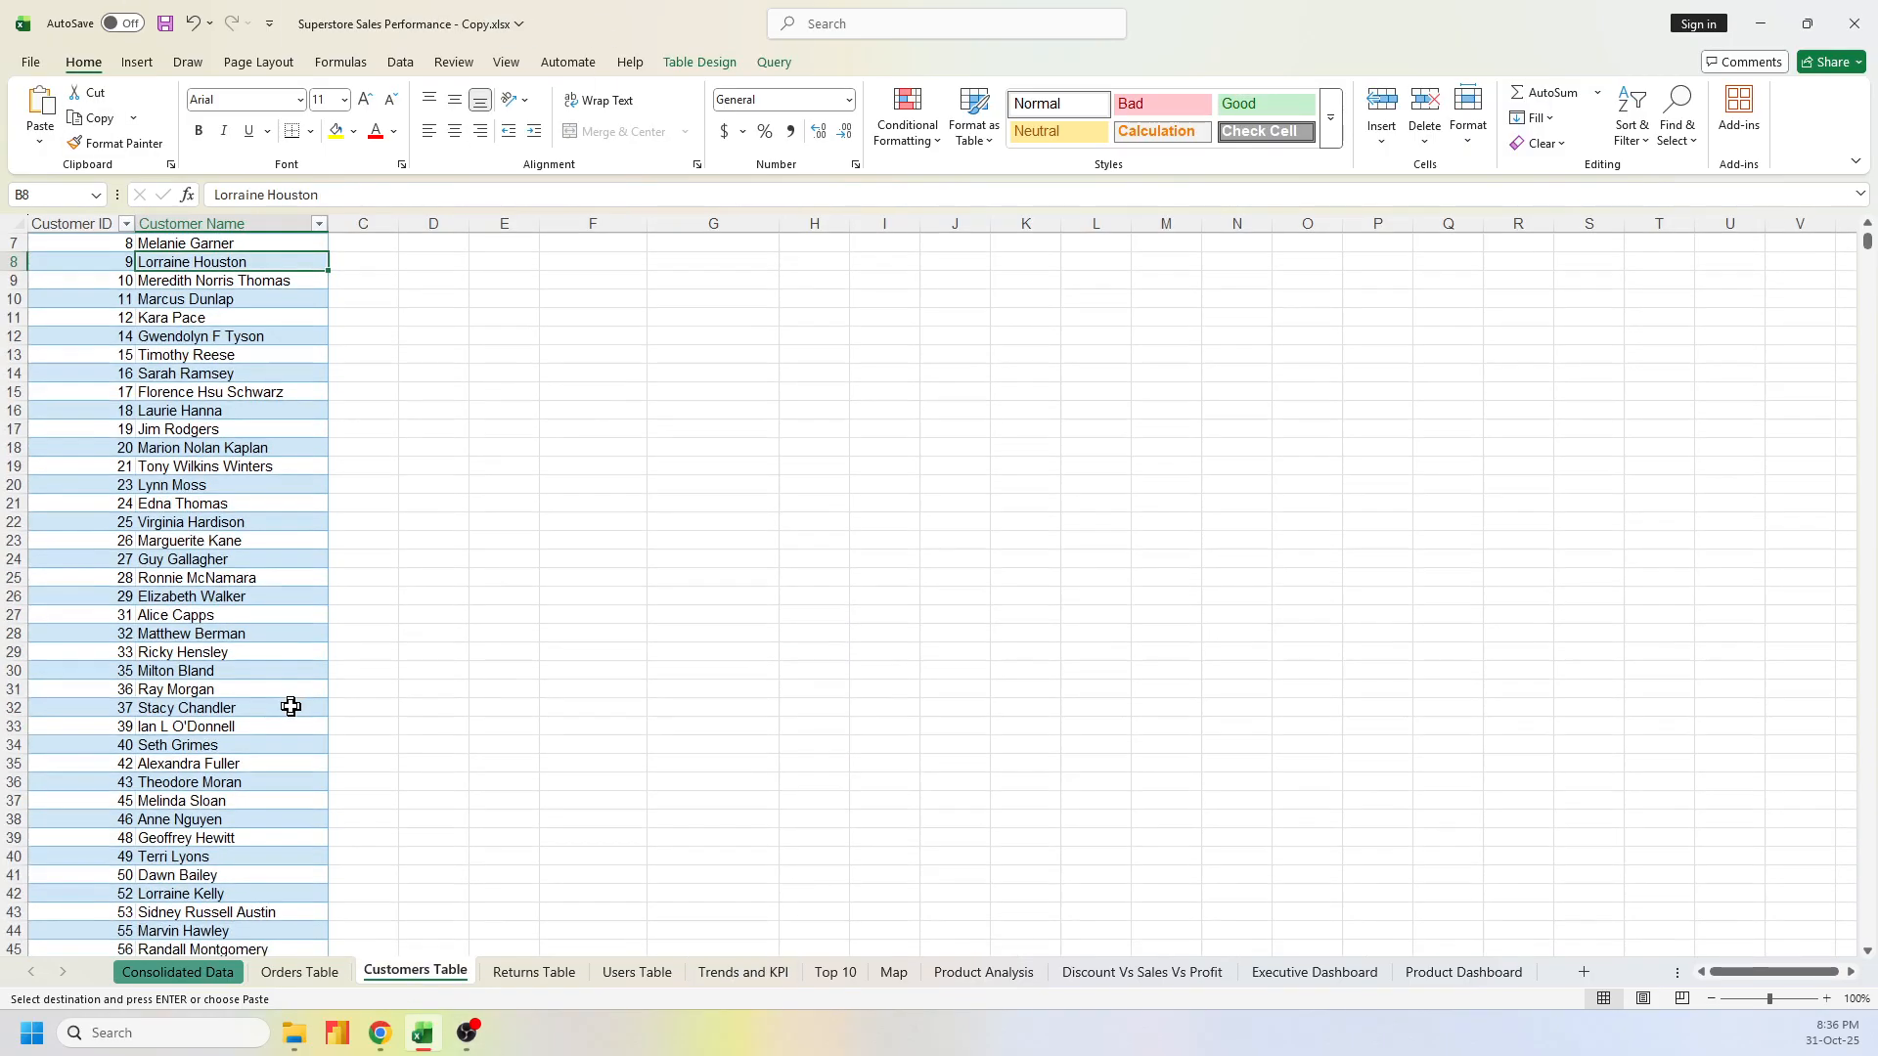
left_click_drag(1871, 248, 1872, 964)
scroll(1466, 843, "down", 2)
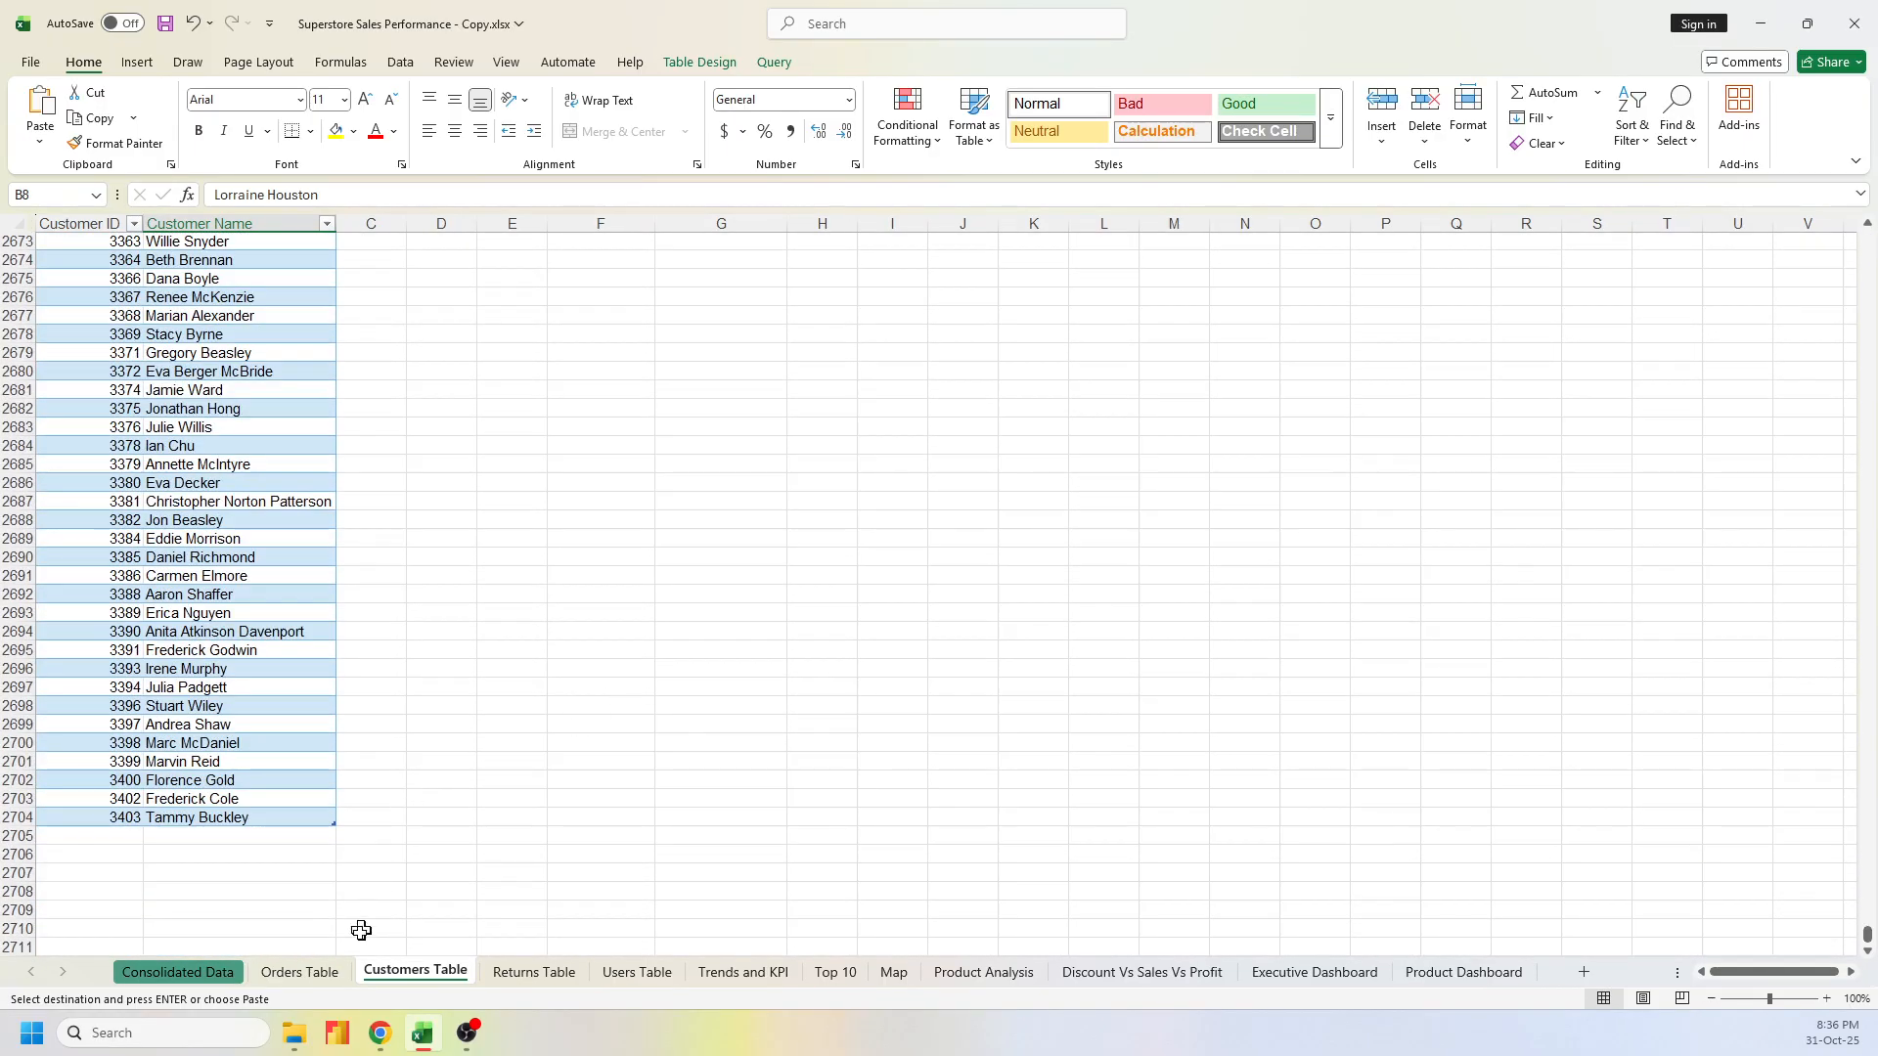
Compare the customer records on the Orders Table and Customers Table sheets, and return to the Trends and KPI sheet
left_click(319, 975)
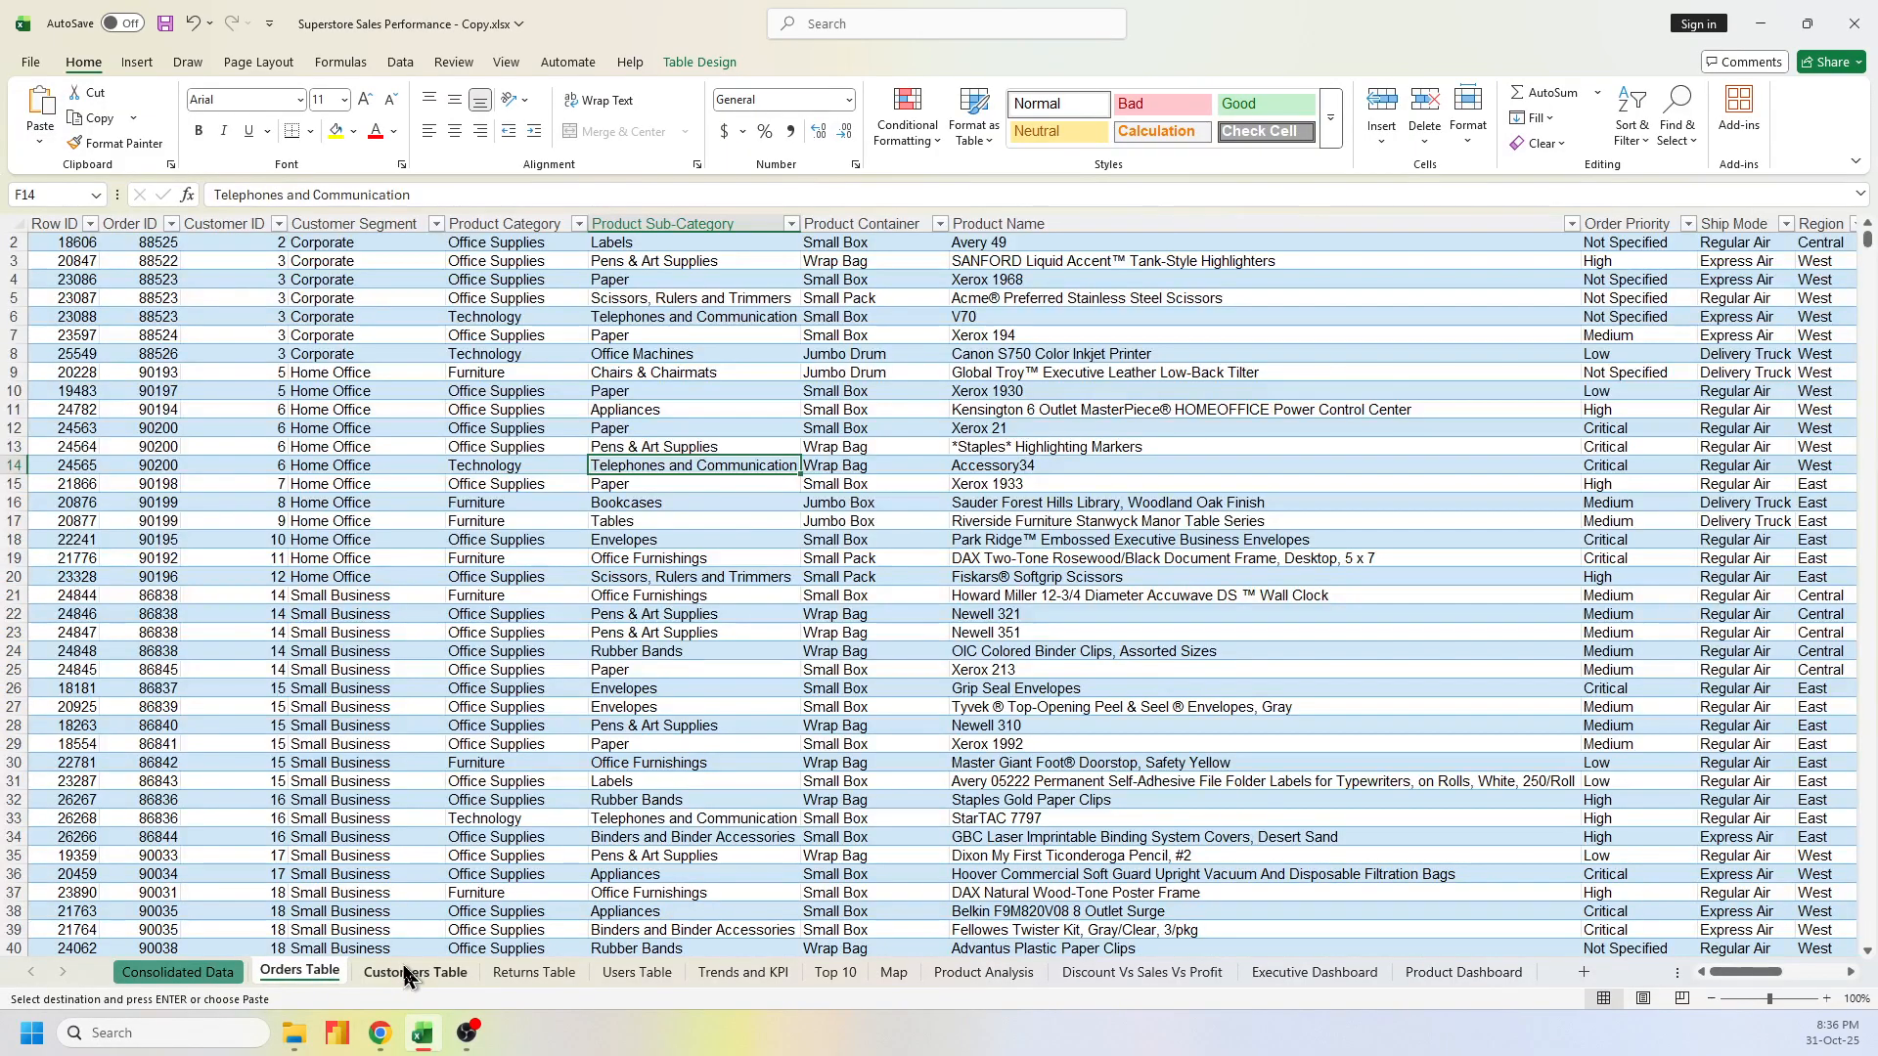
left_click(405, 973)
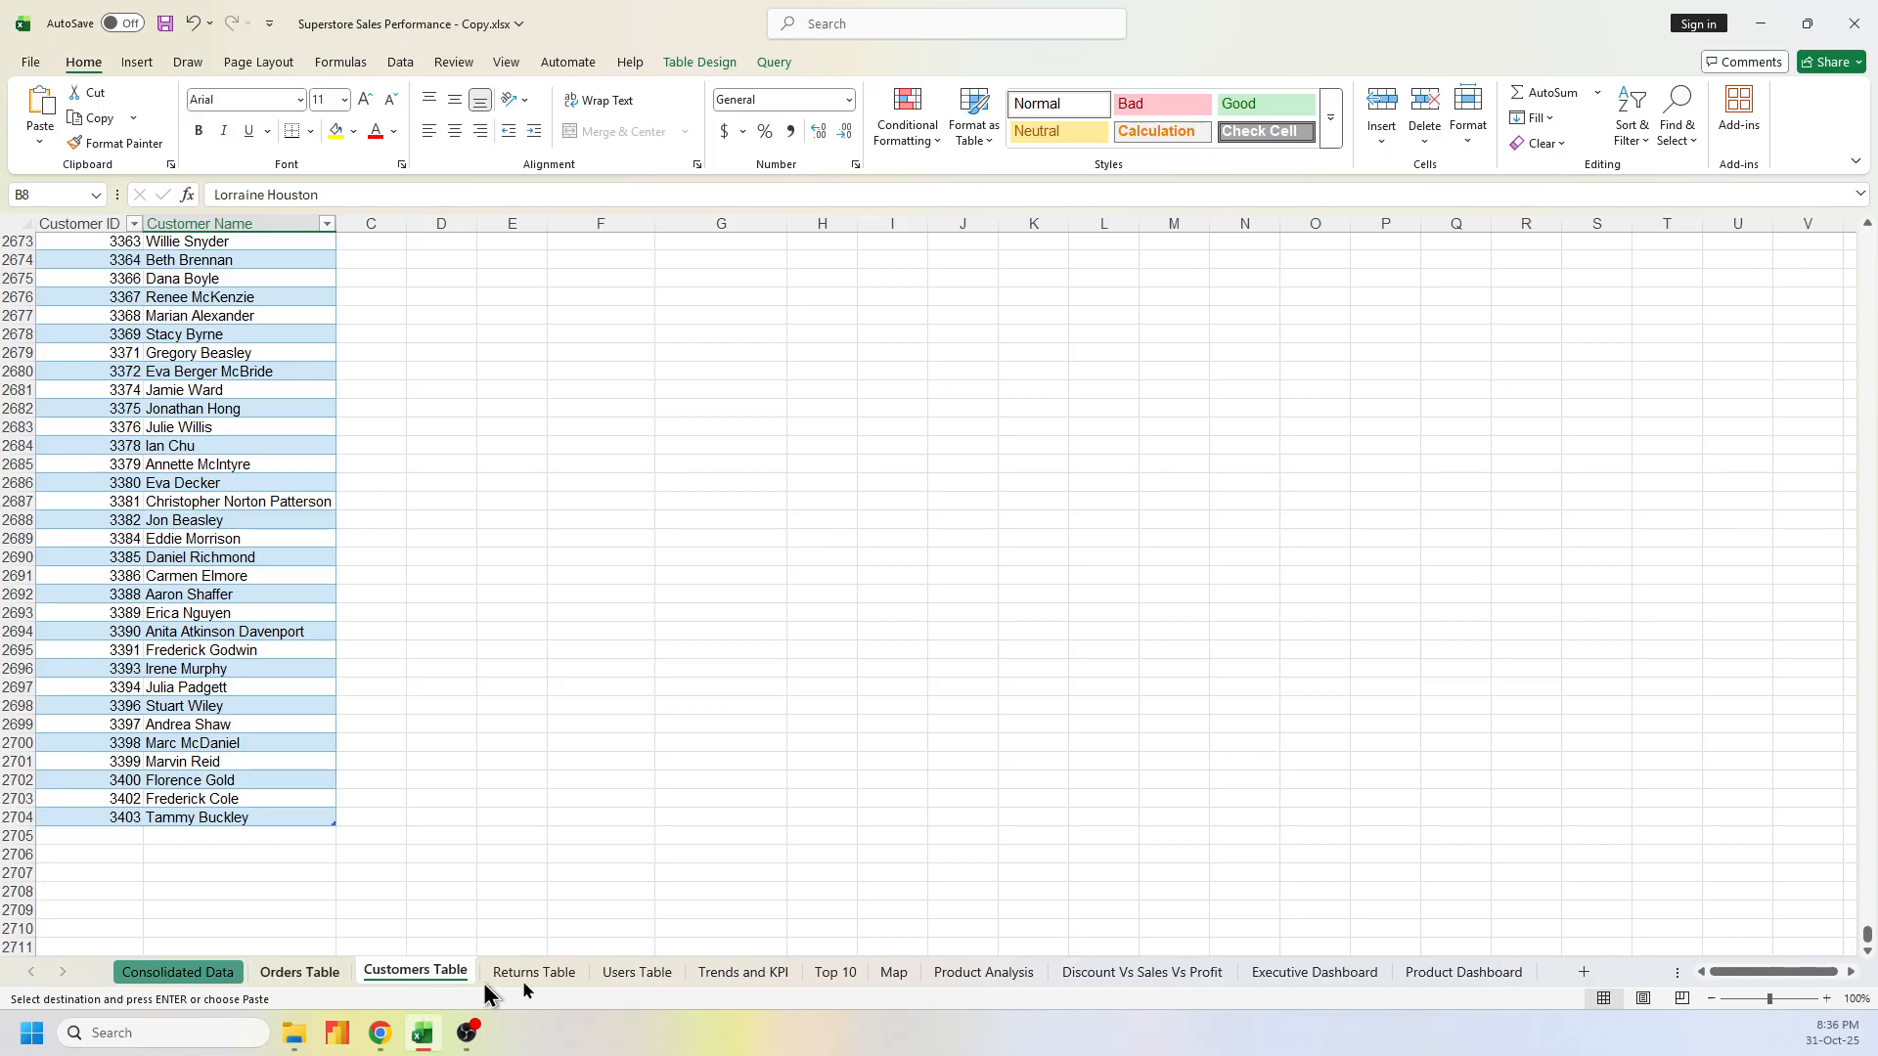
left_click(751, 975)
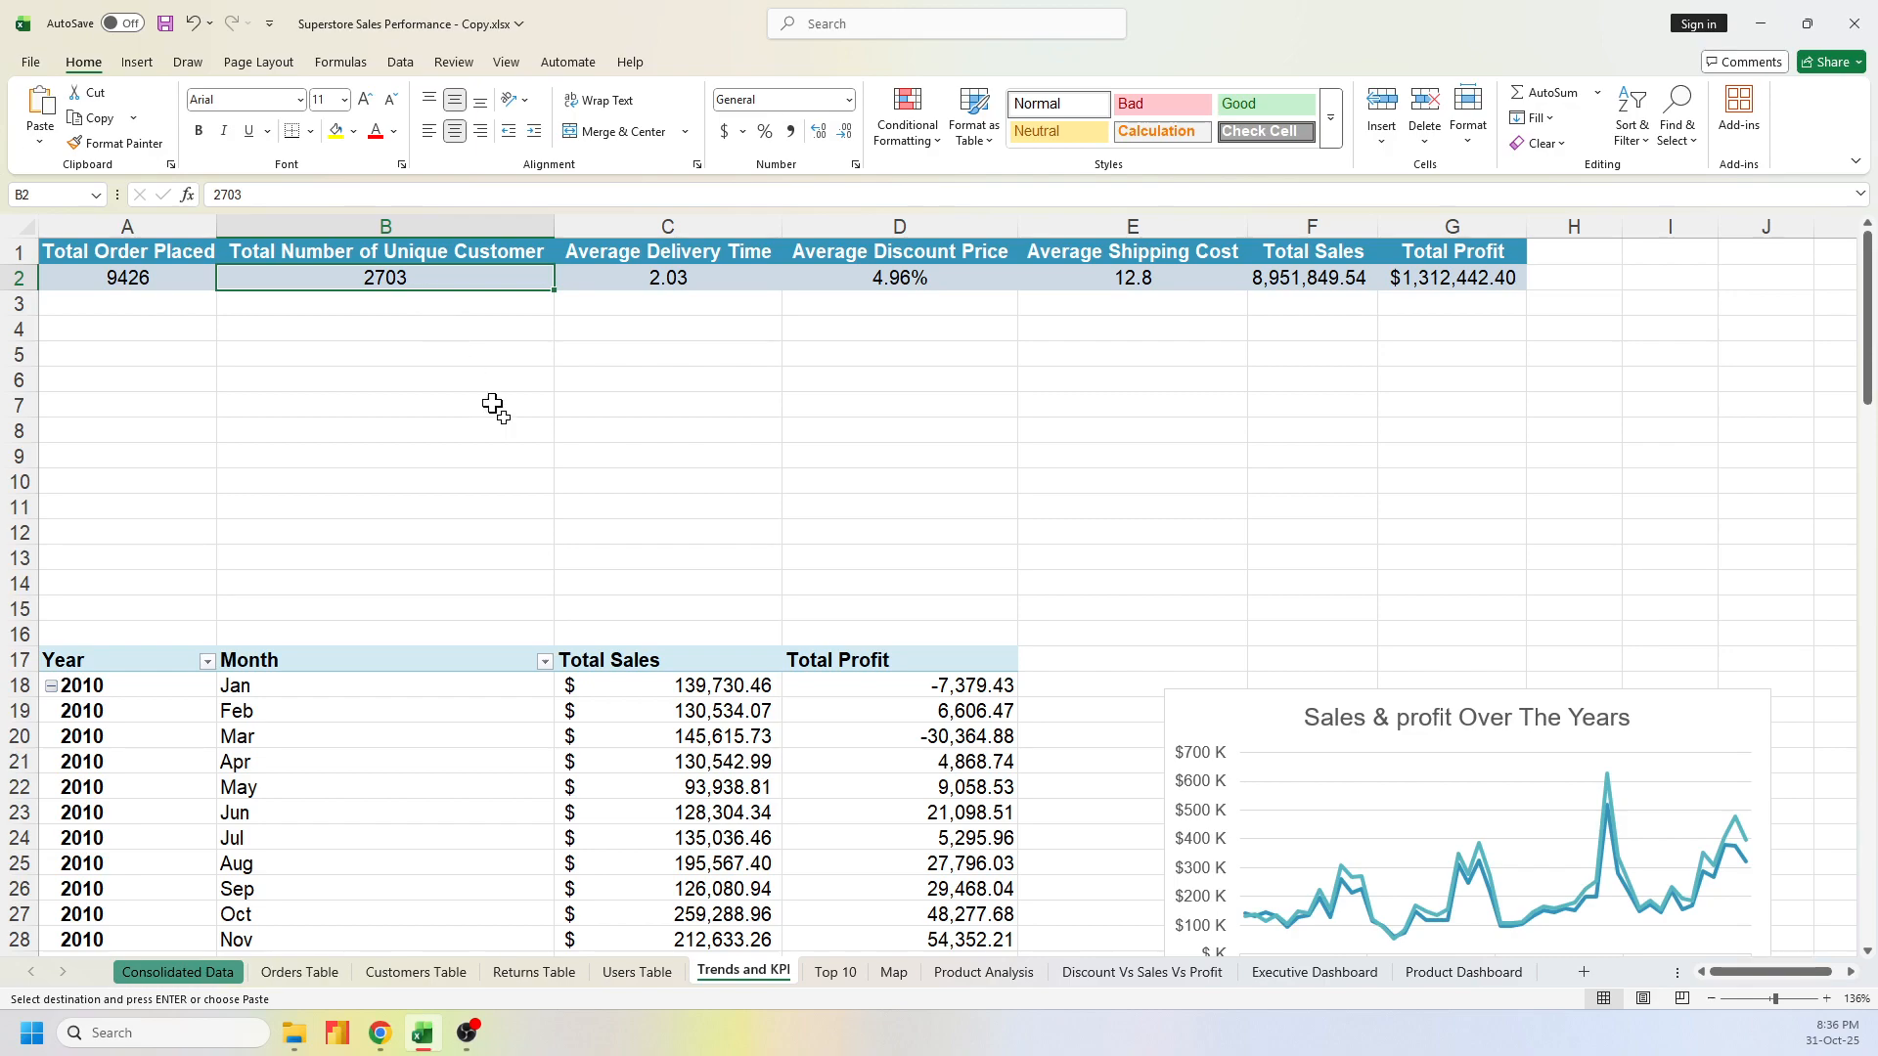
left_click(311, 973)
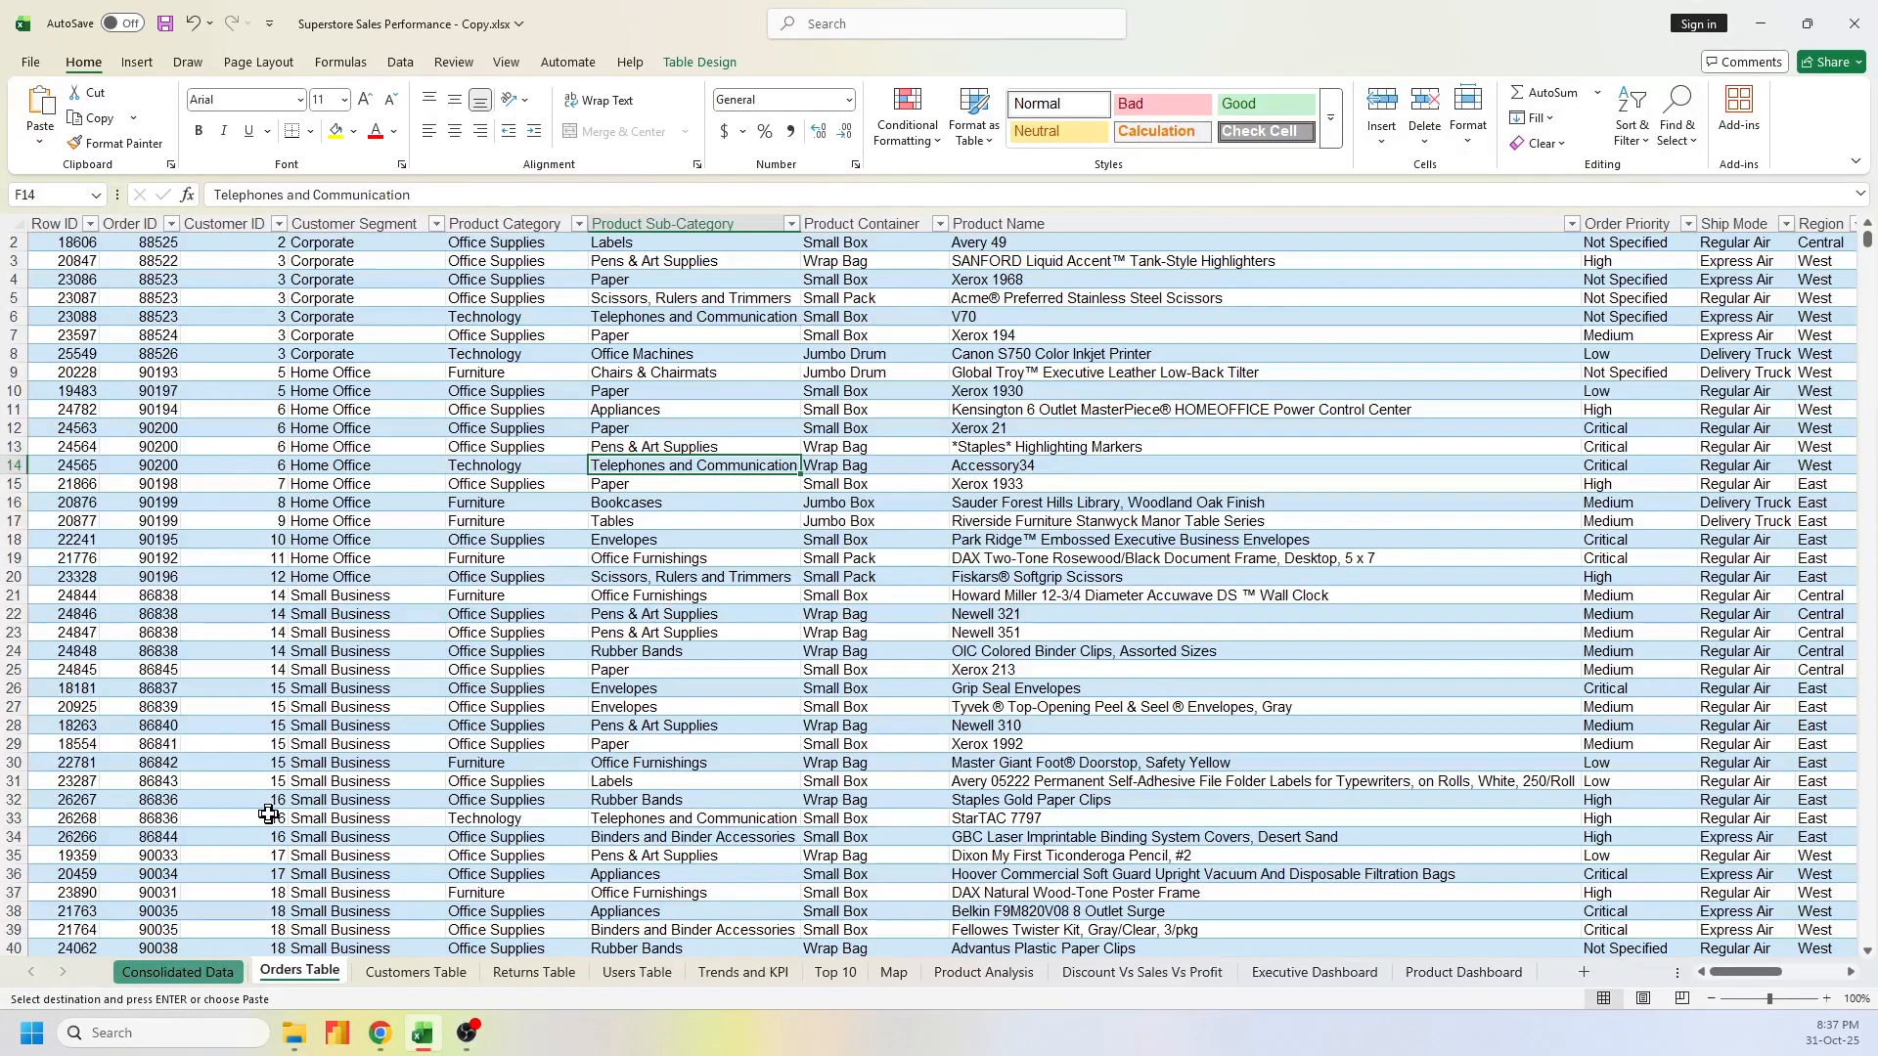
left_click(390, 973)
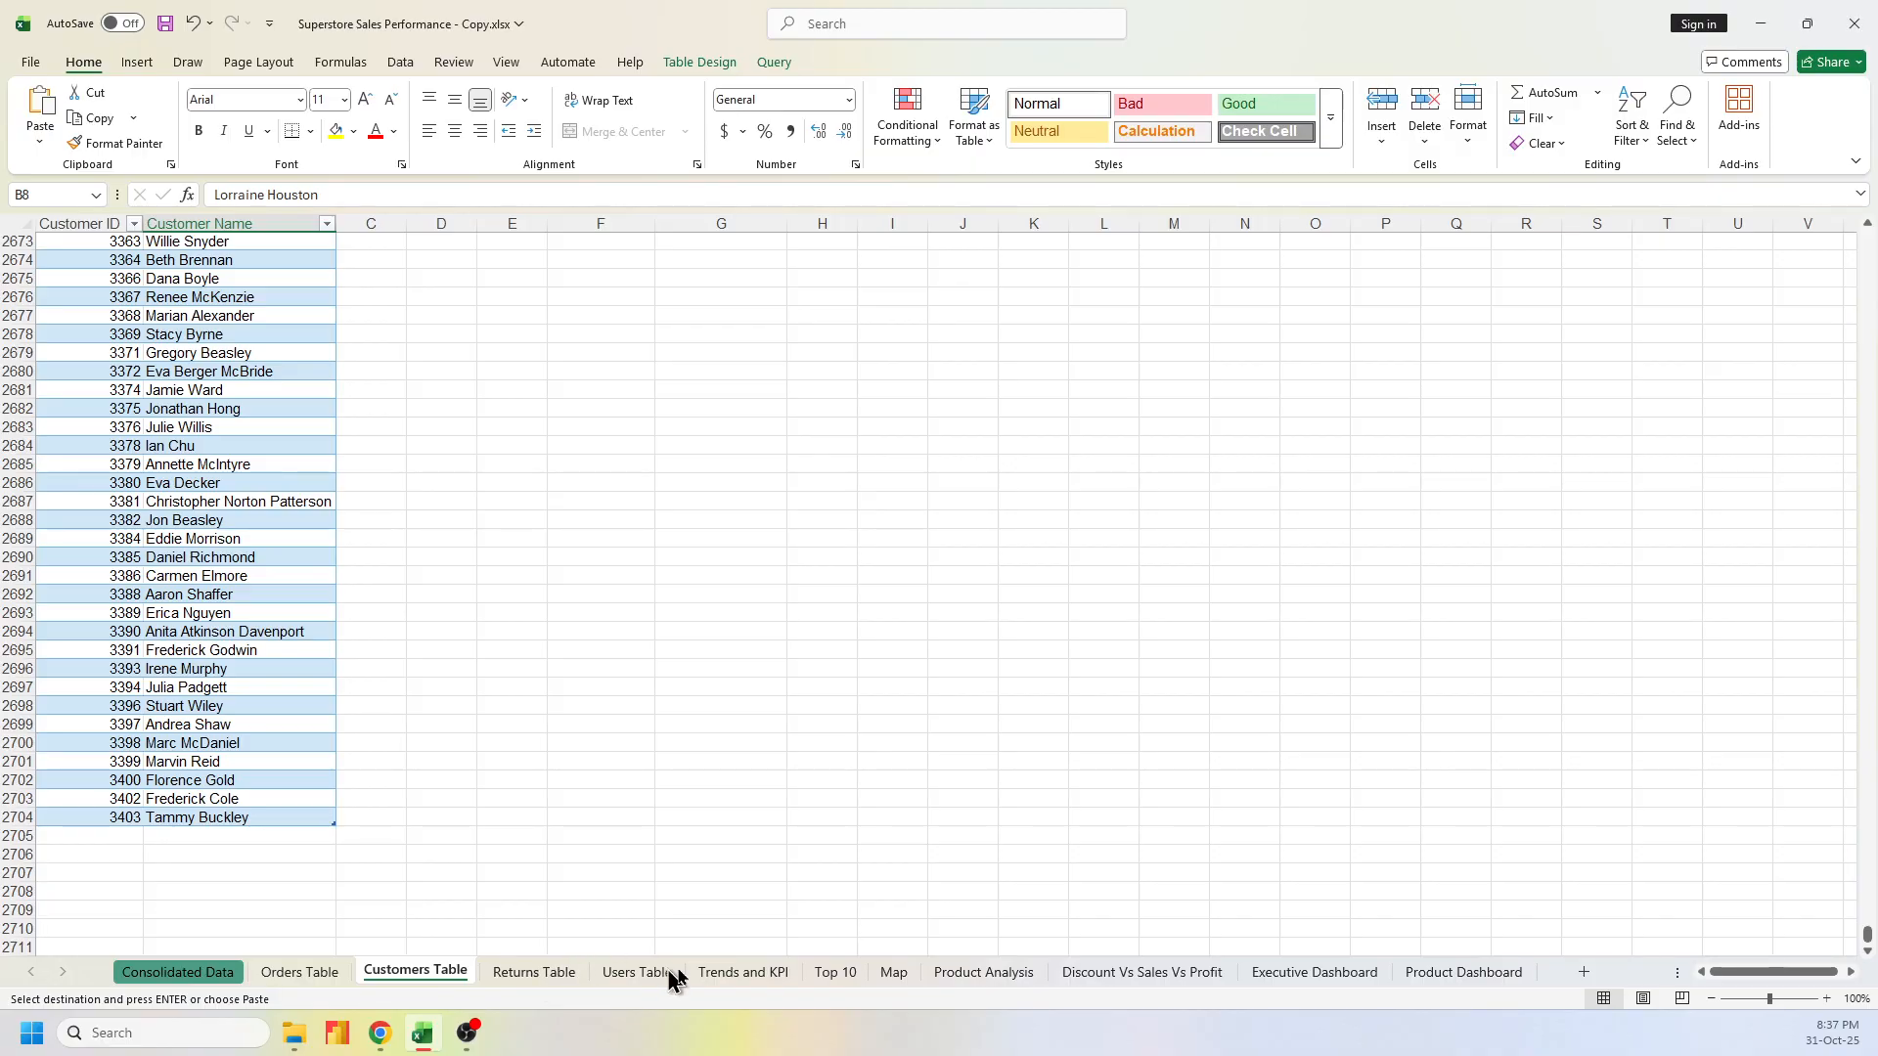
left_click(728, 973)
Select the Average Delivery Time value in C2 and inspect which fields the Average of Unit Price PivotTable at A82 uses
left_click(643, 273)
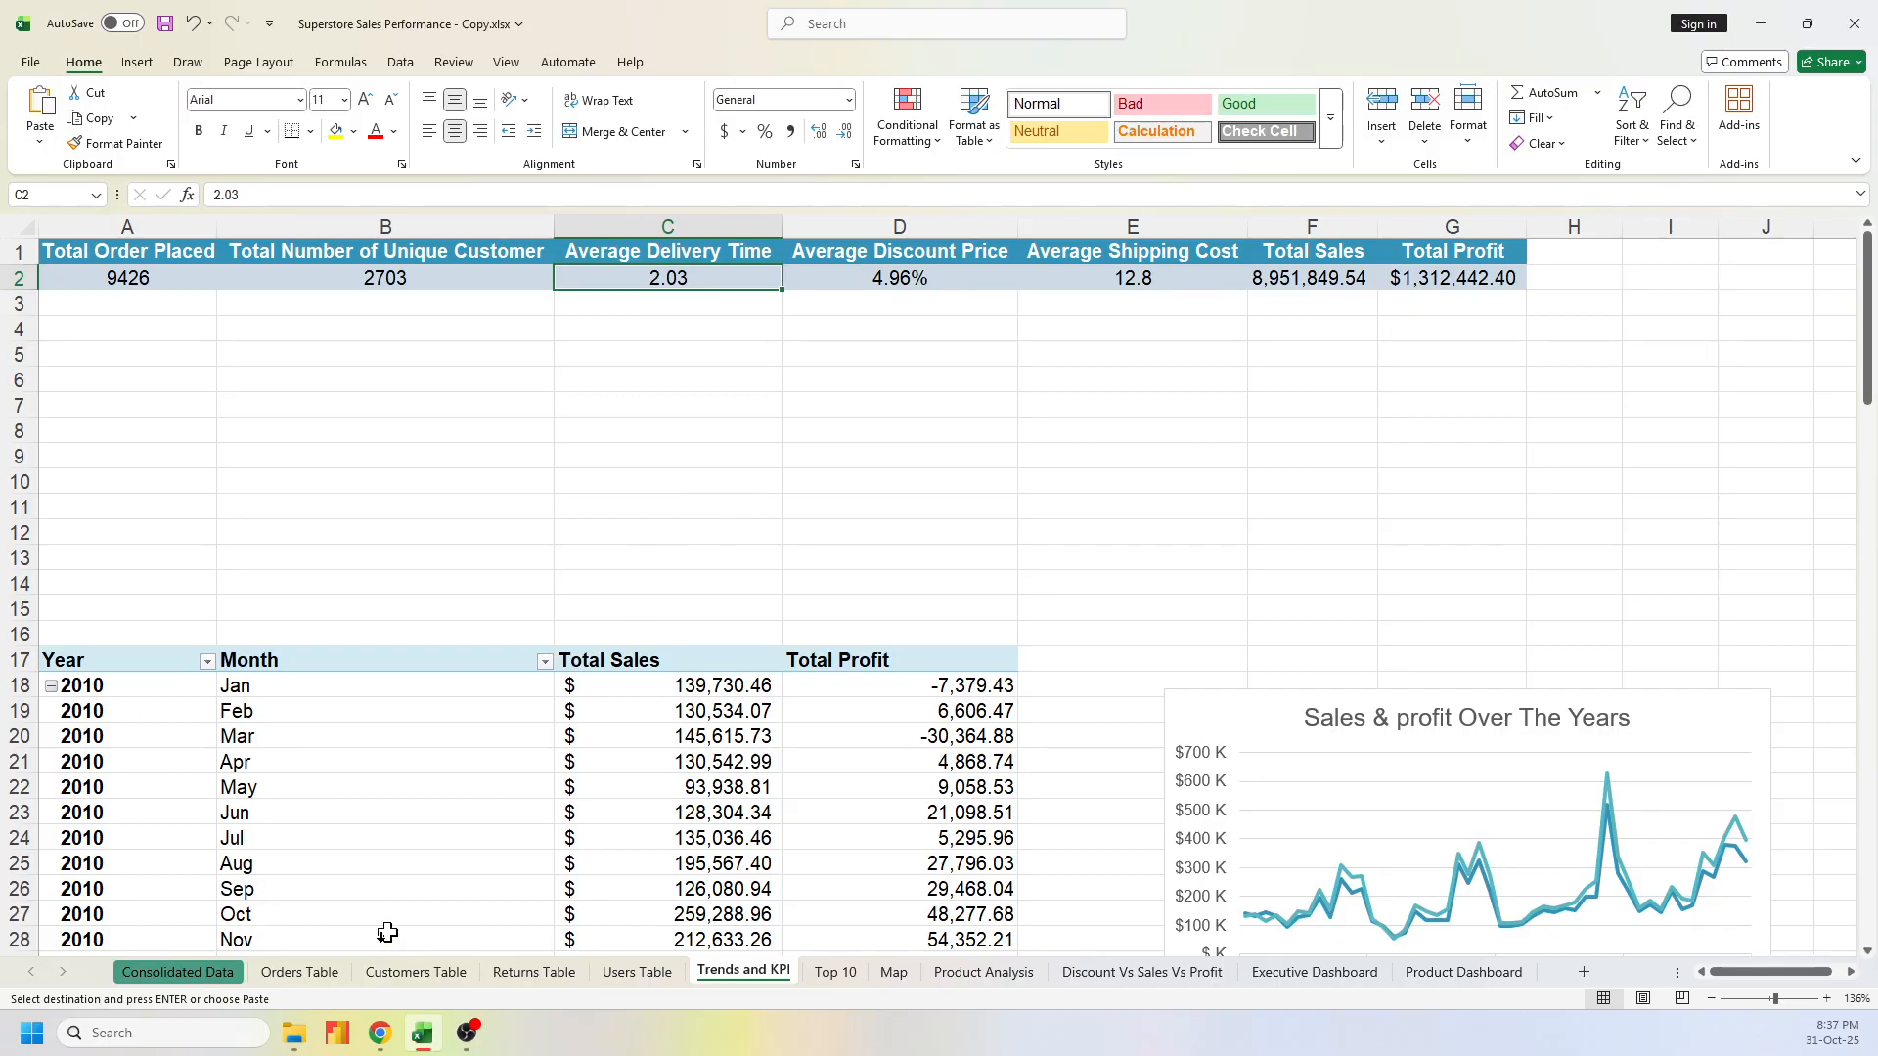
scroll(1732, 511, "down", 6)
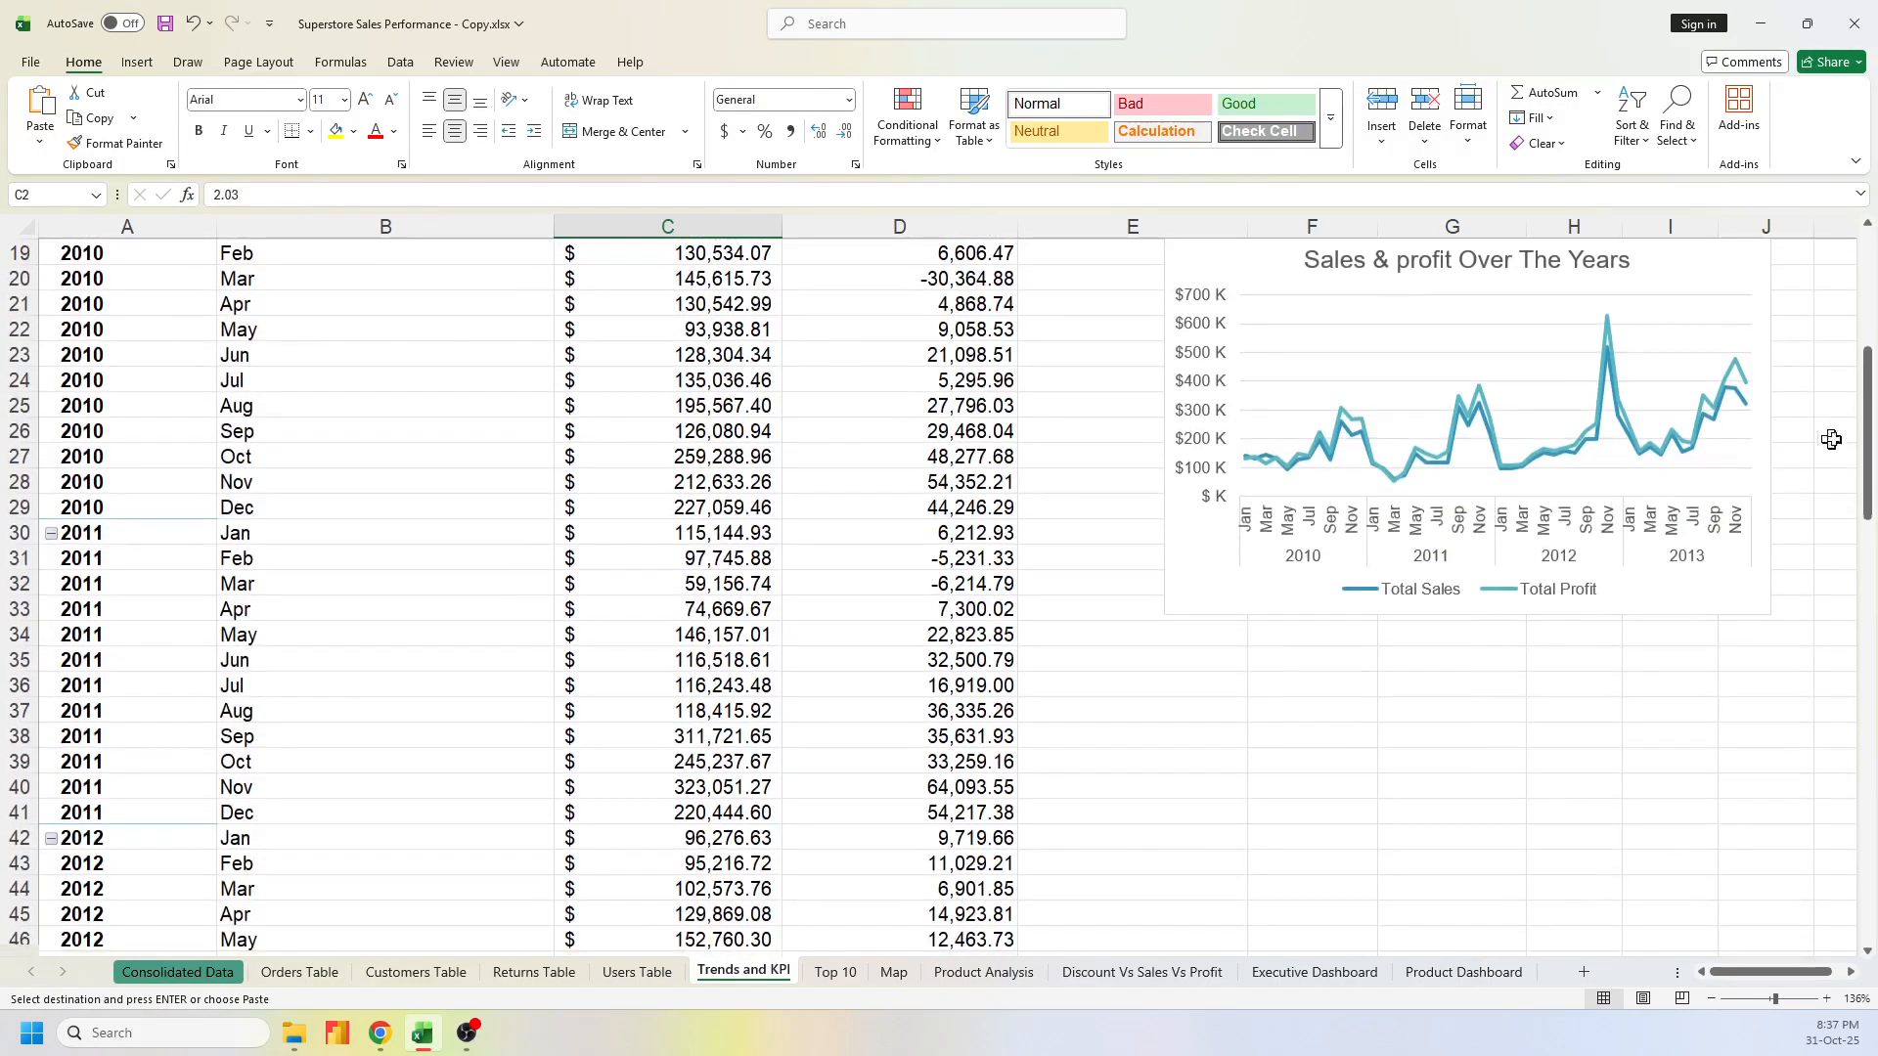
left_click_drag(1866, 460, 1863, 743)
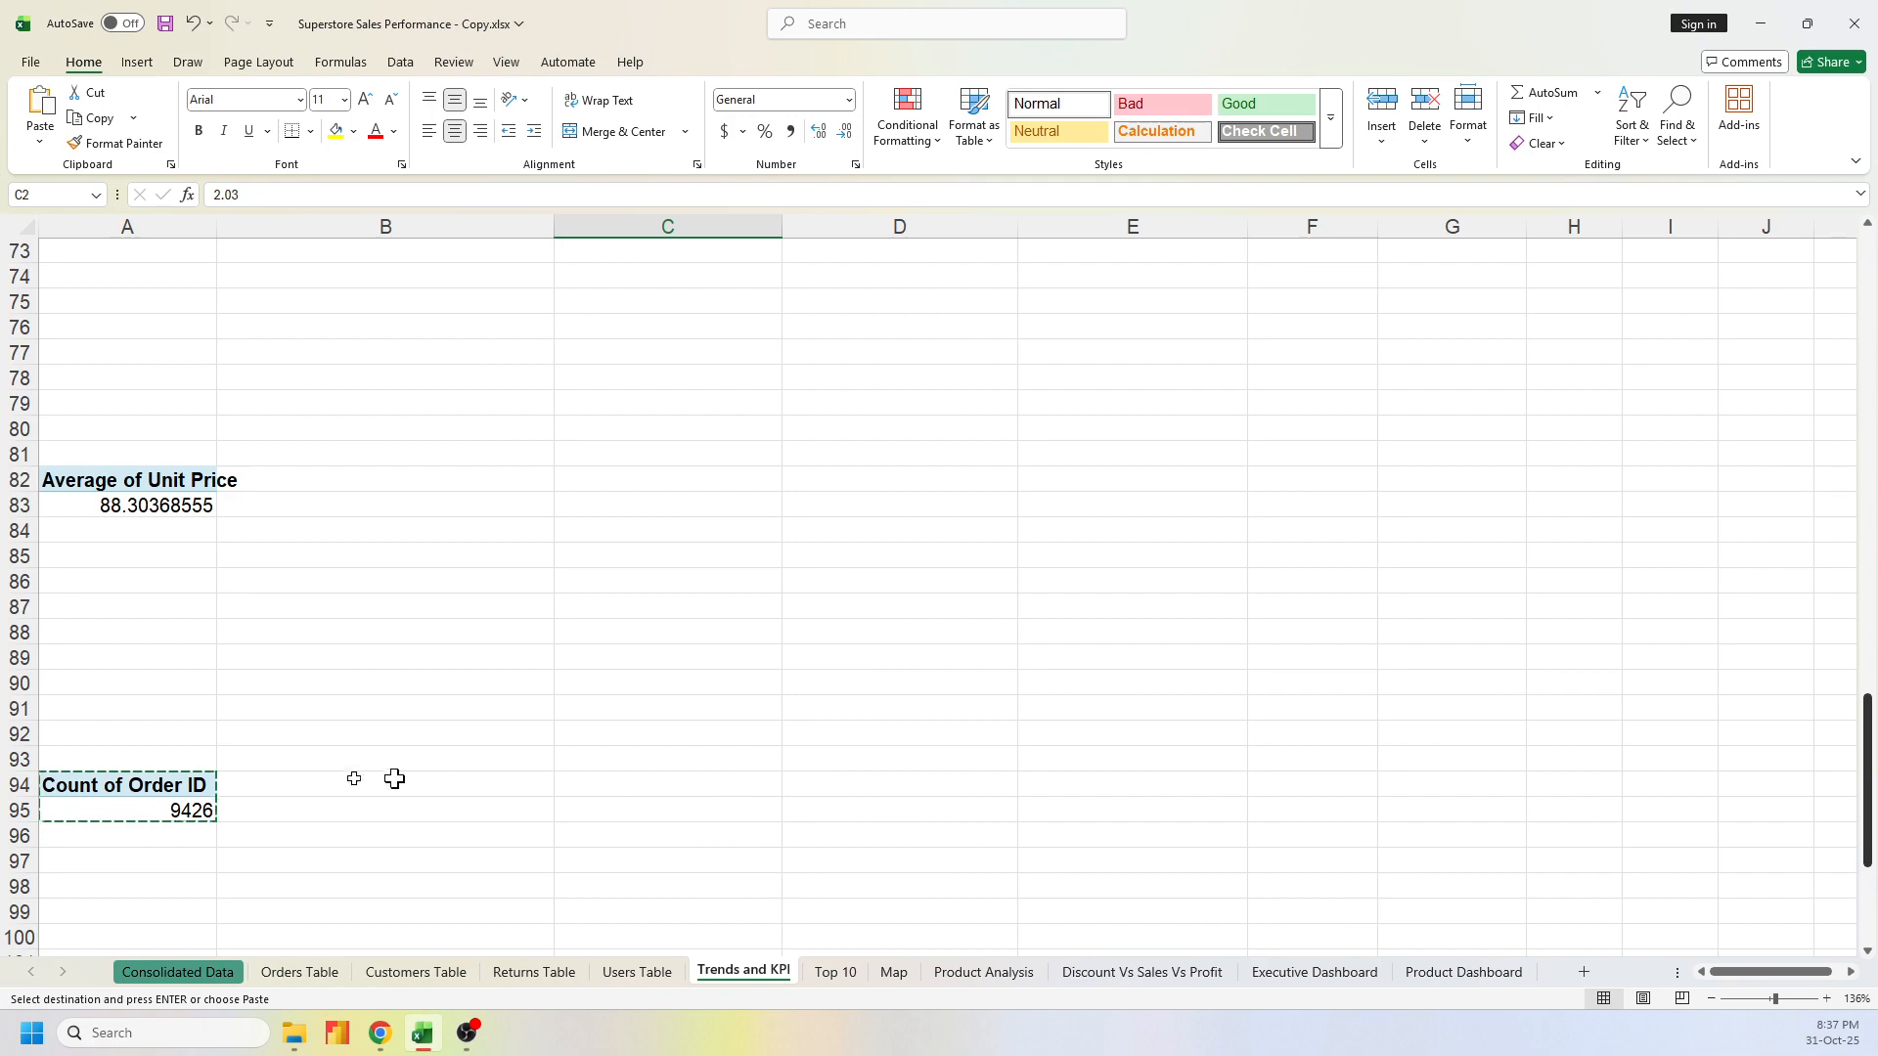
left_click(128, 494)
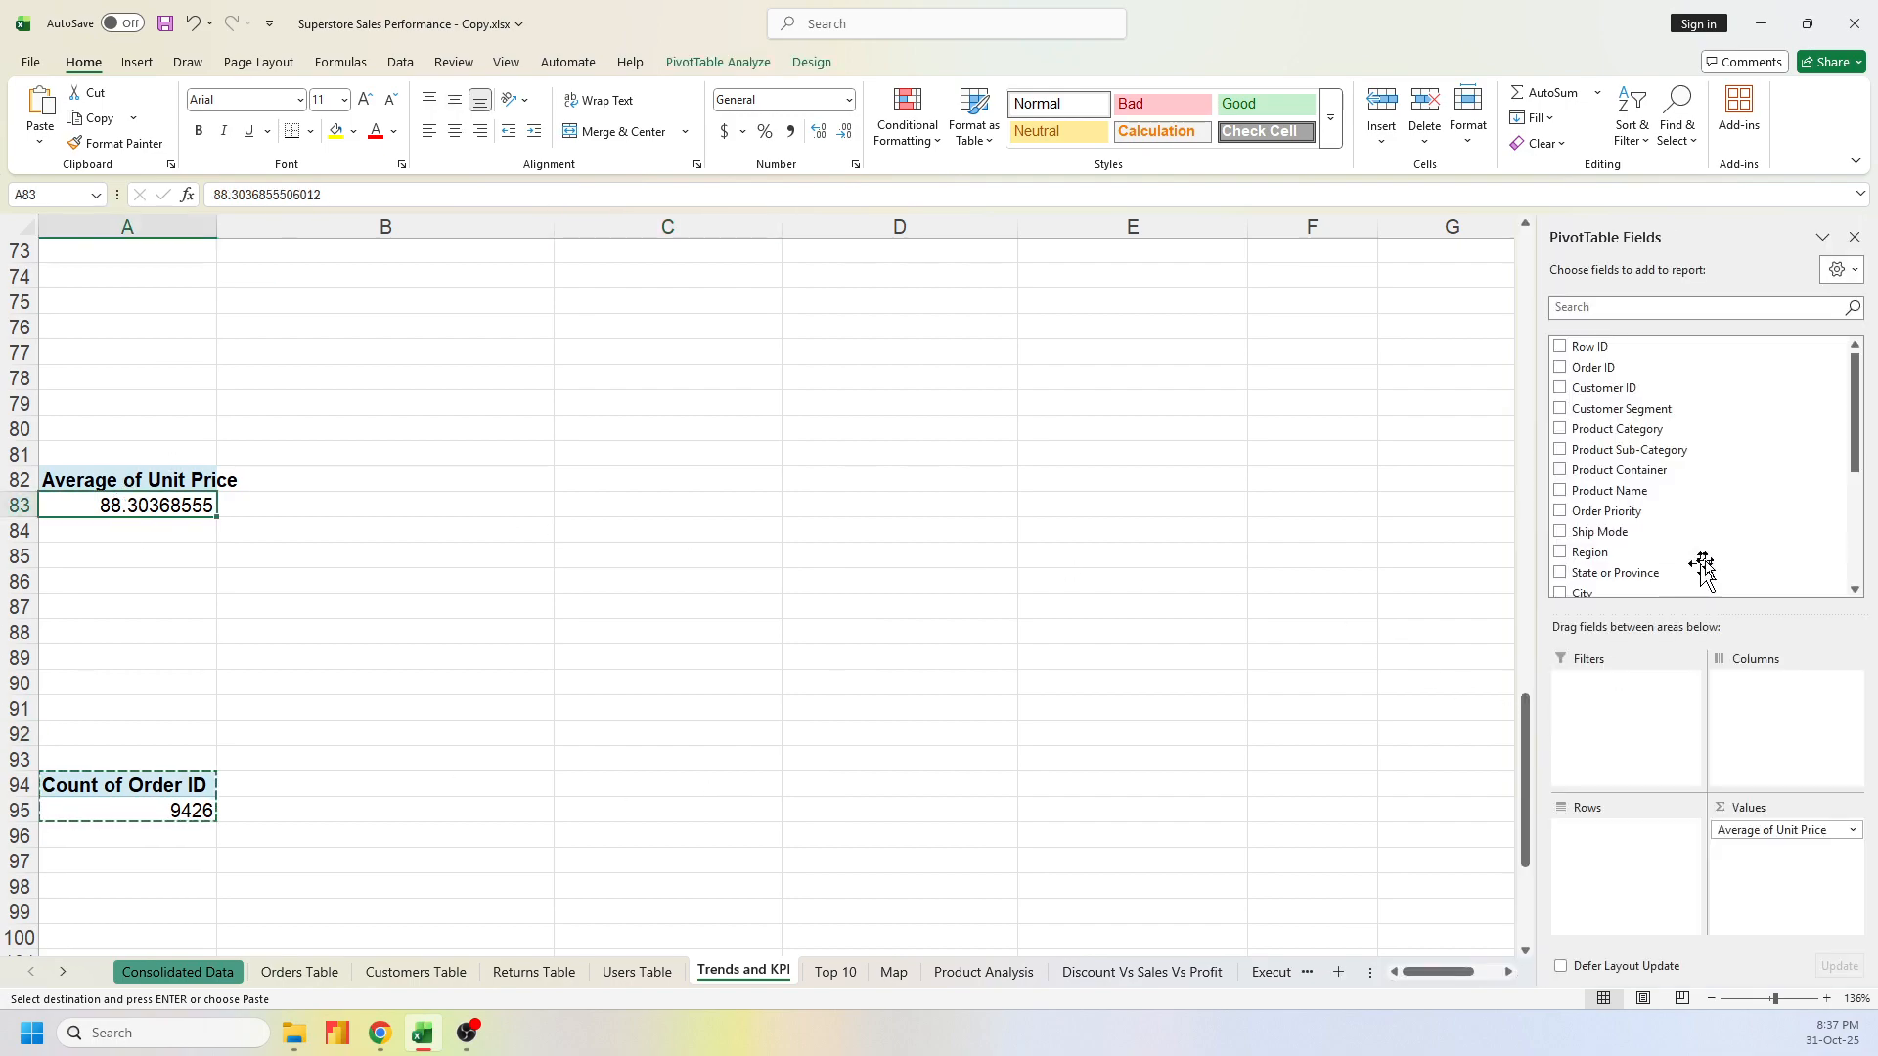
scroll(1706, 562, "down", 4)
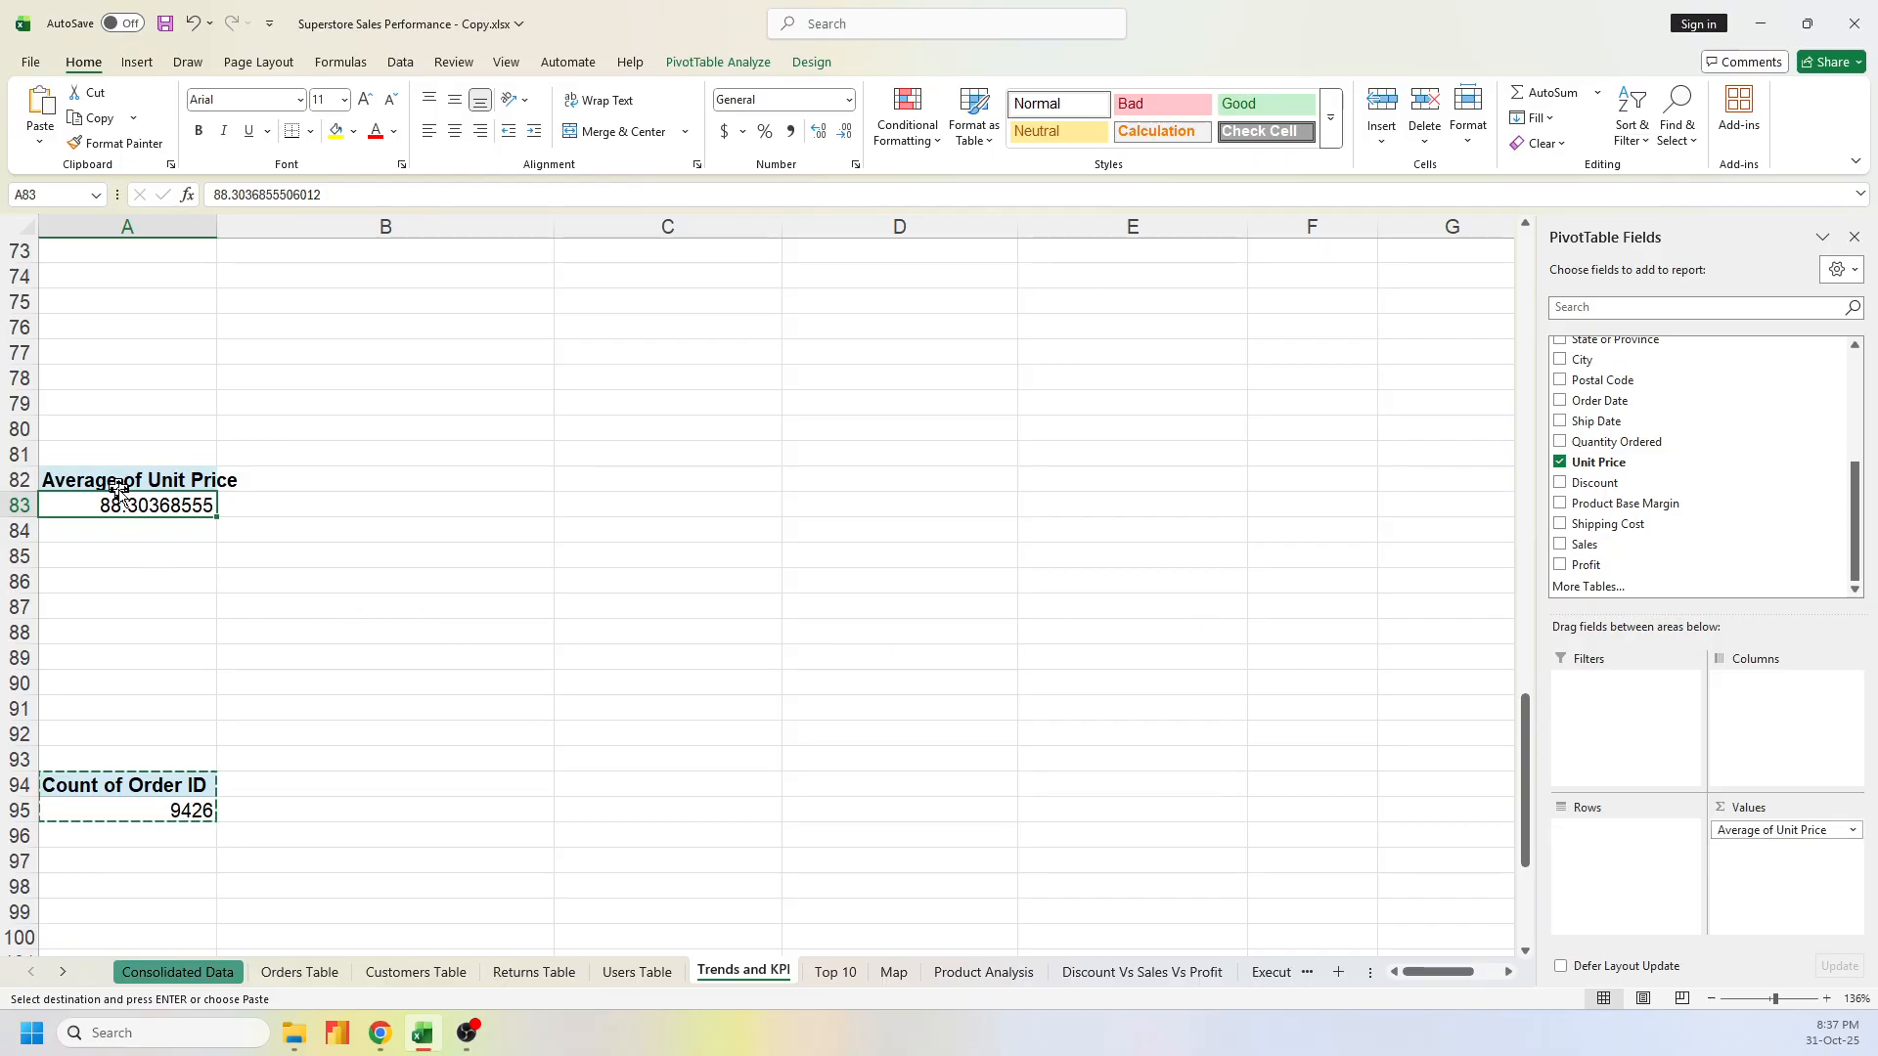
Duplicate the Average of Unit Price PivotTable from A82:A83 to cell A86
left_click_drag(119, 489, 129, 507)
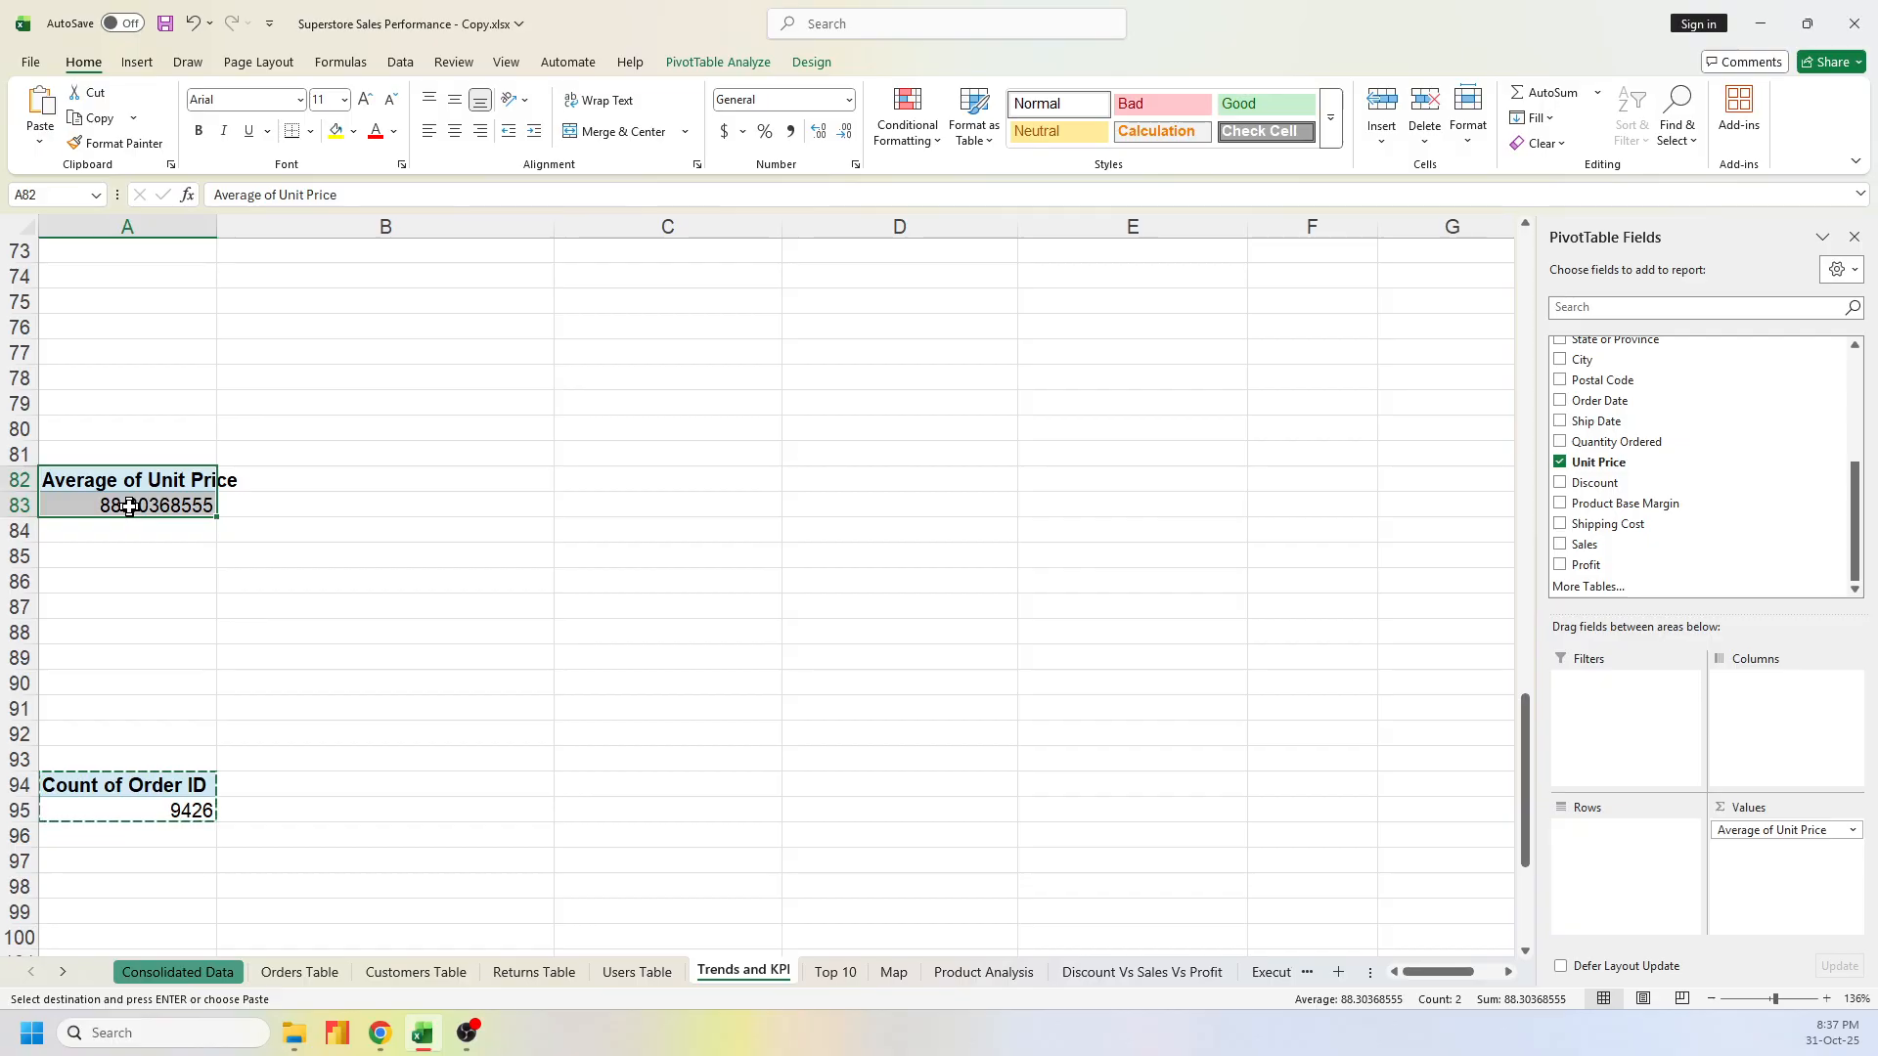
key("ctrl+c")
left_click(114, 585)
key("ctrl+v")
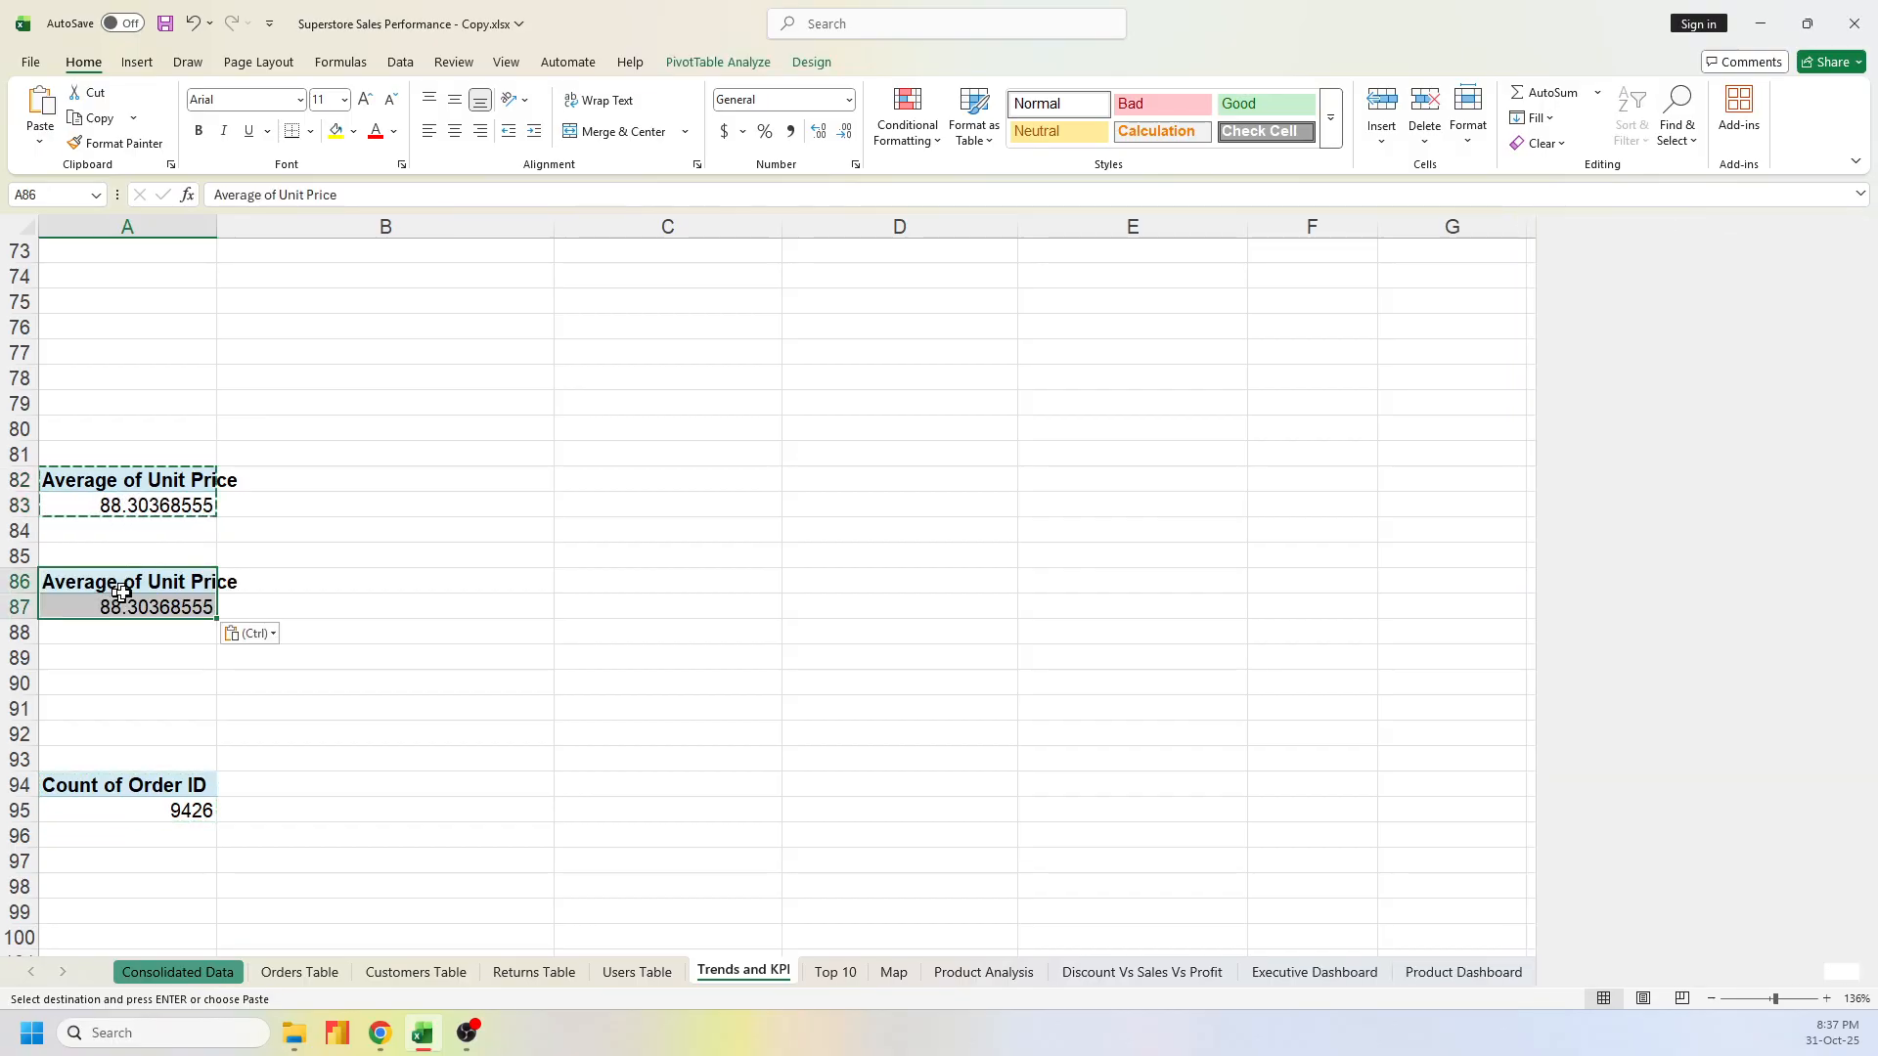
Try to remove the Unit Price field from the copied PivotTable at A86
scroll(1711, 503, "down", 4)
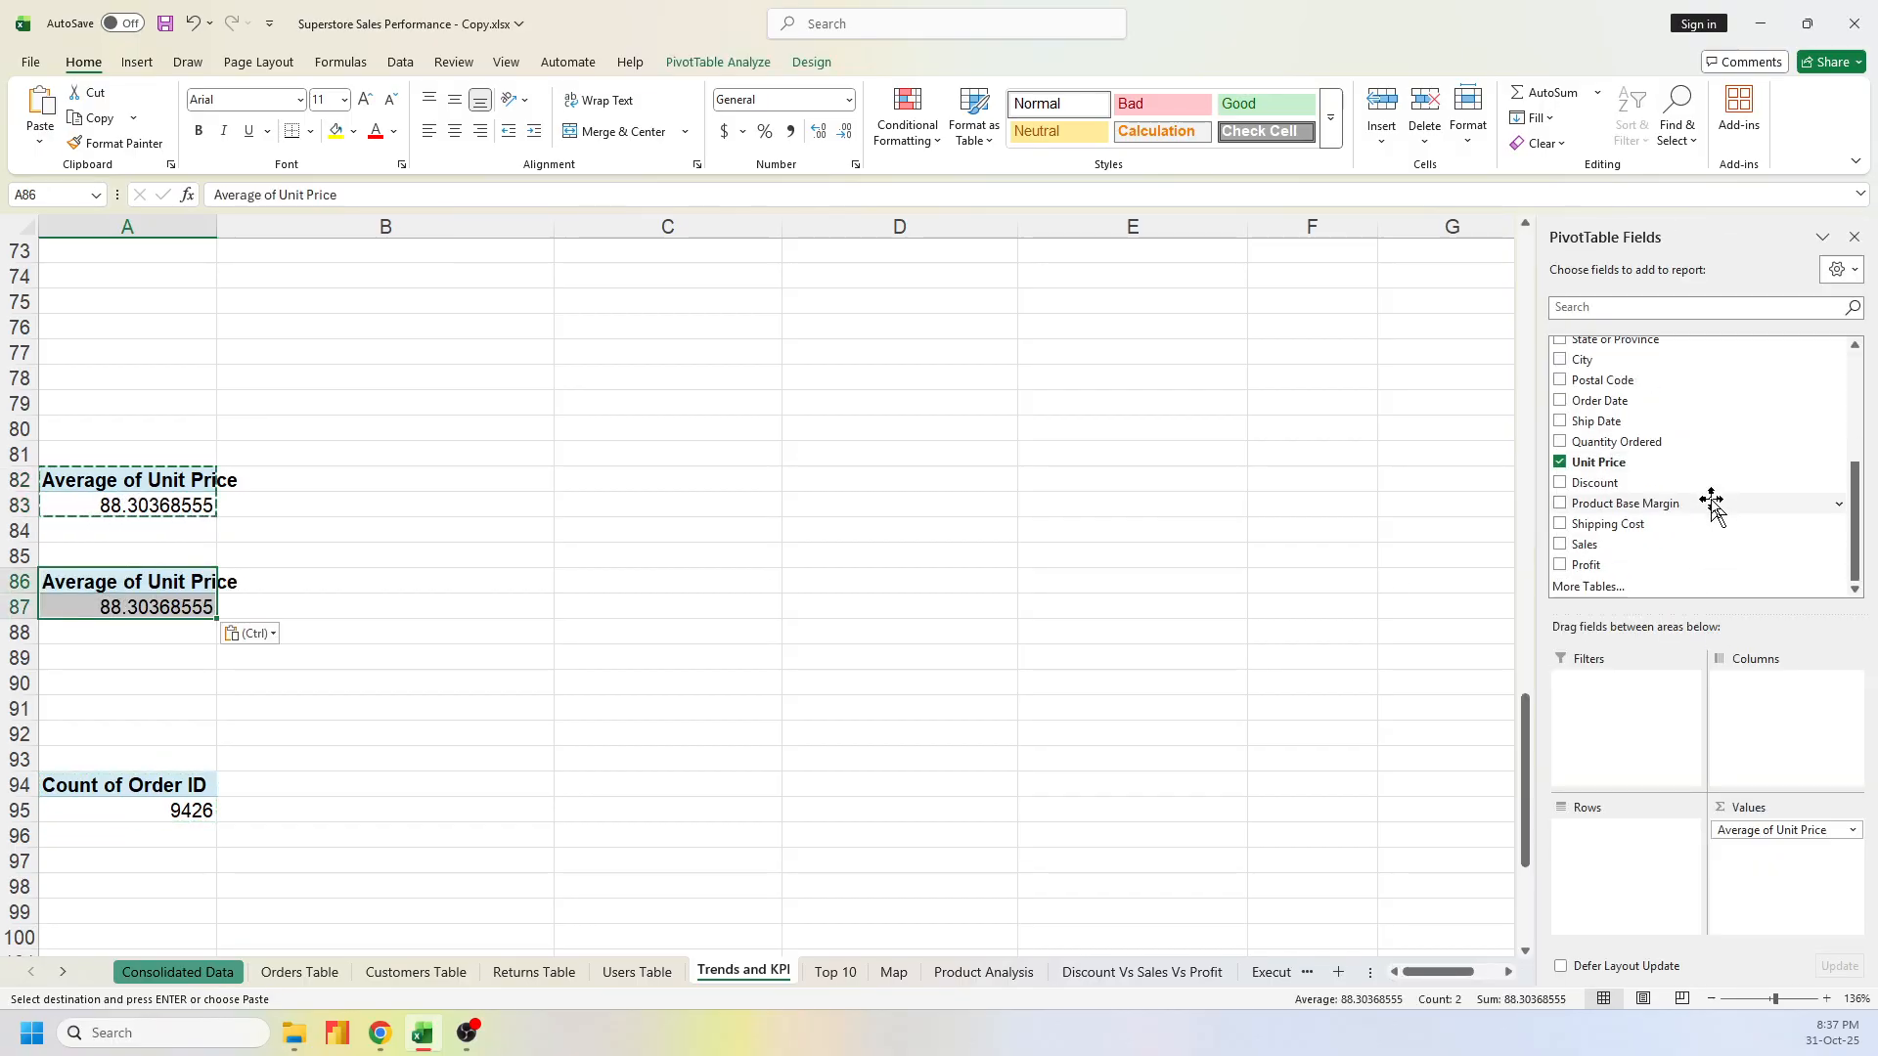
left_click(1559, 463)
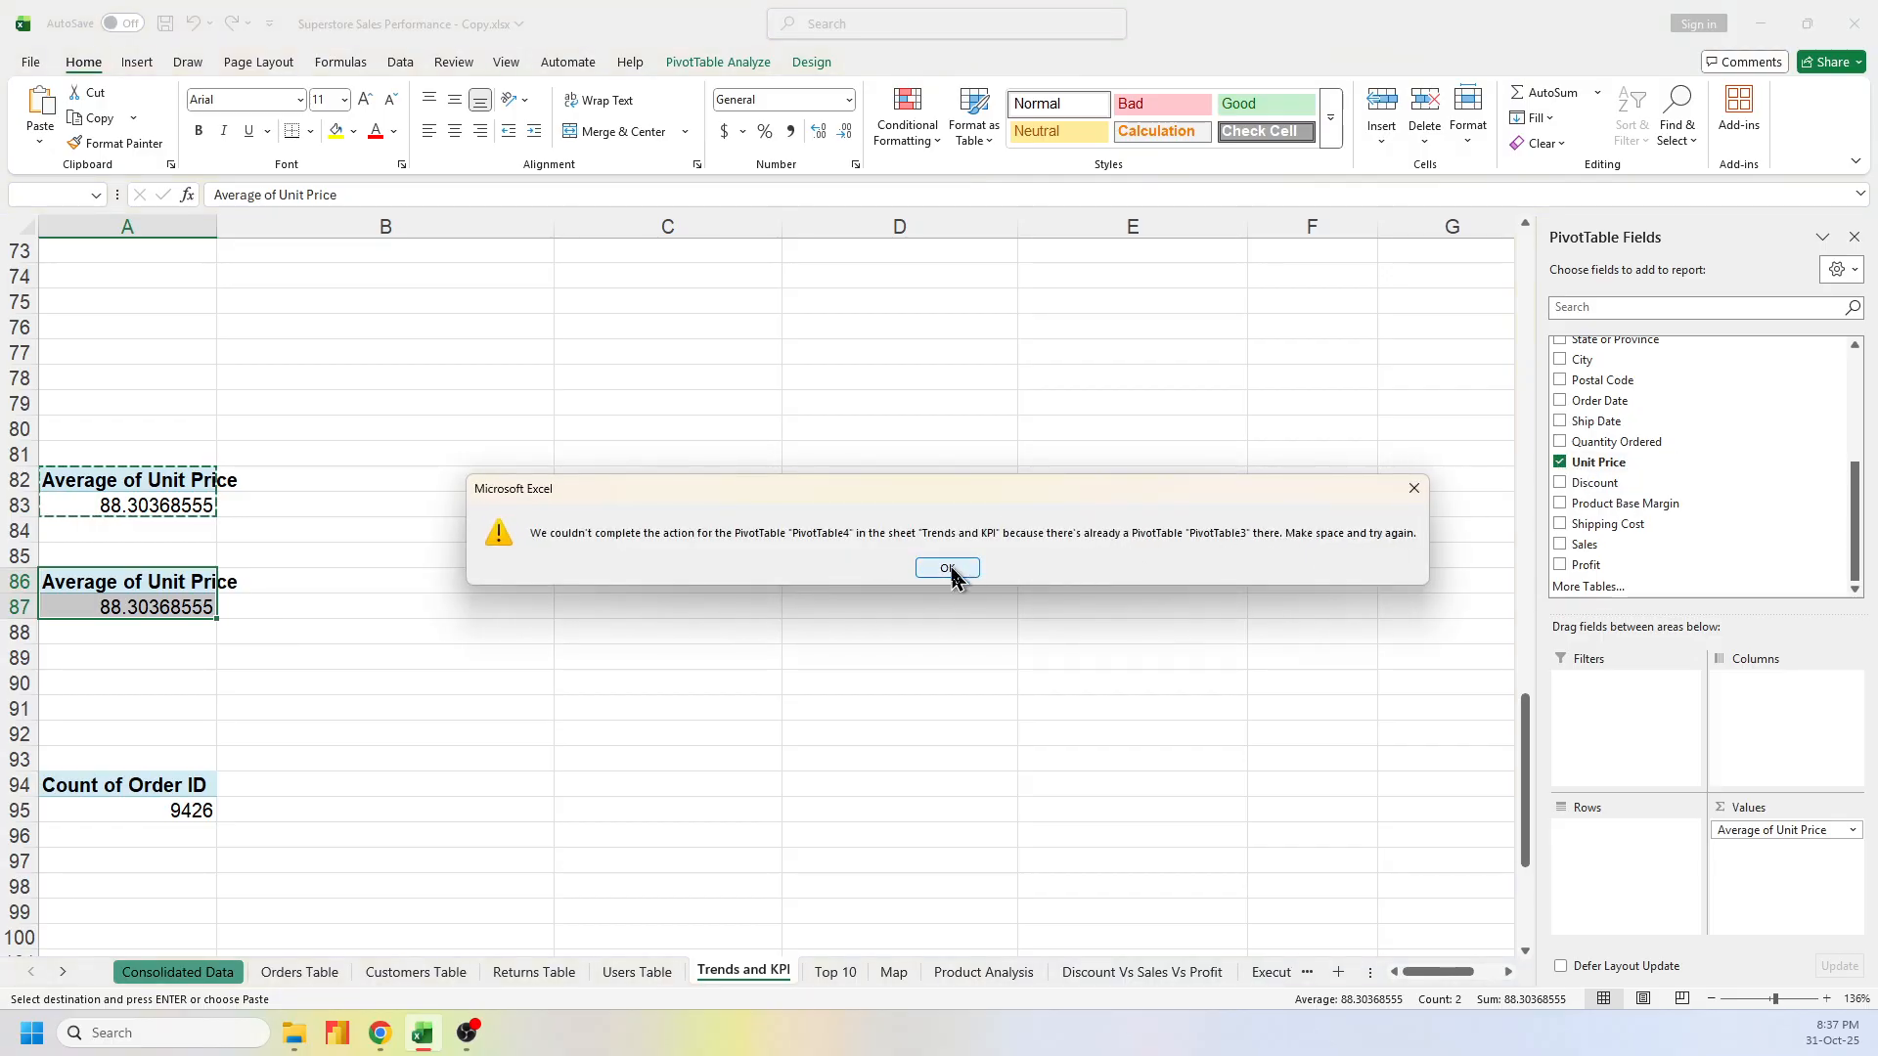
left_click(948, 569)
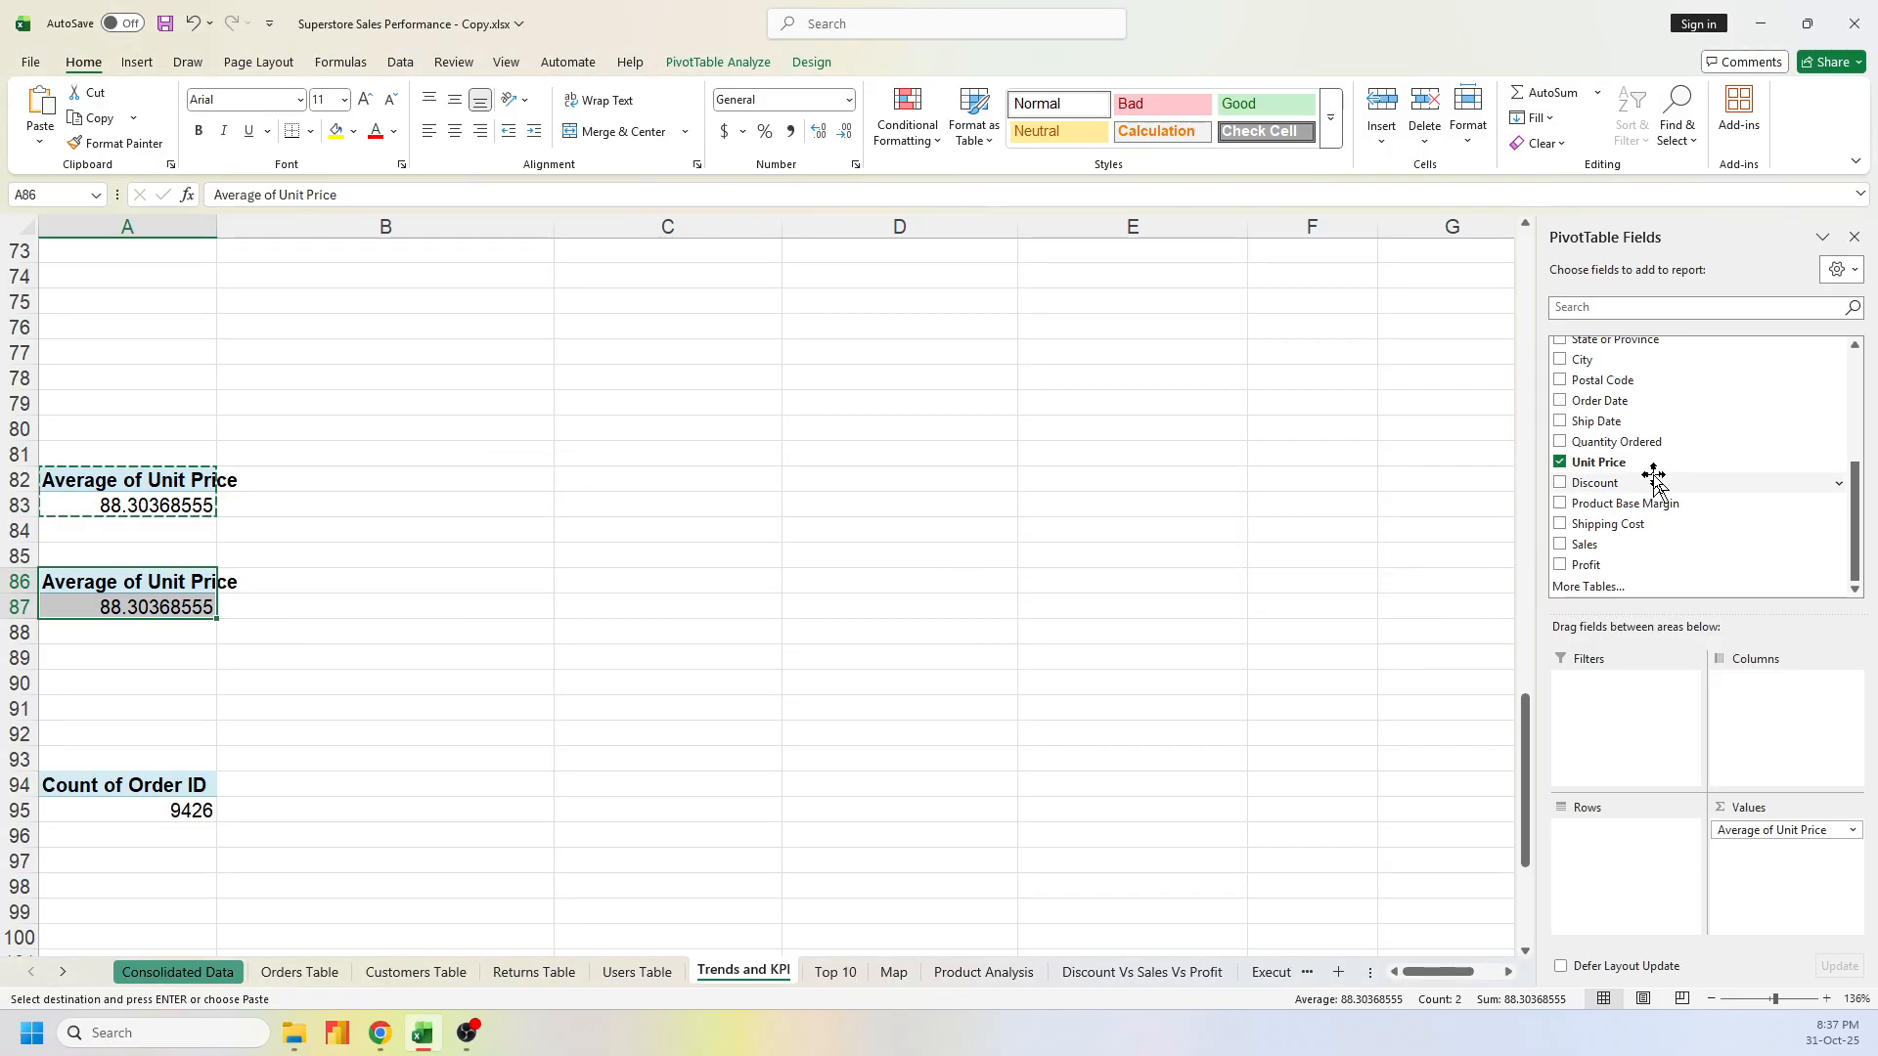
Review the fields available for the copied PivotTable, from Row ID through Profit
scroll(1654, 479, "up", 5)
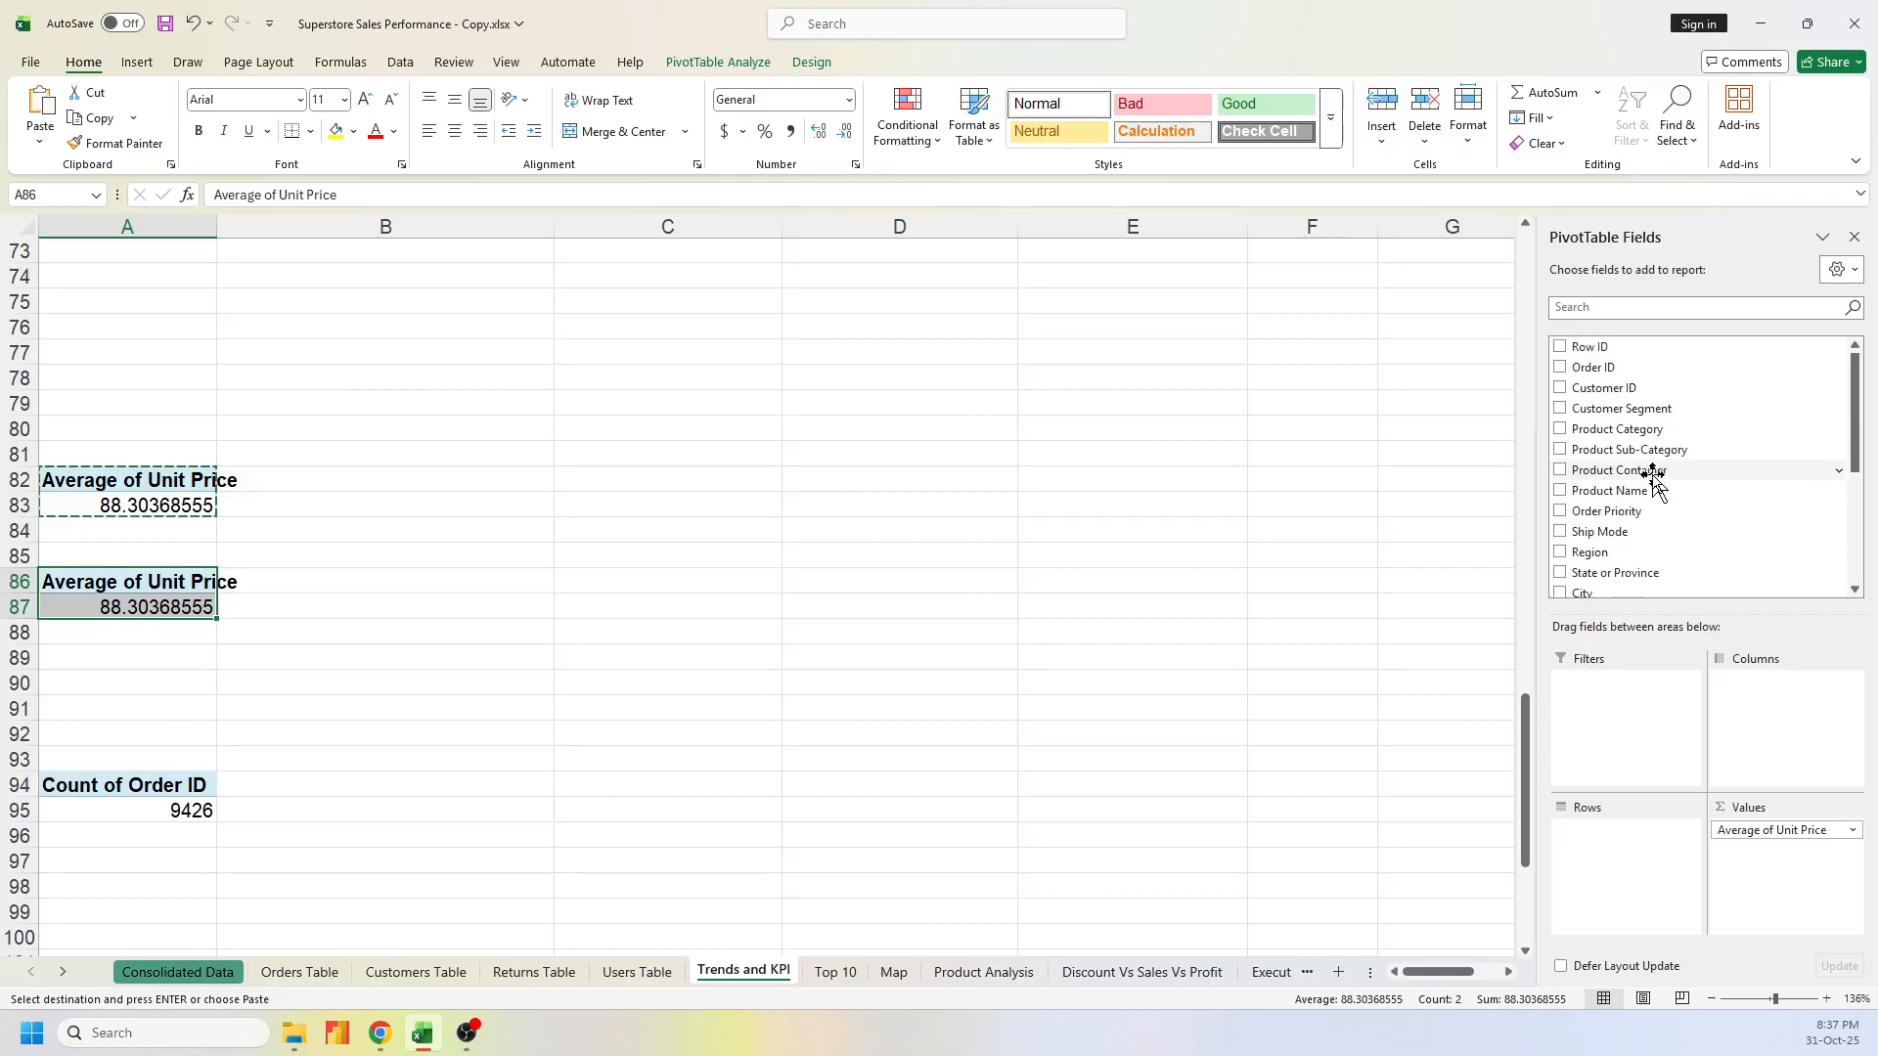
scroll(1604, 452, "down", 5)
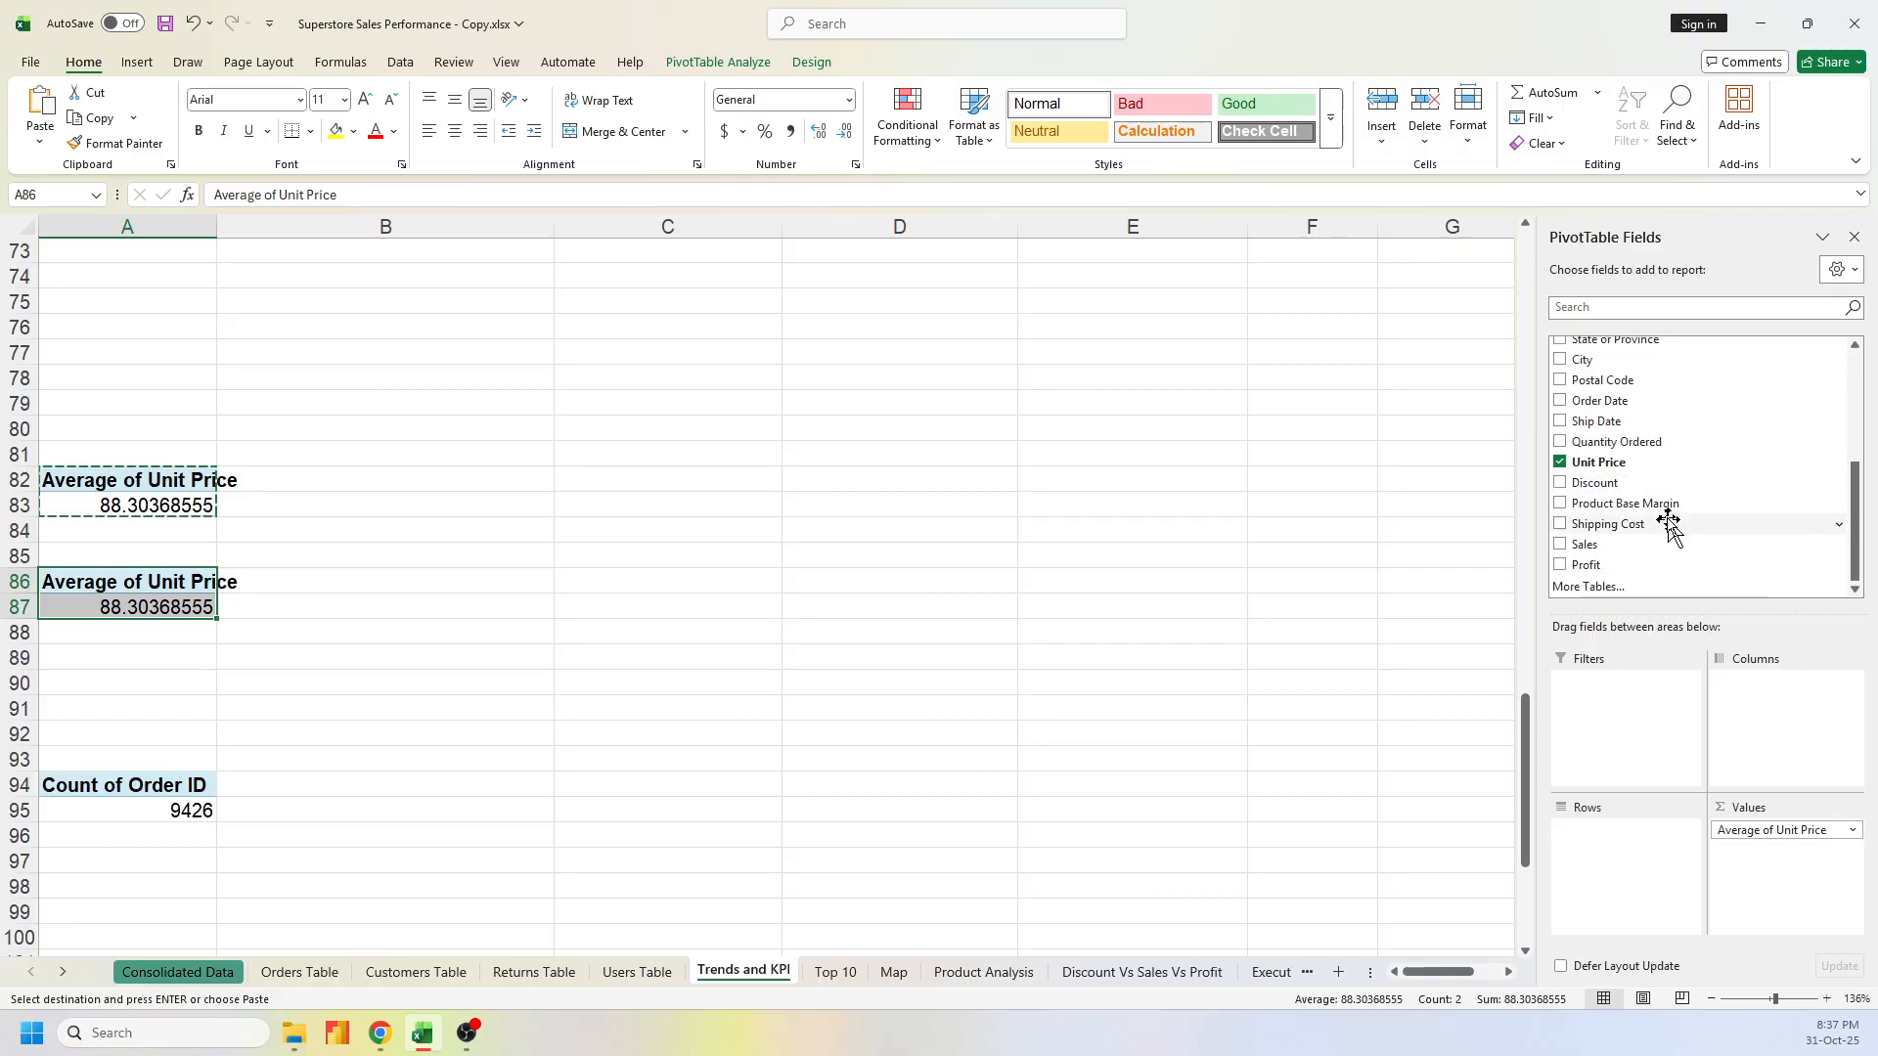
scroll(1713, 531, "up", 2)
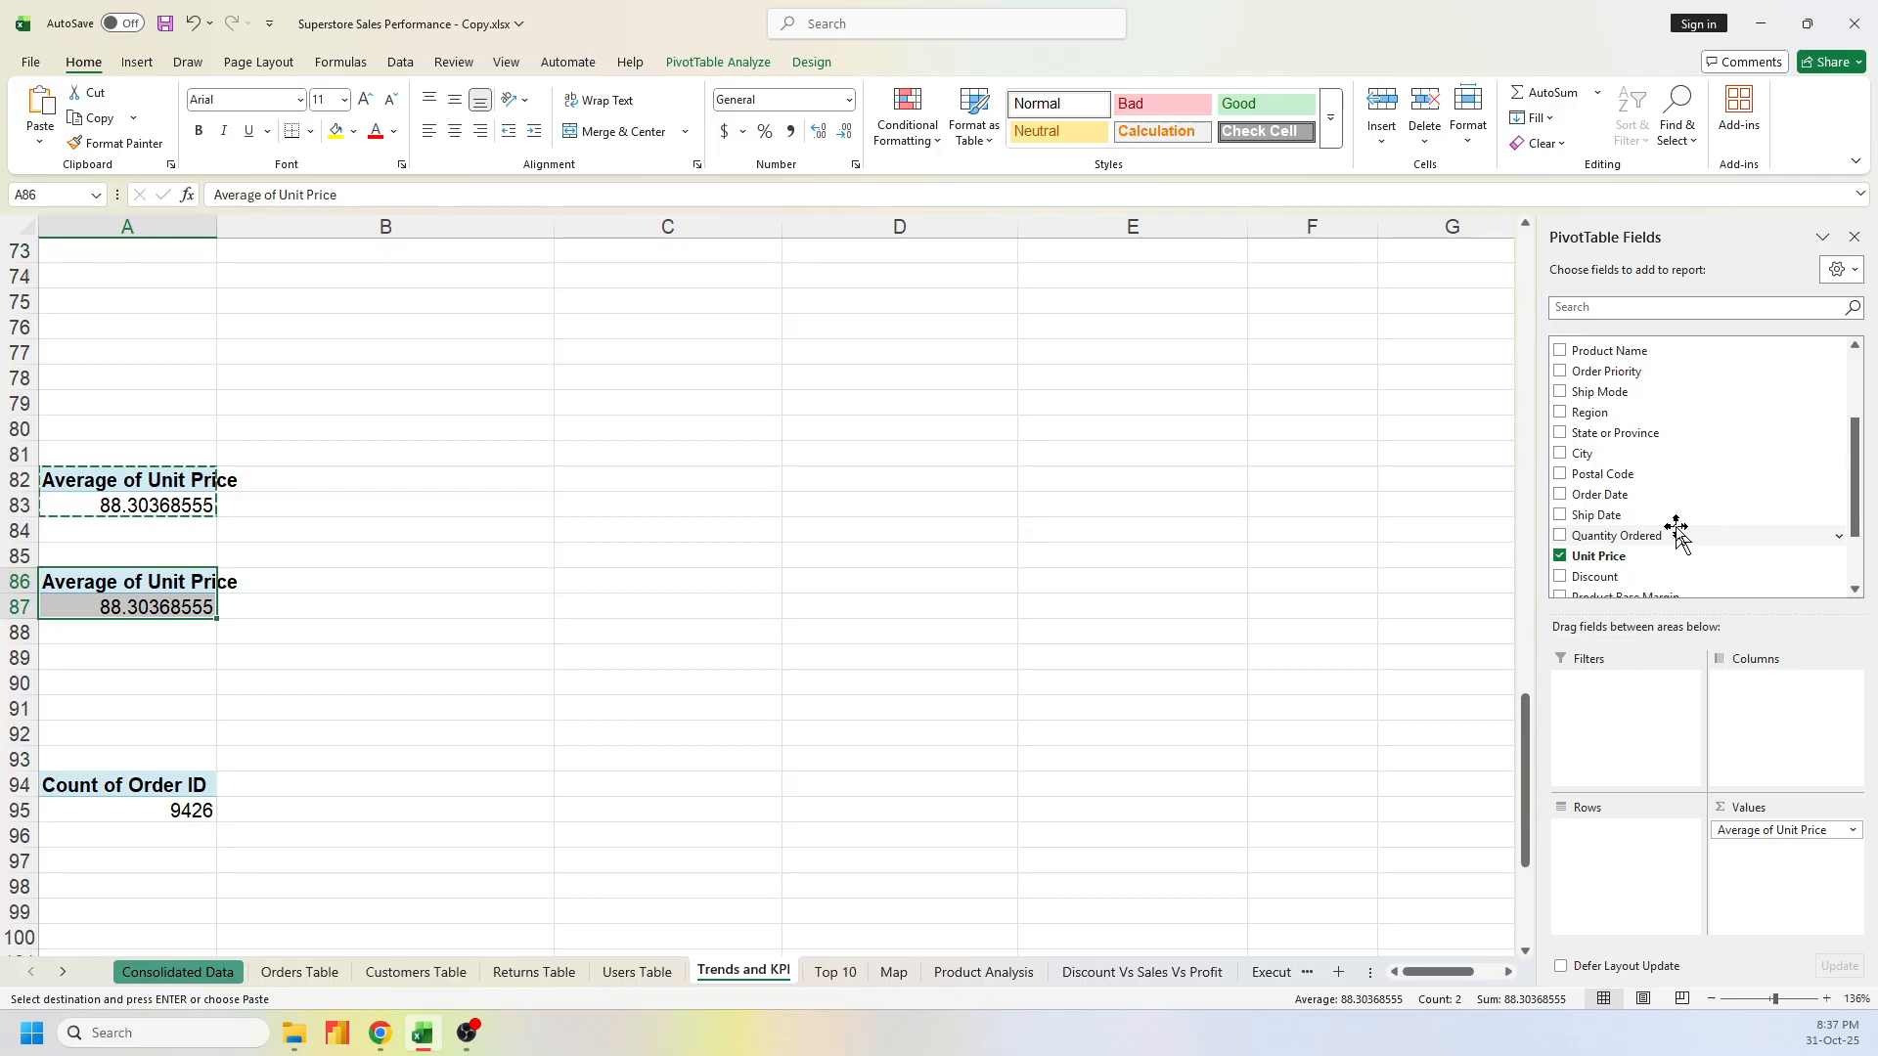
scroll(1676, 528, "up", 2)
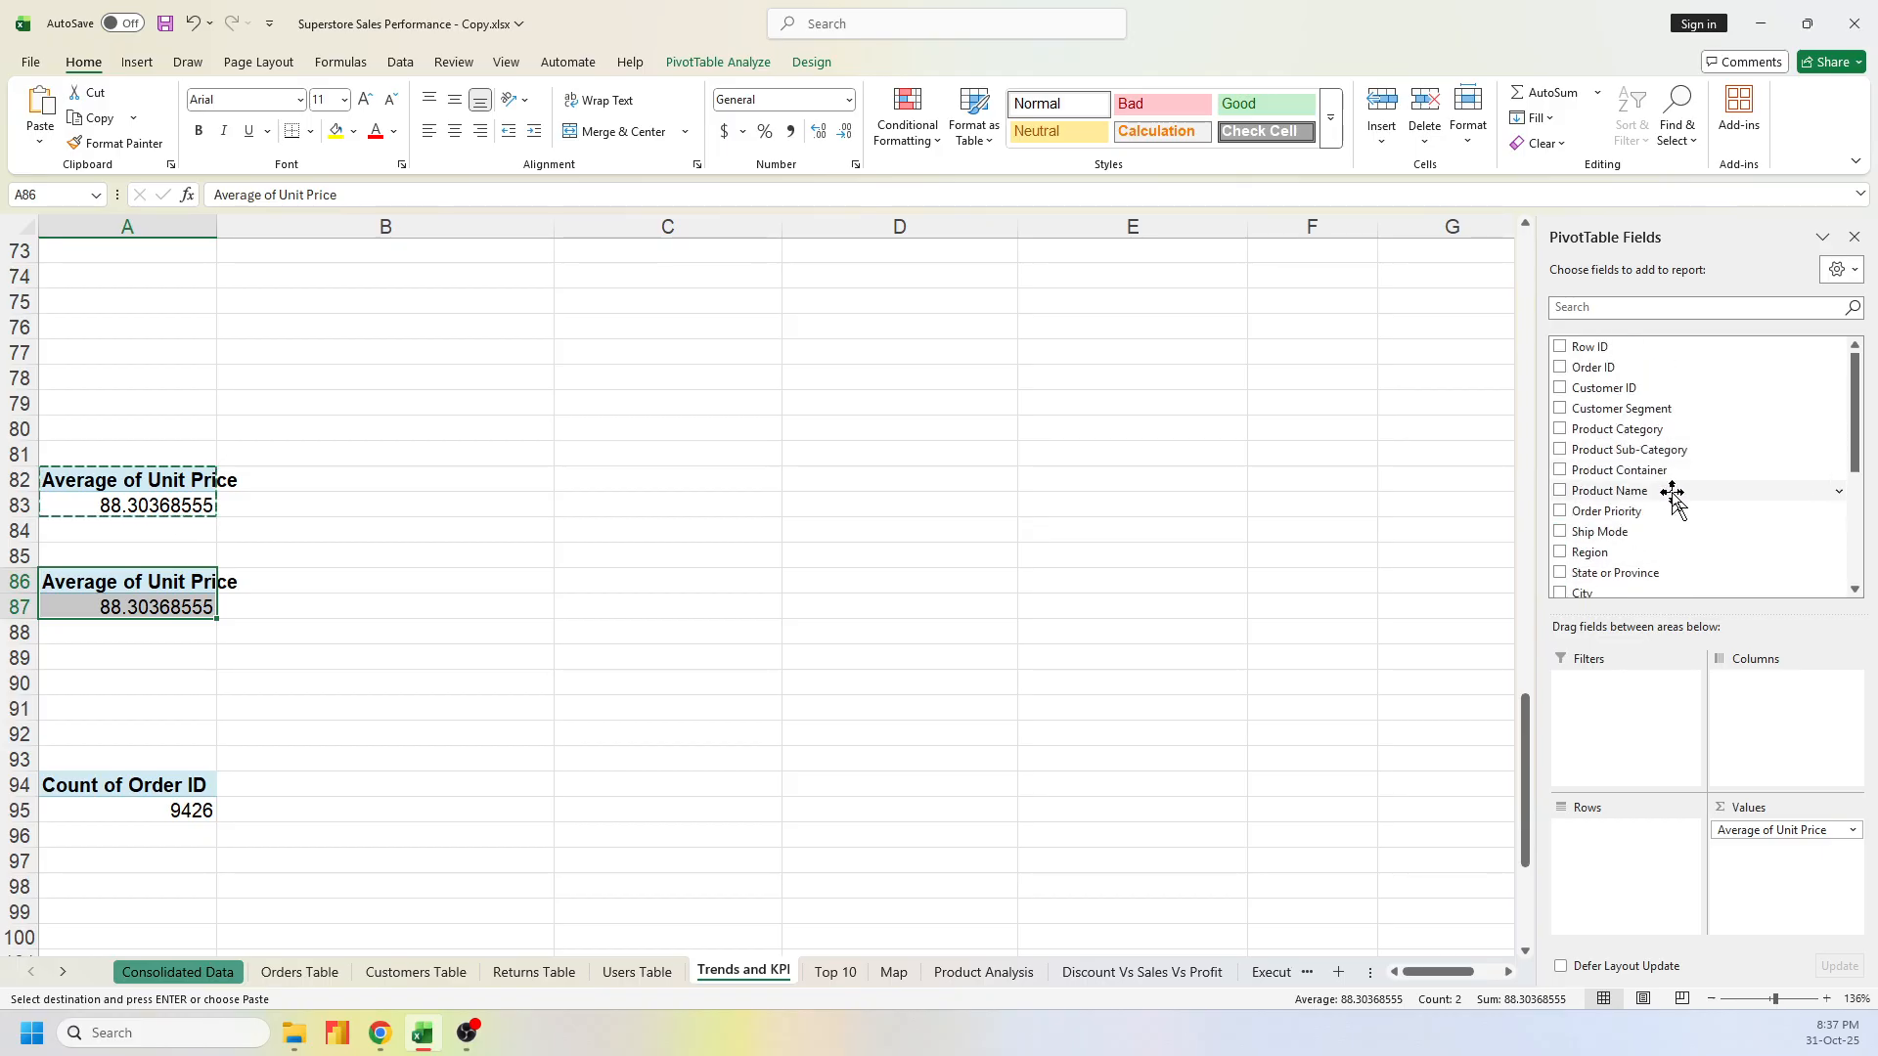
scroll(1667, 489, "down", 1)
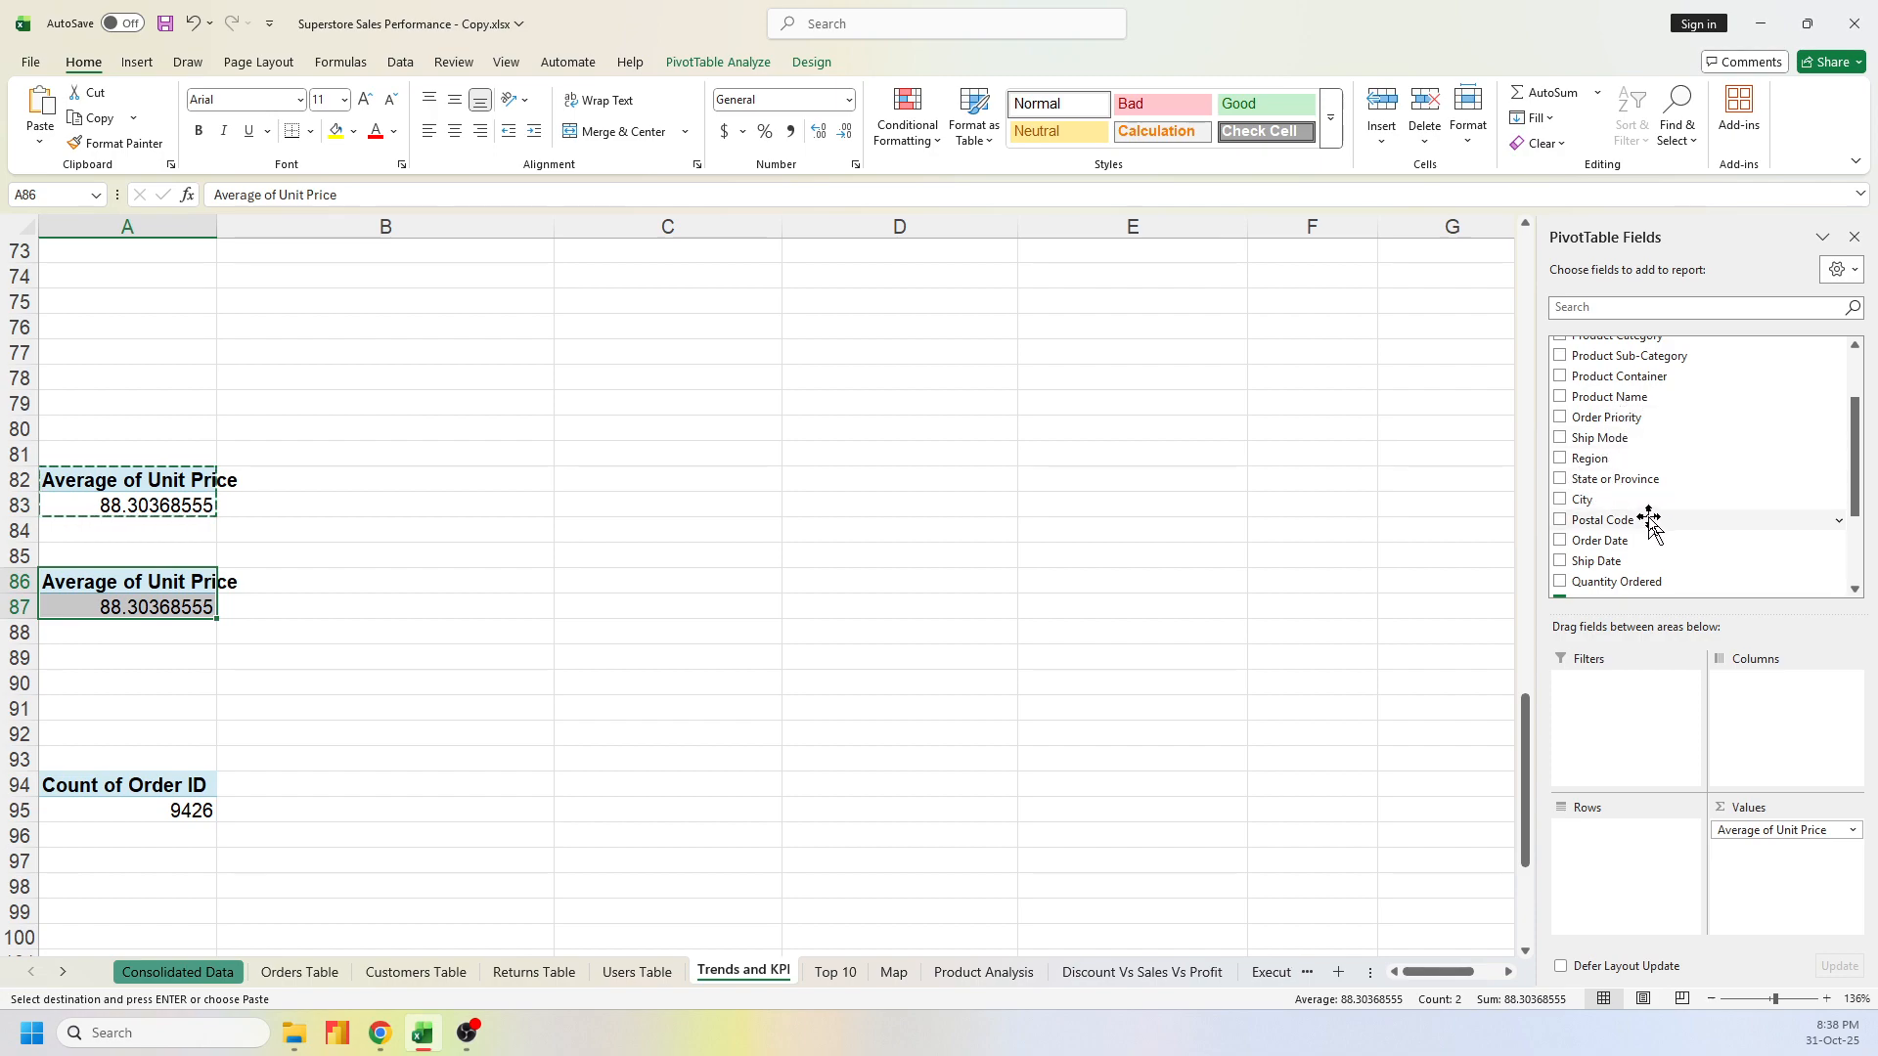
scroll(1649, 544, "down", 2)
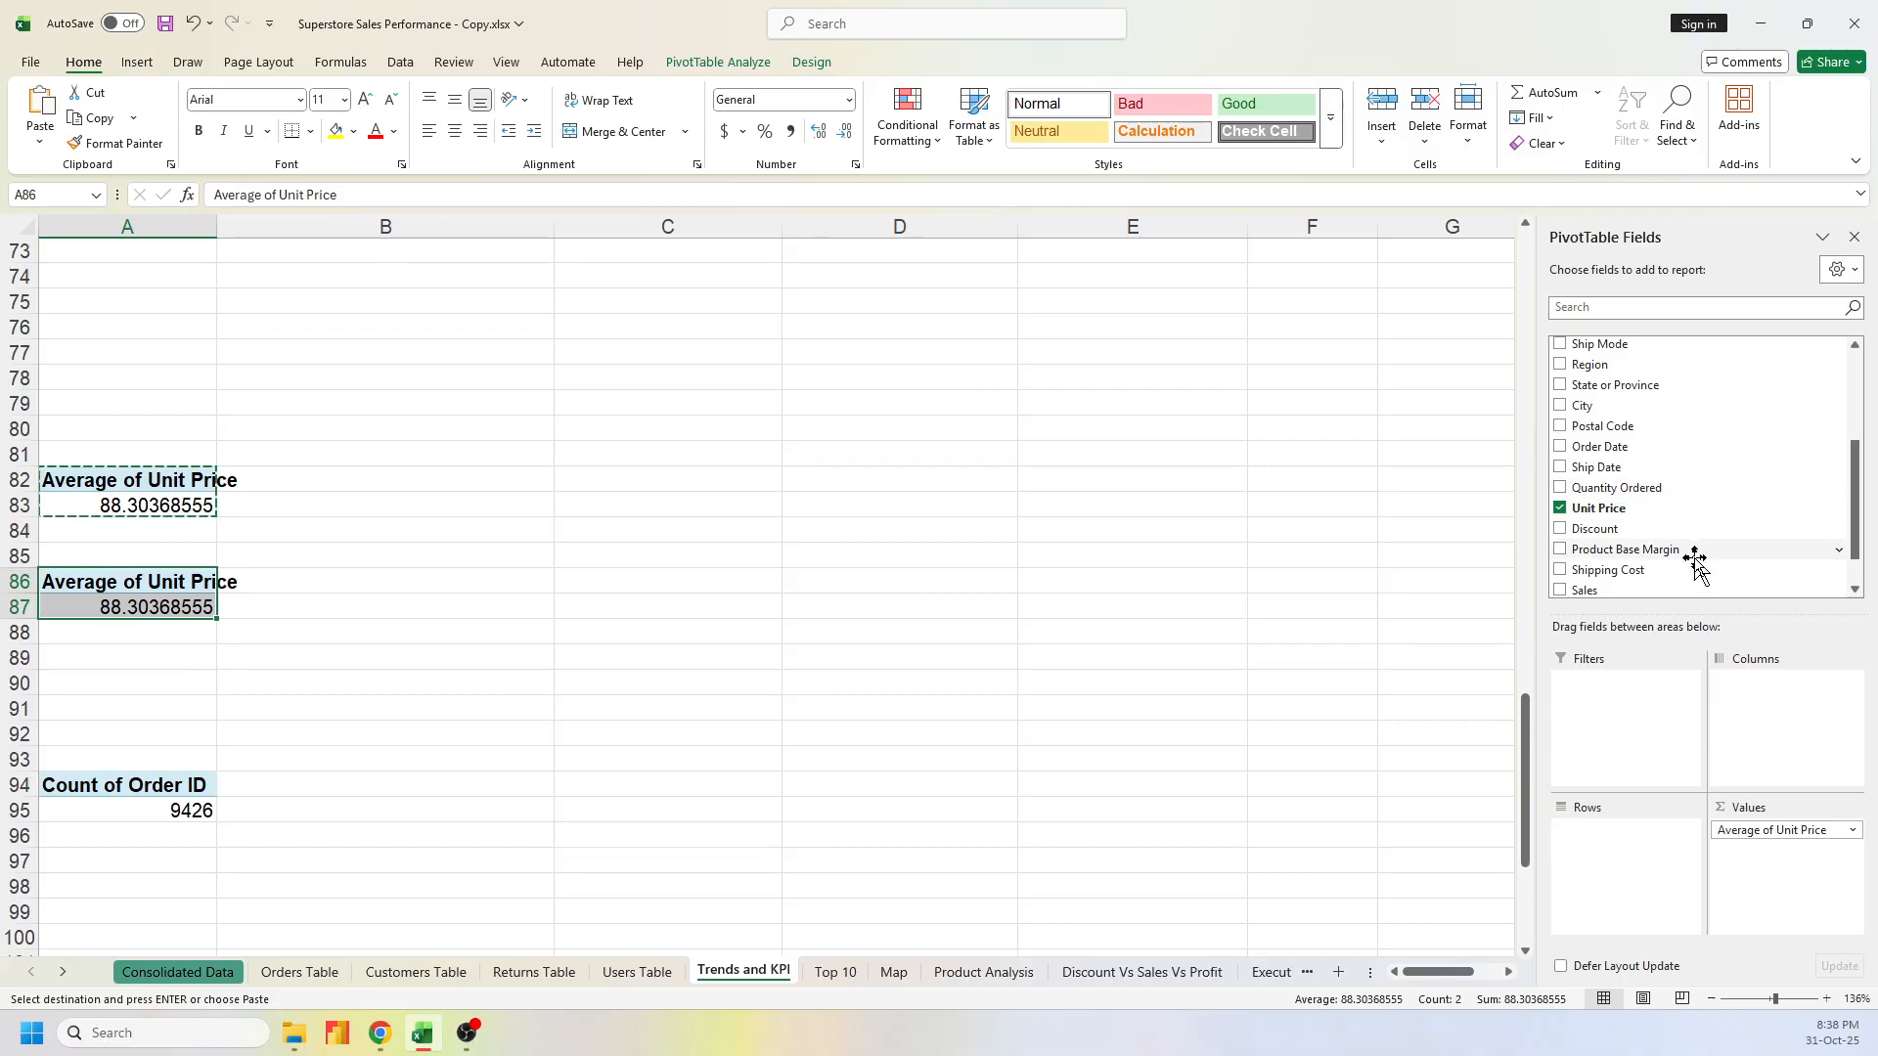
scroll(1696, 567, "down", 1)
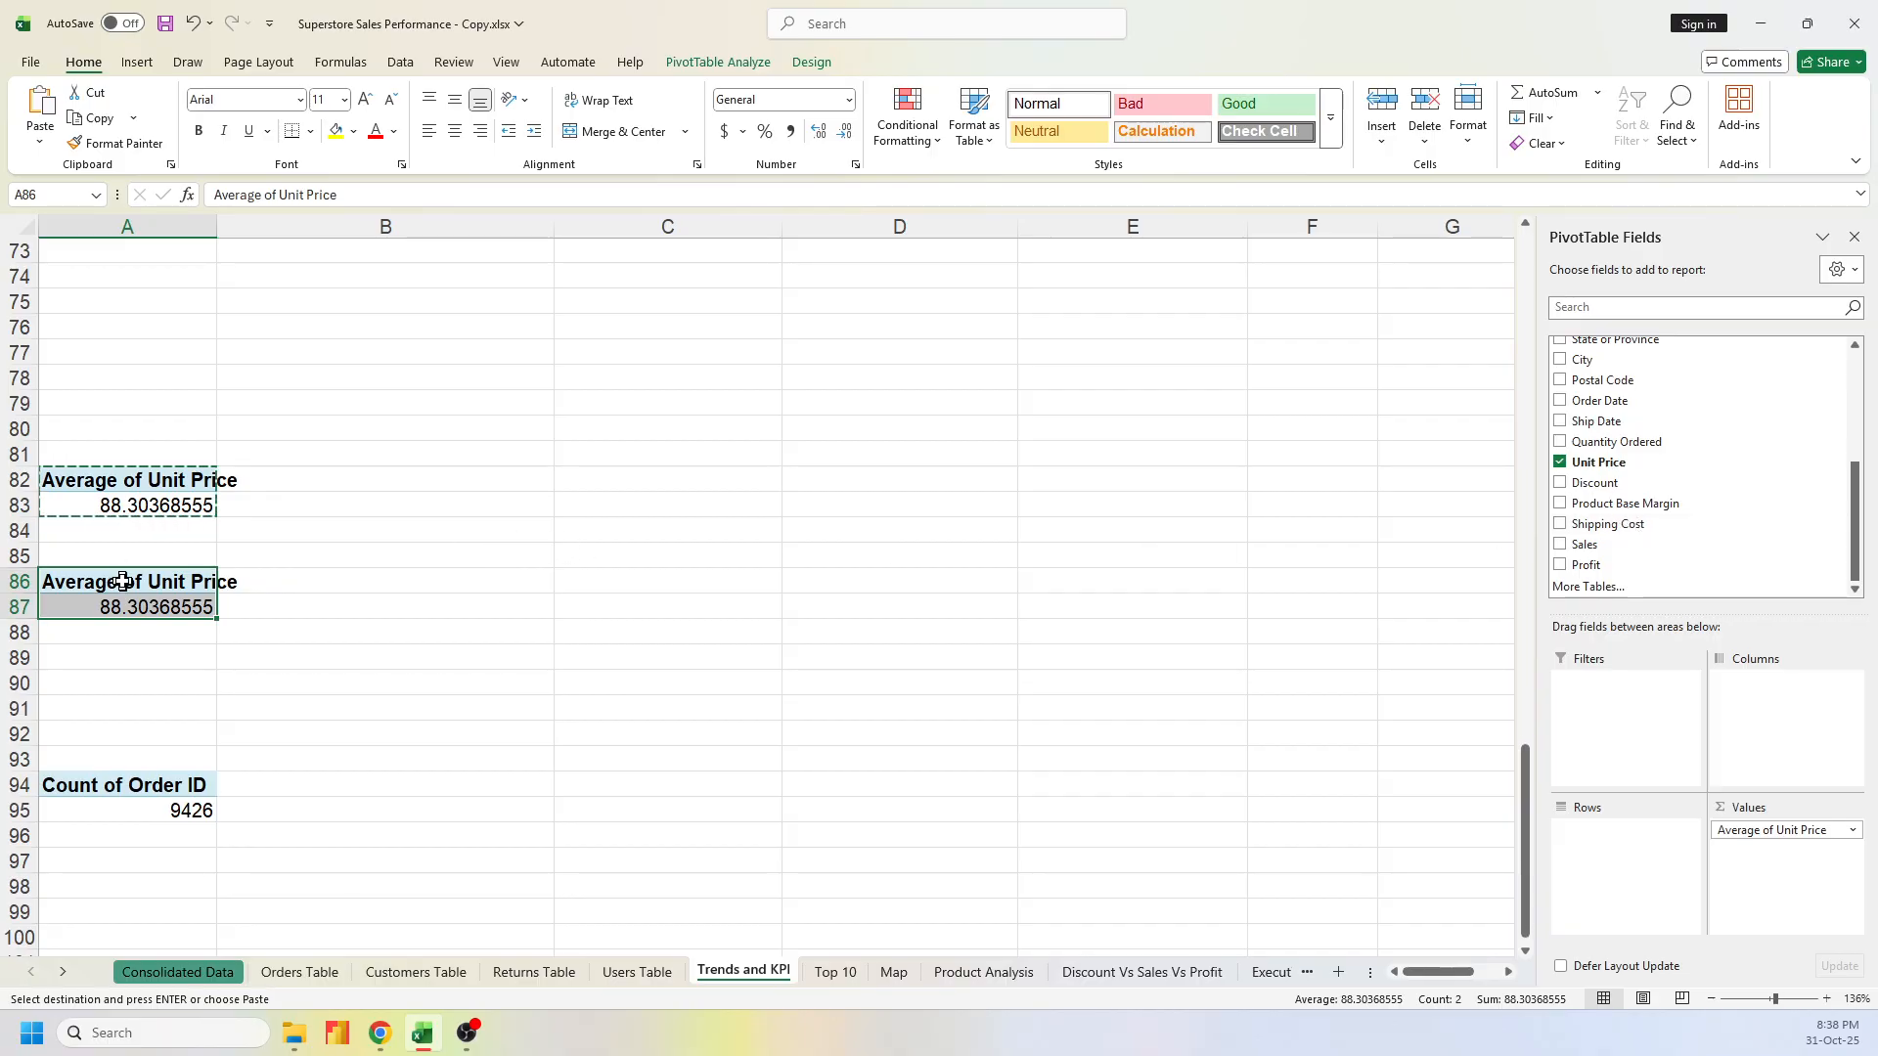
Move the copied Average of Unit Price PivotTable from A86:A87 to cell C86
left_click_drag(122, 582, 136, 601)
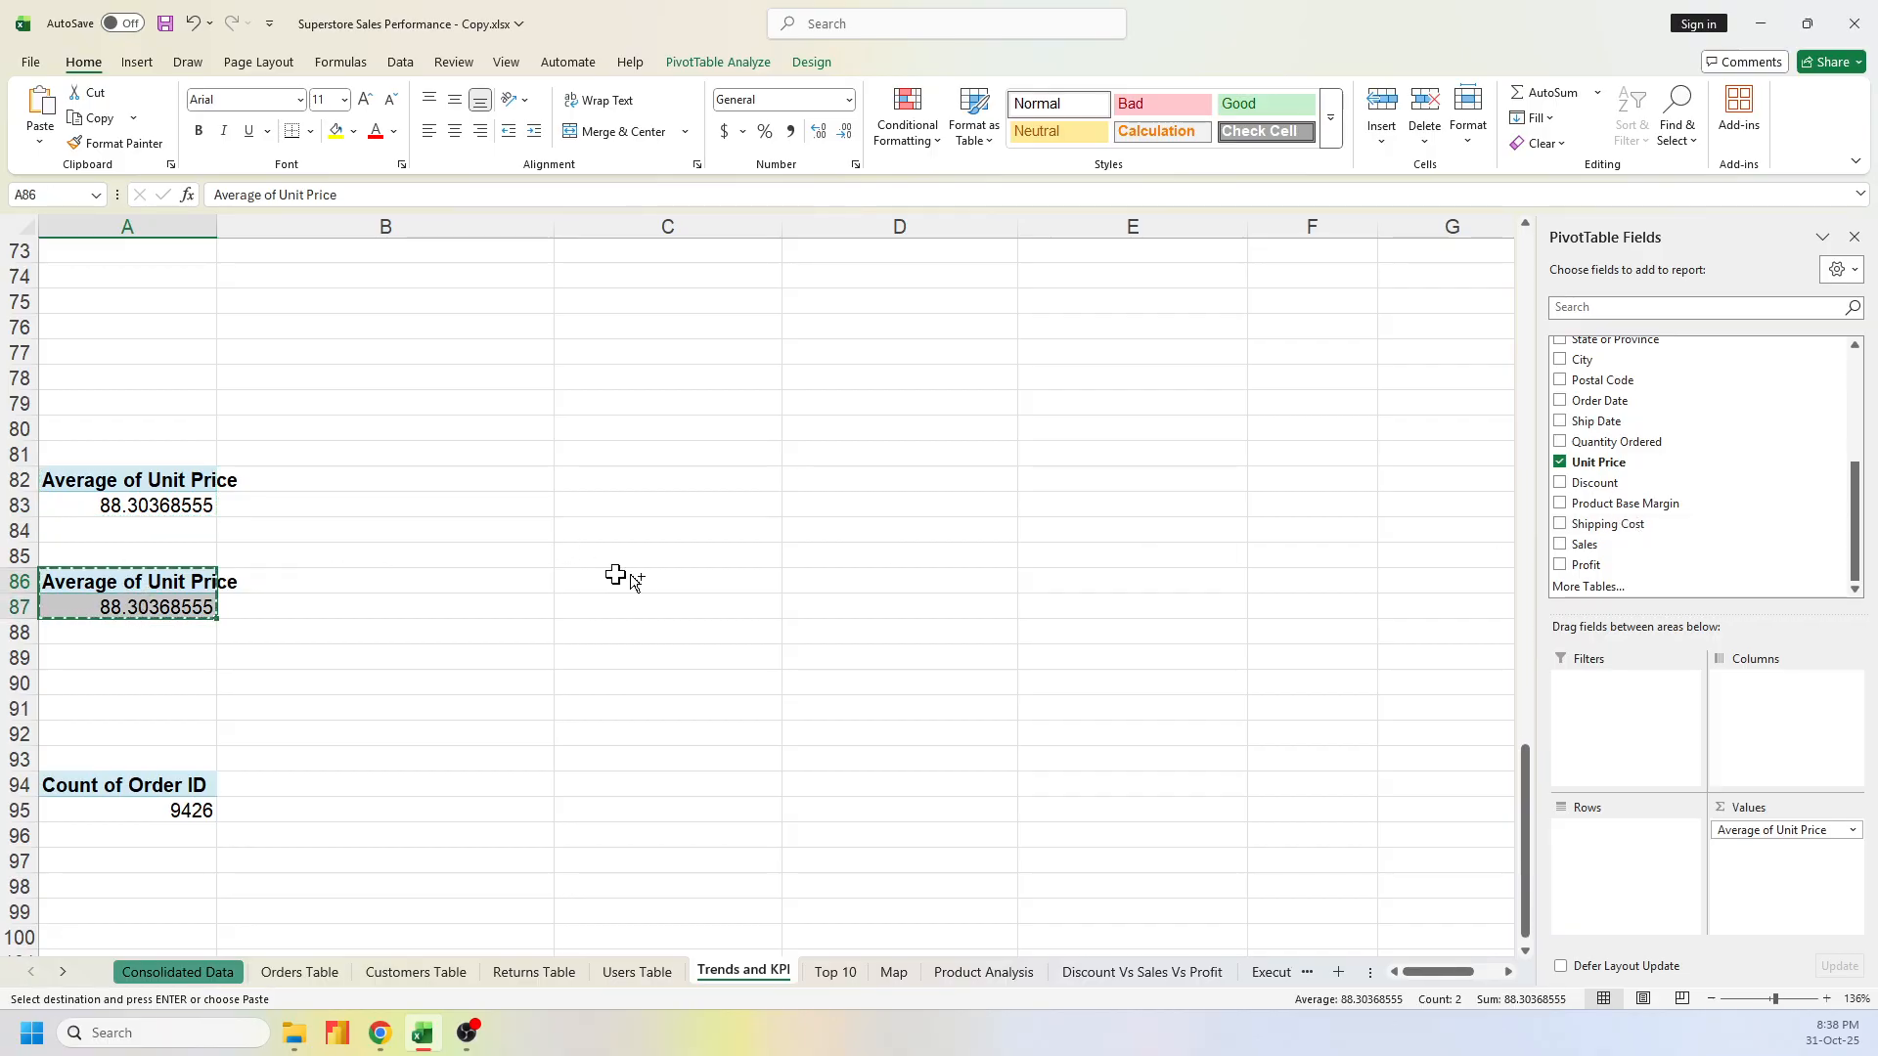
left_click(559, 575)
key("Return")
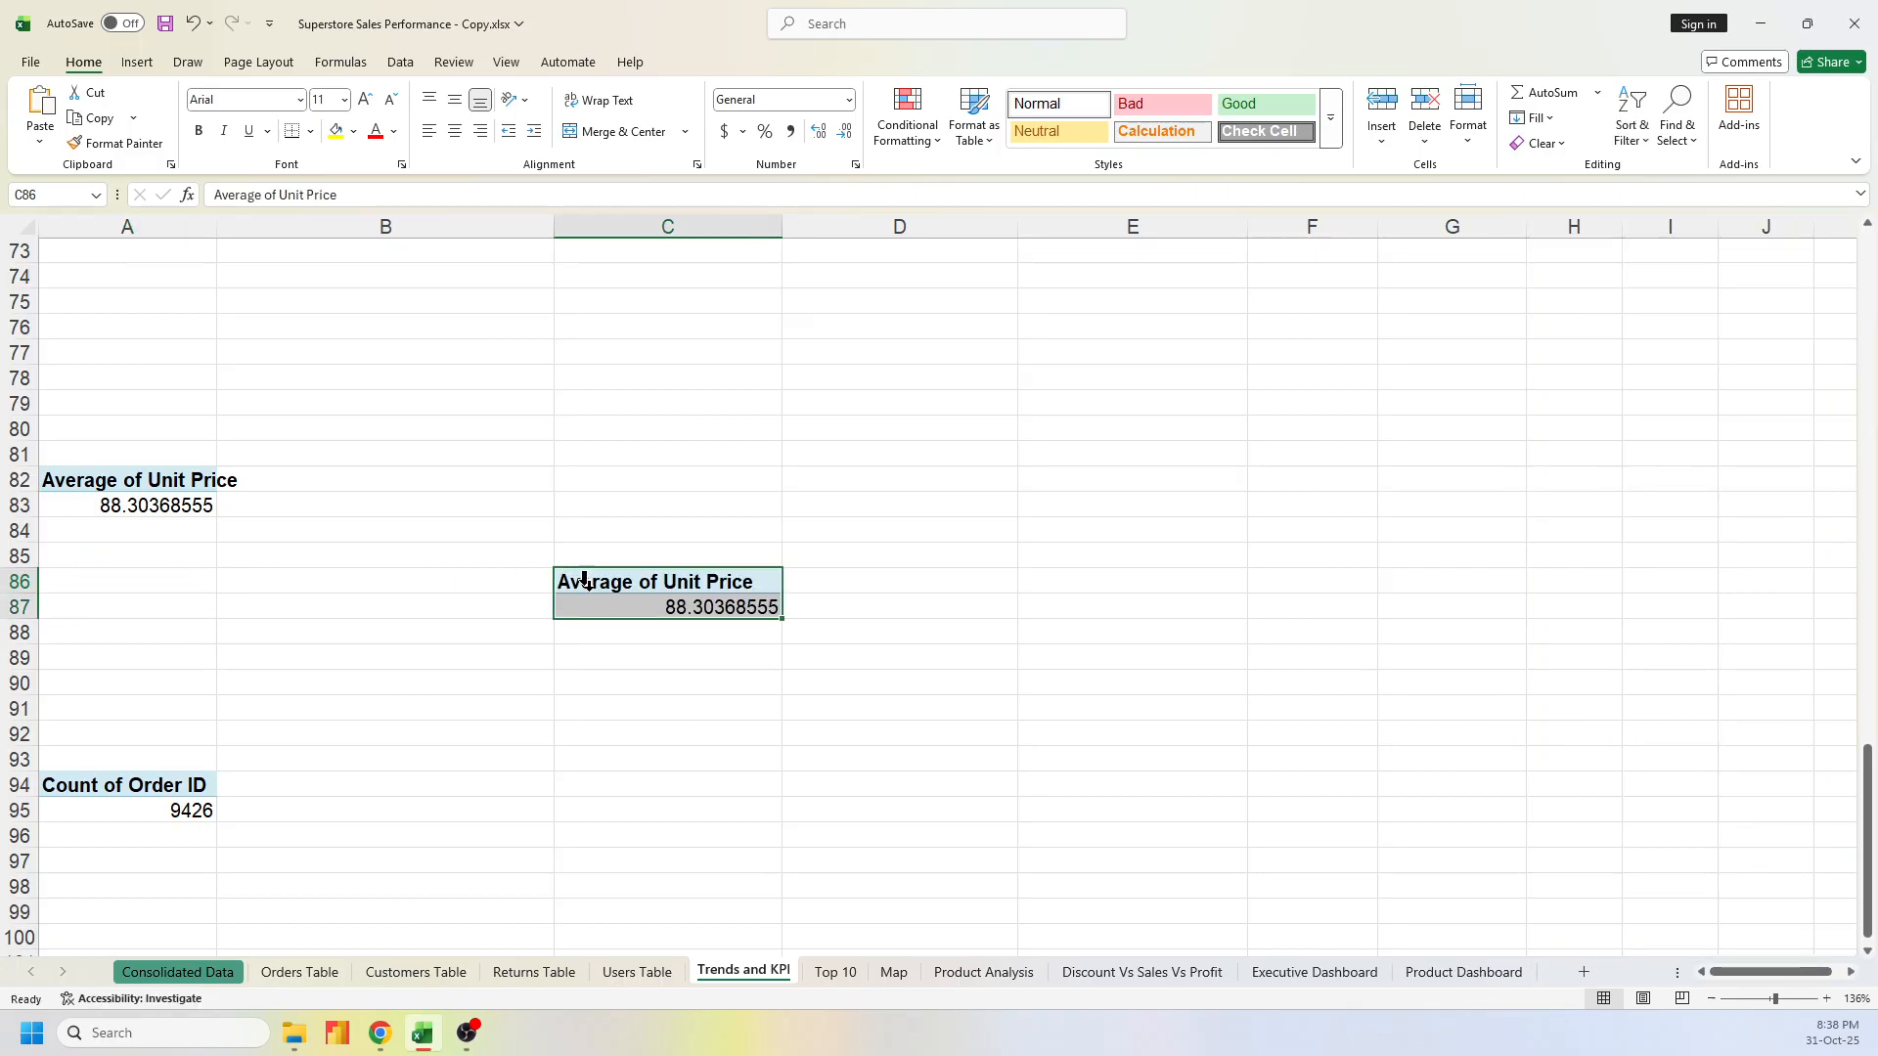
Compare the columns of the Orders Table sheet with those of the Consolidated Data sheet, including its order and delivery columns
left_click(299, 972)
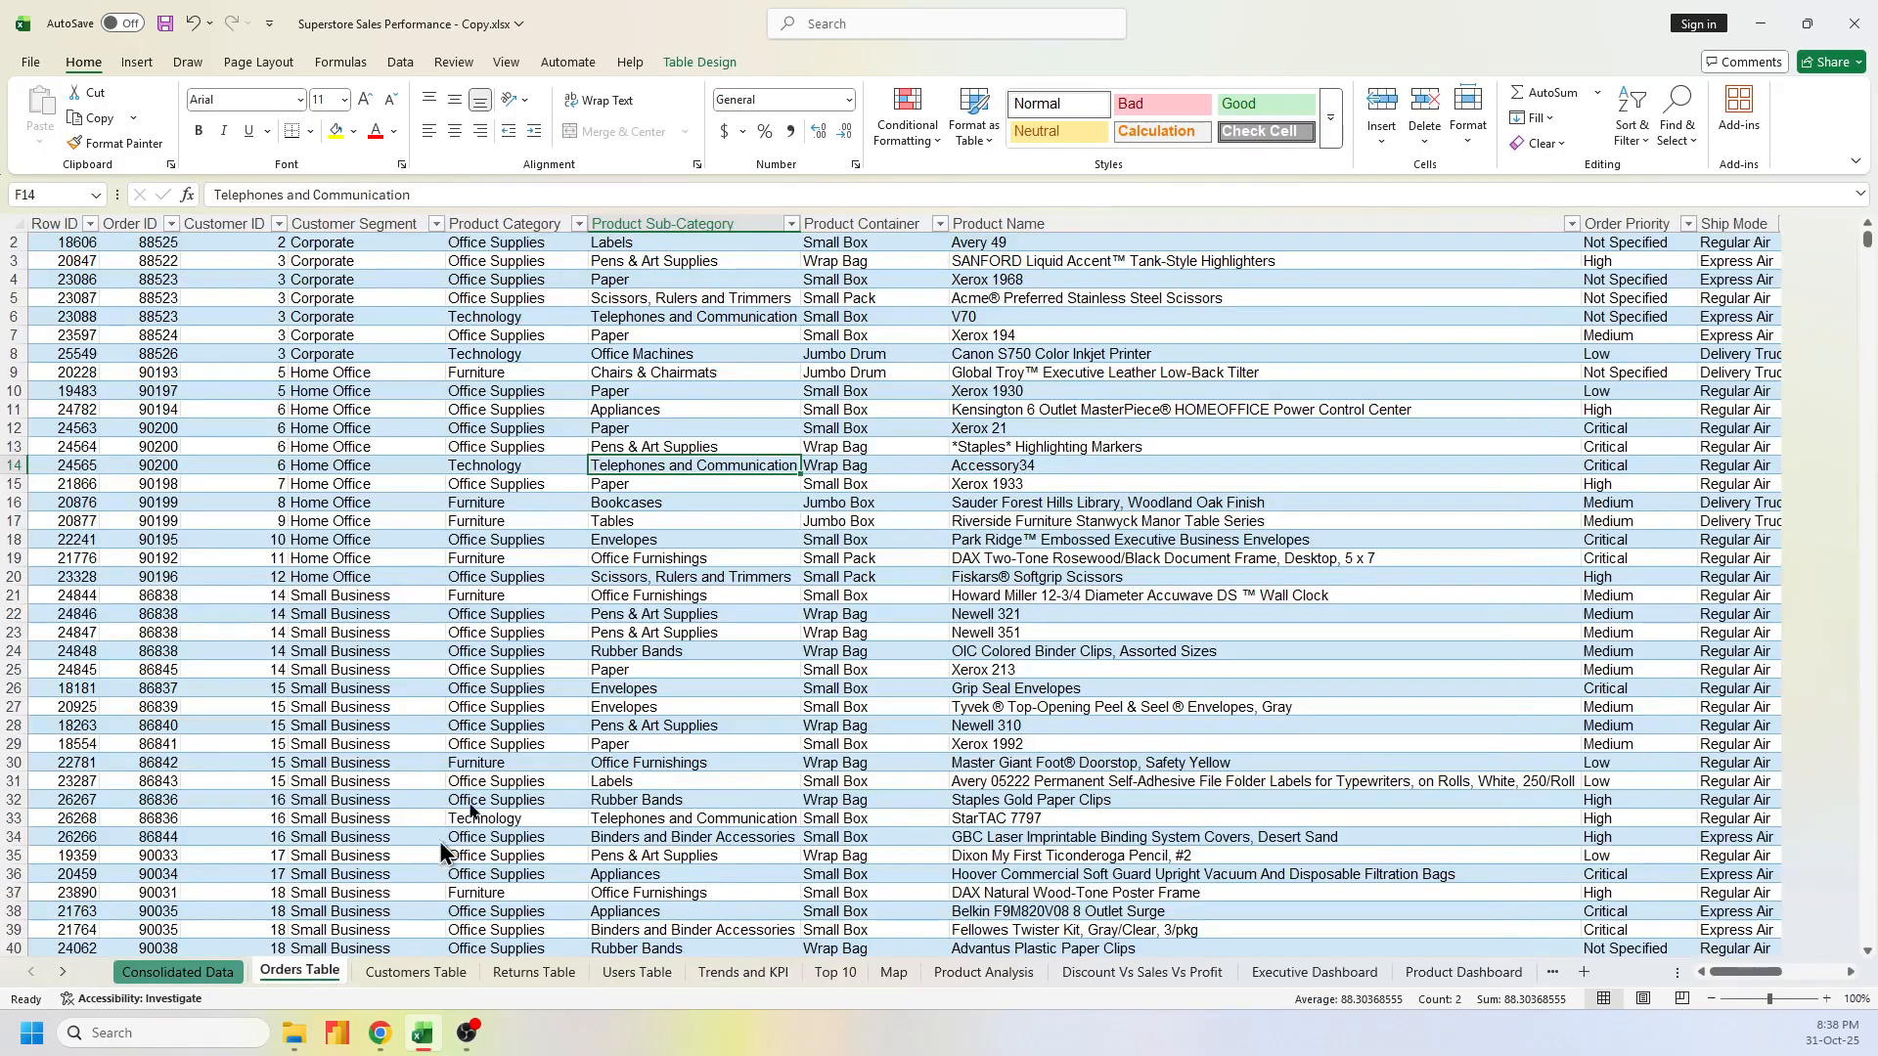
scroll(445, 851, "up", 1)
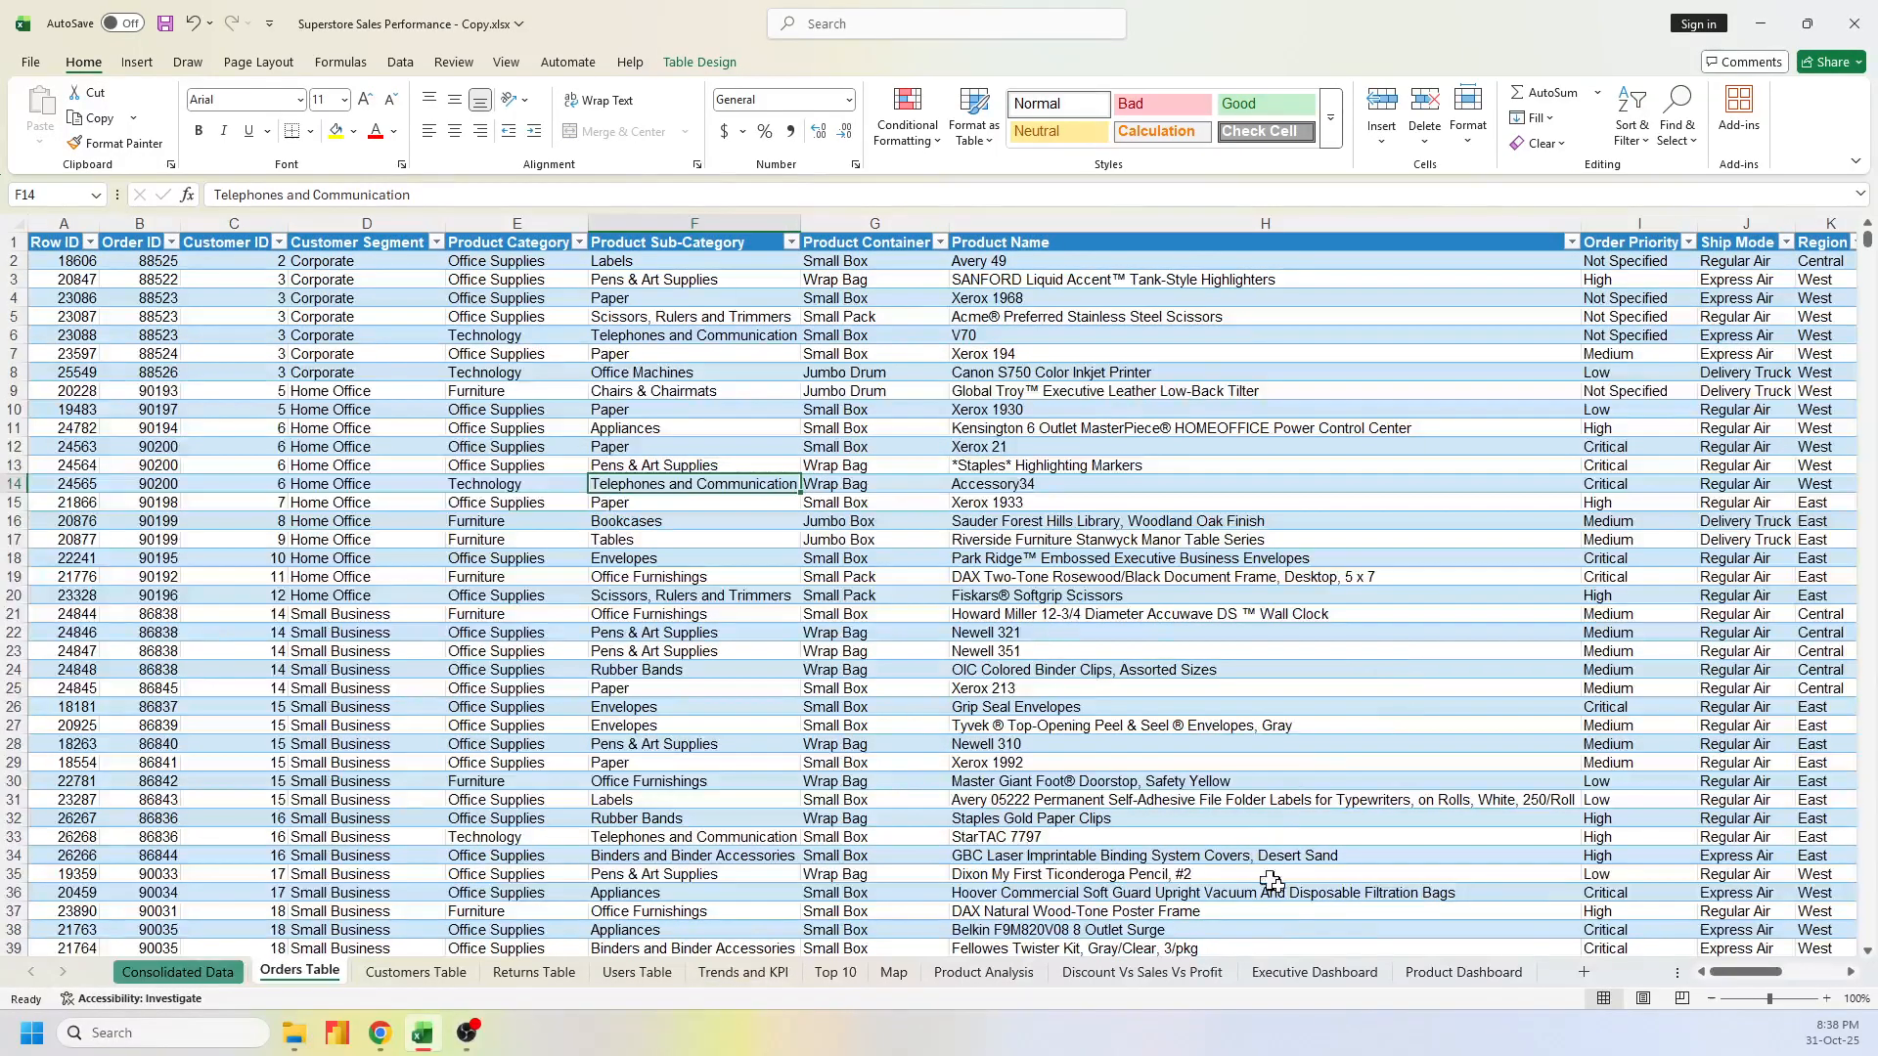
mouse_move(1755, 972)
left_mouse_down()
mouse_move(1821, 986)
mouse_move(1735, 995)
left_mouse_up()
left_click(166, 972)
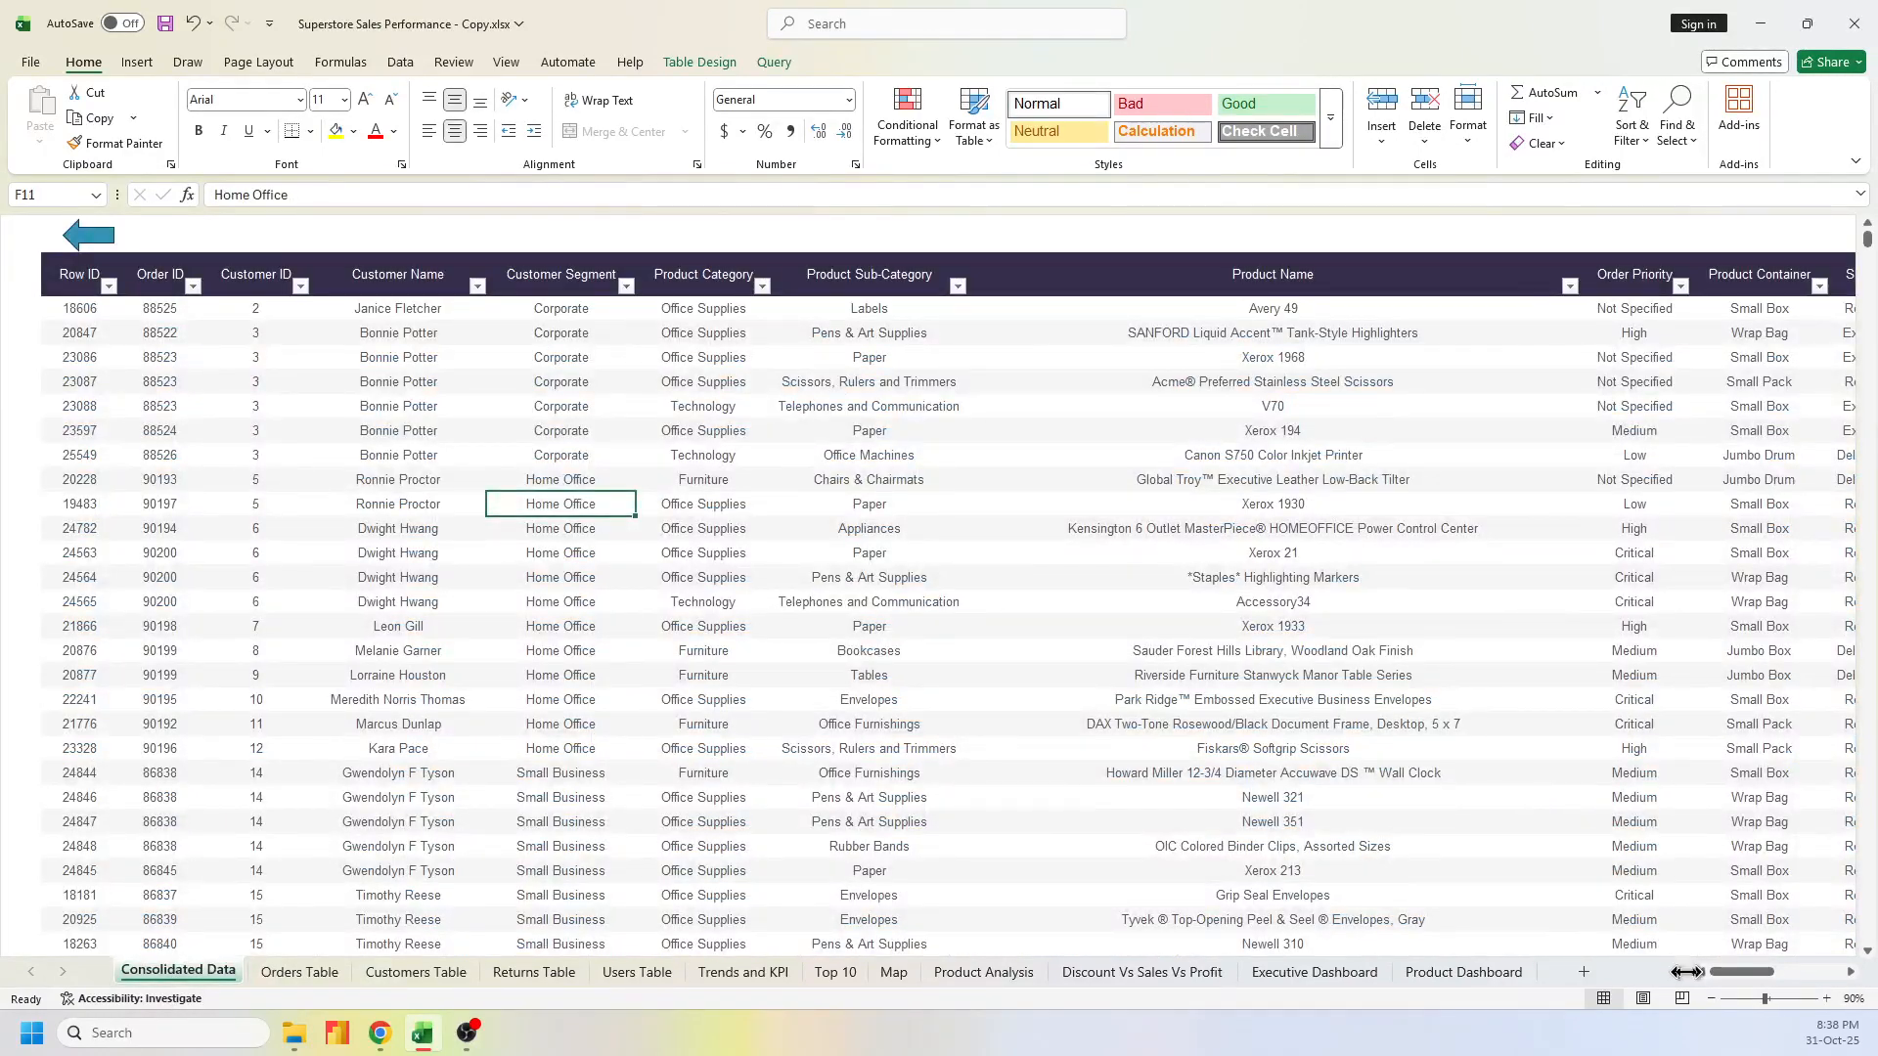
left_click_drag(1710, 977, 1778, 981)
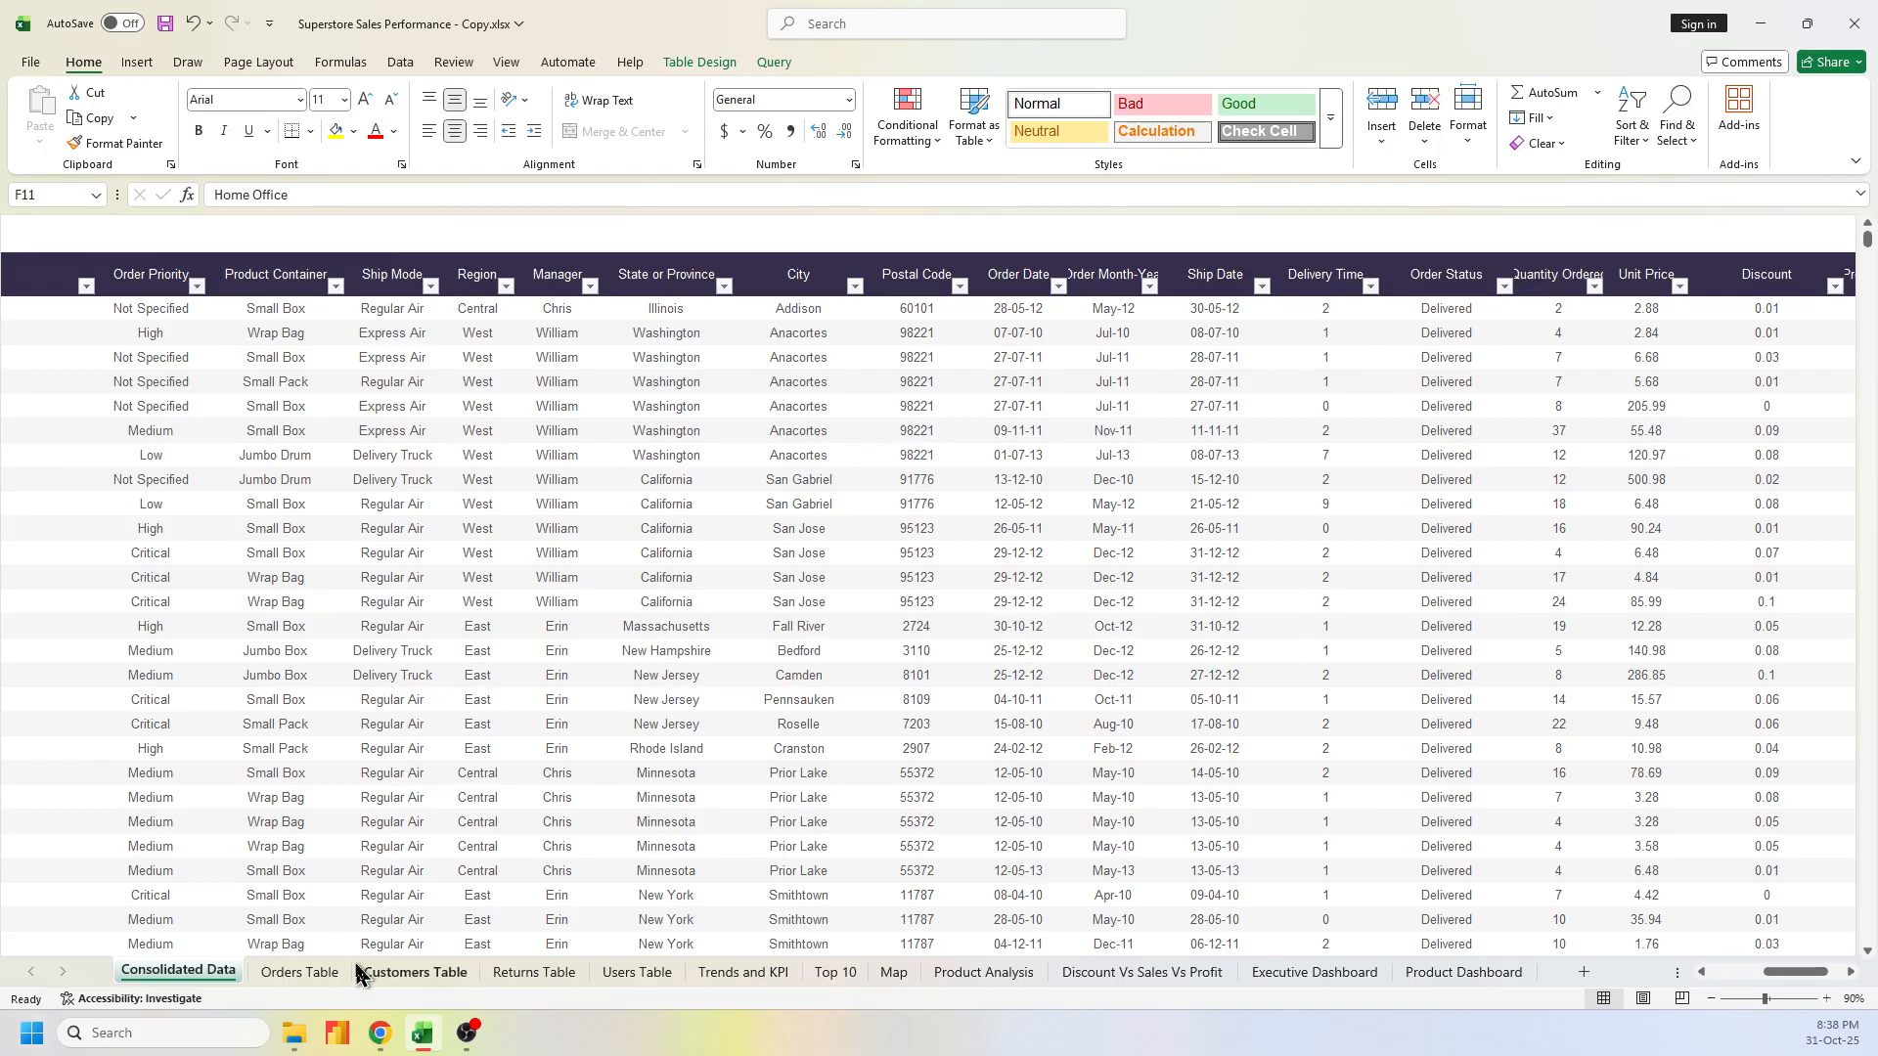
left_click(271, 973)
left_click(186, 973)
Create a PivotTable from the ConsolidatedData table on the existing Trends and KPI sheet at cell C90
left_click(697, 61)
left_click(318, 117)
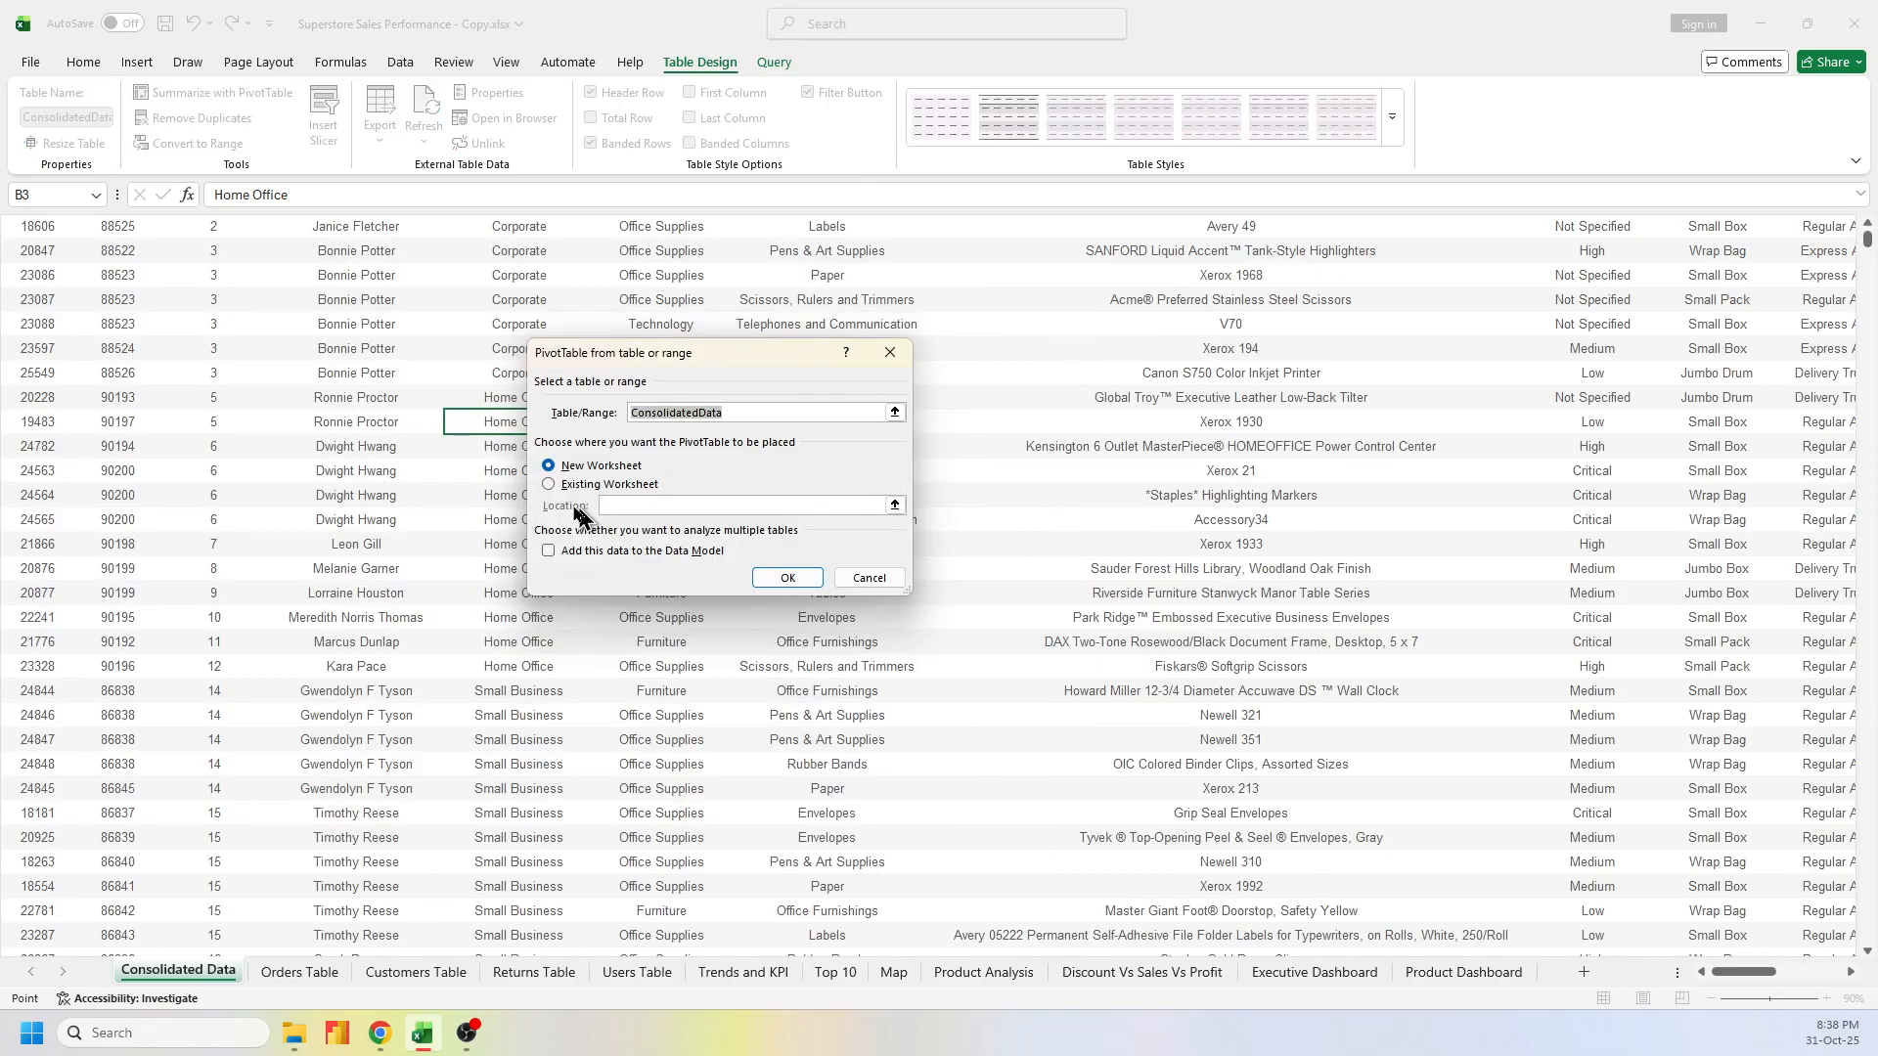
left_click(549, 484)
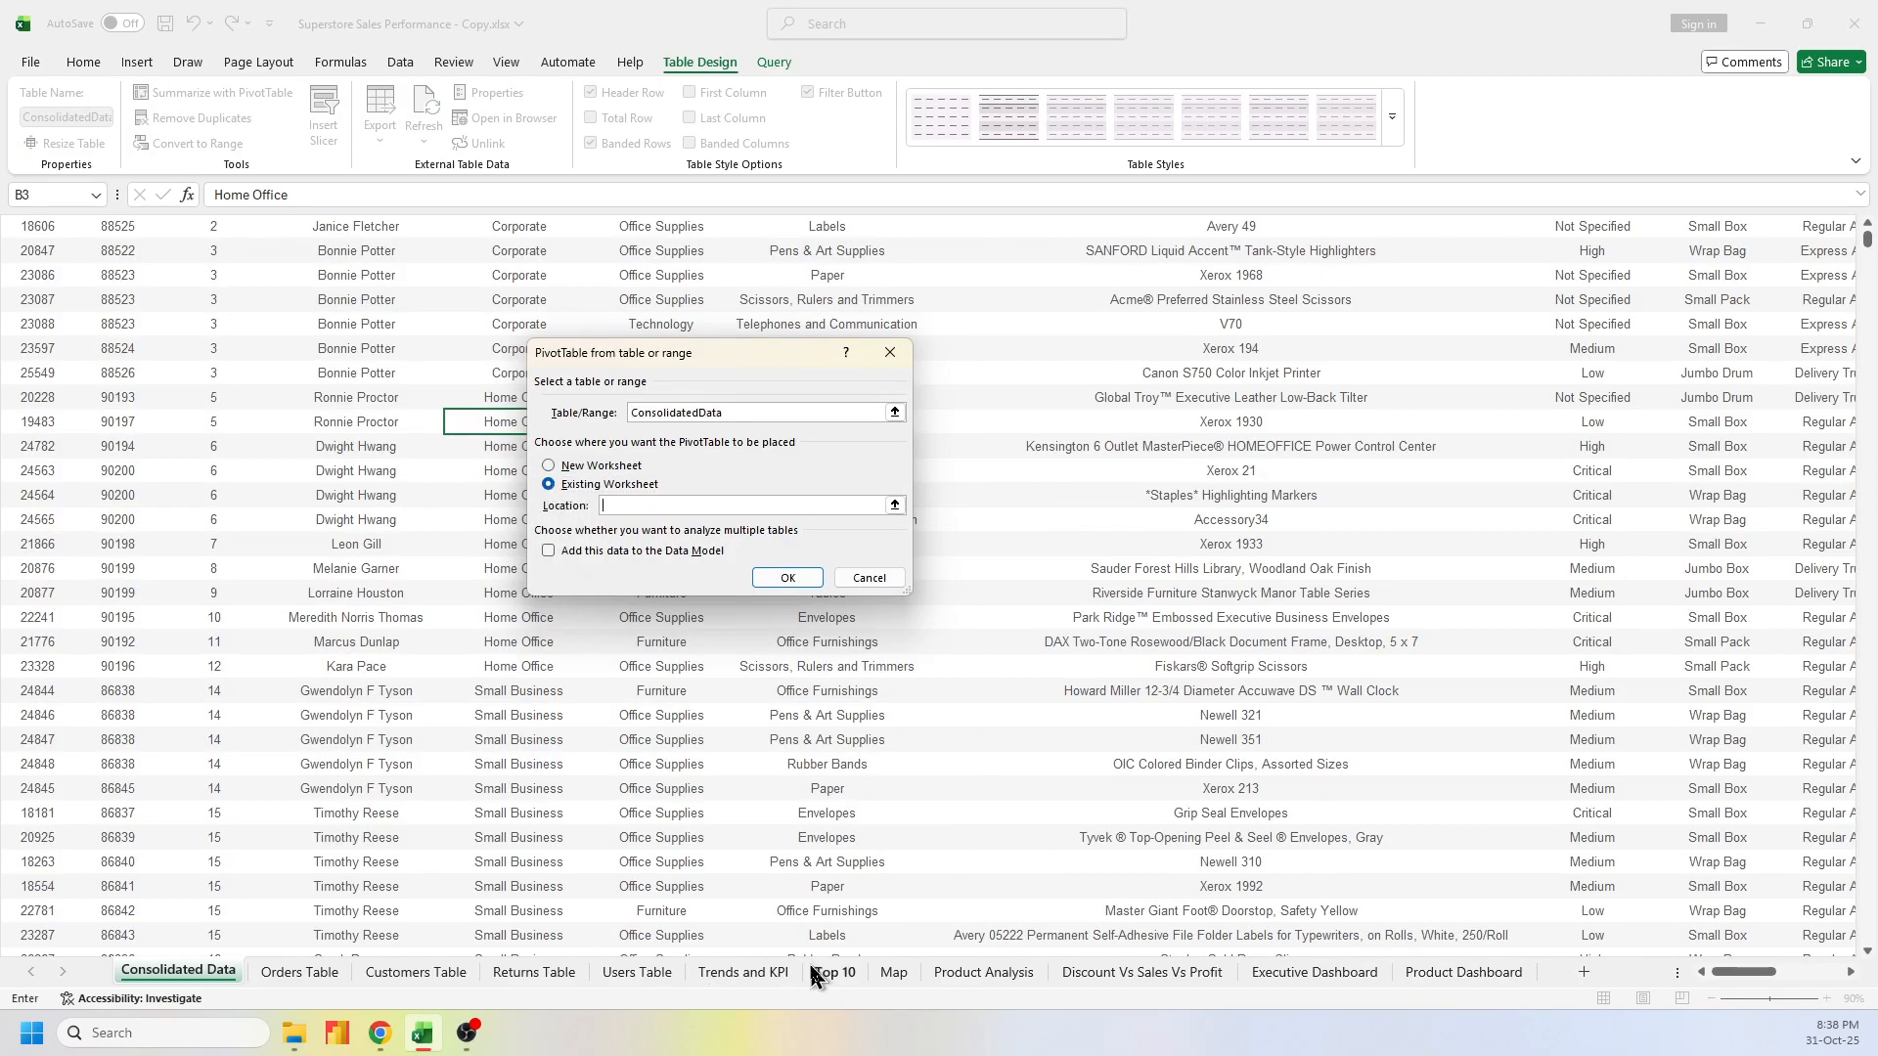
left_click(753, 972)
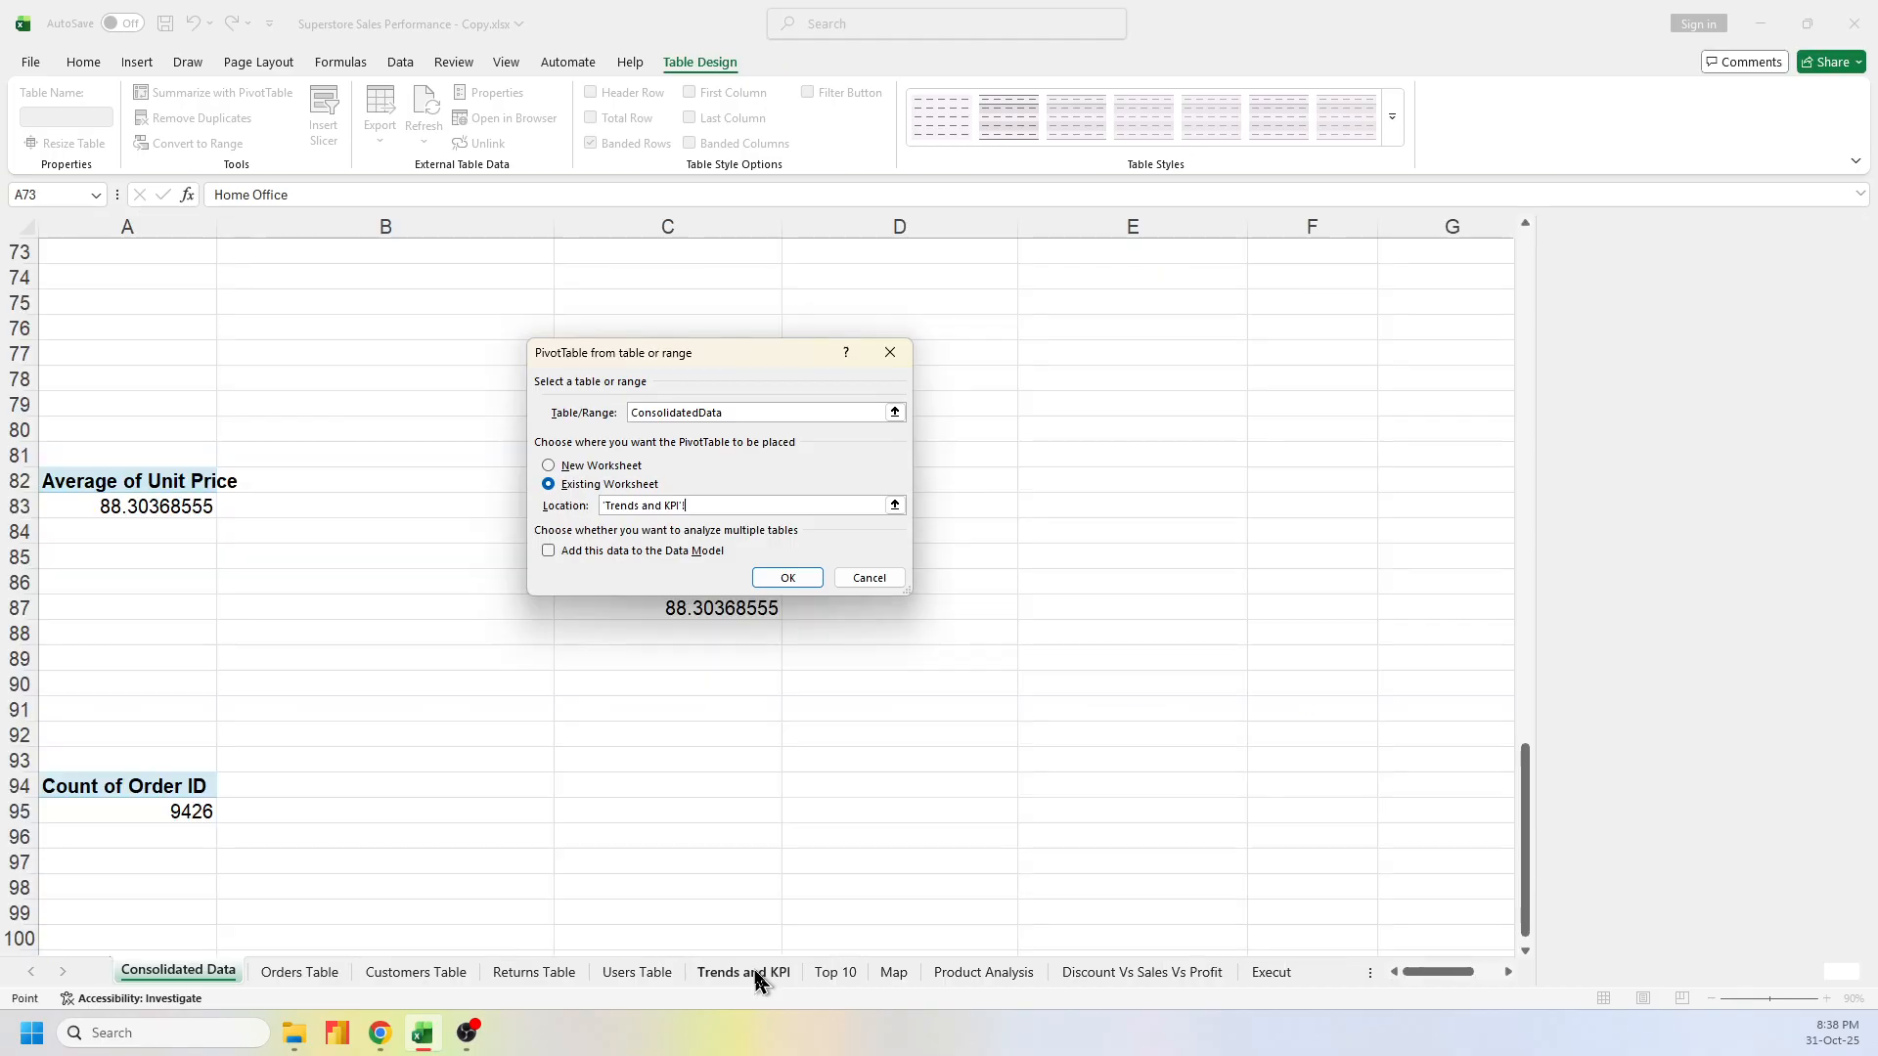
left_click(673, 695)
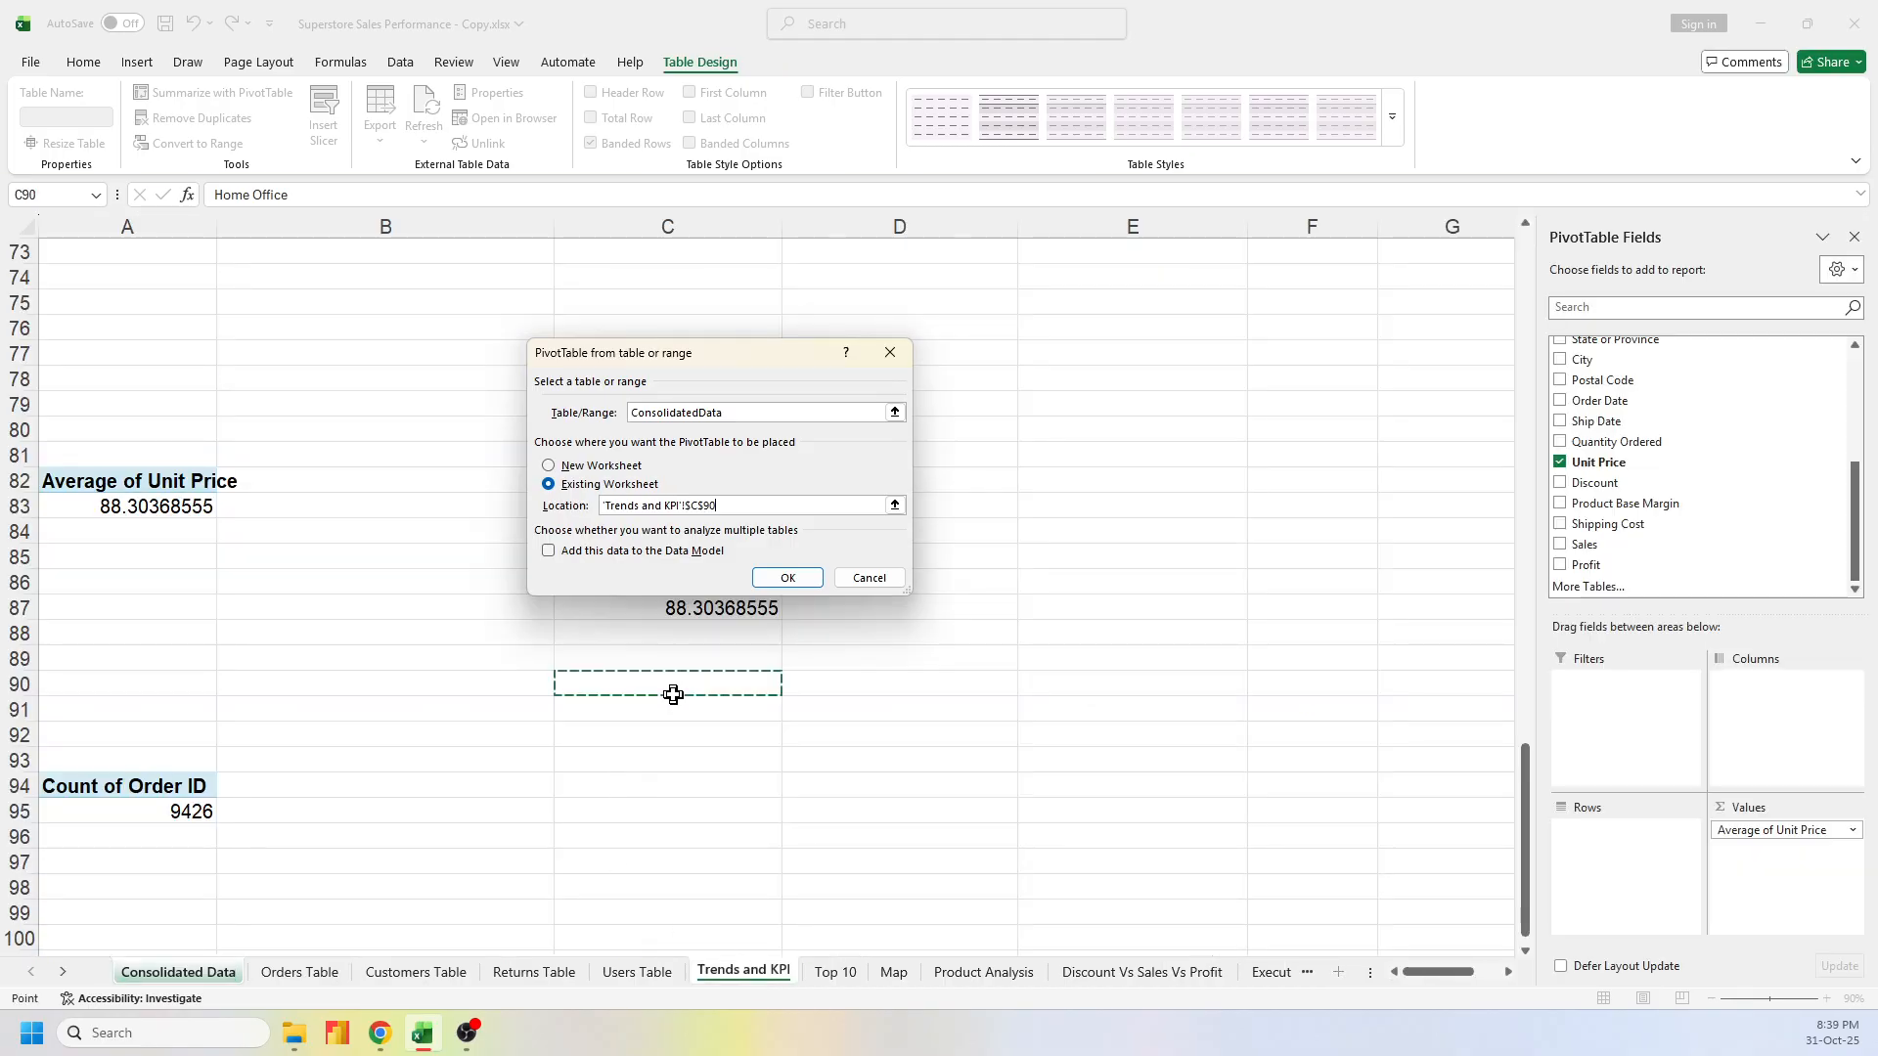
left_click(794, 578)
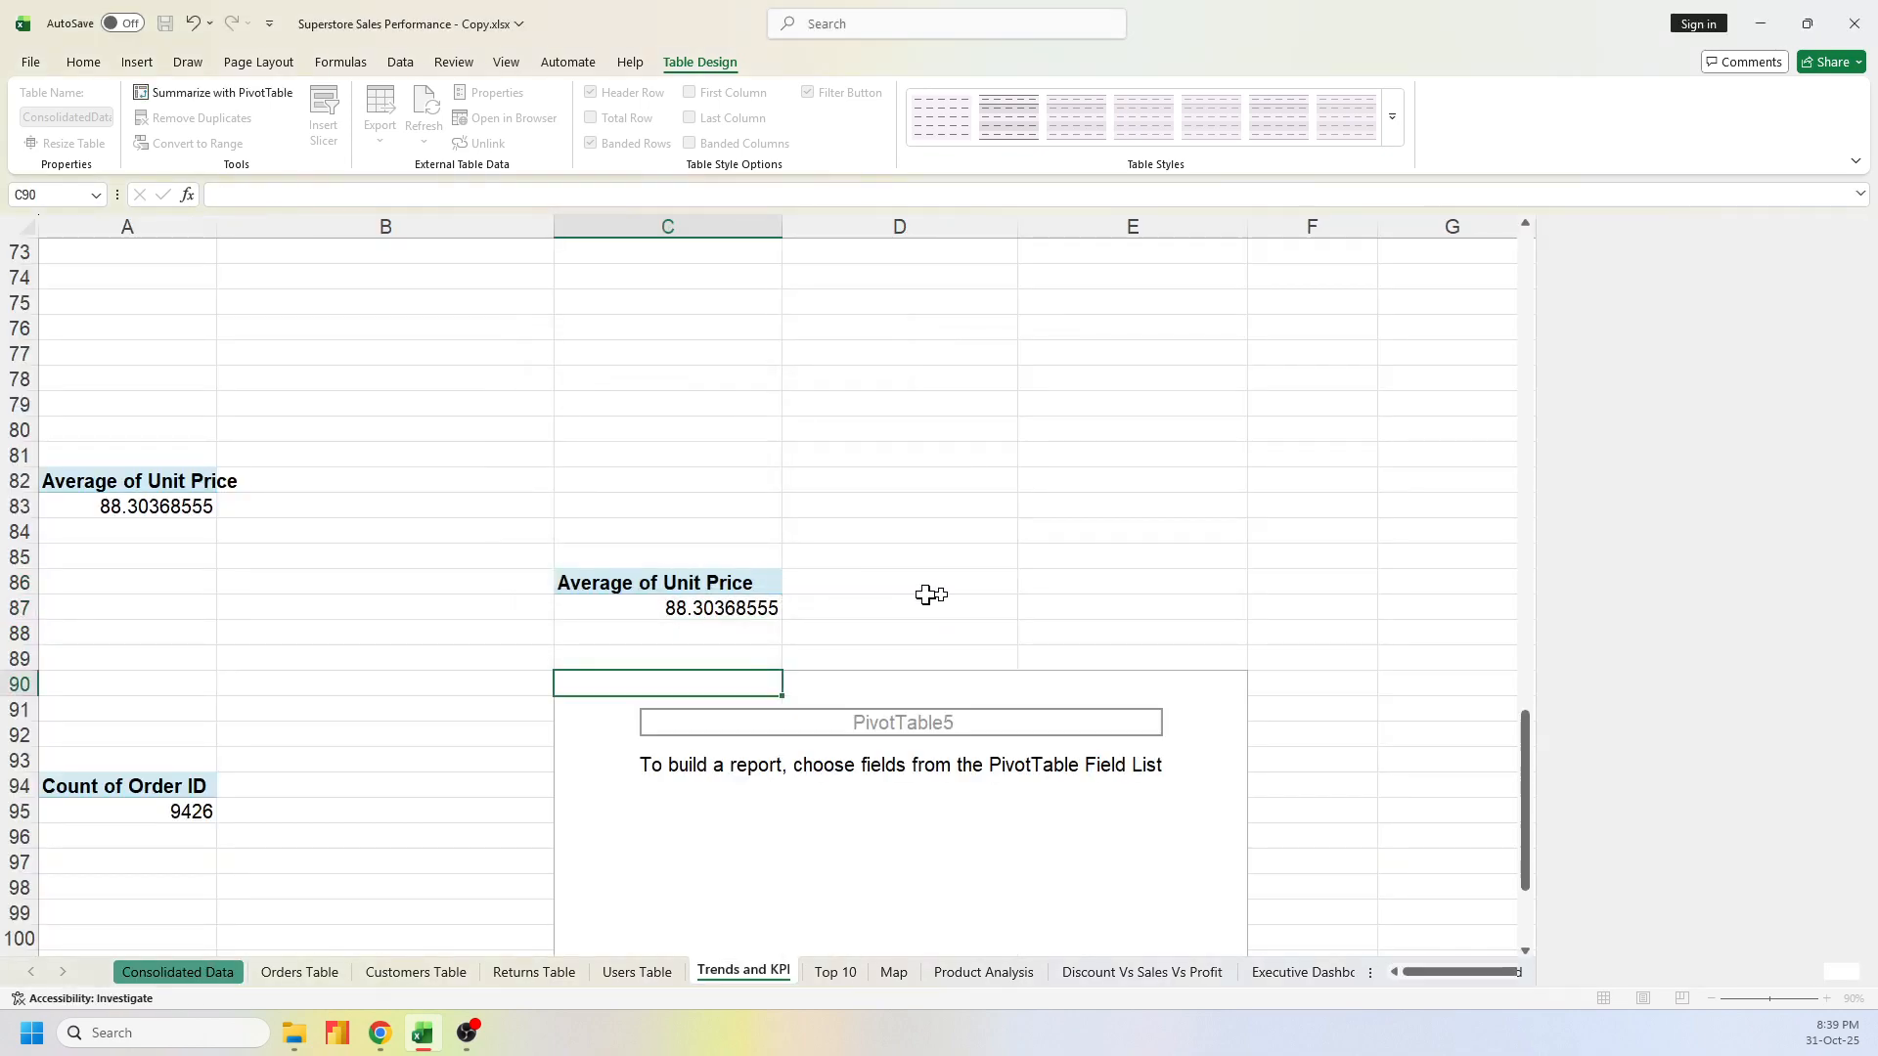
Review the fields available for the new PivotTable at C90, from Row ID through Years (Order Month-Year)
scroll(1655, 557, "down", 2)
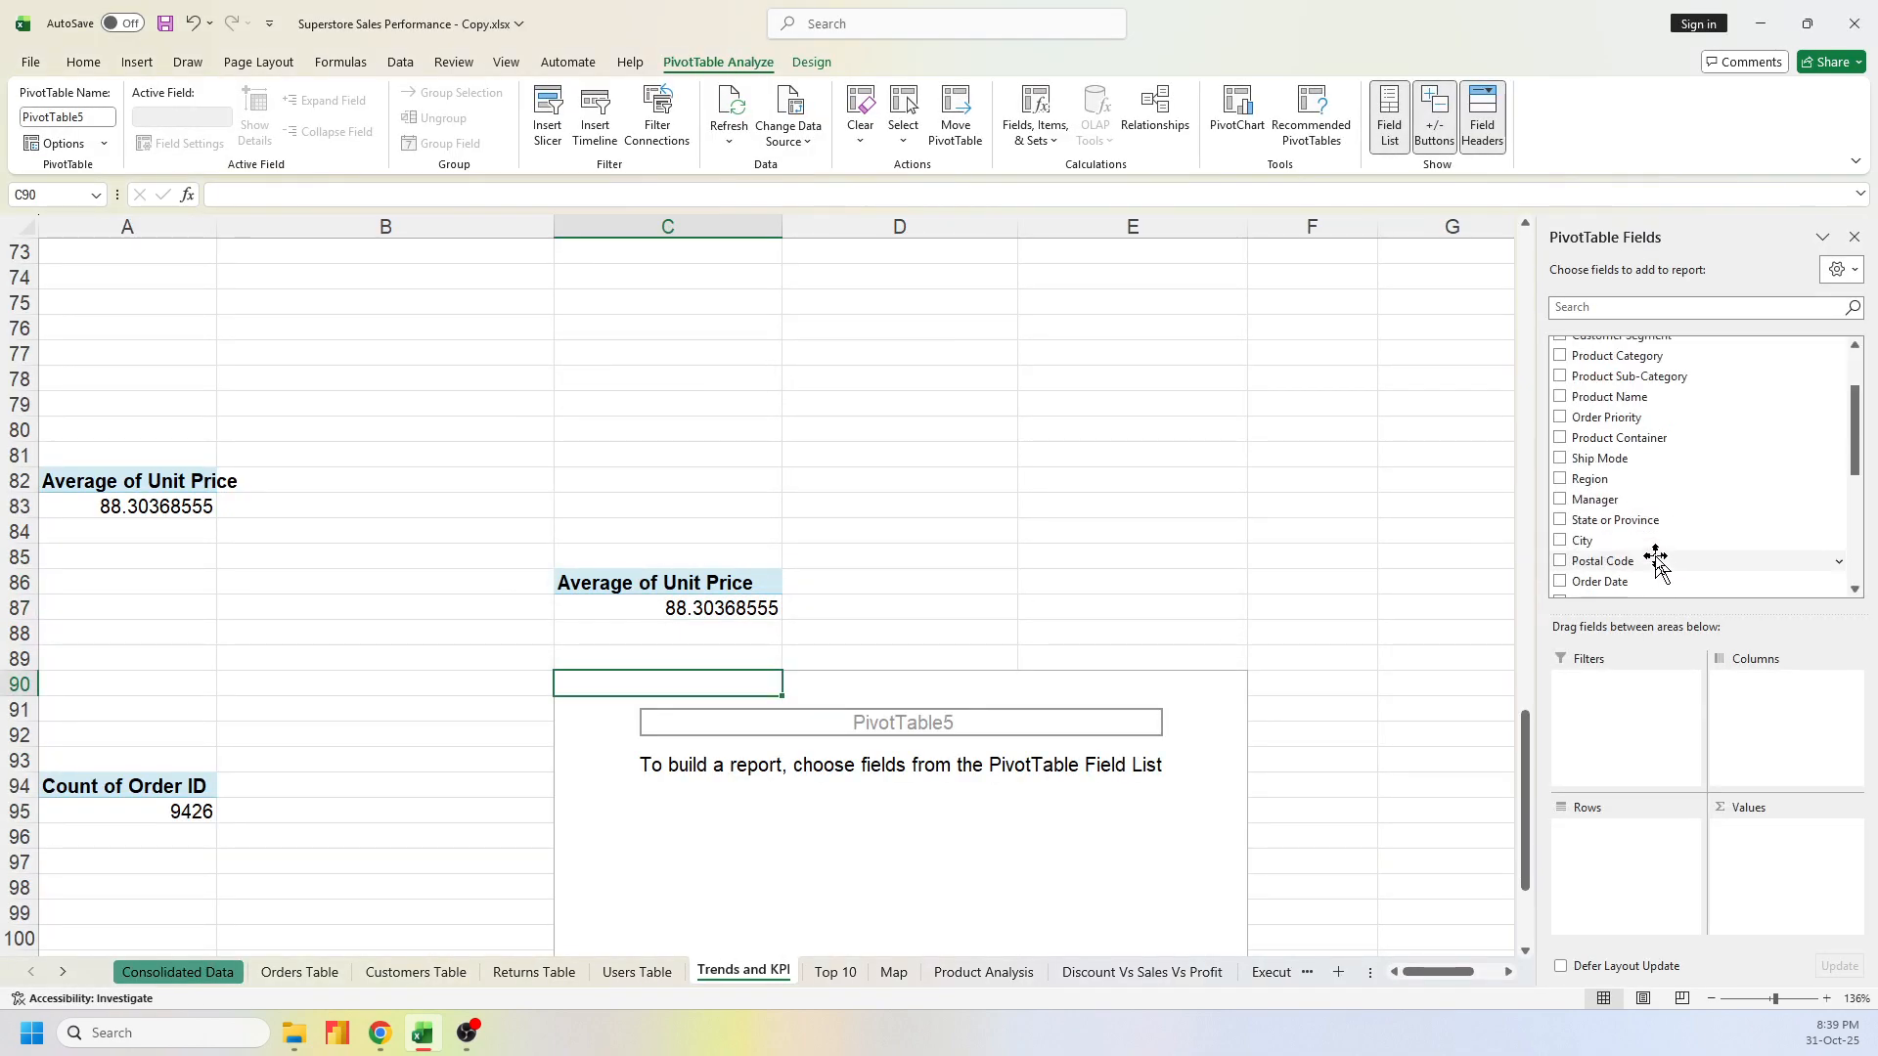
scroll(1658, 565, "down", 3)
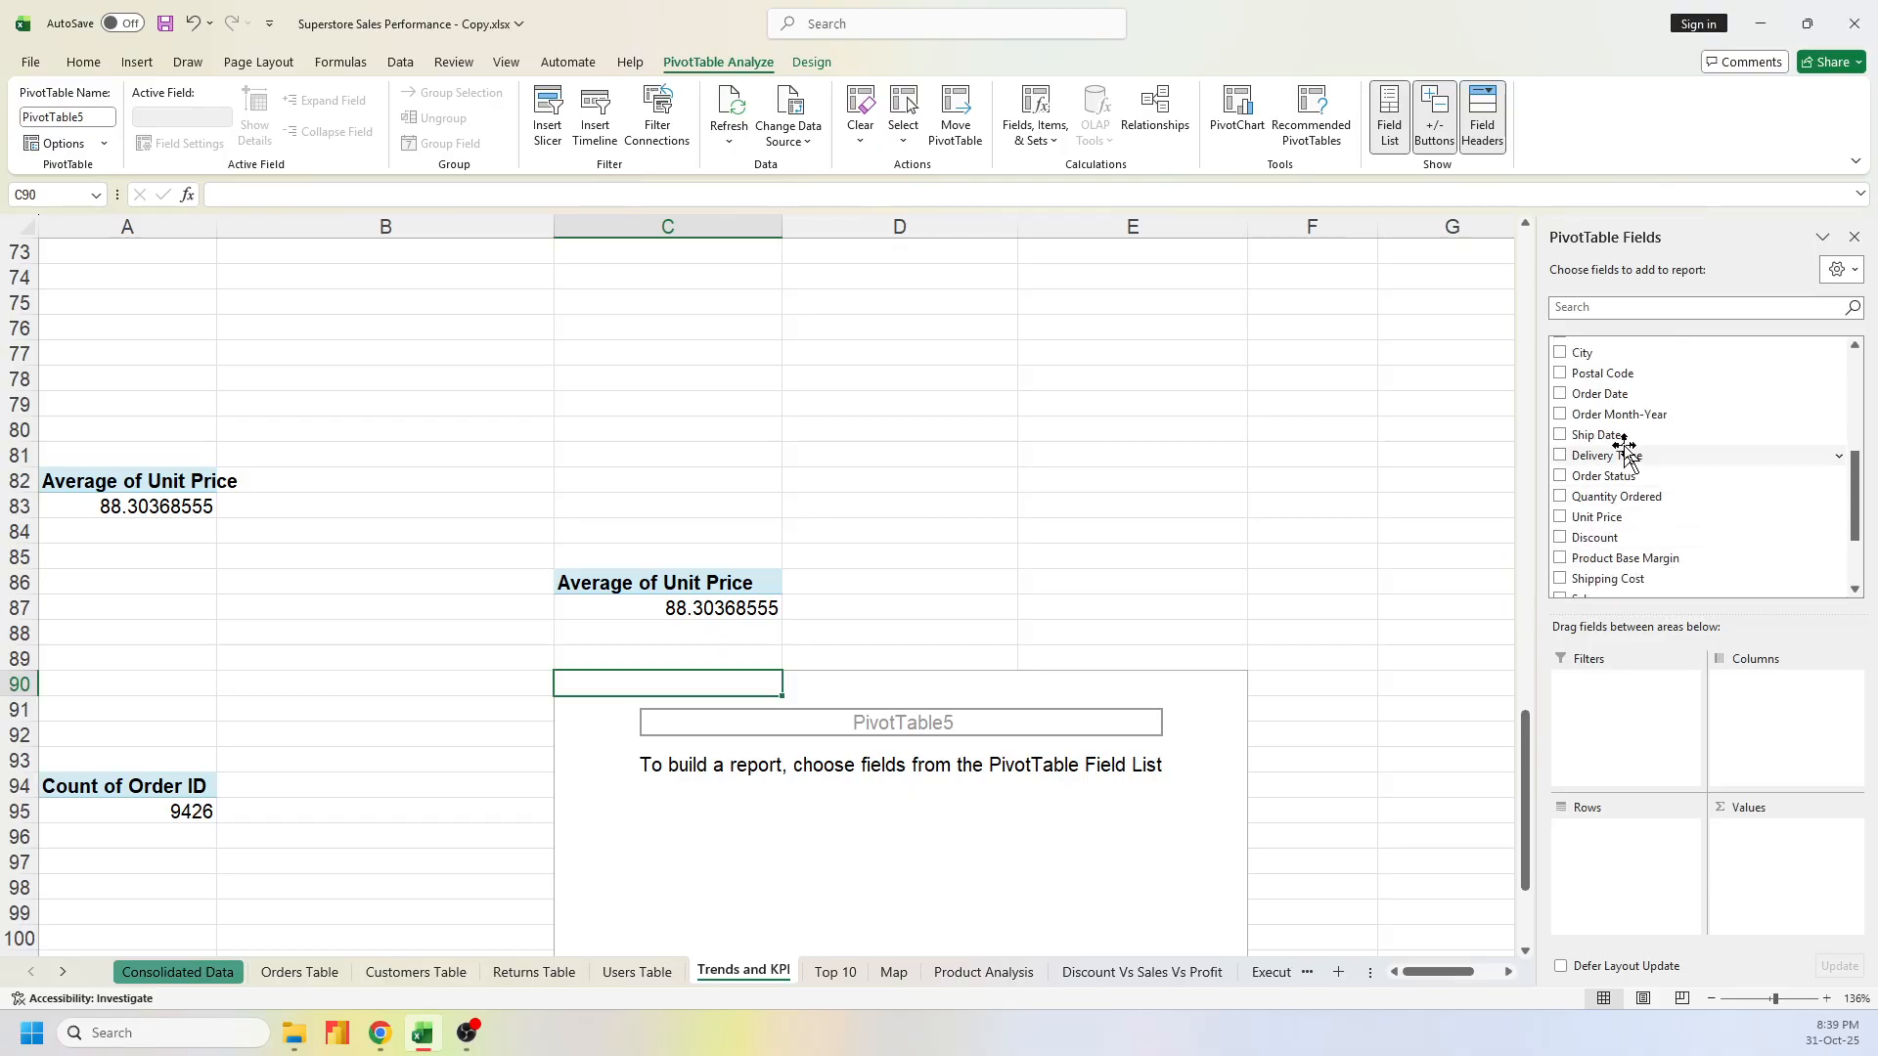
scroll(1643, 538, "down", 1)
scroll(1639, 518, "up", 2)
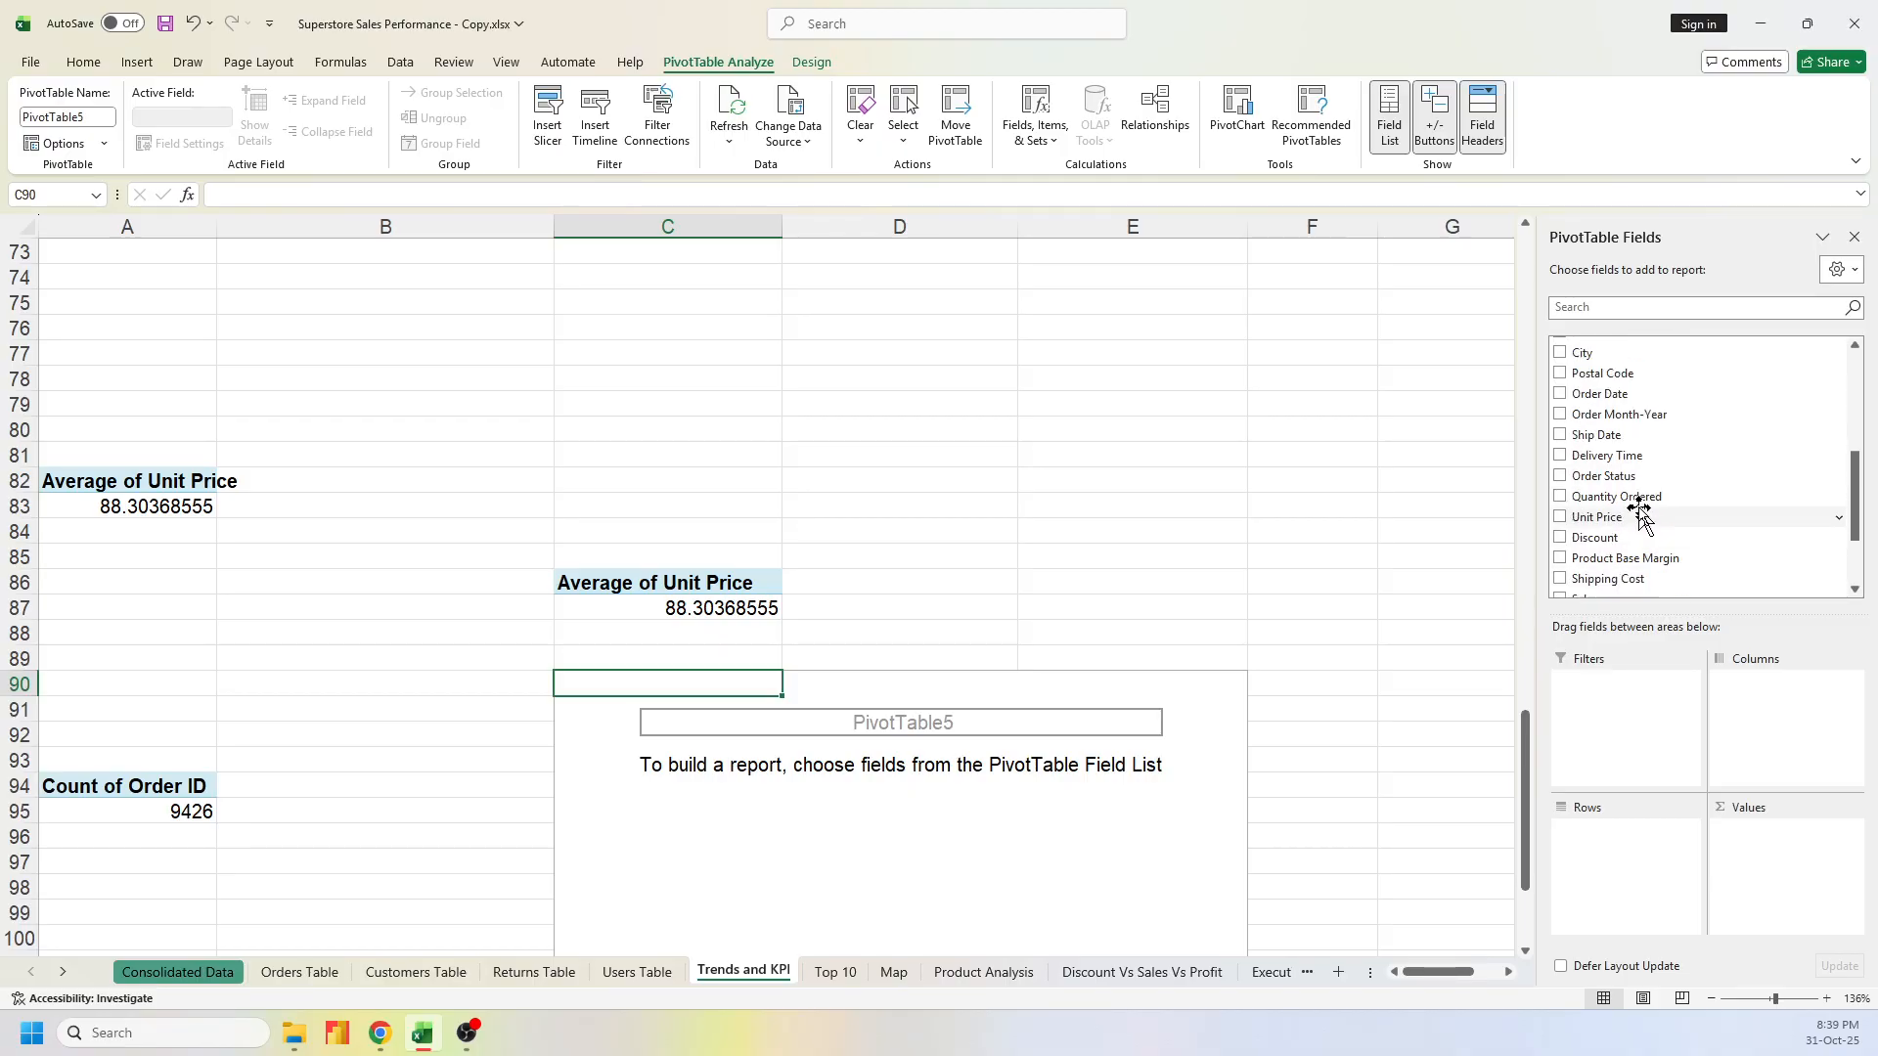
scroll(1635, 401, "up", 3)
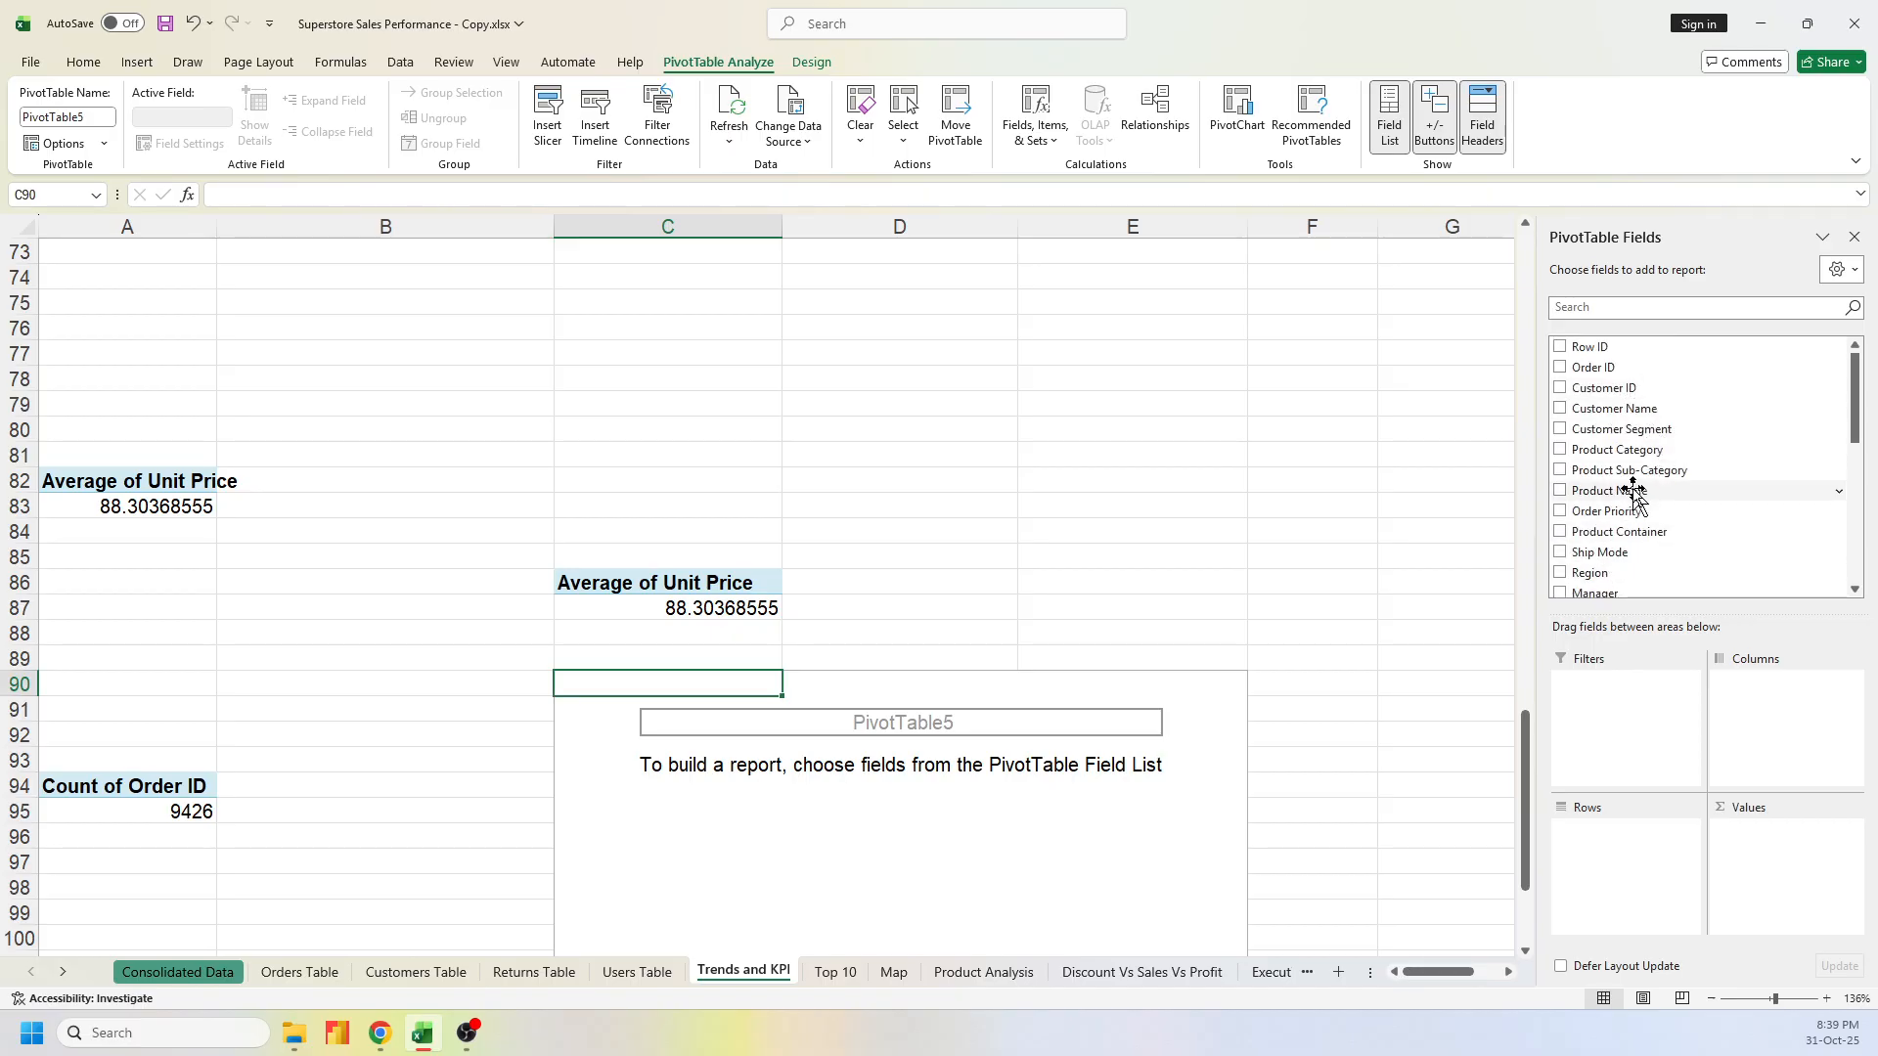
scroll(1633, 494, "down", 3)
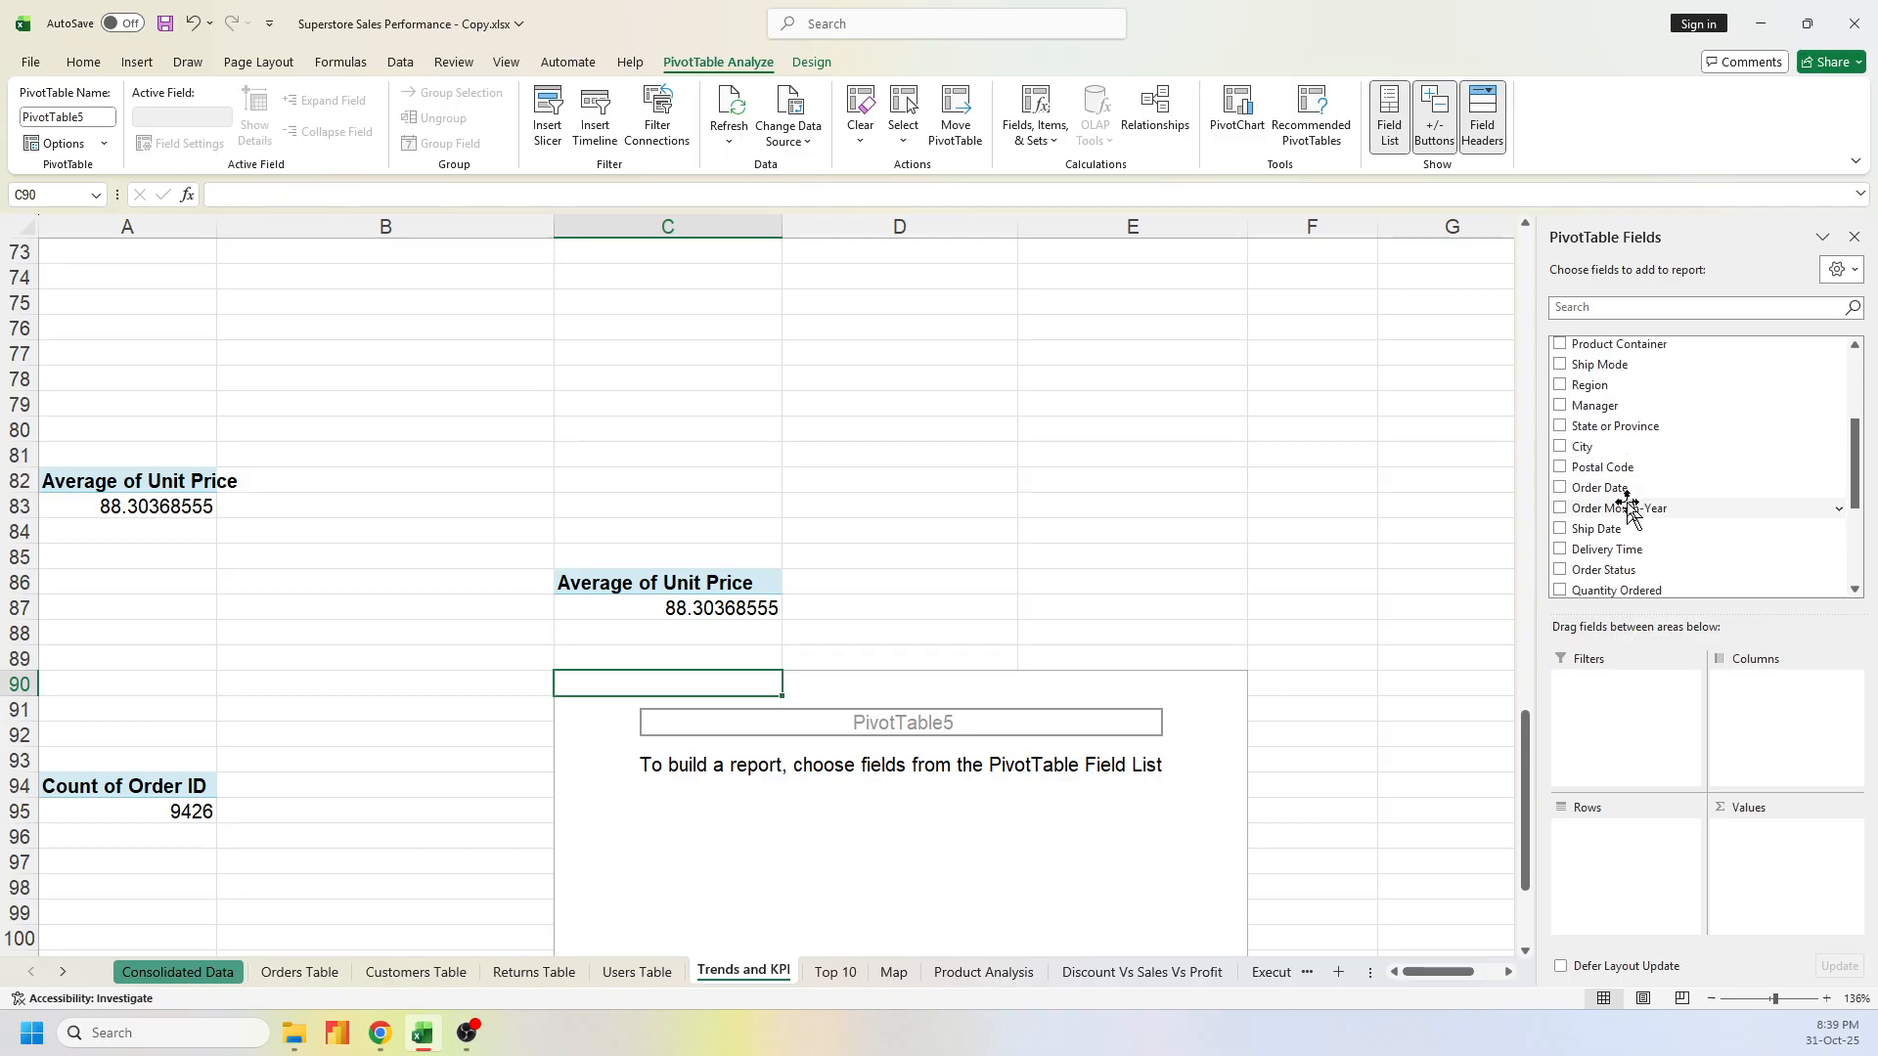
scroll(1630, 499, "down", 2)
scroll(1628, 504, "down", 2)
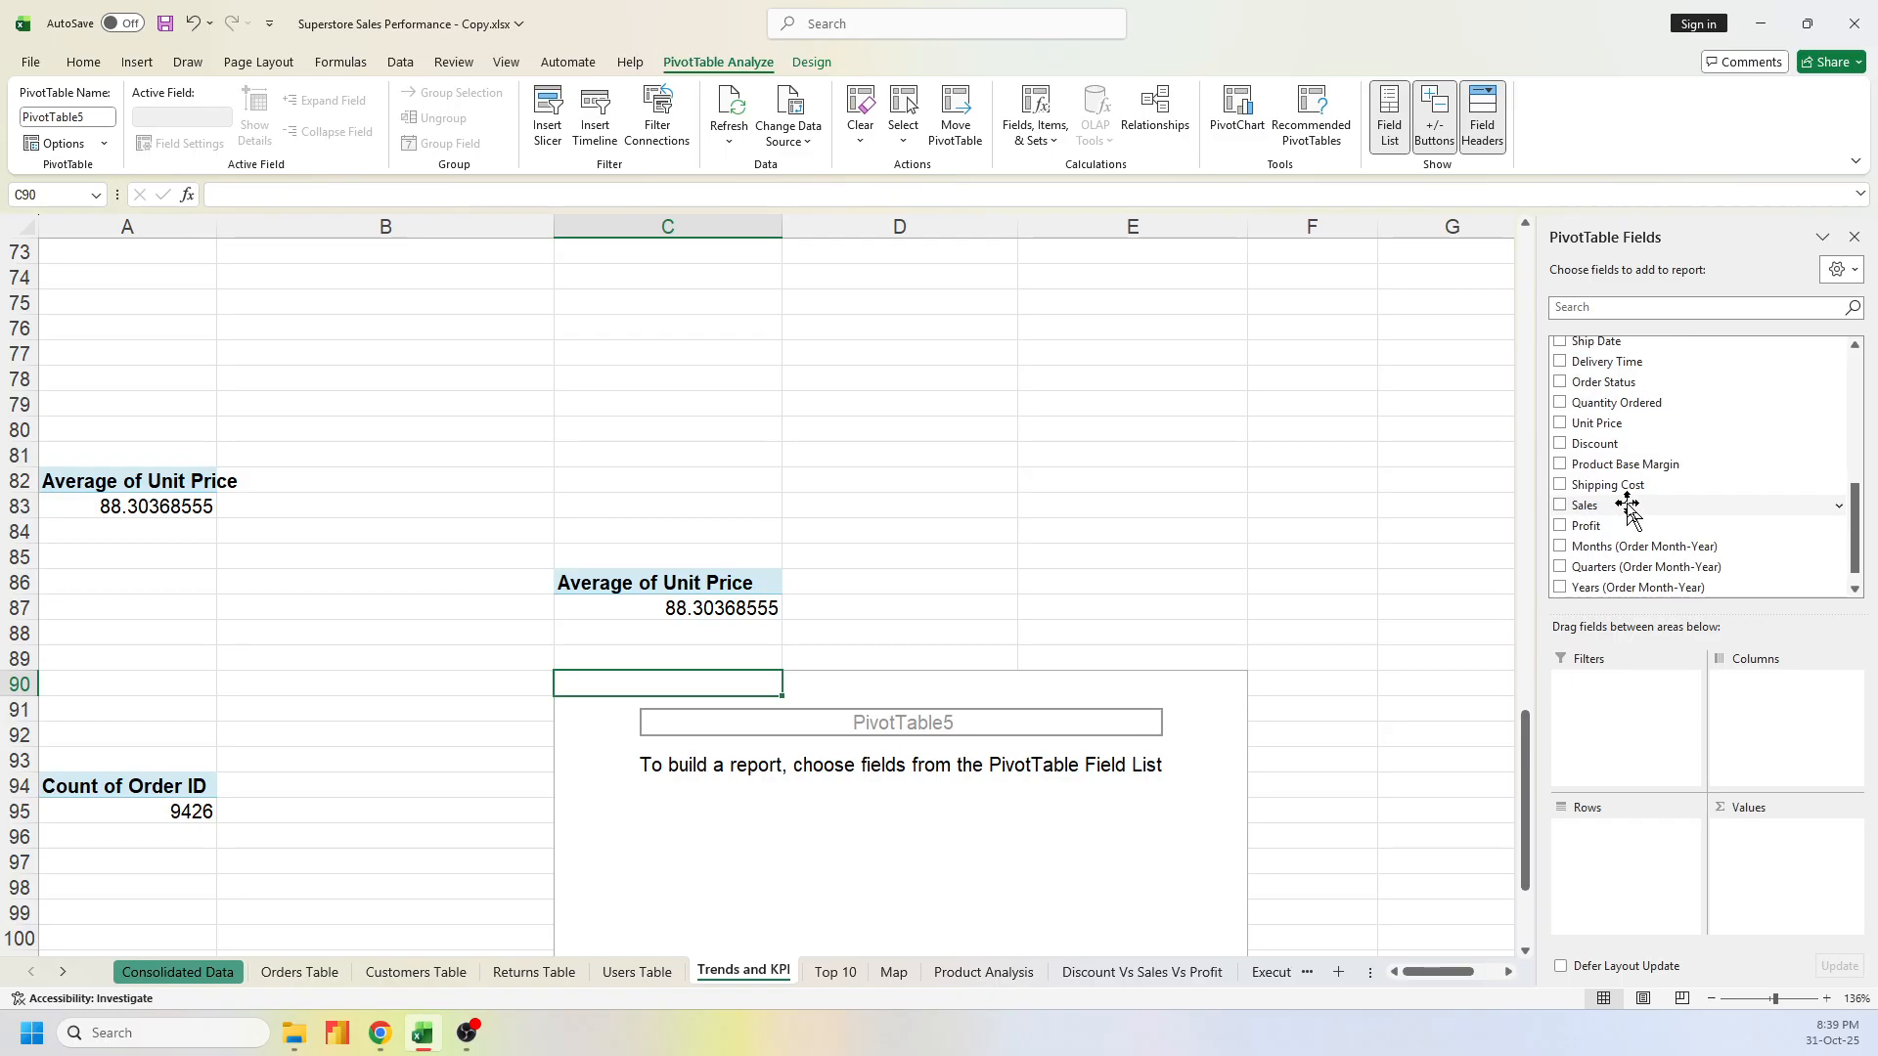
scroll(1660, 533, "down", 1)
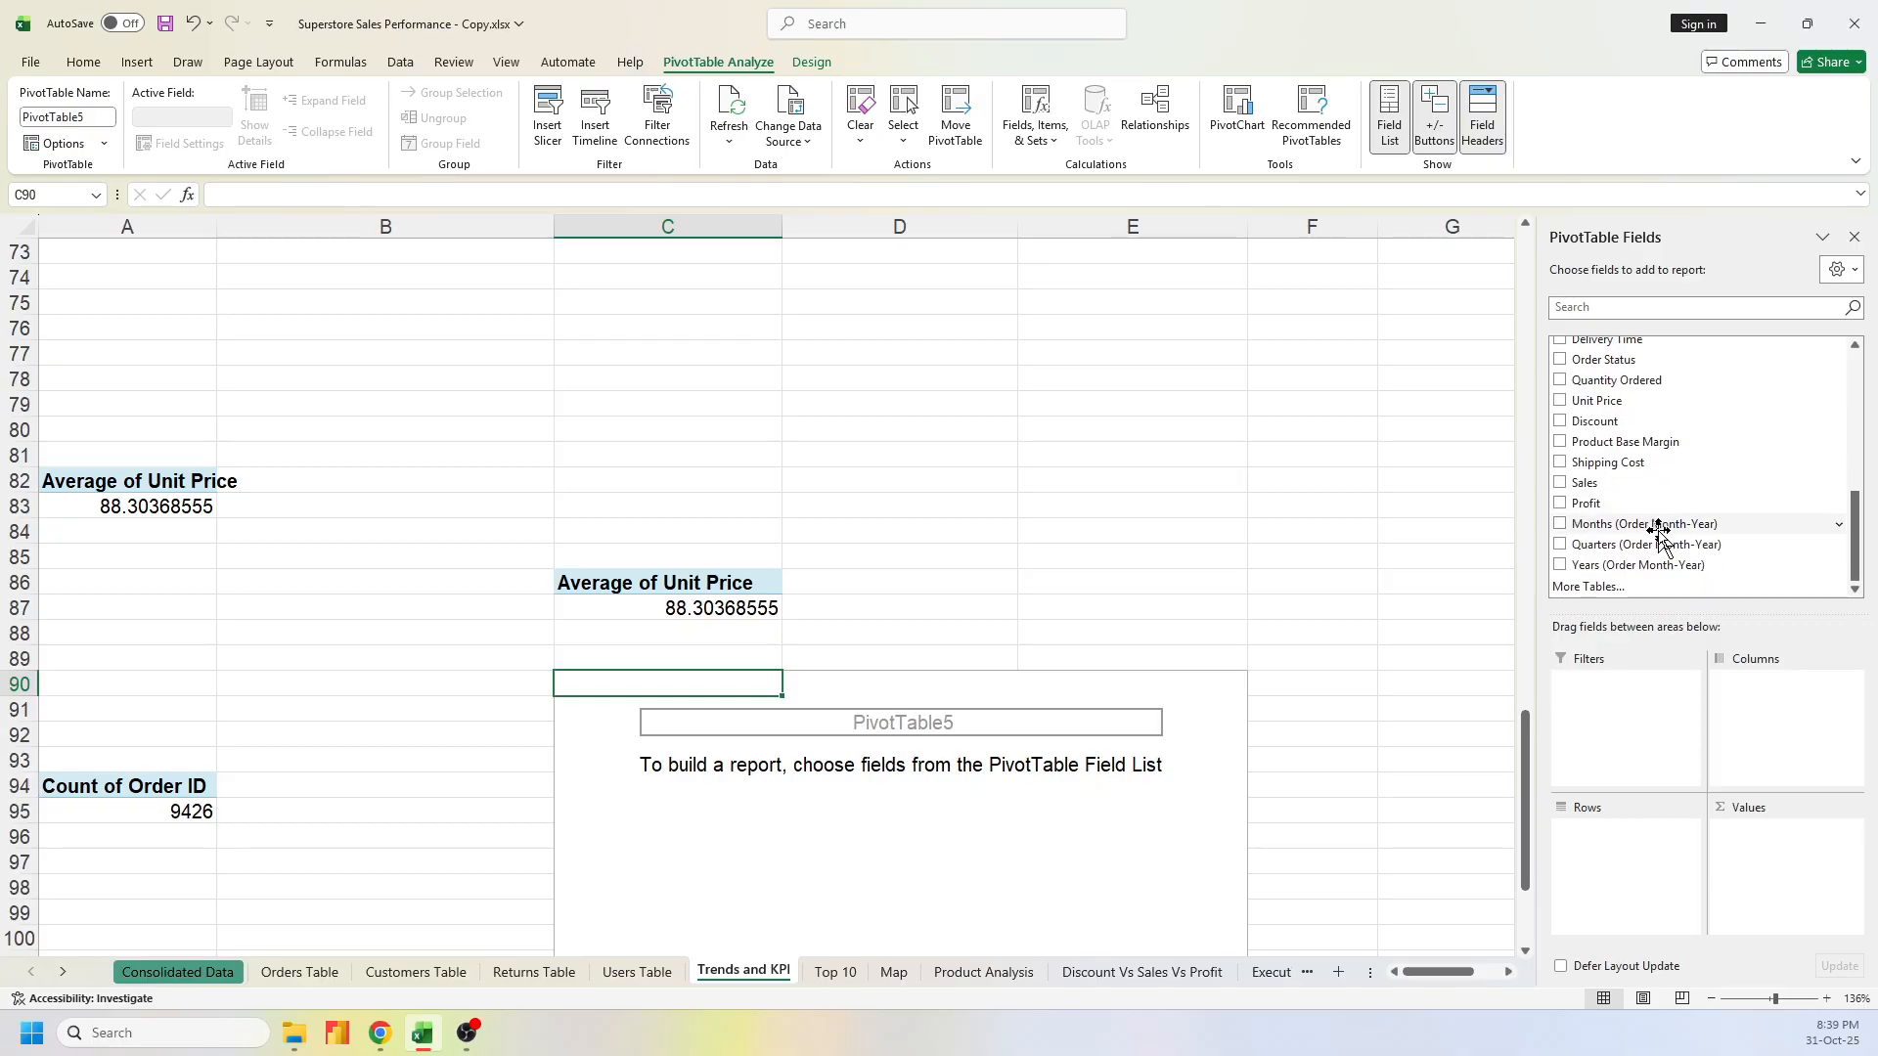
Add Delivery Time to the values of the PivotTable at C90 and summarize it by Average
left_click(1636, 309)
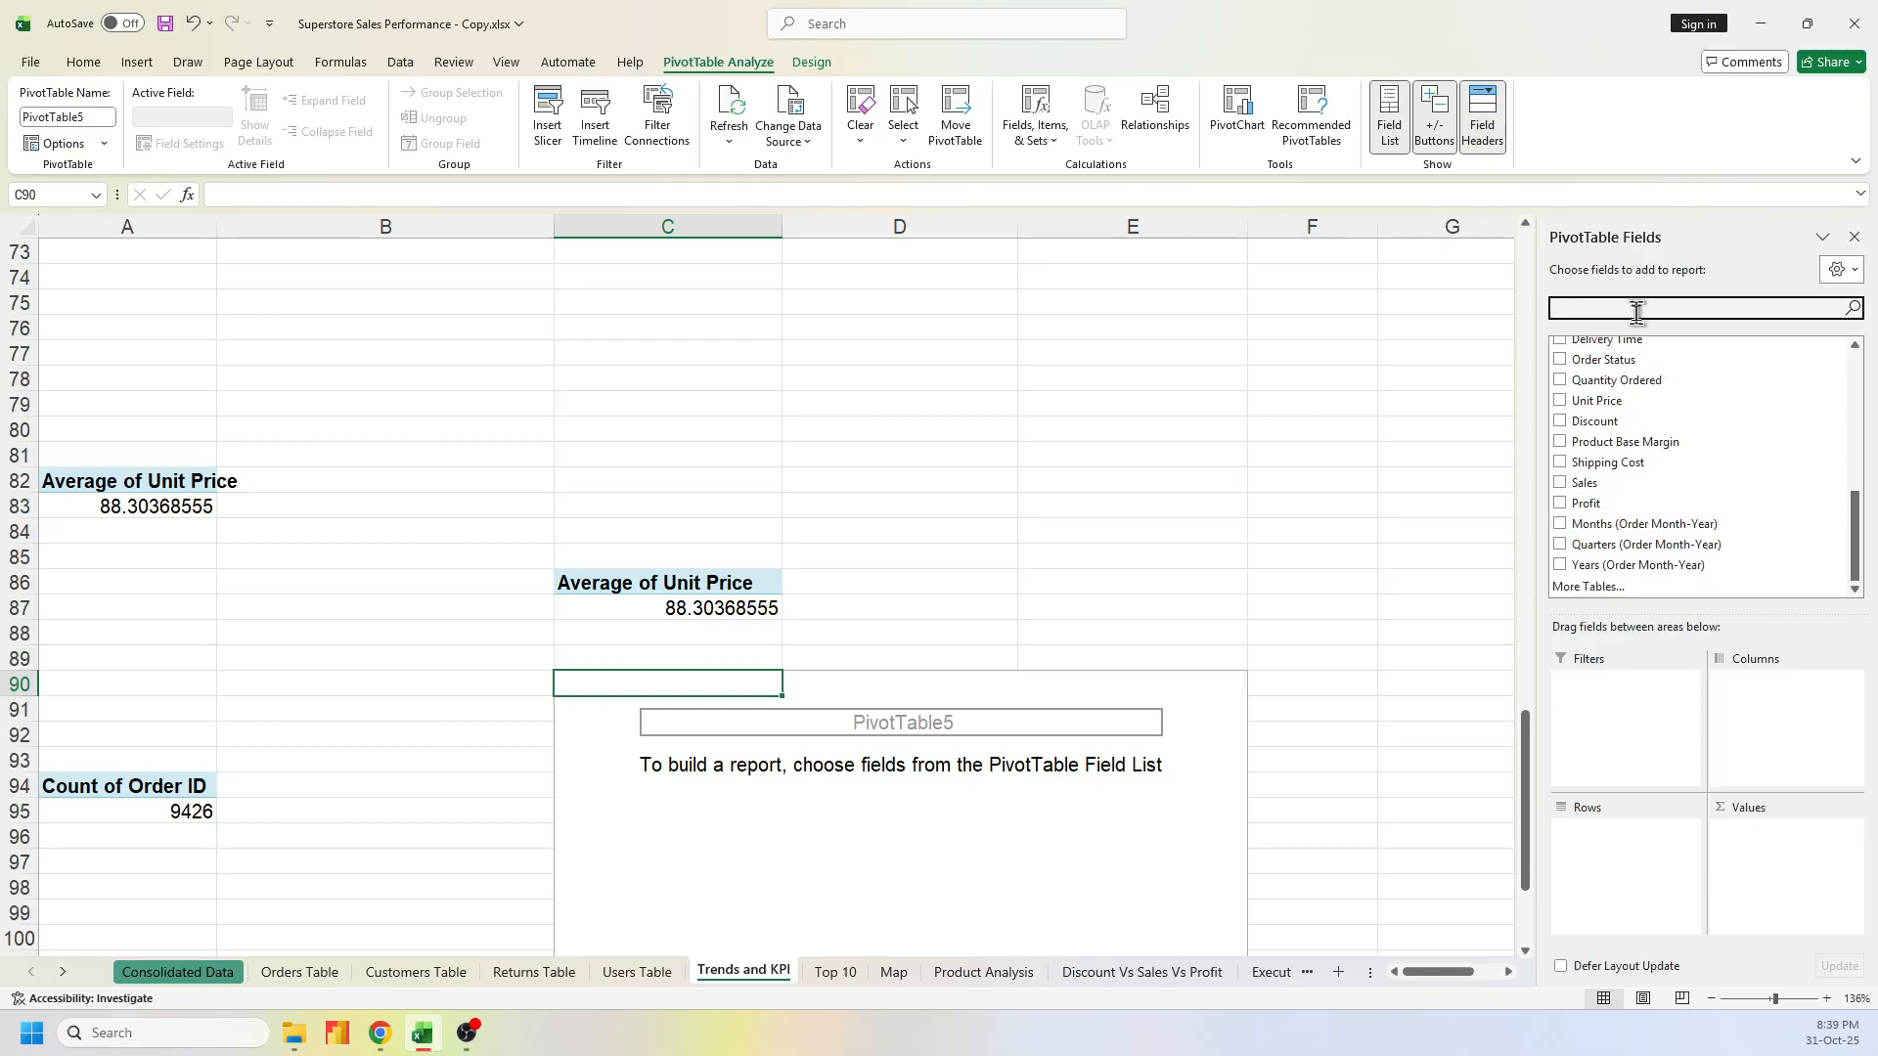
left_click_drag(1639, 373, 1756, 827)
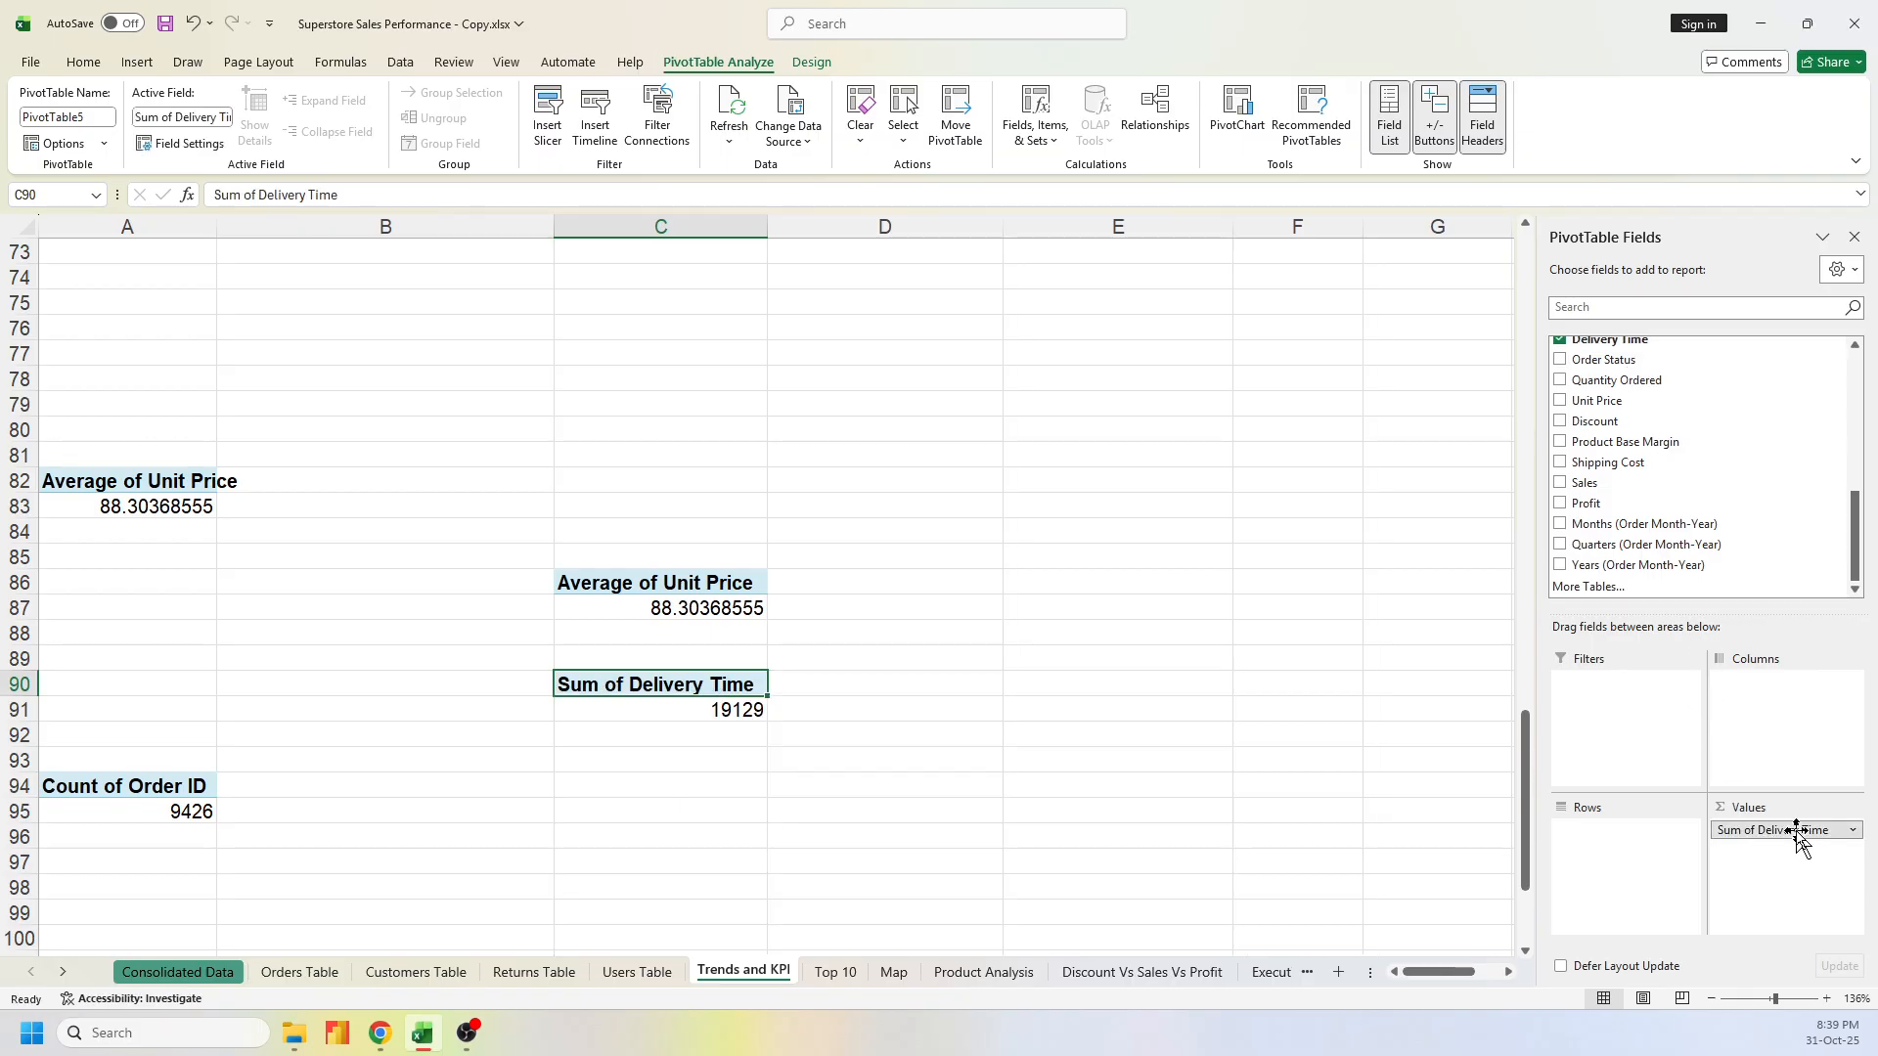
left_click(1791, 841)
left_click(1781, 808)
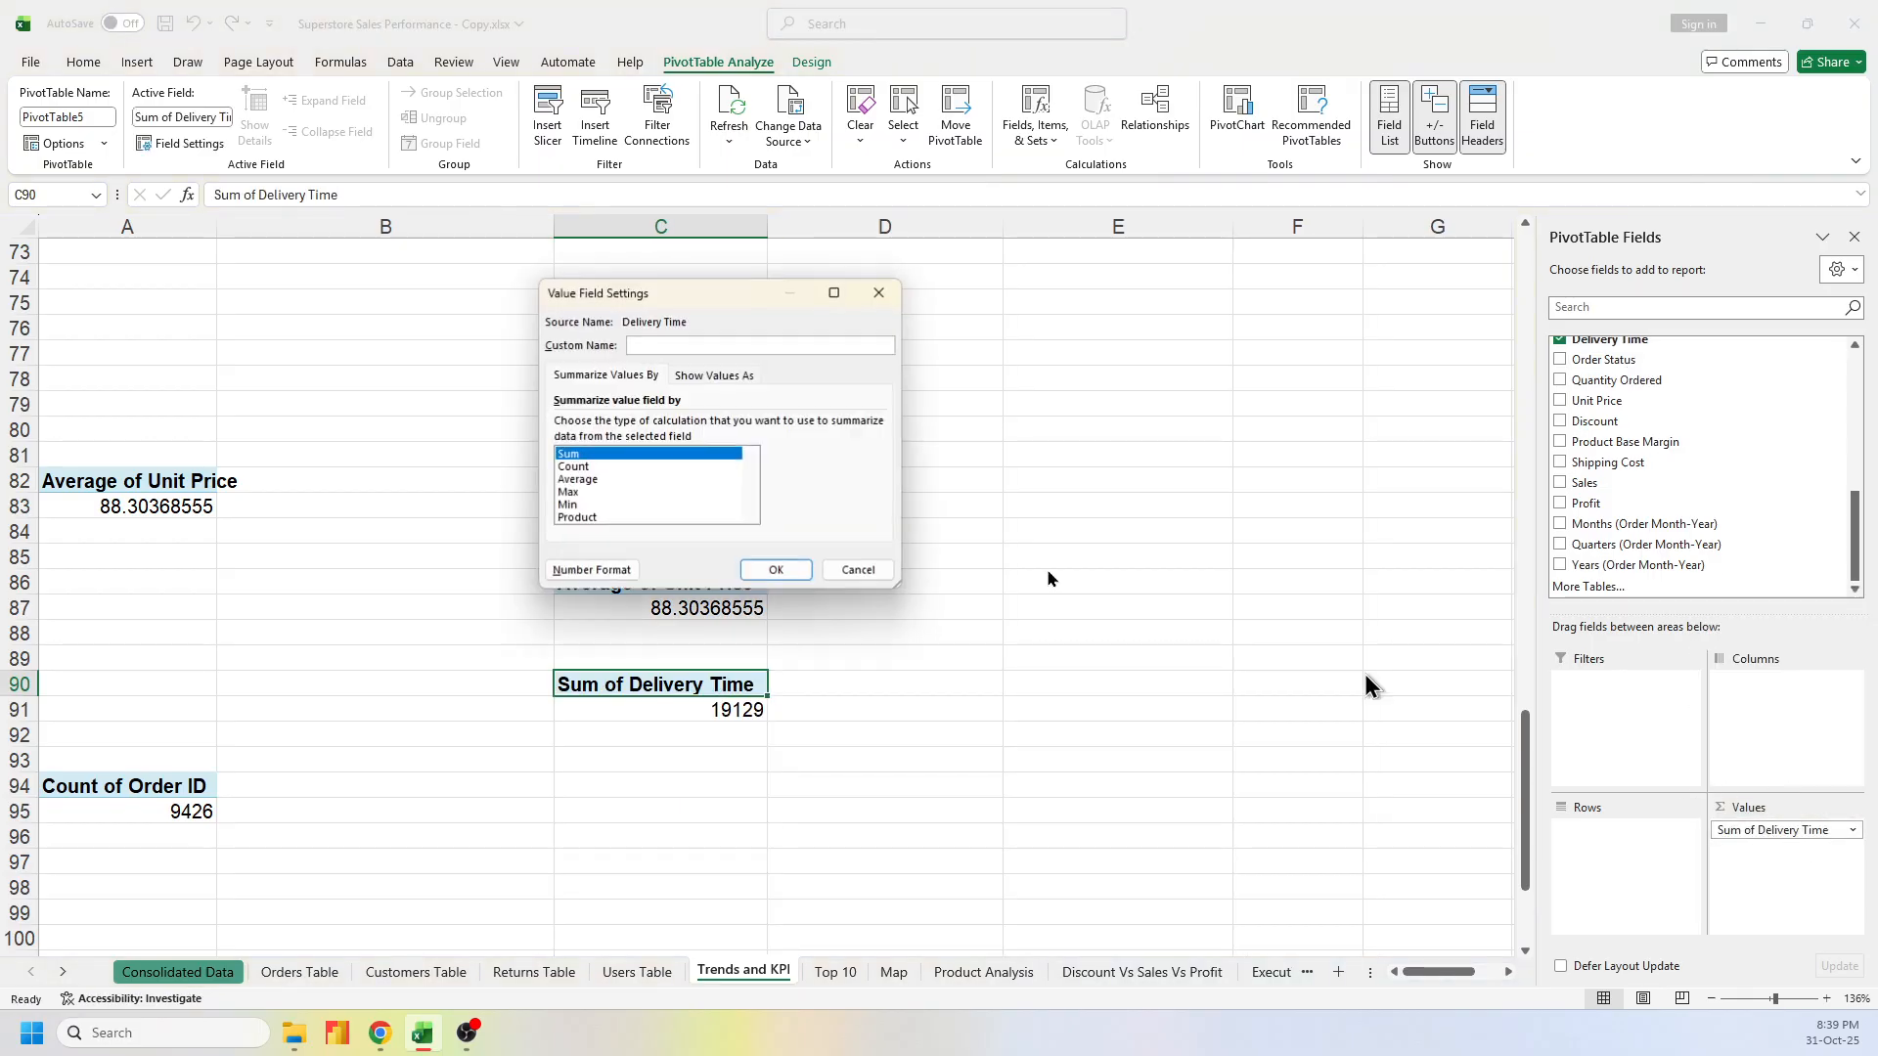
left_click(585, 479)
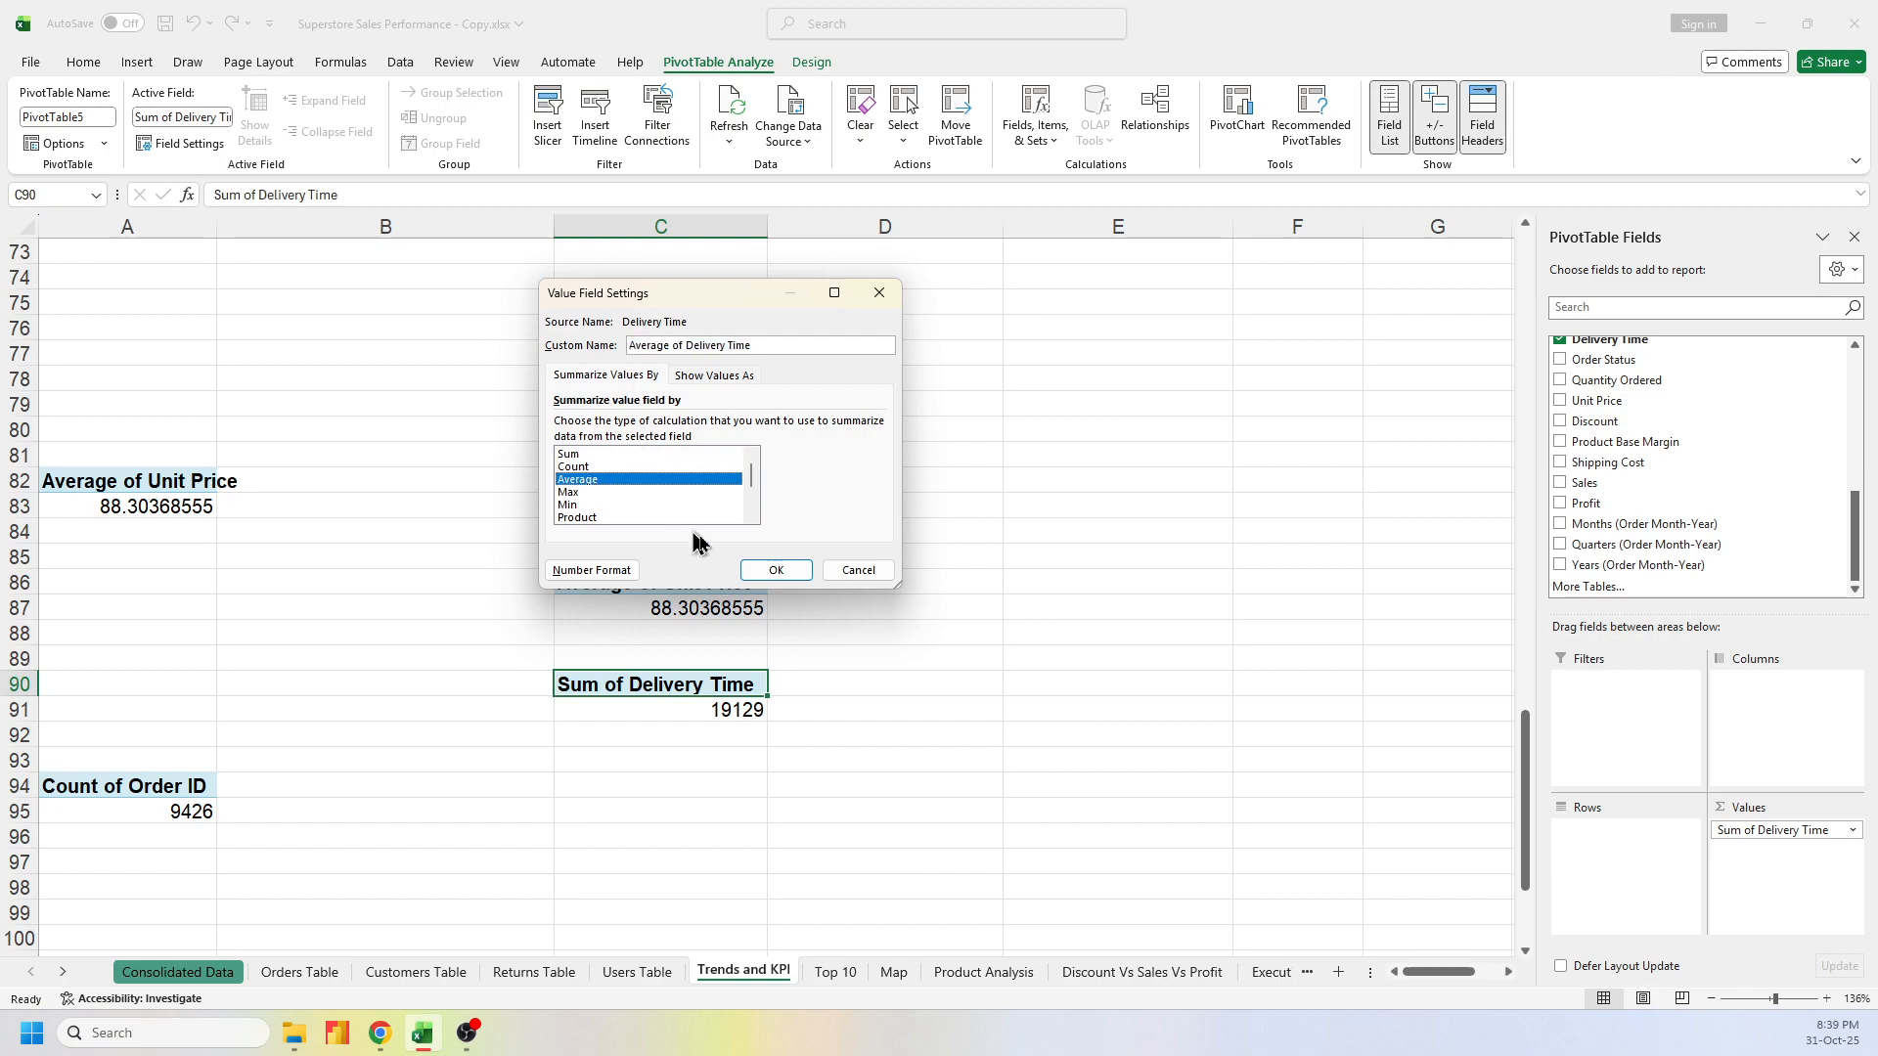
left_click(776, 570)
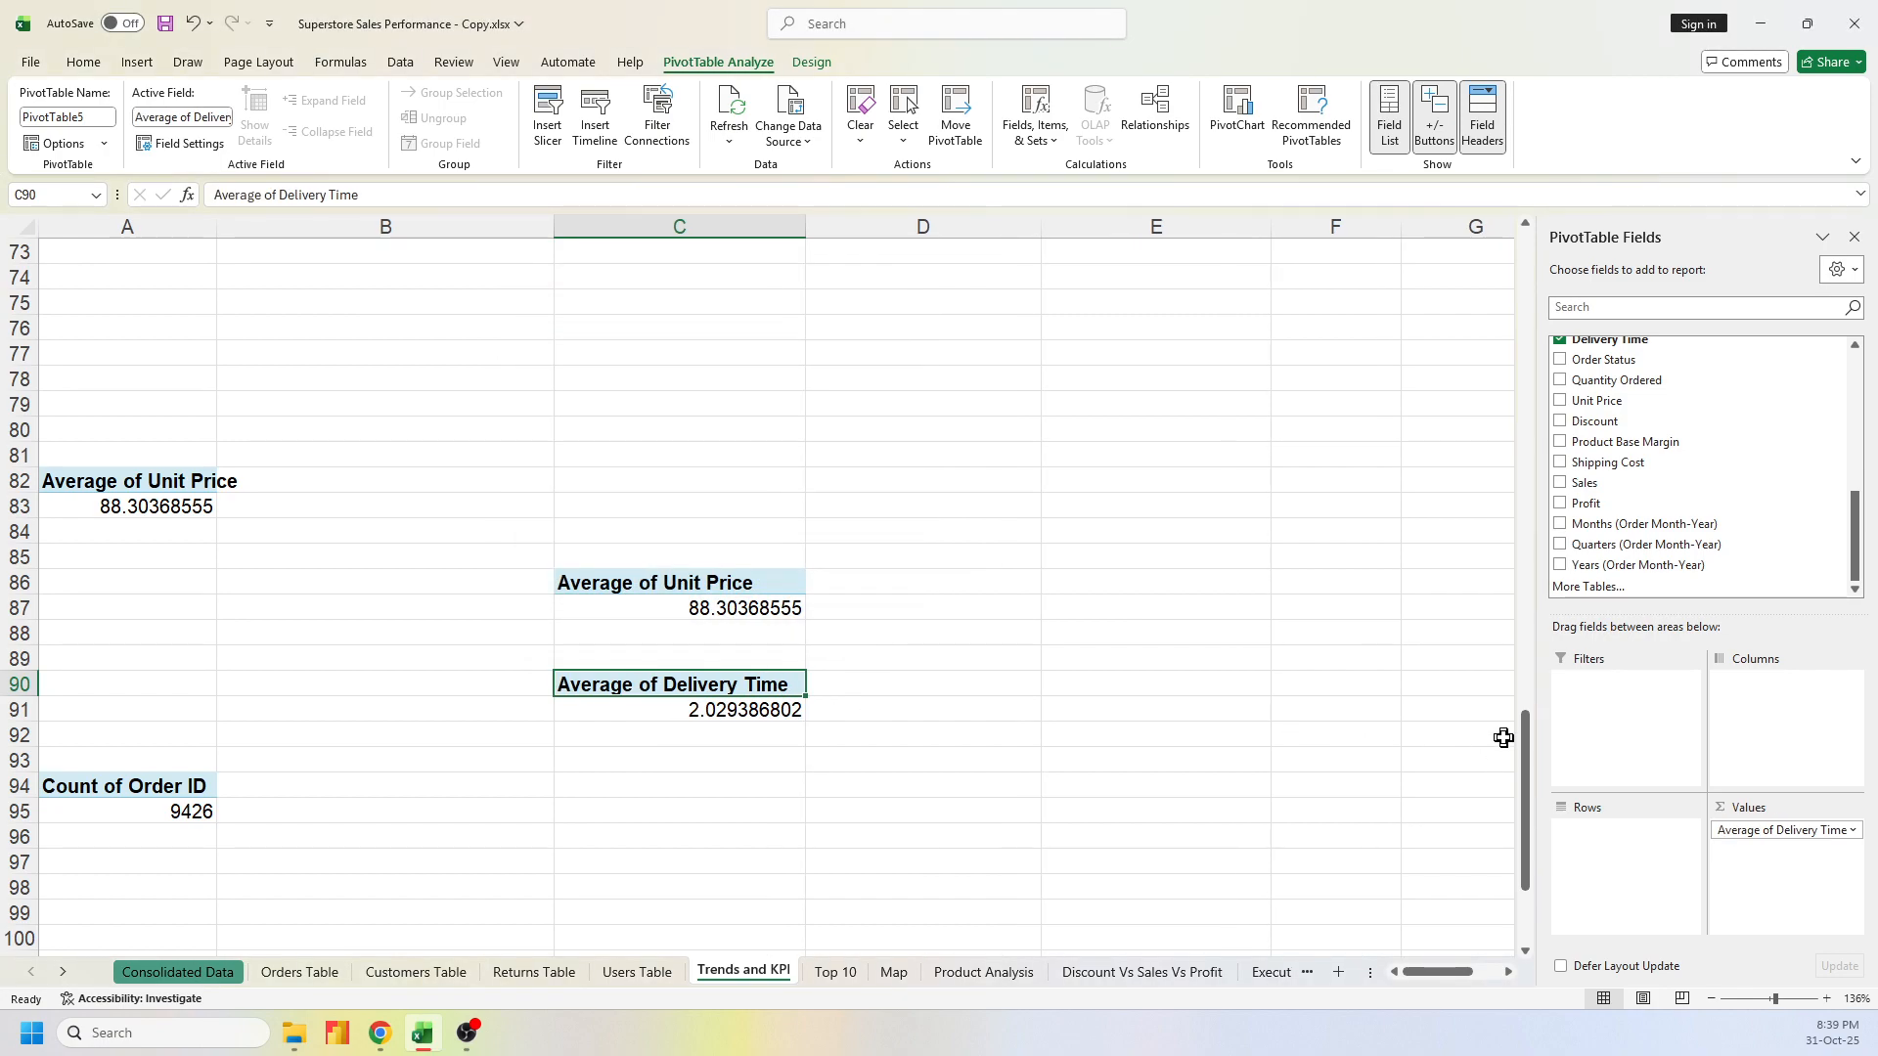
Change the Average Delivery Time value in C2 of the KPI summary row to 2
scroll(1491, 704, "up", 10)
left_click_drag(1526, 620, 1518, 239)
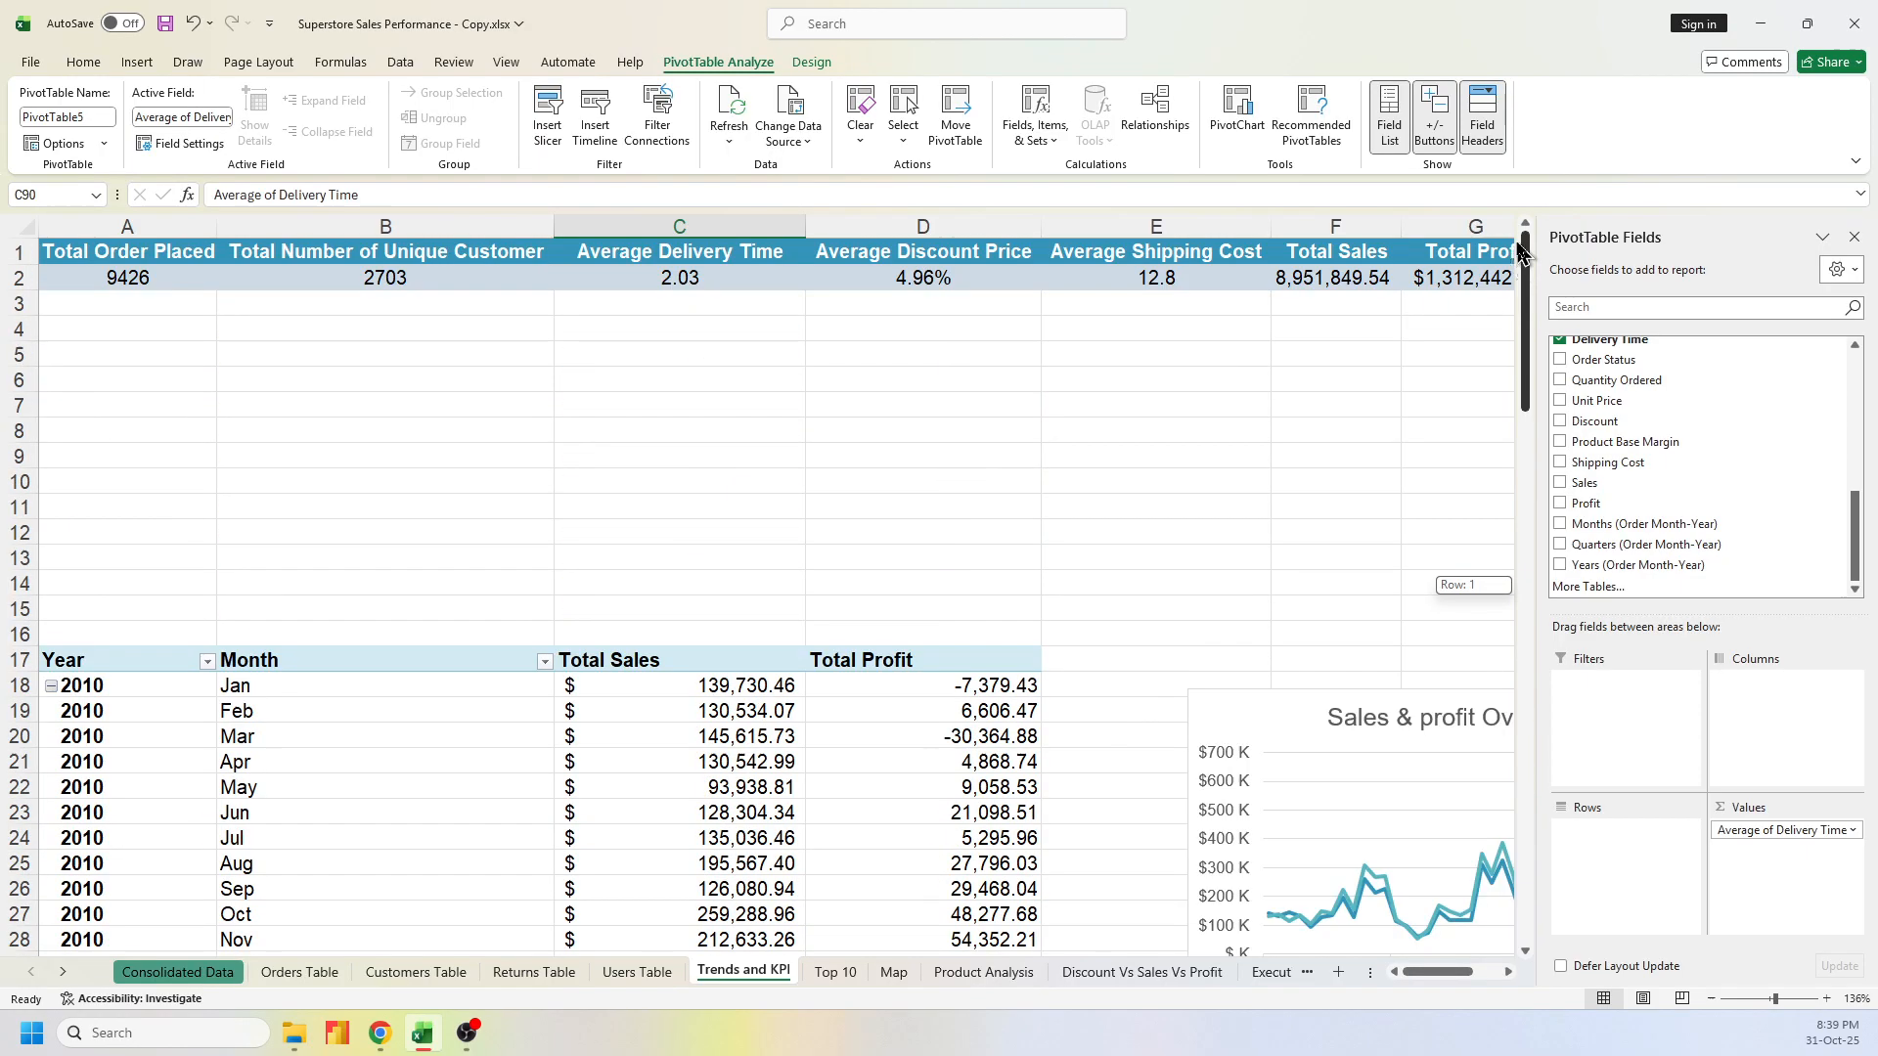
left_click(675, 279)
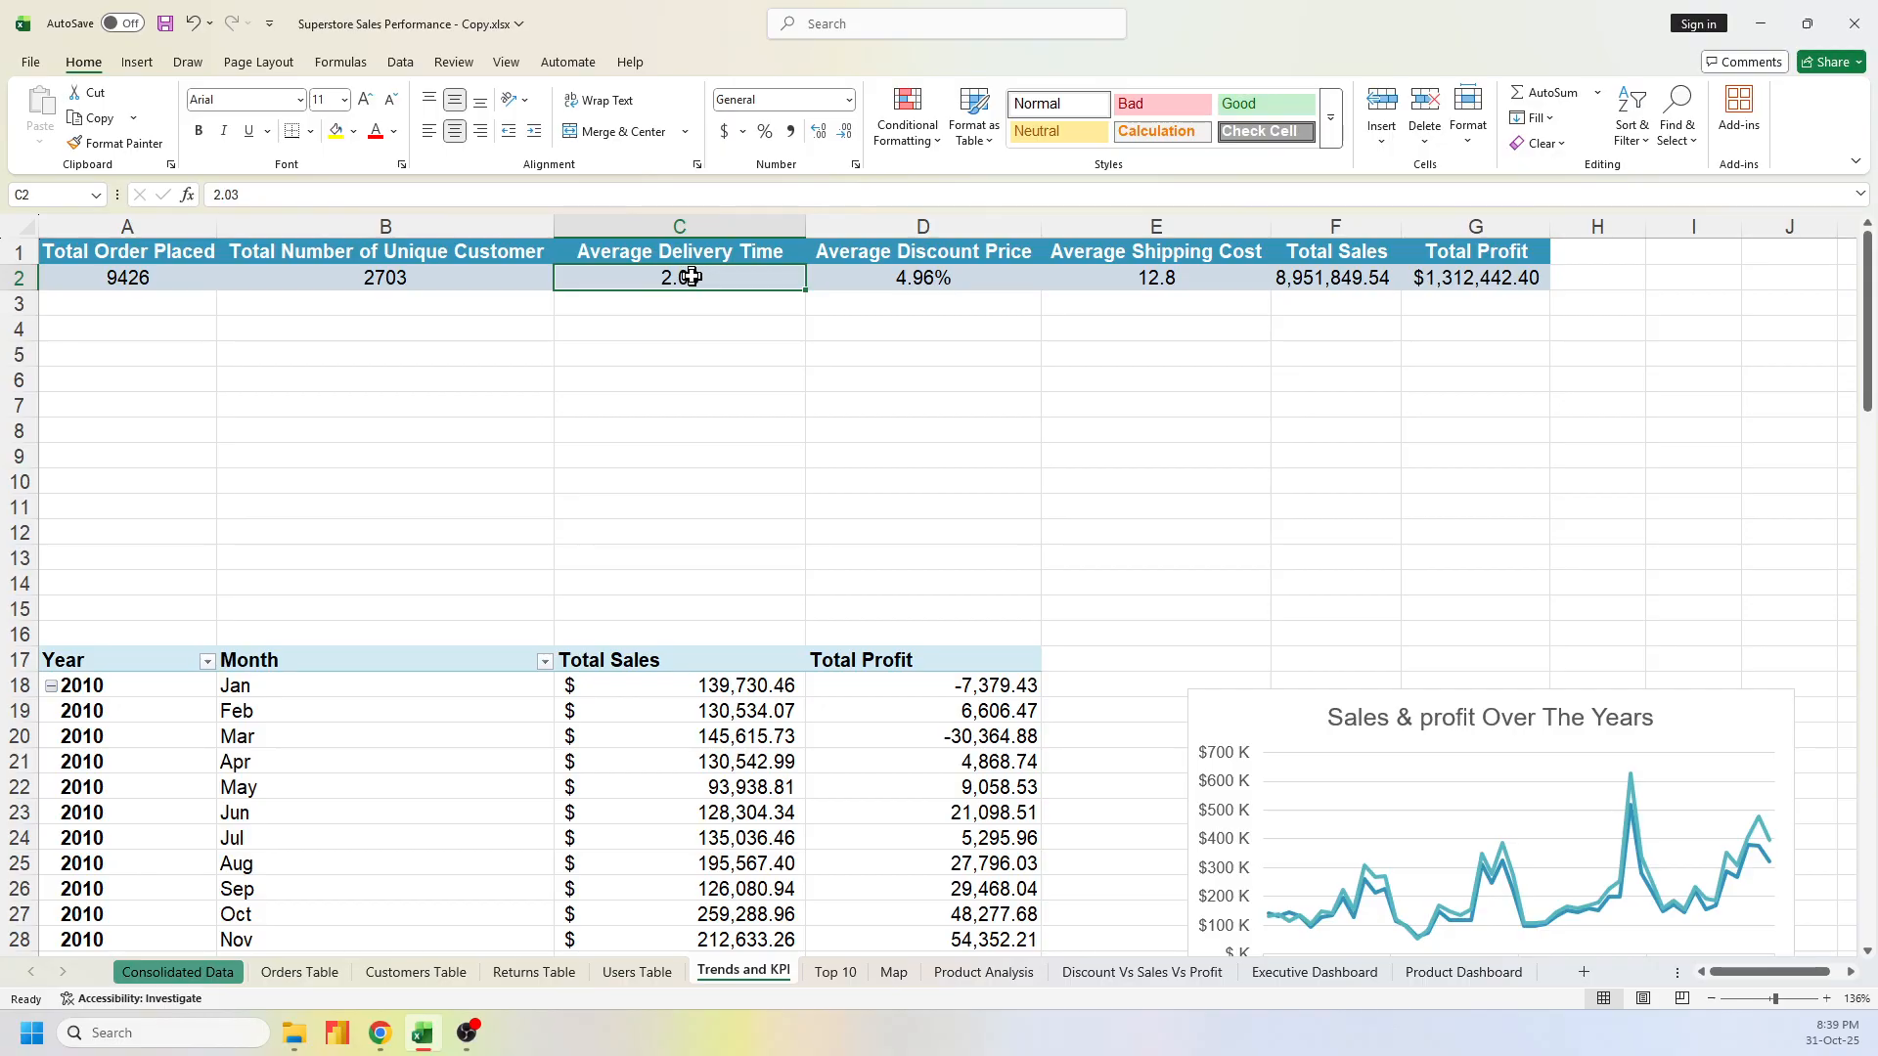
double_click(691, 278)
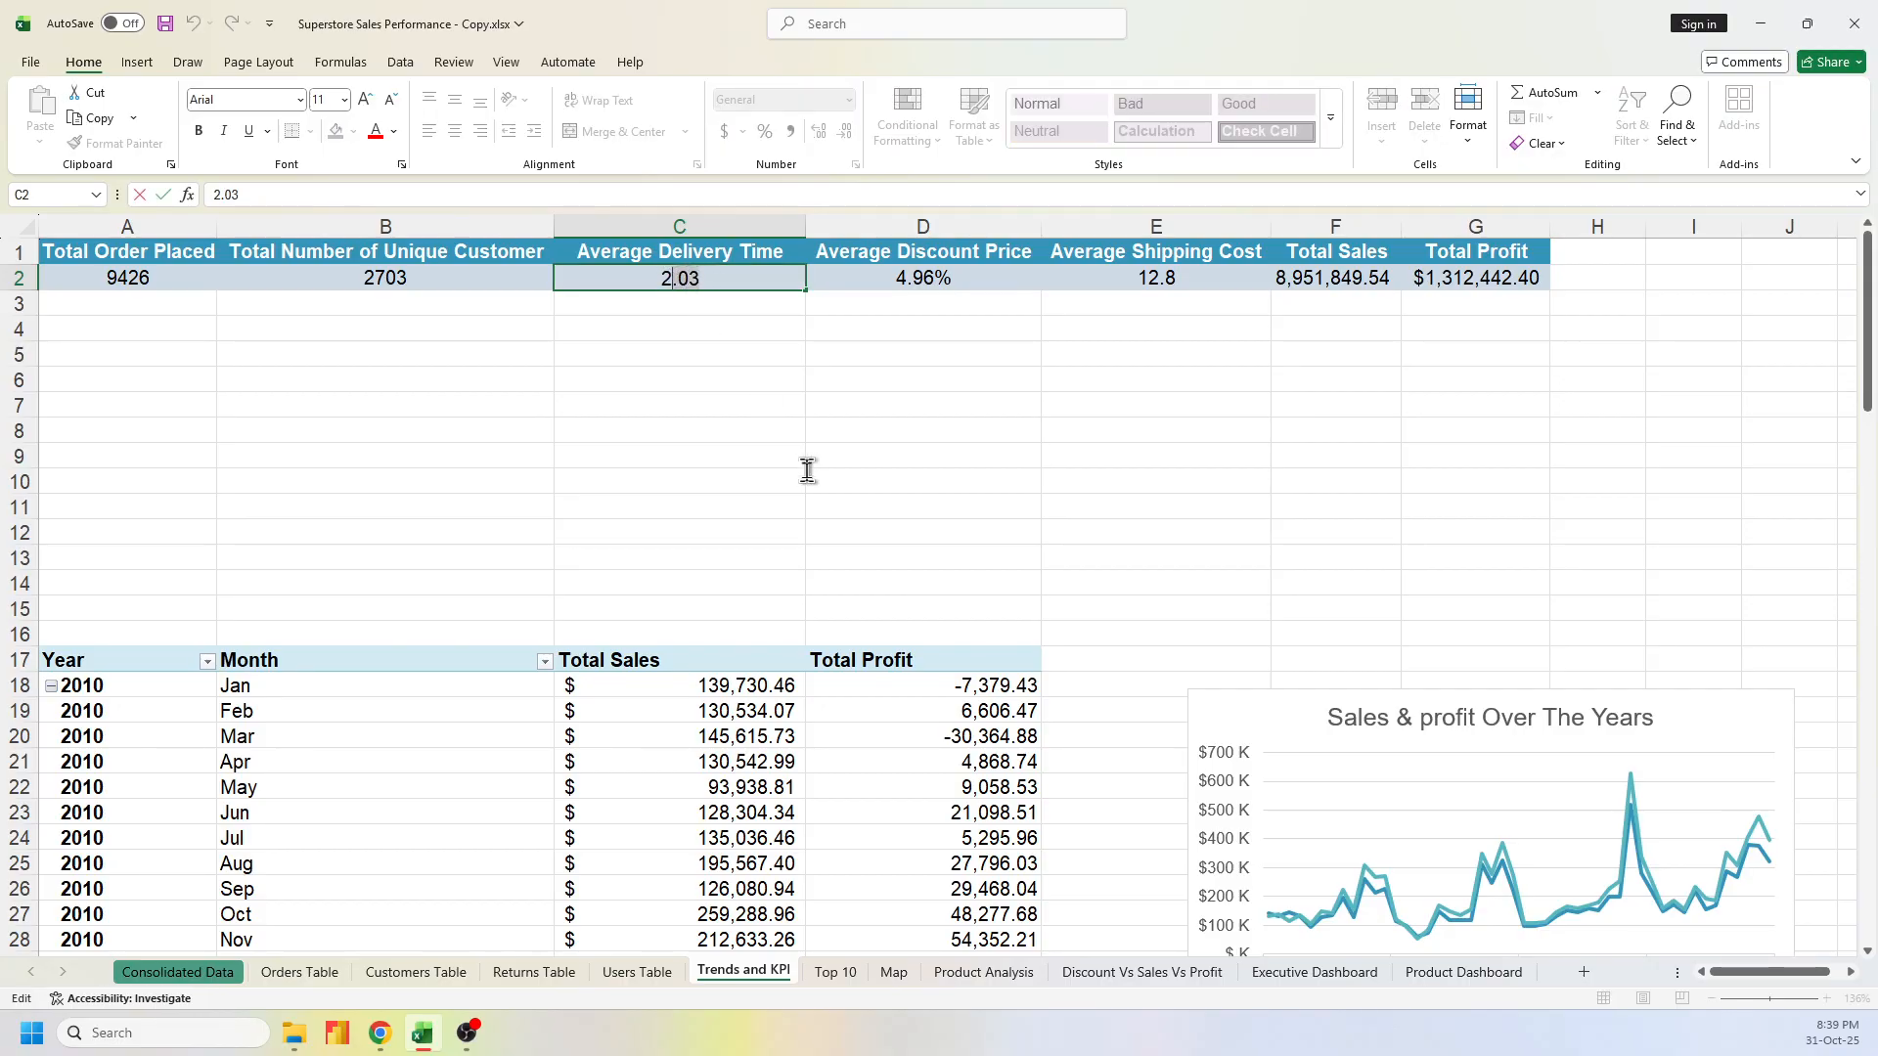
left_click_drag(807, 470, 806, 470)
key("BackSpace")
left_click(719, 503)
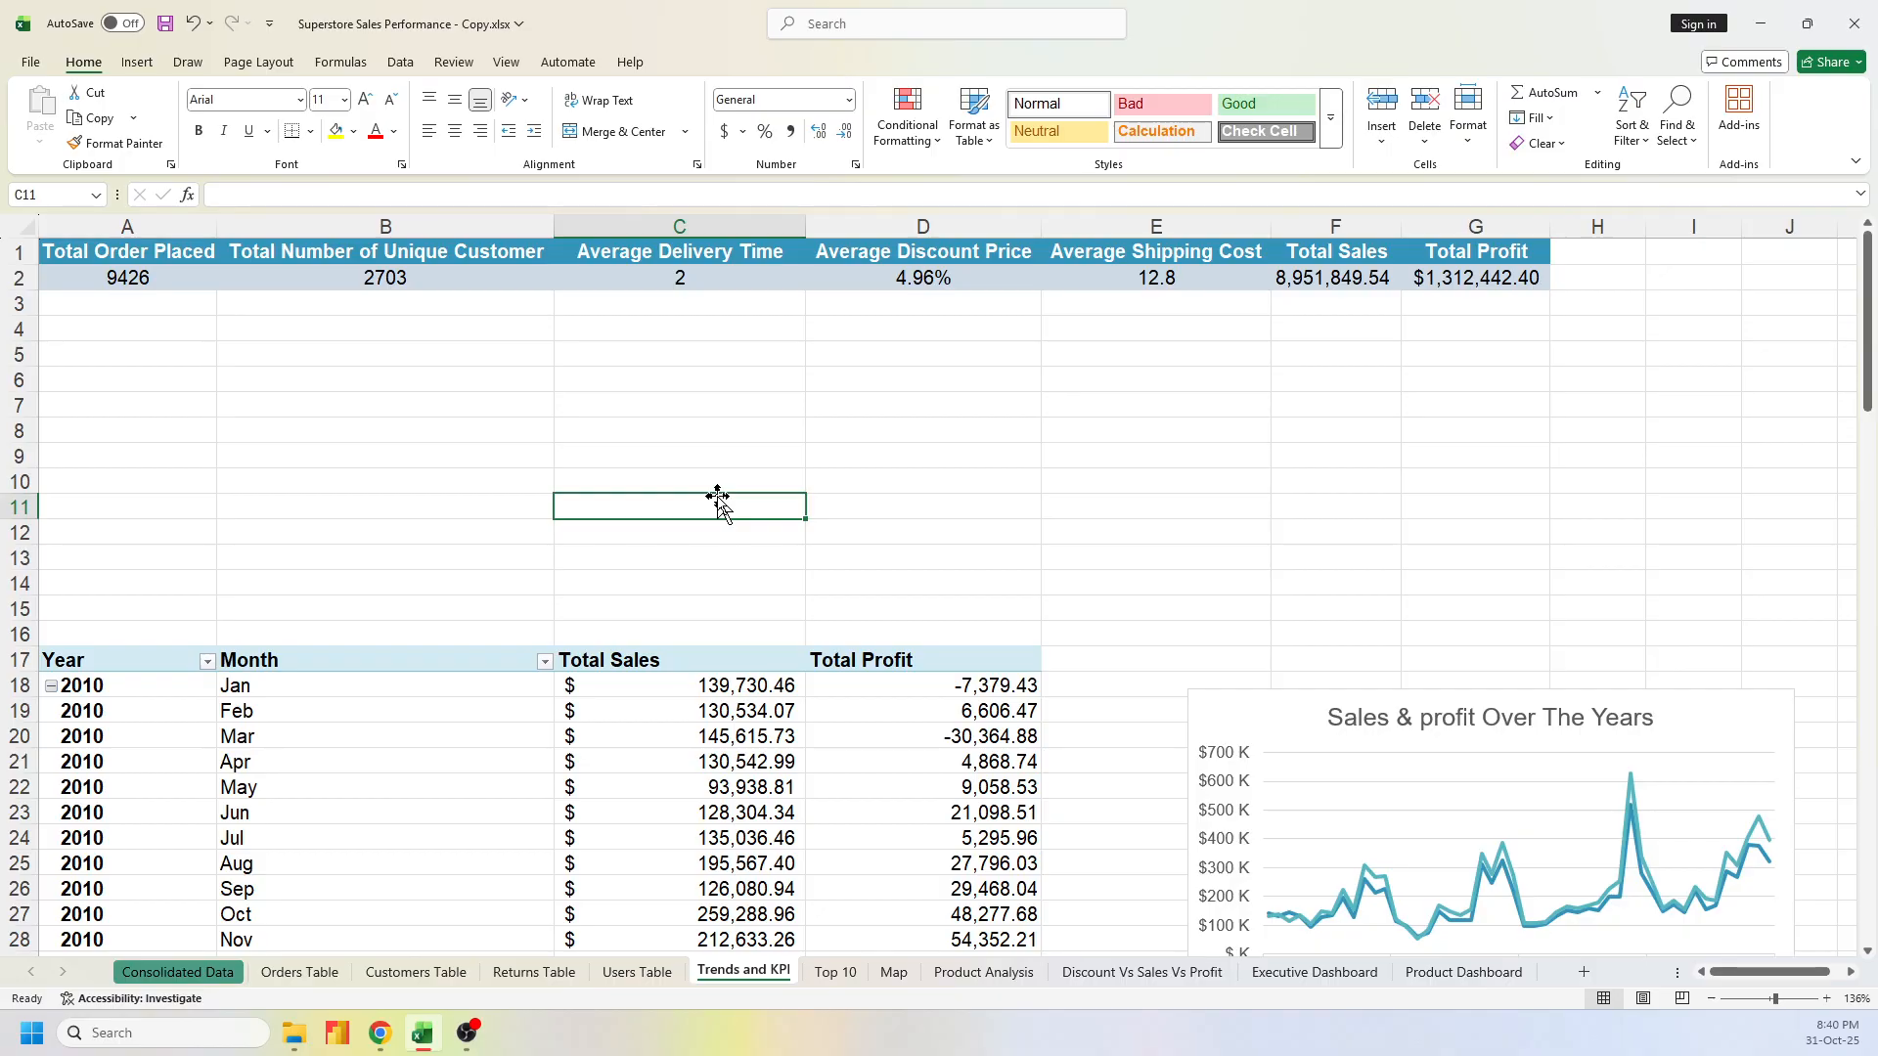
Inspect the fields, analysis options and design options of the Year and Month sales and profit PivotTable at A17
scroll(1261, 743, "down", 10)
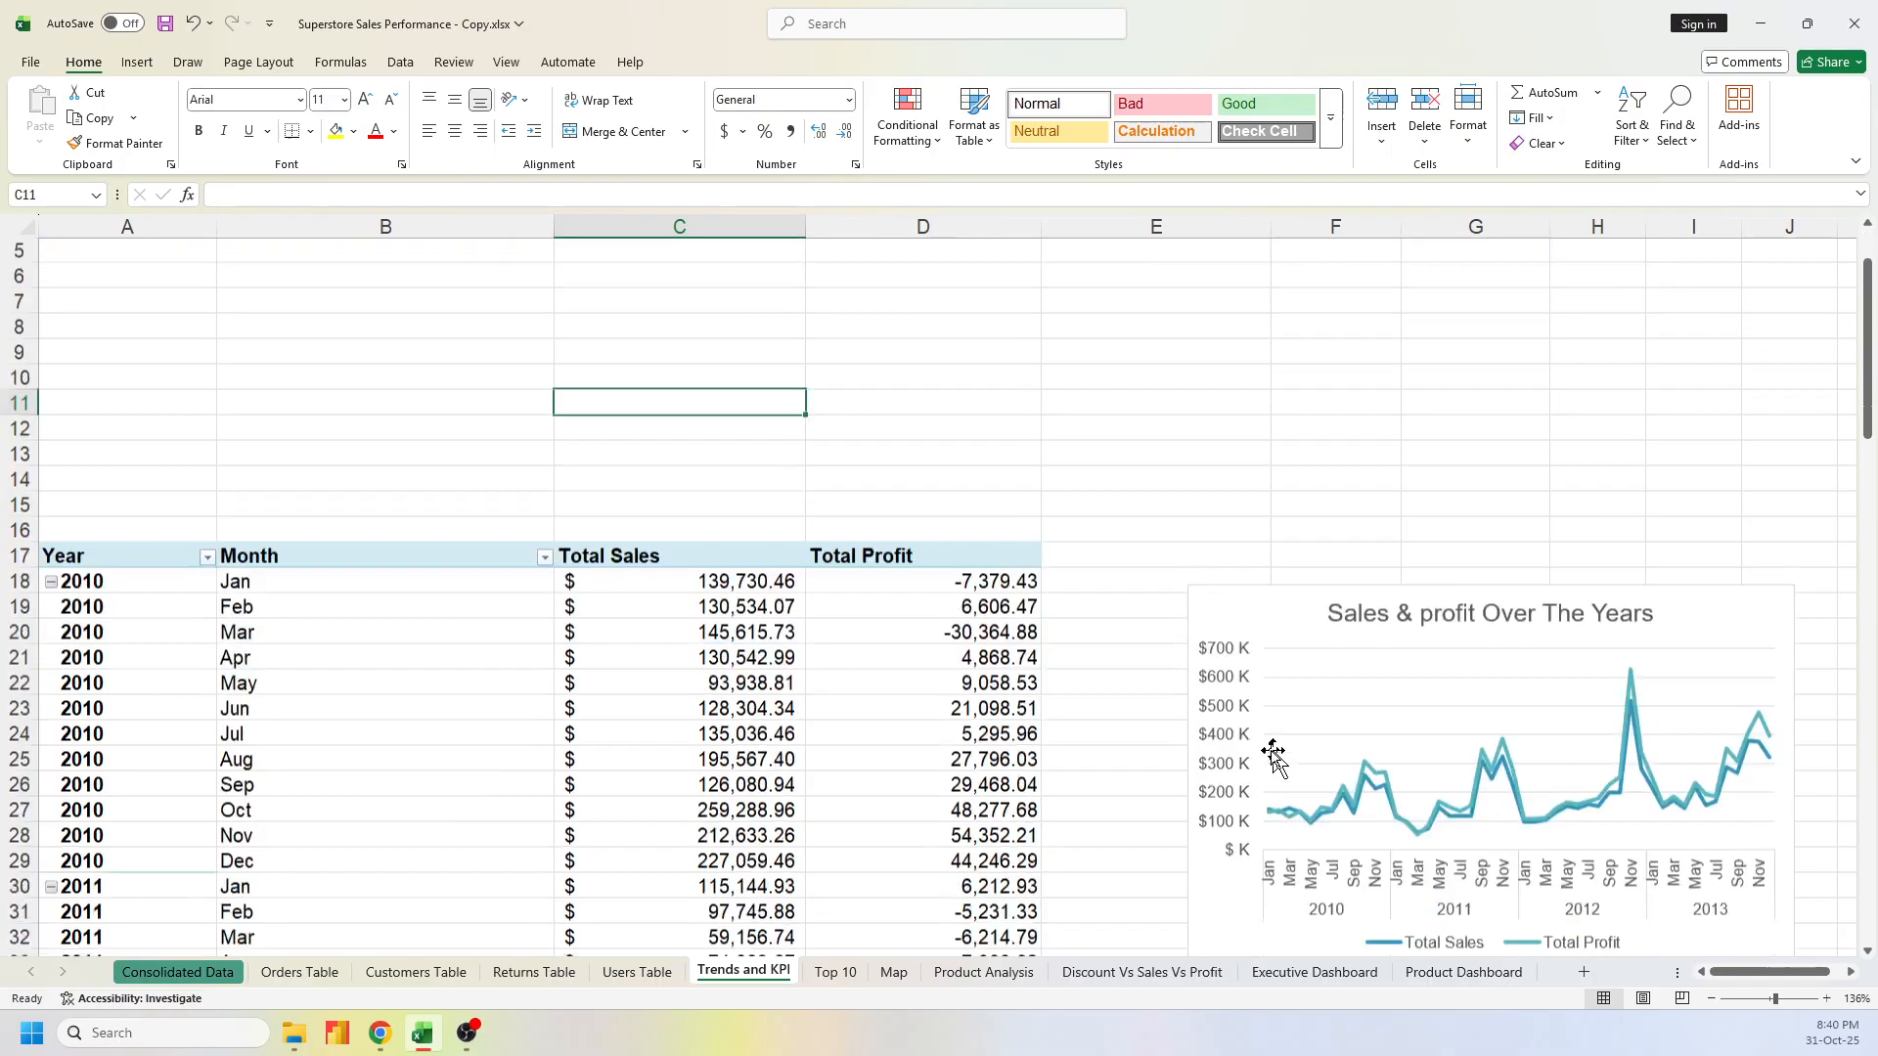
scroll(988, 628, "up", 10)
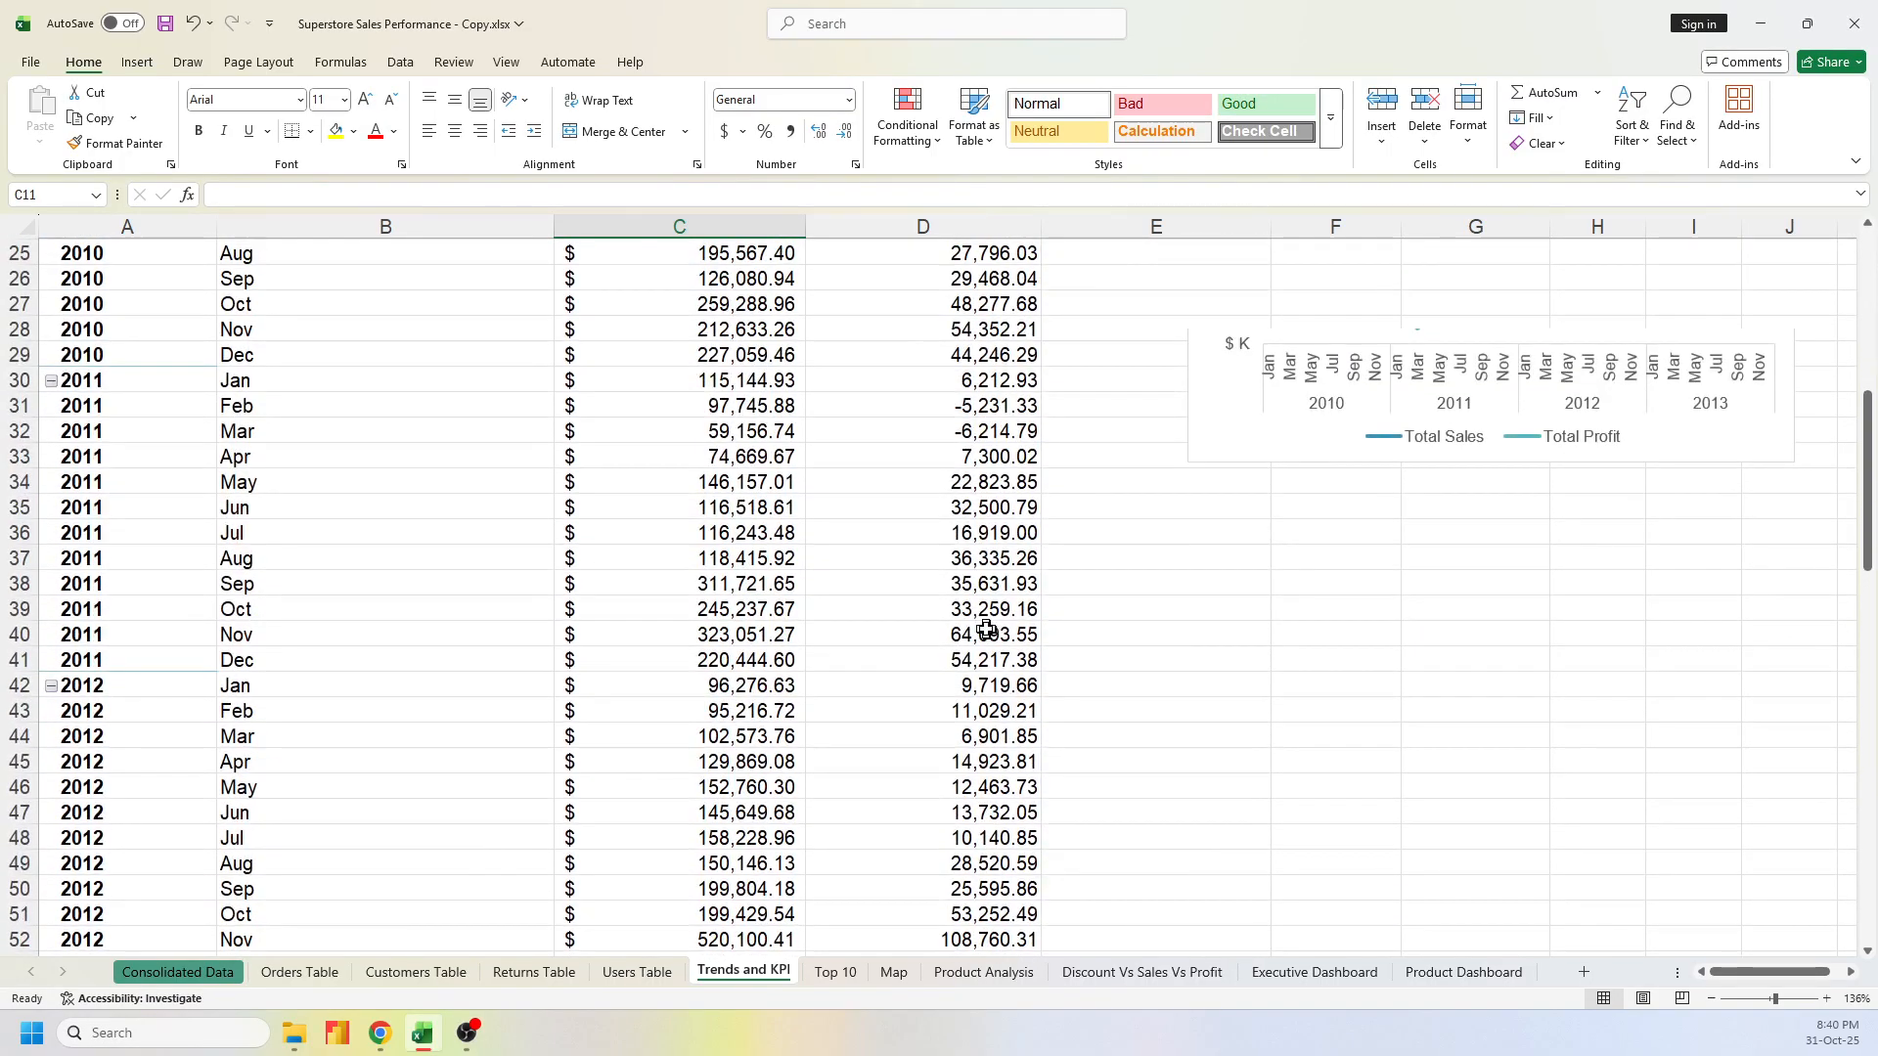
left_click(76, 652)
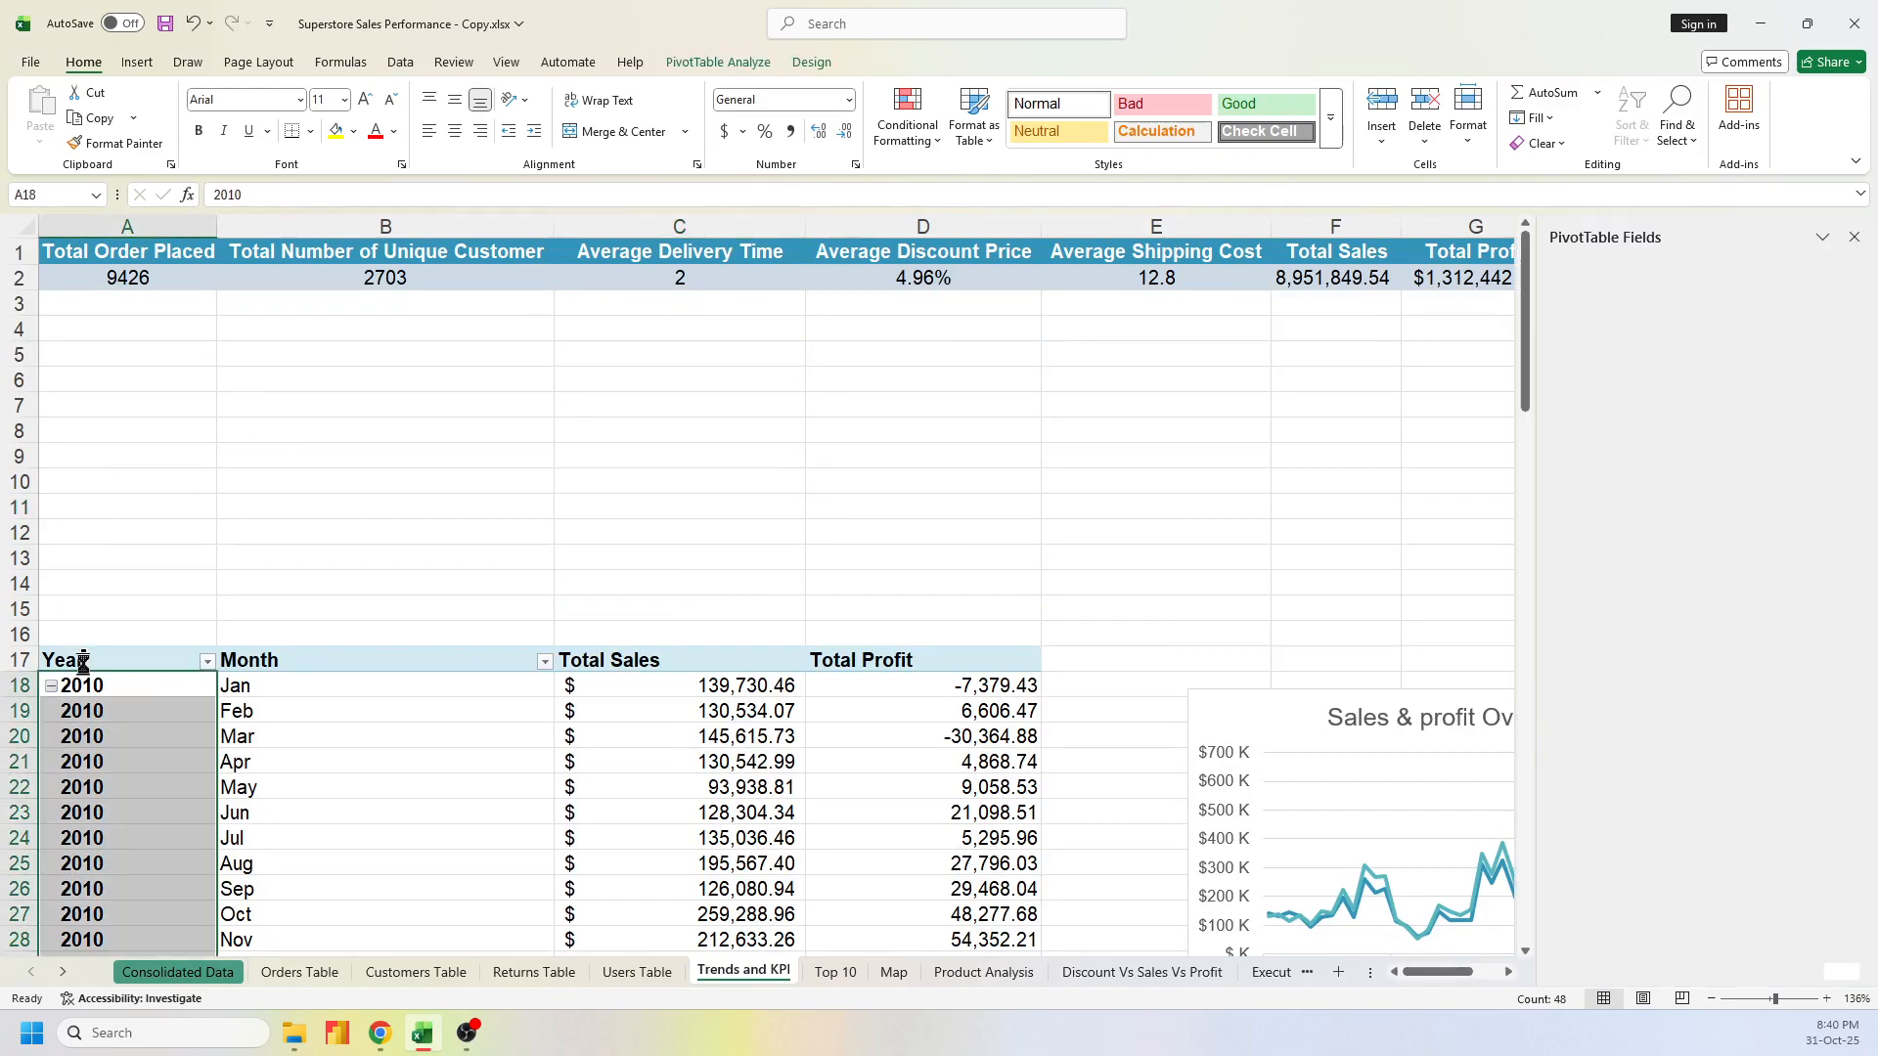
left_click(83, 663)
left_click(110, 712)
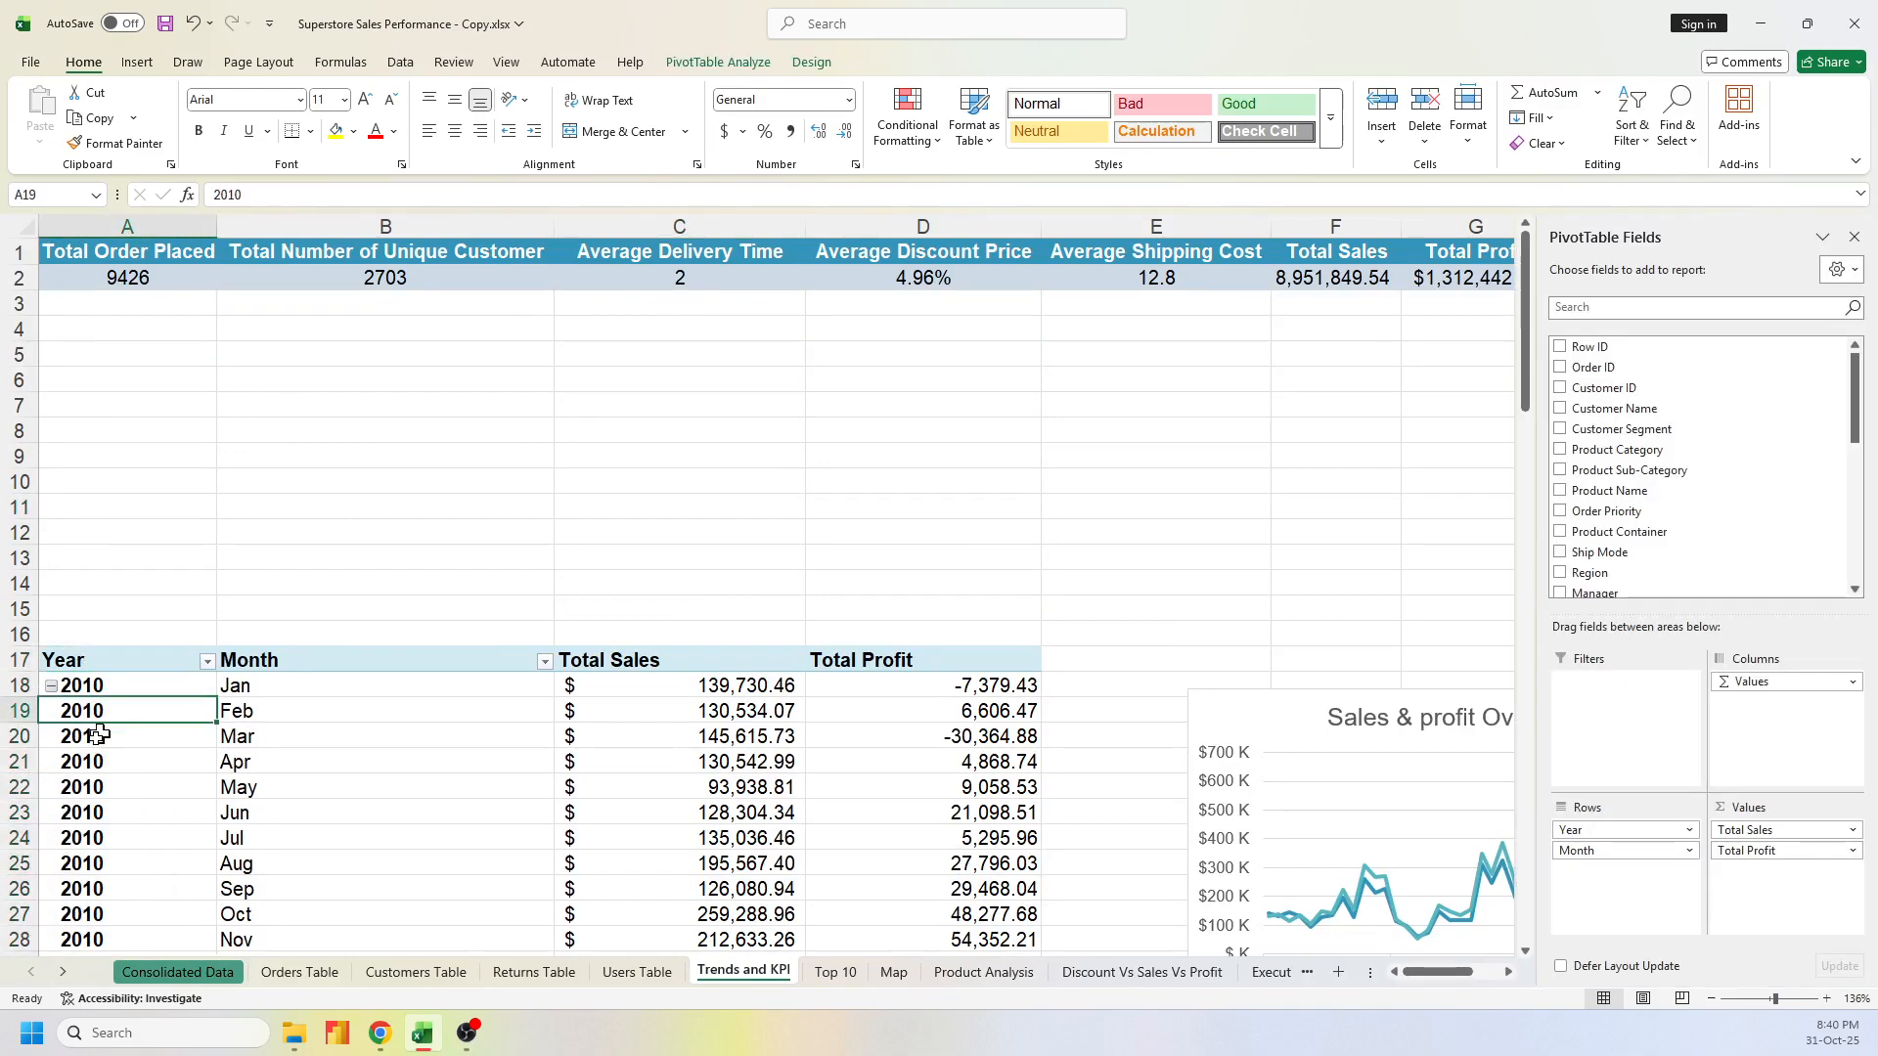
left_click(725, 58)
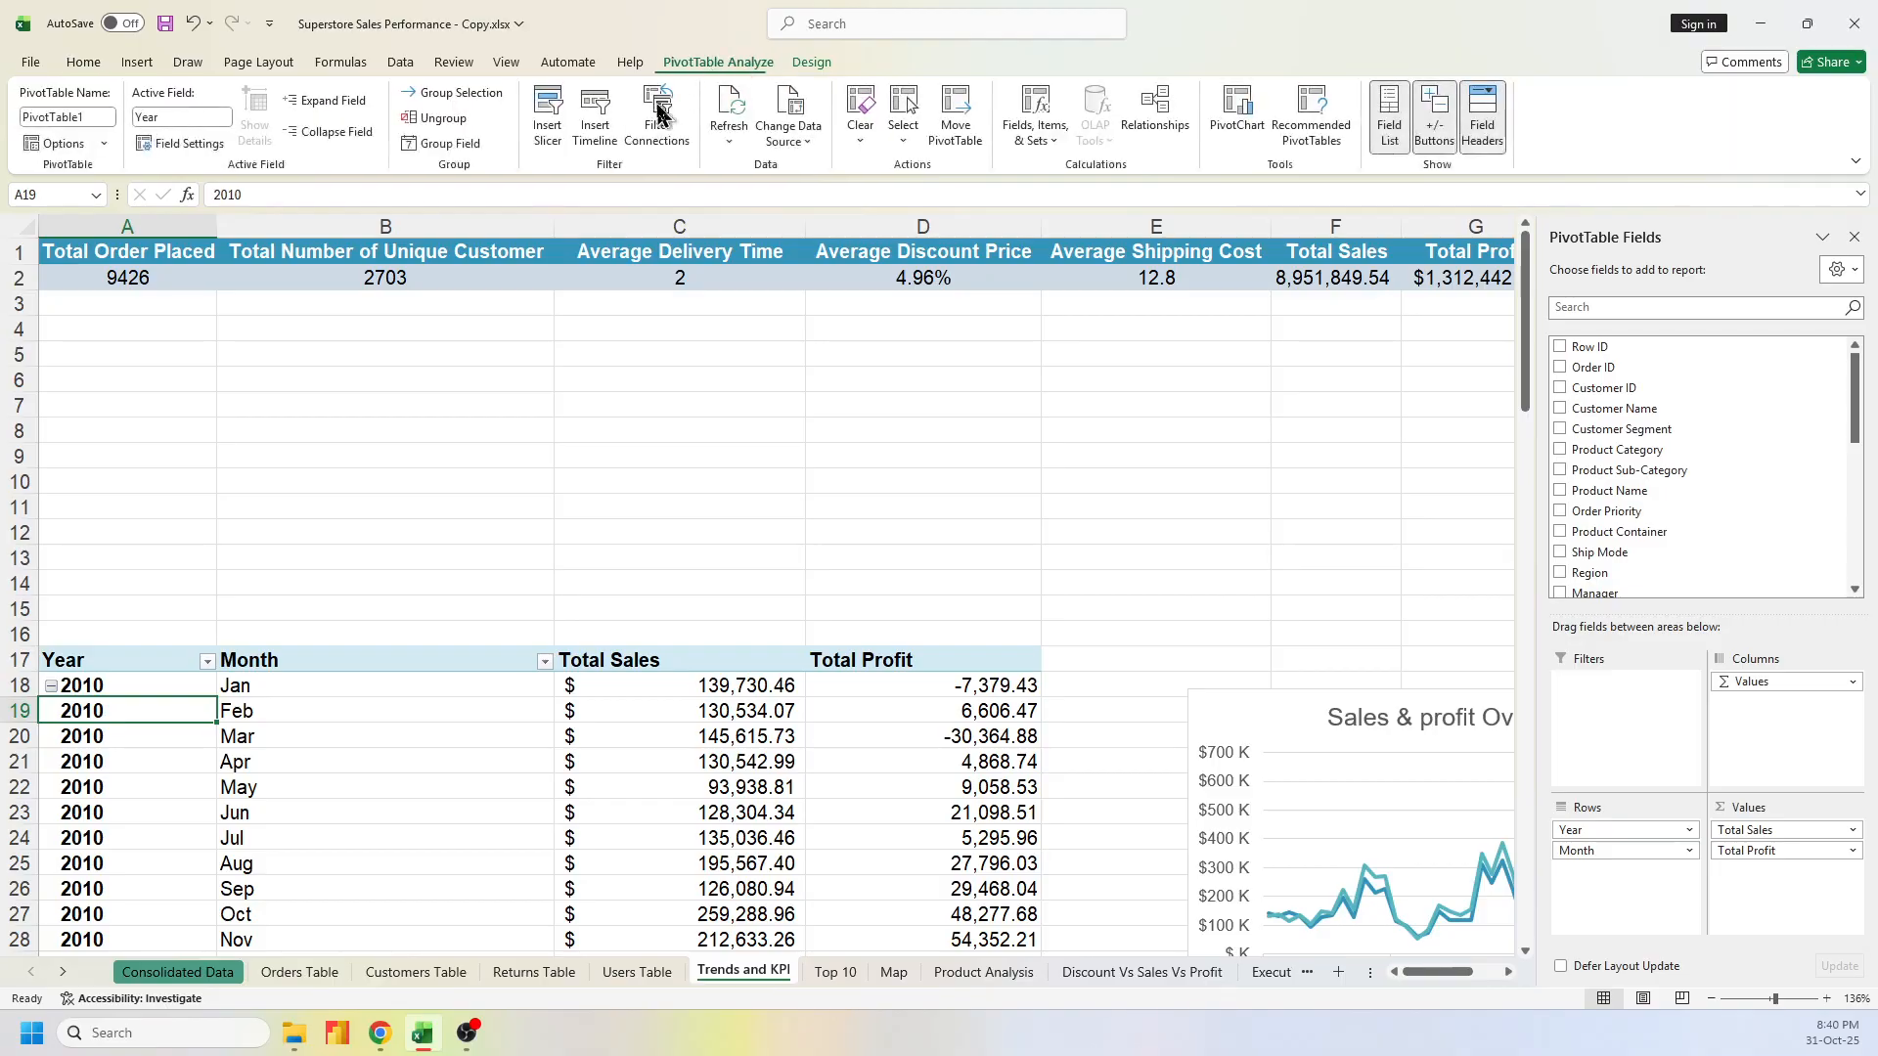
left_click(811, 63)
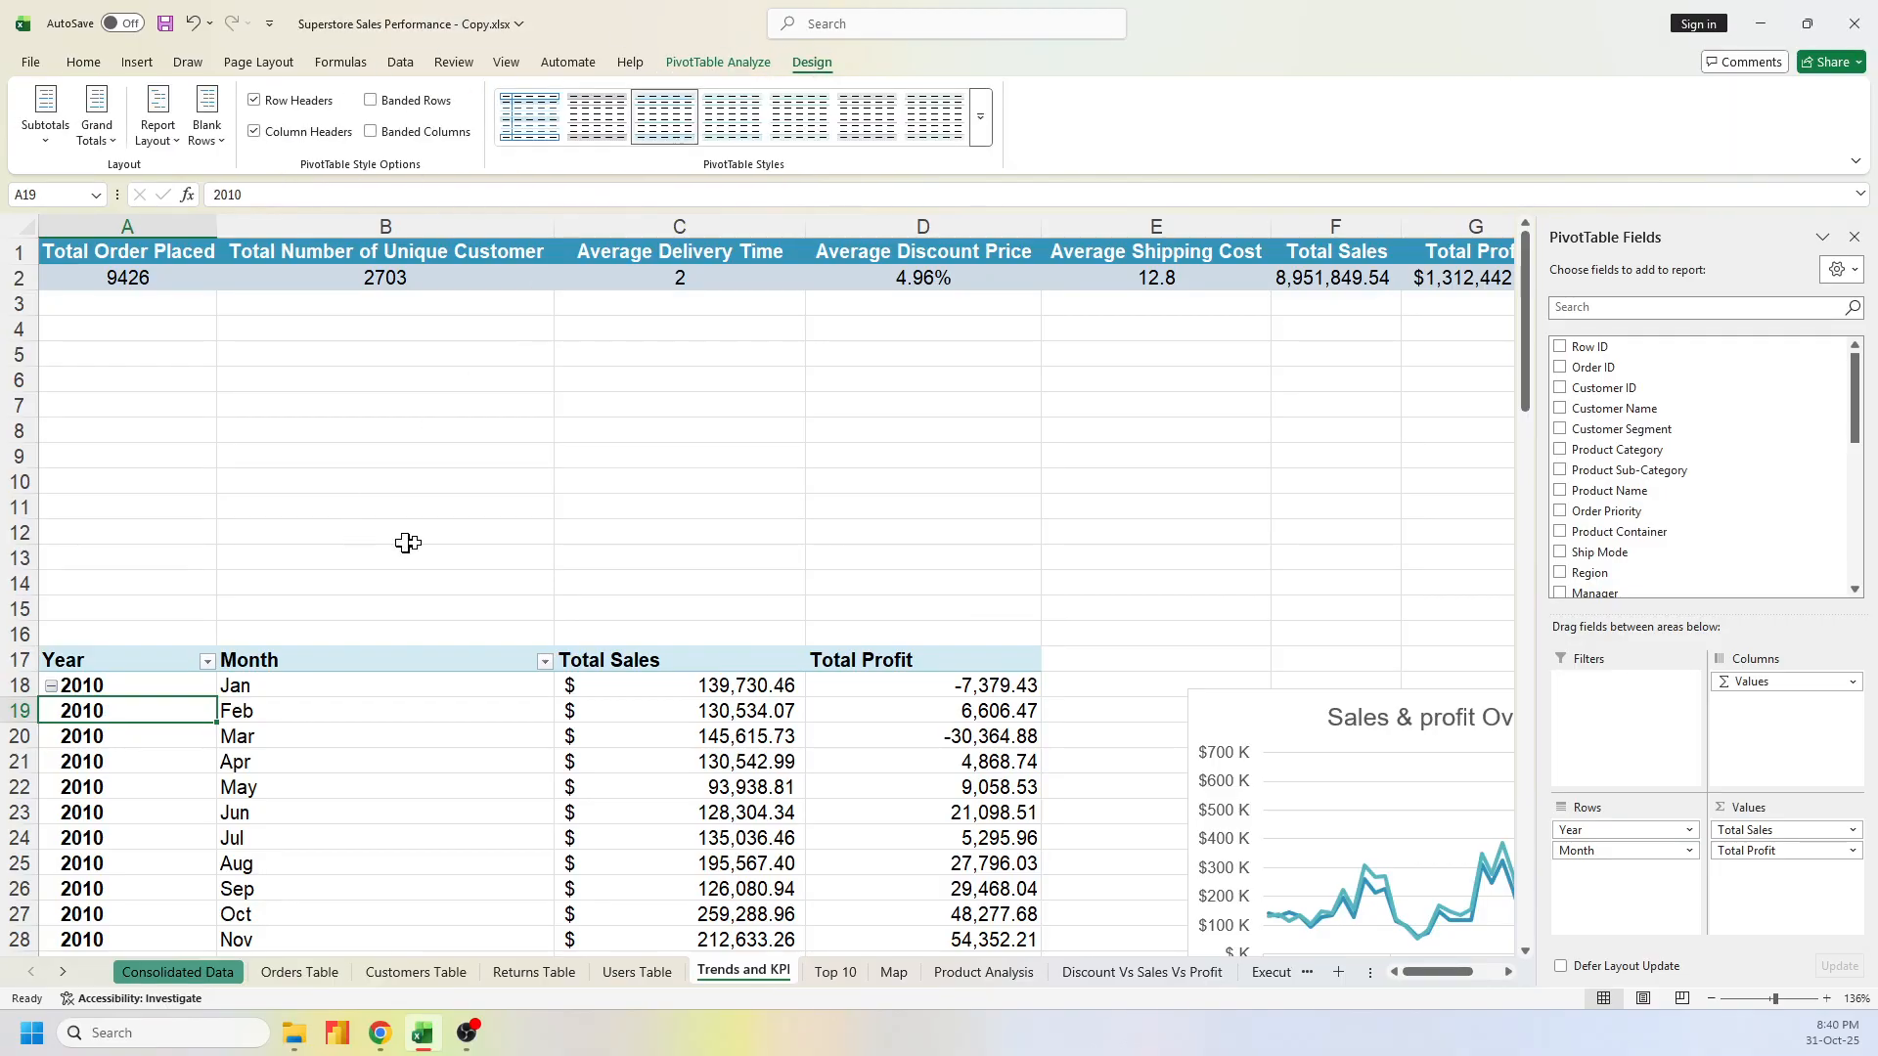
Look through the monthly Total Sales and Total Profit rows and the area below them on the Trends and KPI sheet
scroll(498, 528, "down", 4)
scroll(58, 581, "down", 2)
scroll(209, 385, "up", 4)
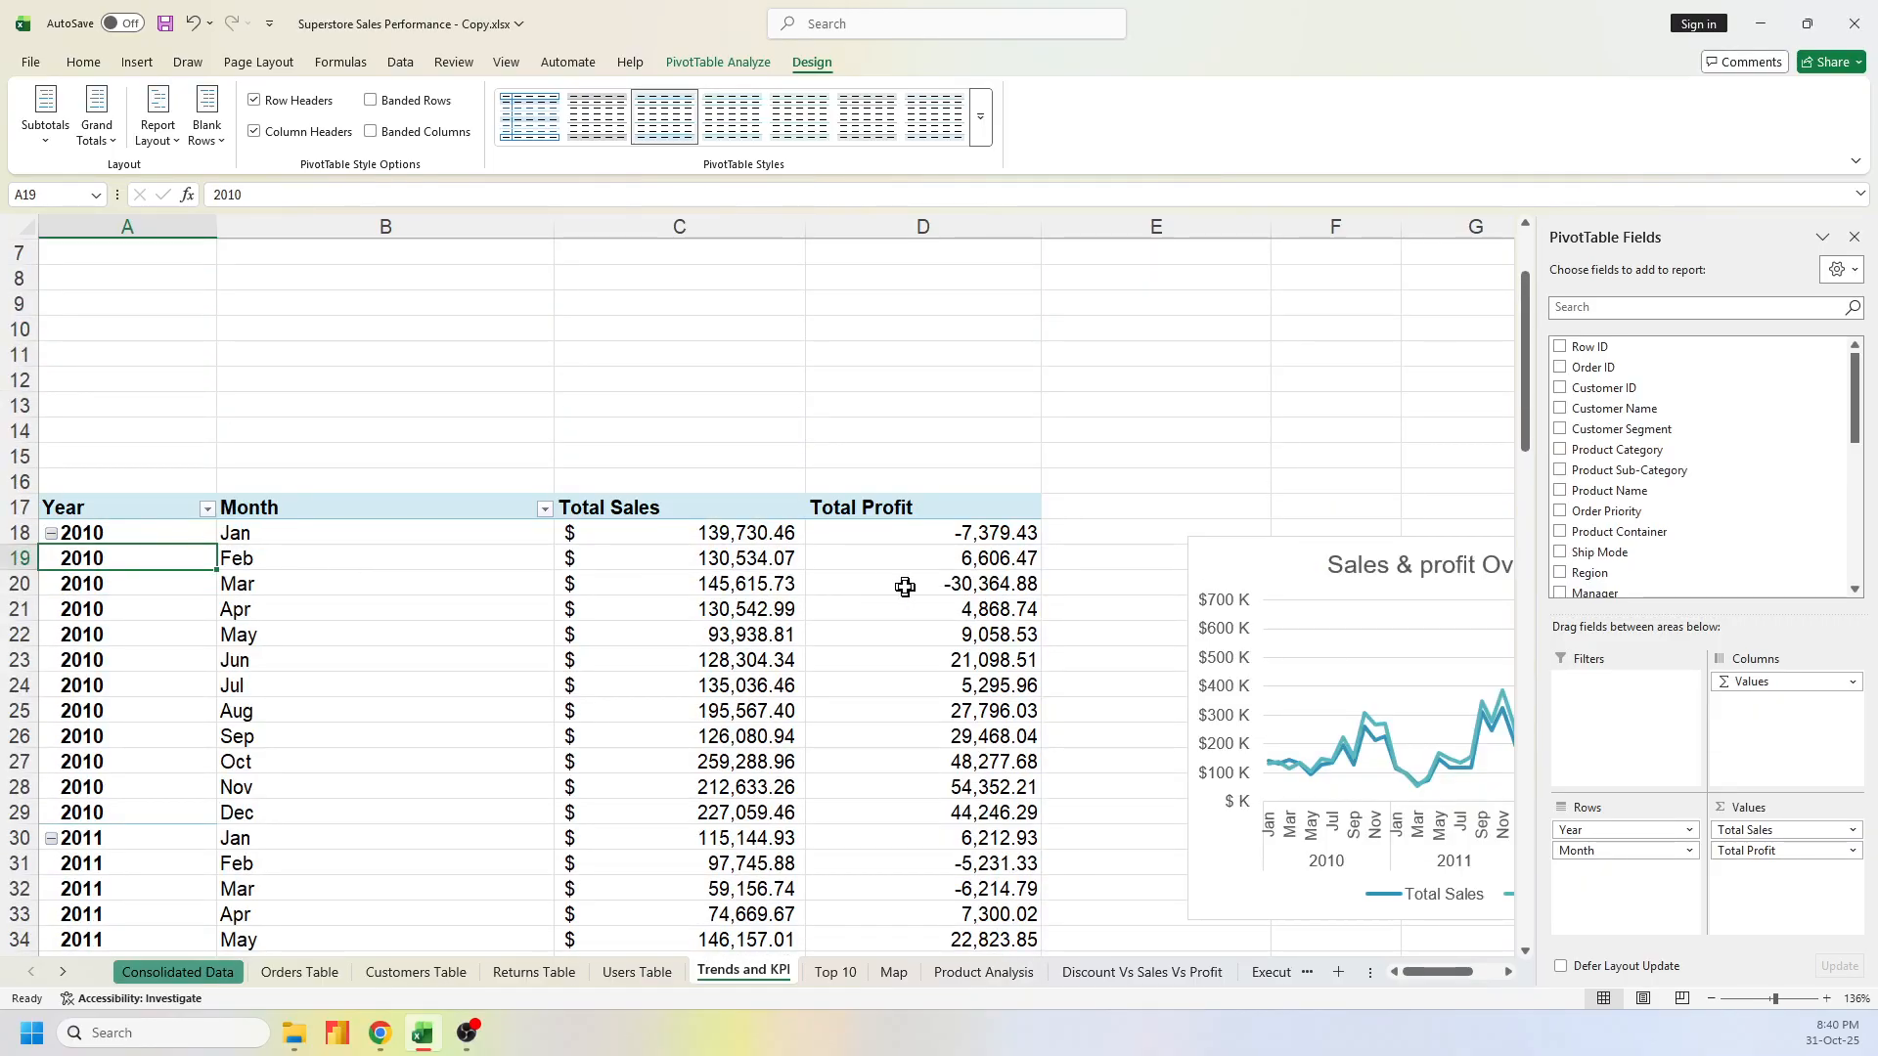
scroll(905, 586, "down", 12)
scroll(338, 706, "down", 20)
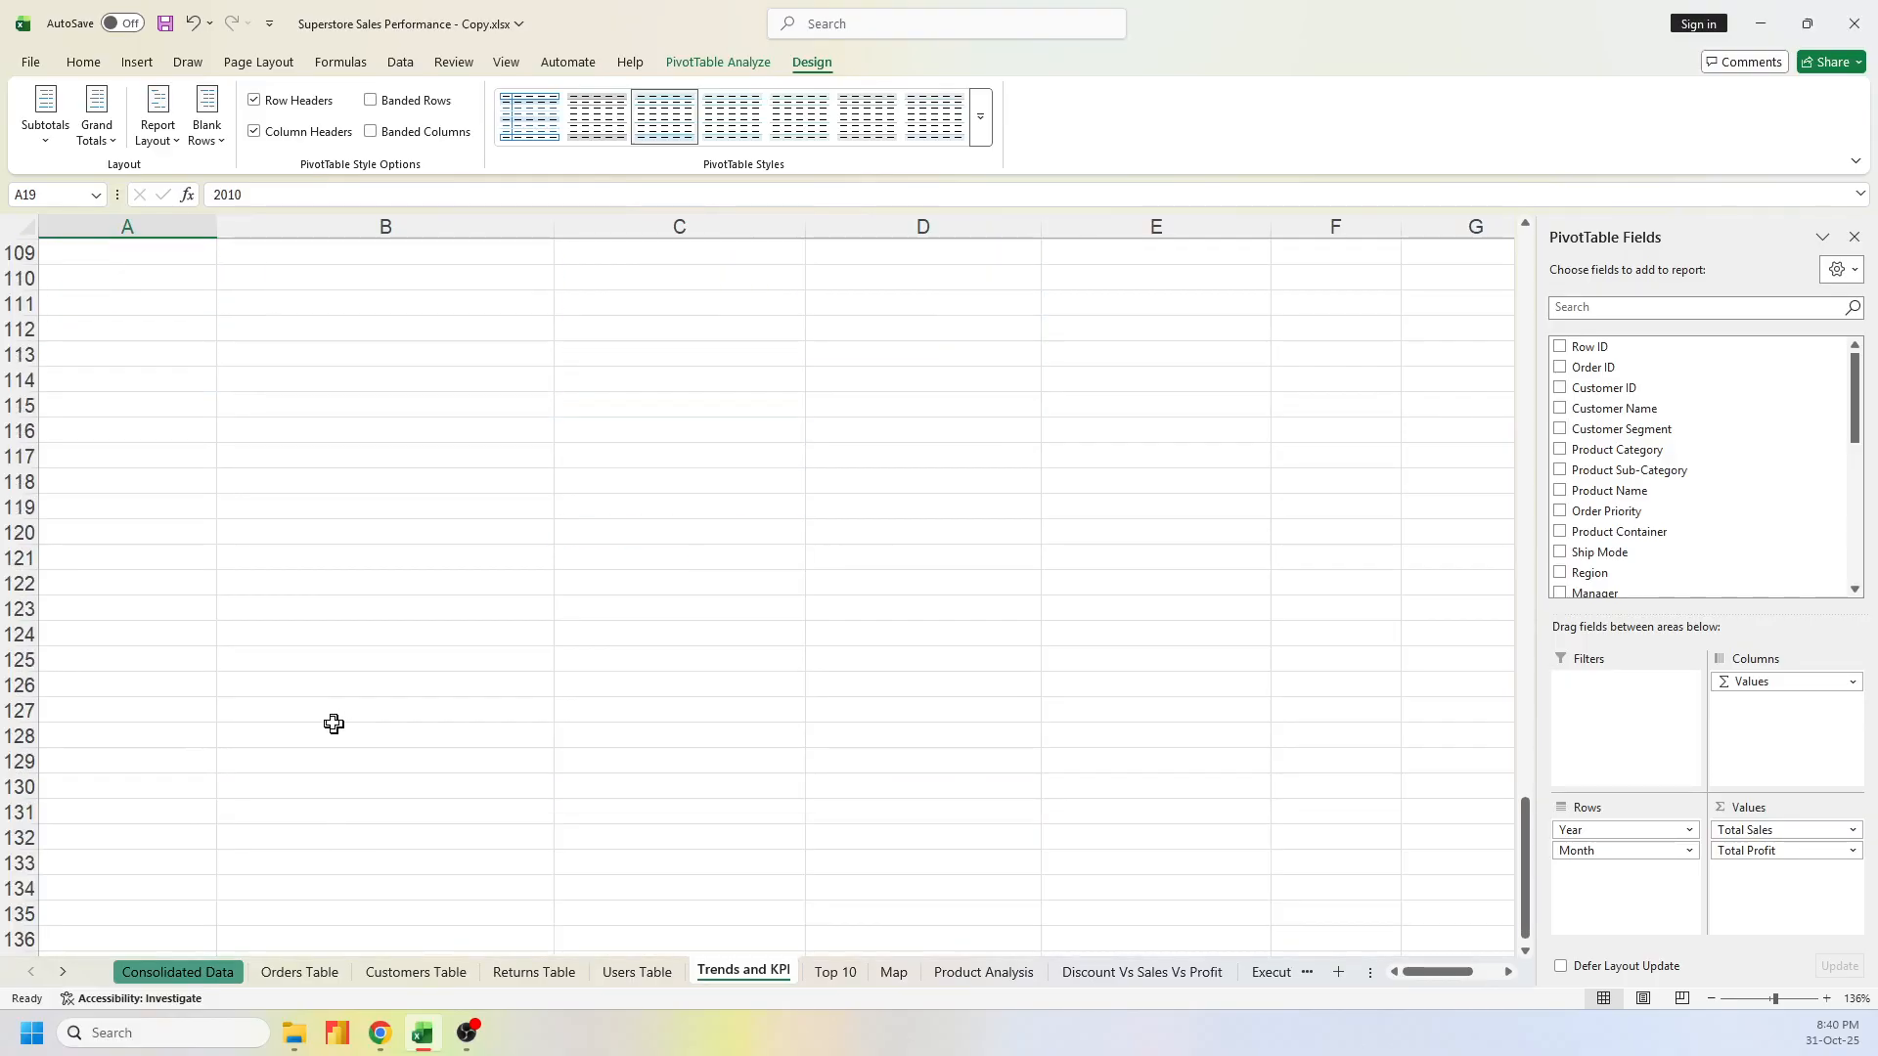
Create a PivotTable from the ConsolidatedData table on the existing Trends and KPI sheet, placed at cell A117
left_click(189, 554)
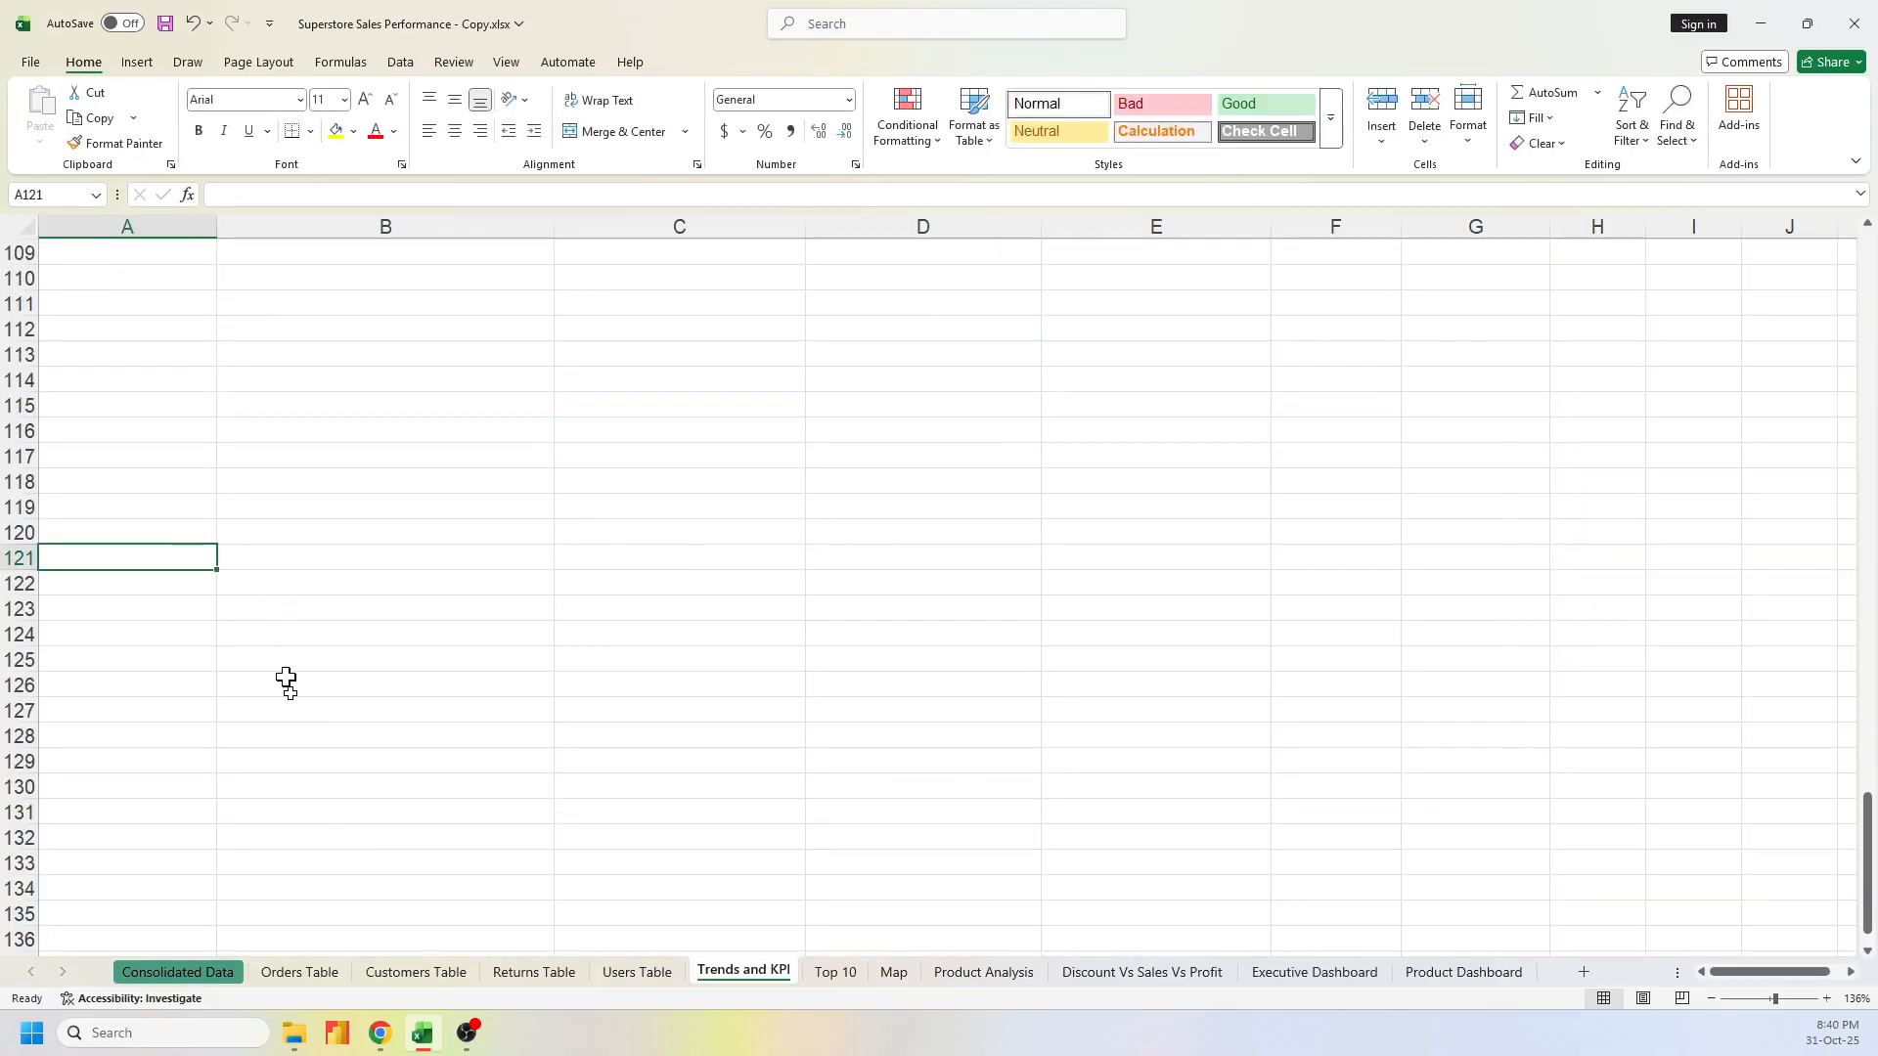
left_click(219, 973)
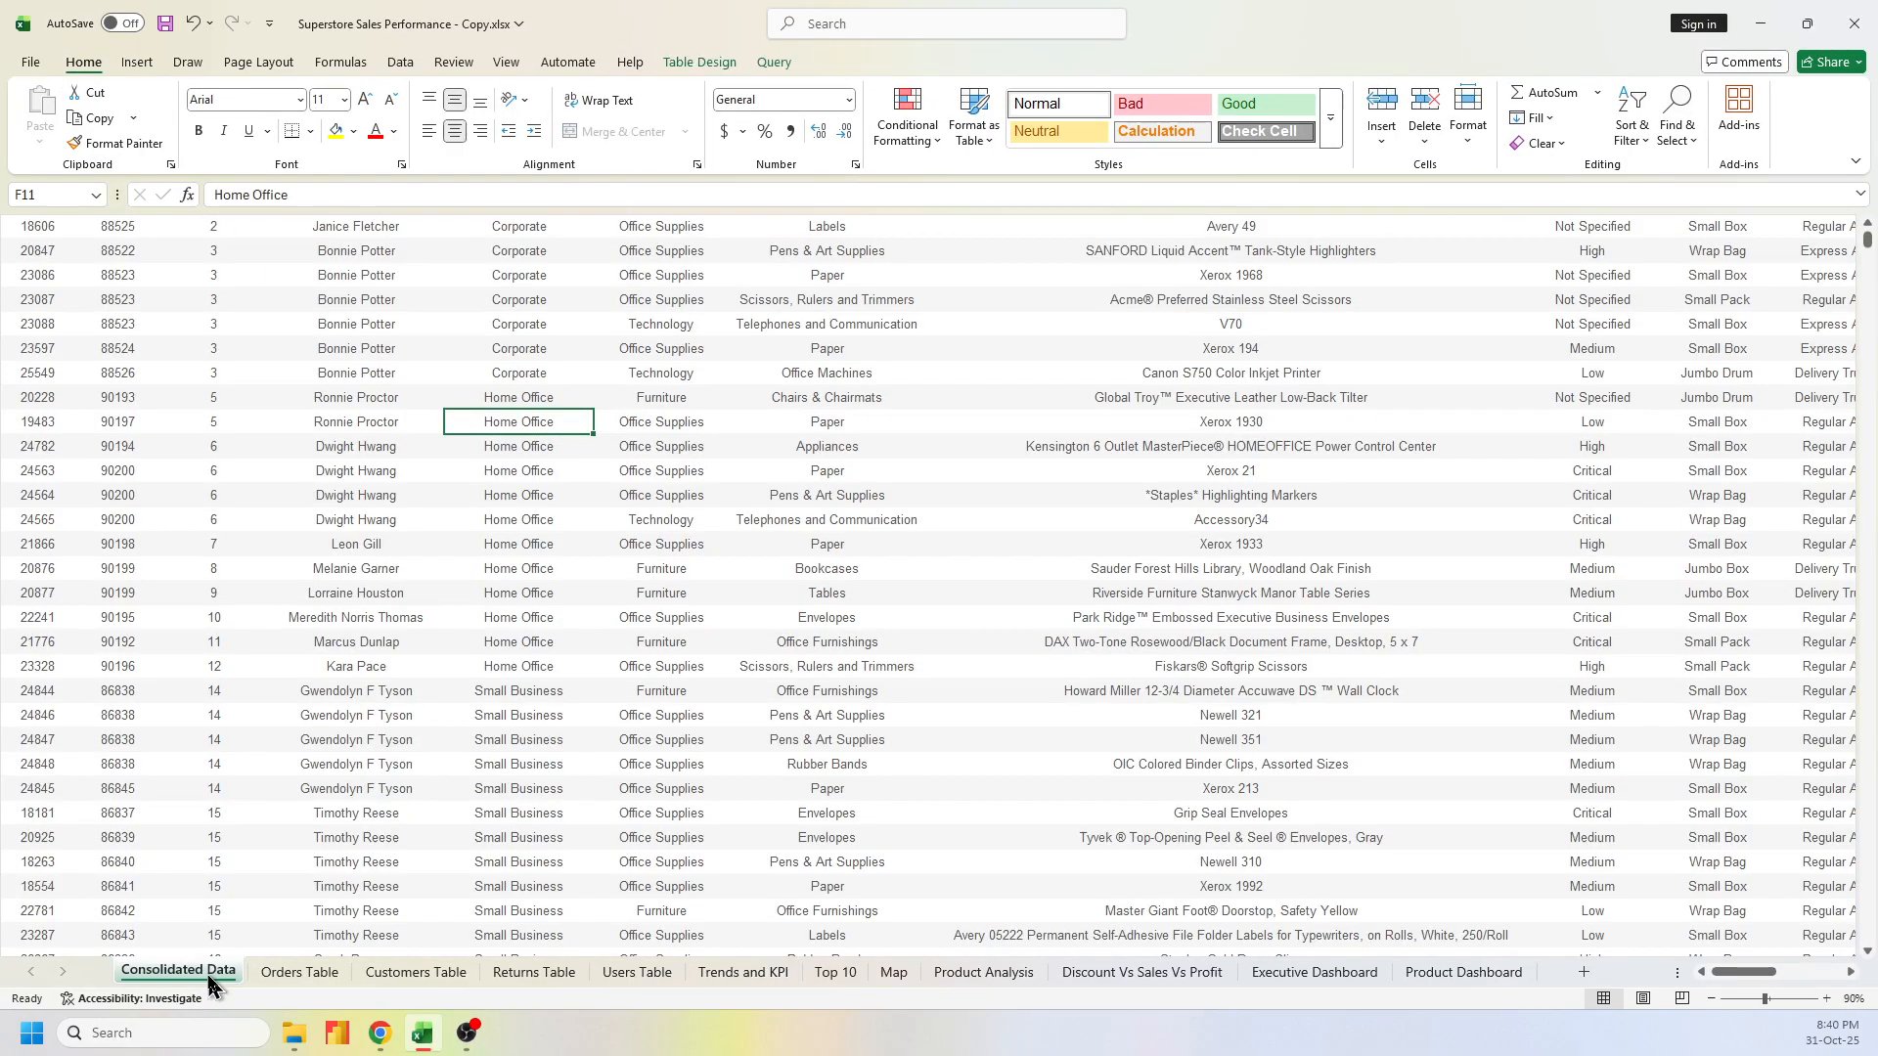
left_click(712, 69)
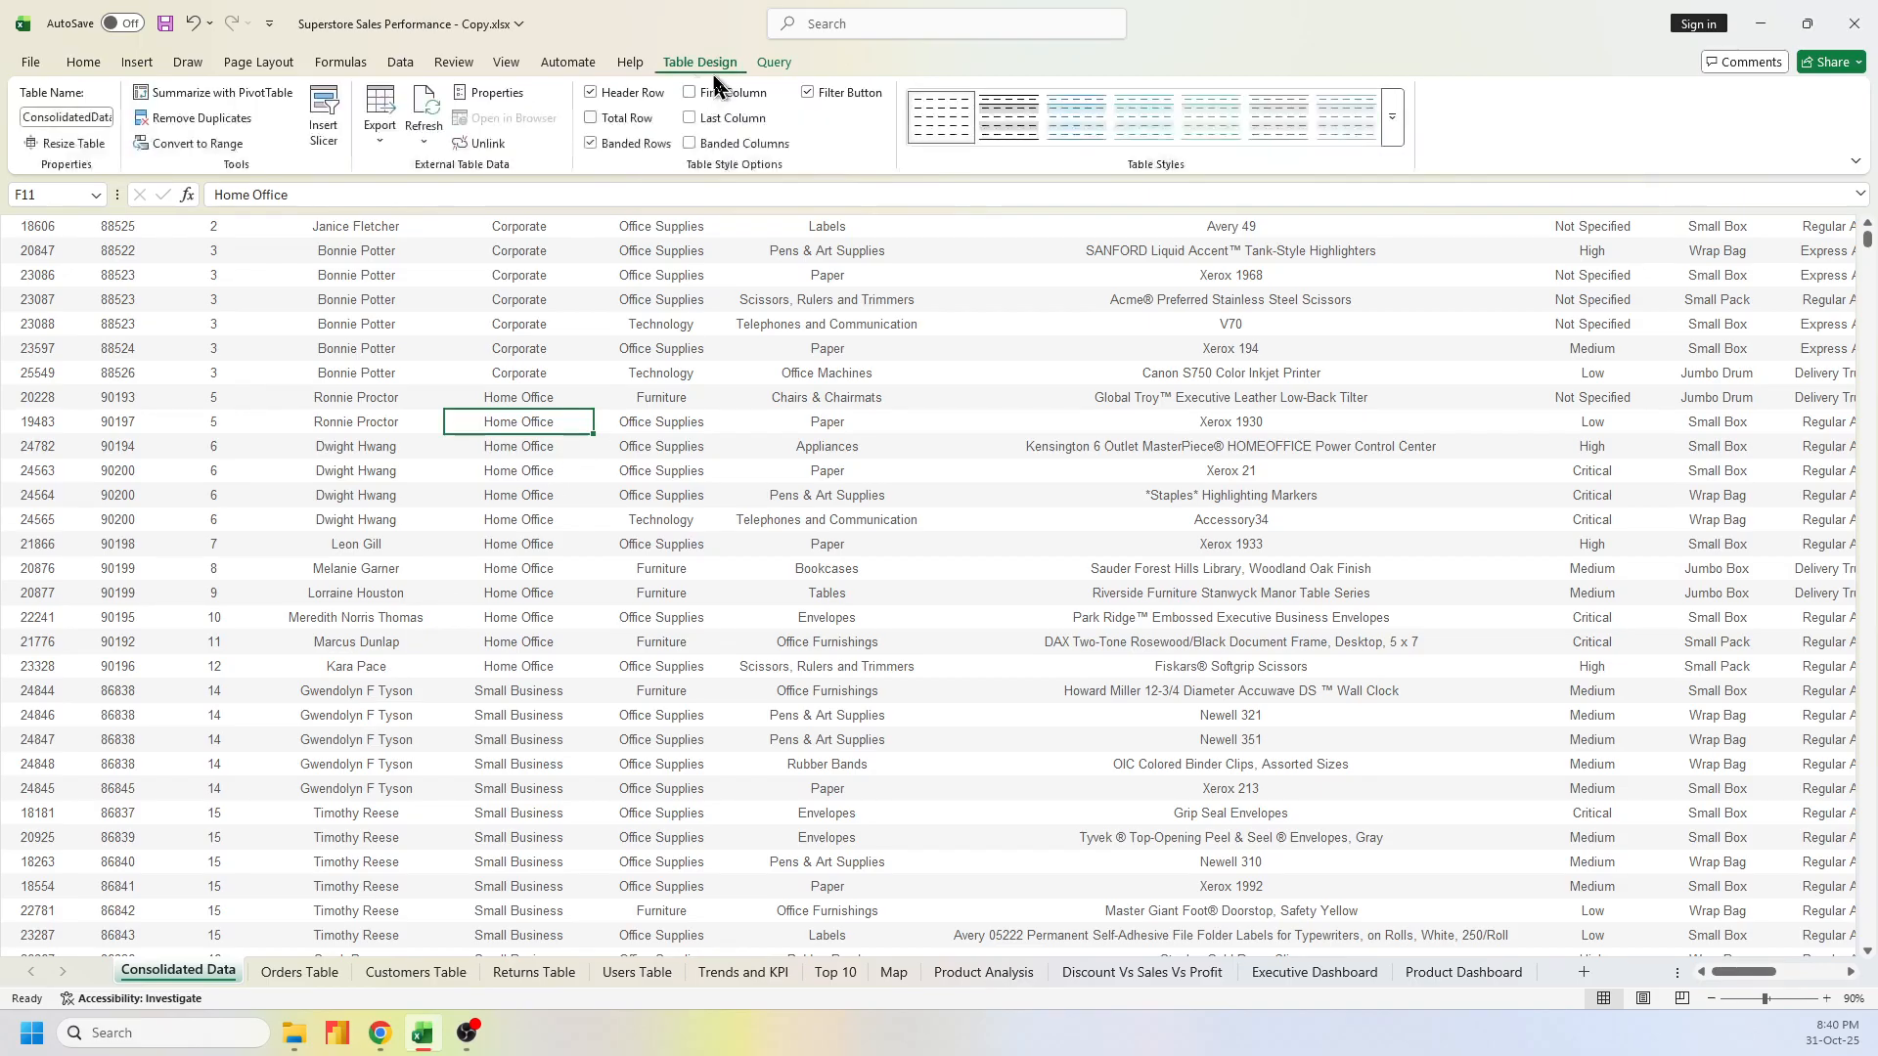
left_click(217, 92)
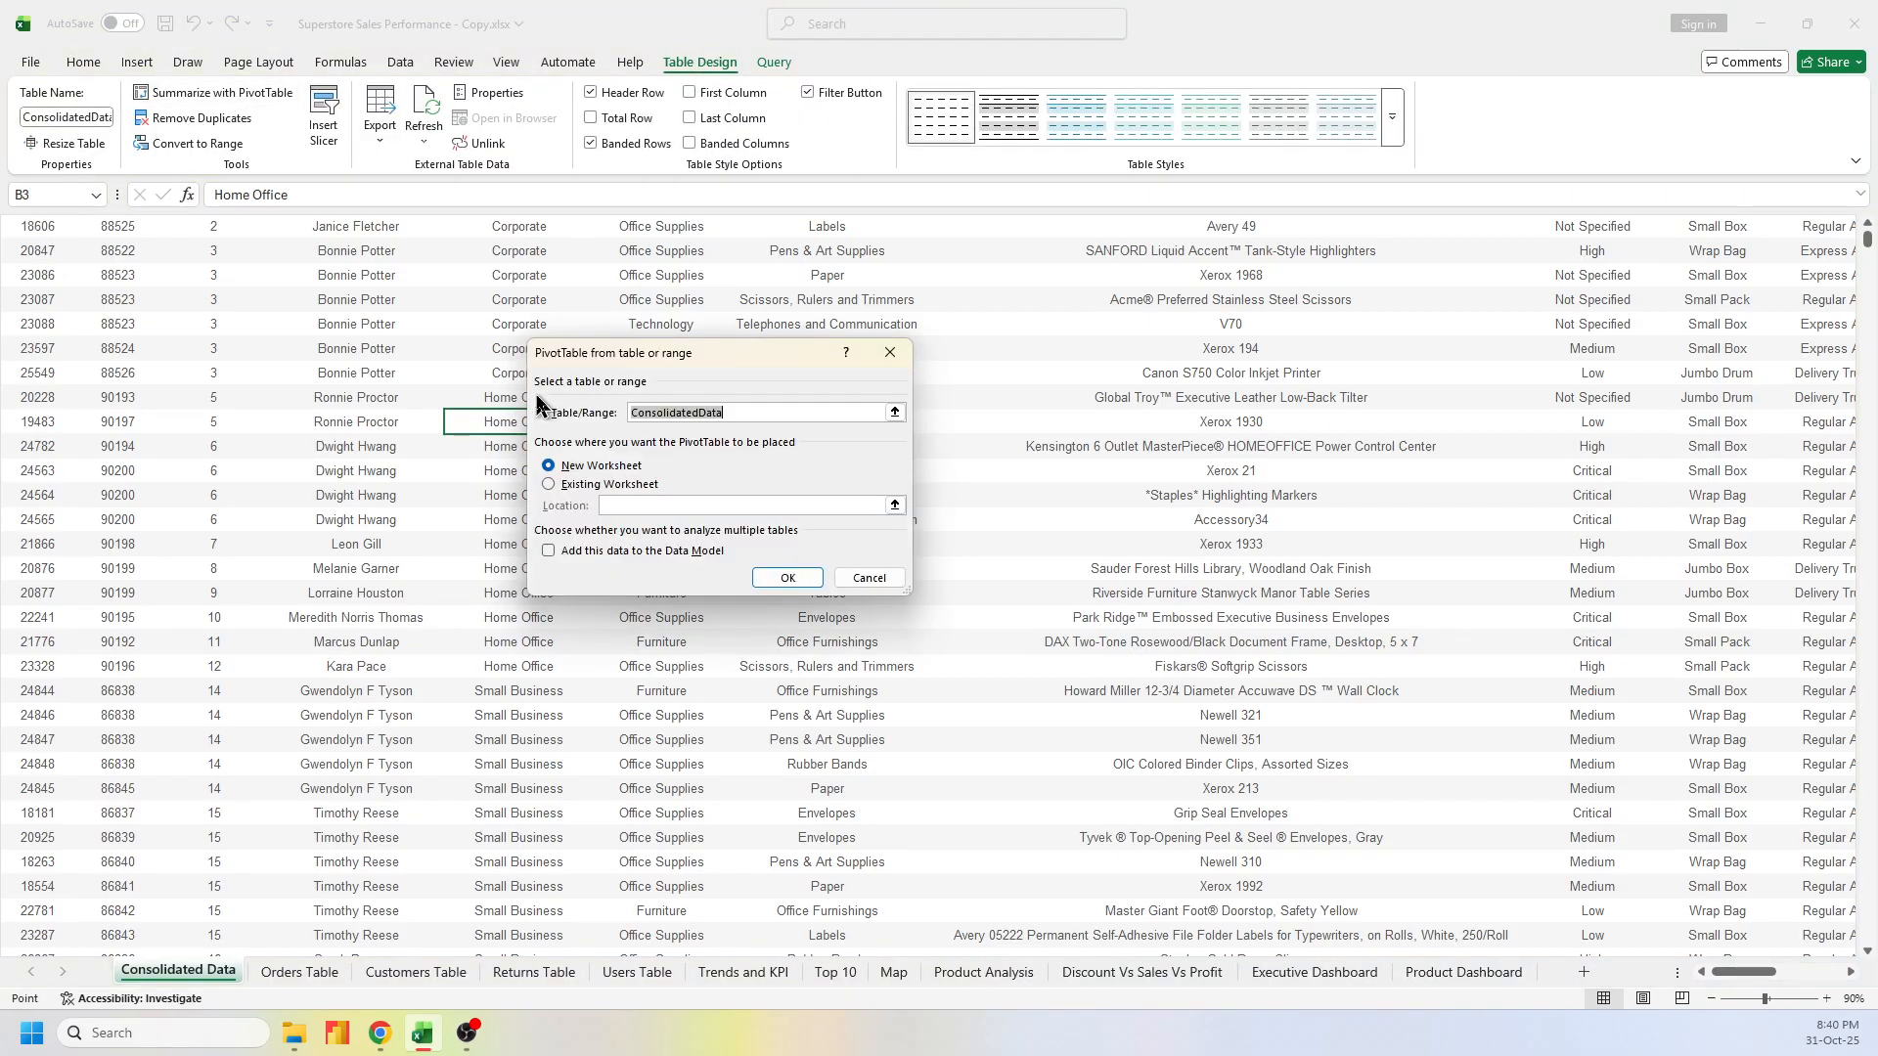
left_click(607, 485)
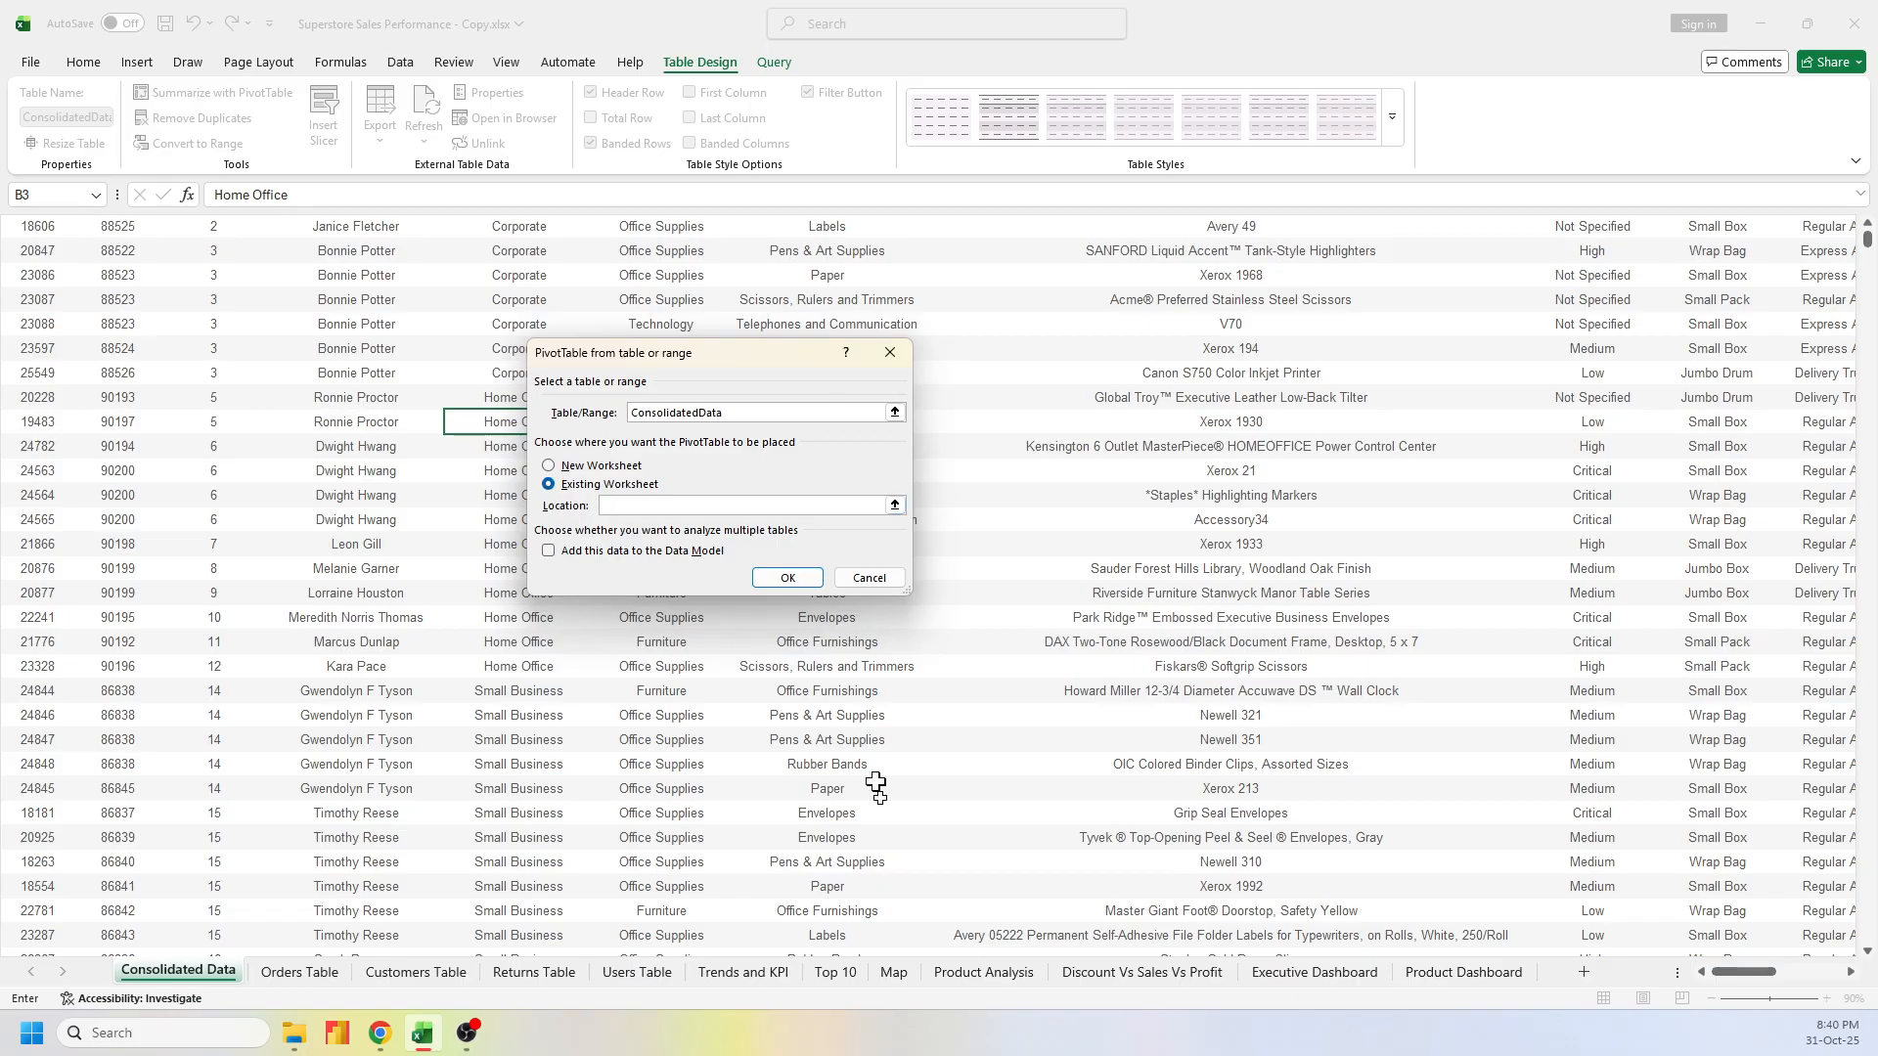
left_click(766, 982)
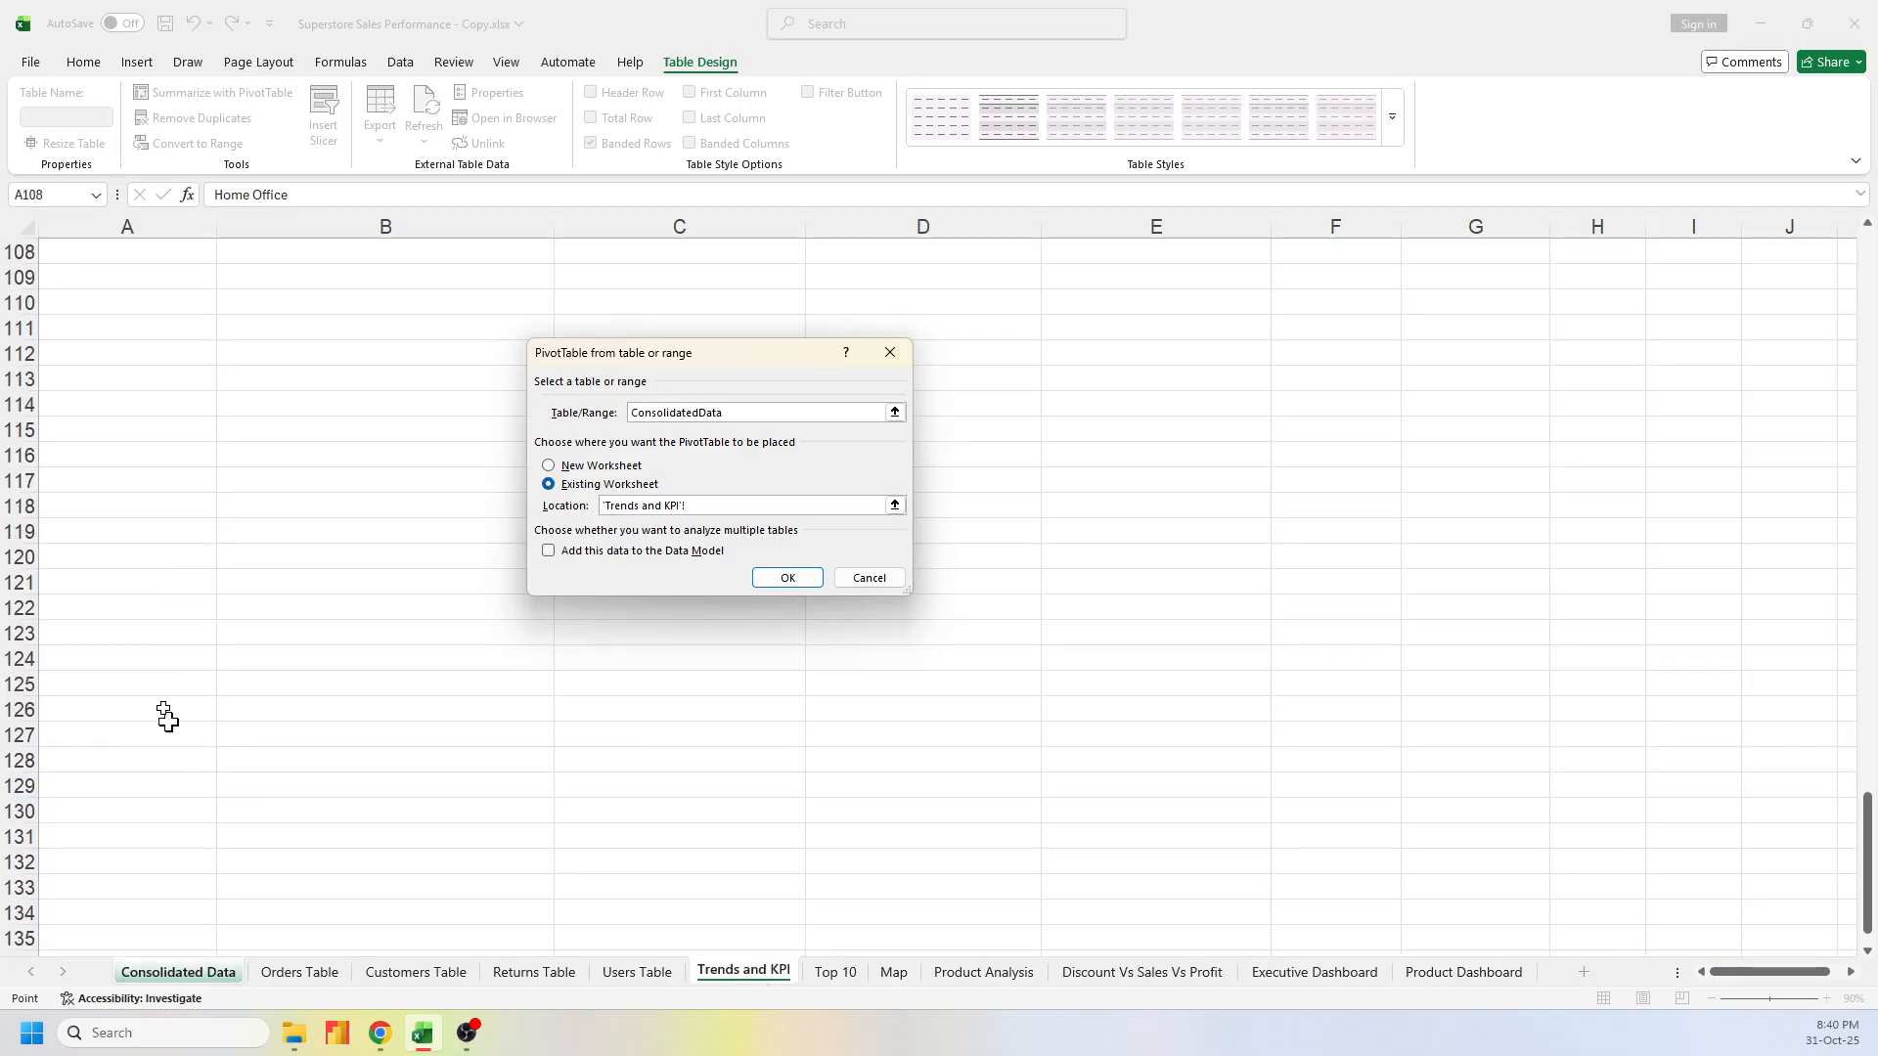
left_click(127, 477)
left_click(788, 578)
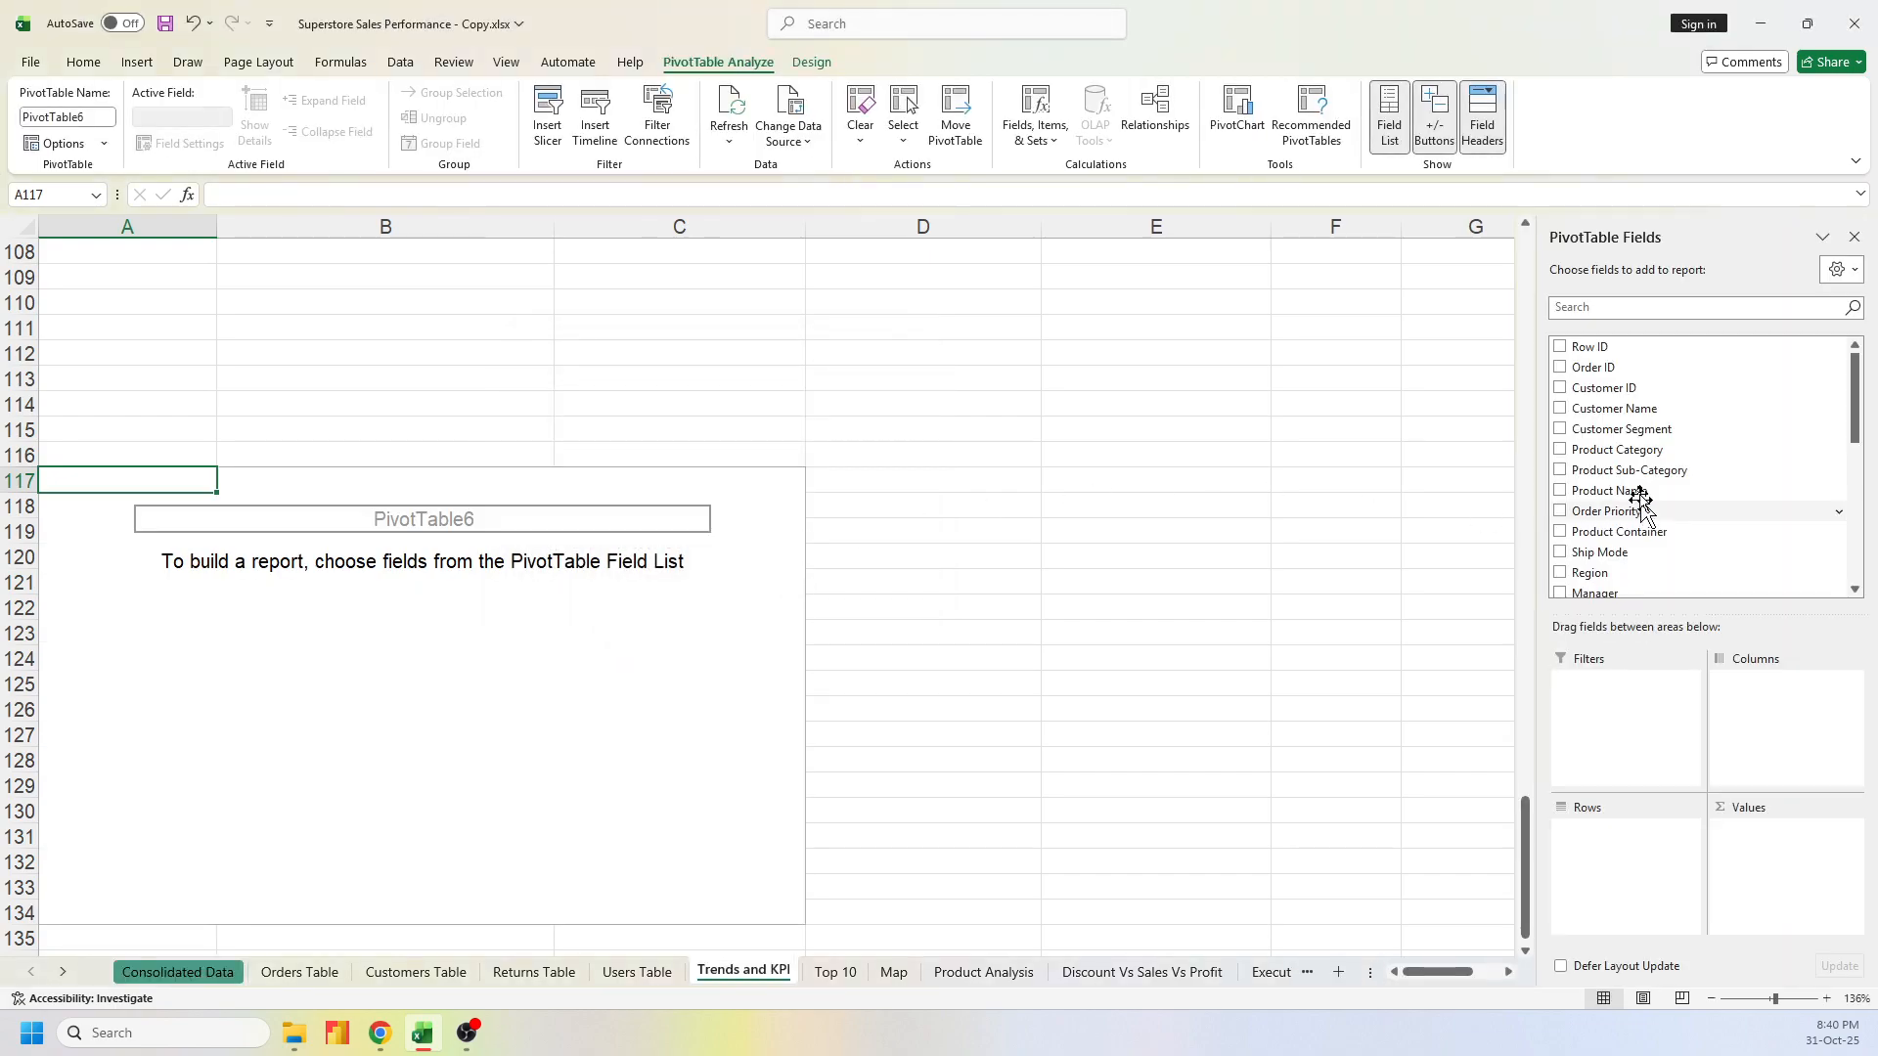
Add Order Date to the rows of the new PivotTable at A117
scroll(1634, 479, "down", 2)
scroll(1631, 474, "down", 2)
scroll(1631, 474, "up", 4)
scroll(1647, 510, "down", 2)
scroll(1646, 510, "down", 2)
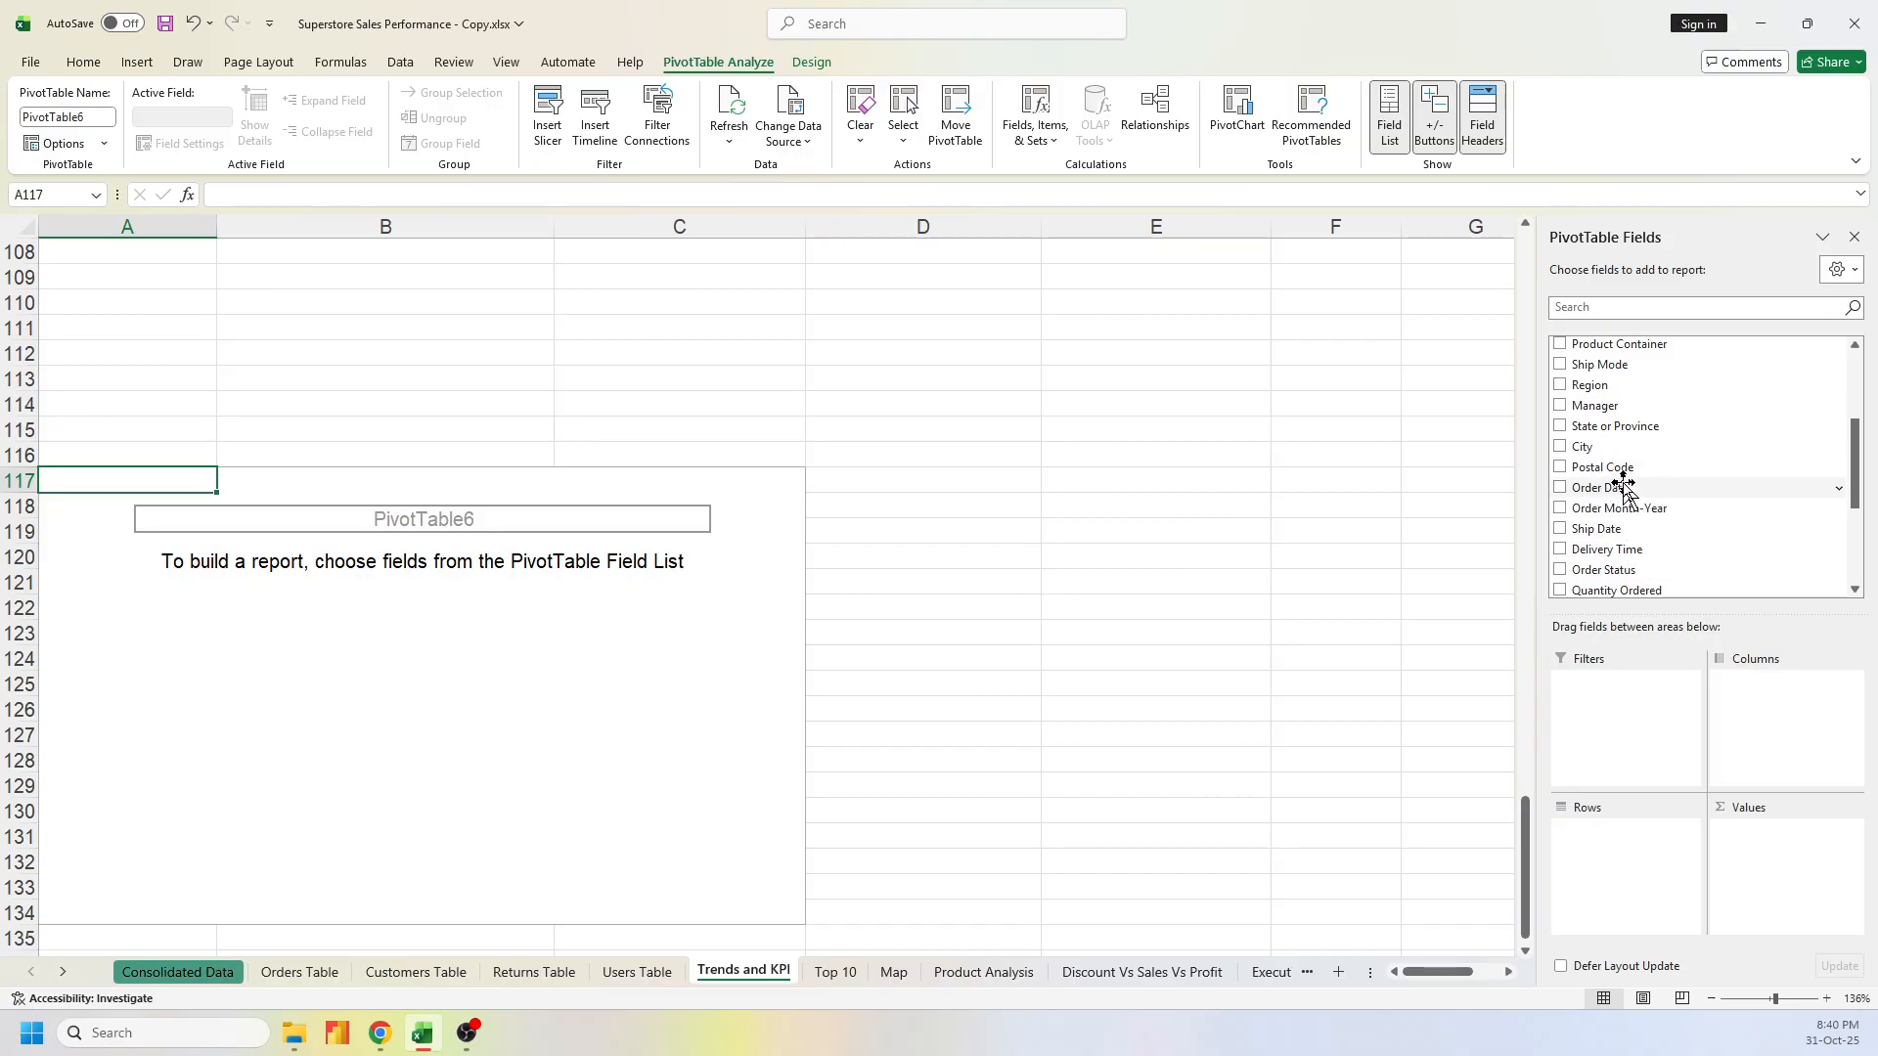
left_click_drag(1613, 485, 1629, 824)
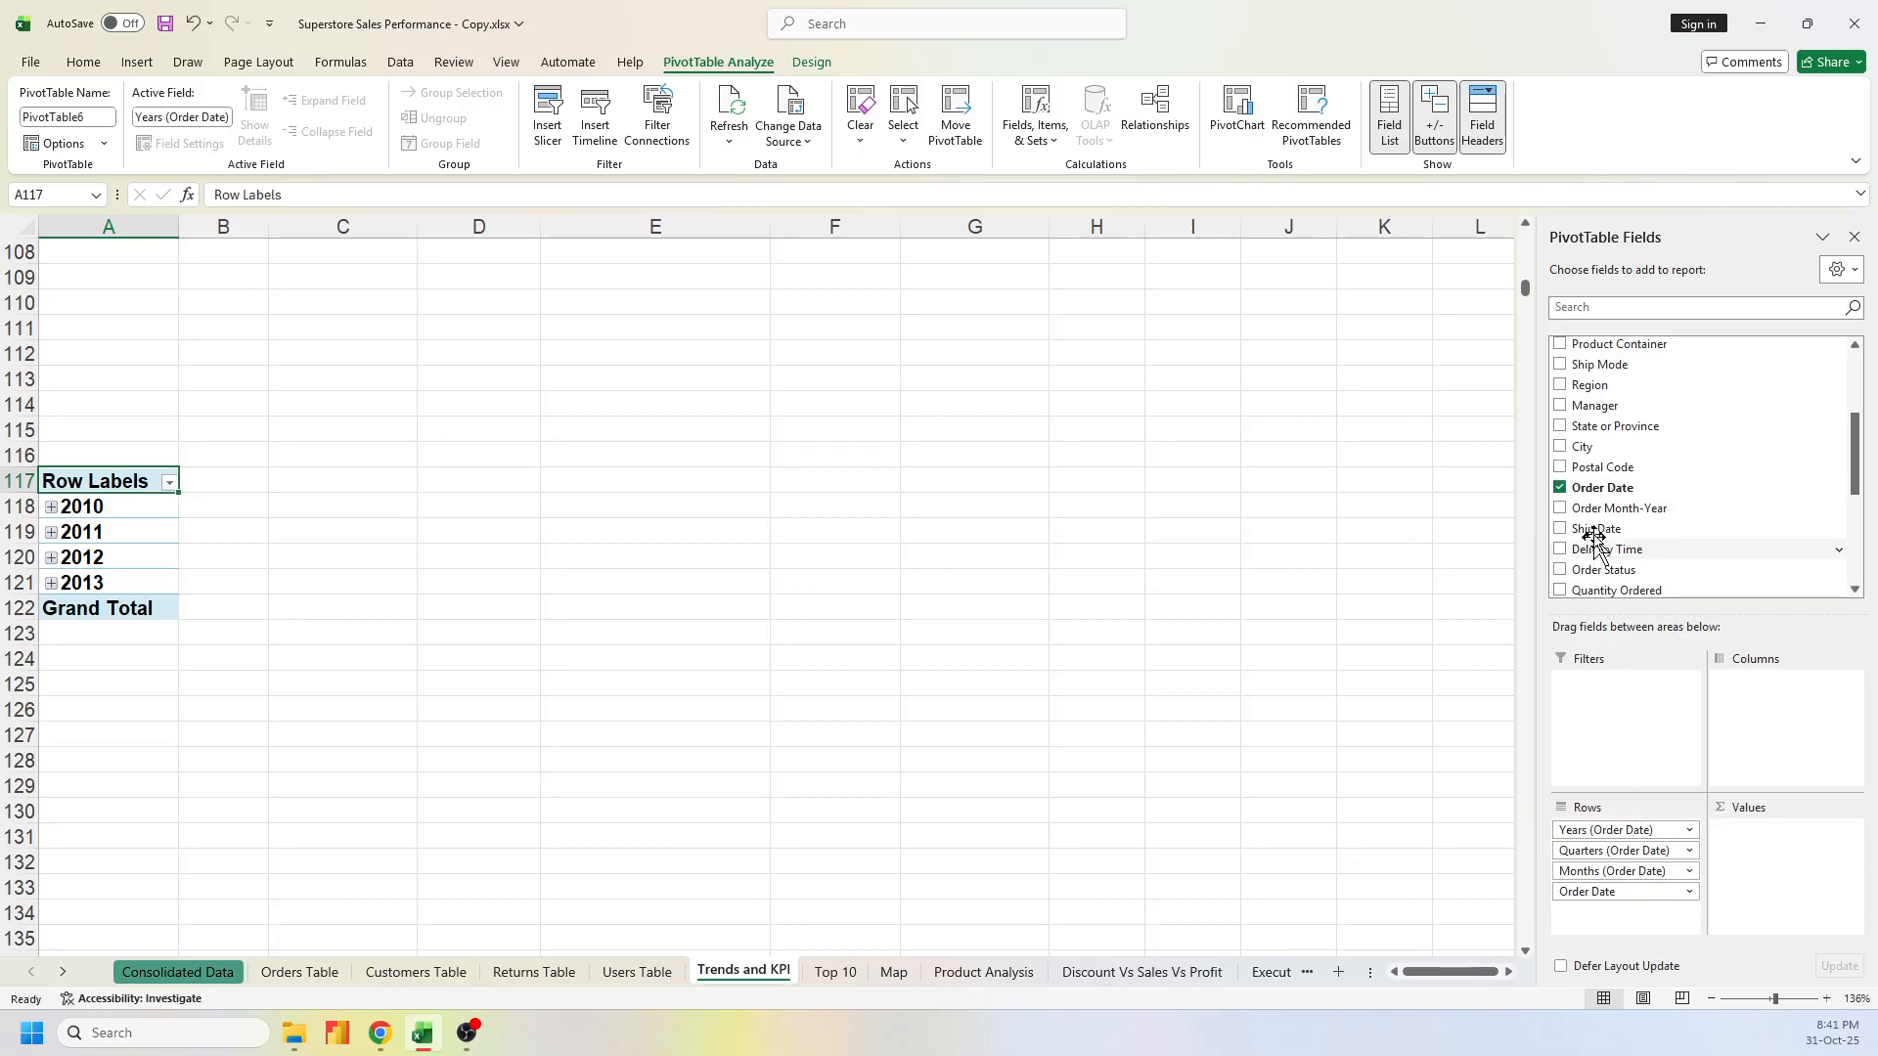
Add Sales and Profit to the values of the PivotTable at A117
scroll(1633, 501, "up", 3)
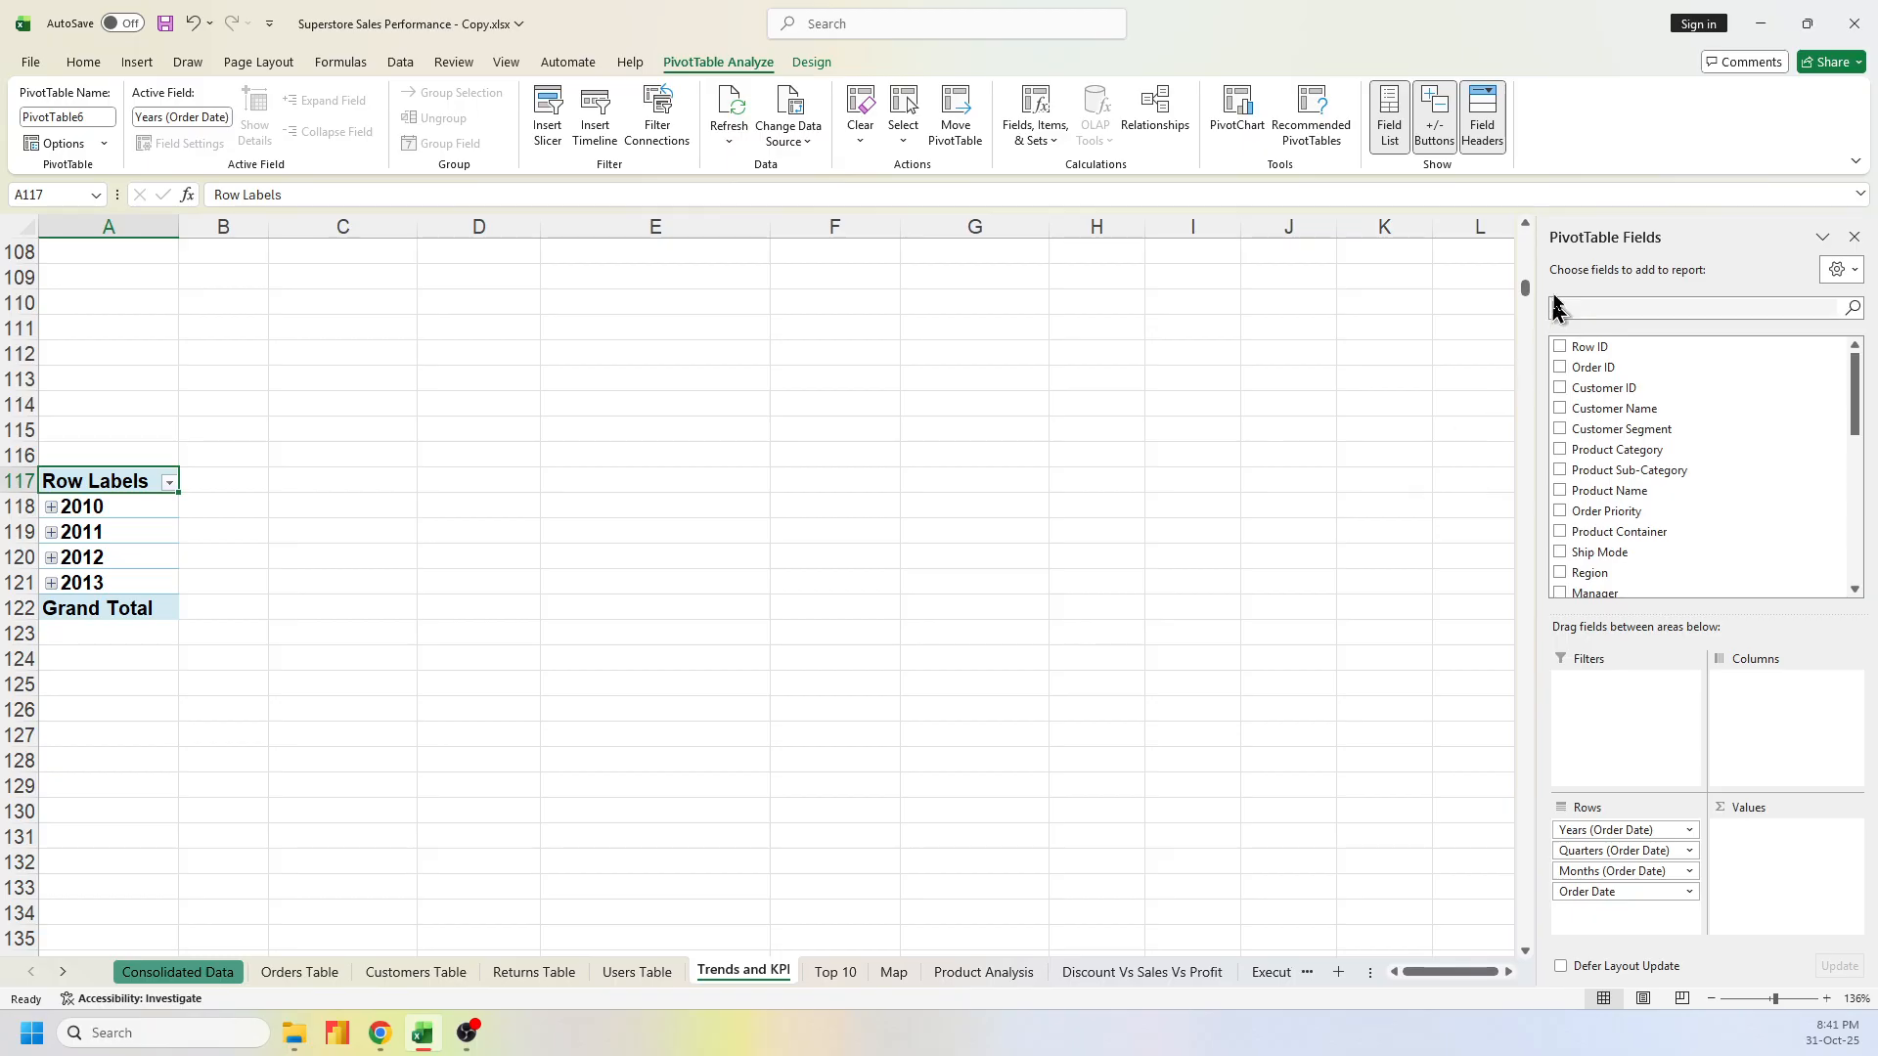
mouse_move(1522, 290)
left_mouse_down()
mouse_move(1525, 250)
mouse_move(1512, 389)
mouse_move(1500, 319)
mouse_move(1521, 299)
left_mouse_up()
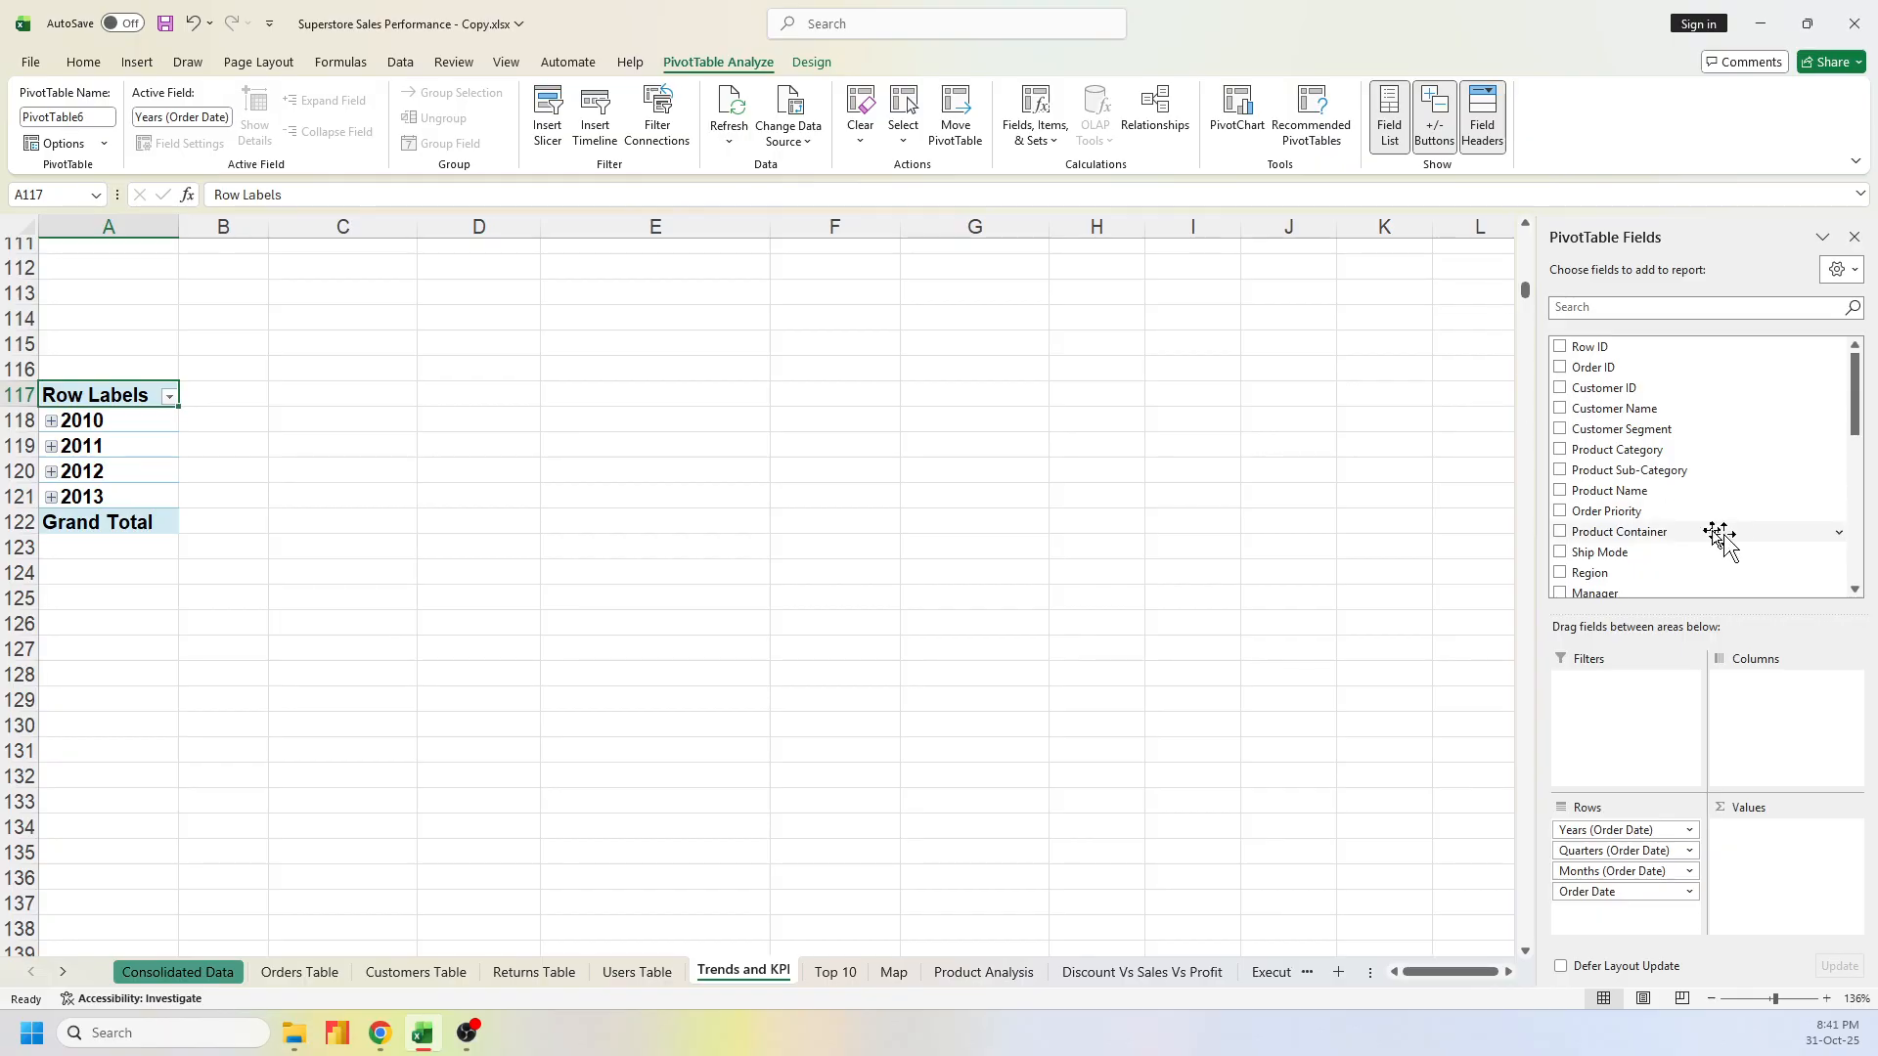
scroll(1629, 457, "down", 2)
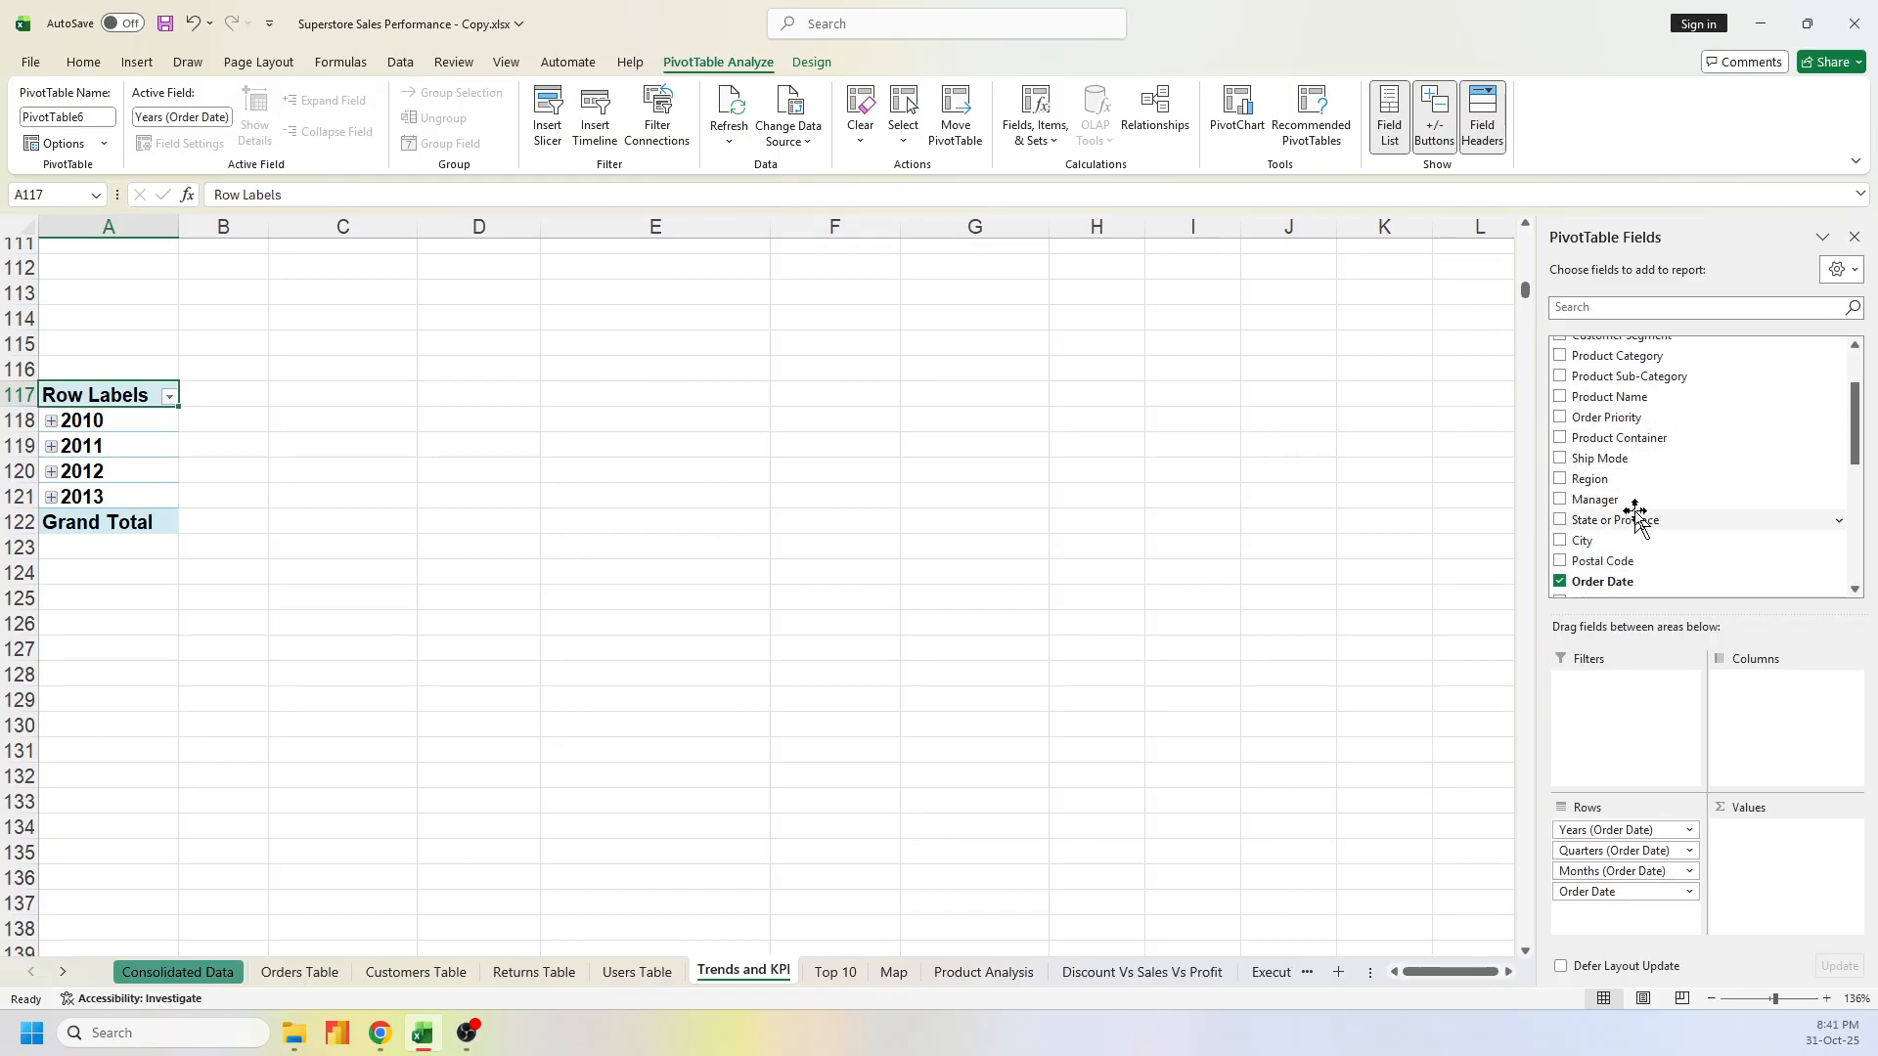
scroll(1636, 516, "down", 2)
scroll(1637, 518, "down", 4)
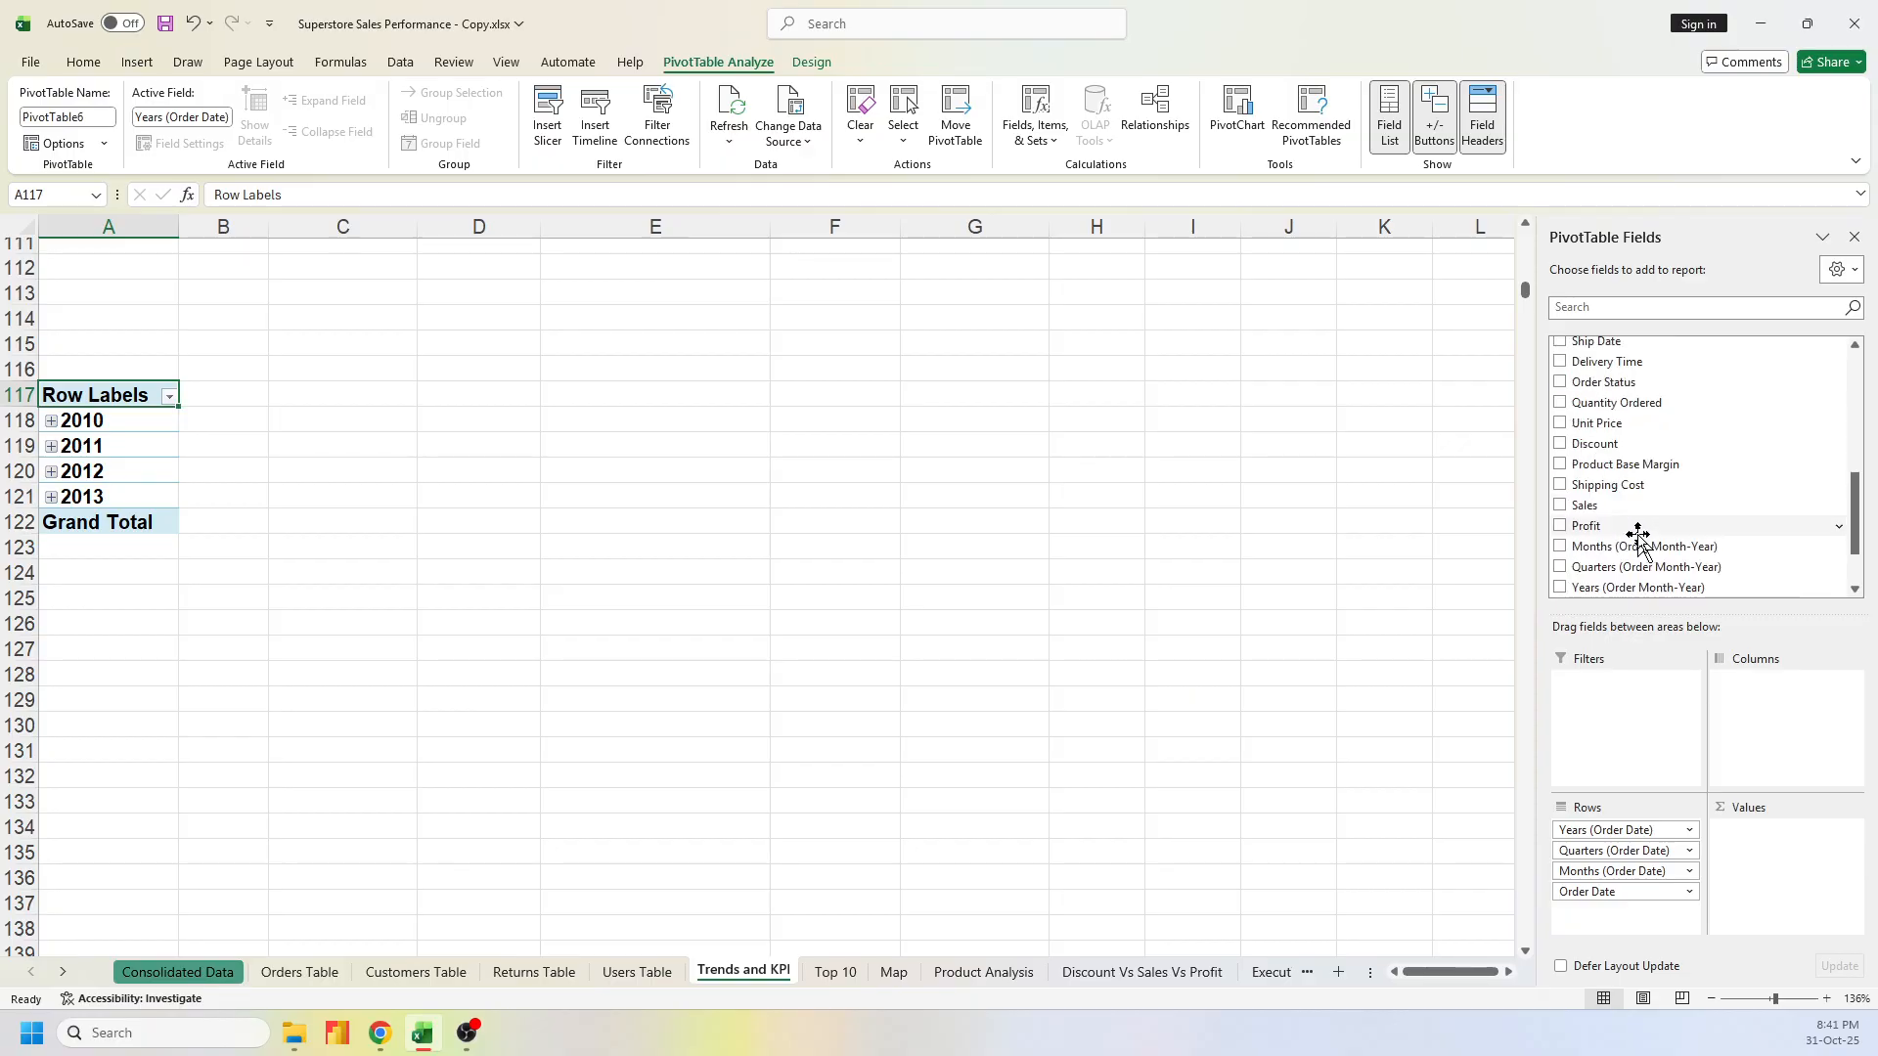
left_click_drag(1608, 505, 1755, 873)
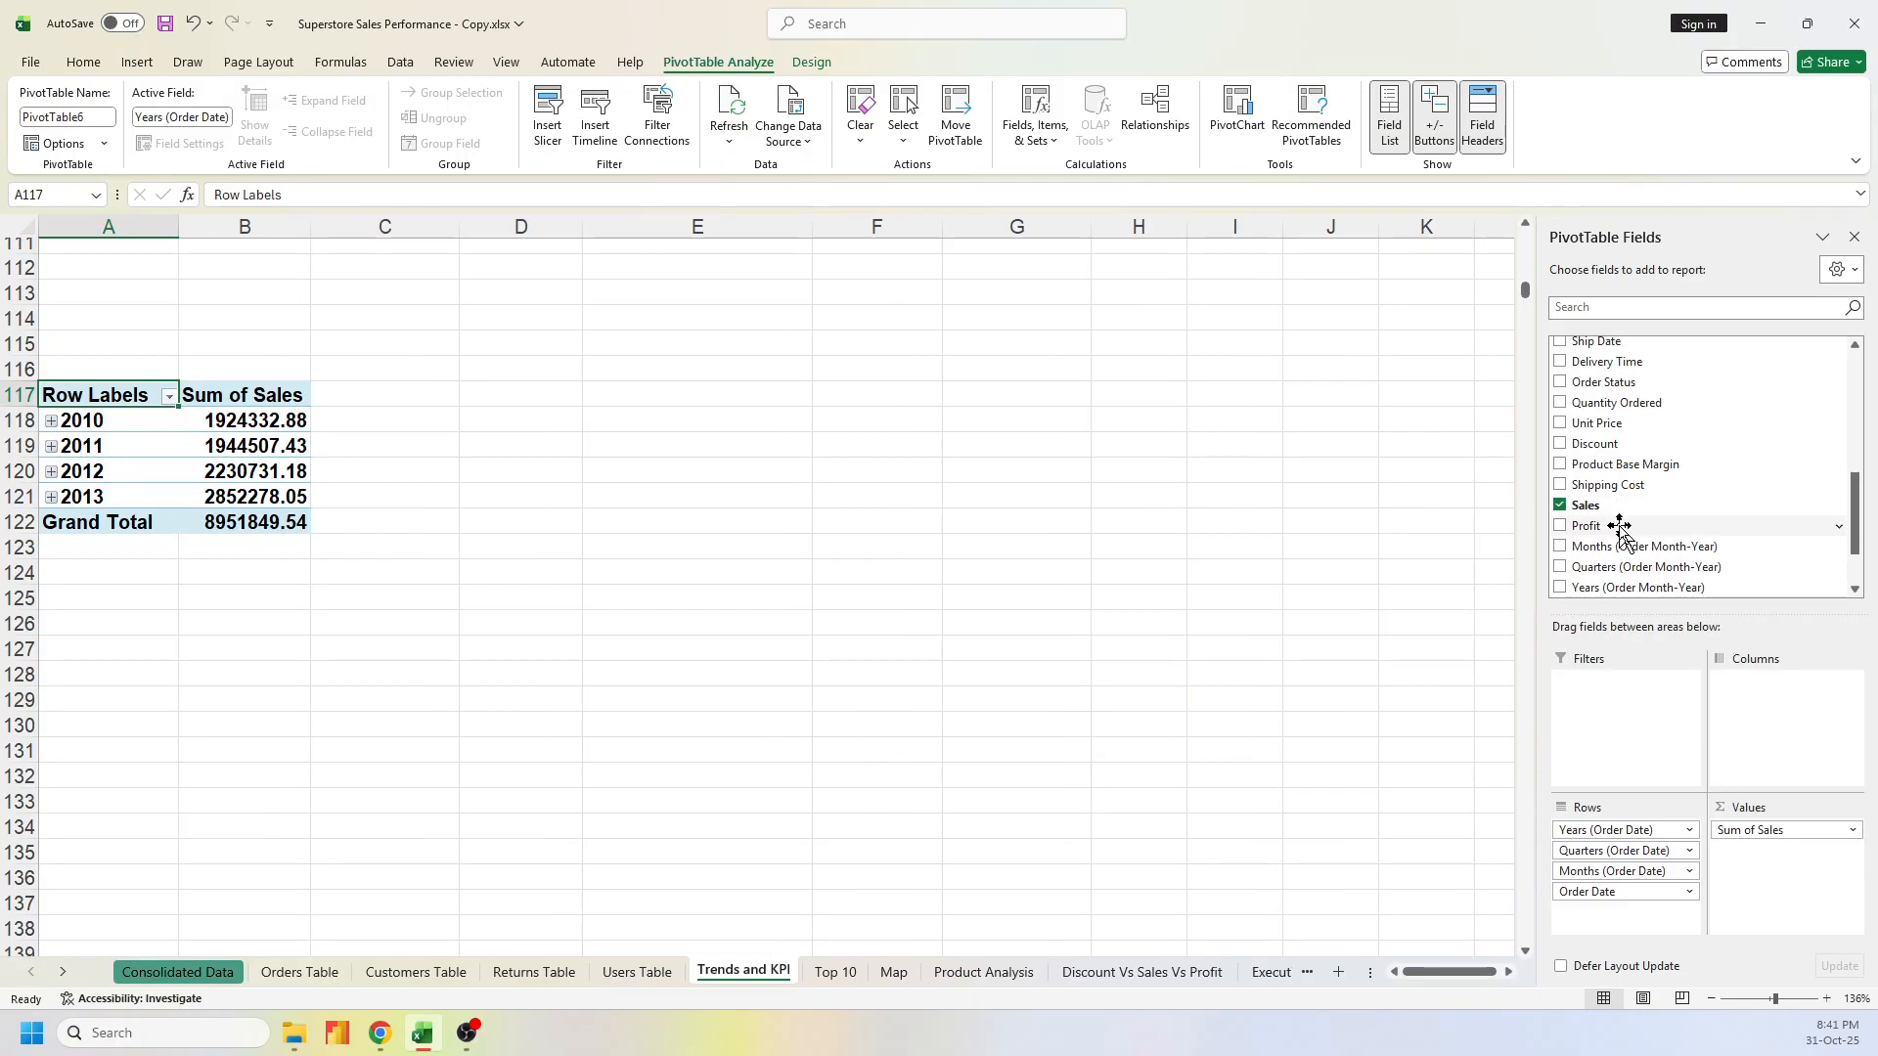
left_click_drag(1614, 526, 1770, 863)
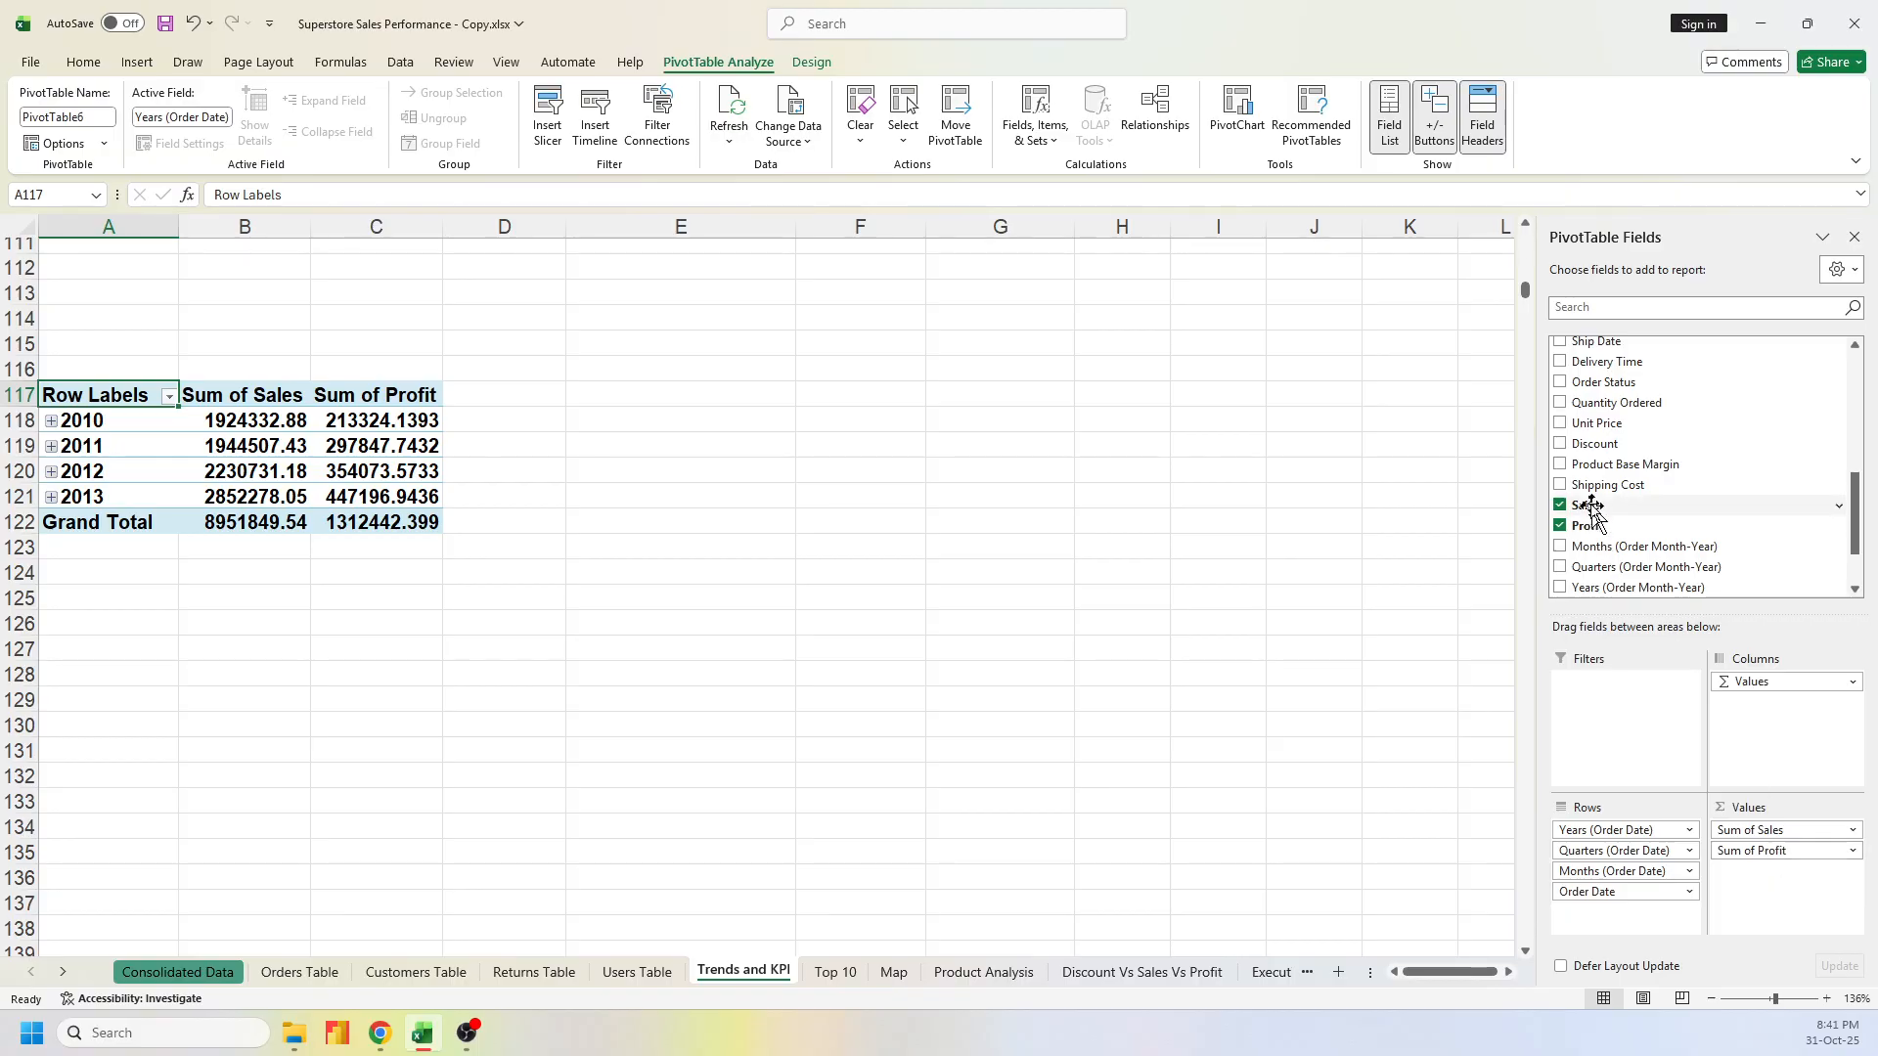
Add Profit to the values a second time and show that copy as % of Grand Total
left_click_drag(1592, 525, 1810, 876)
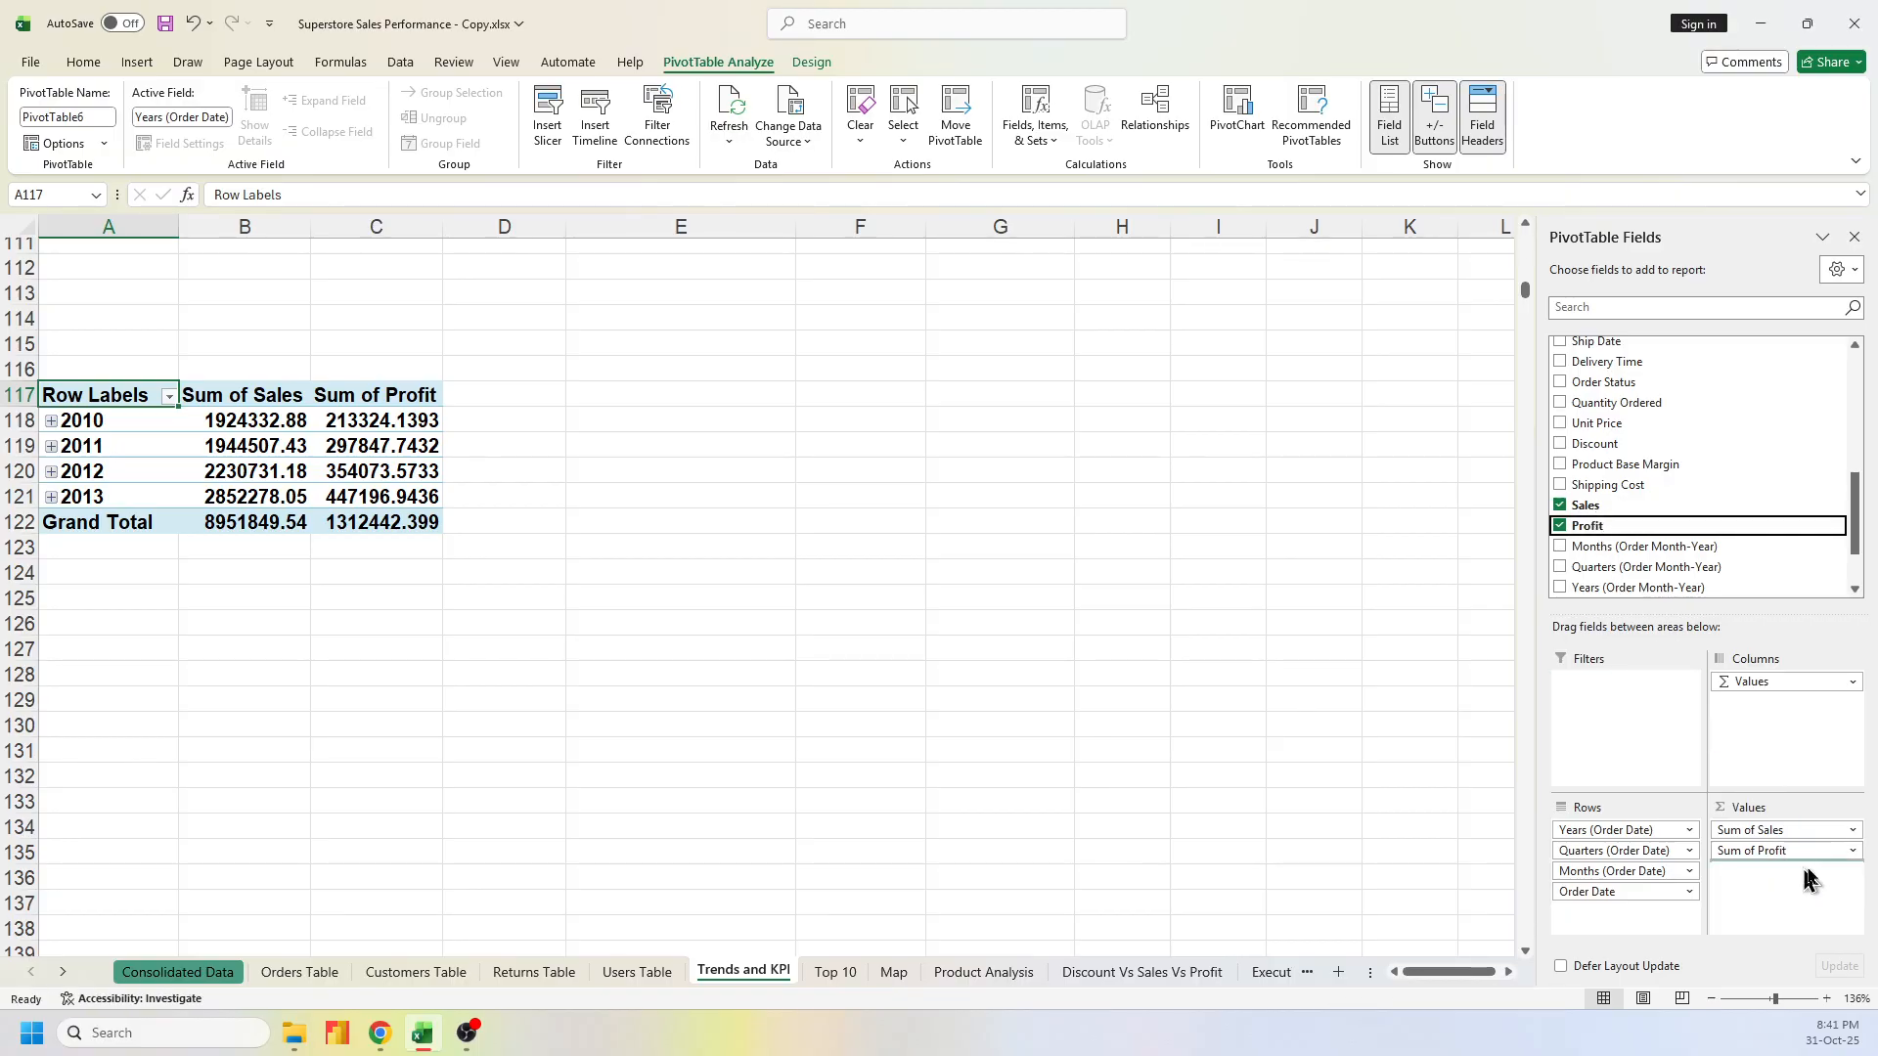
left_click(1821, 872)
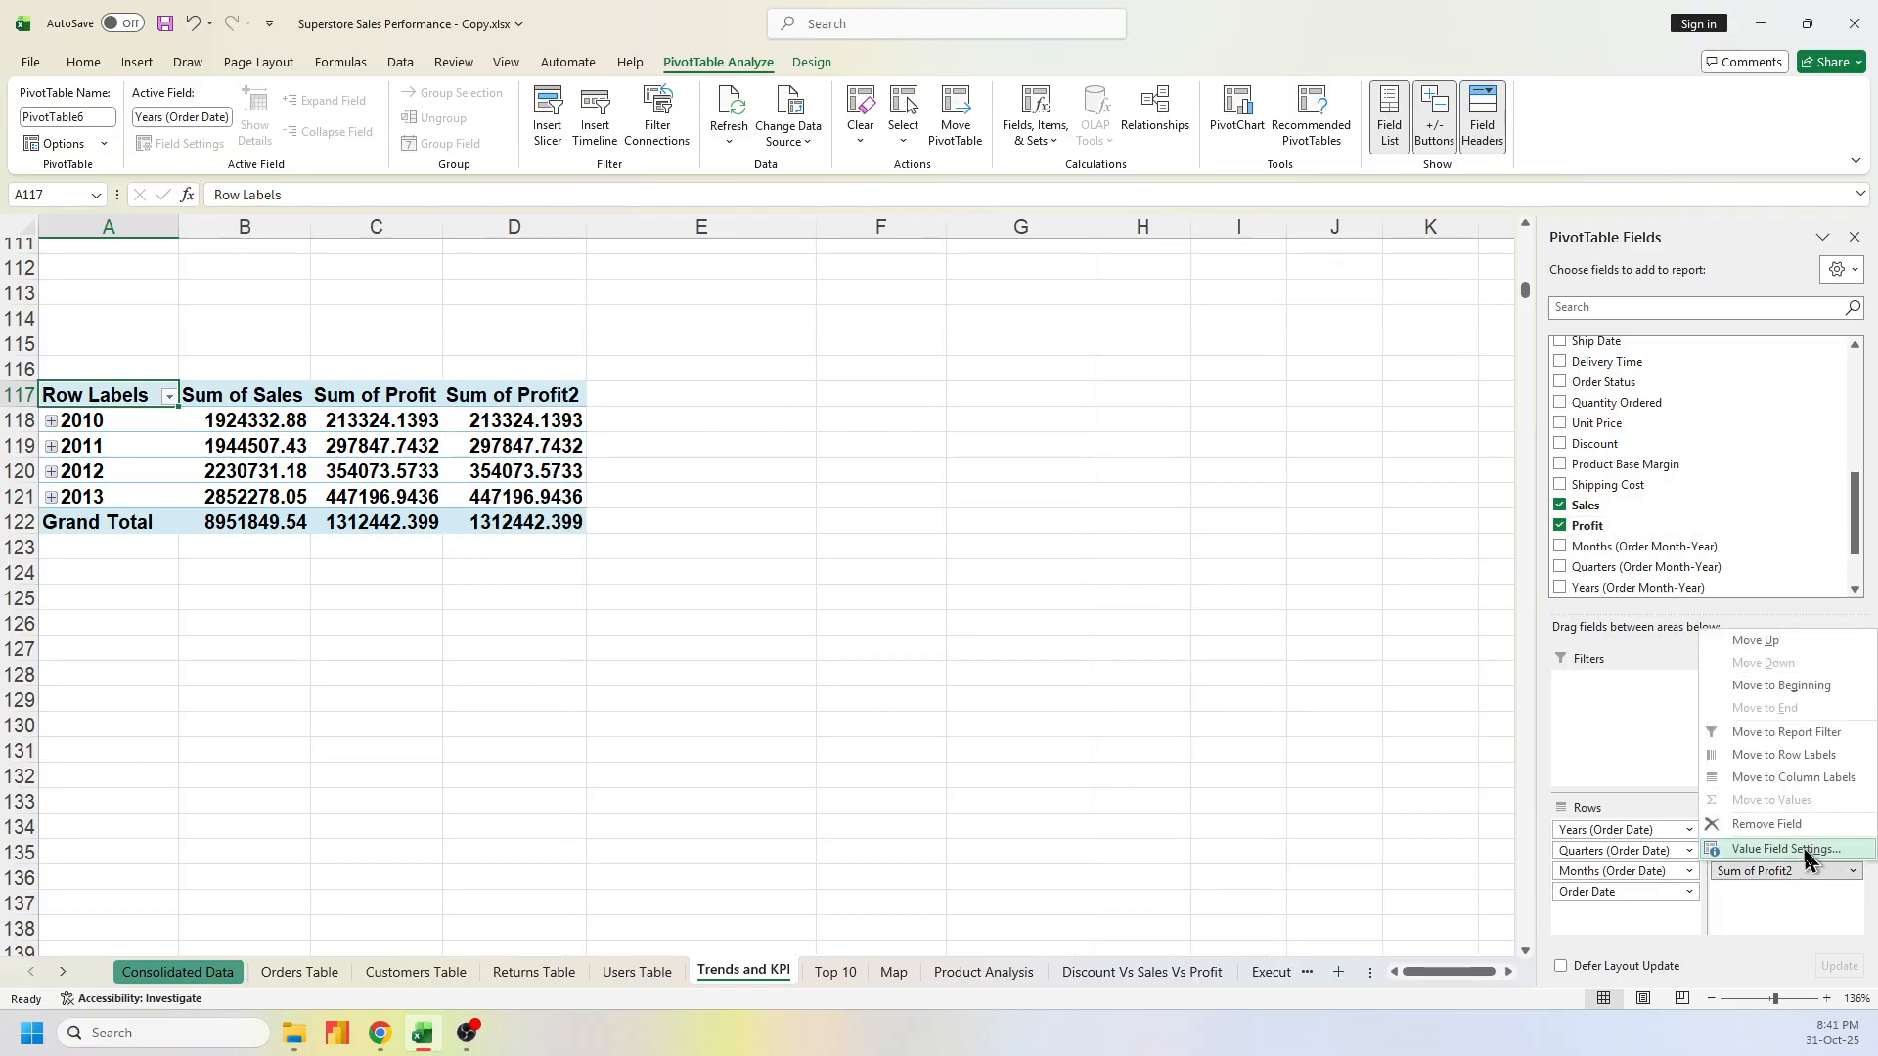
left_click(1811, 853)
scroll(607, 501, "down", 2)
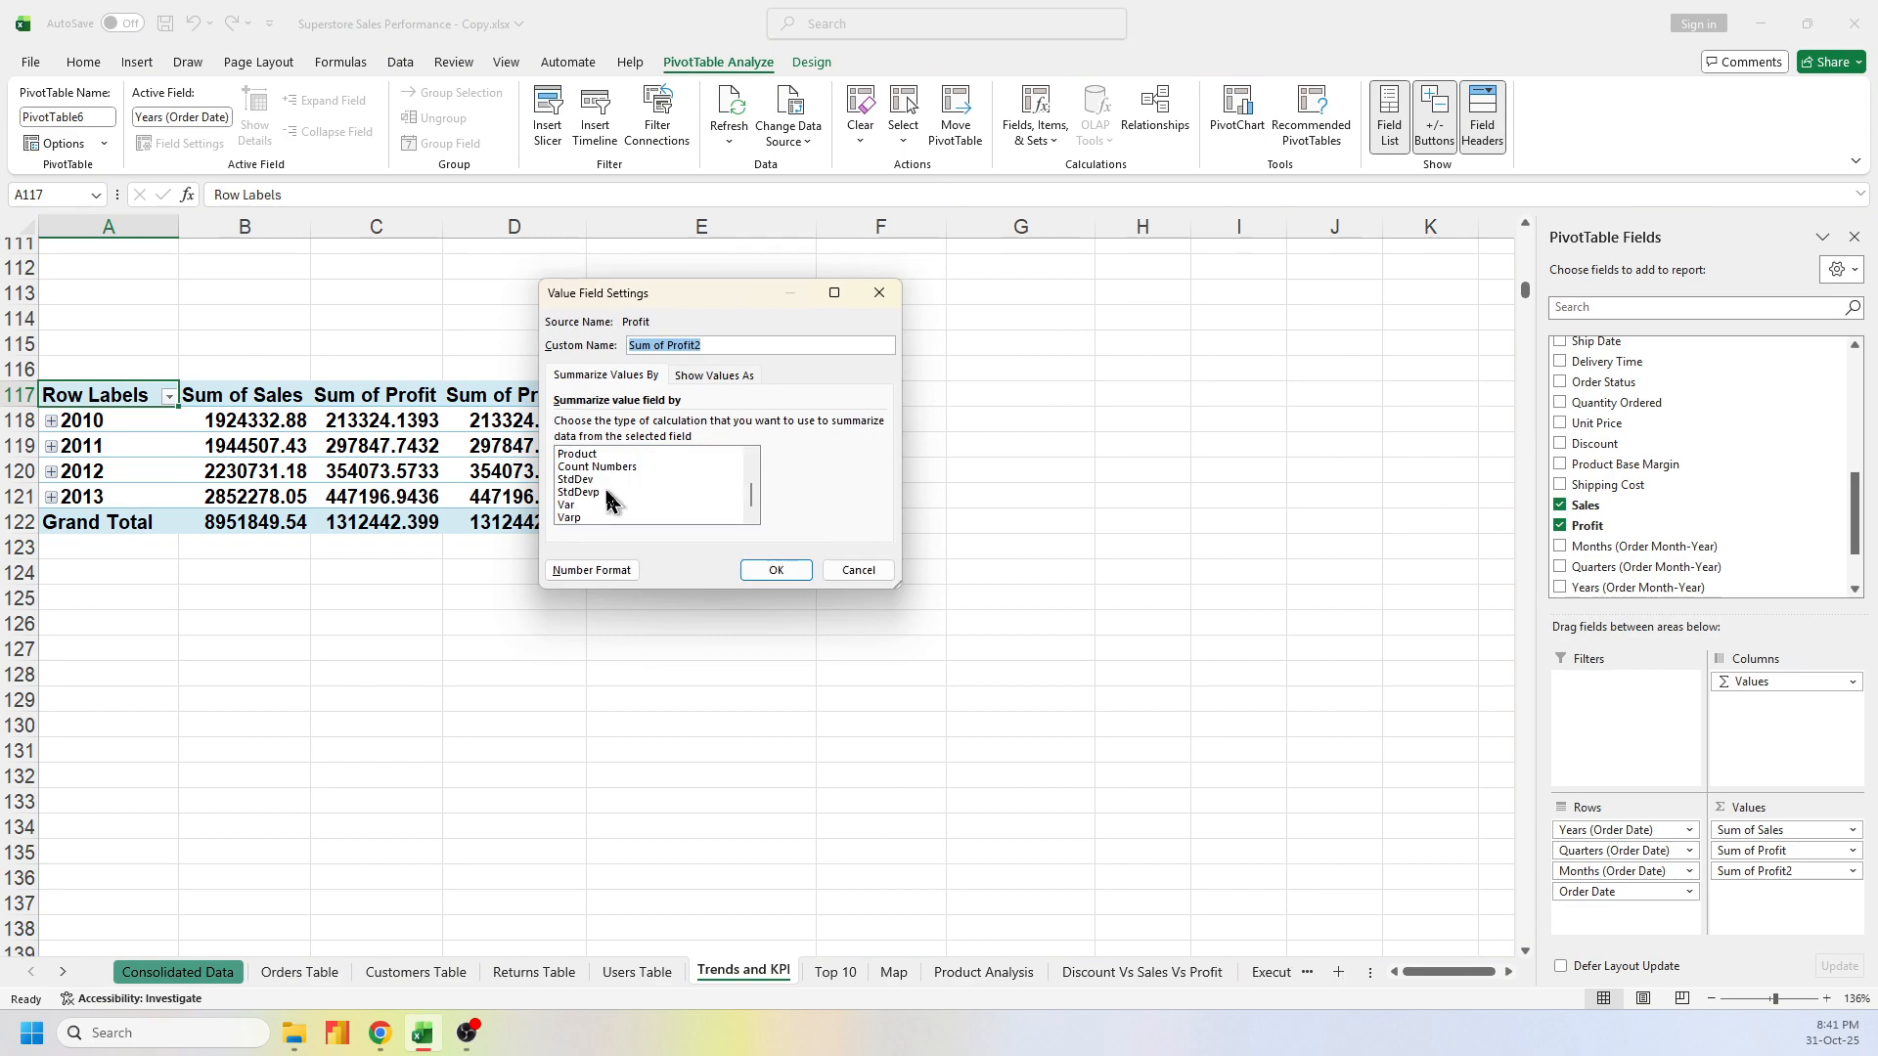
key("alt+Tab")
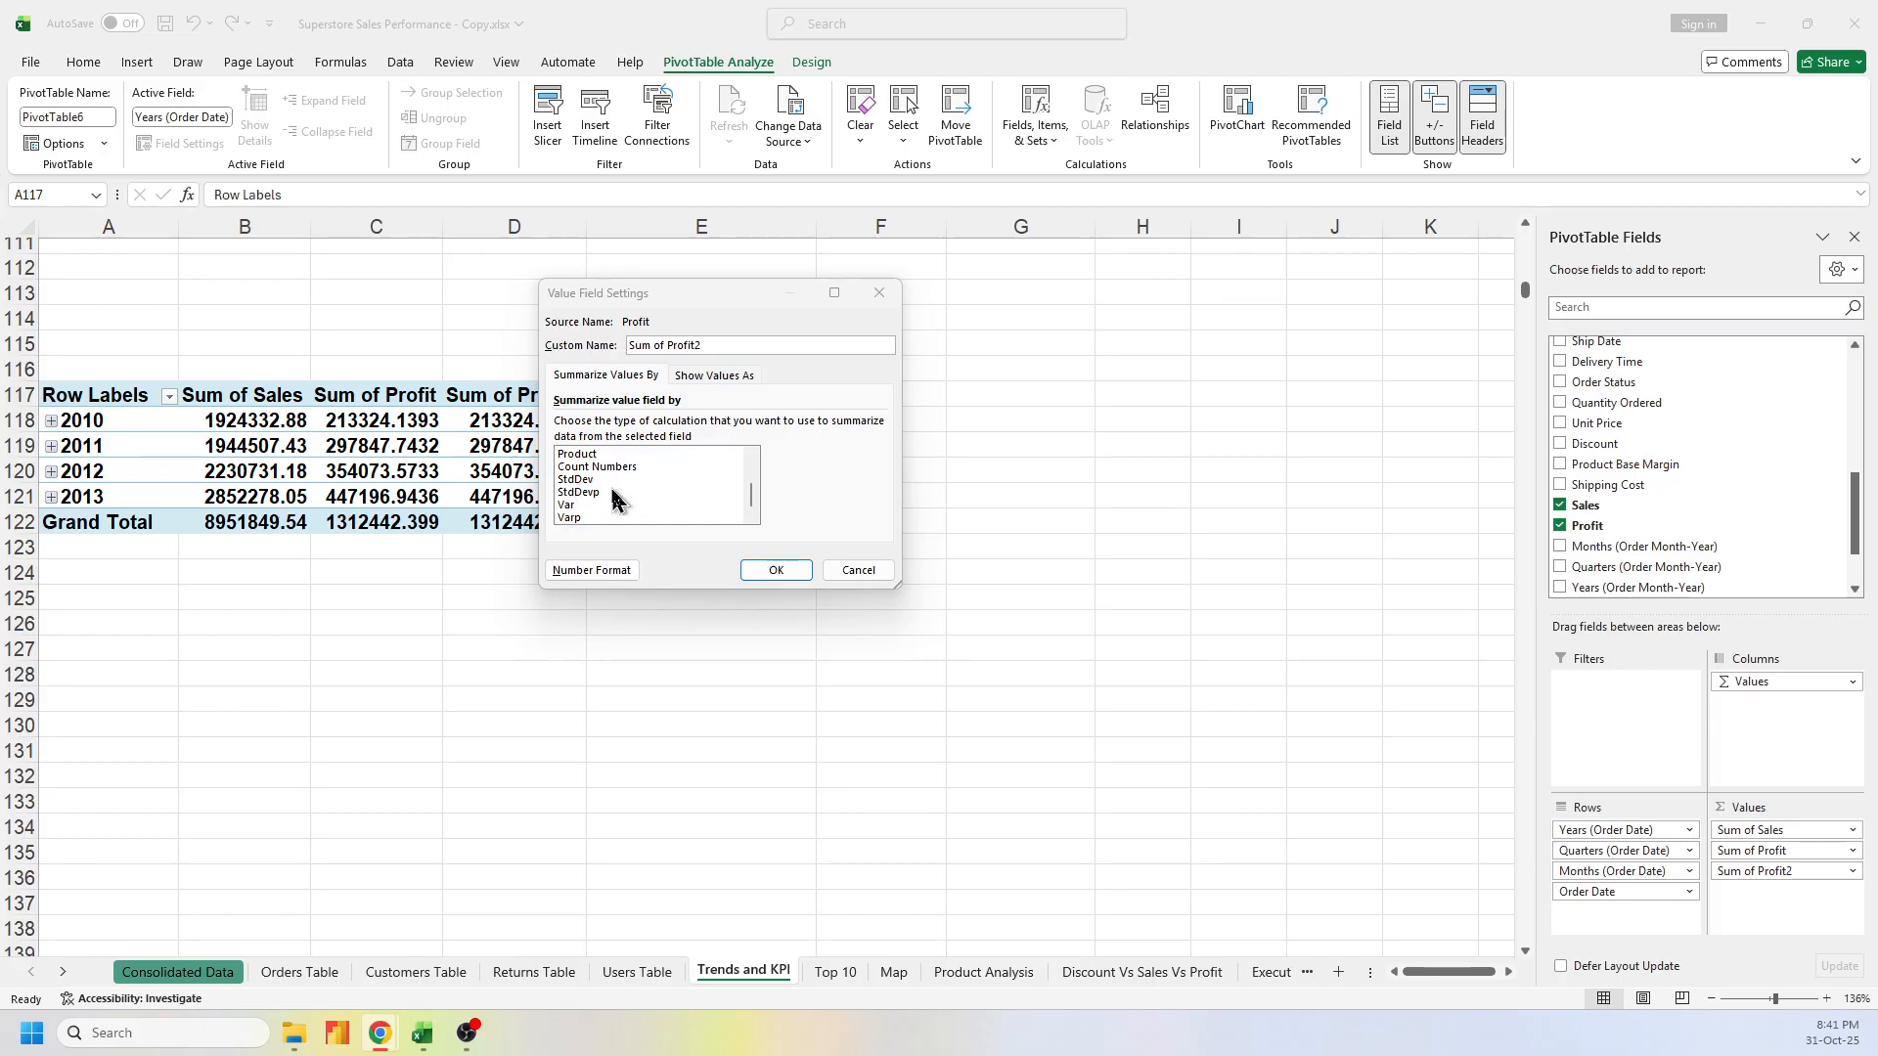
scroll(614, 501, "up", 2)
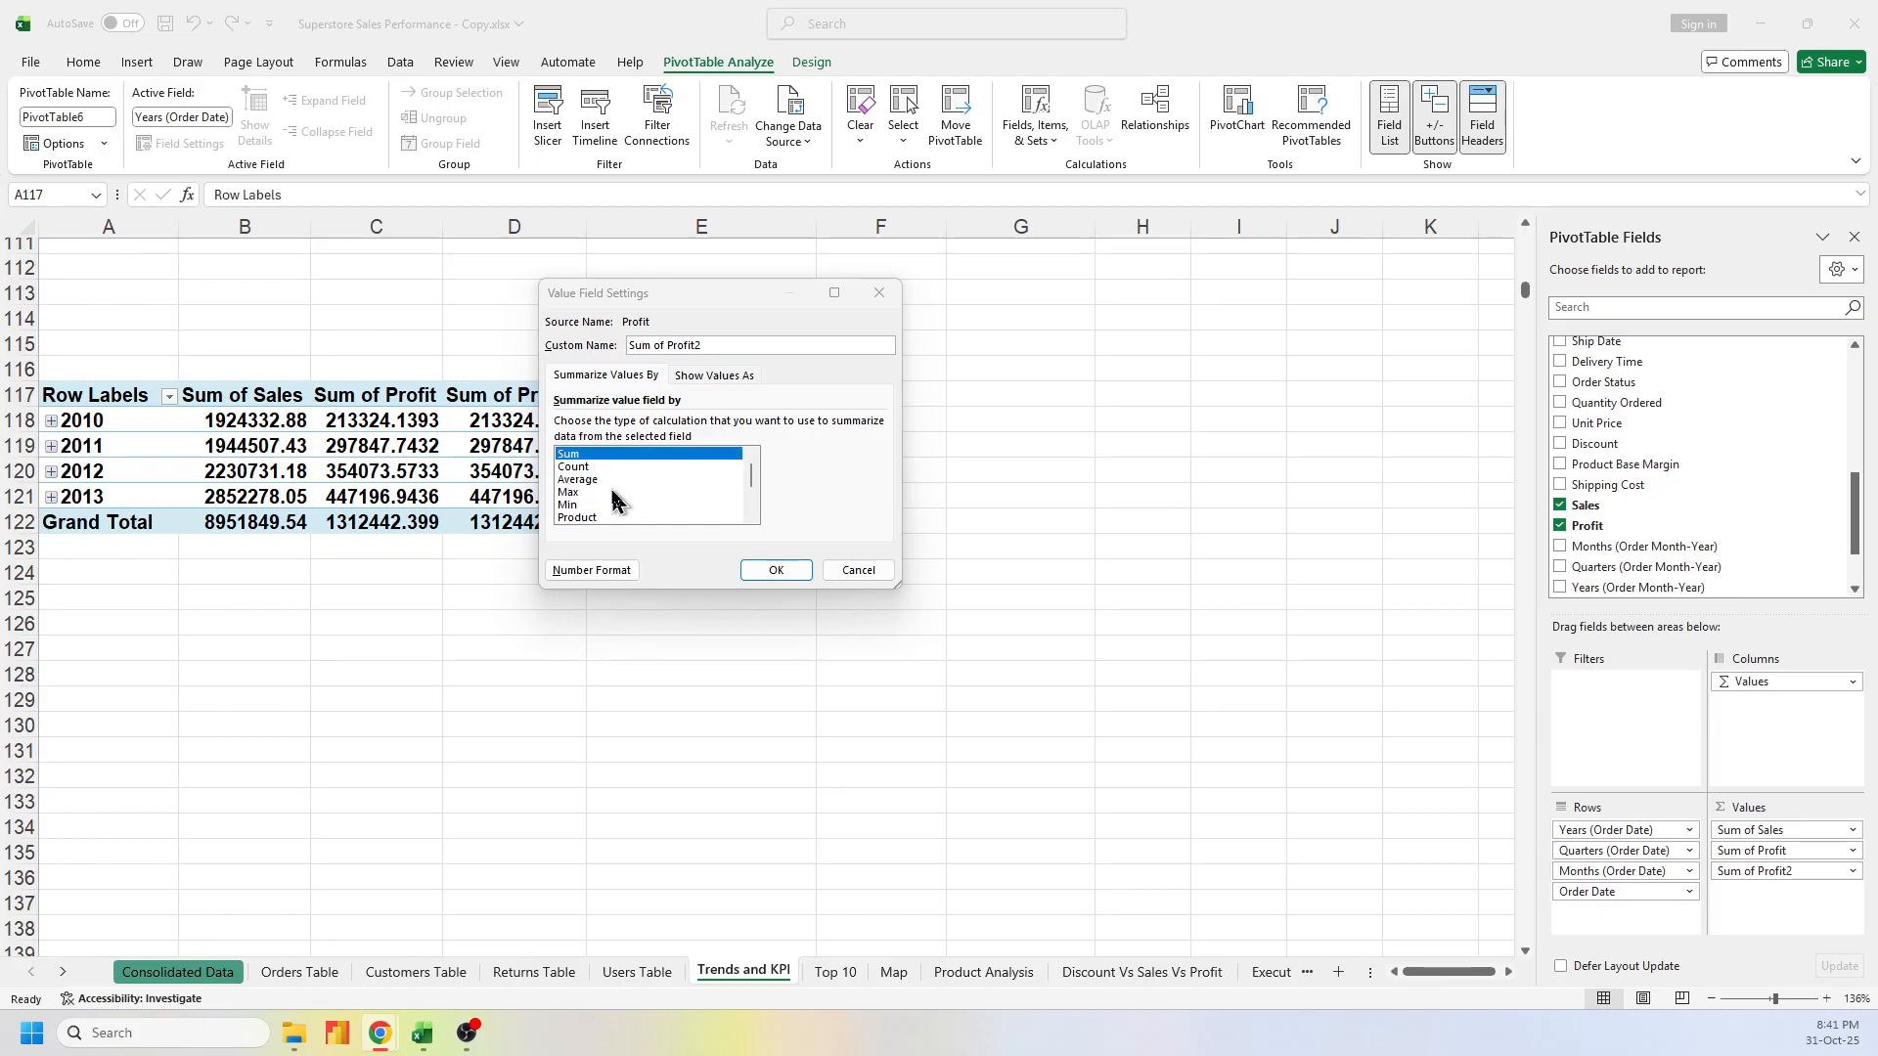
left_click(718, 375)
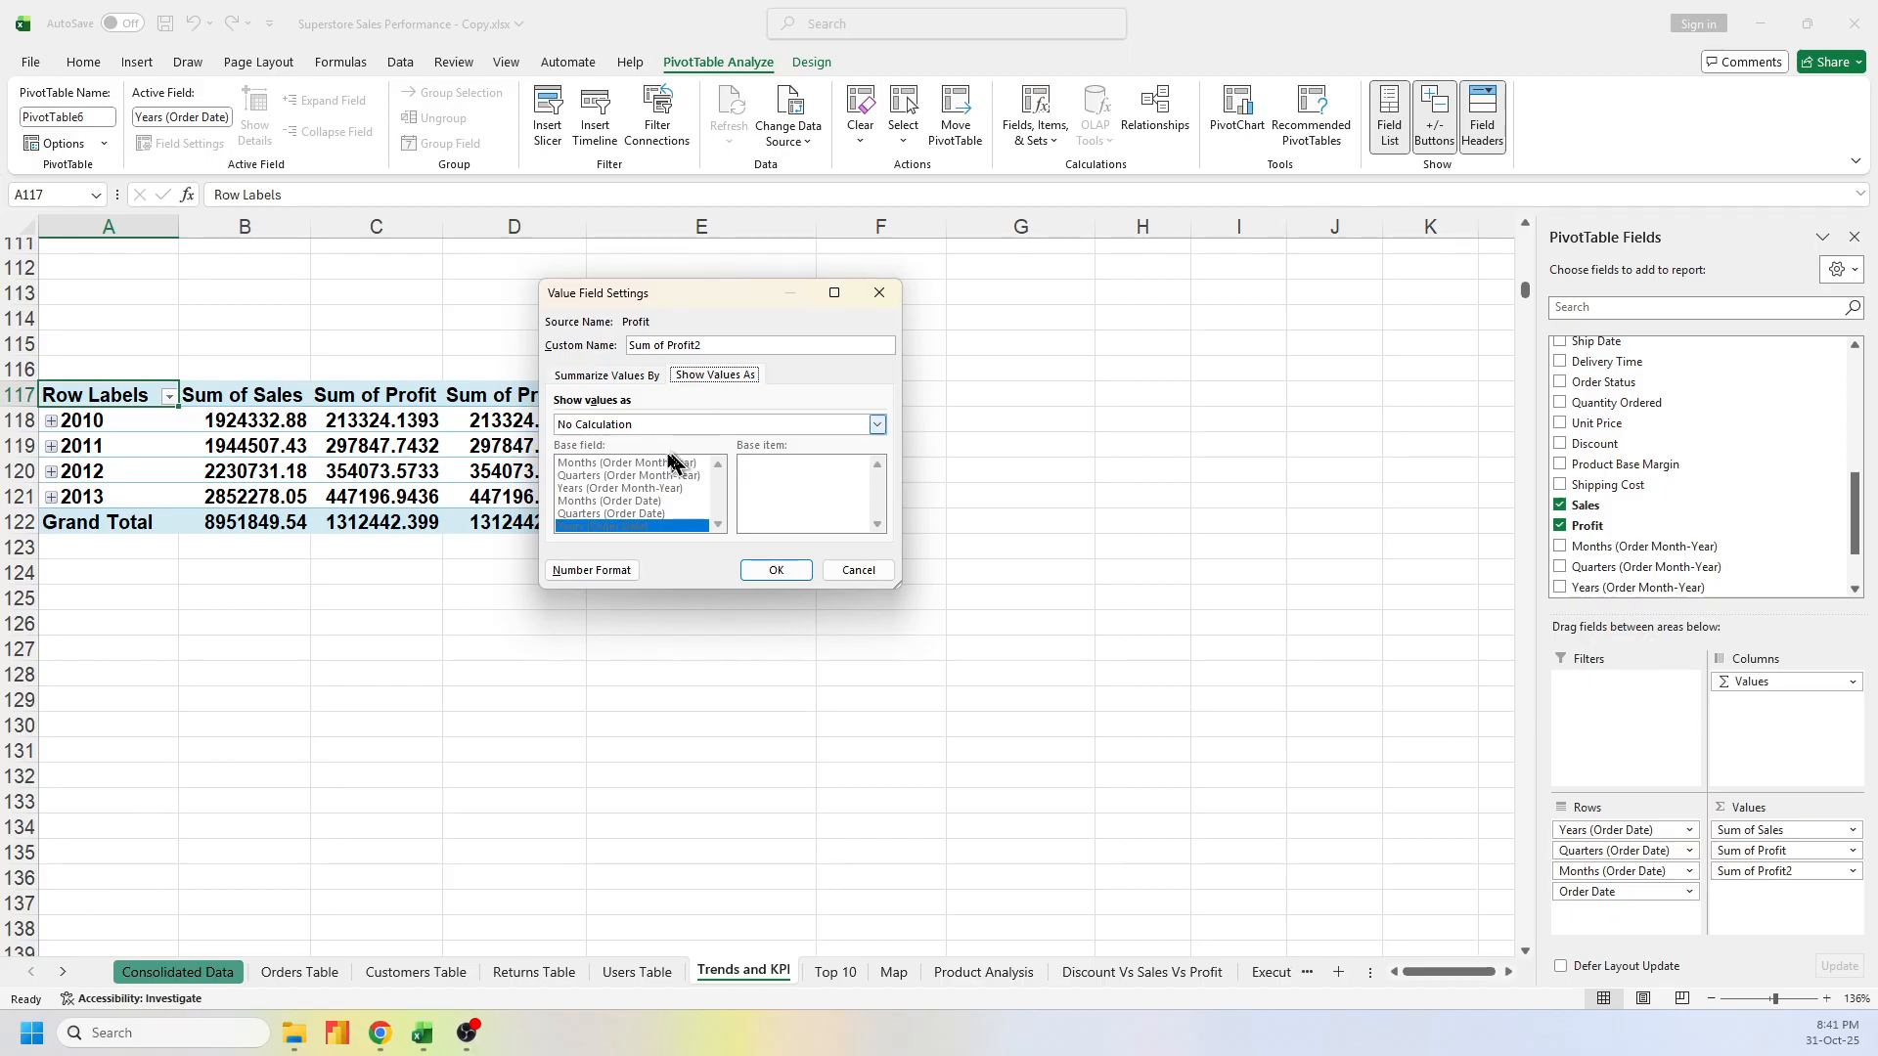
left_click(620, 423)
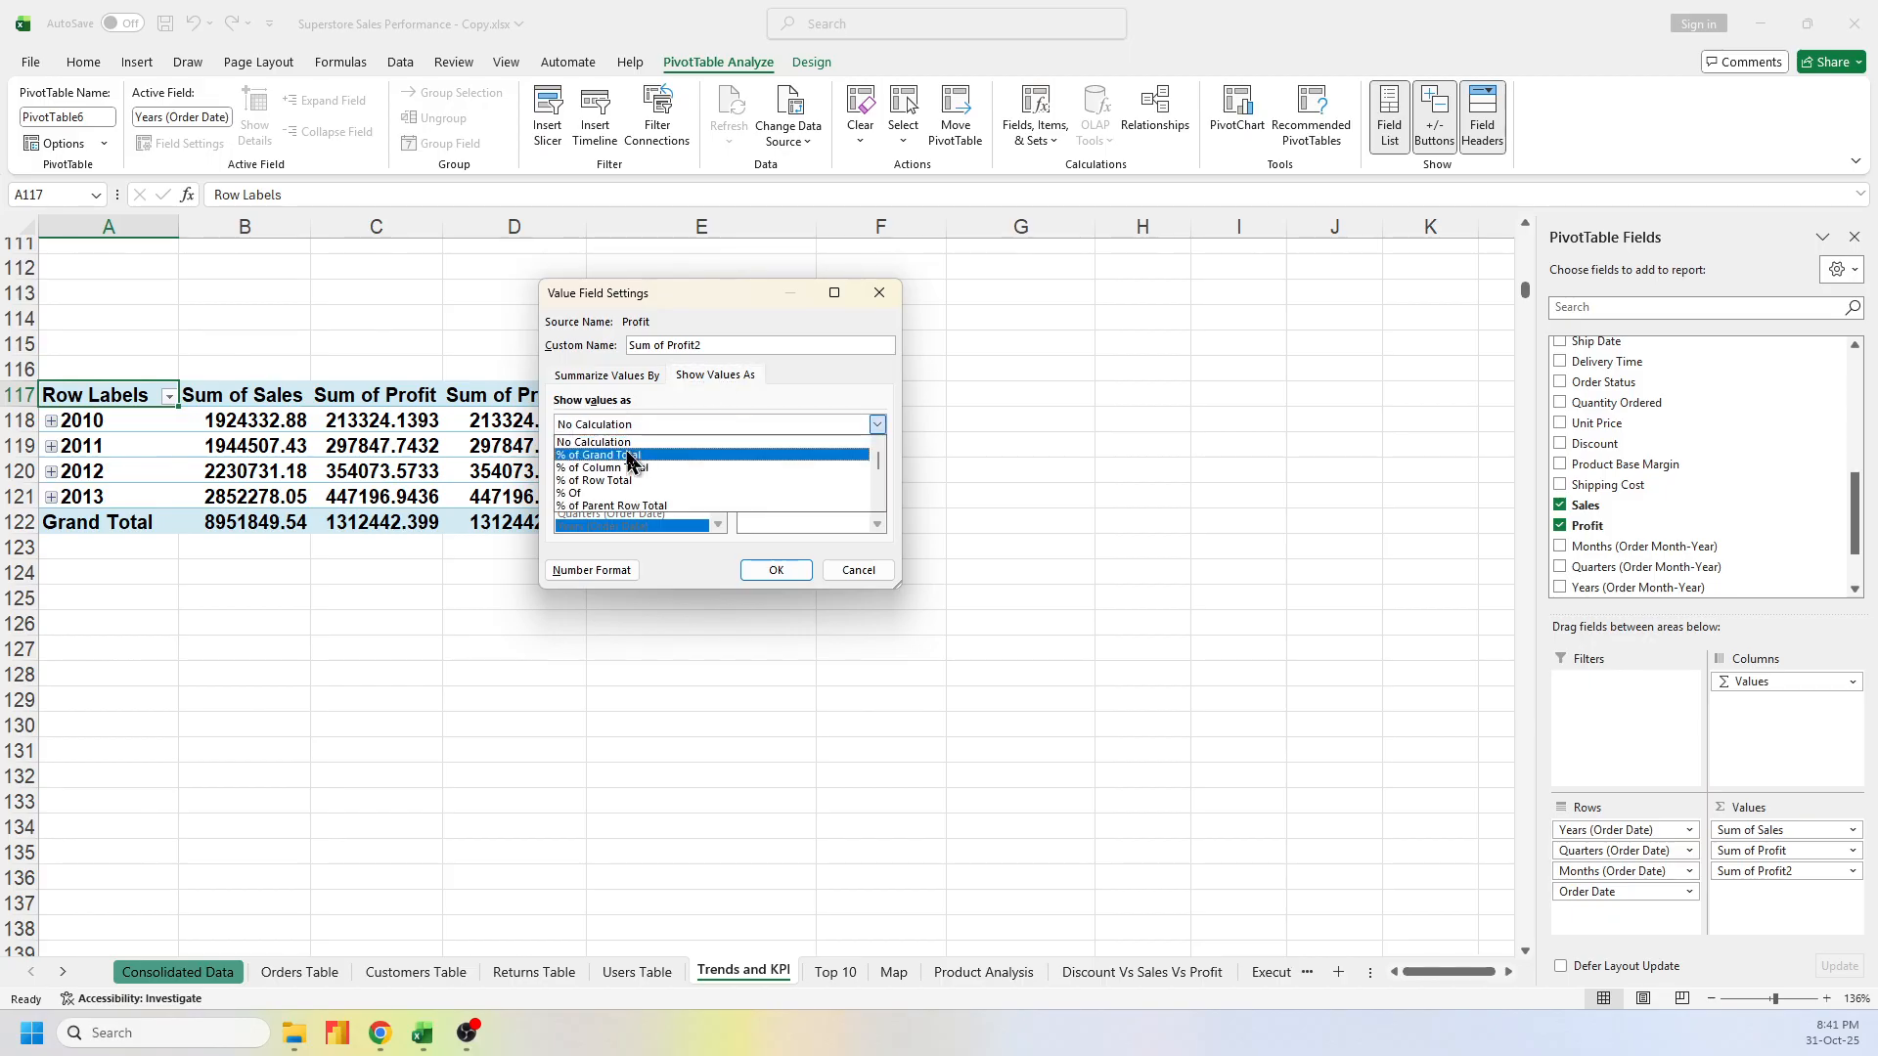
left_click(627, 455)
left_click(771, 569)
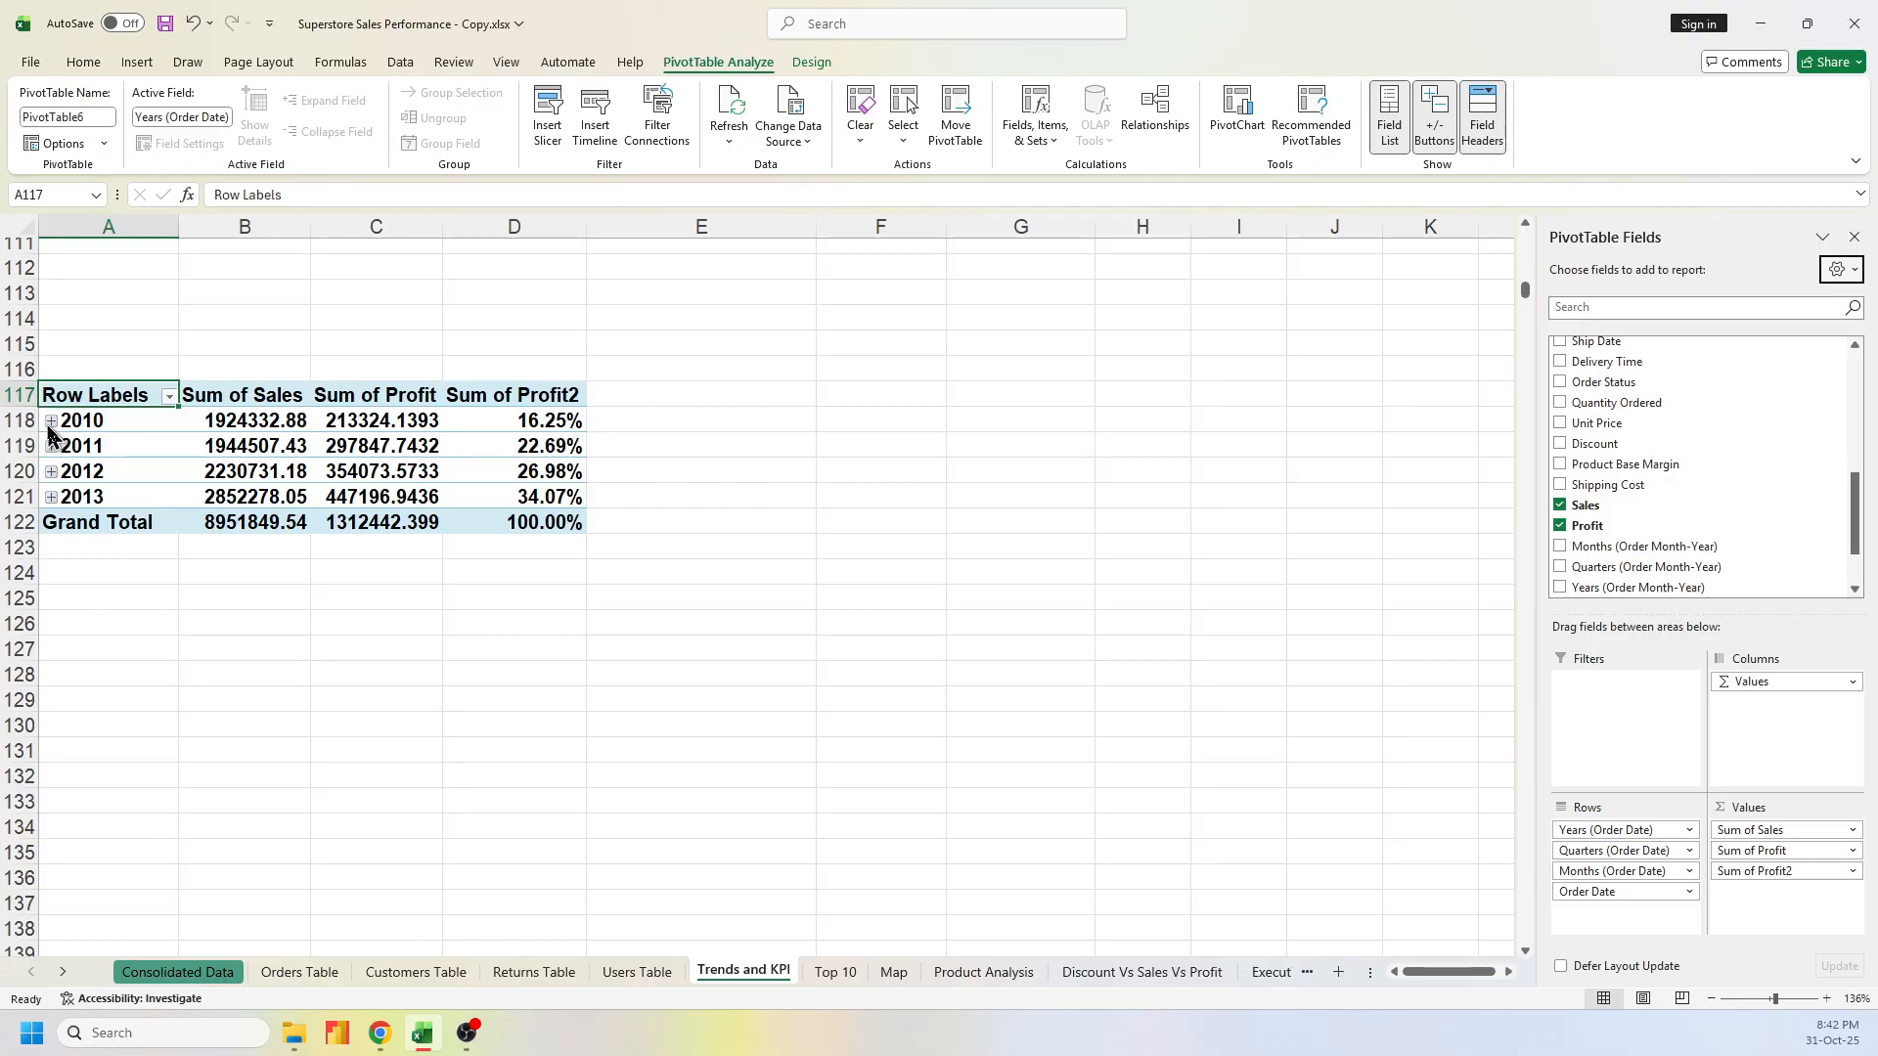
Remove the Quarters (Order Date) and Order Date fields from the PivotTable rows, leaving years and months
left_click(1665, 851)
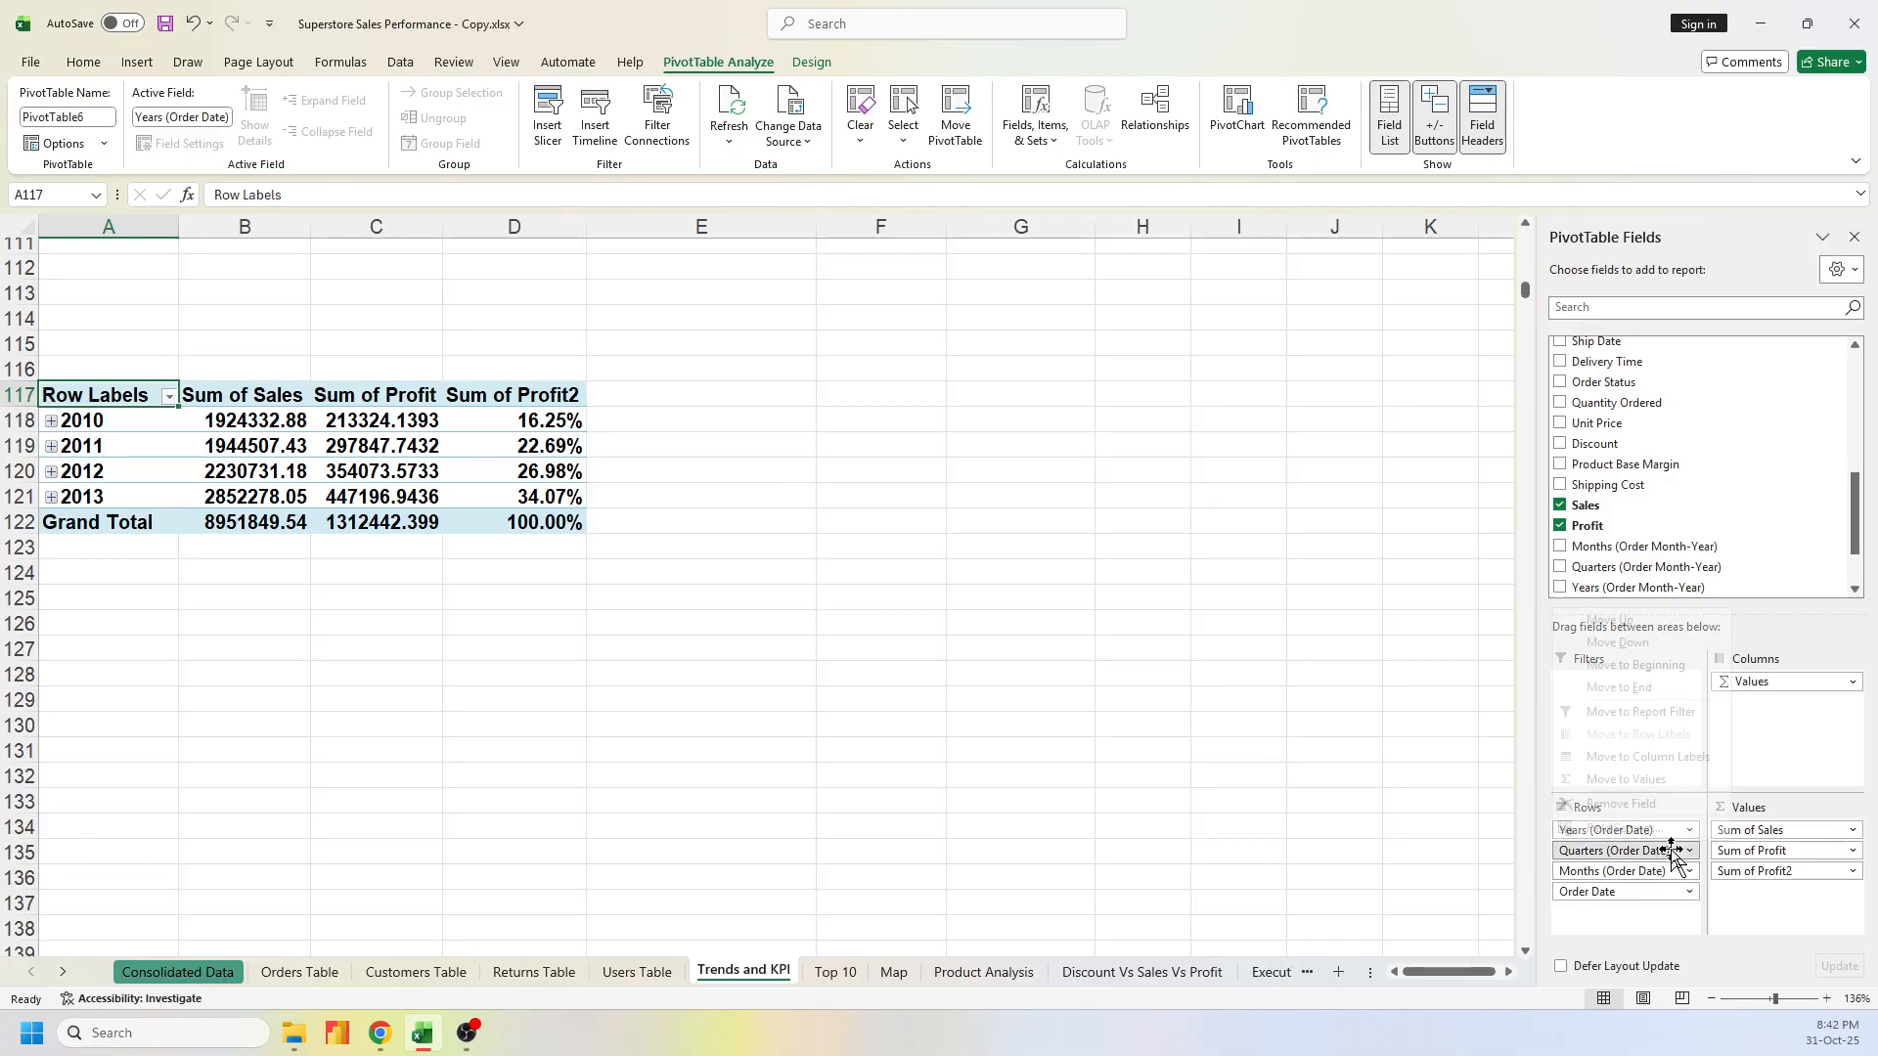
left_click(1660, 805)
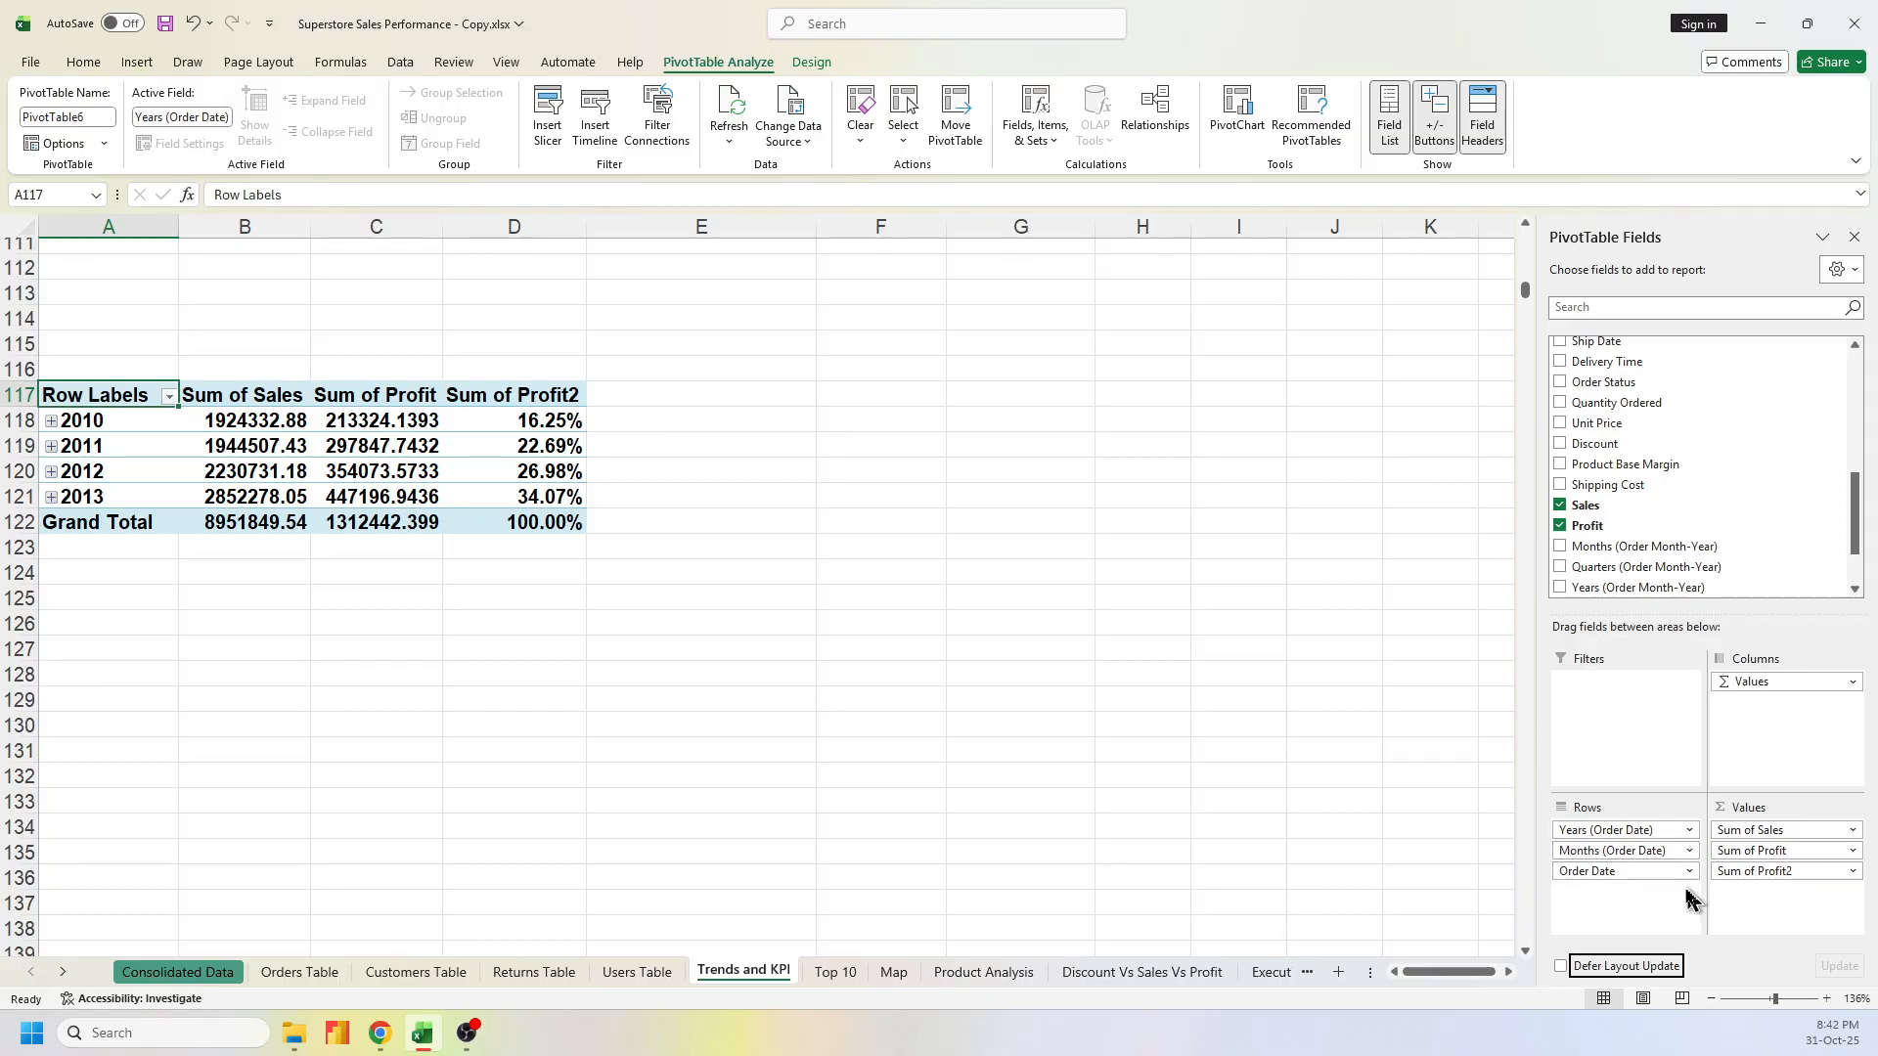
left_click(1675, 874)
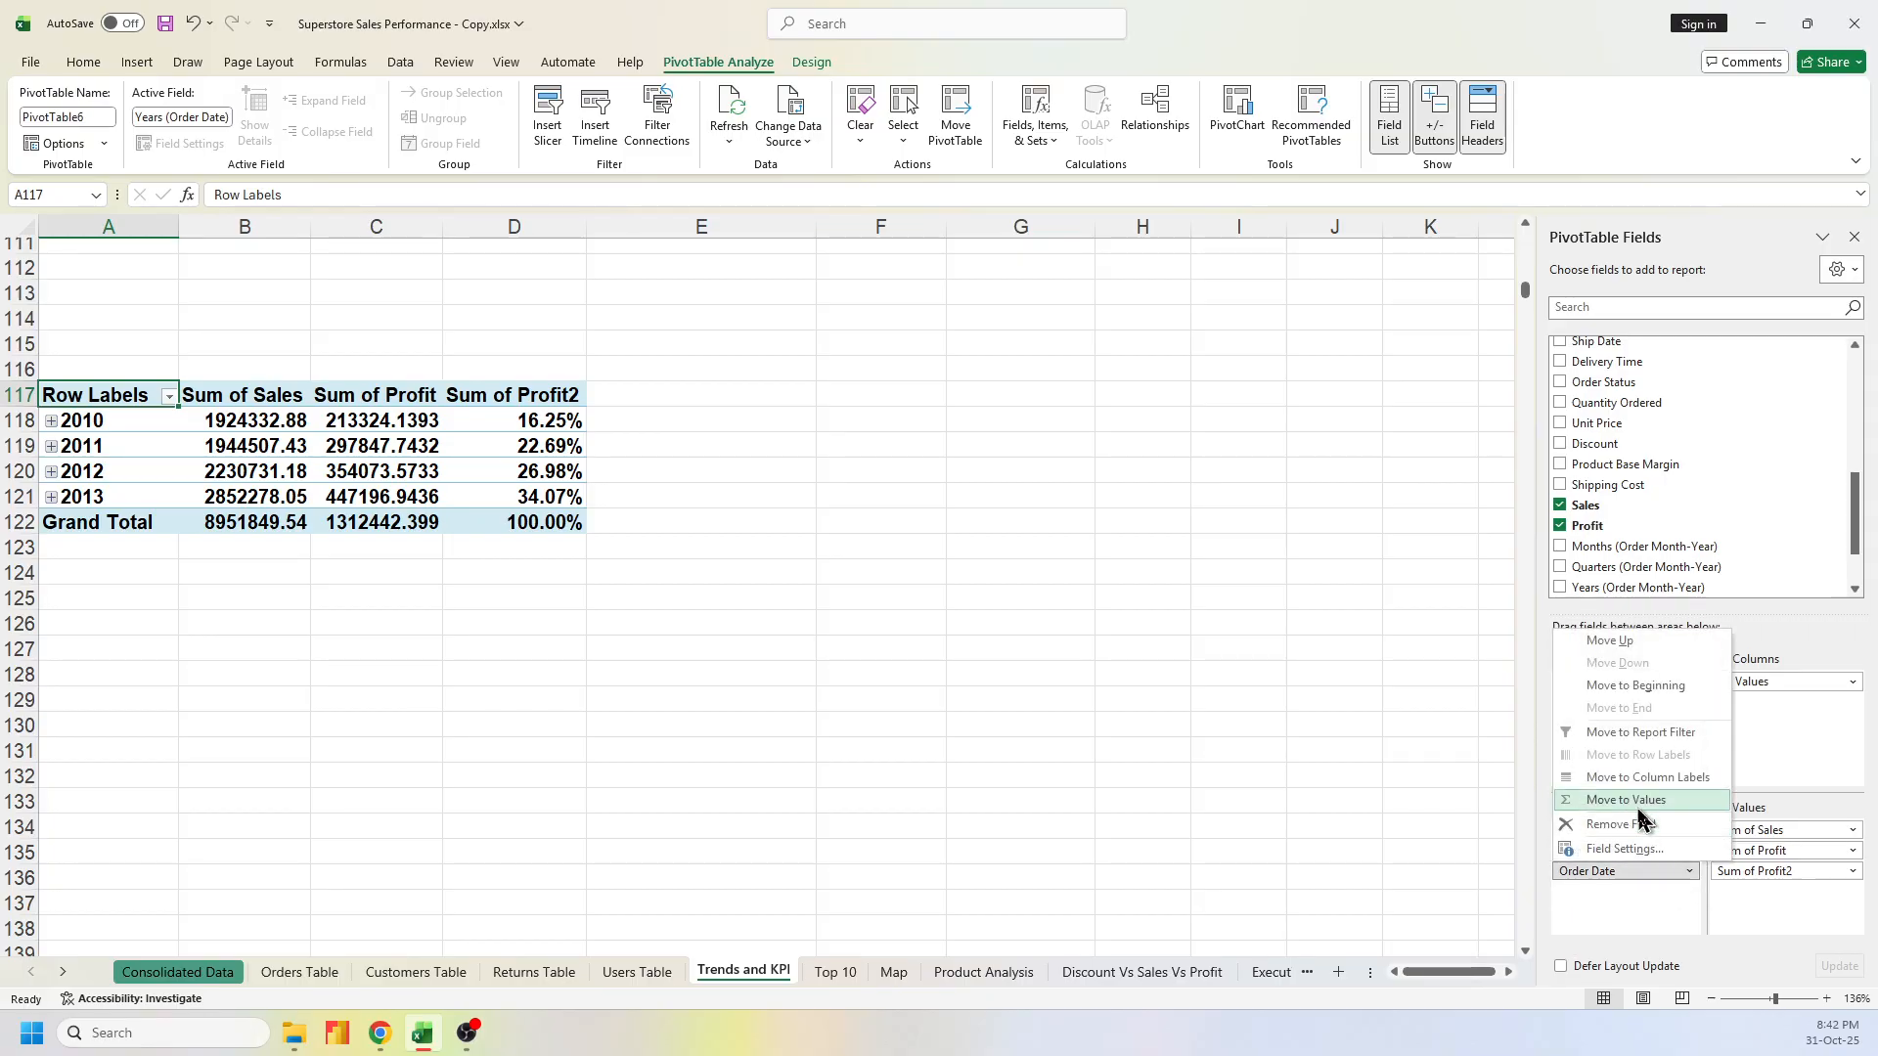
left_click(1635, 824)
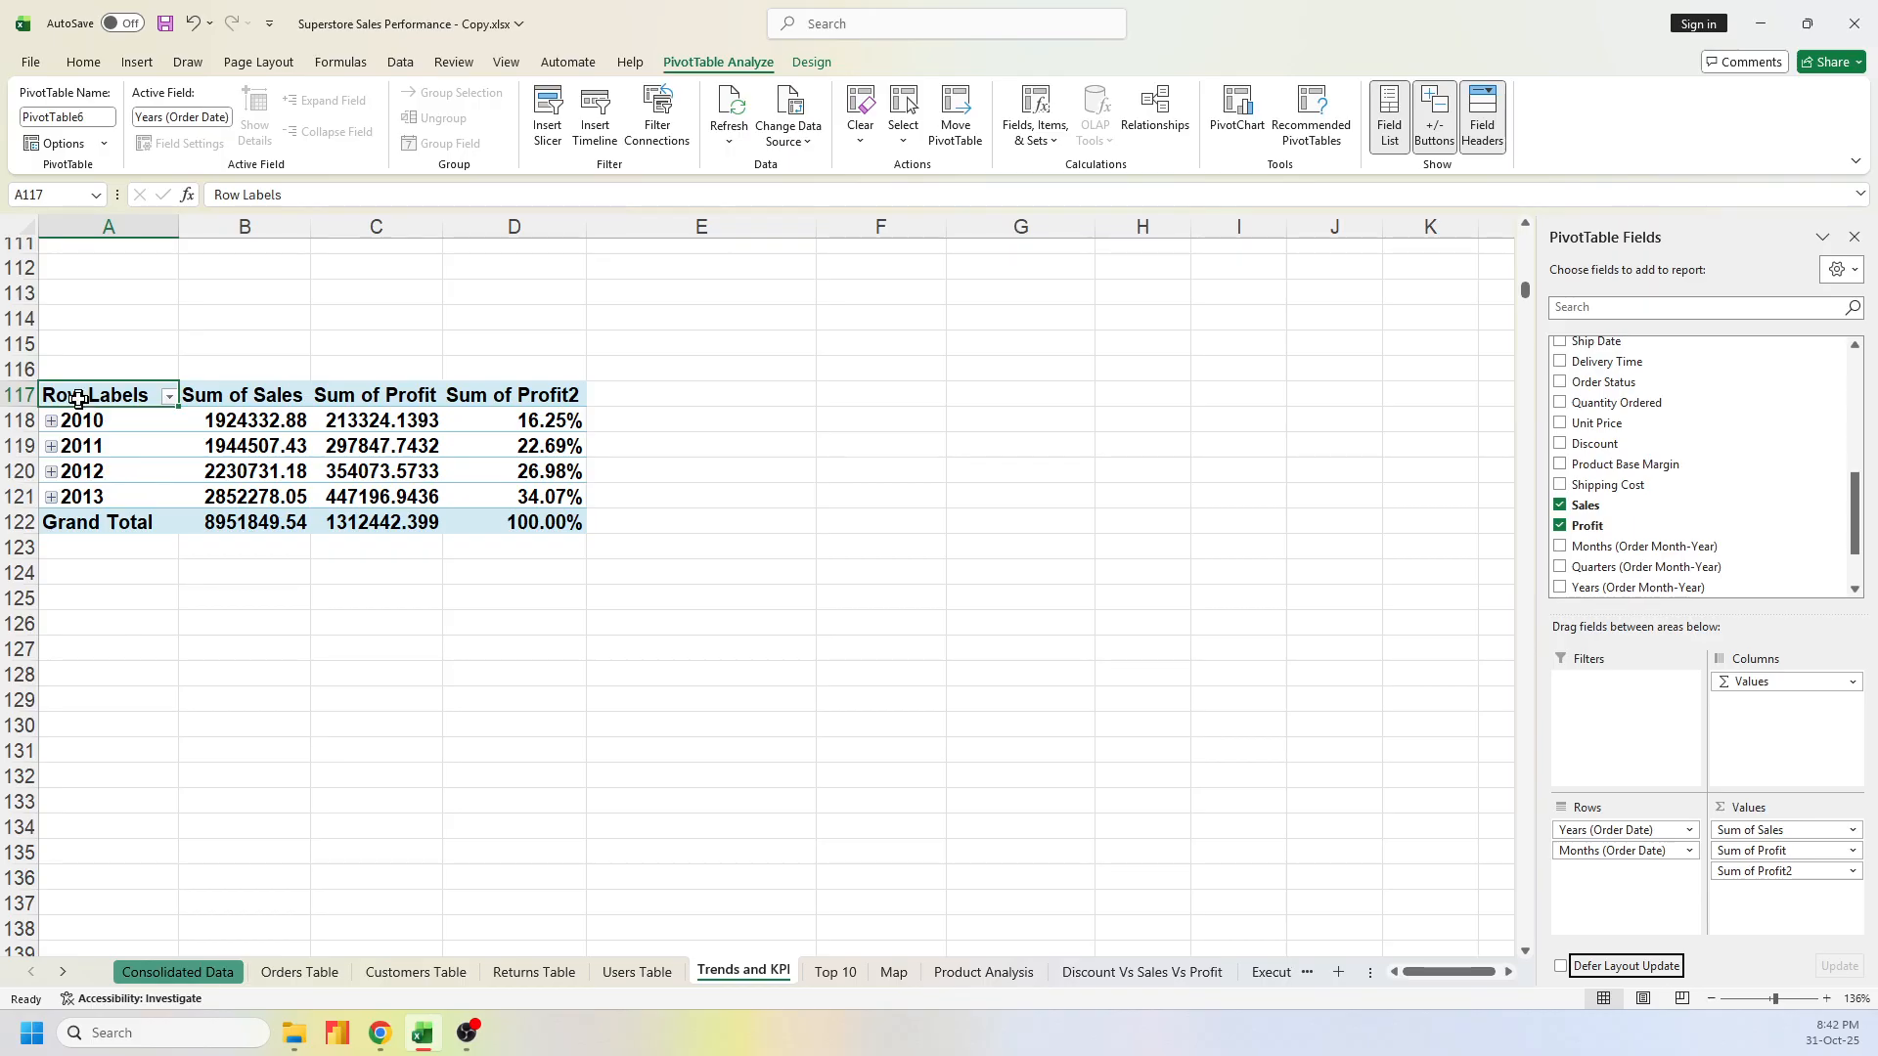
left_click_drag(78, 399, 558, 523)
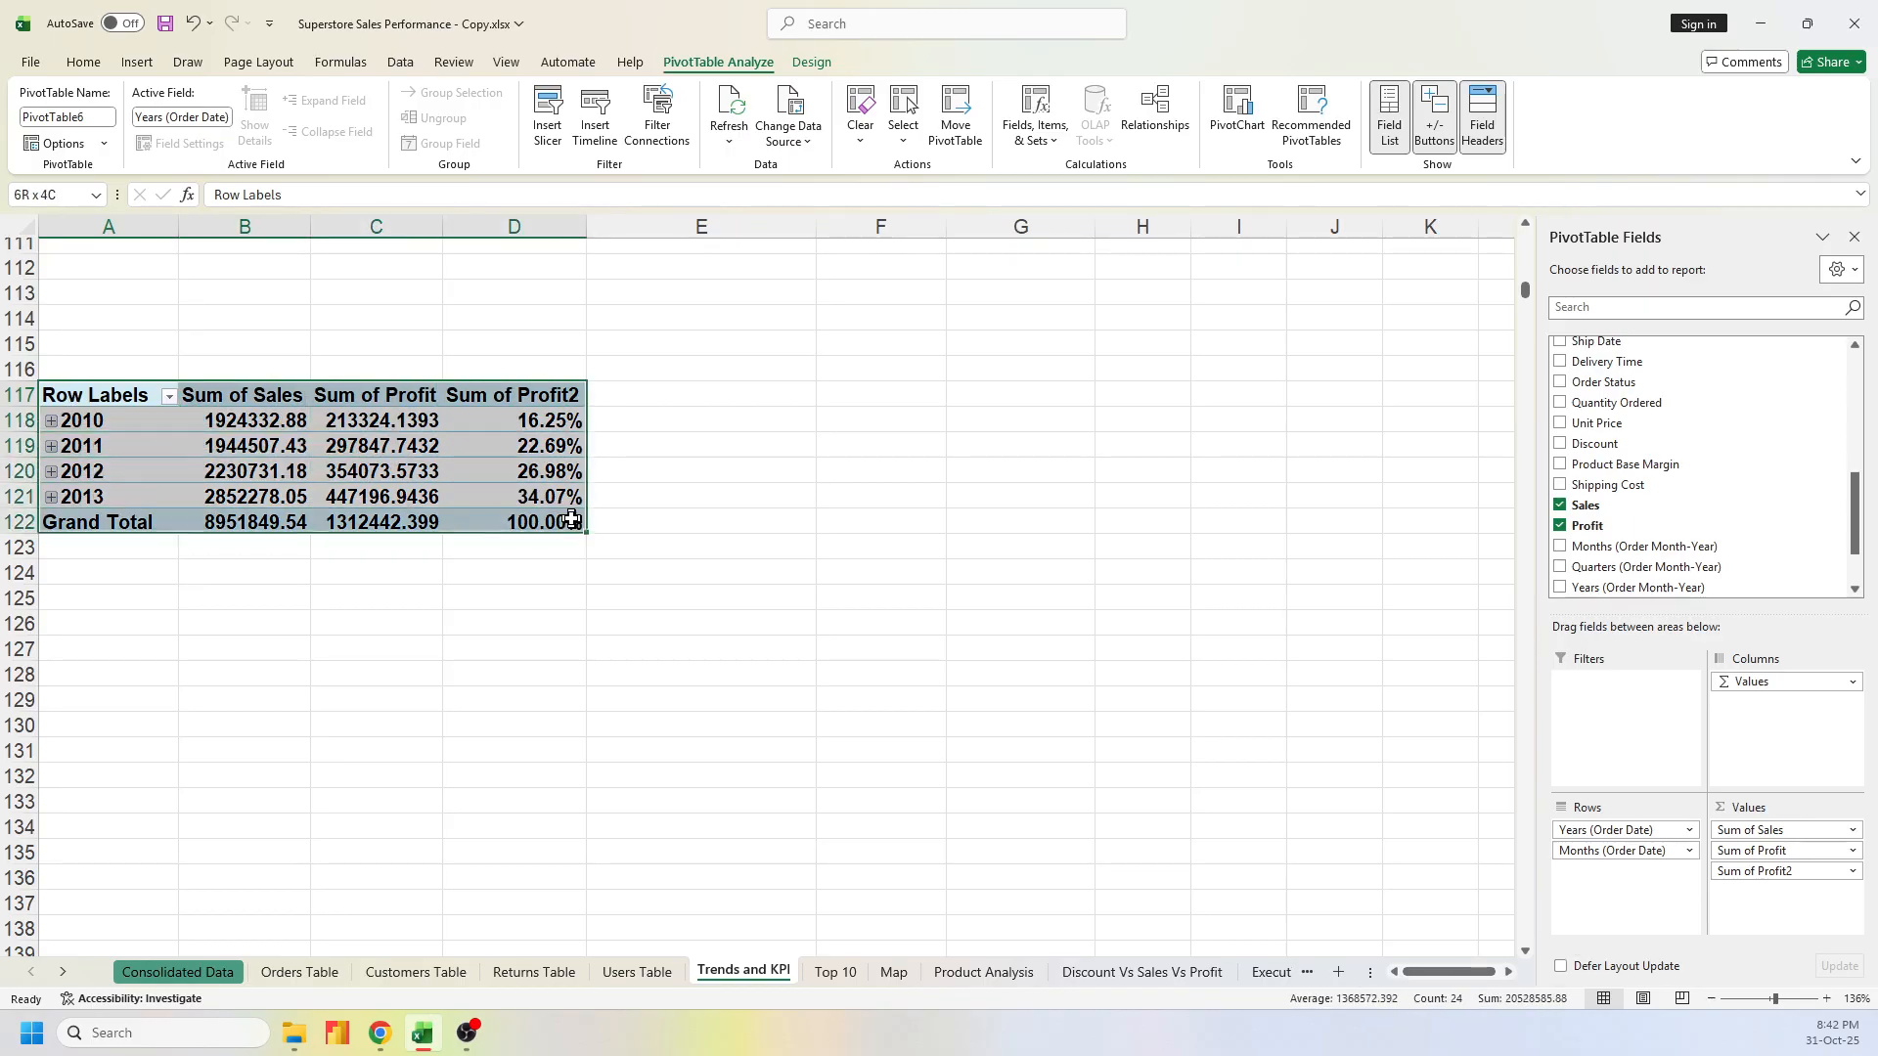
left_click(812, 63)
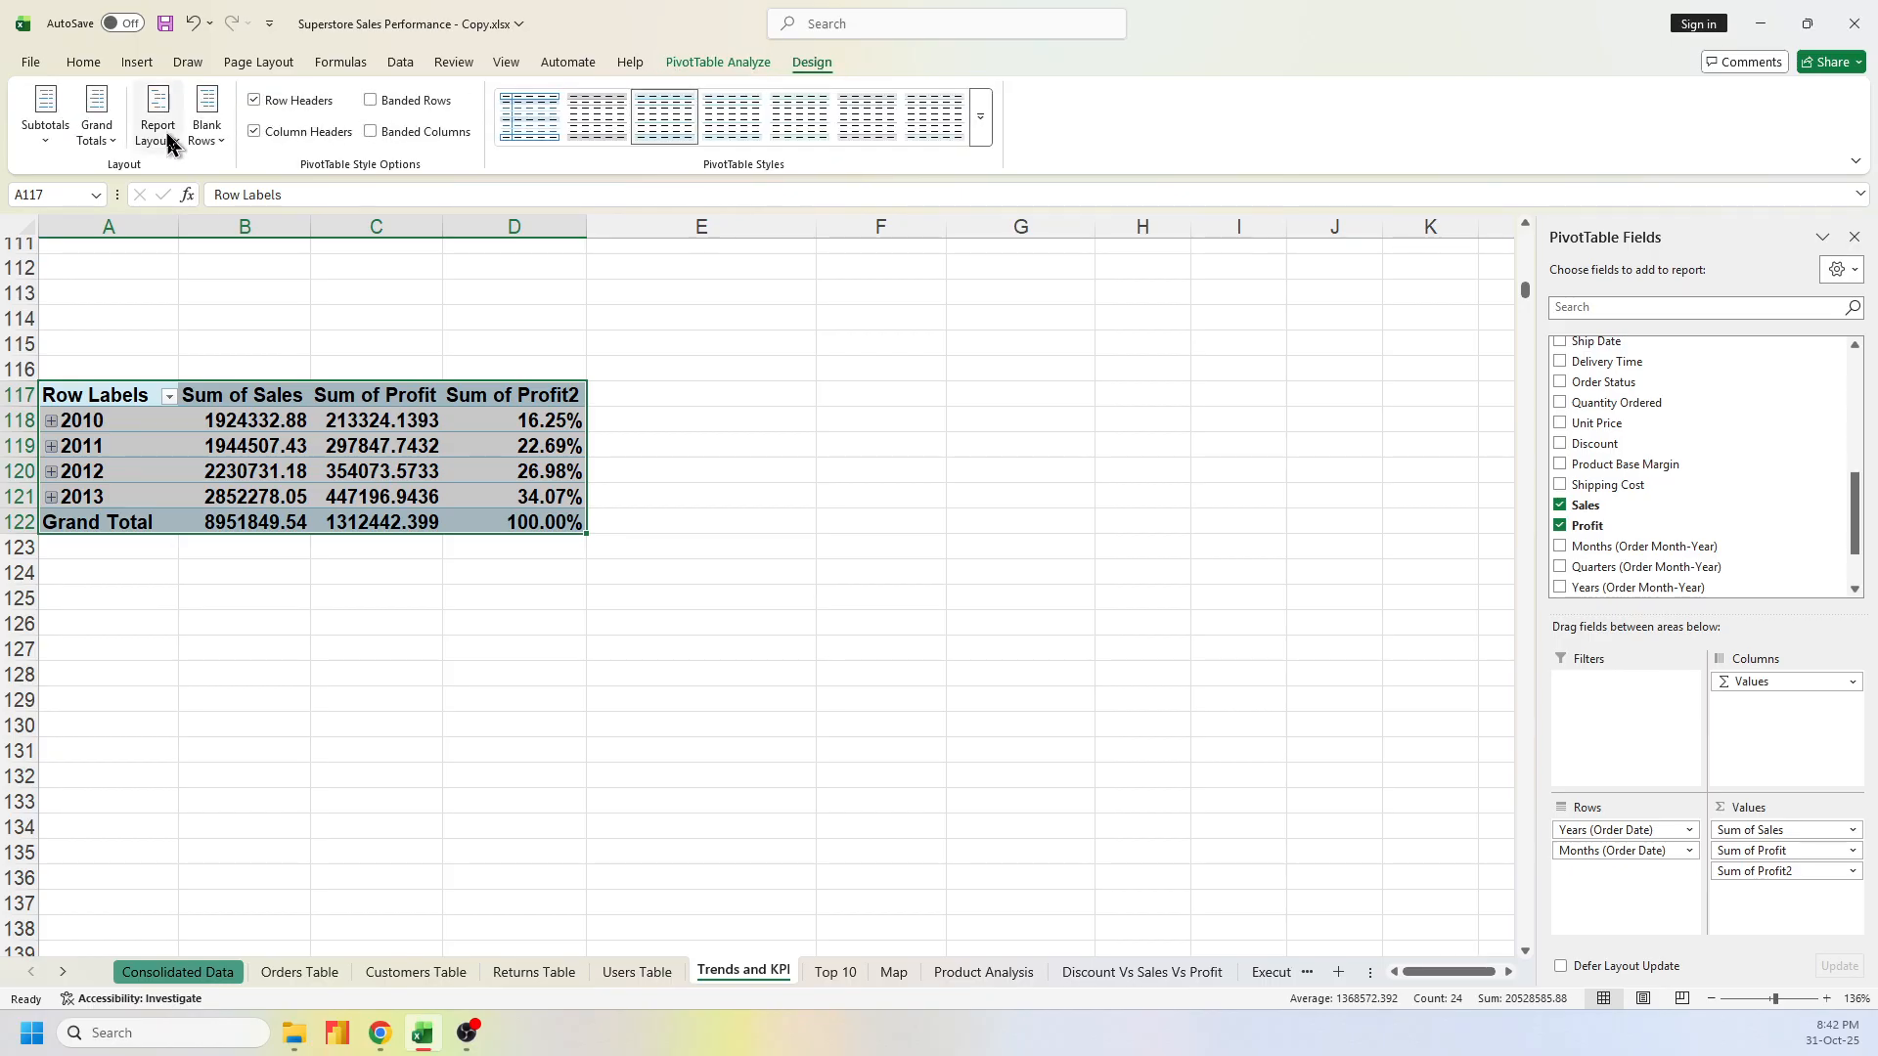
left_click(169, 143)
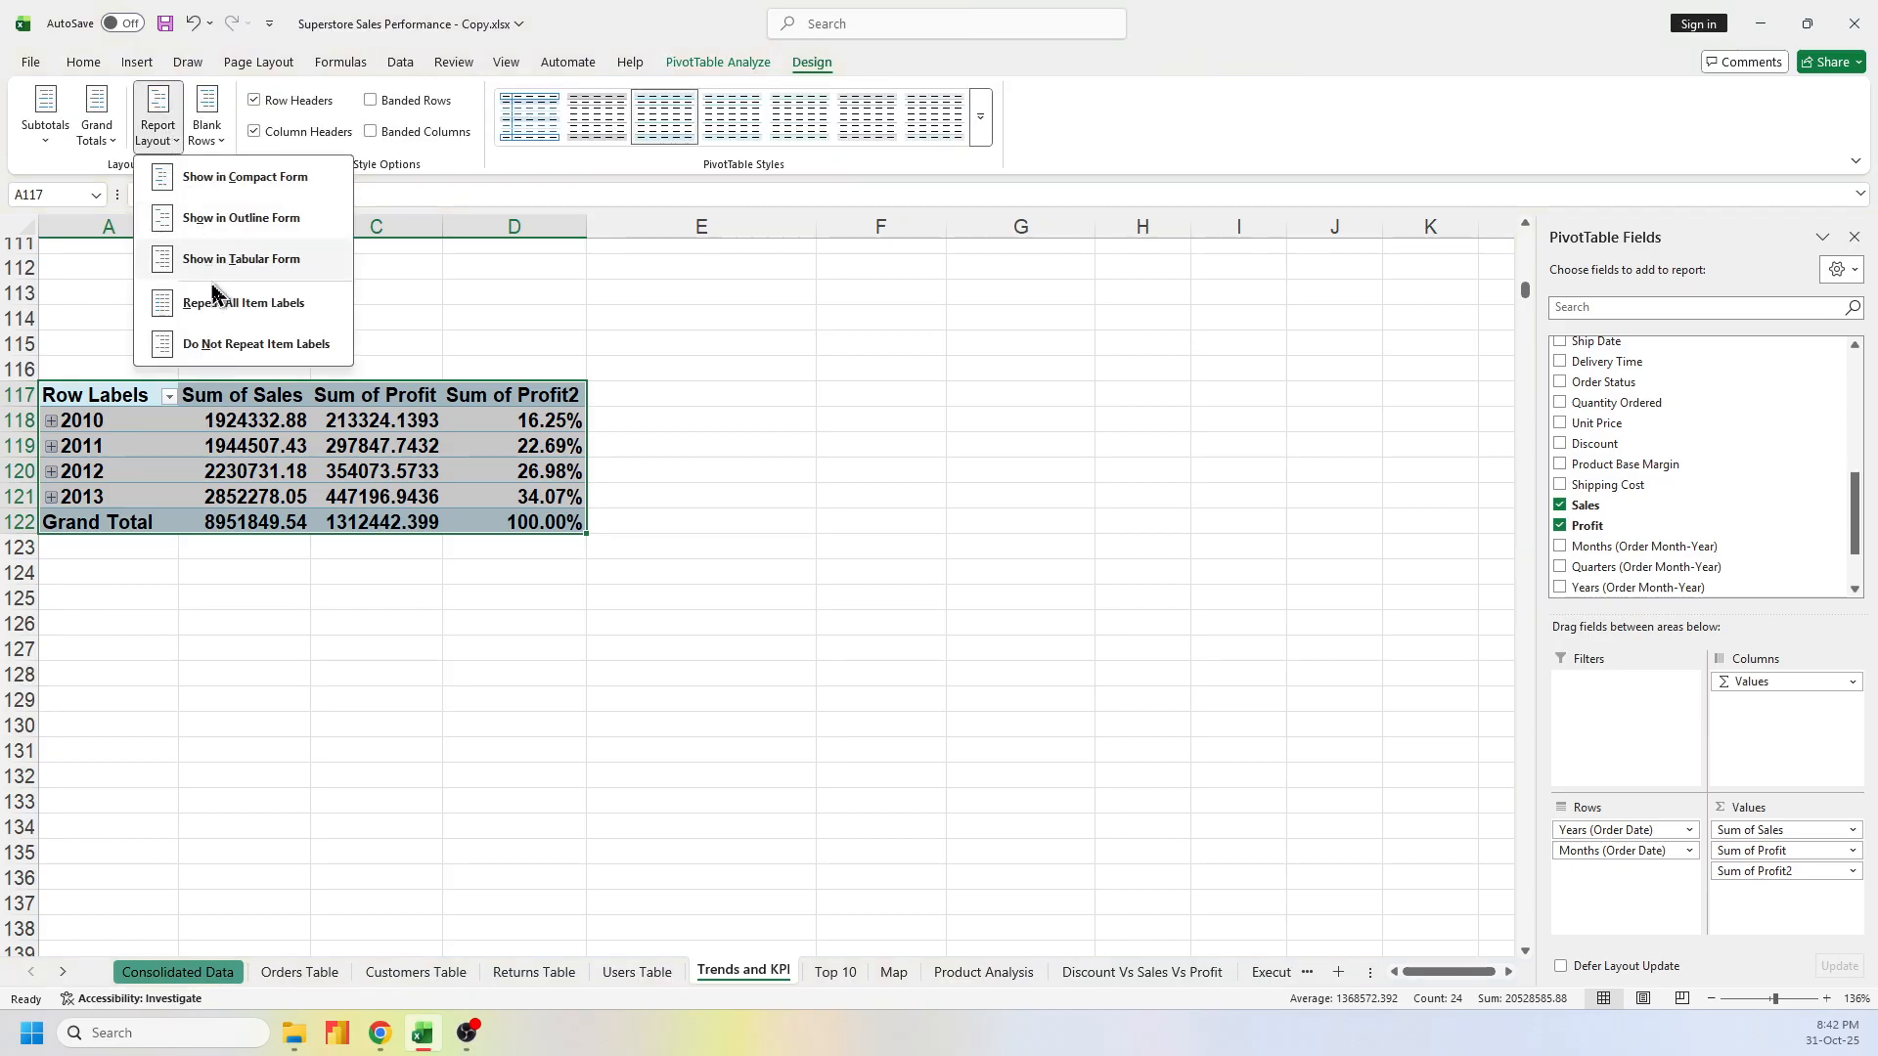
left_click(71, 420)
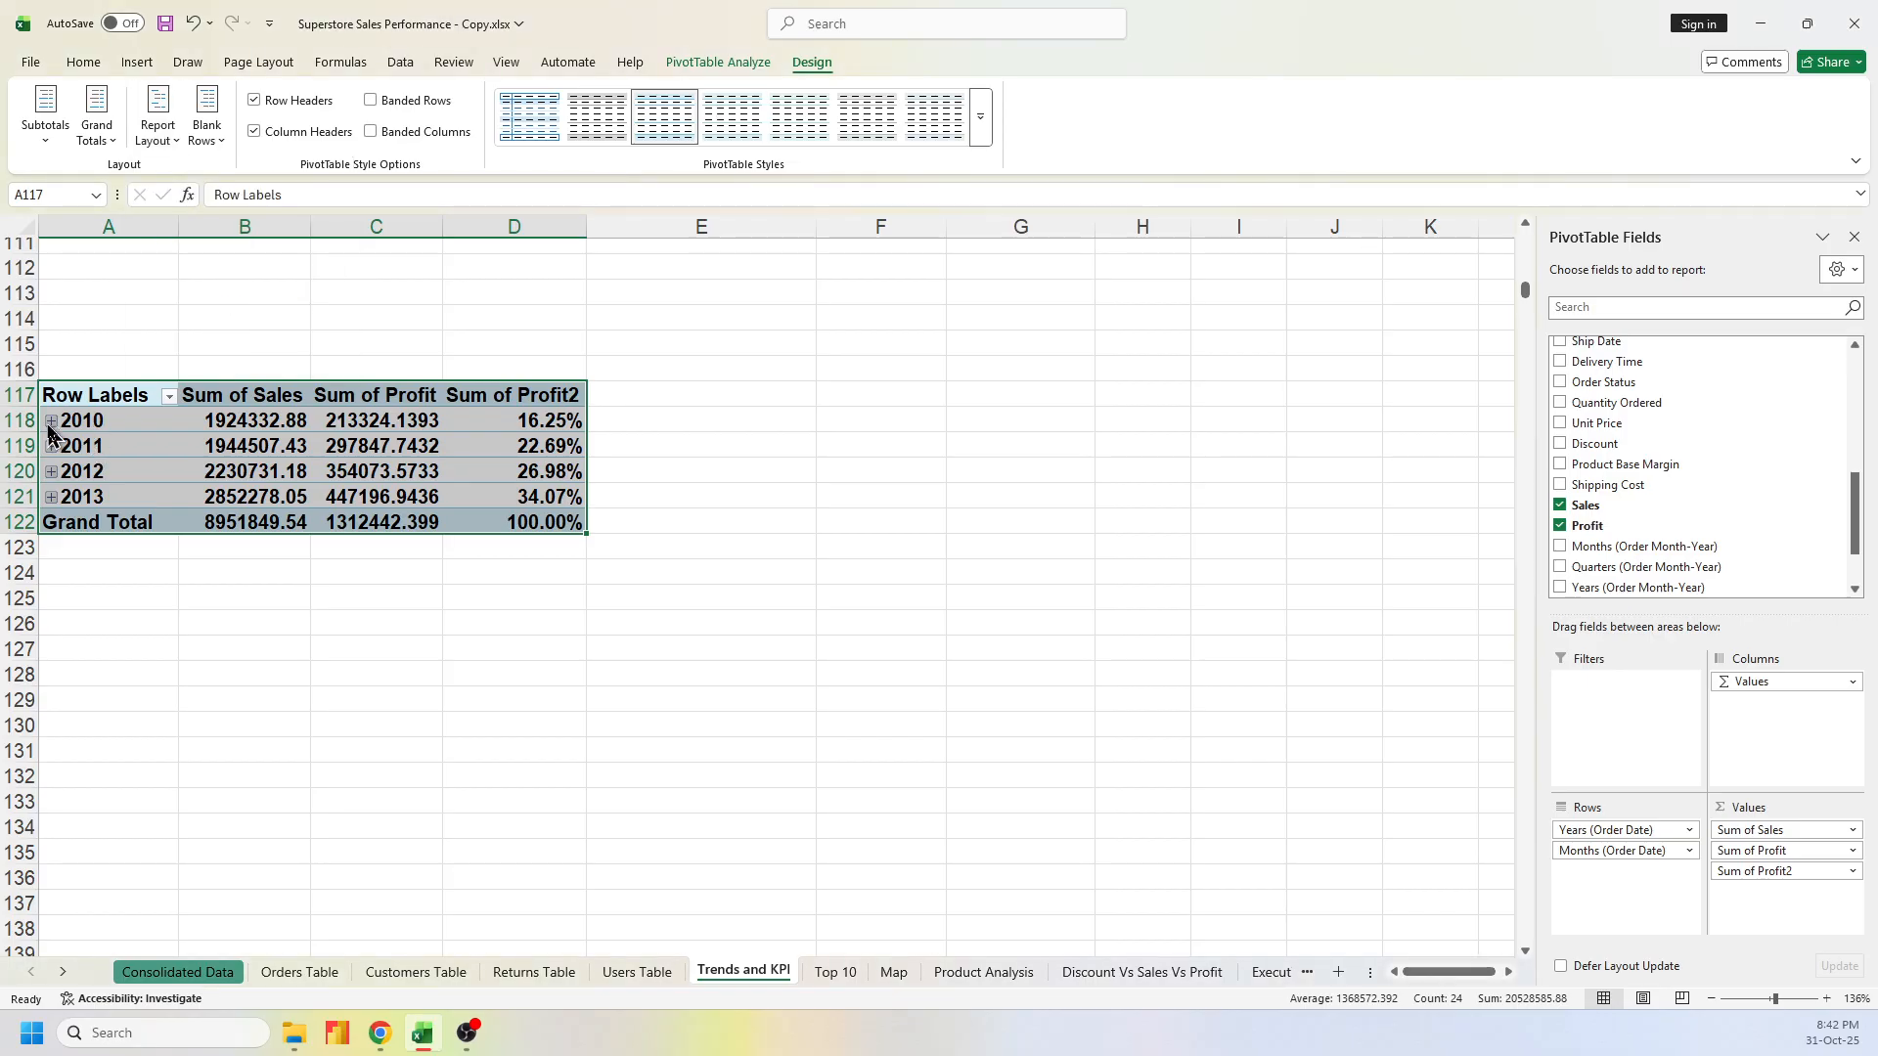
right_click(71, 434)
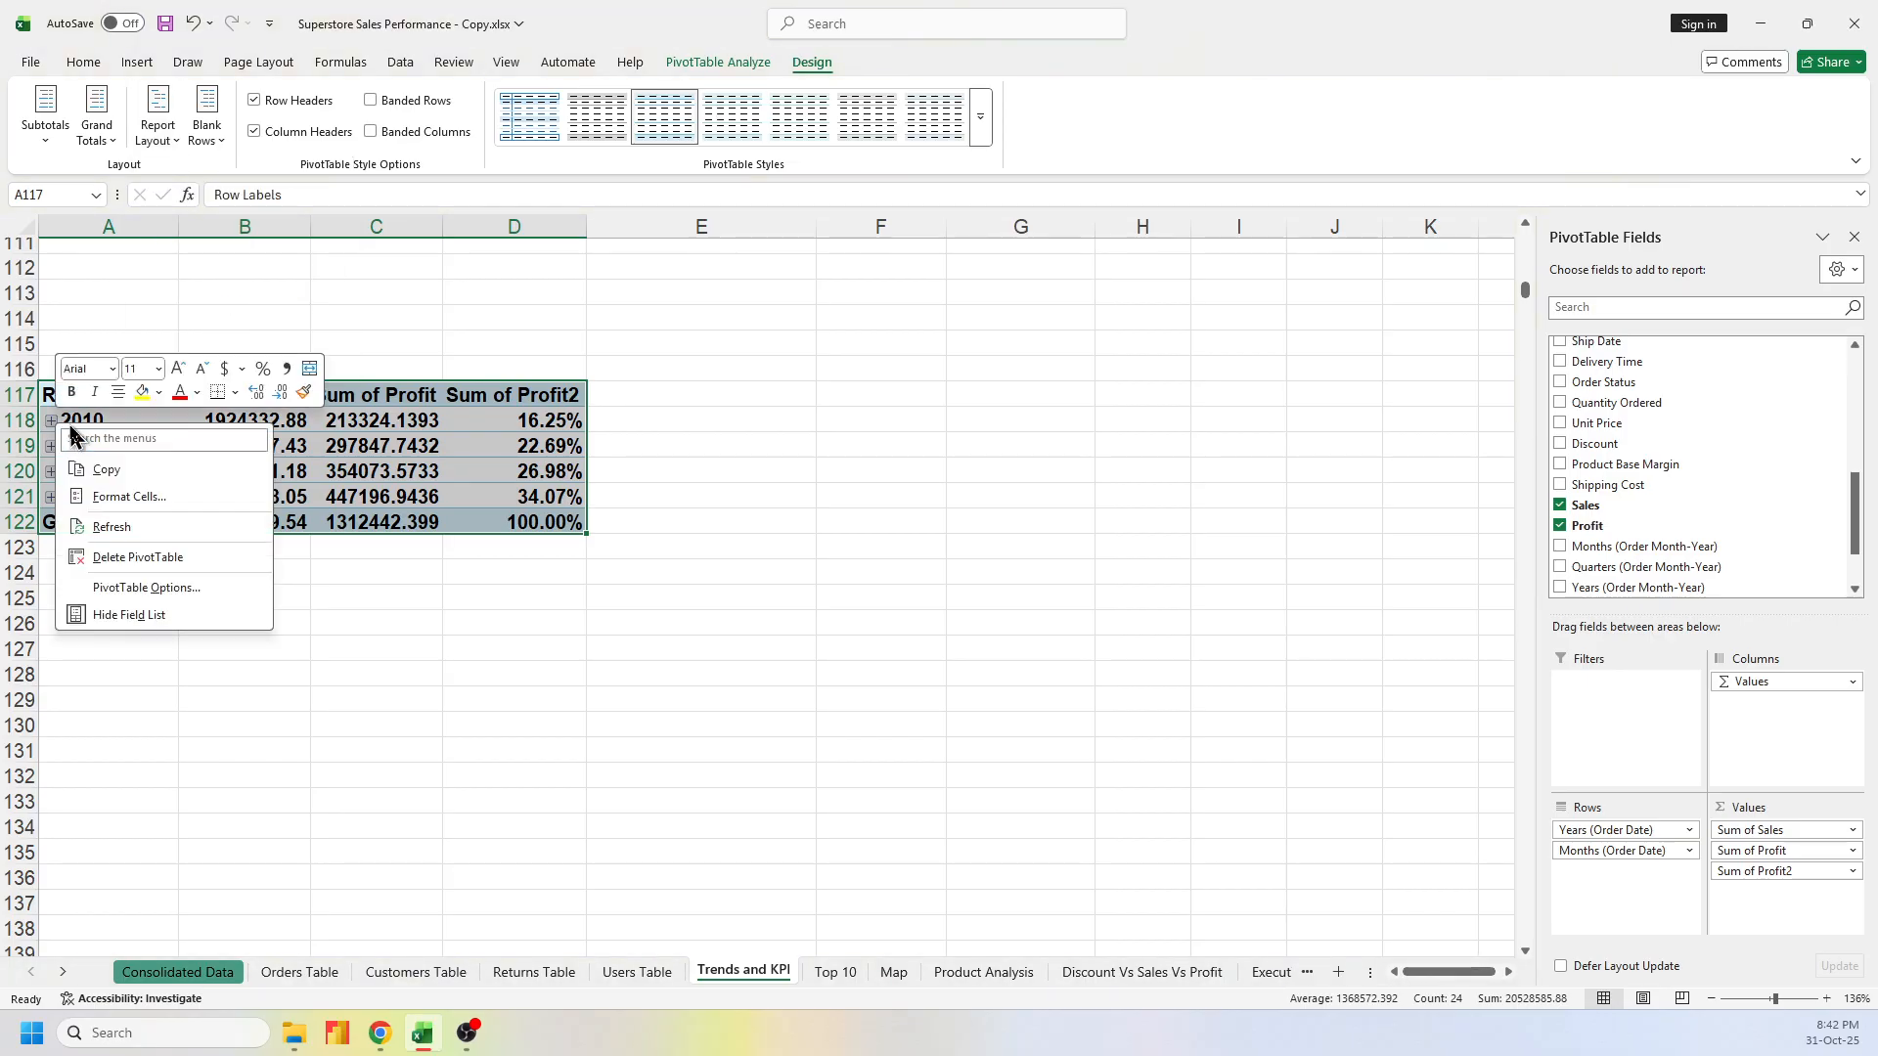
left_click(330, 473)
left_click(154, 469)
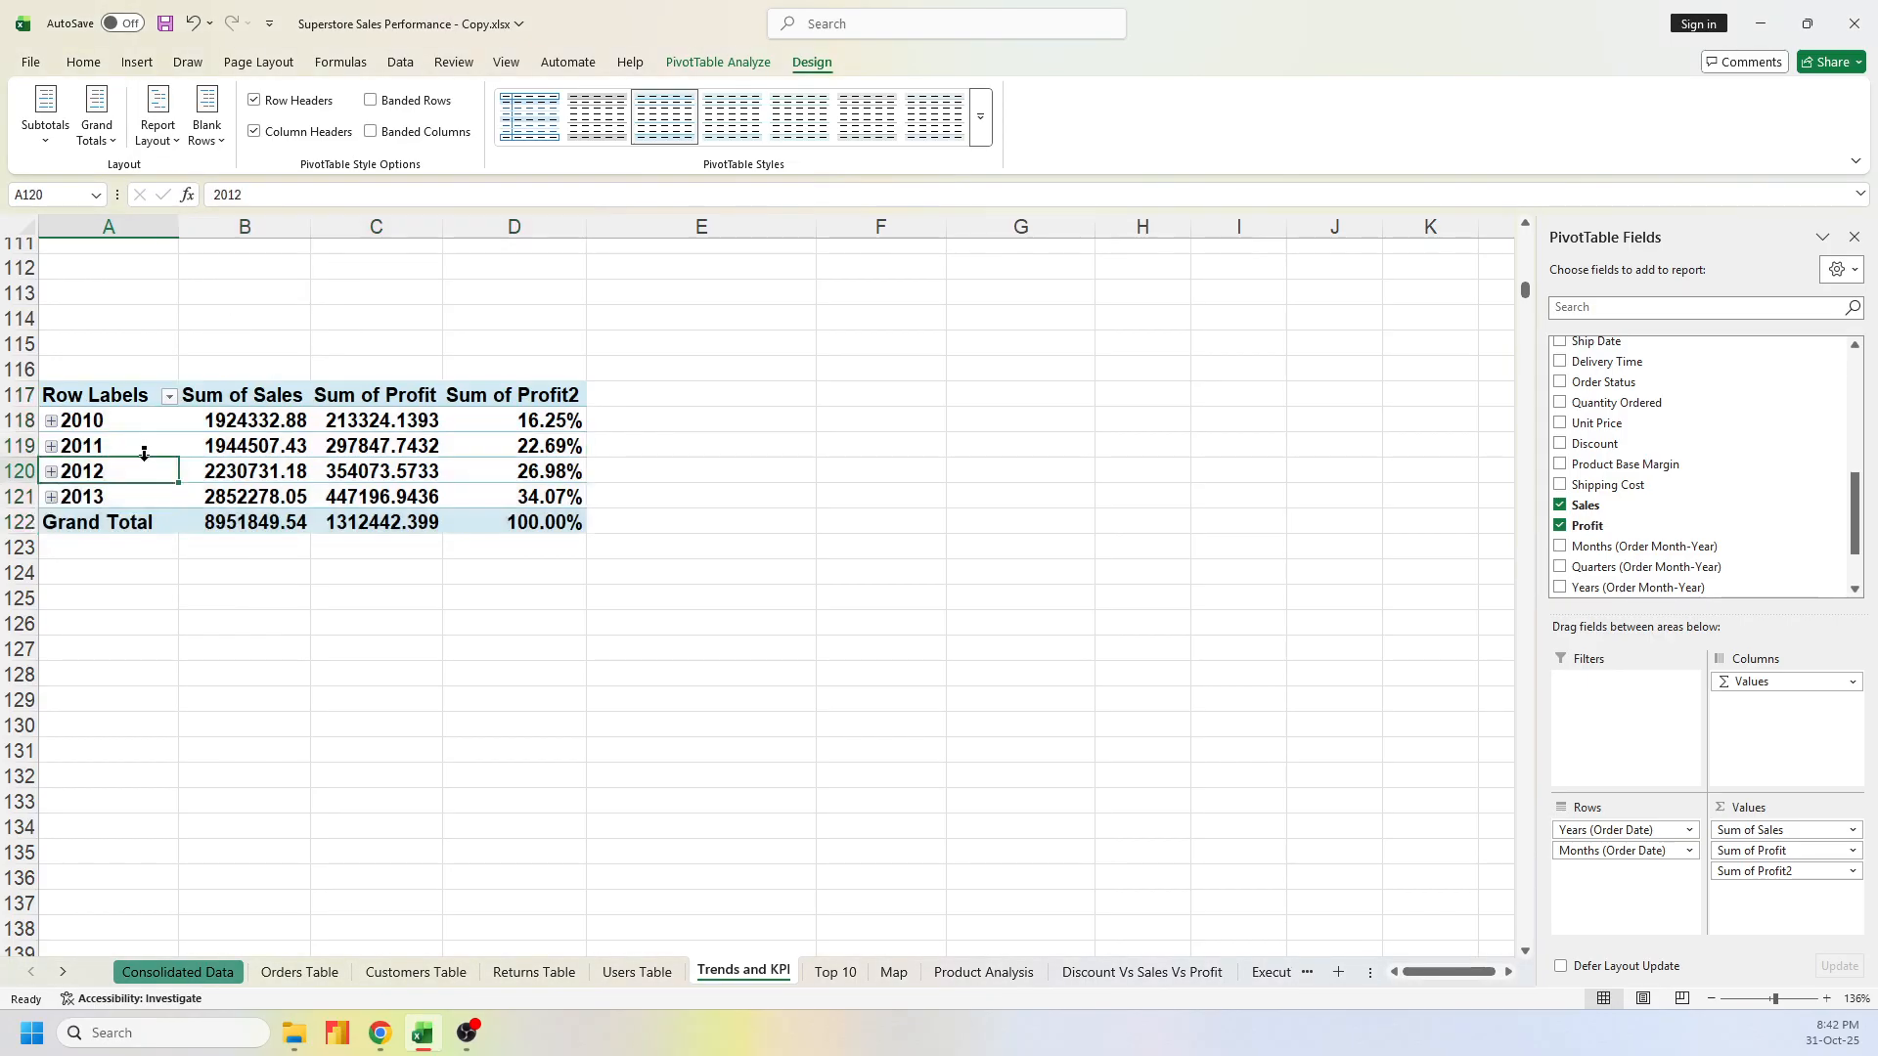
Expand the 2010 row of the PivotTable at A117 into its months
left_click(52, 421)
left_click(114, 472)
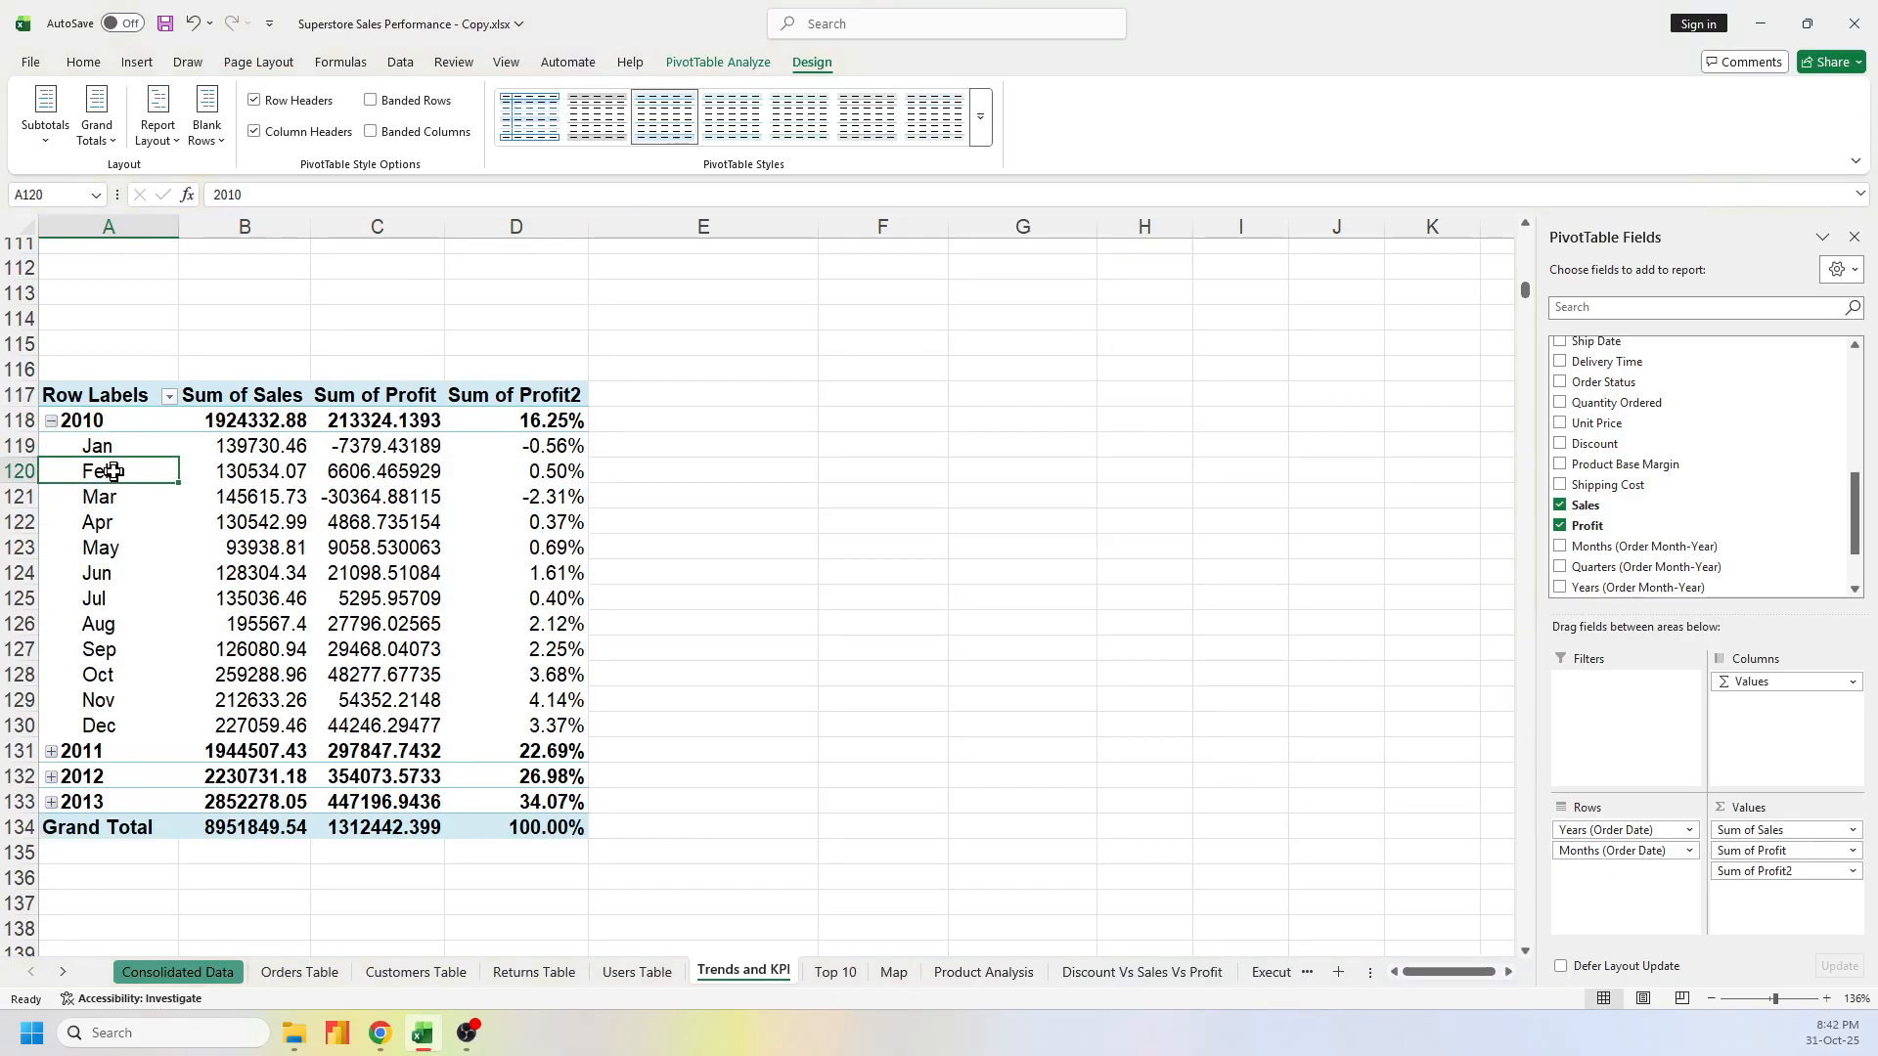
right_click(114, 472)
left_click(90, 777)
left_click(90, 776)
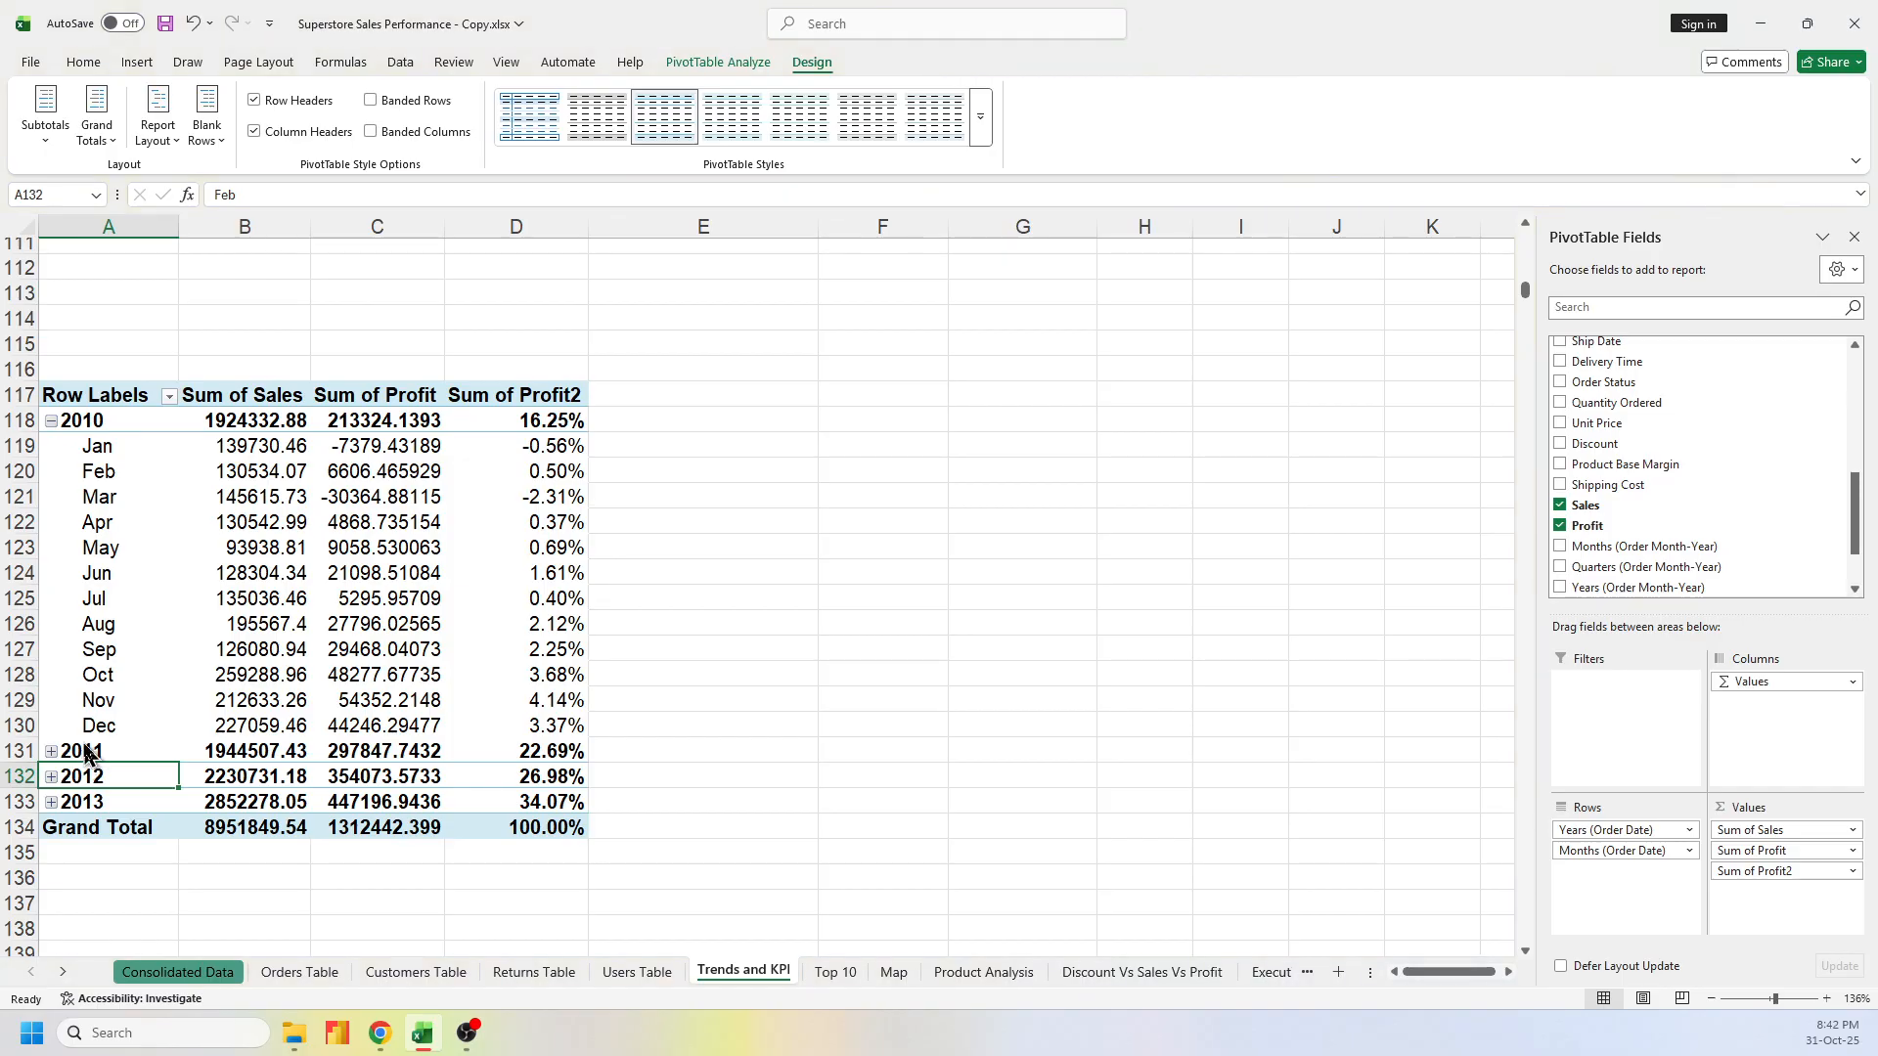
Expand the entire Years (Order Date) field of the PivotTable at A117 so every year shows its months
left_click(86, 754)
right_click(113, 640)
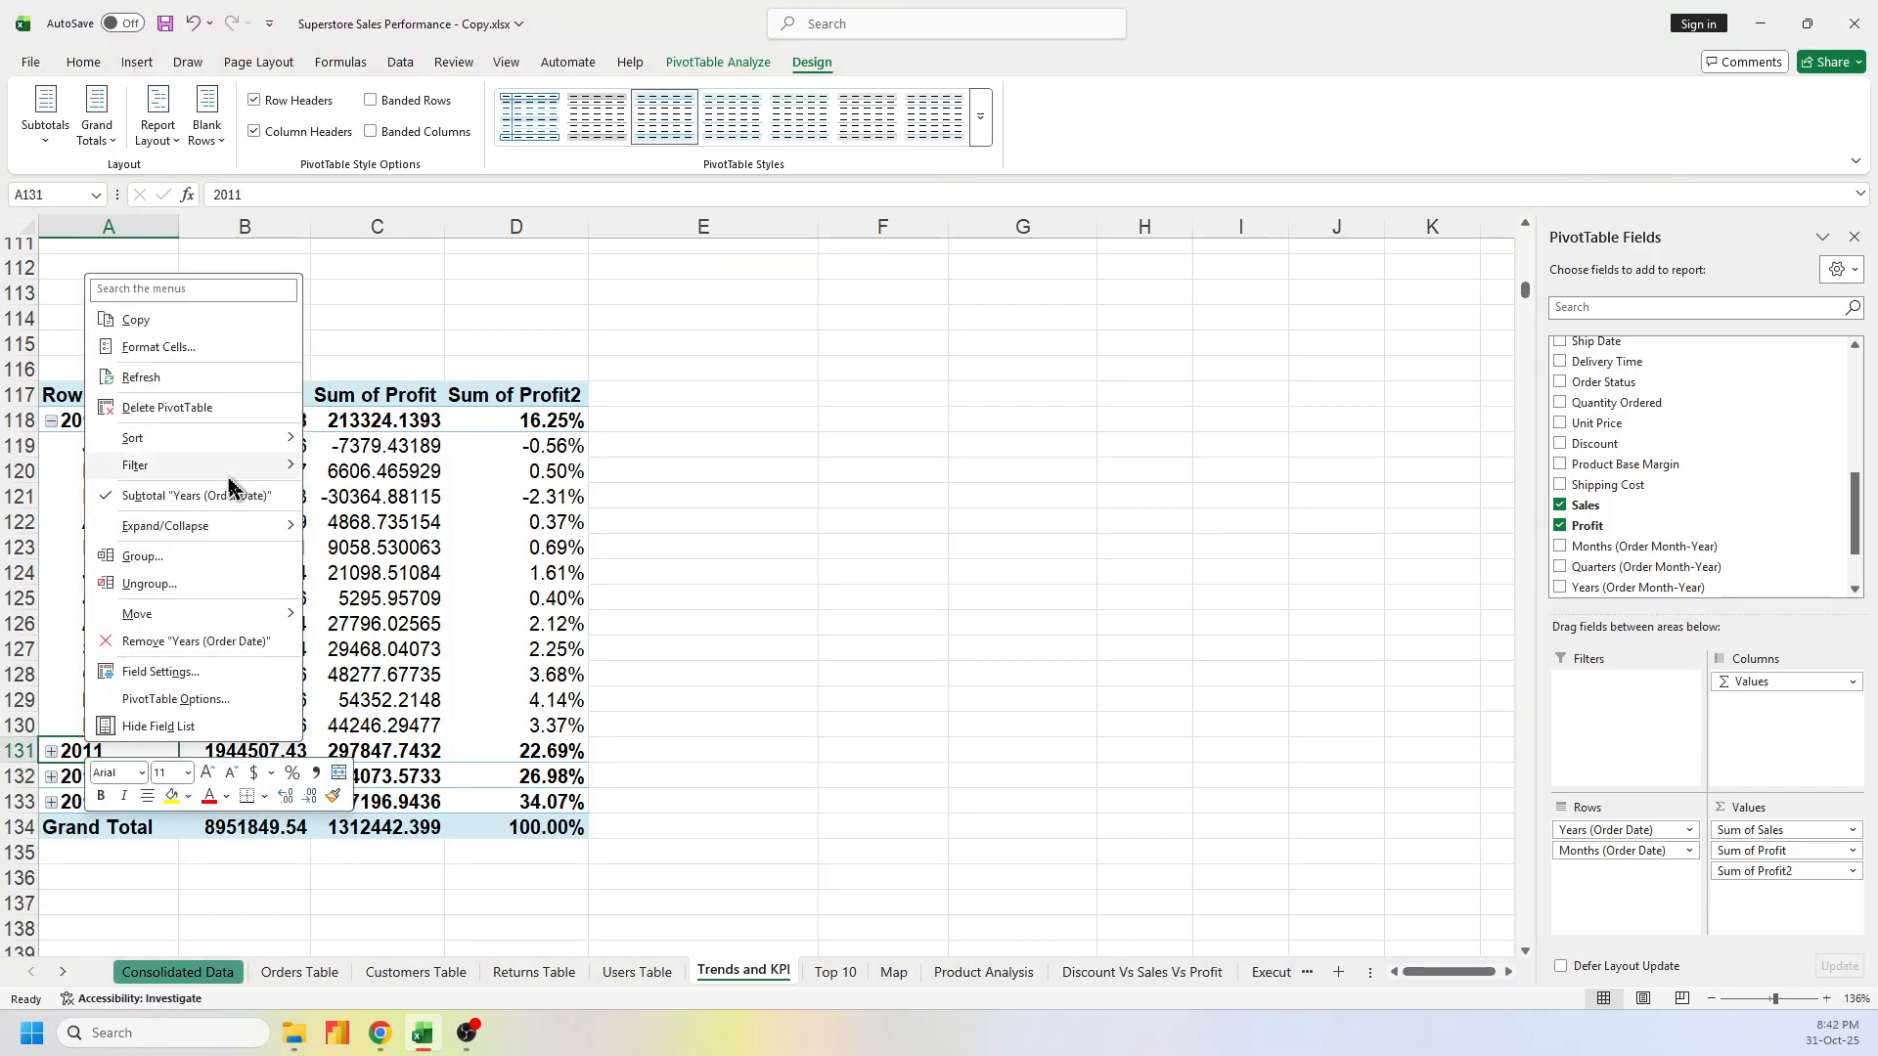
mouse_move(233, 531)
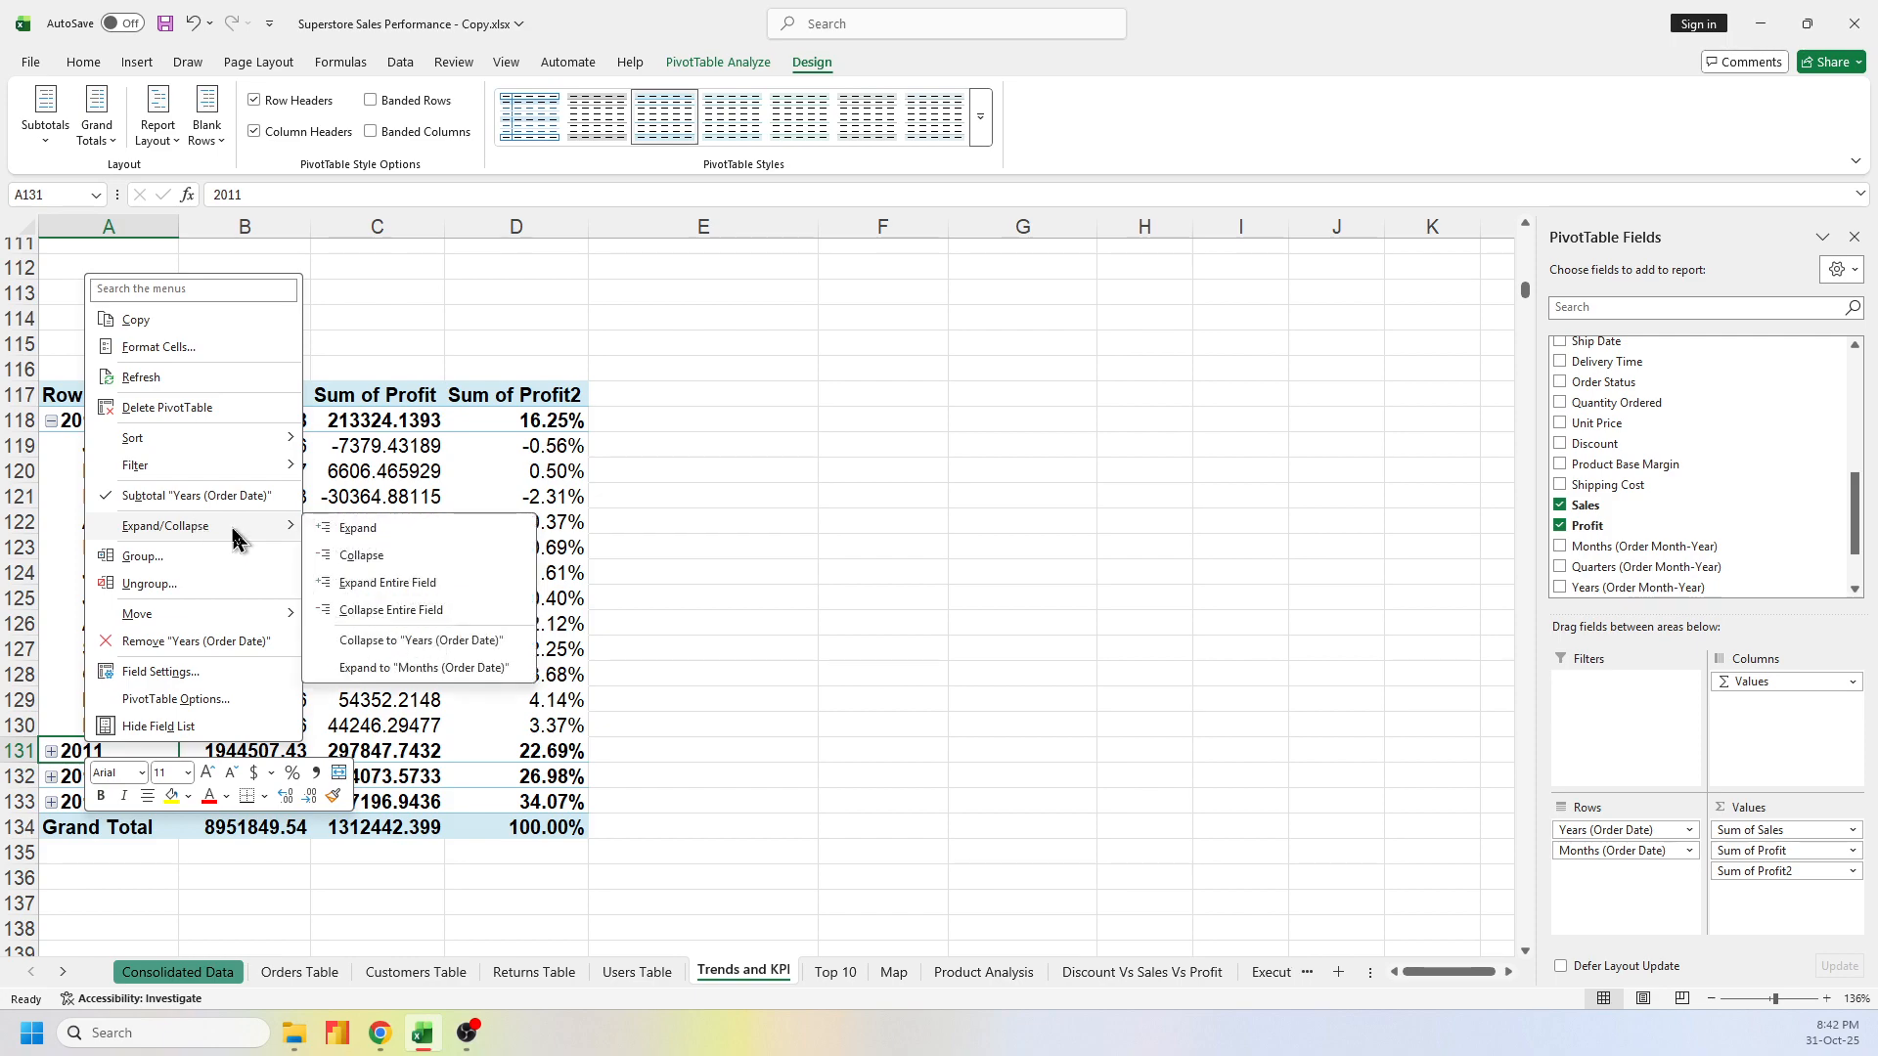
left_click(382, 585)
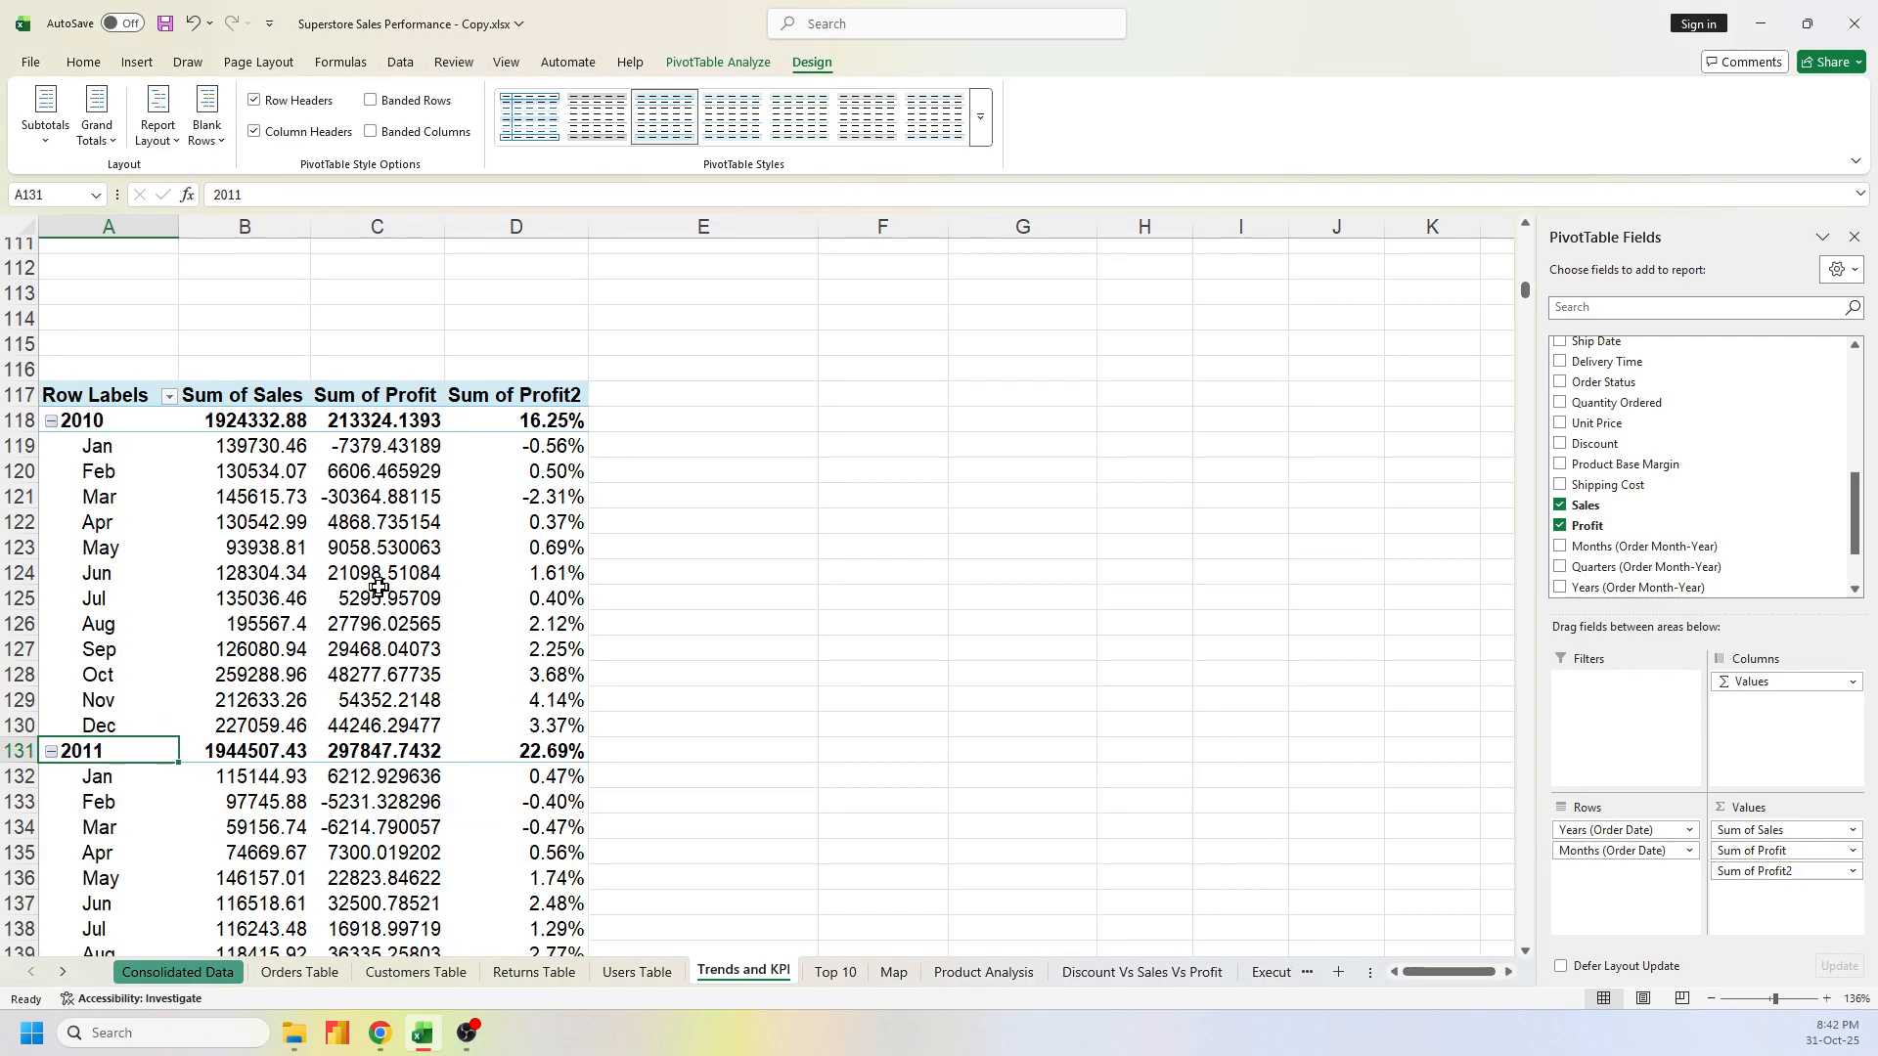
scroll(511, 604, "down", 10)
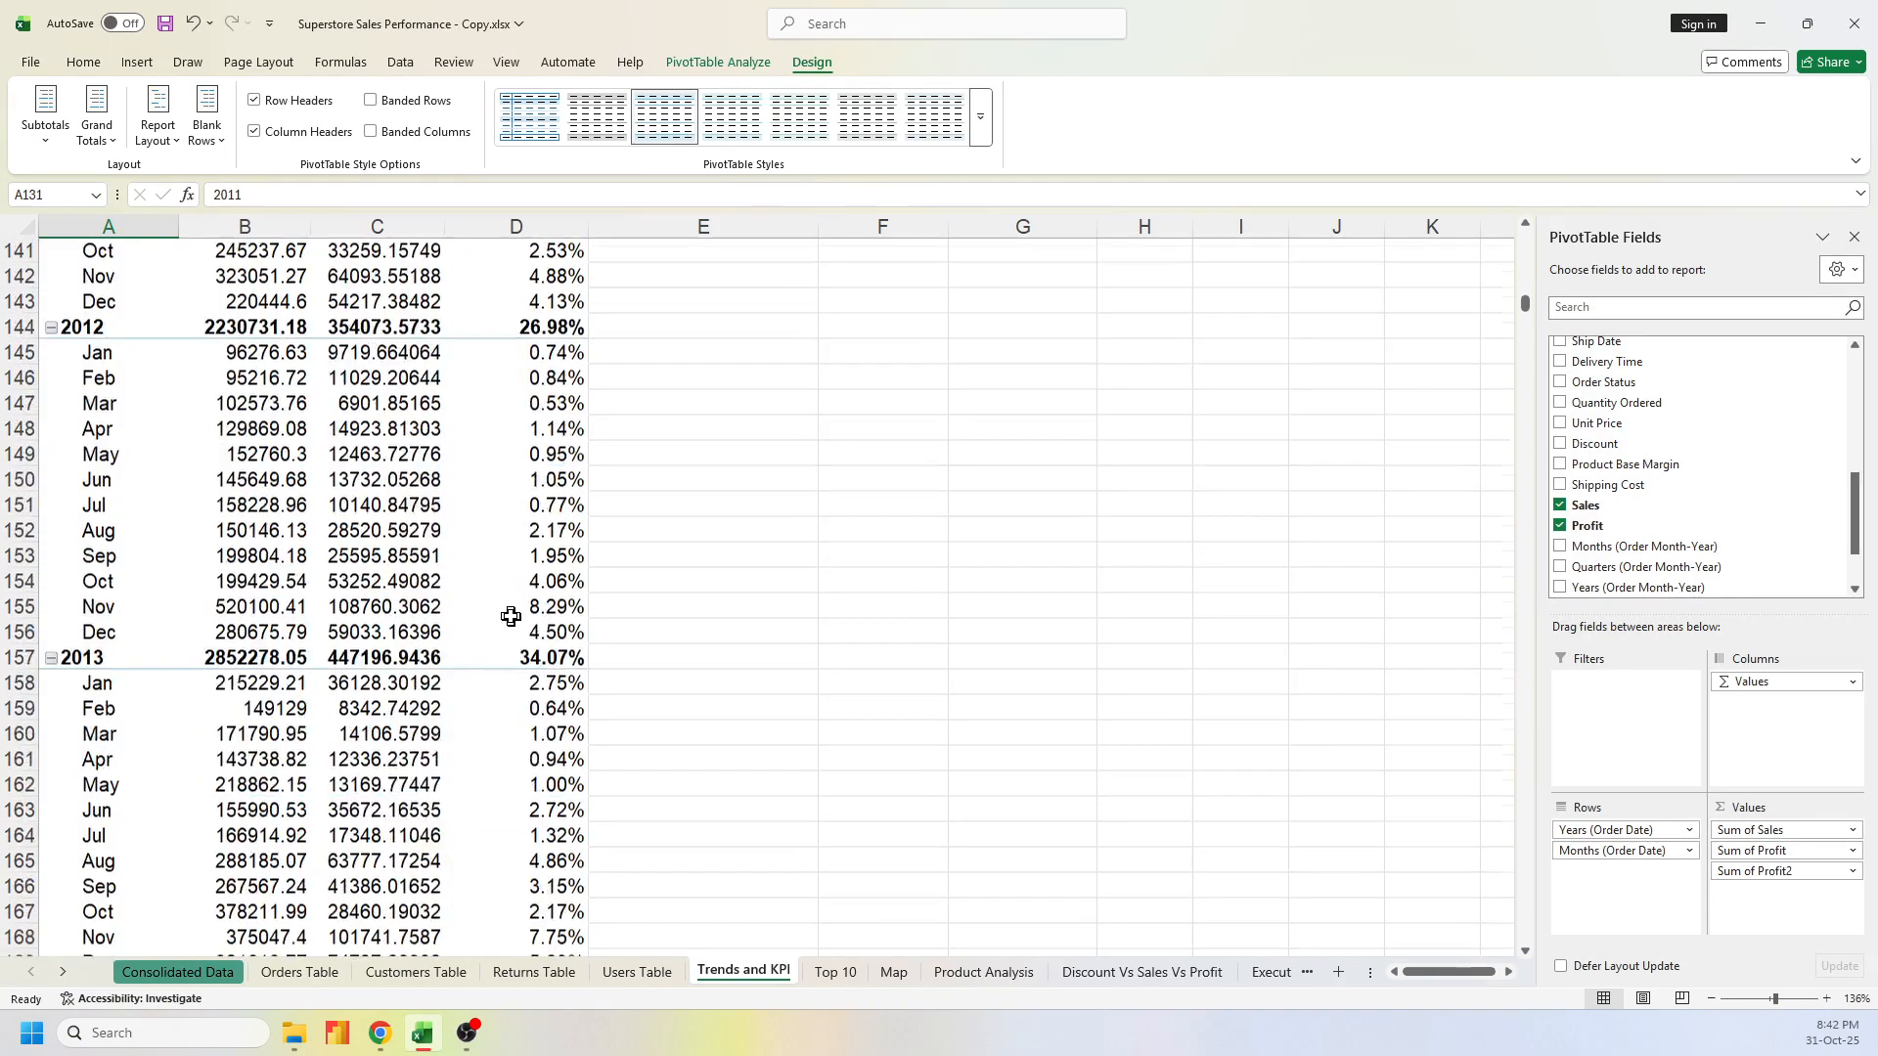
scroll(510, 616, "up", 10)
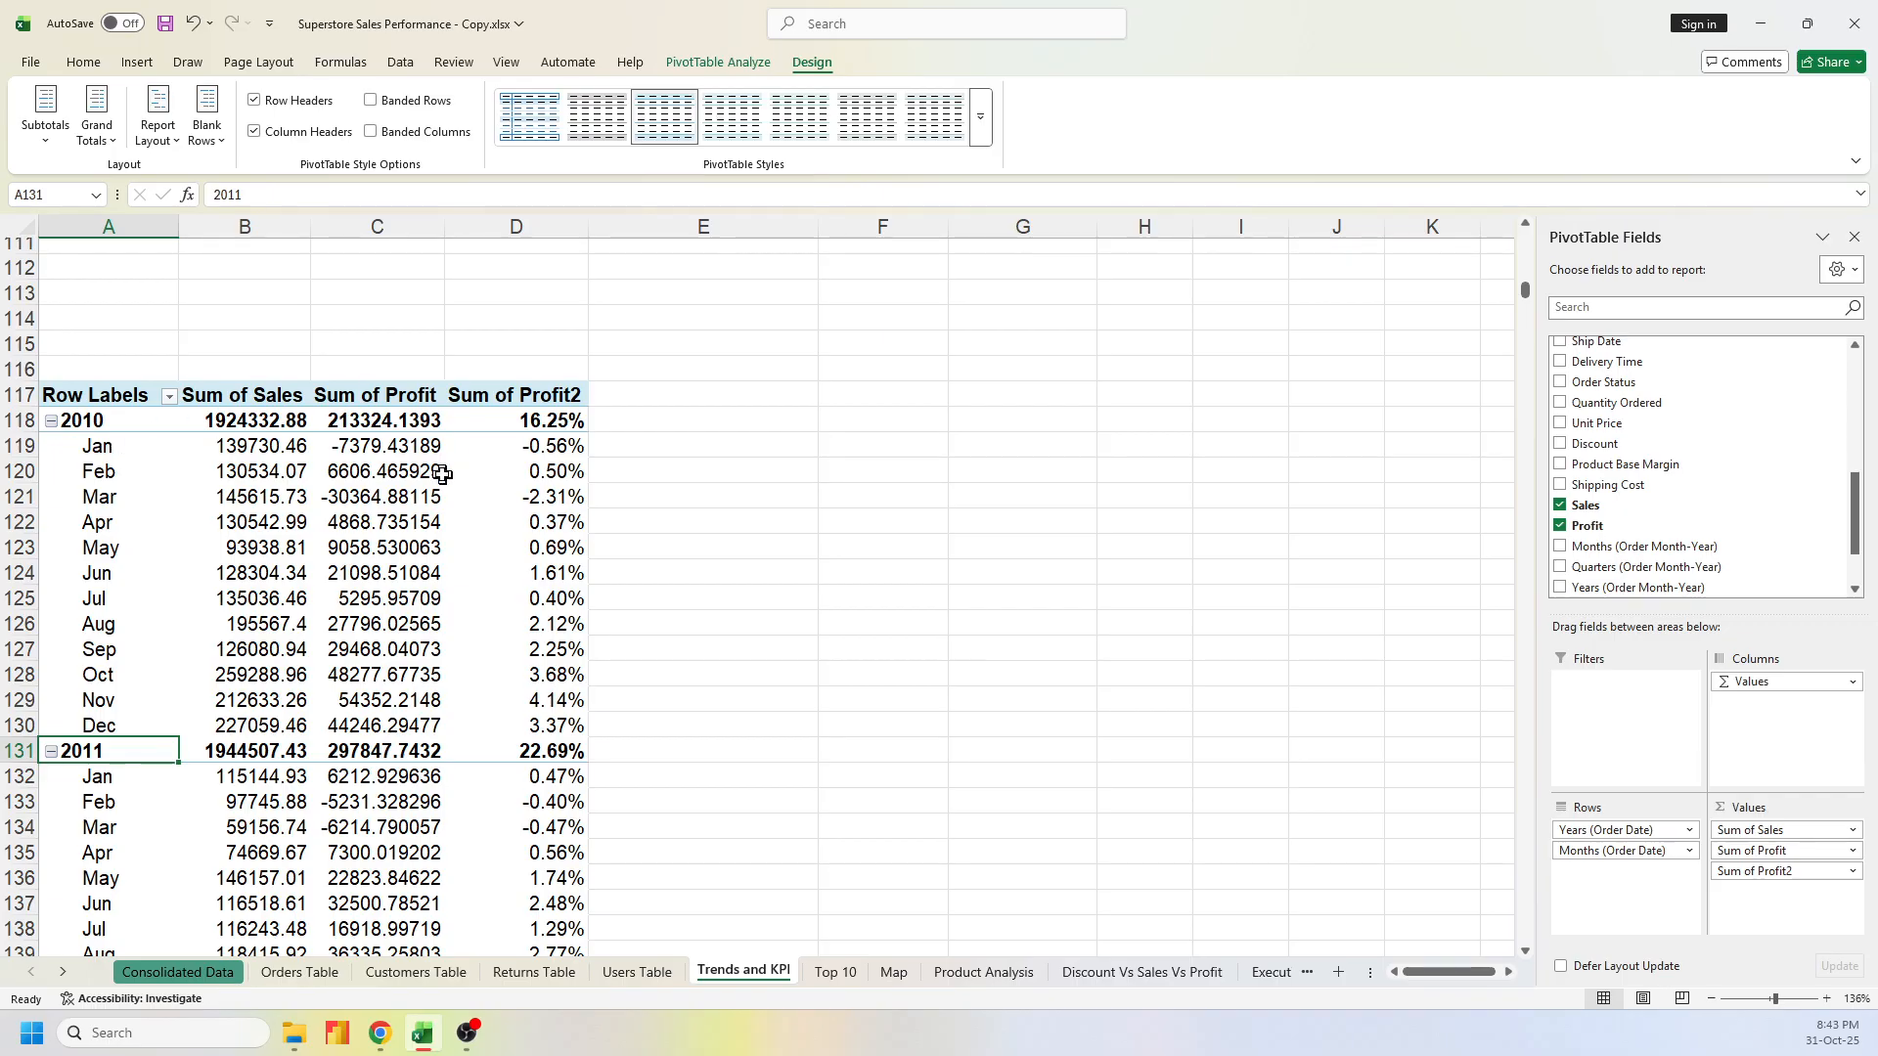
Show the PivotTable at A117 in tabular form and turn off the Years (Order Date) subtotals
left_click(170, 145)
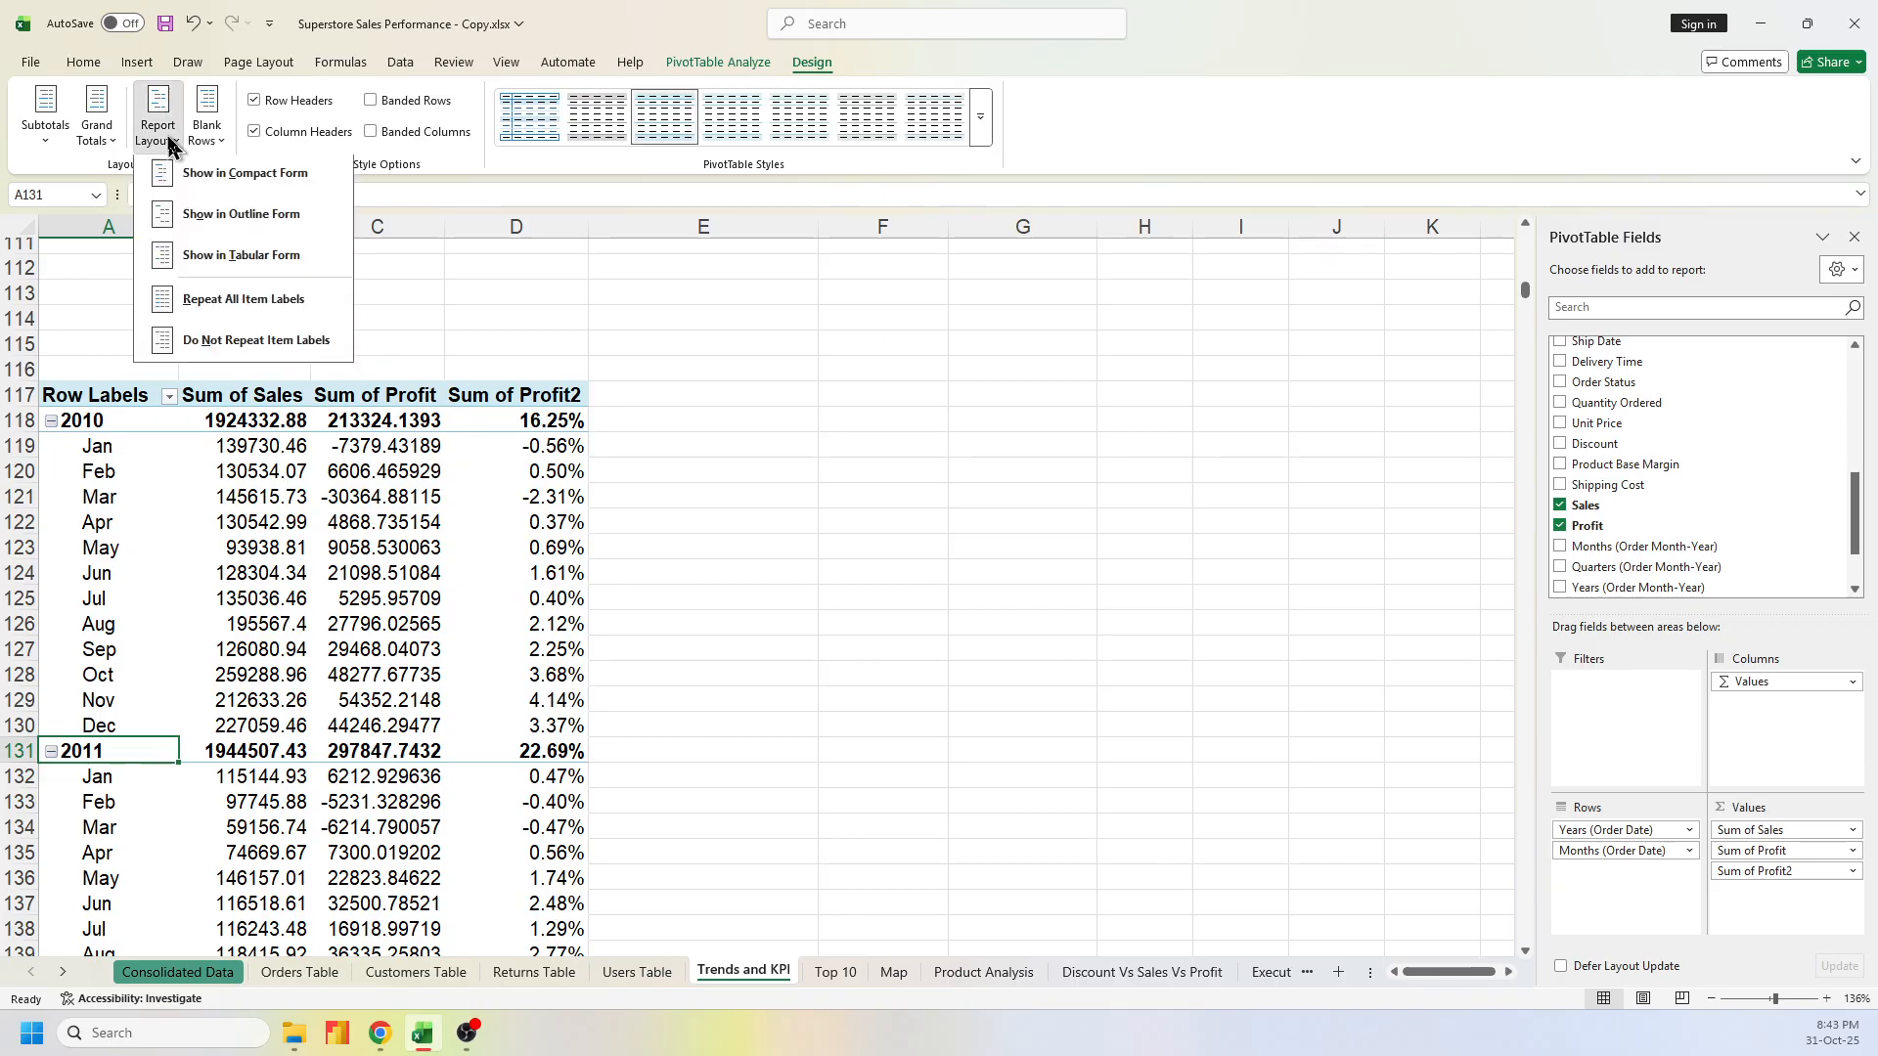
left_click(208, 264)
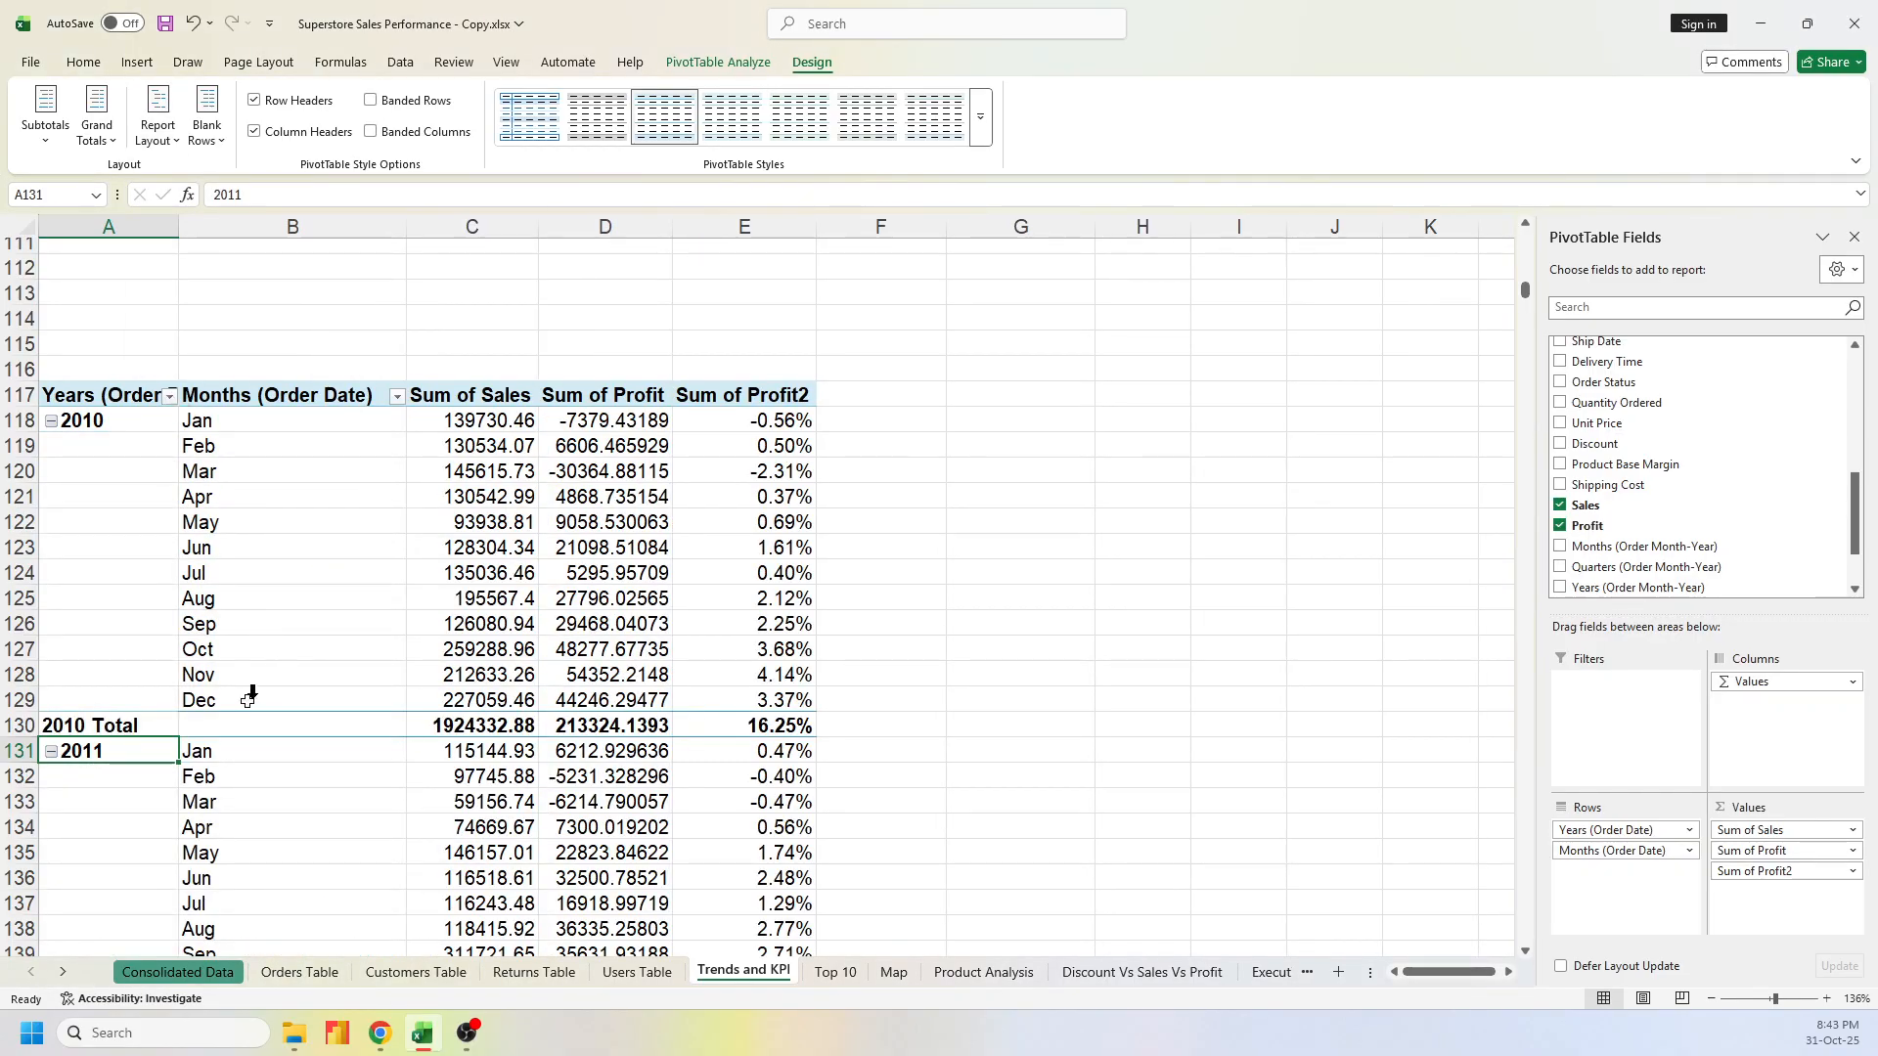
left_click(109, 722)
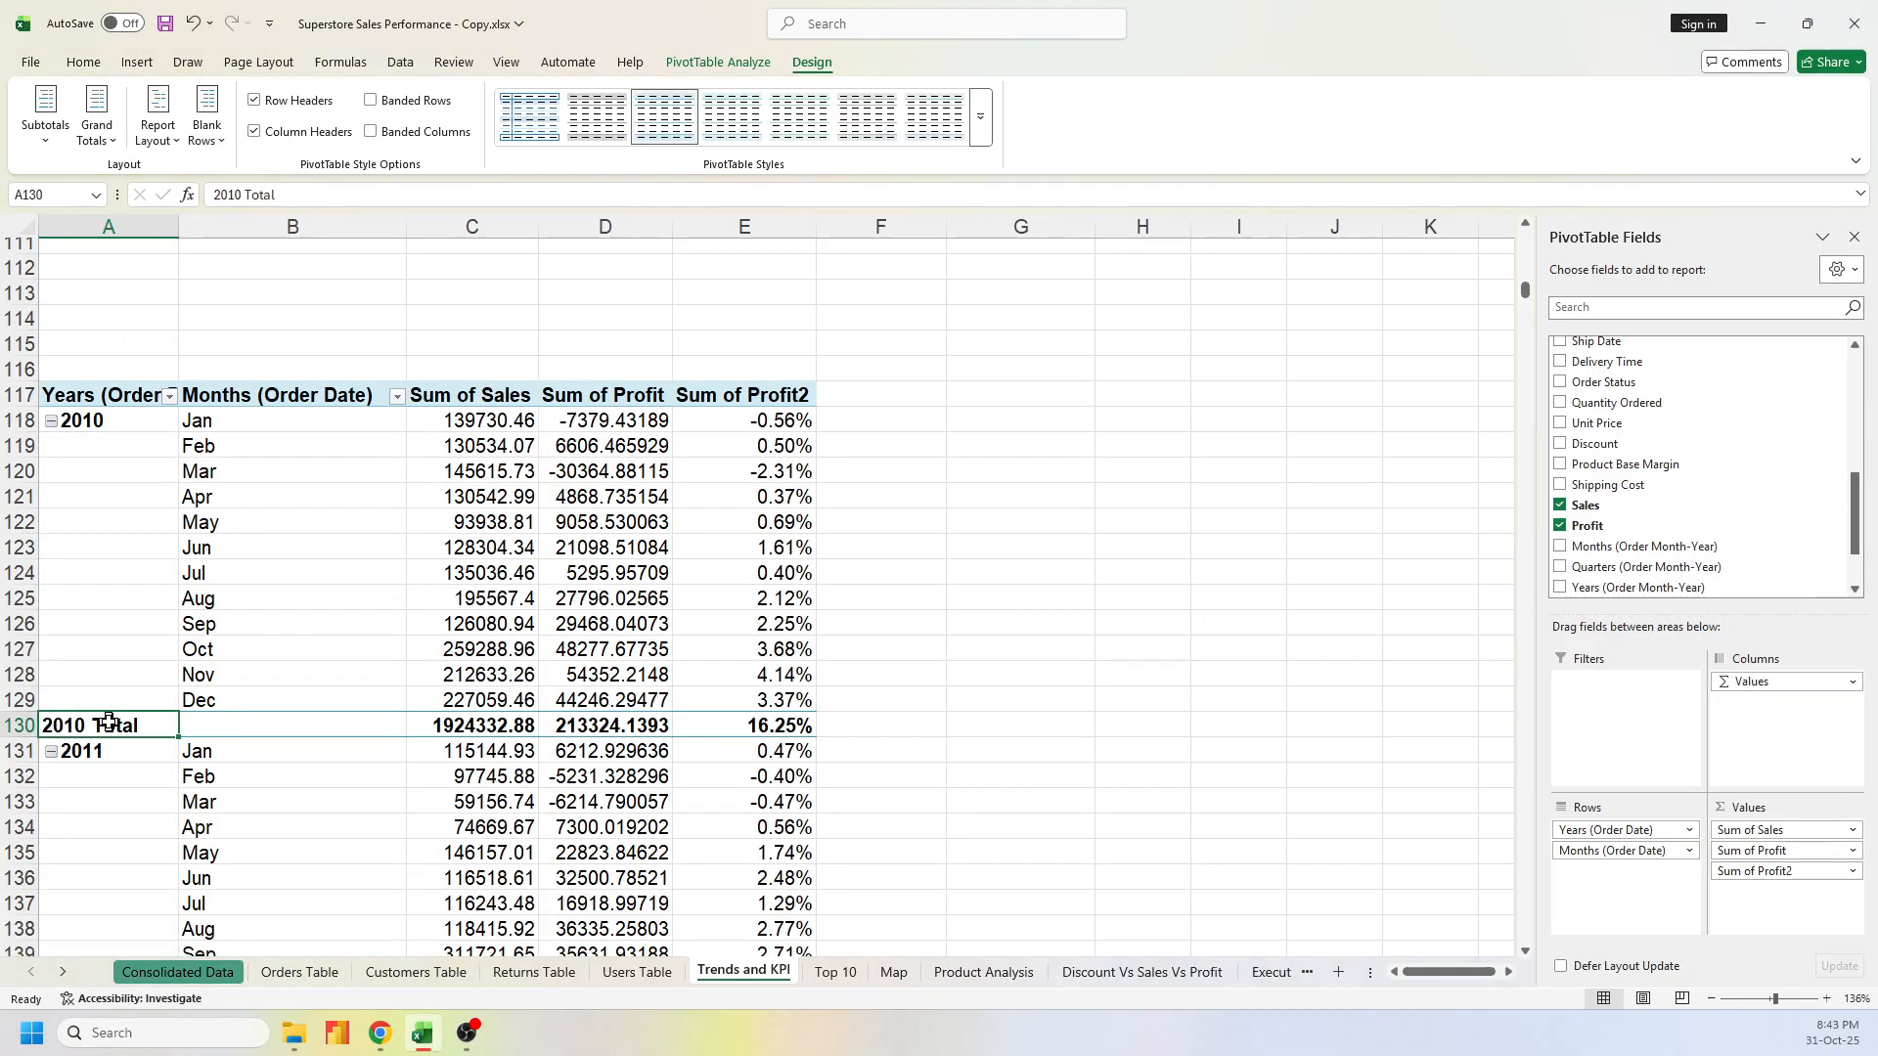
right_click(108, 723)
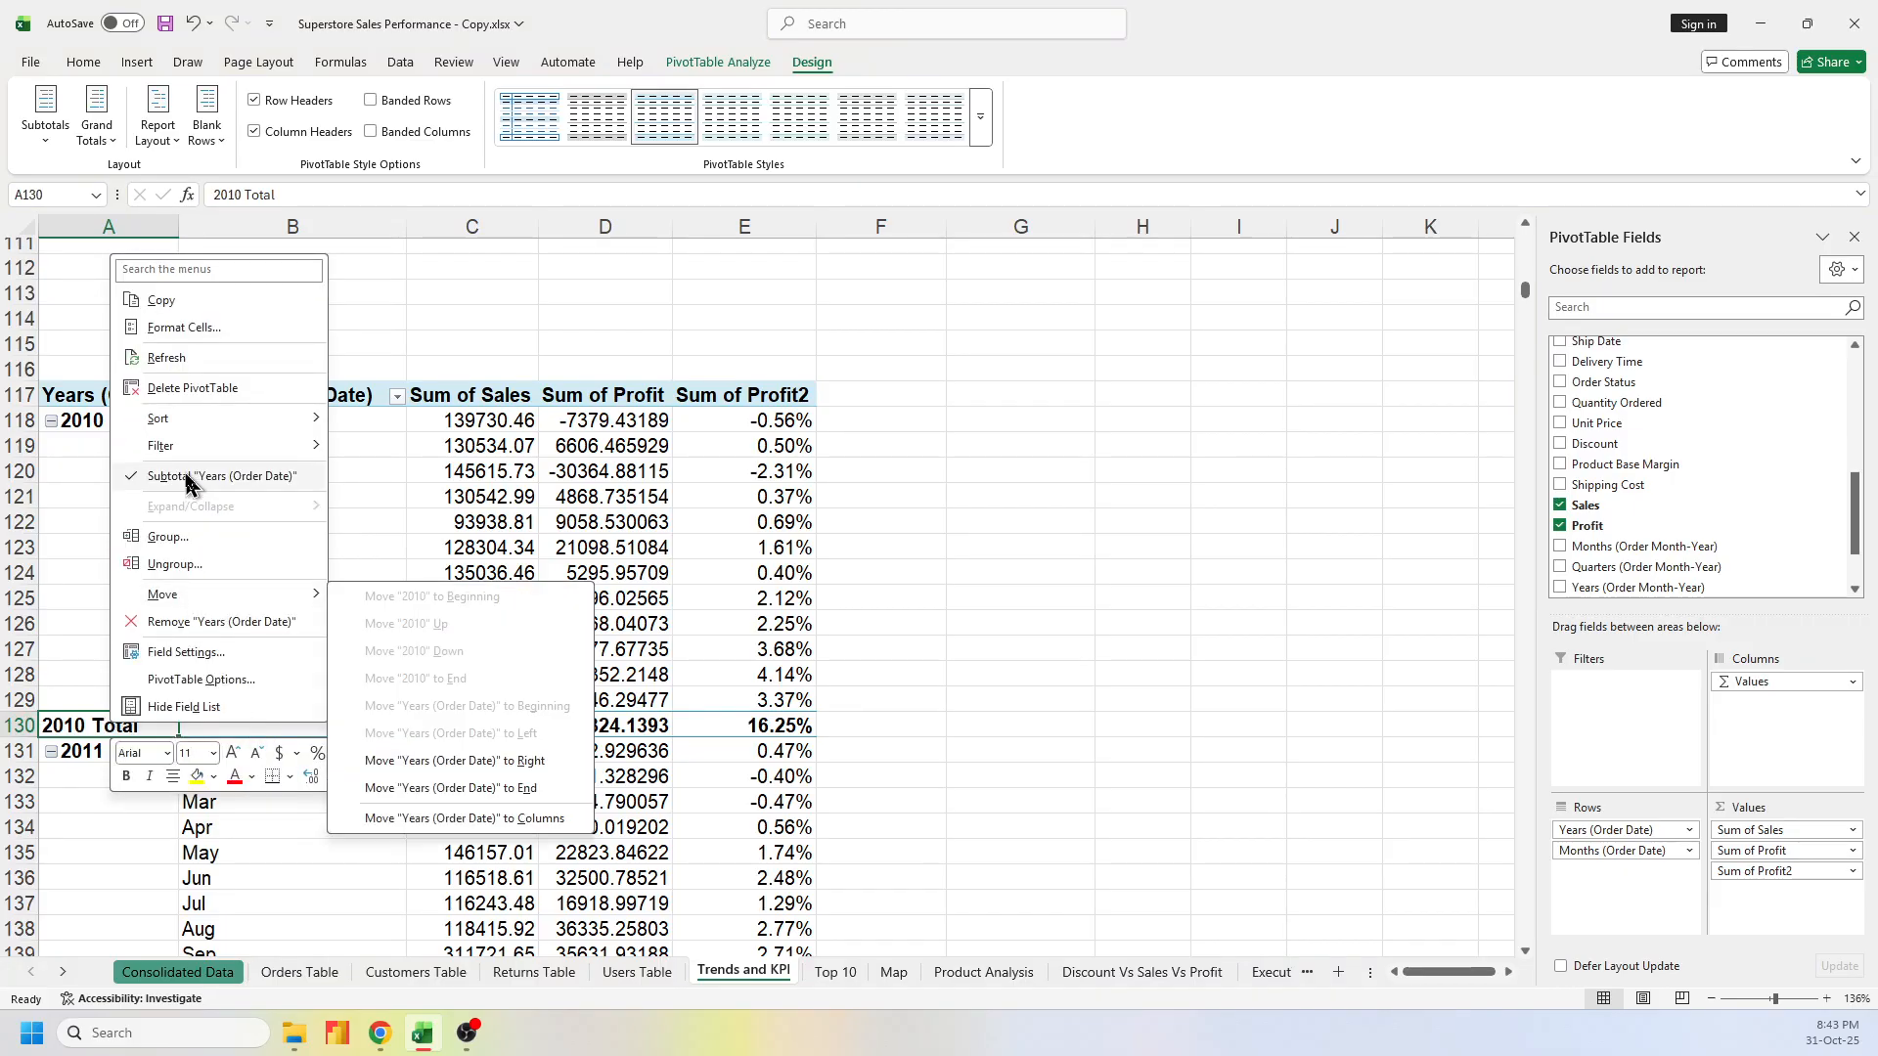
left_click(188, 478)
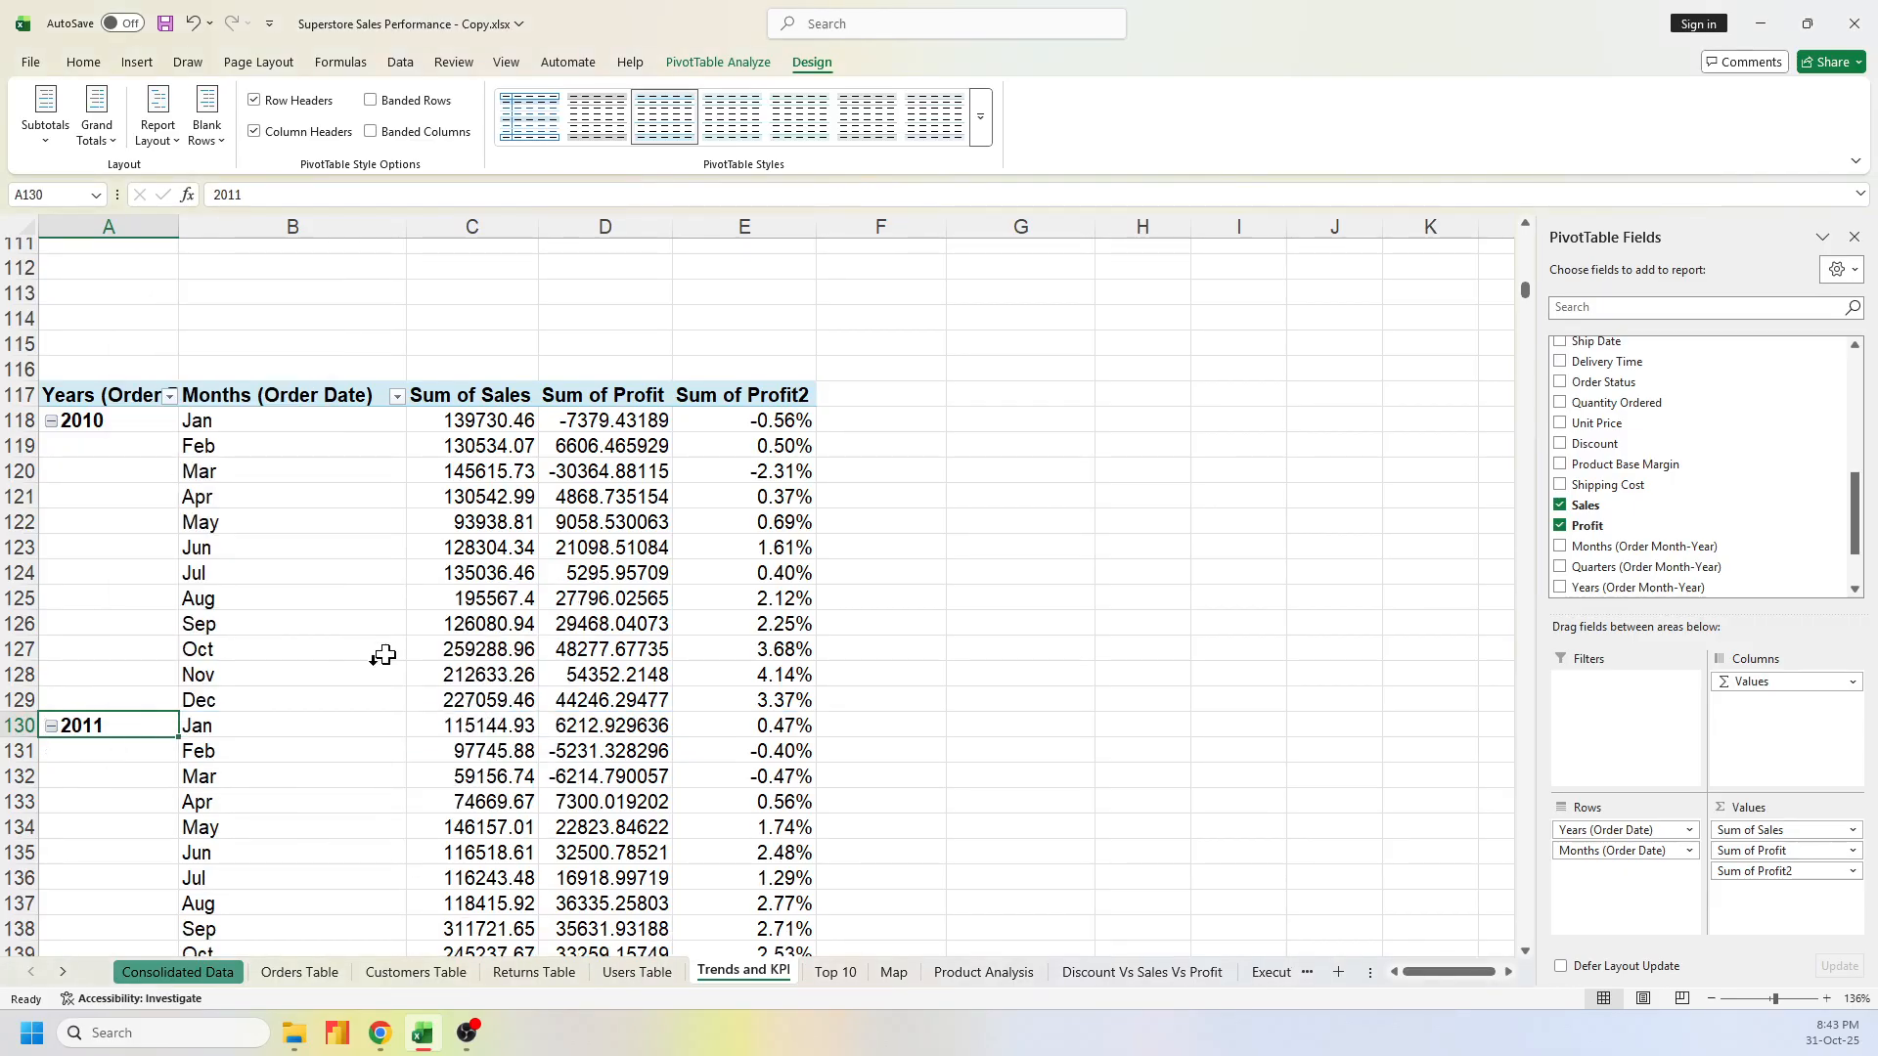
Repeat all item labels in the PivotTable at A117 so the year fills every month row
left_click_drag(102, 446, 117, 700)
left_click(158, 125)
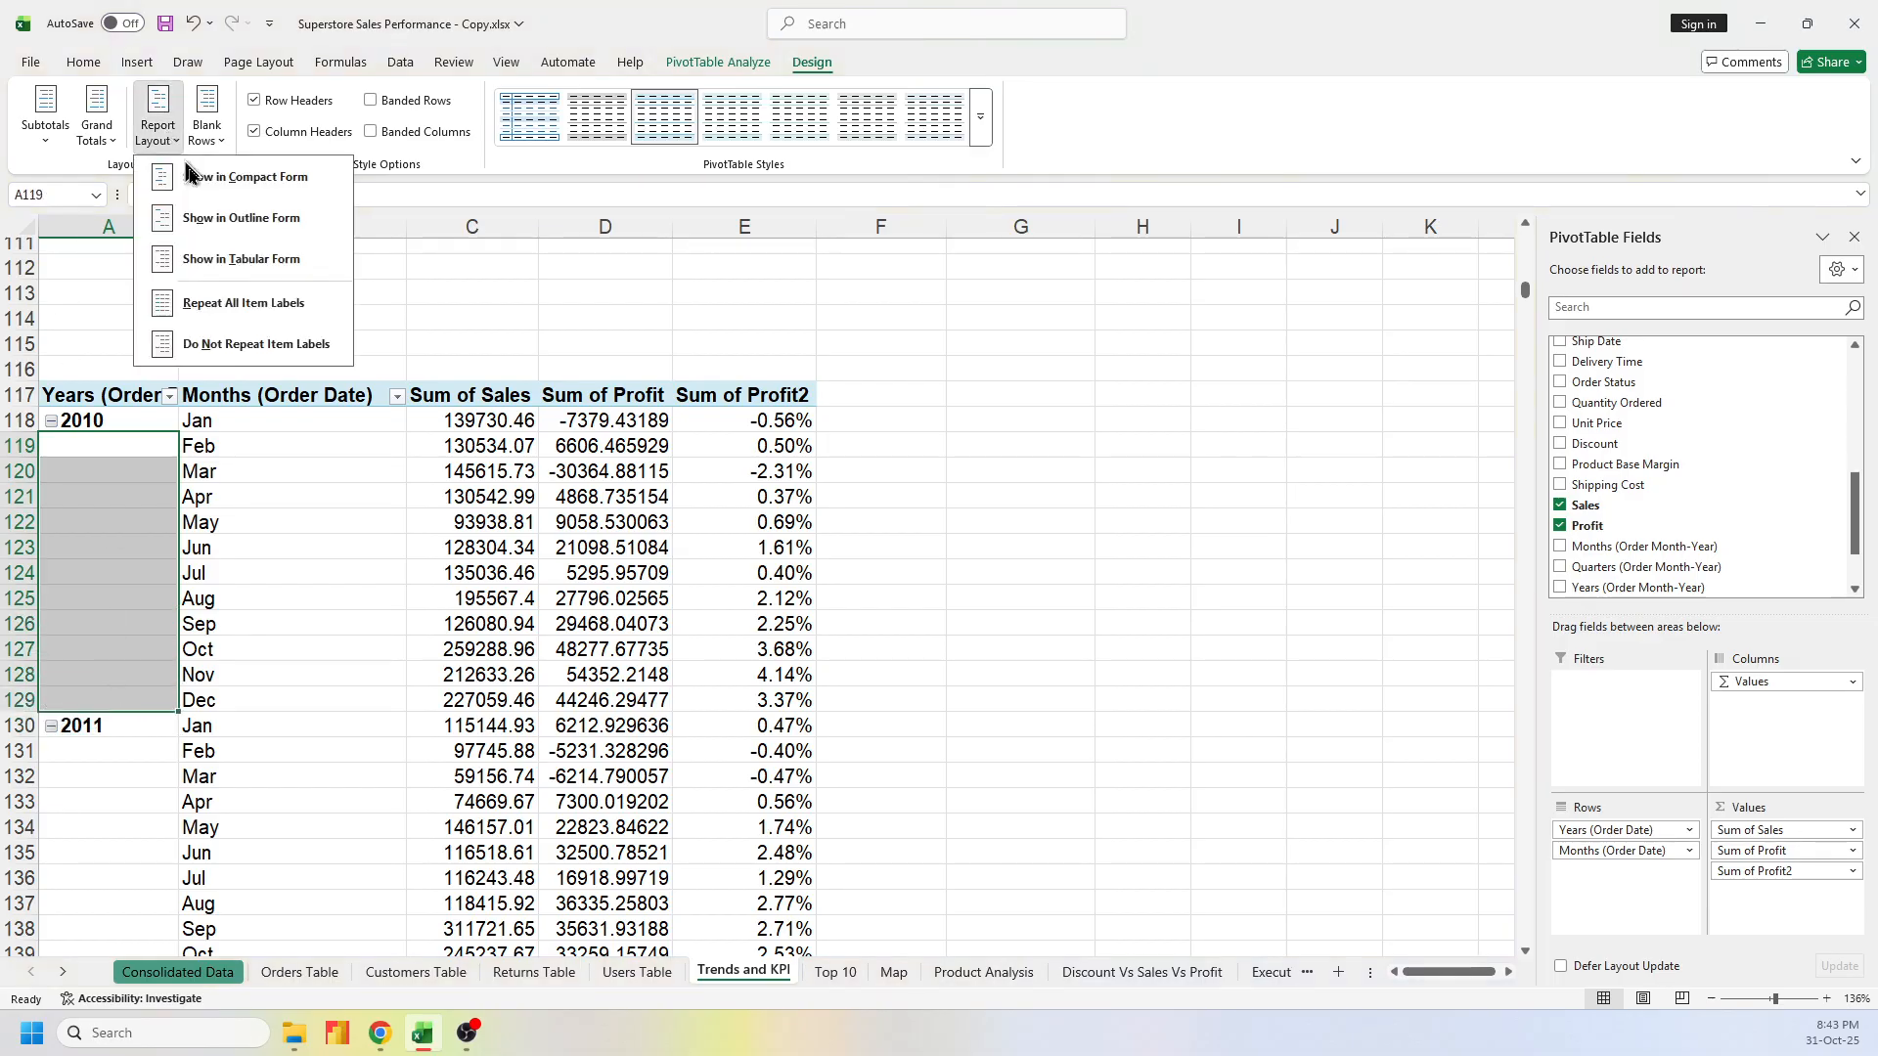
left_click(279, 308)
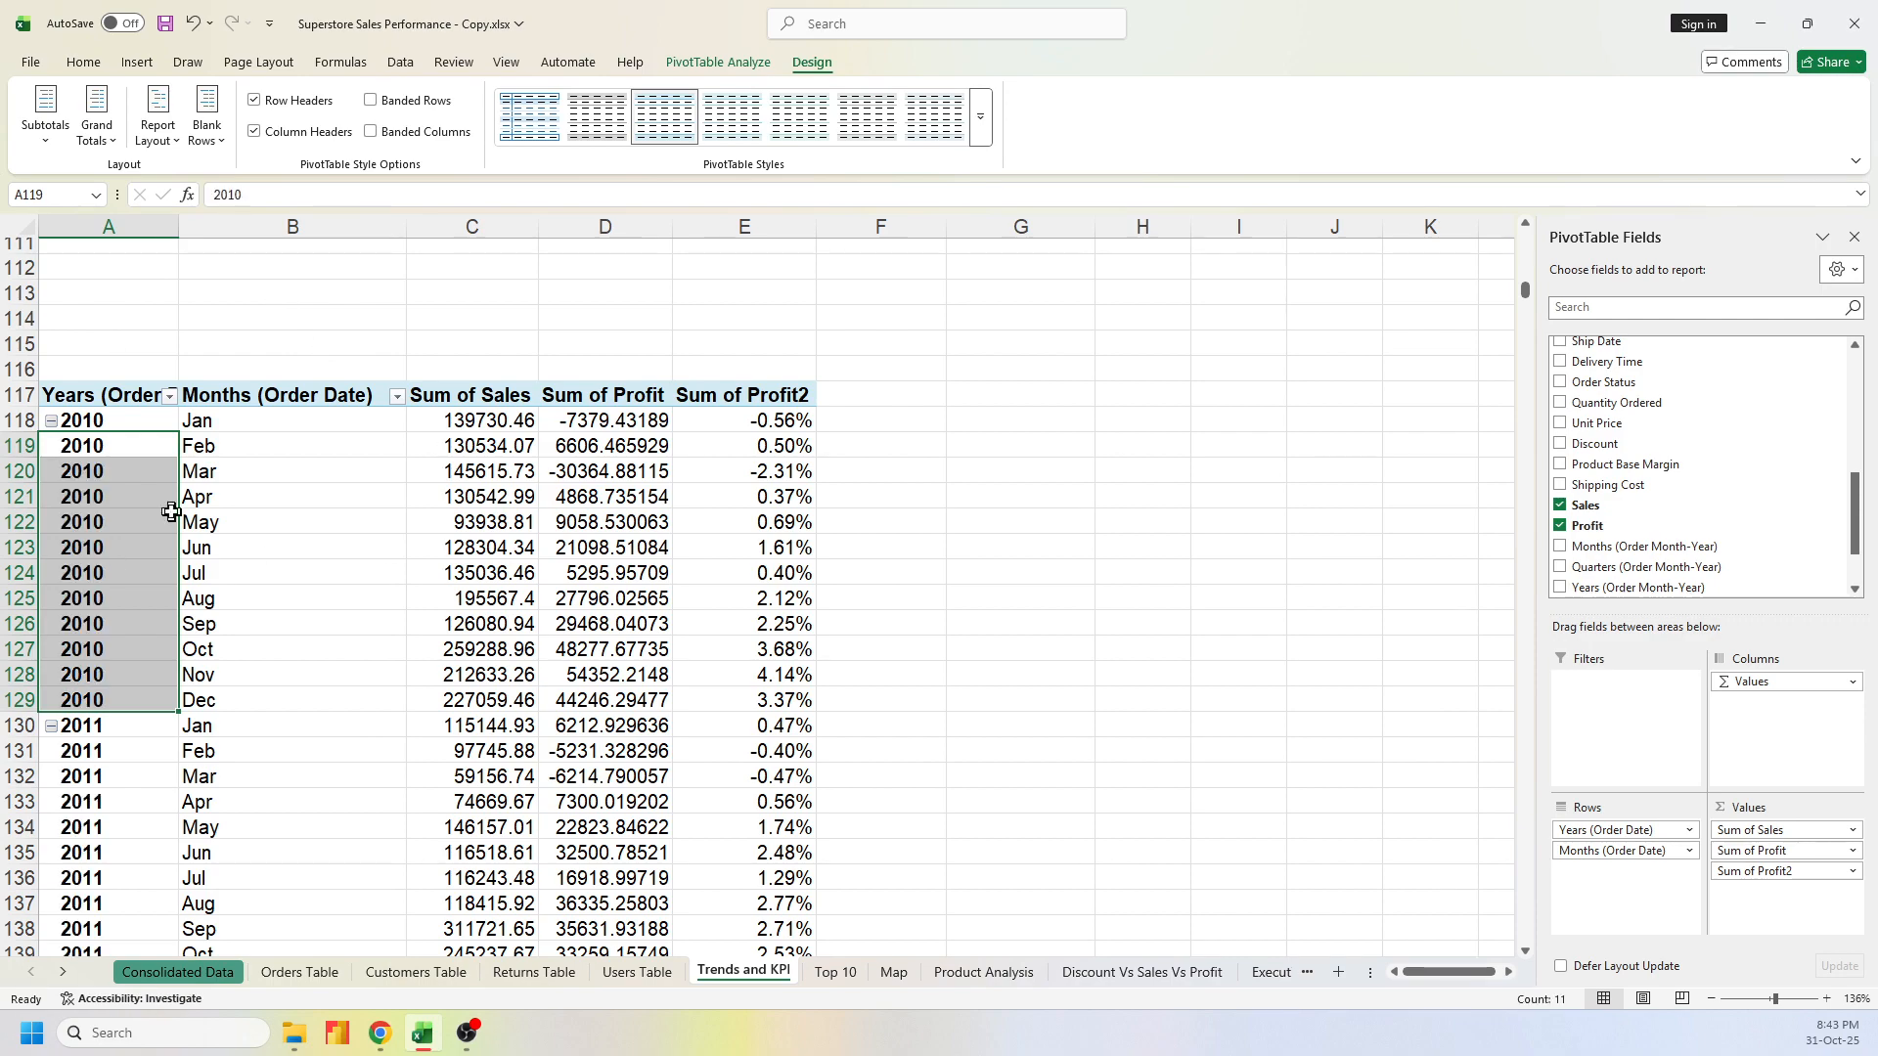
scroll(526, 700, "down", 12)
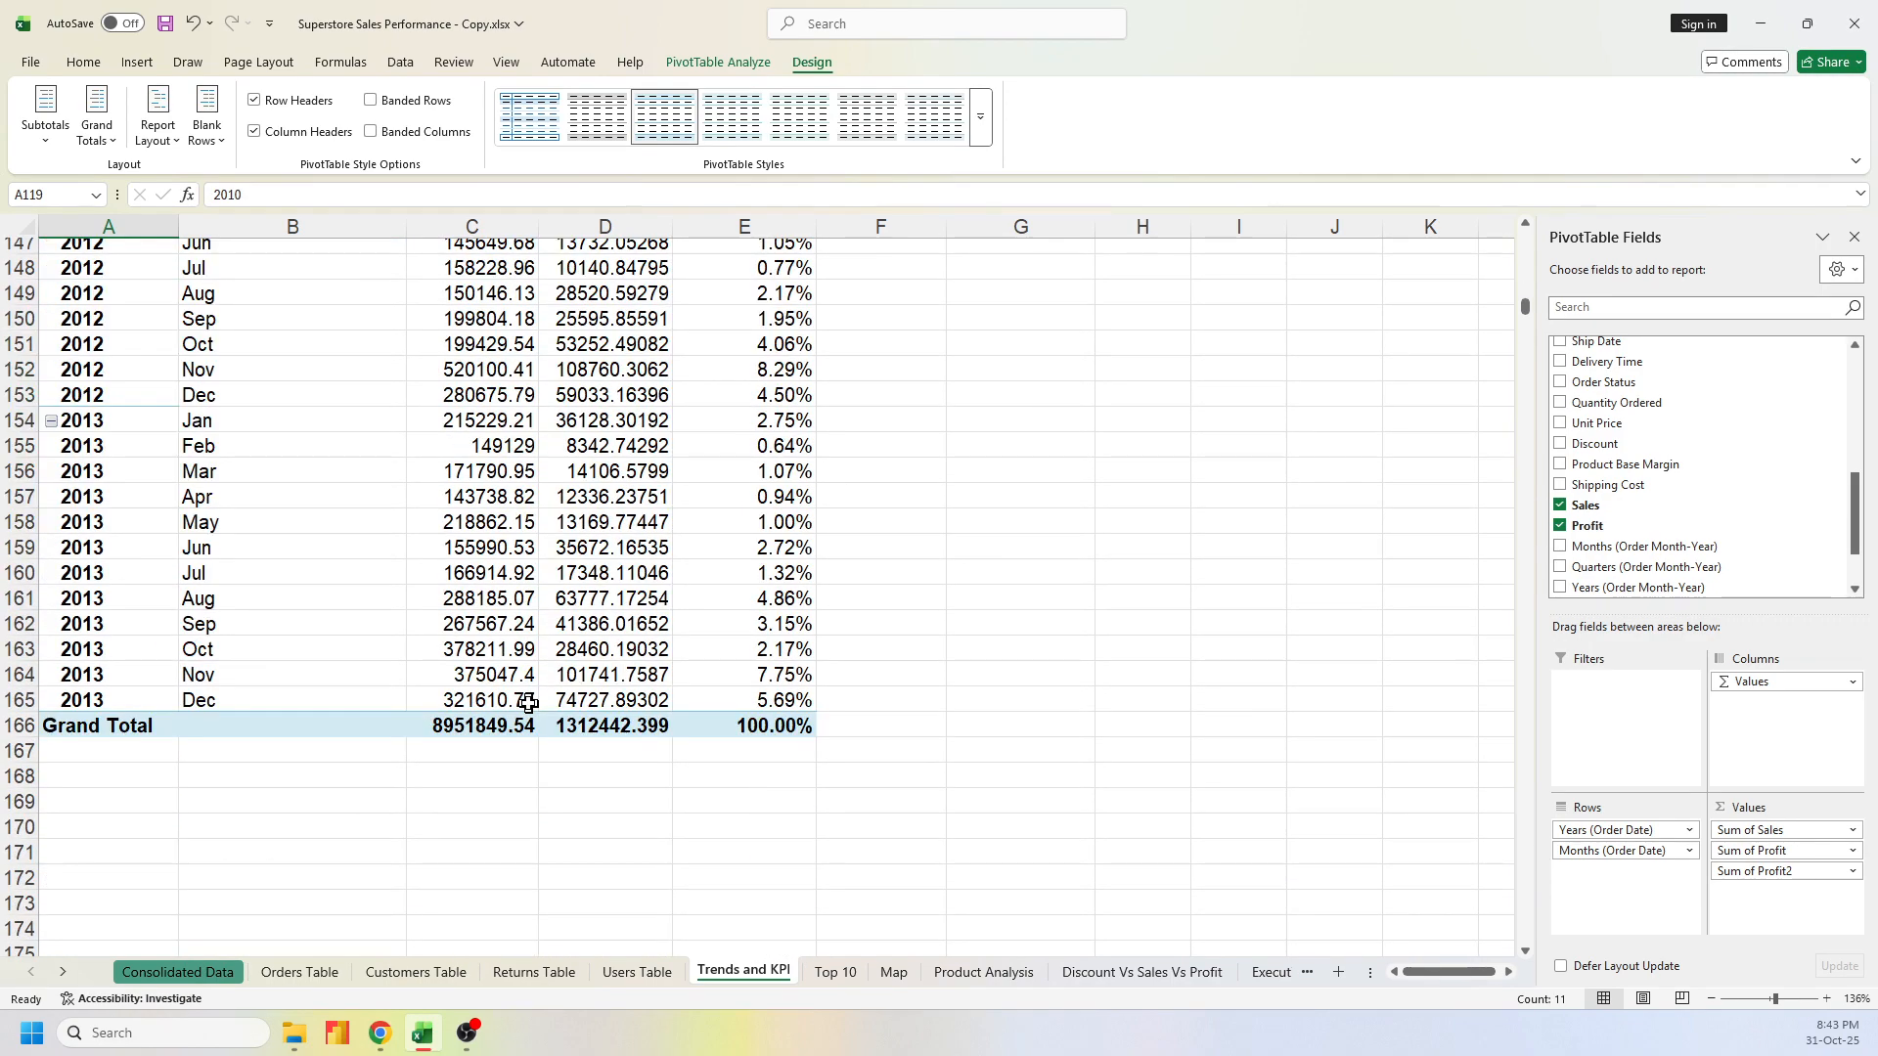
scroll(1414, 660, "up", 14)
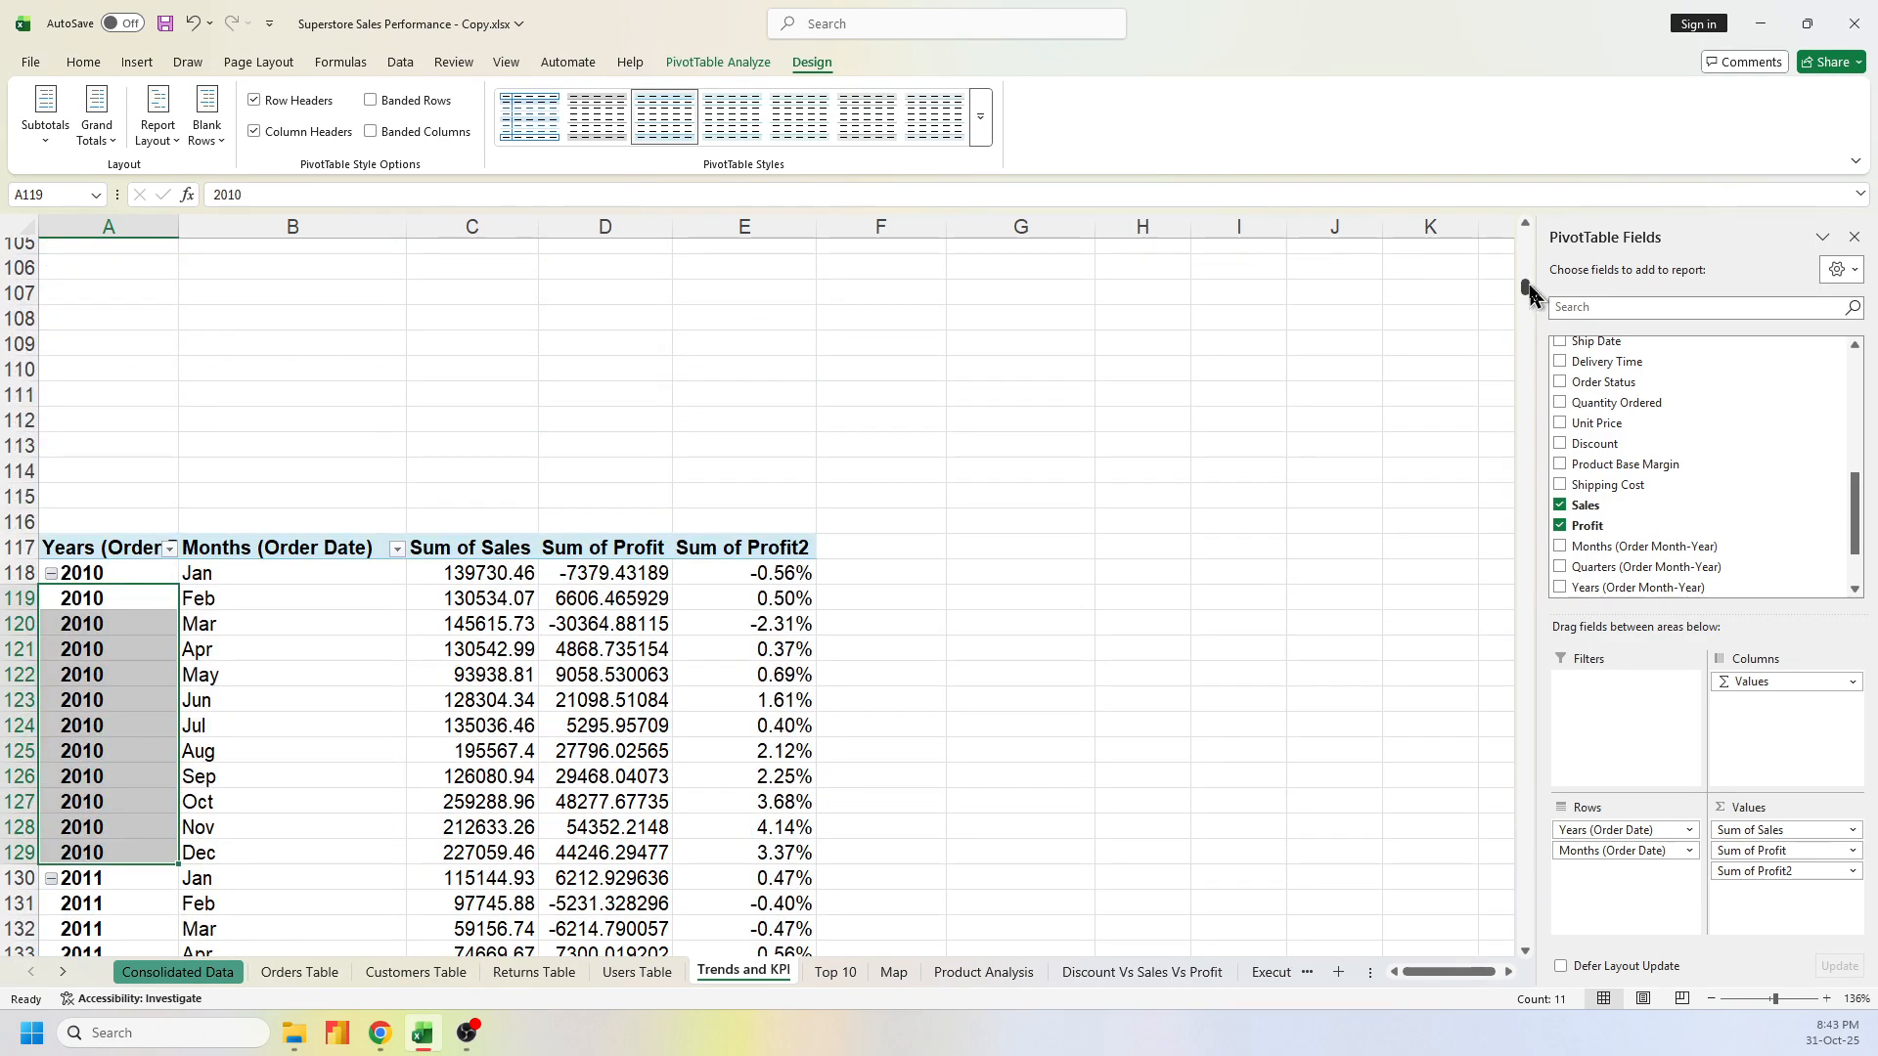
Examine the existing Sales & profit Over The Years chart and its source PivotTable at A17
left_click_drag(1528, 294, 1525, 235)
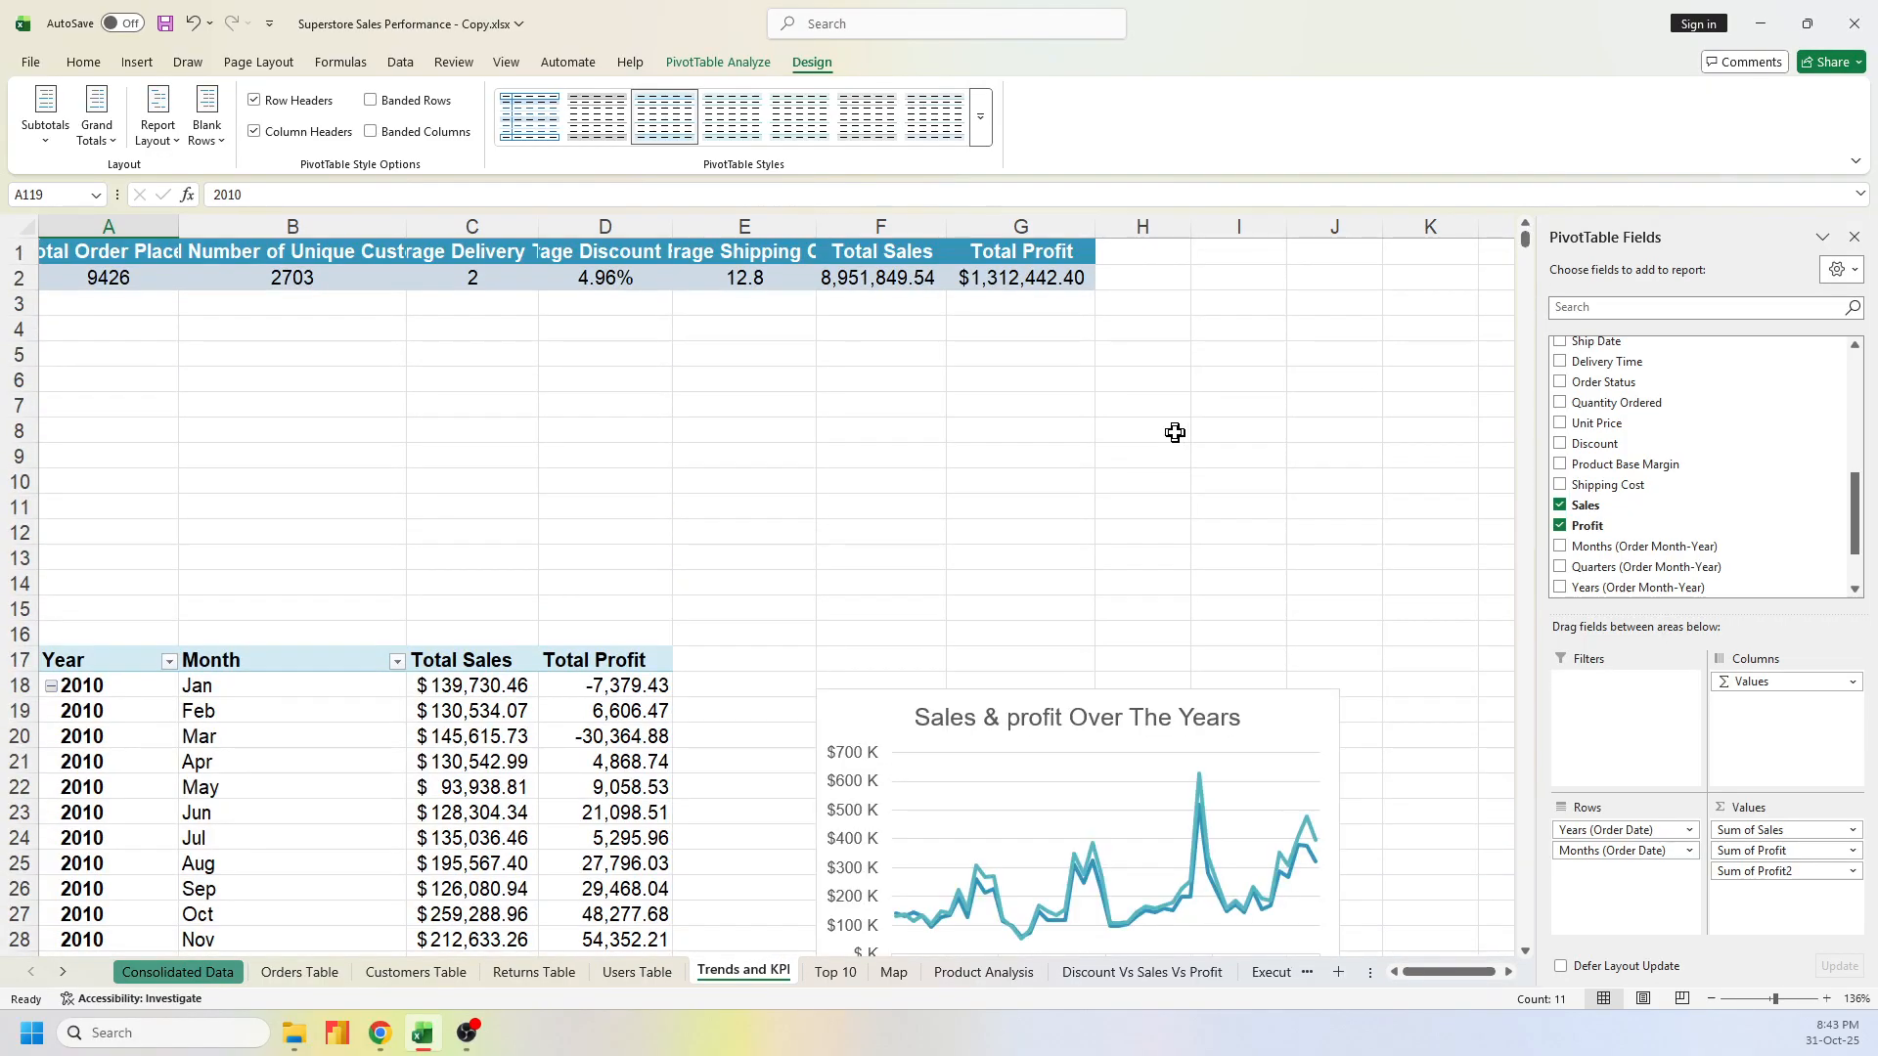
scroll(1174, 432, "down", 2)
left_click(848, 547)
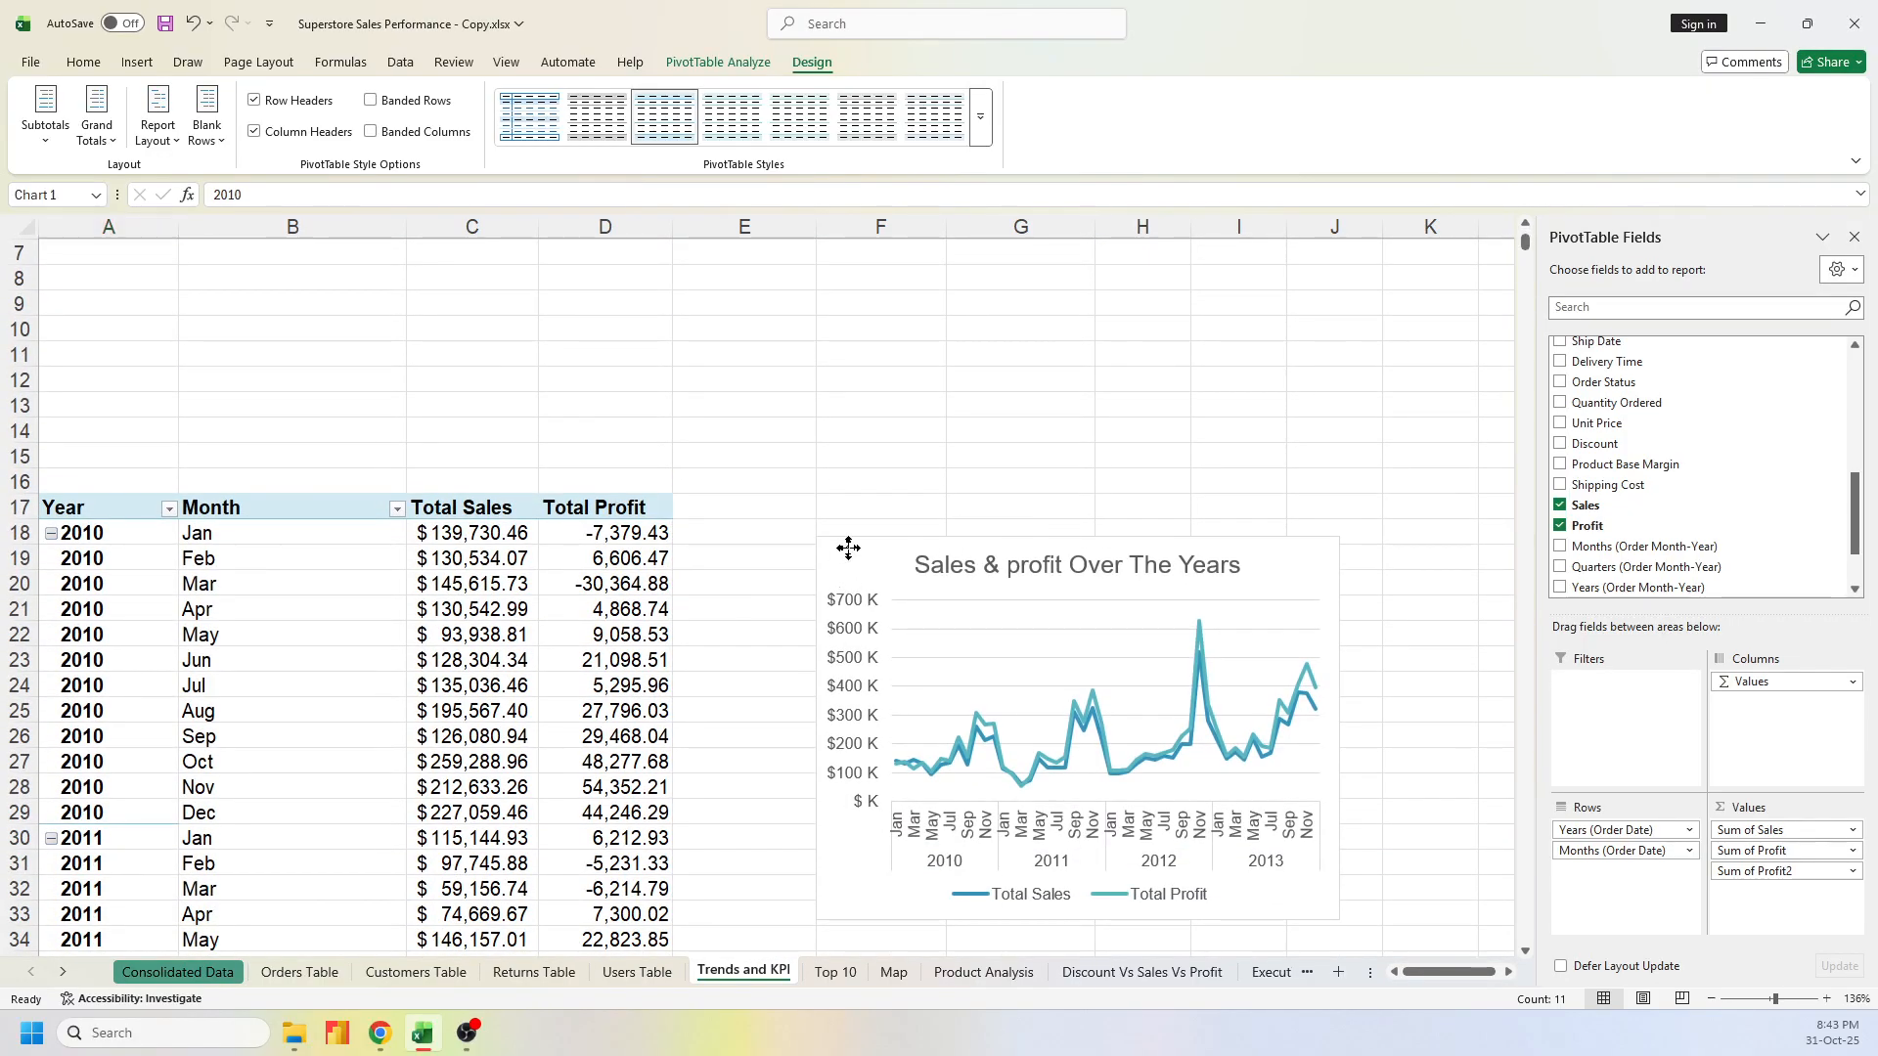
scroll(897, 547, "down", 2)
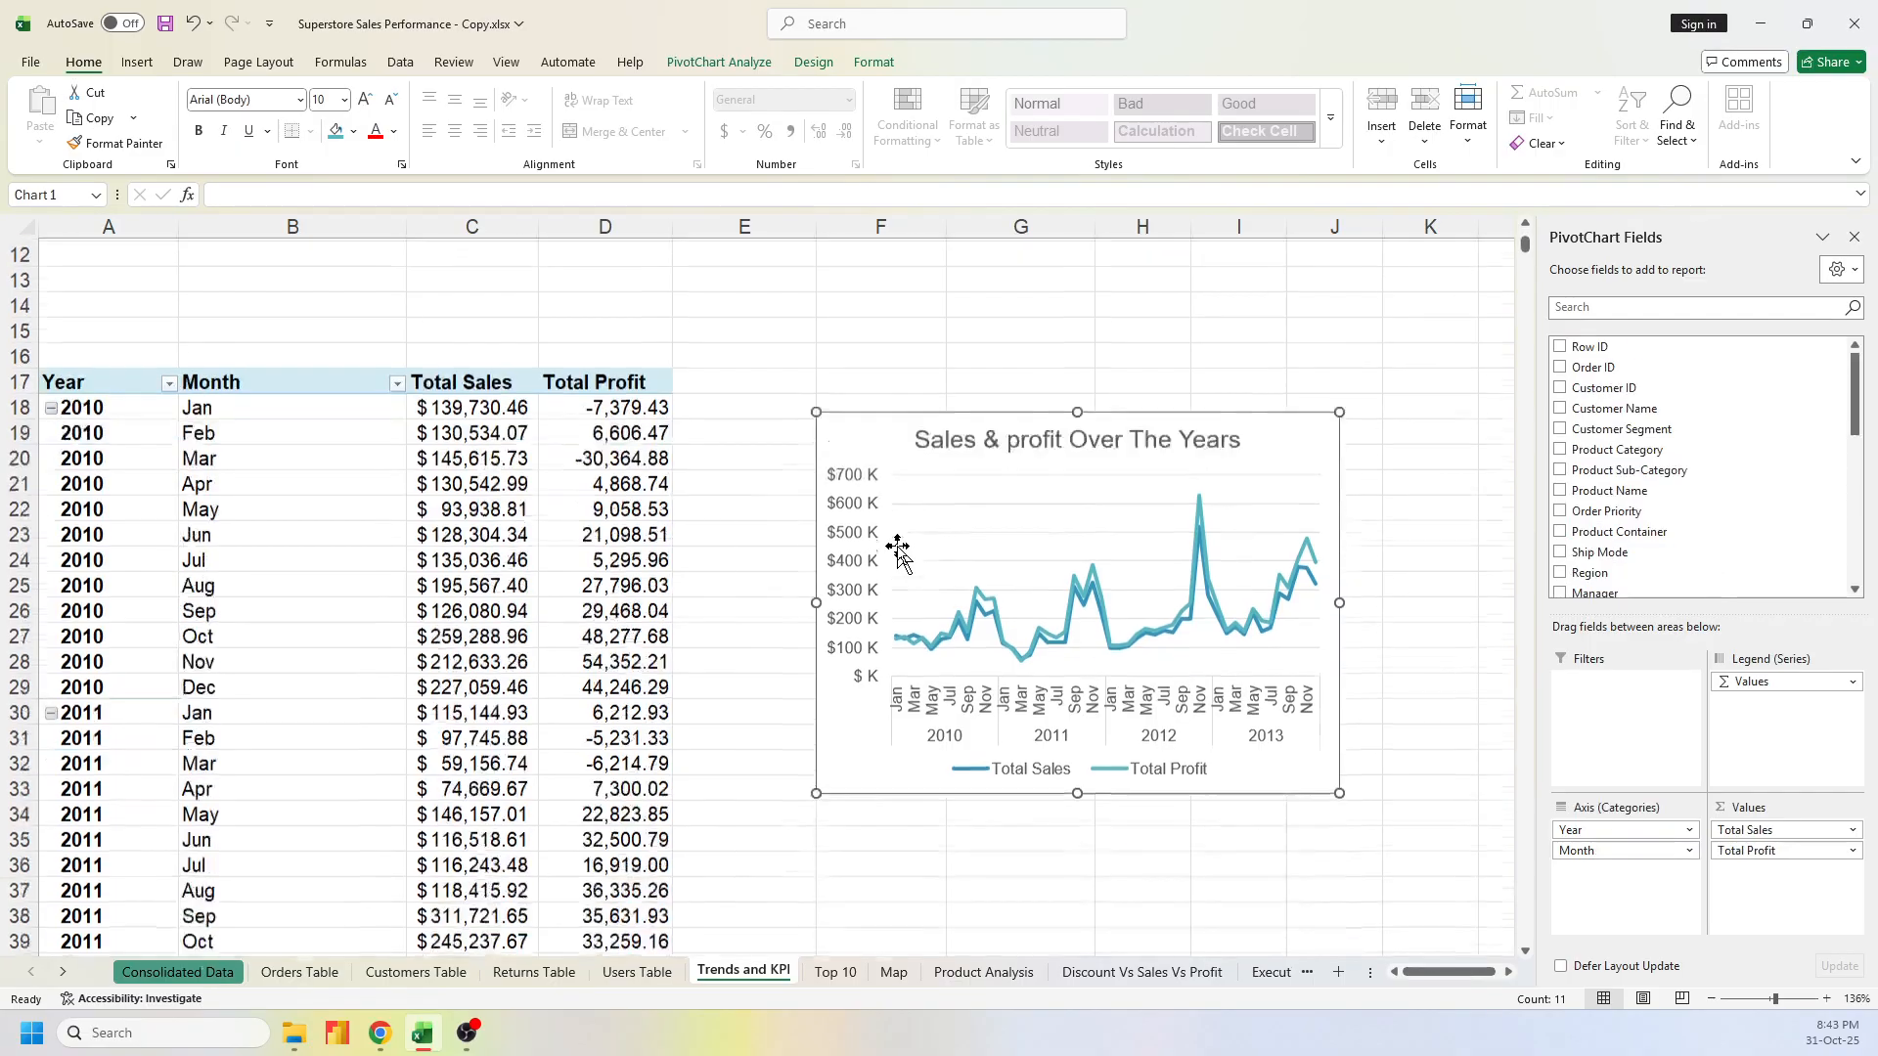
scroll(898, 551, "down", 2)
scroll(898, 547, "up", 2)
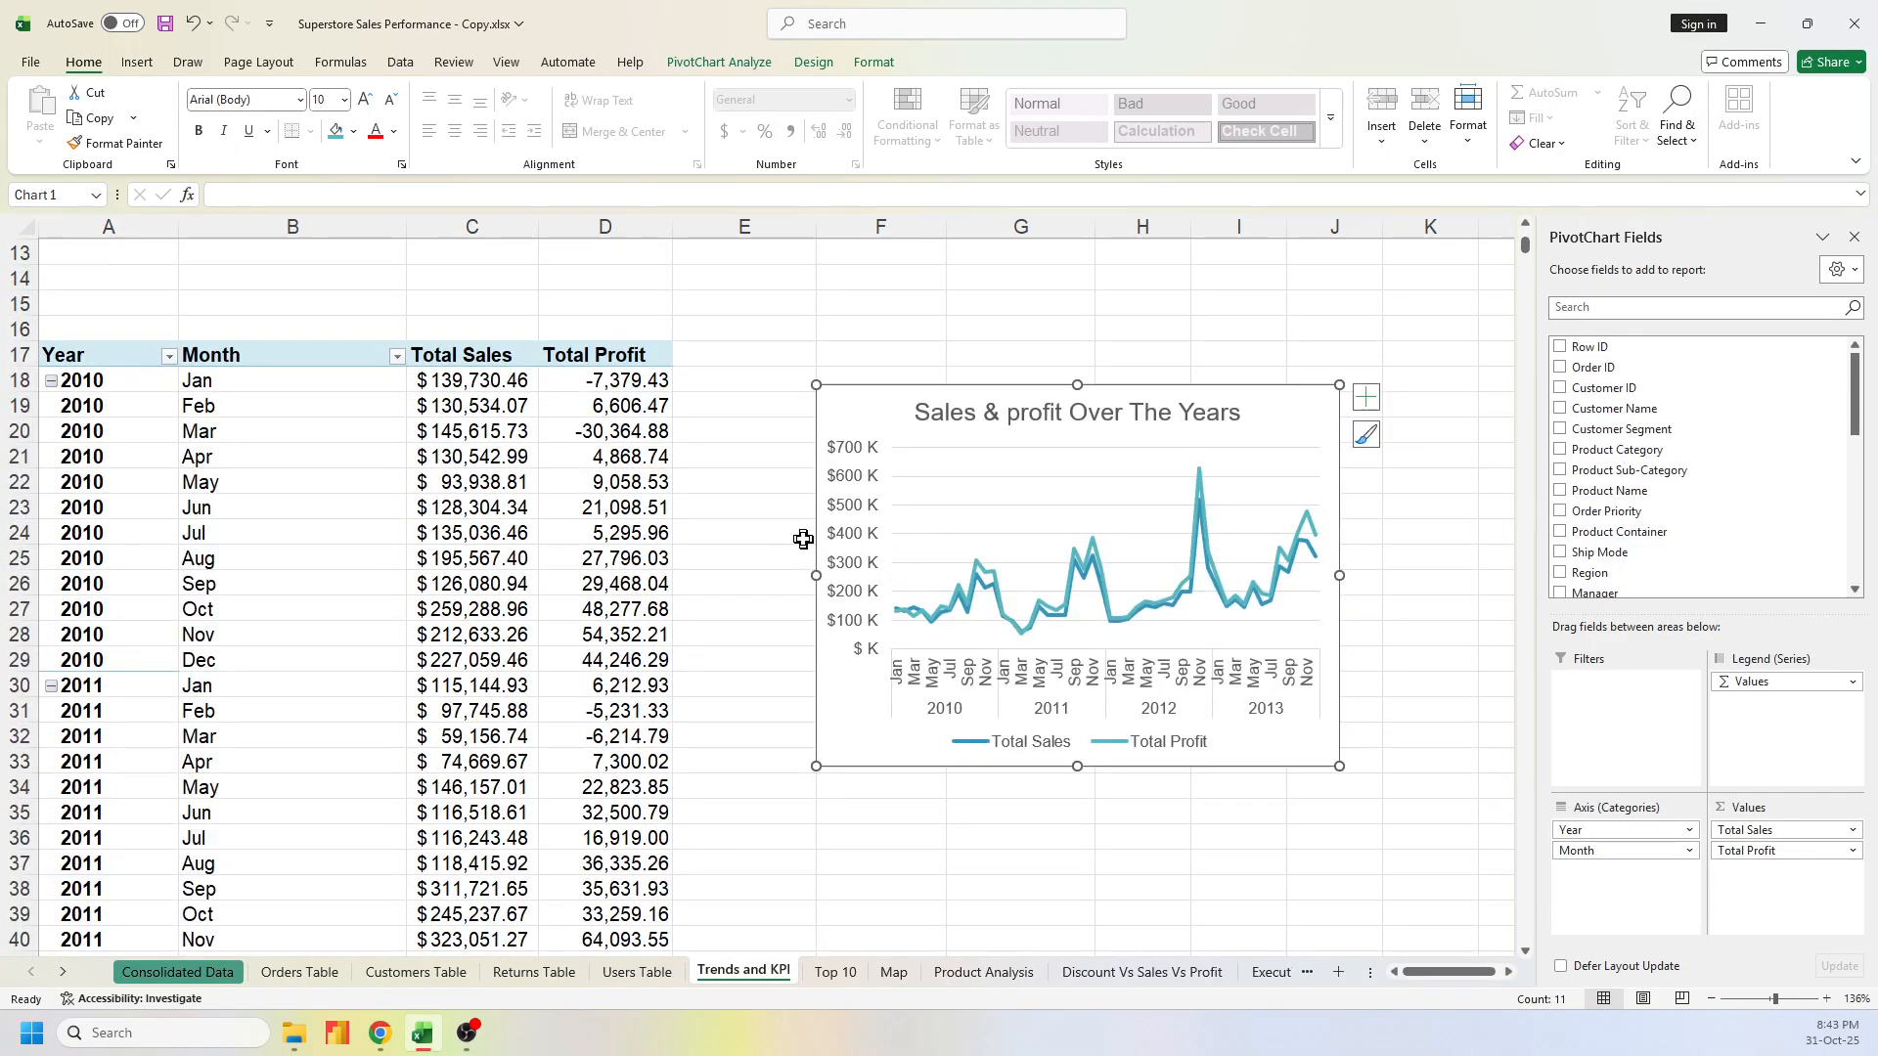
left_click_drag(79, 357, 450, 898)
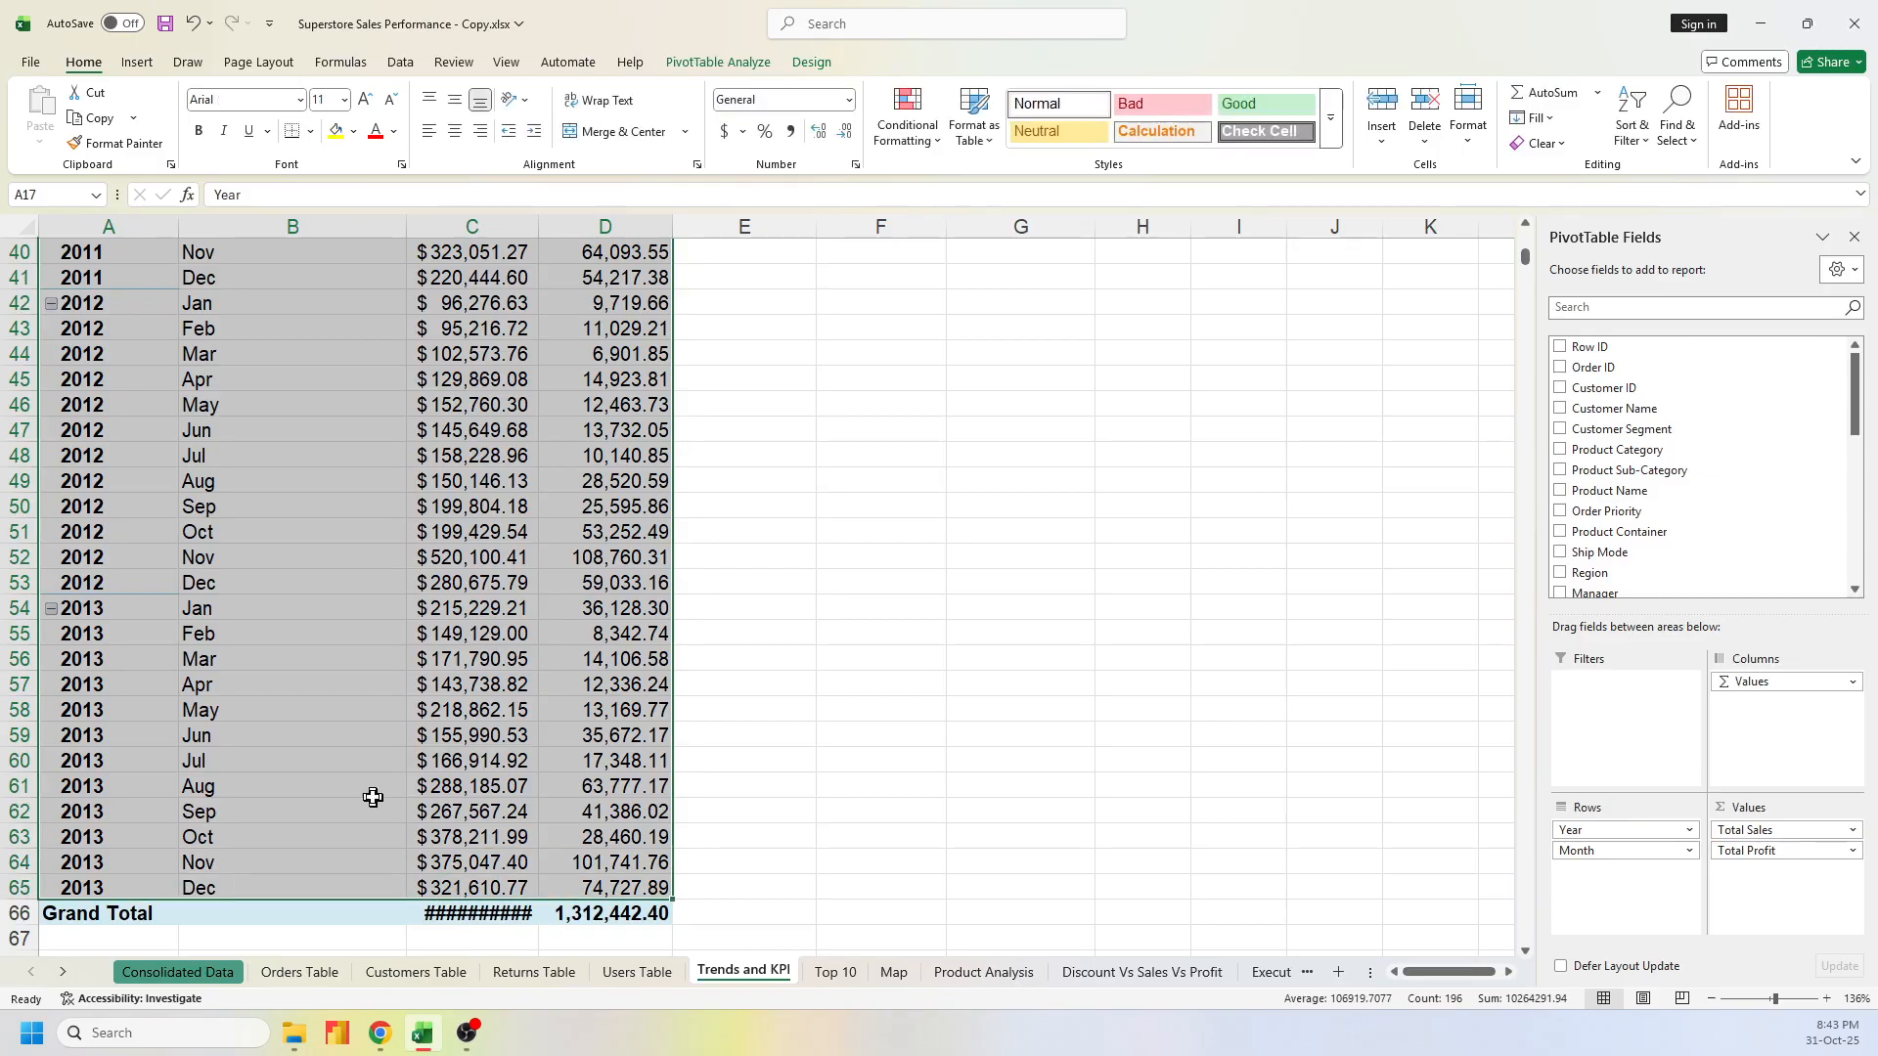
Turn off the grand totals for rows and columns in the Year and Month PivotTable at A17
left_click(353, 768)
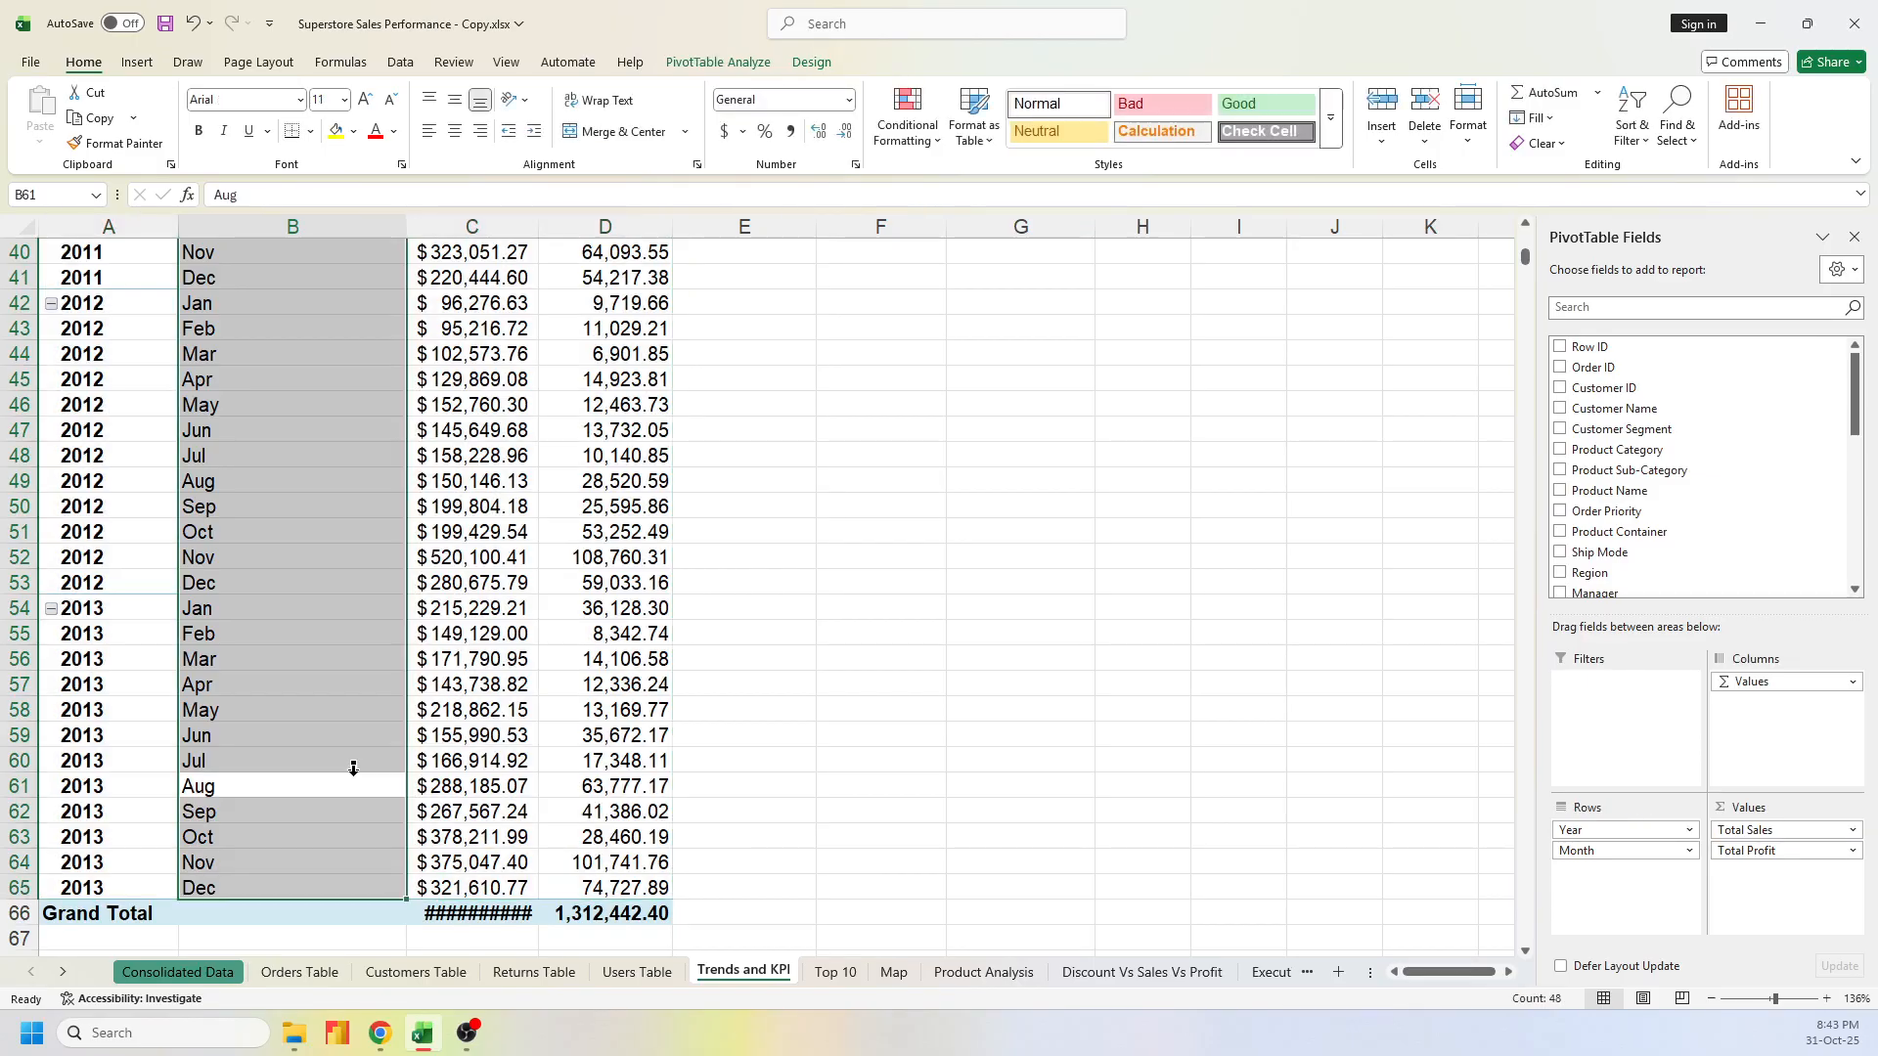
right_click(300, 744)
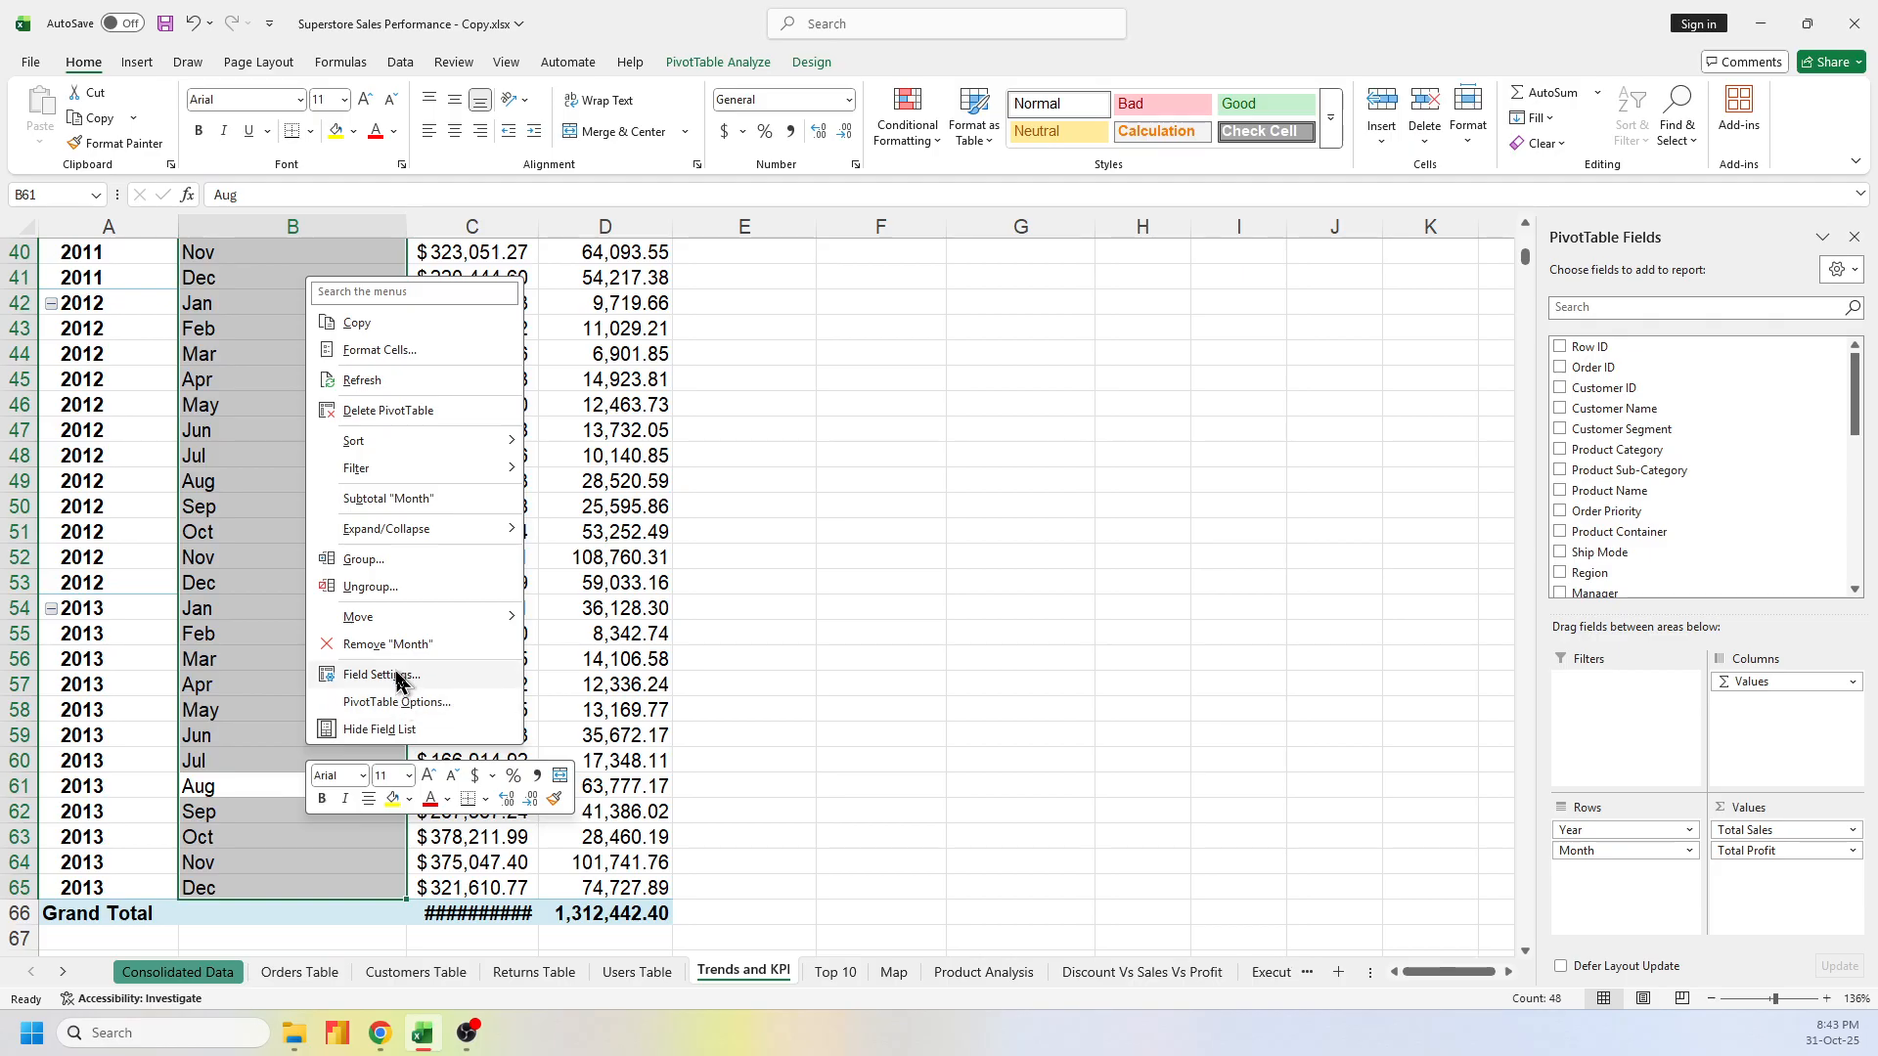
left_click(409, 703)
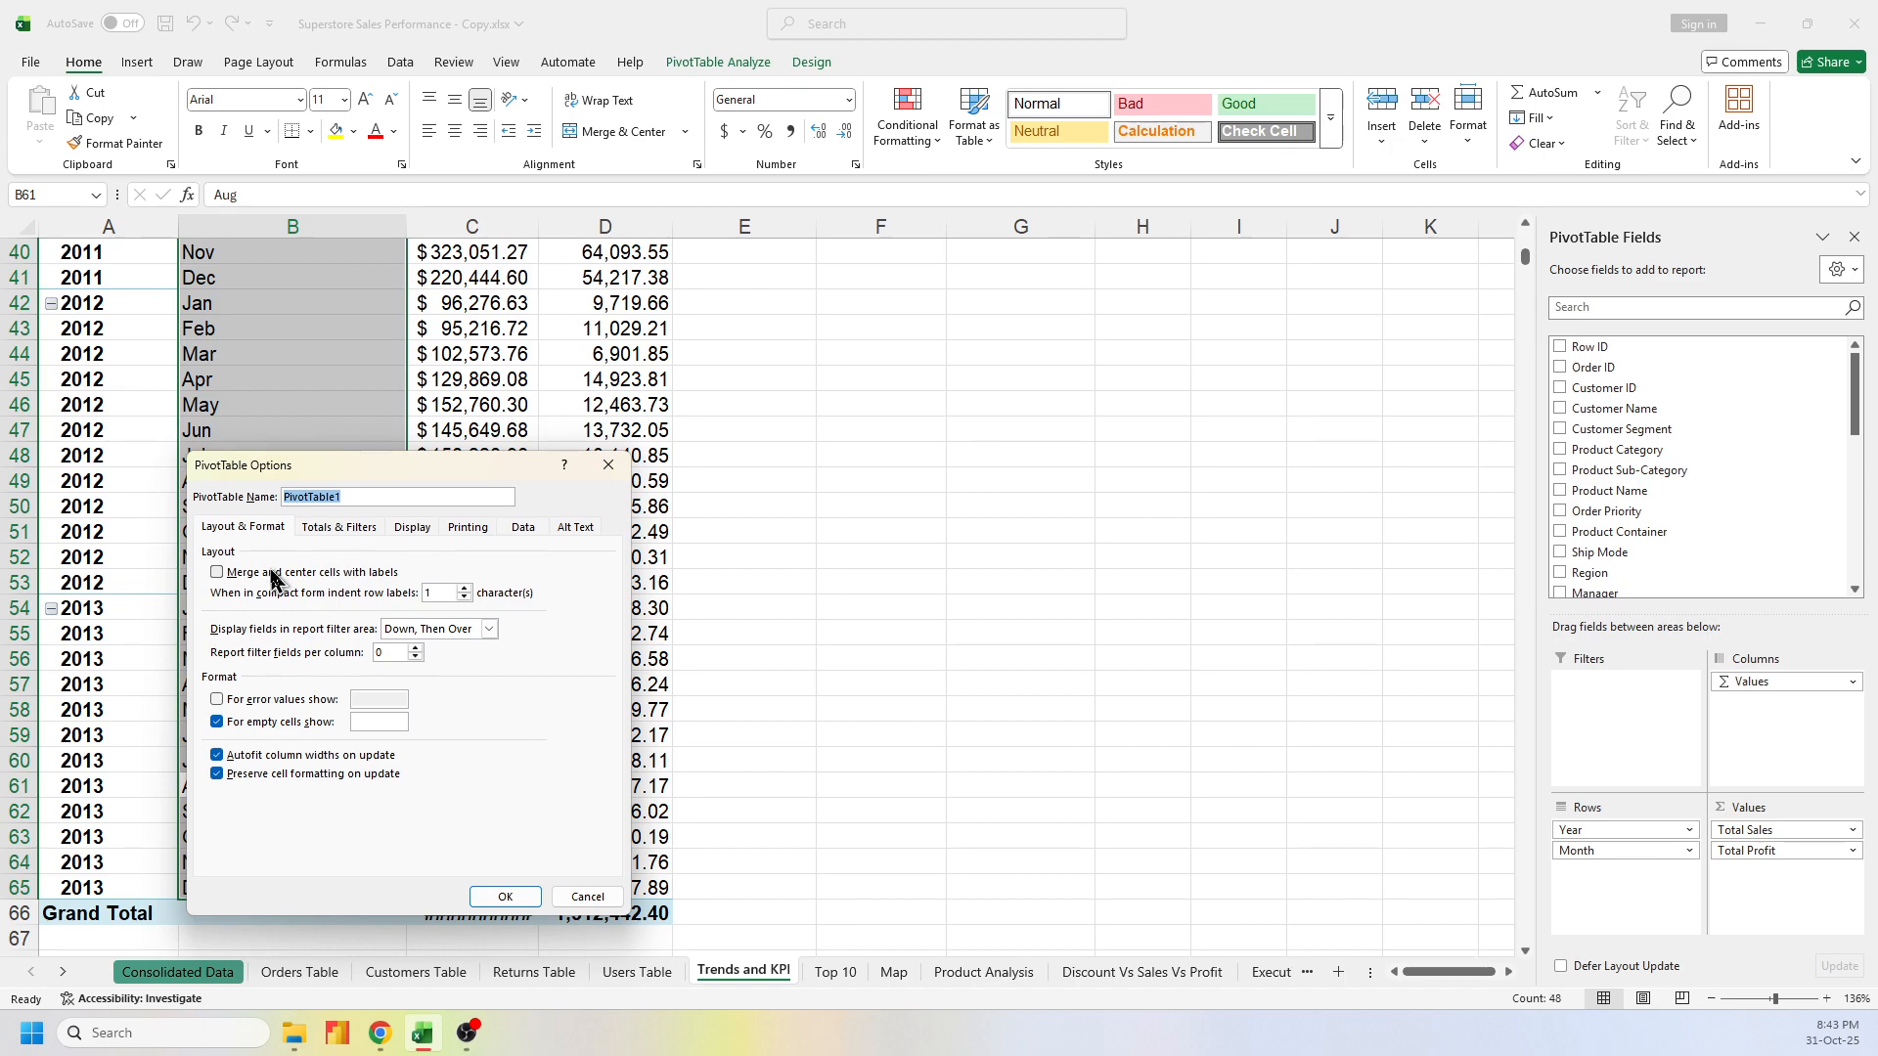
left_click(339, 528)
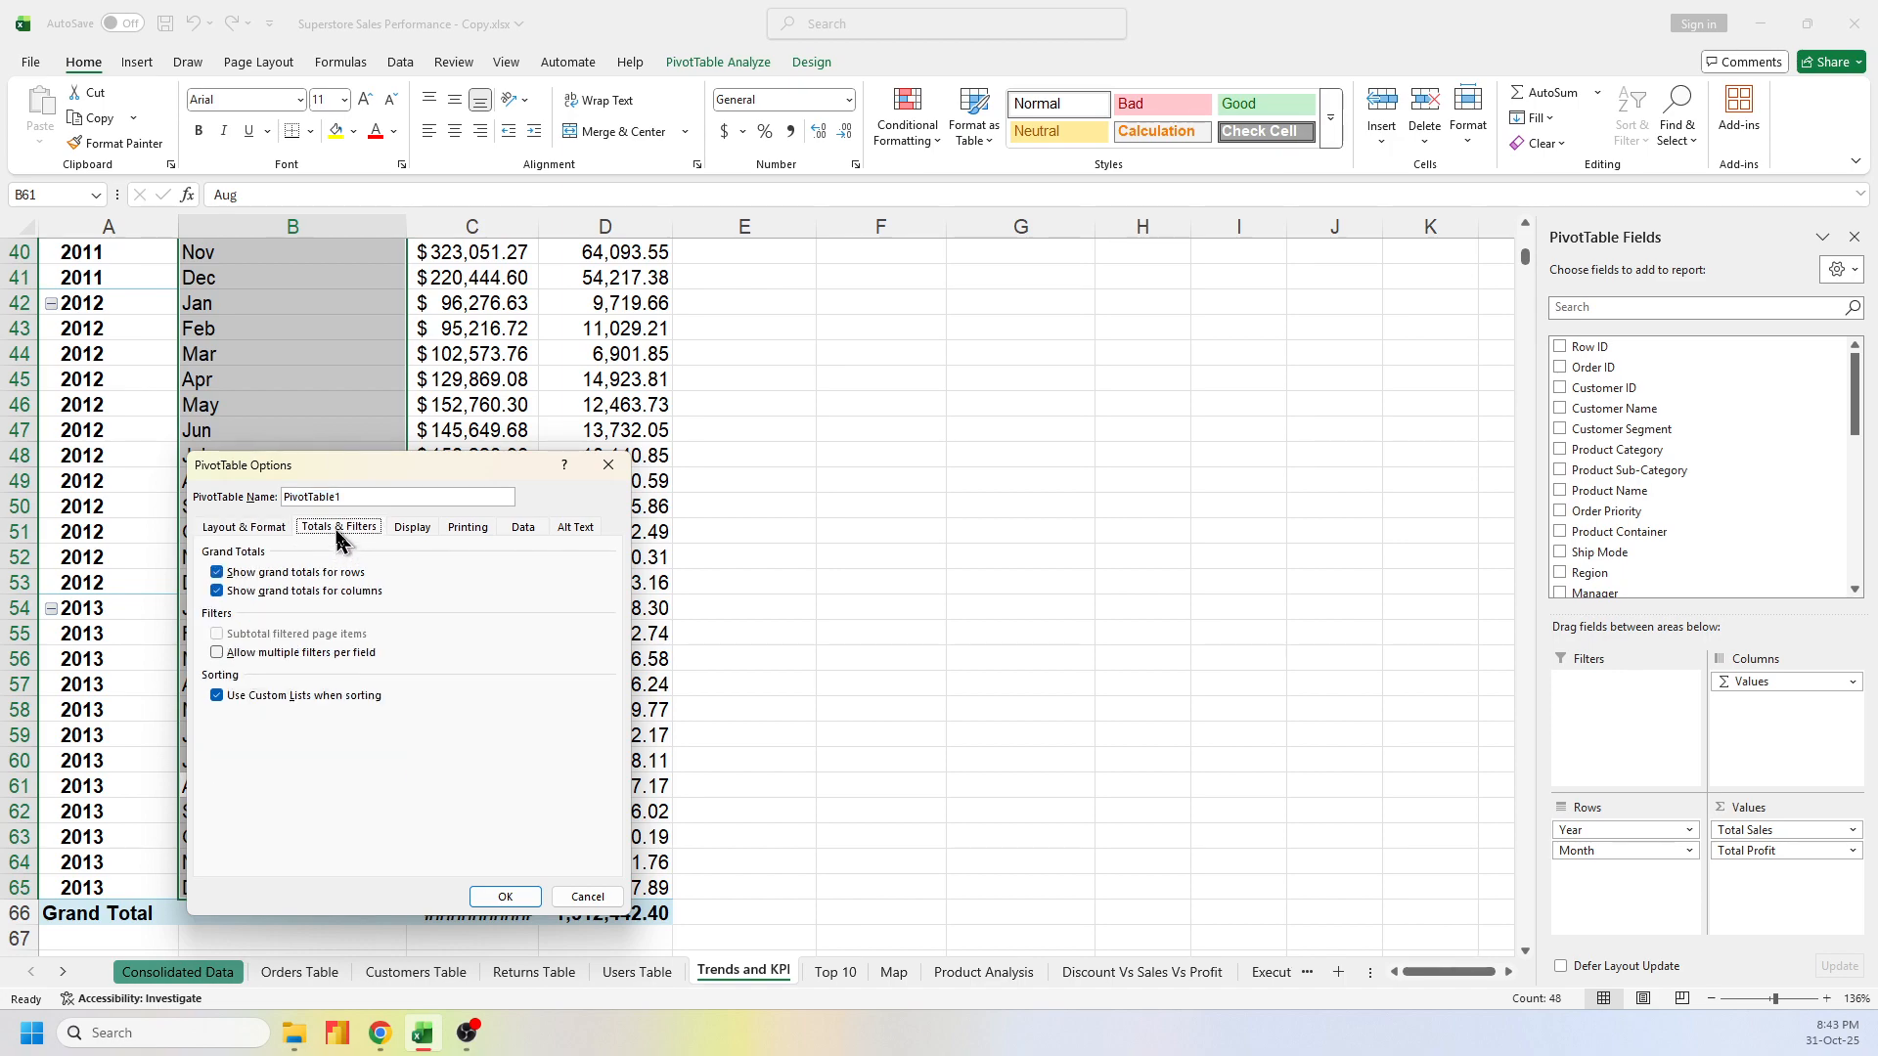
left_click(218, 591)
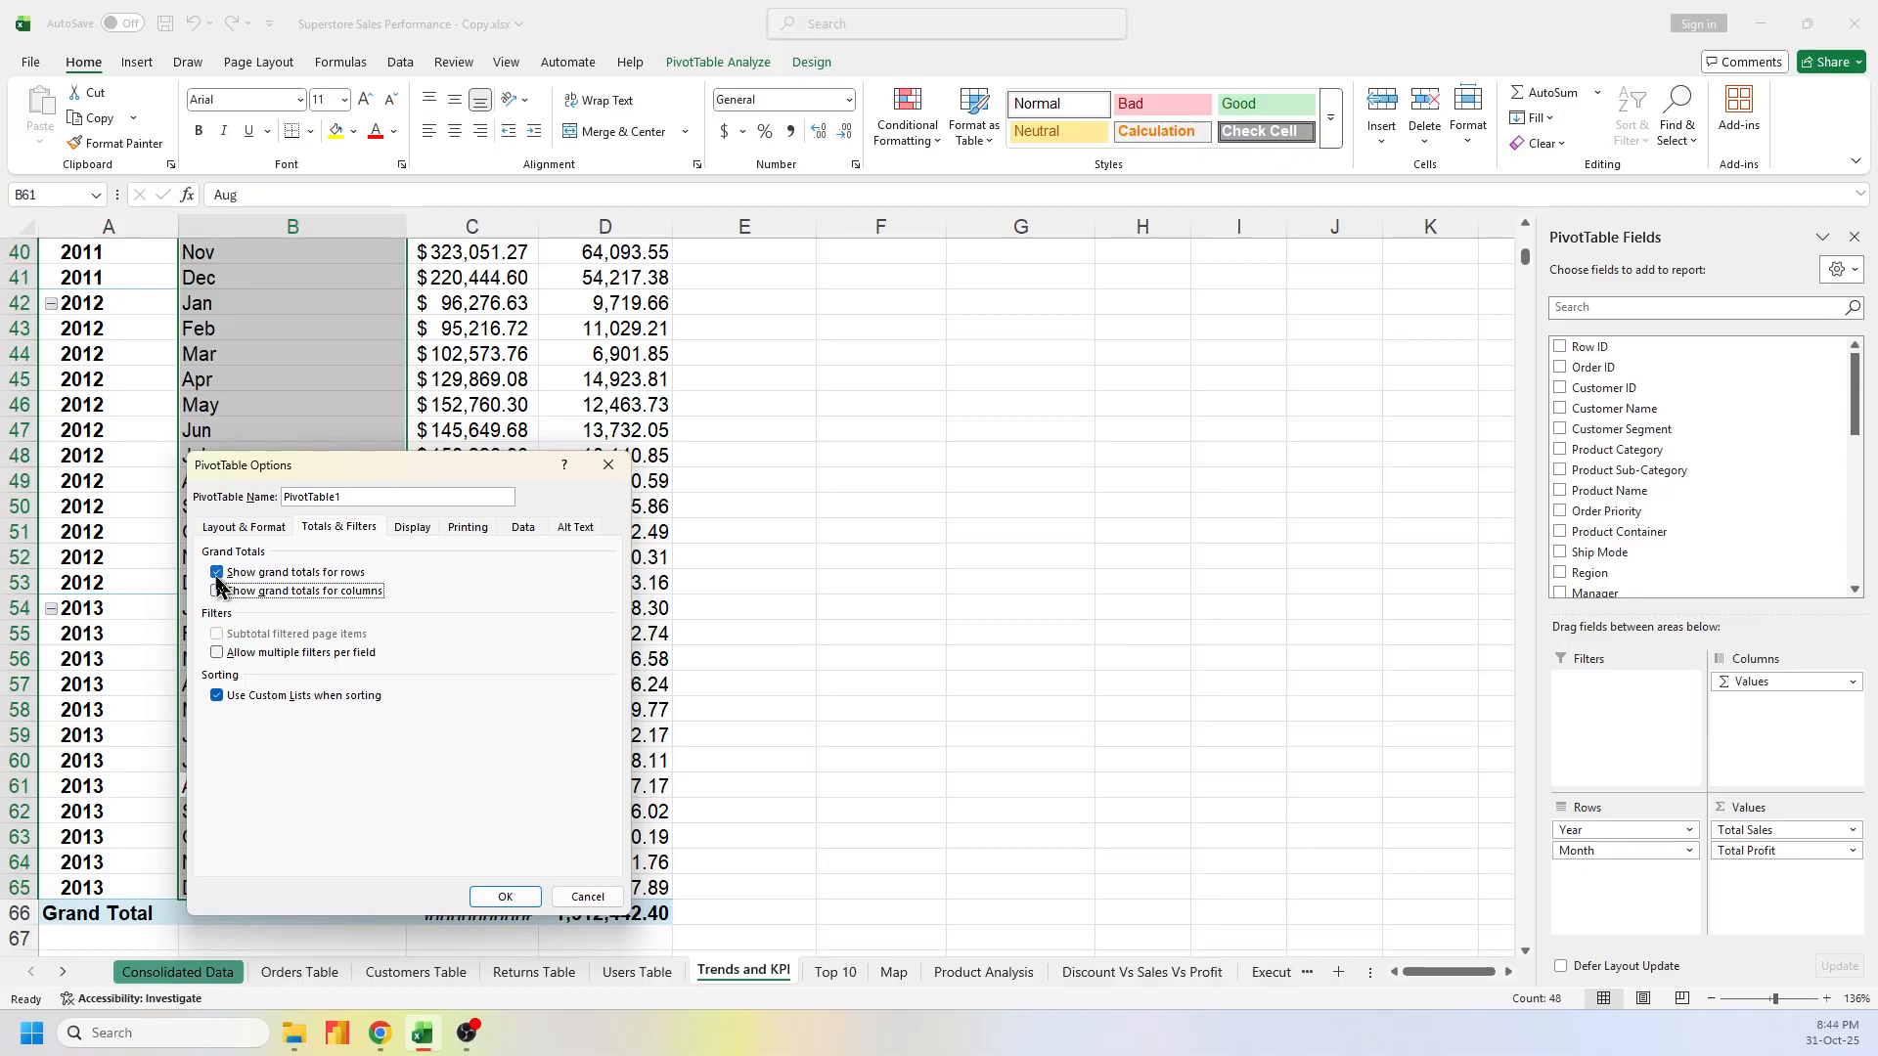
left_click(217, 572)
left_click(499, 897)
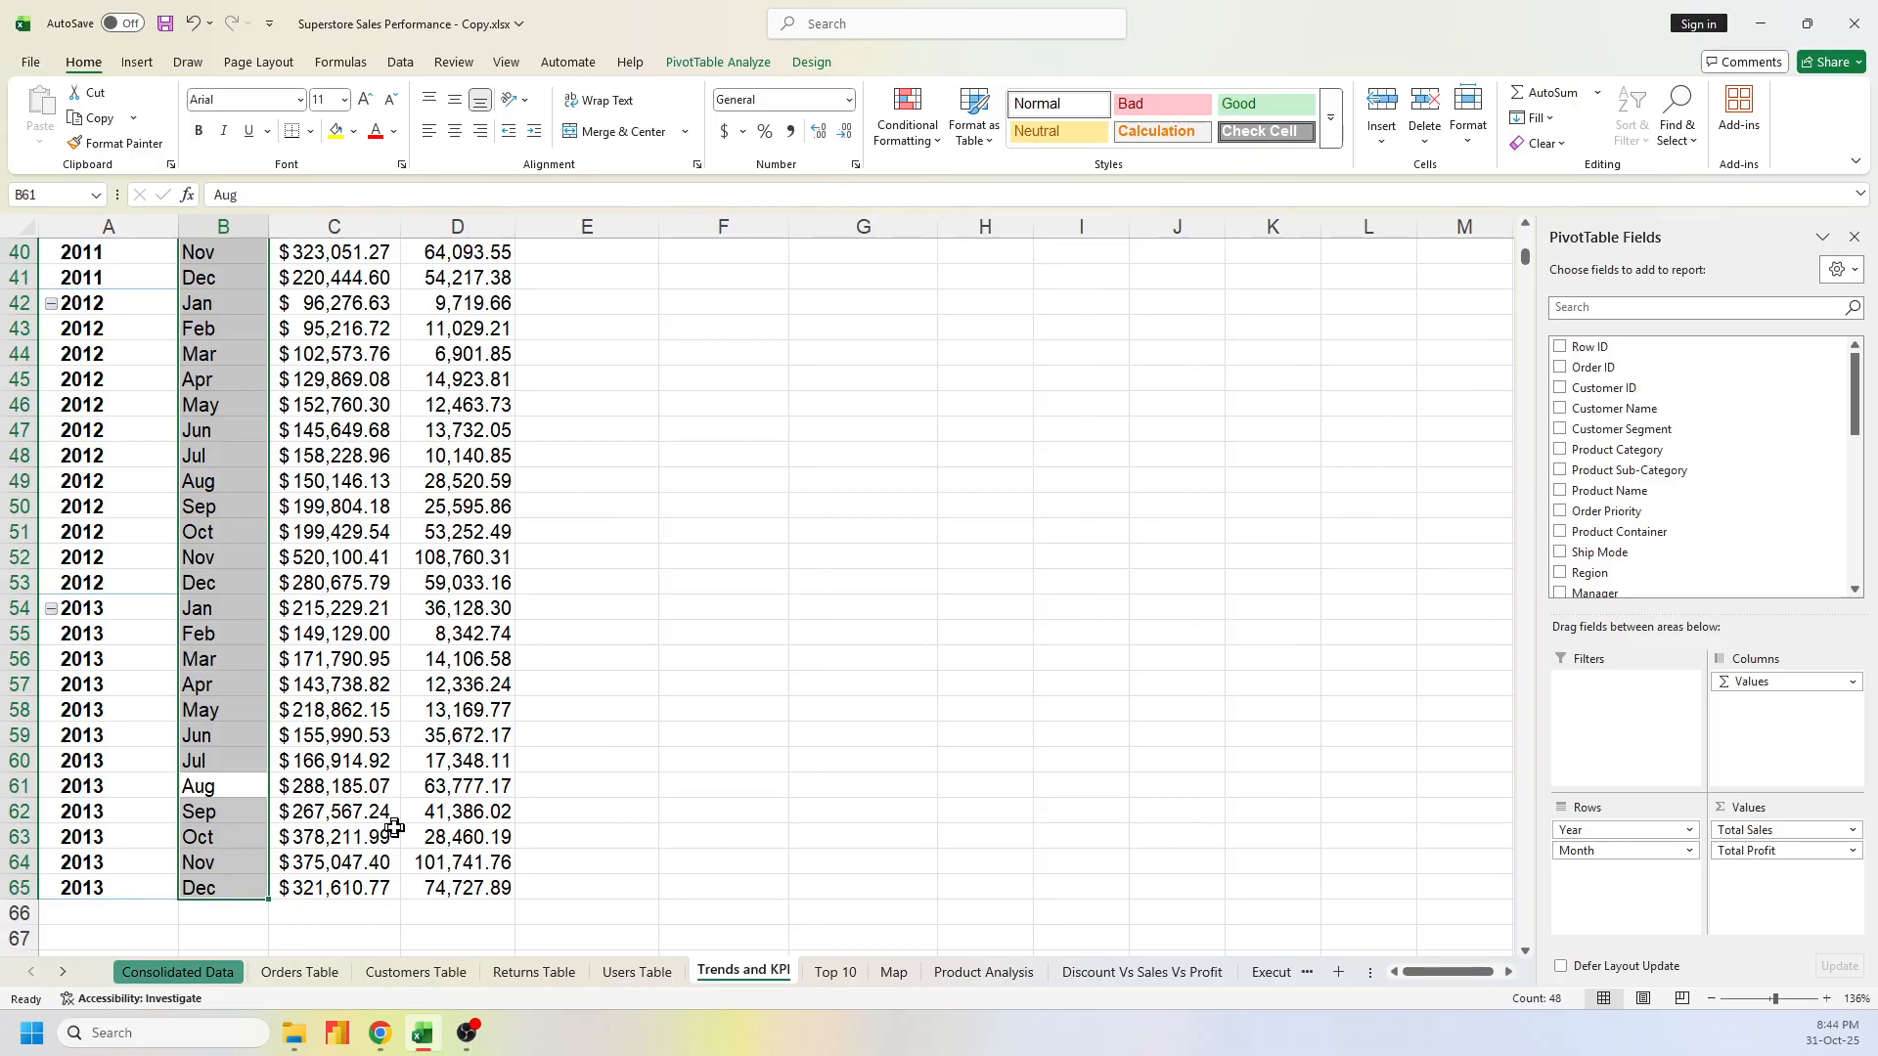
Insert a Line PivotChart of Total Sales and Total Profit from the Year and Month PivotTable range A17:D65
scroll(399, 783, "up", 4)
scroll(316, 662, "up", 9)
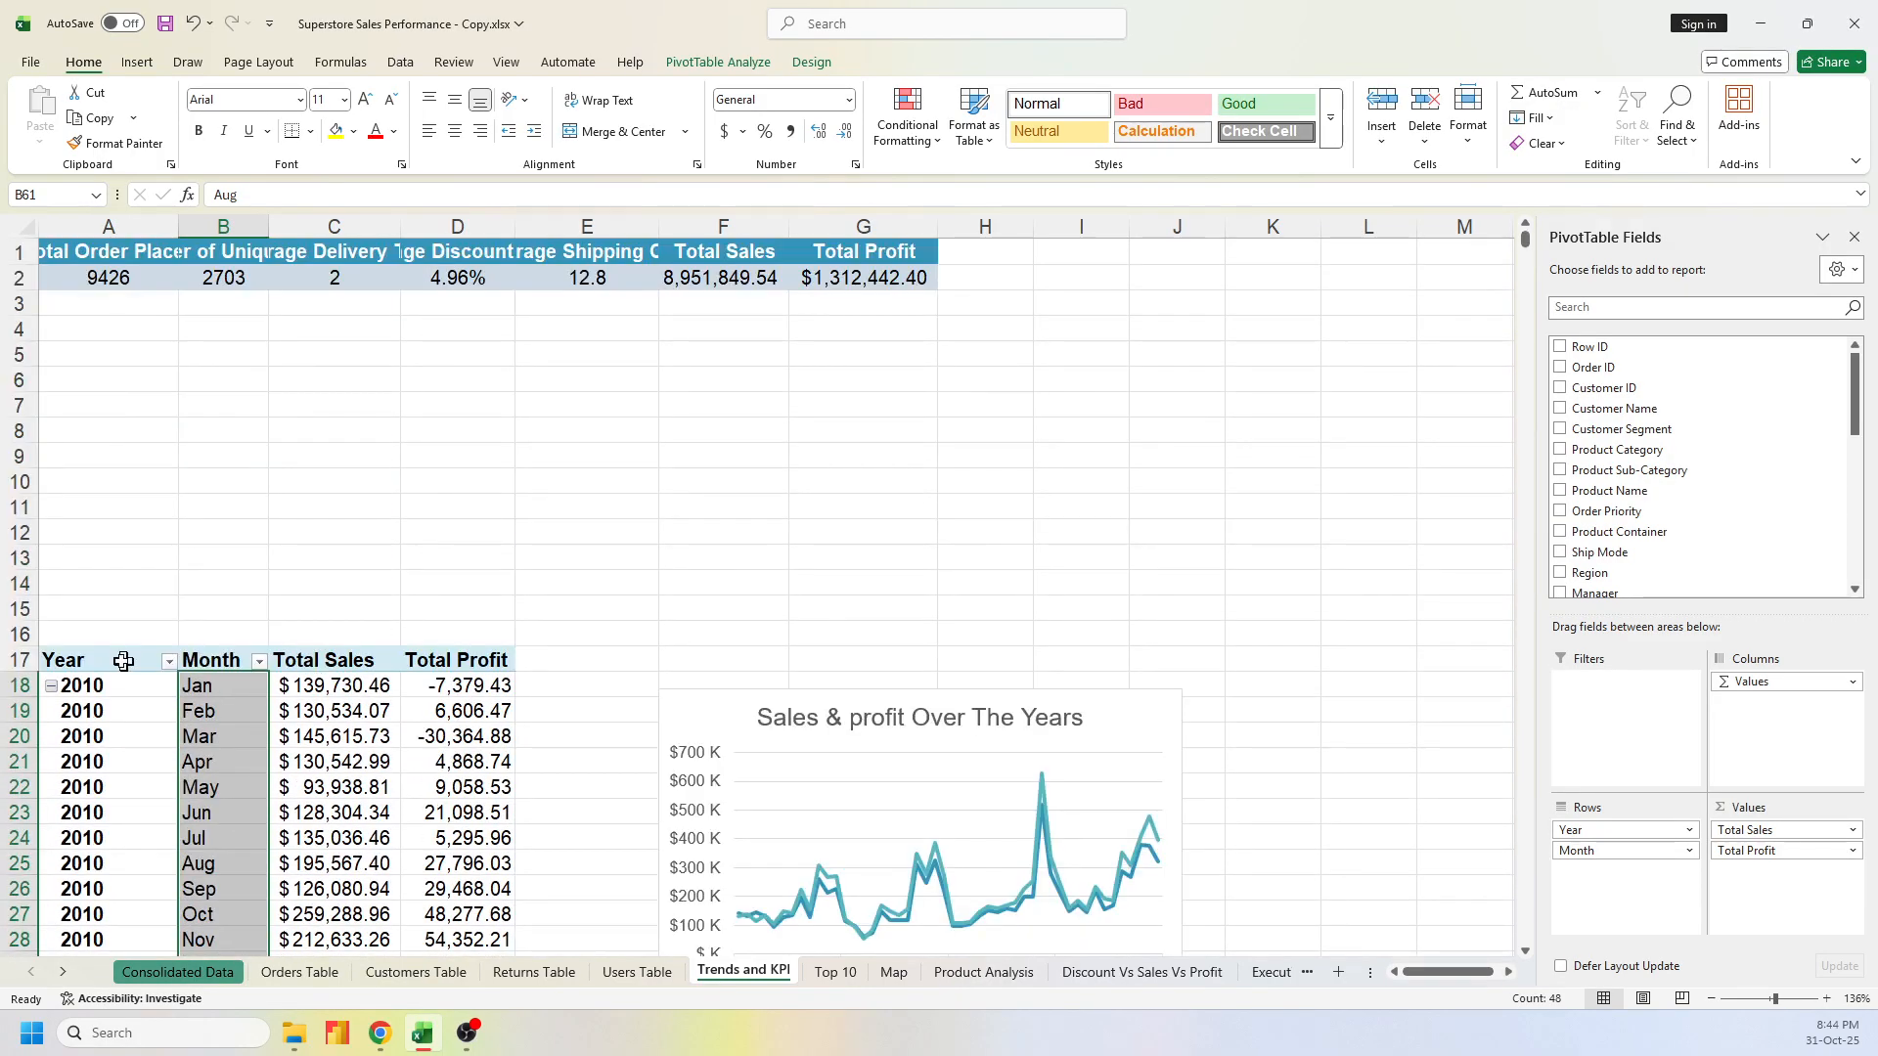
left_click_drag(87, 665, 440, 706)
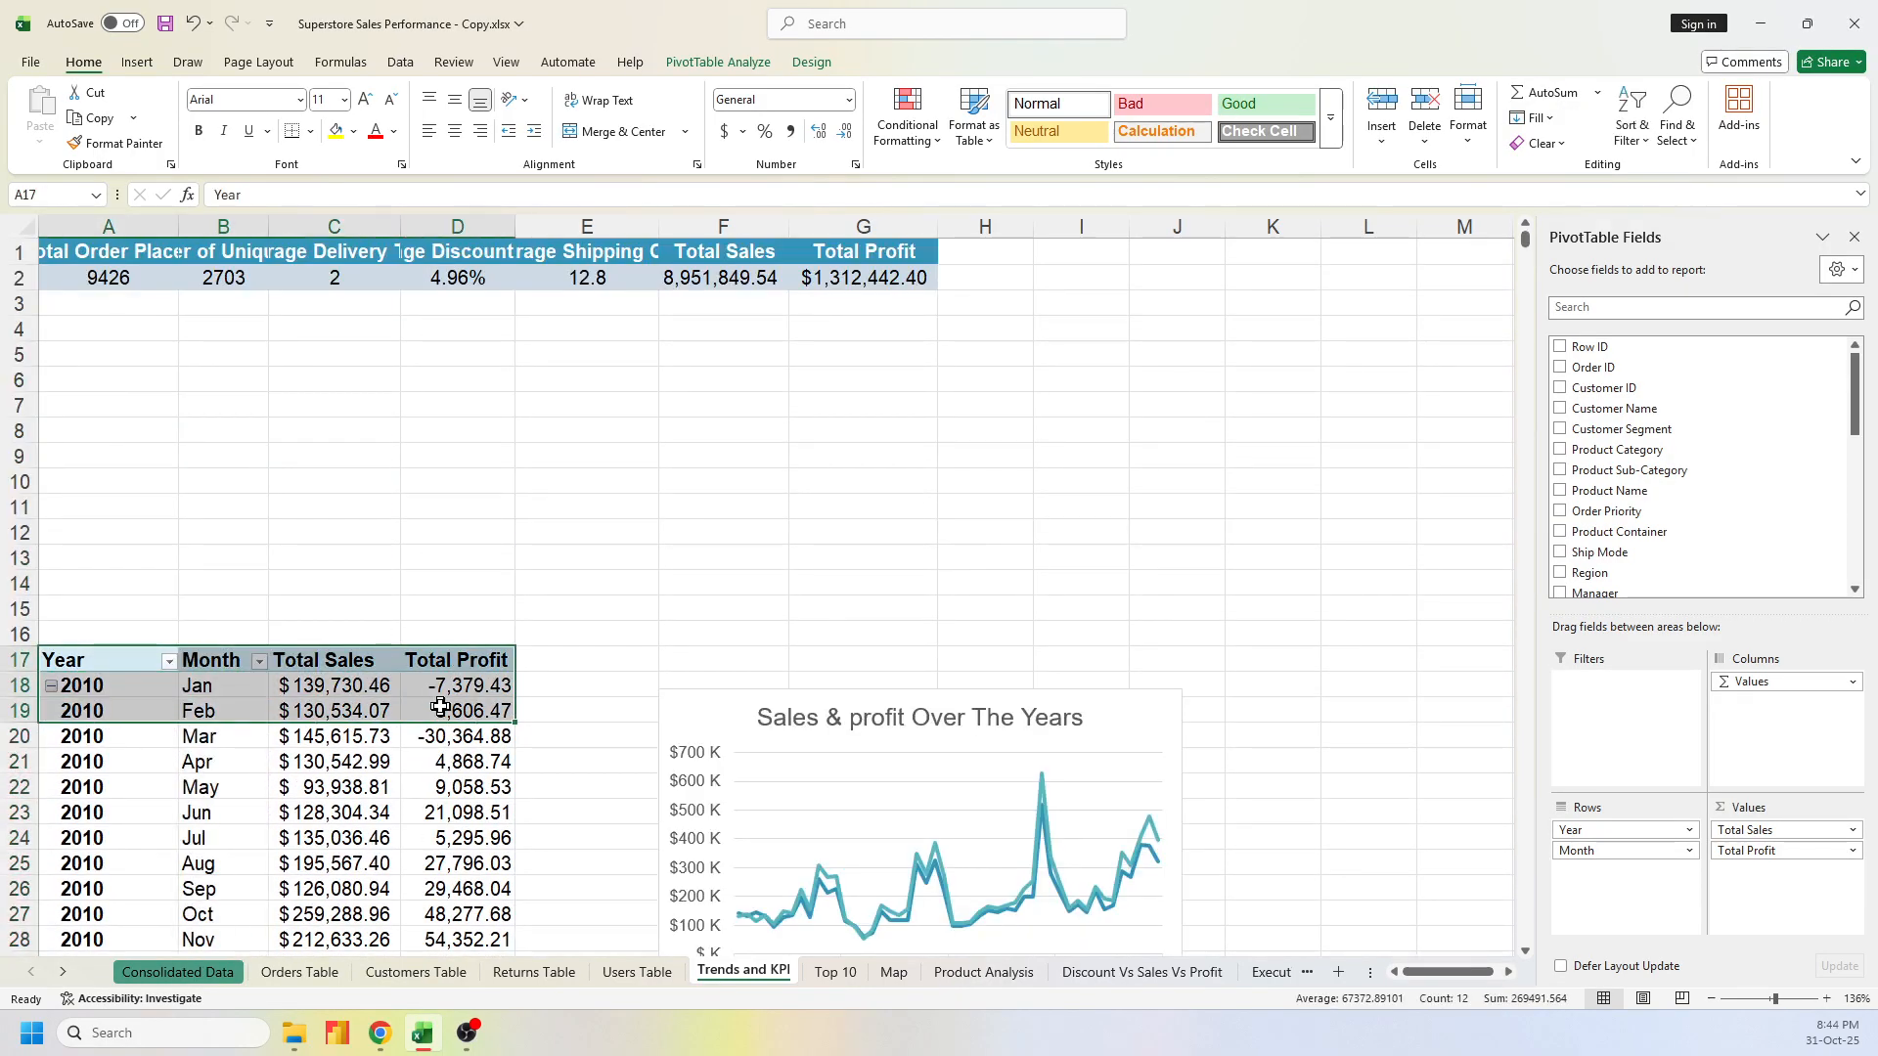
key("ctrl+shift+Down")
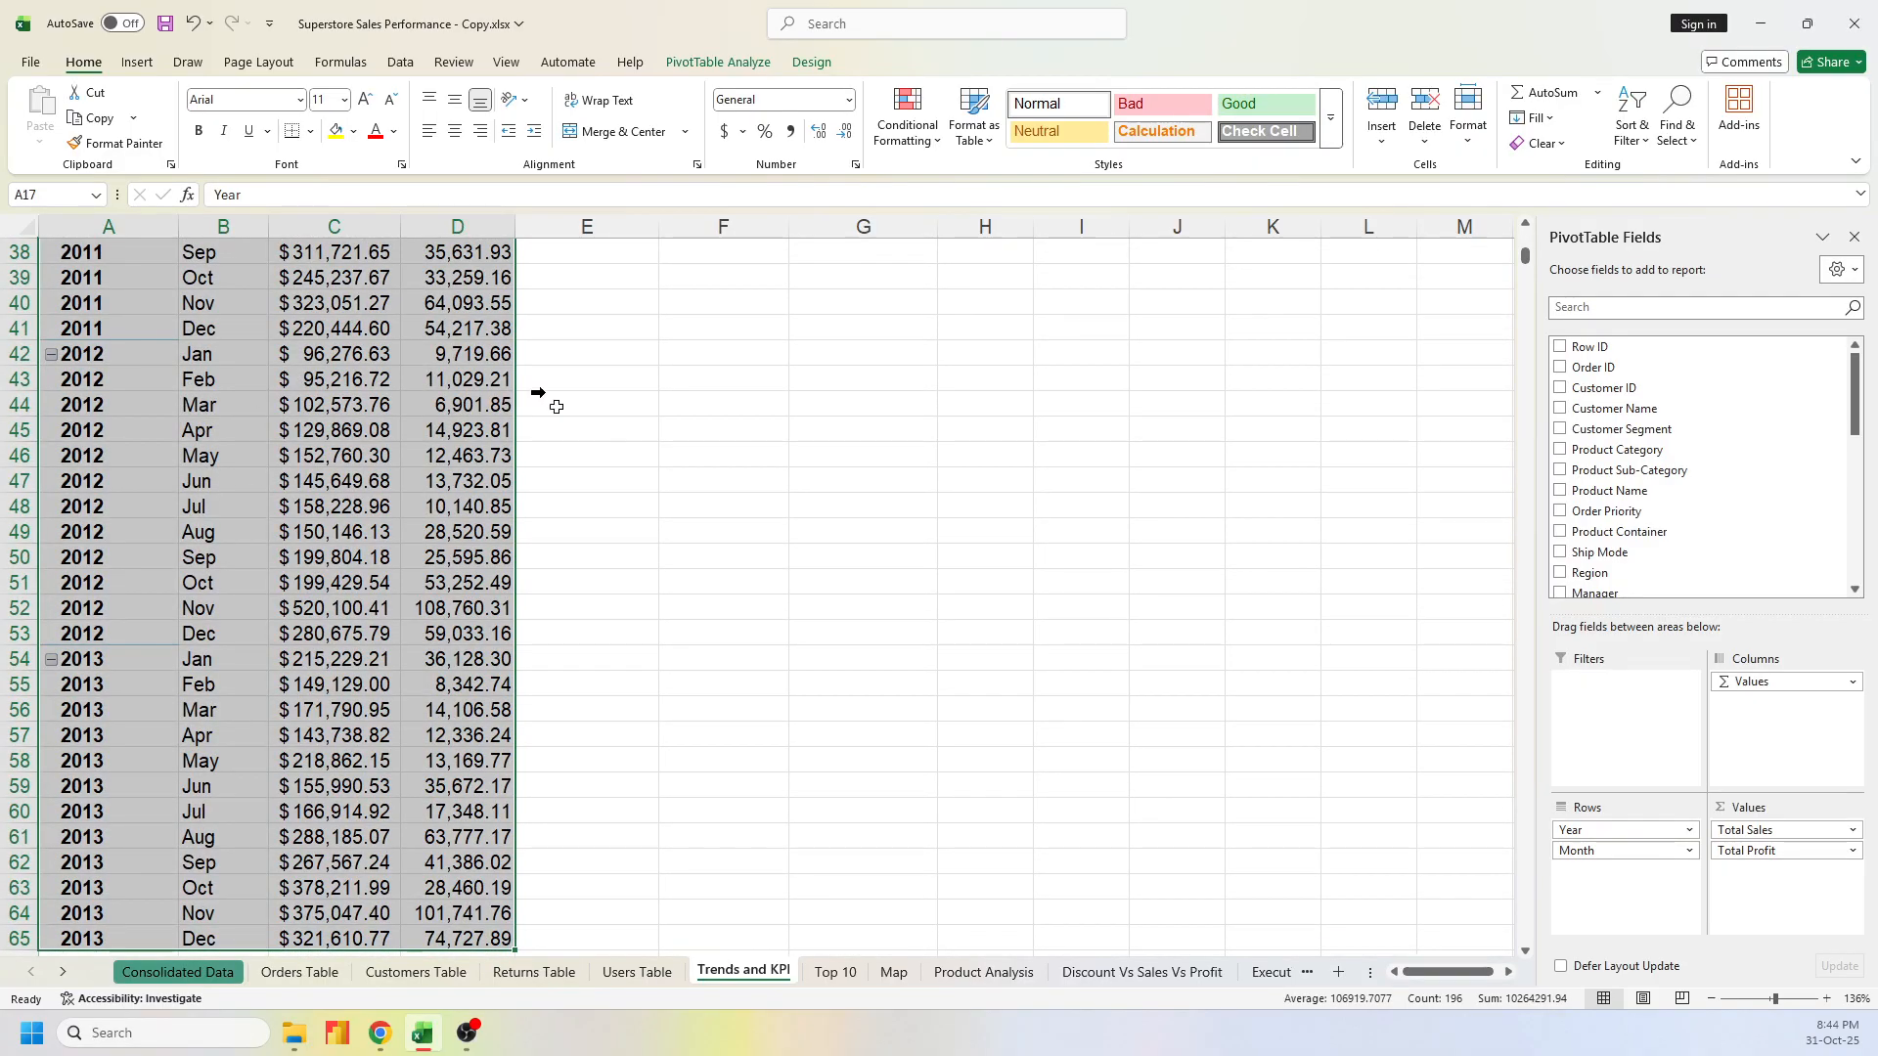
left_click(138, 63)
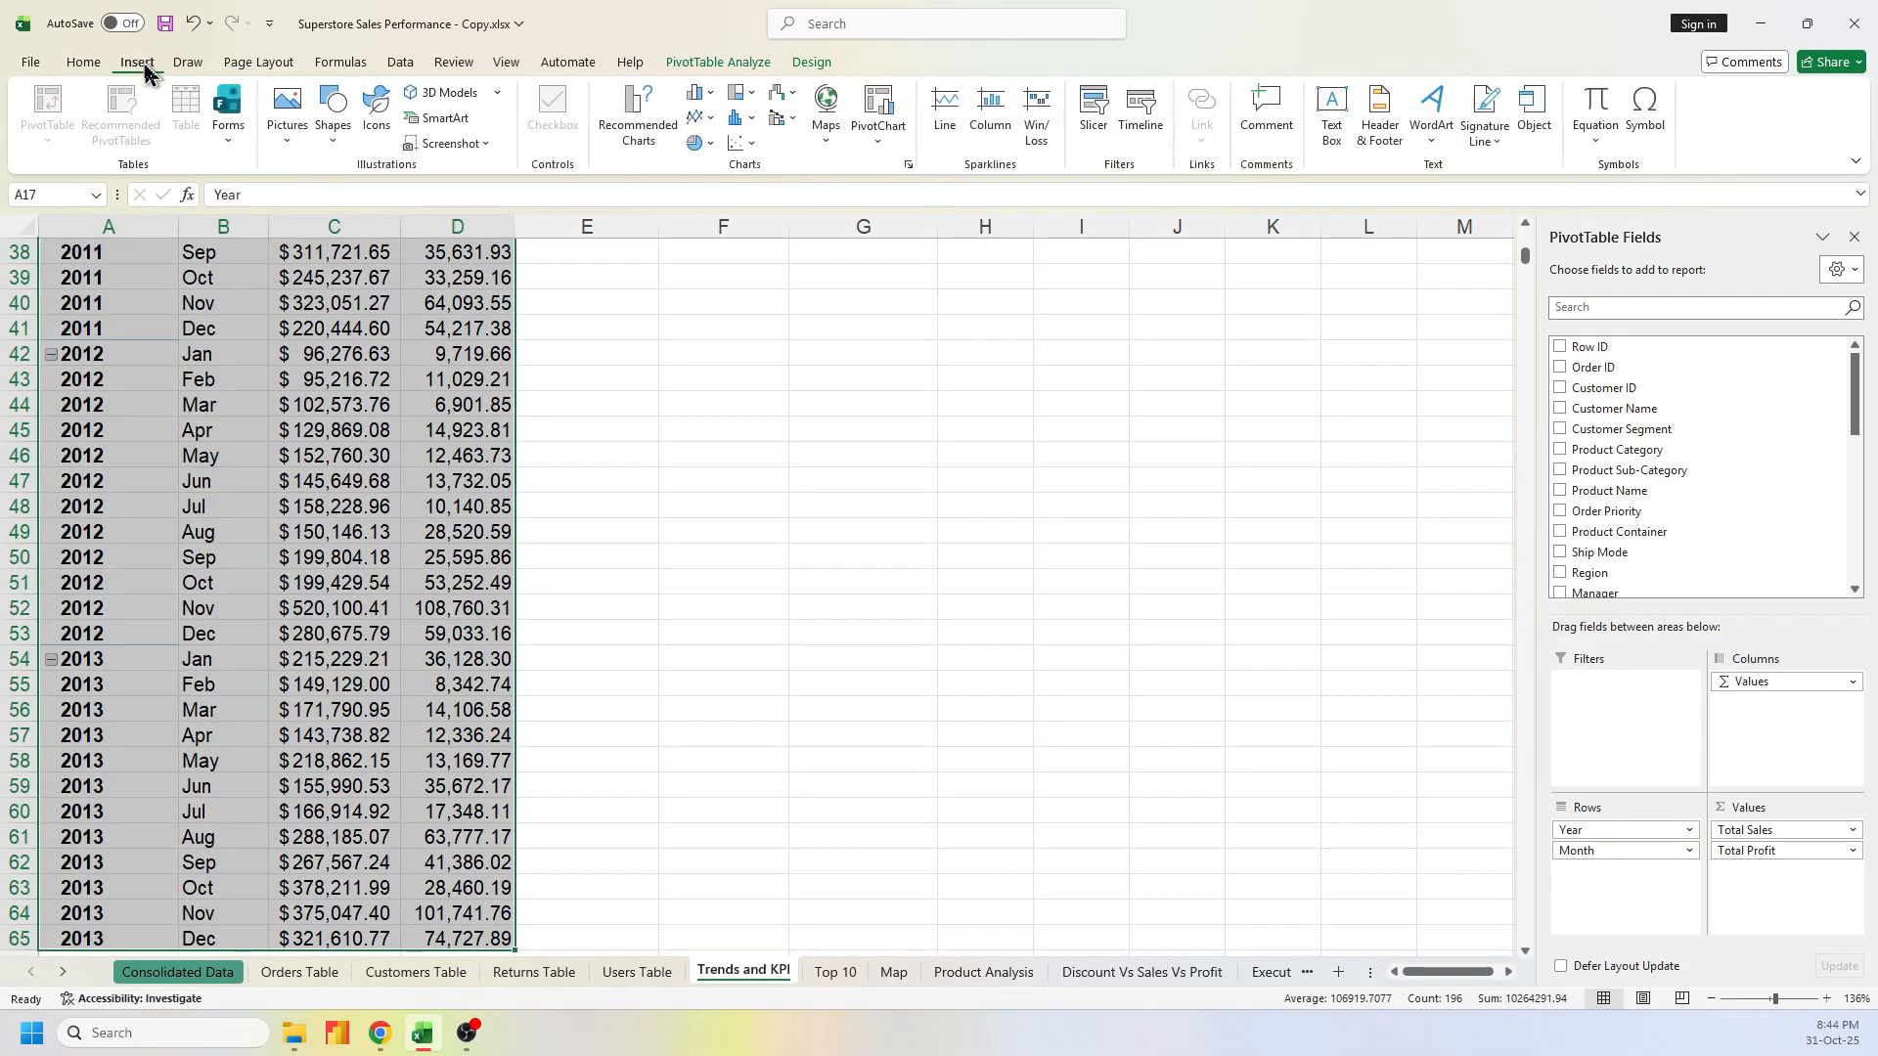
left_click(646, 130)
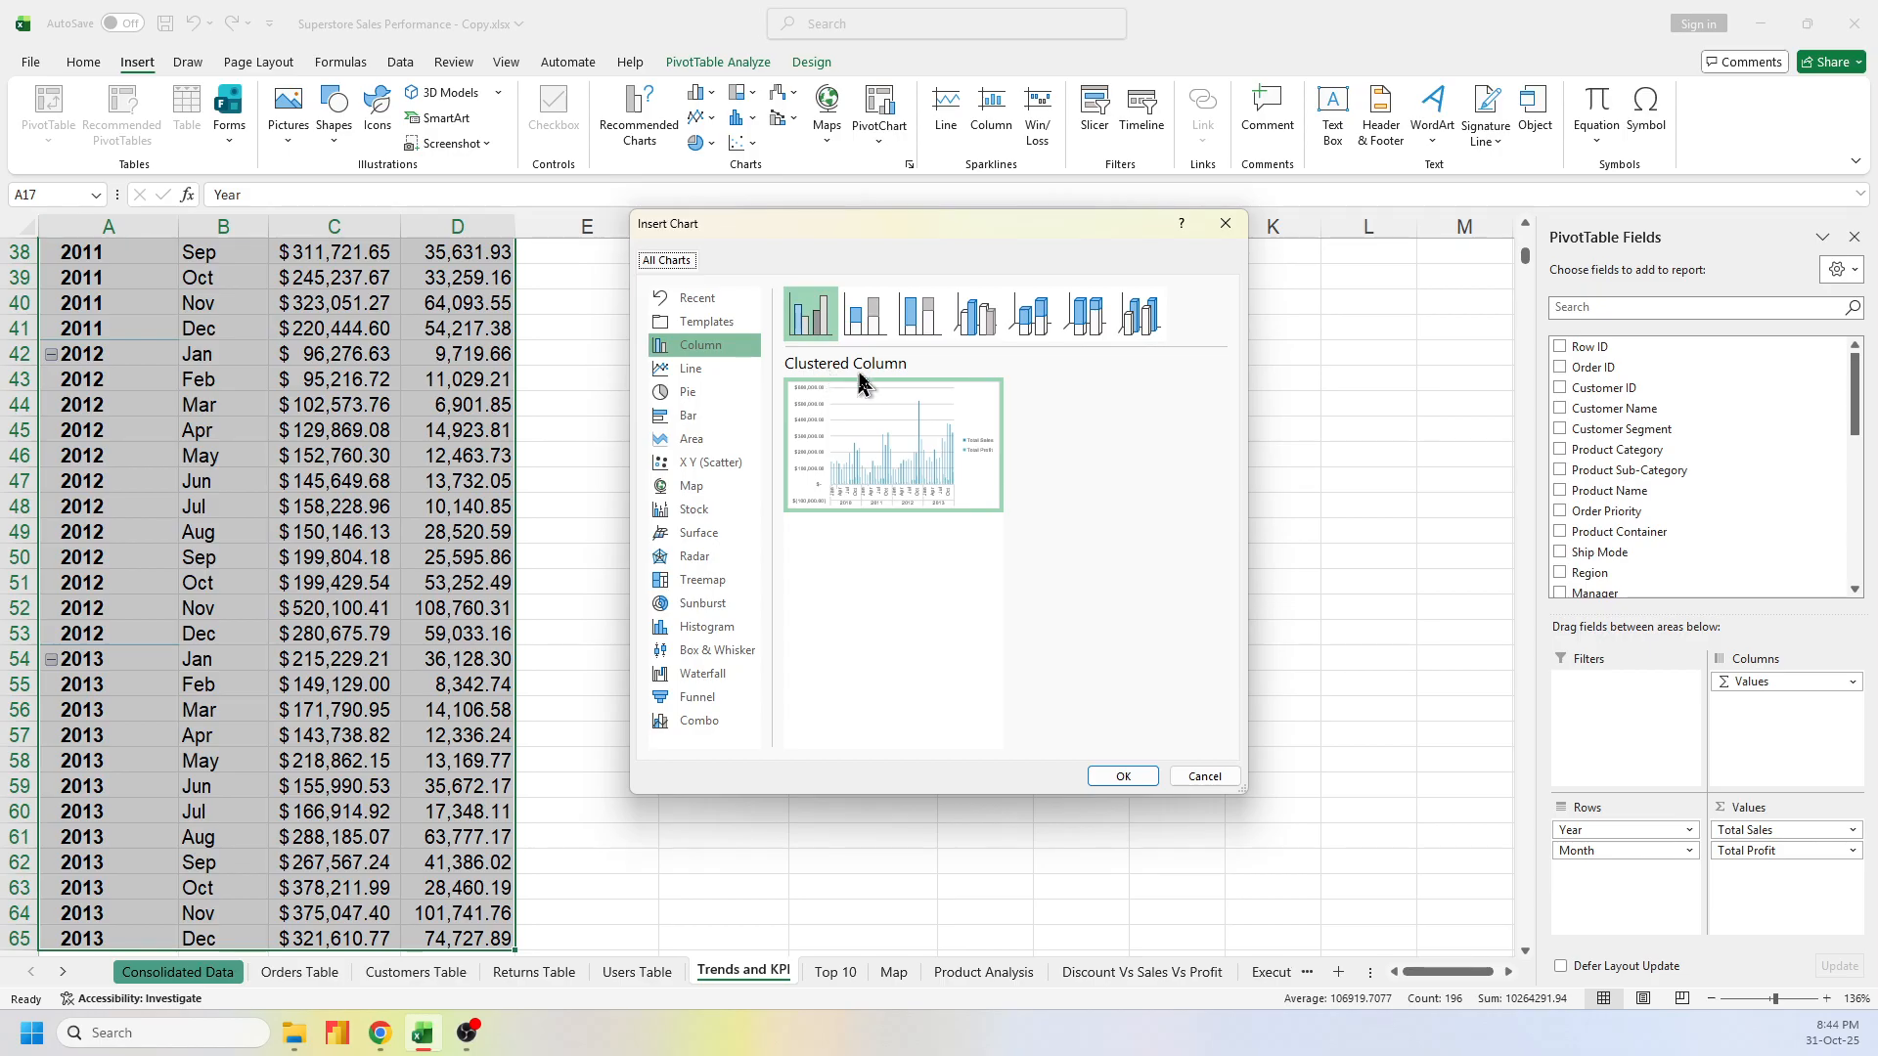
left_click(728, 369)
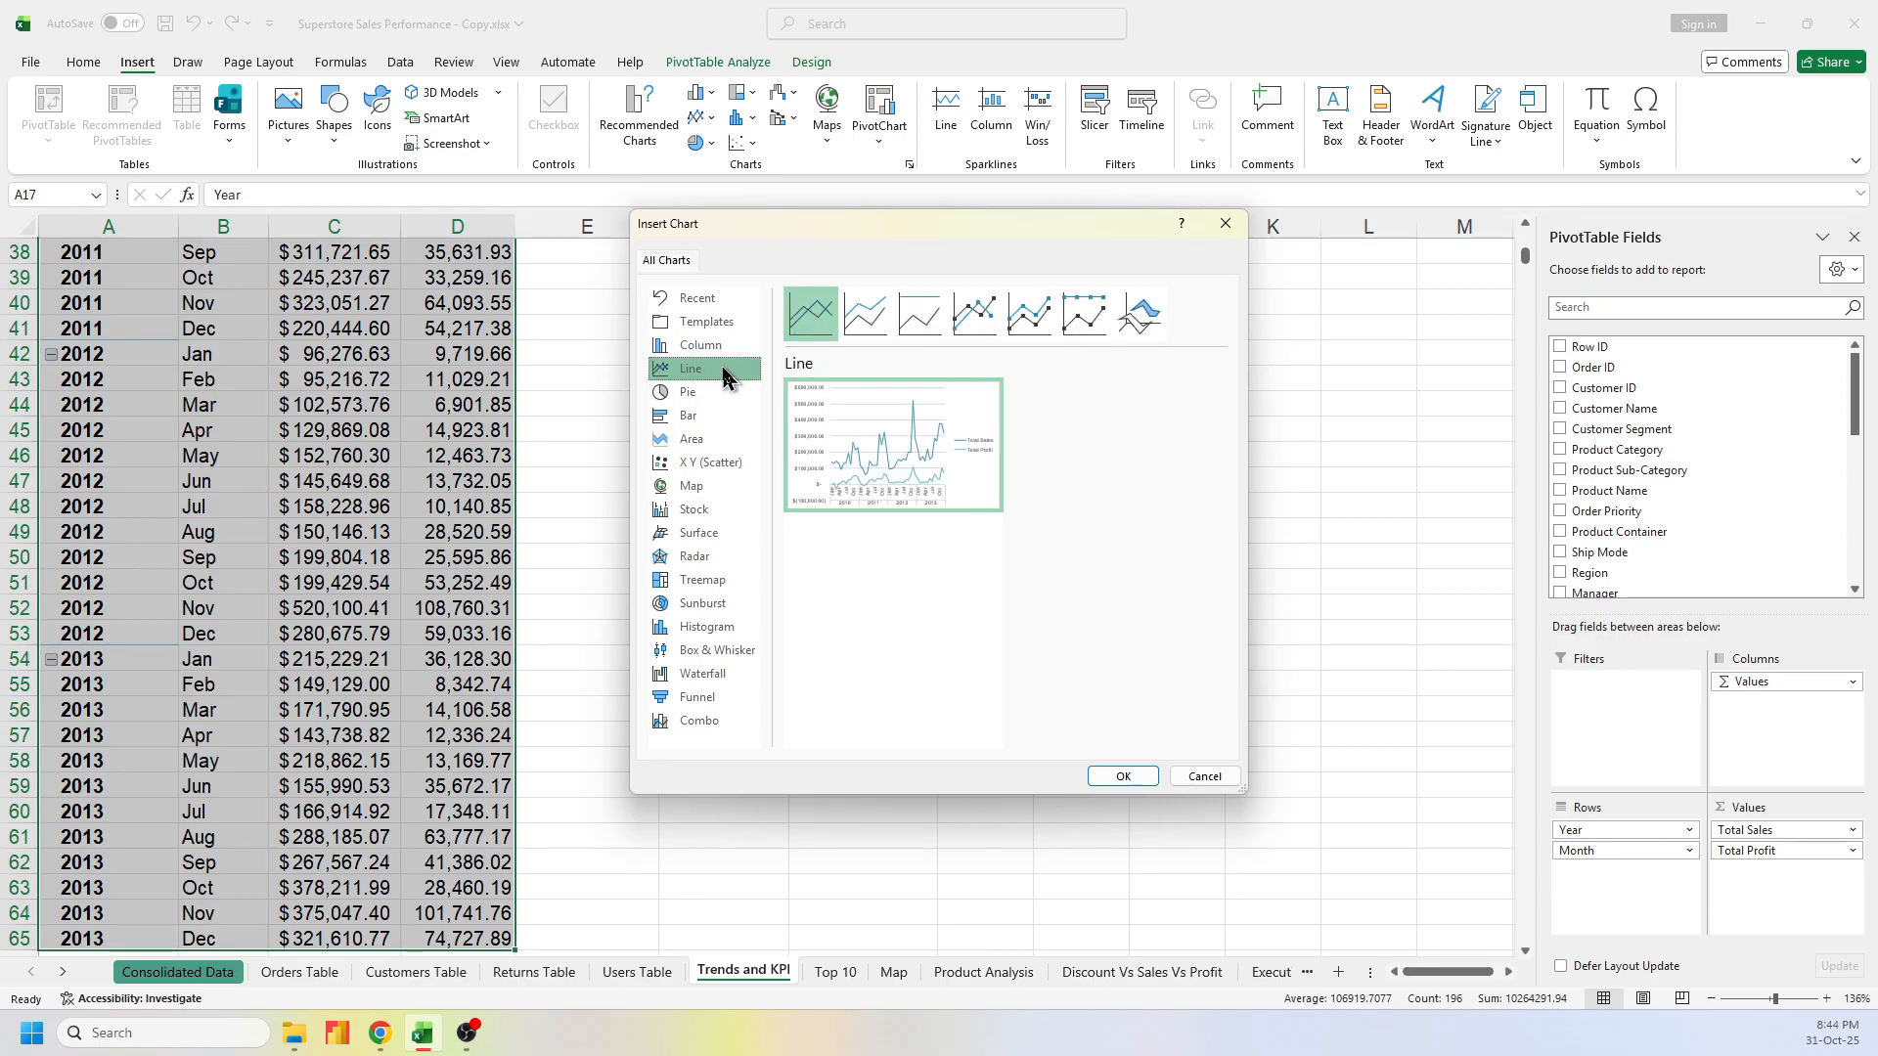
mouse_move(864, 465)
left_click(1123, 775)
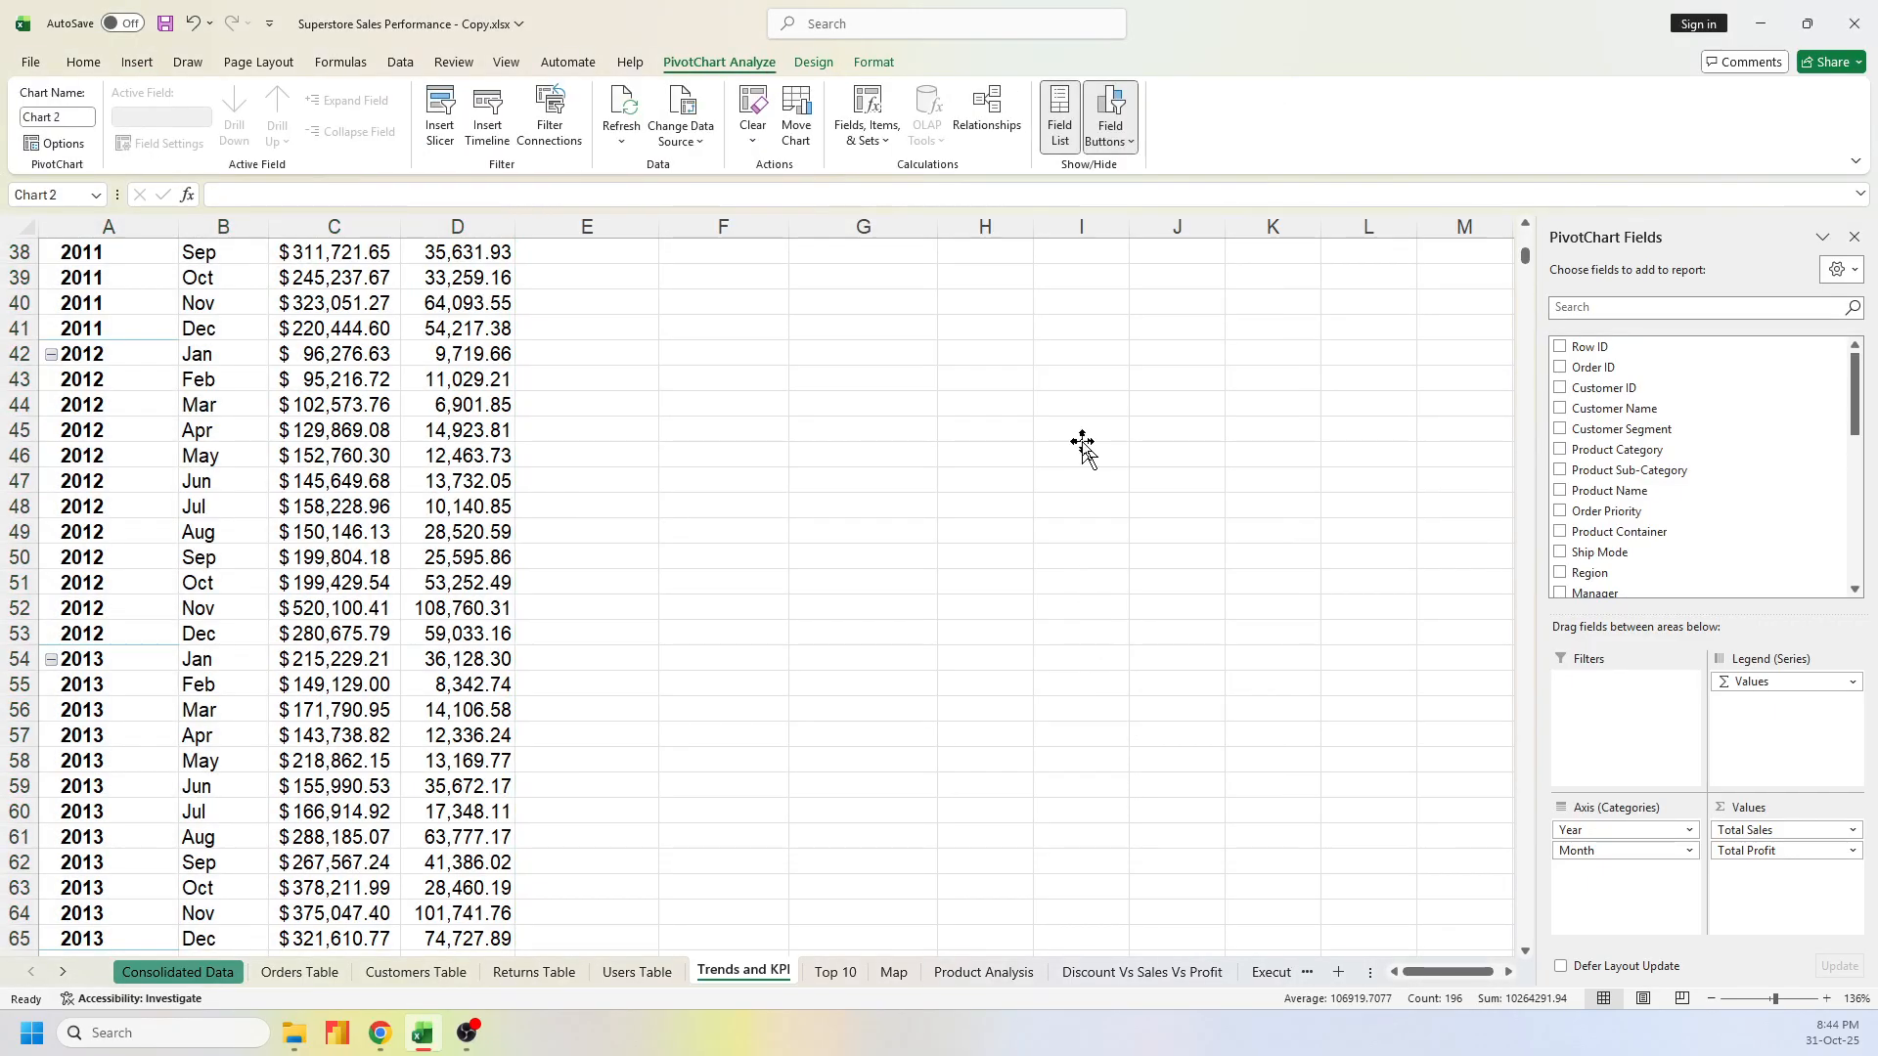
Move the new line chart beside the 2012 and 2013 rows, over columns E to J, and hide all its field buttons
left_click_drag(851, 407, 1020, 318)
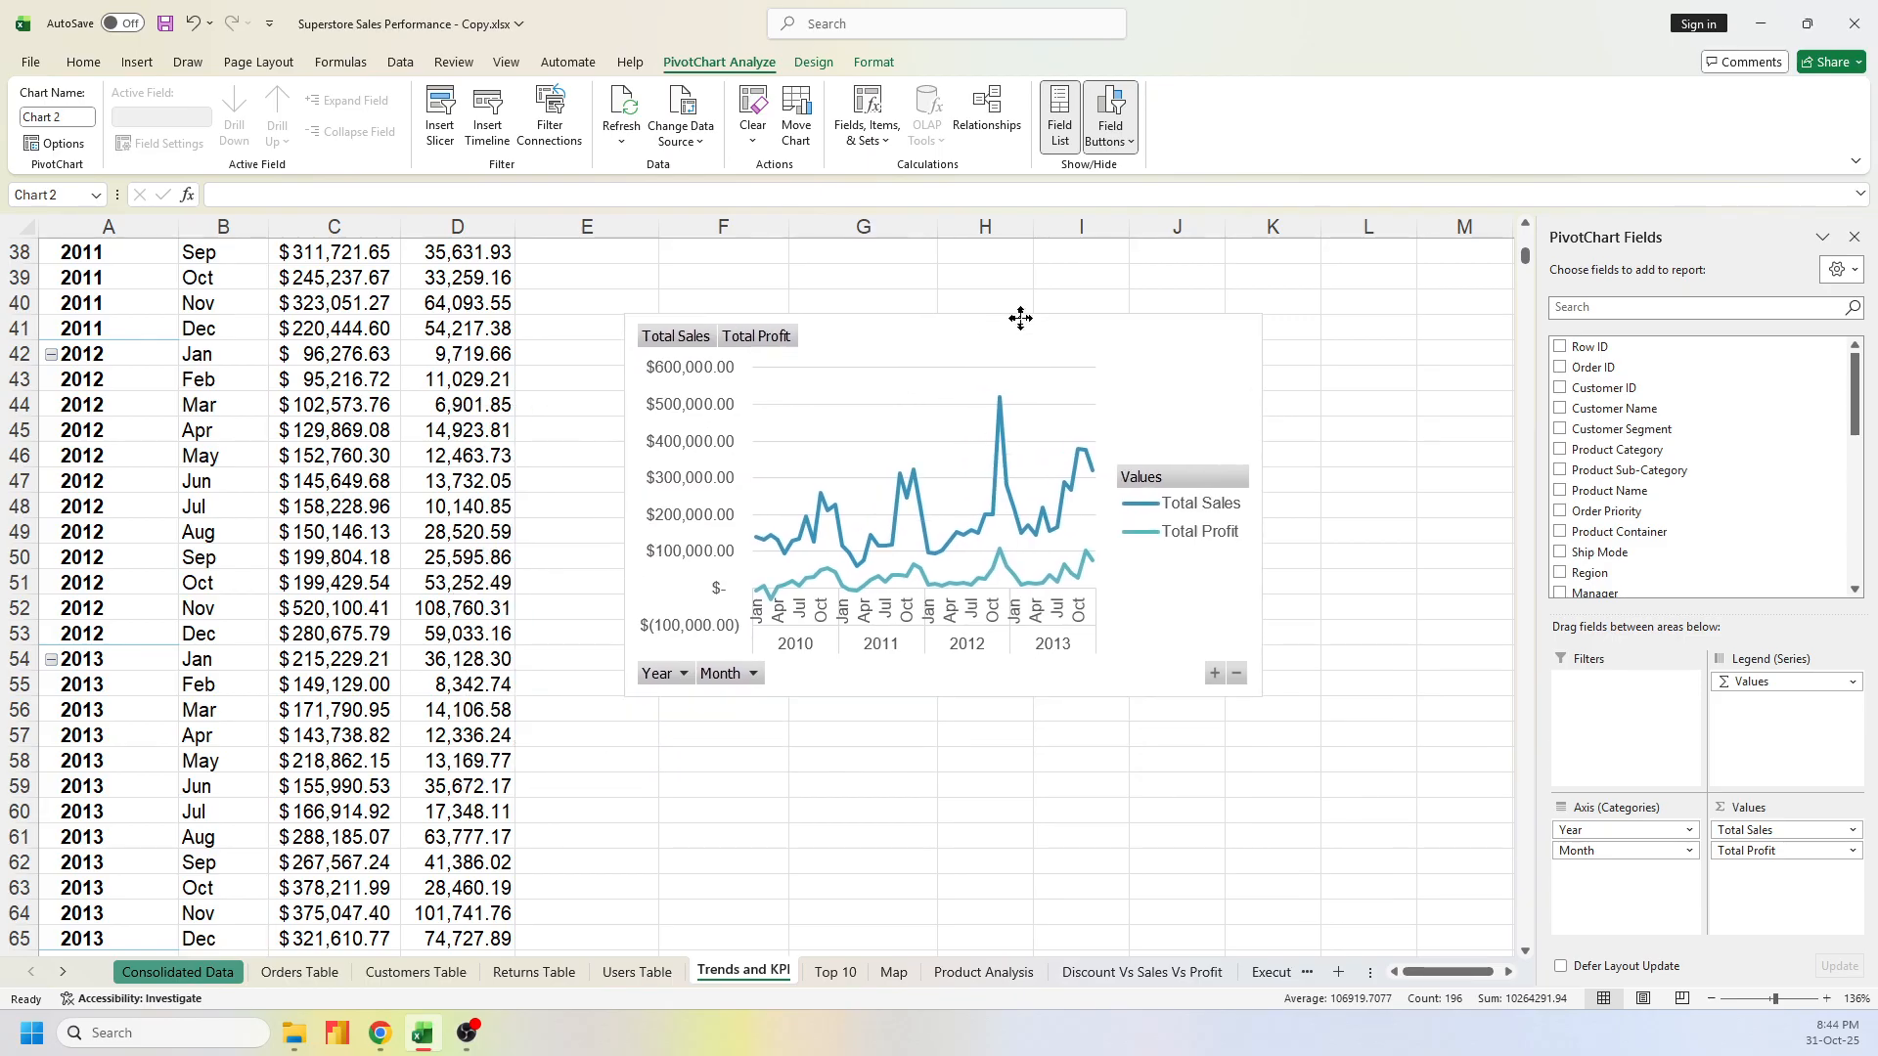
left_click(1112, 106)
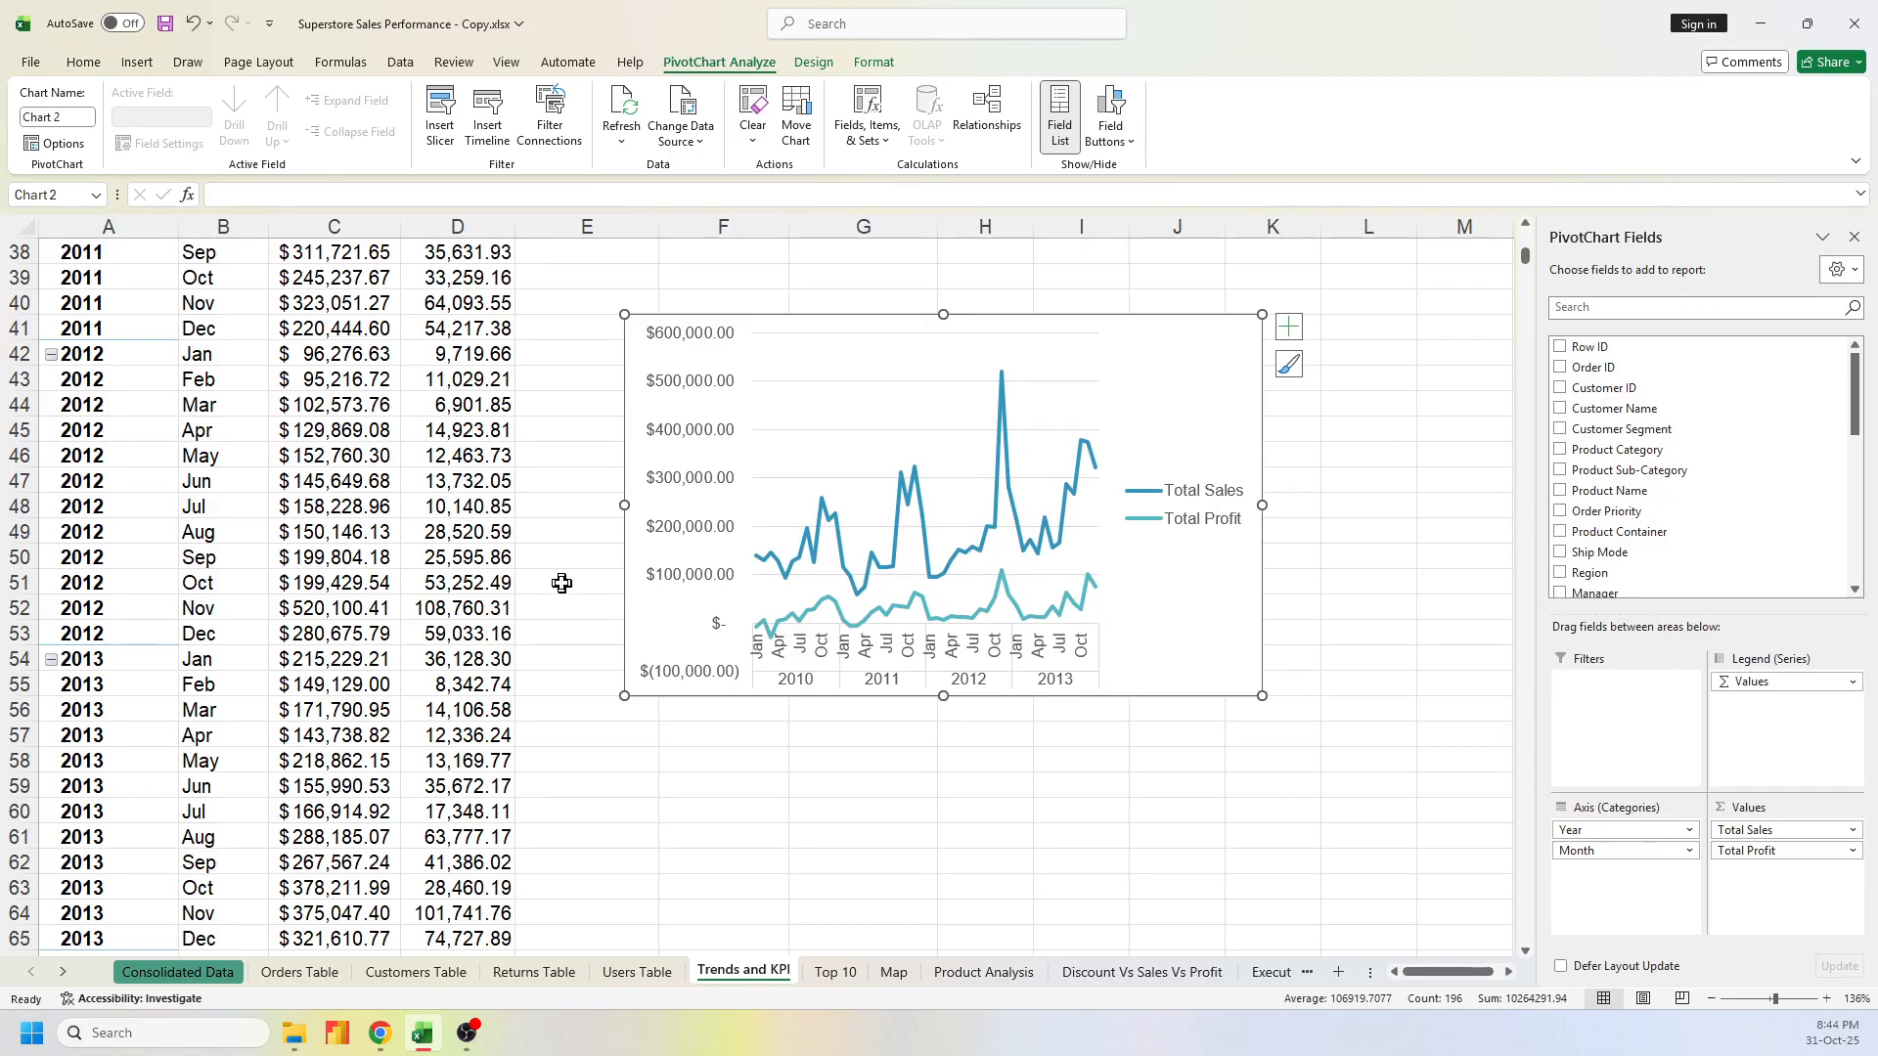
scroll(469, 528, "up", 10)
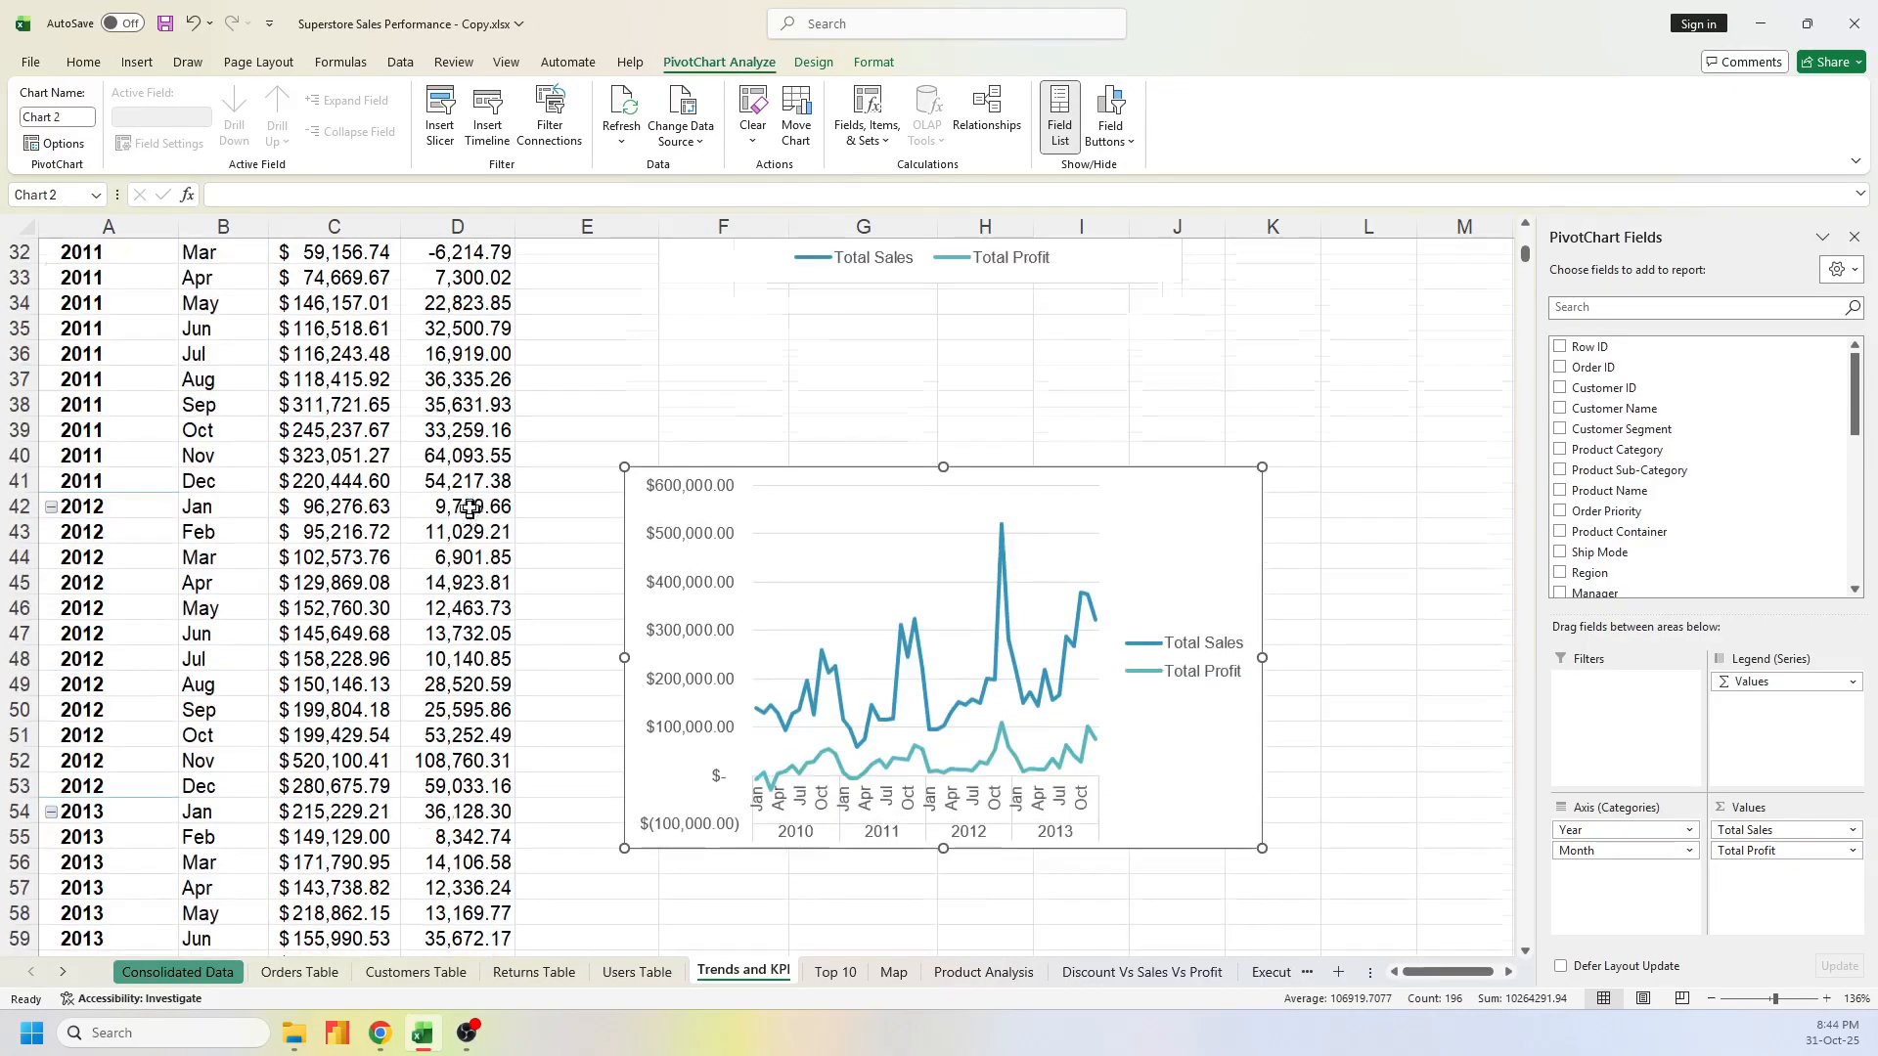
Move the new line chart up so that it starts around row 36, below the Sales & profit Over The Years chart
scroll(477, 486, "up", 3)
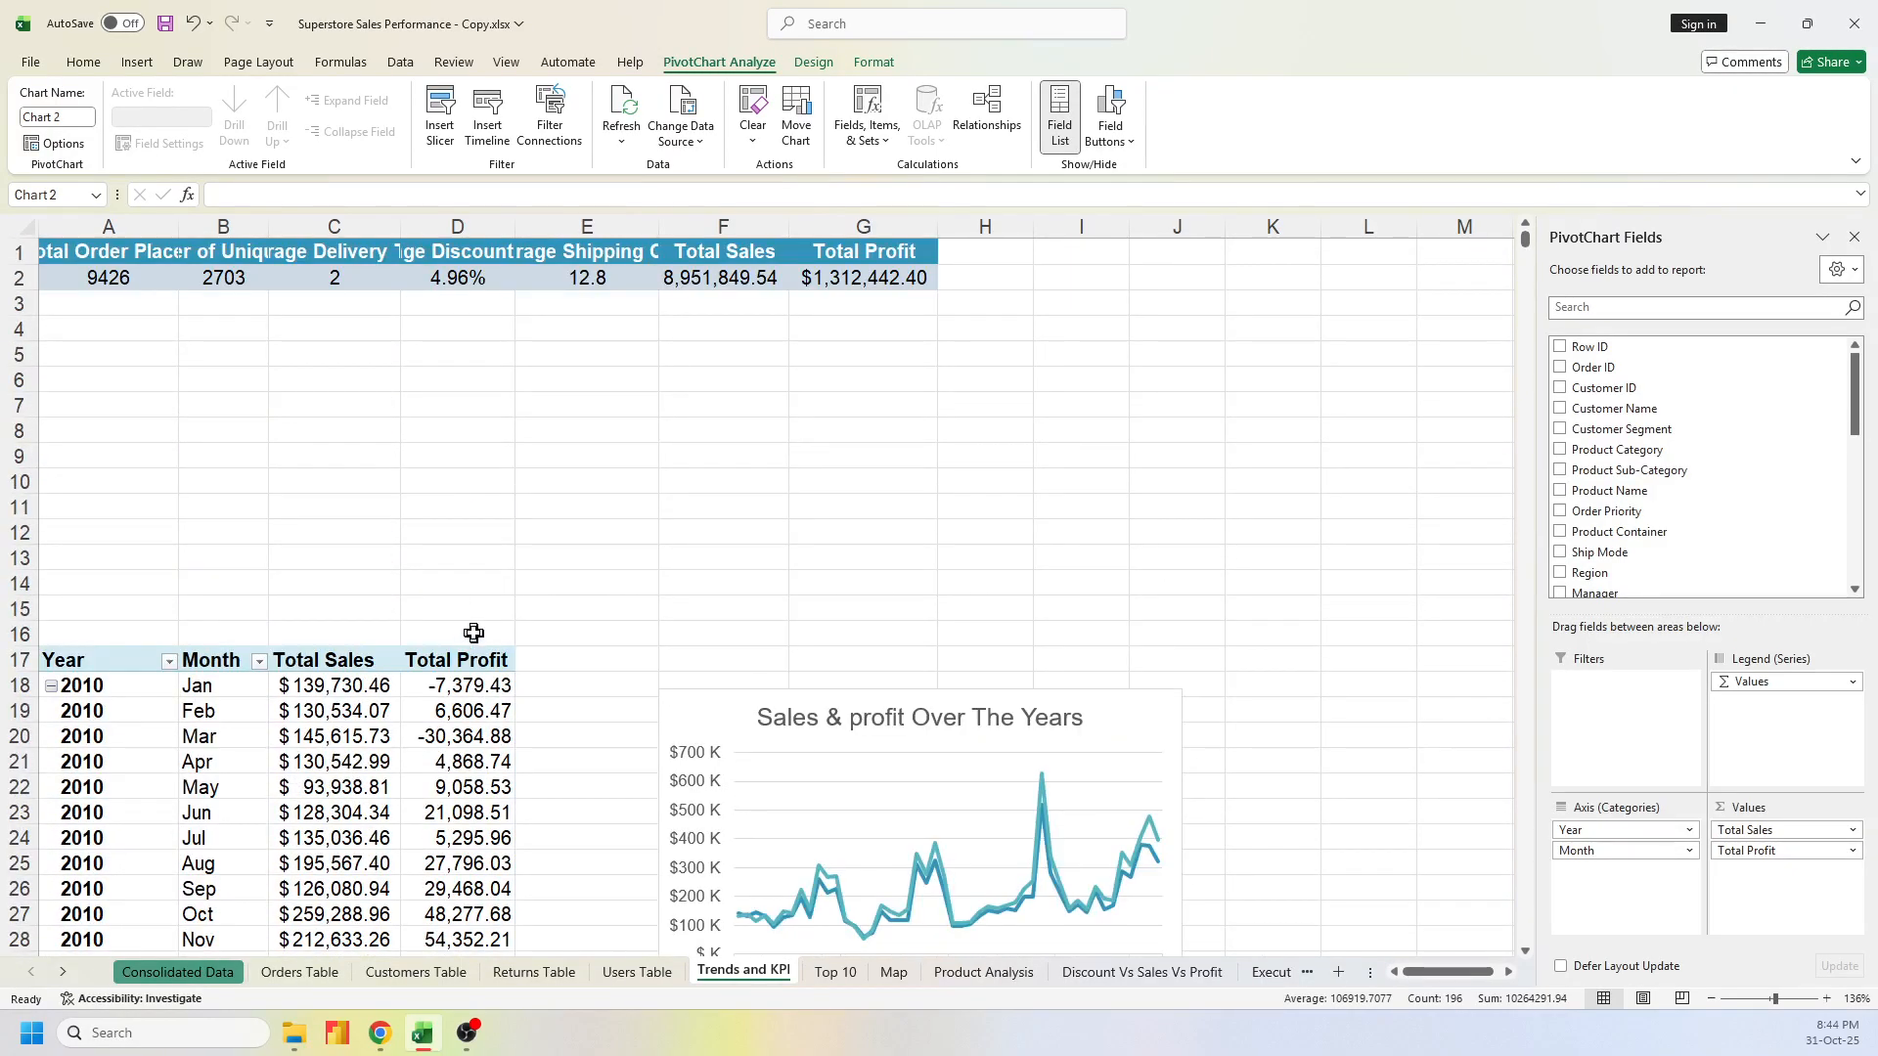
scroll(473, 634, "down", 2)
scroll(474, 622, "down", 2)
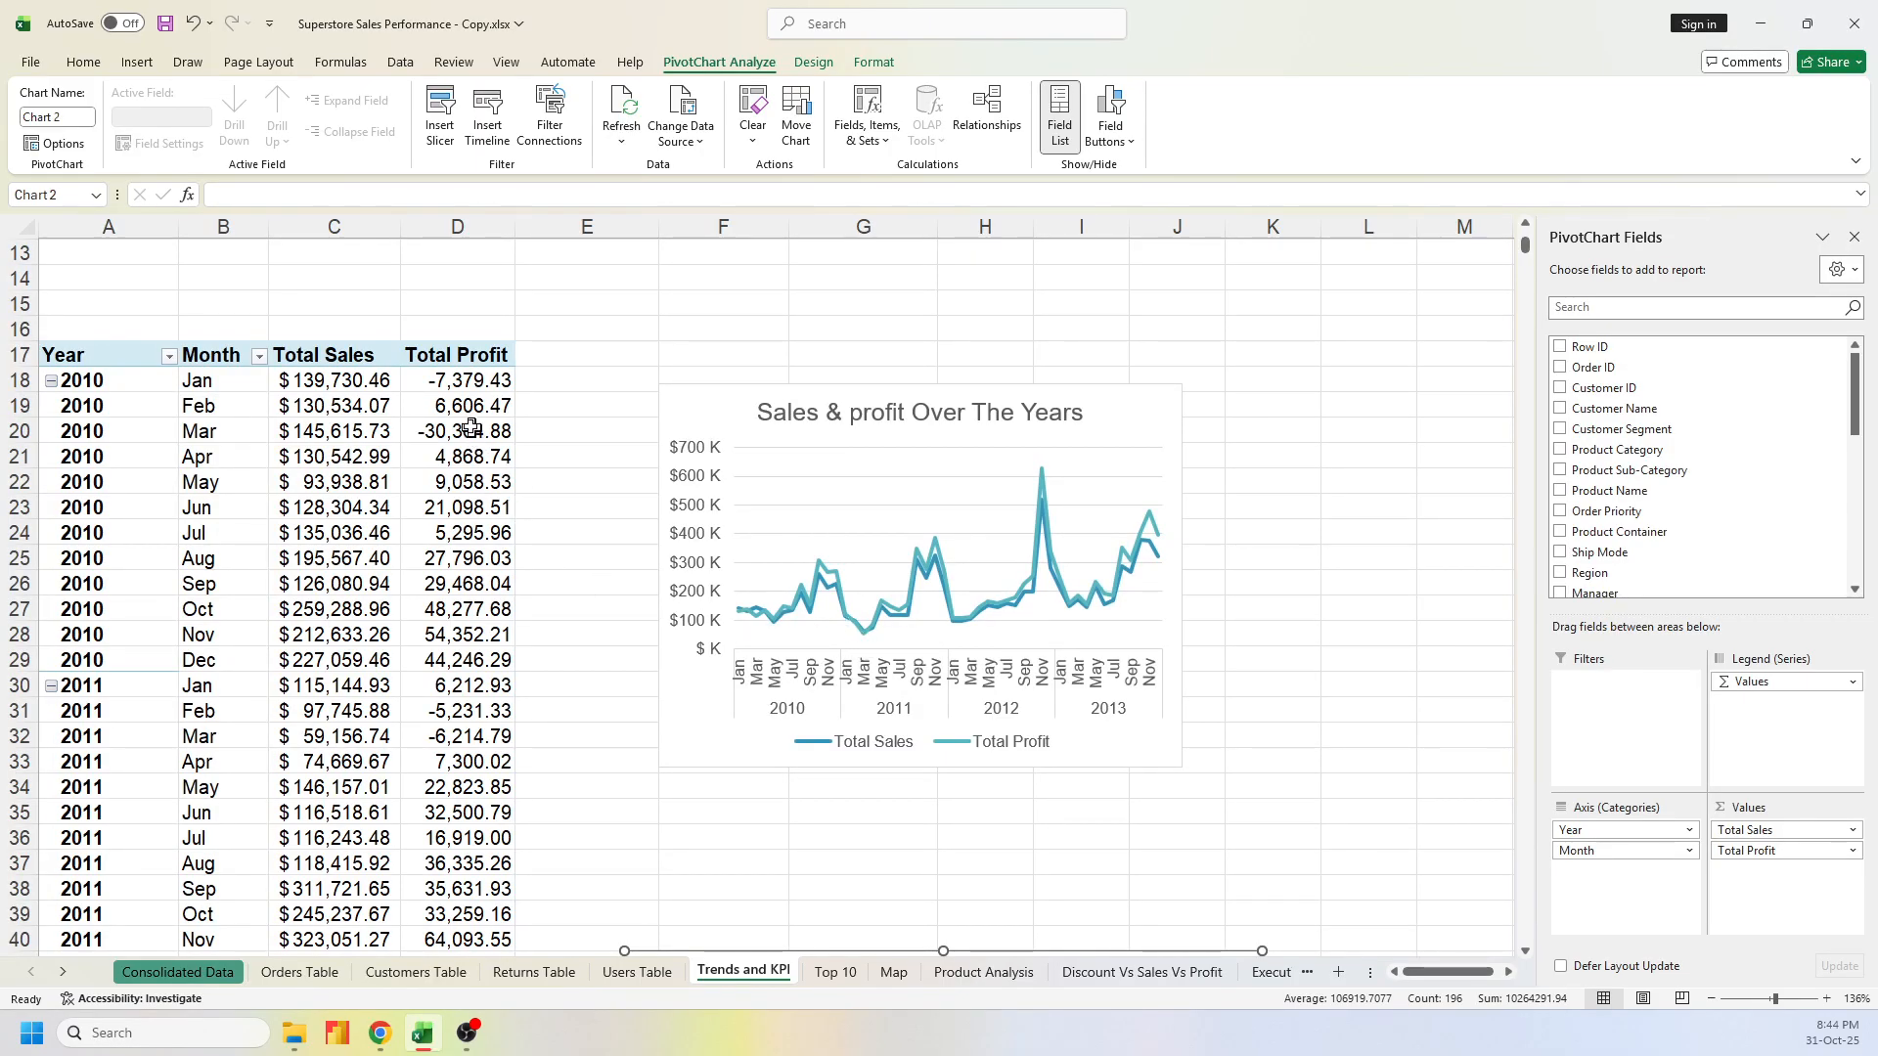
scroll(1060, 766, "down", 6)
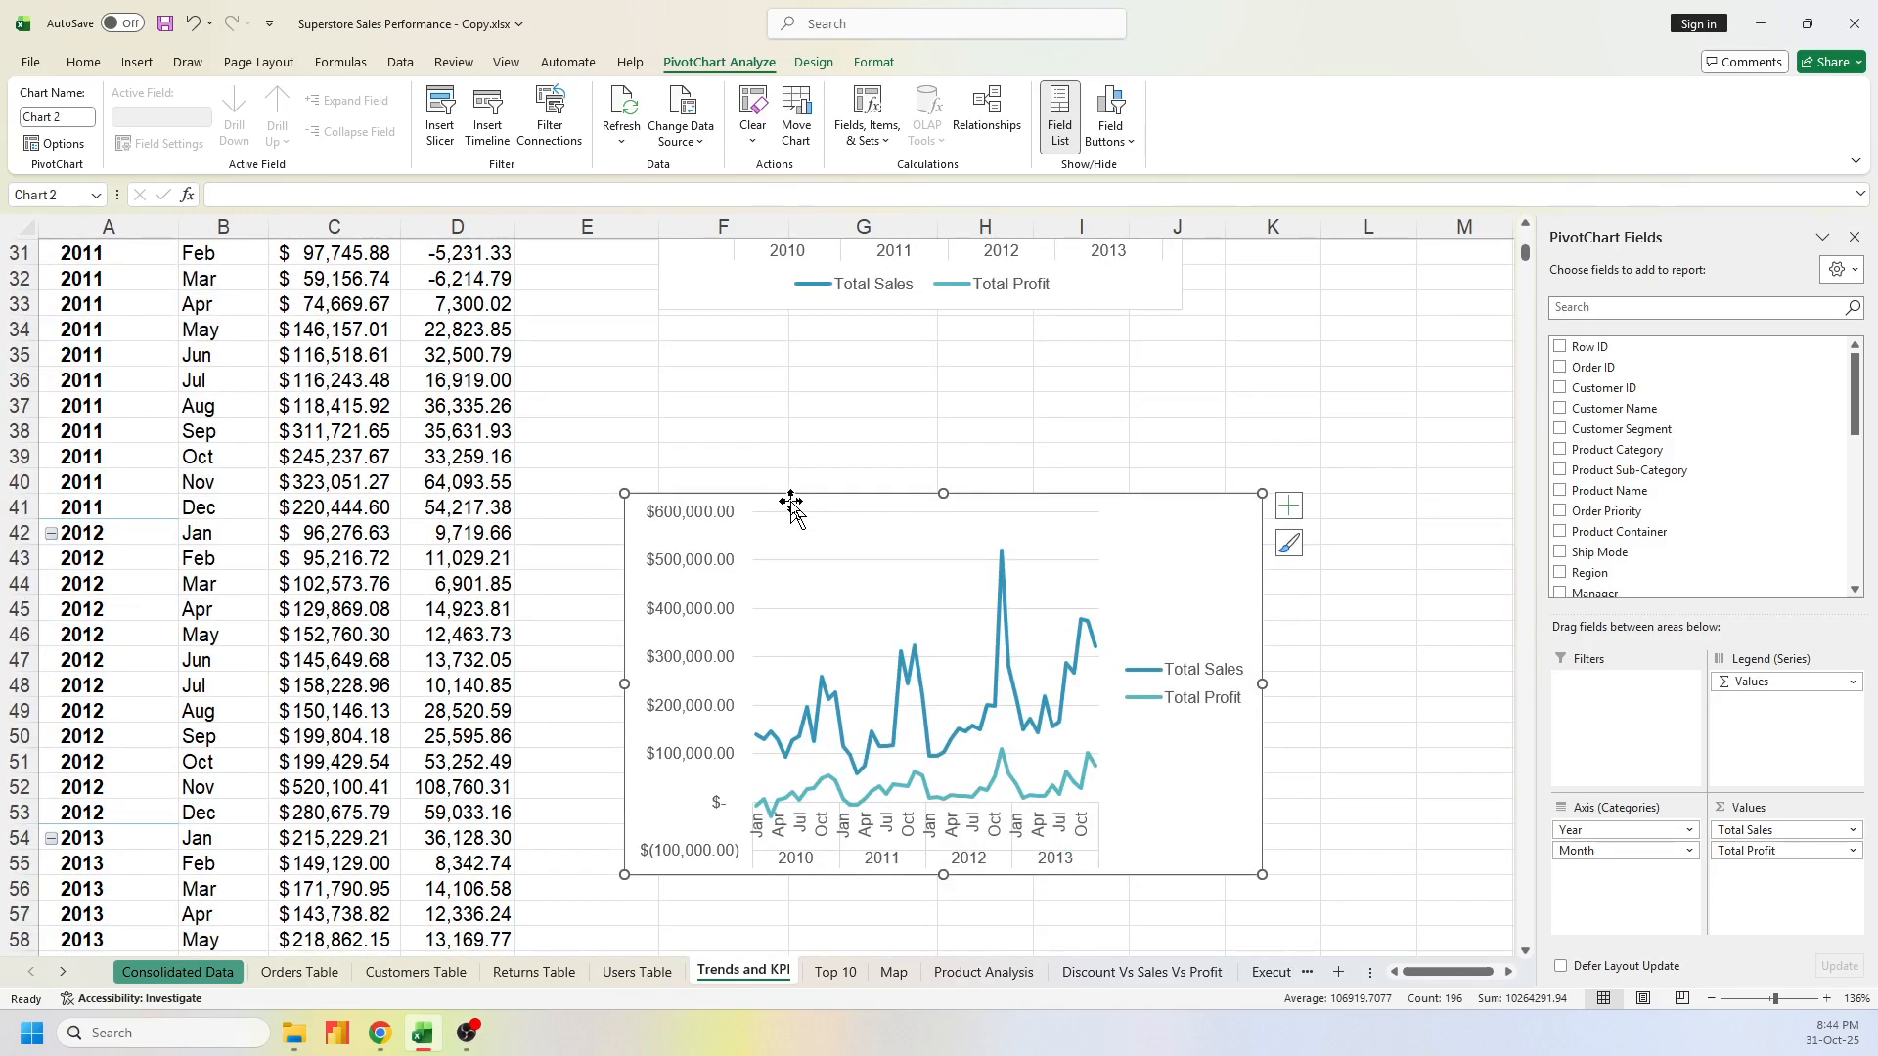
left_click_drag(790, 499, 811, 368)
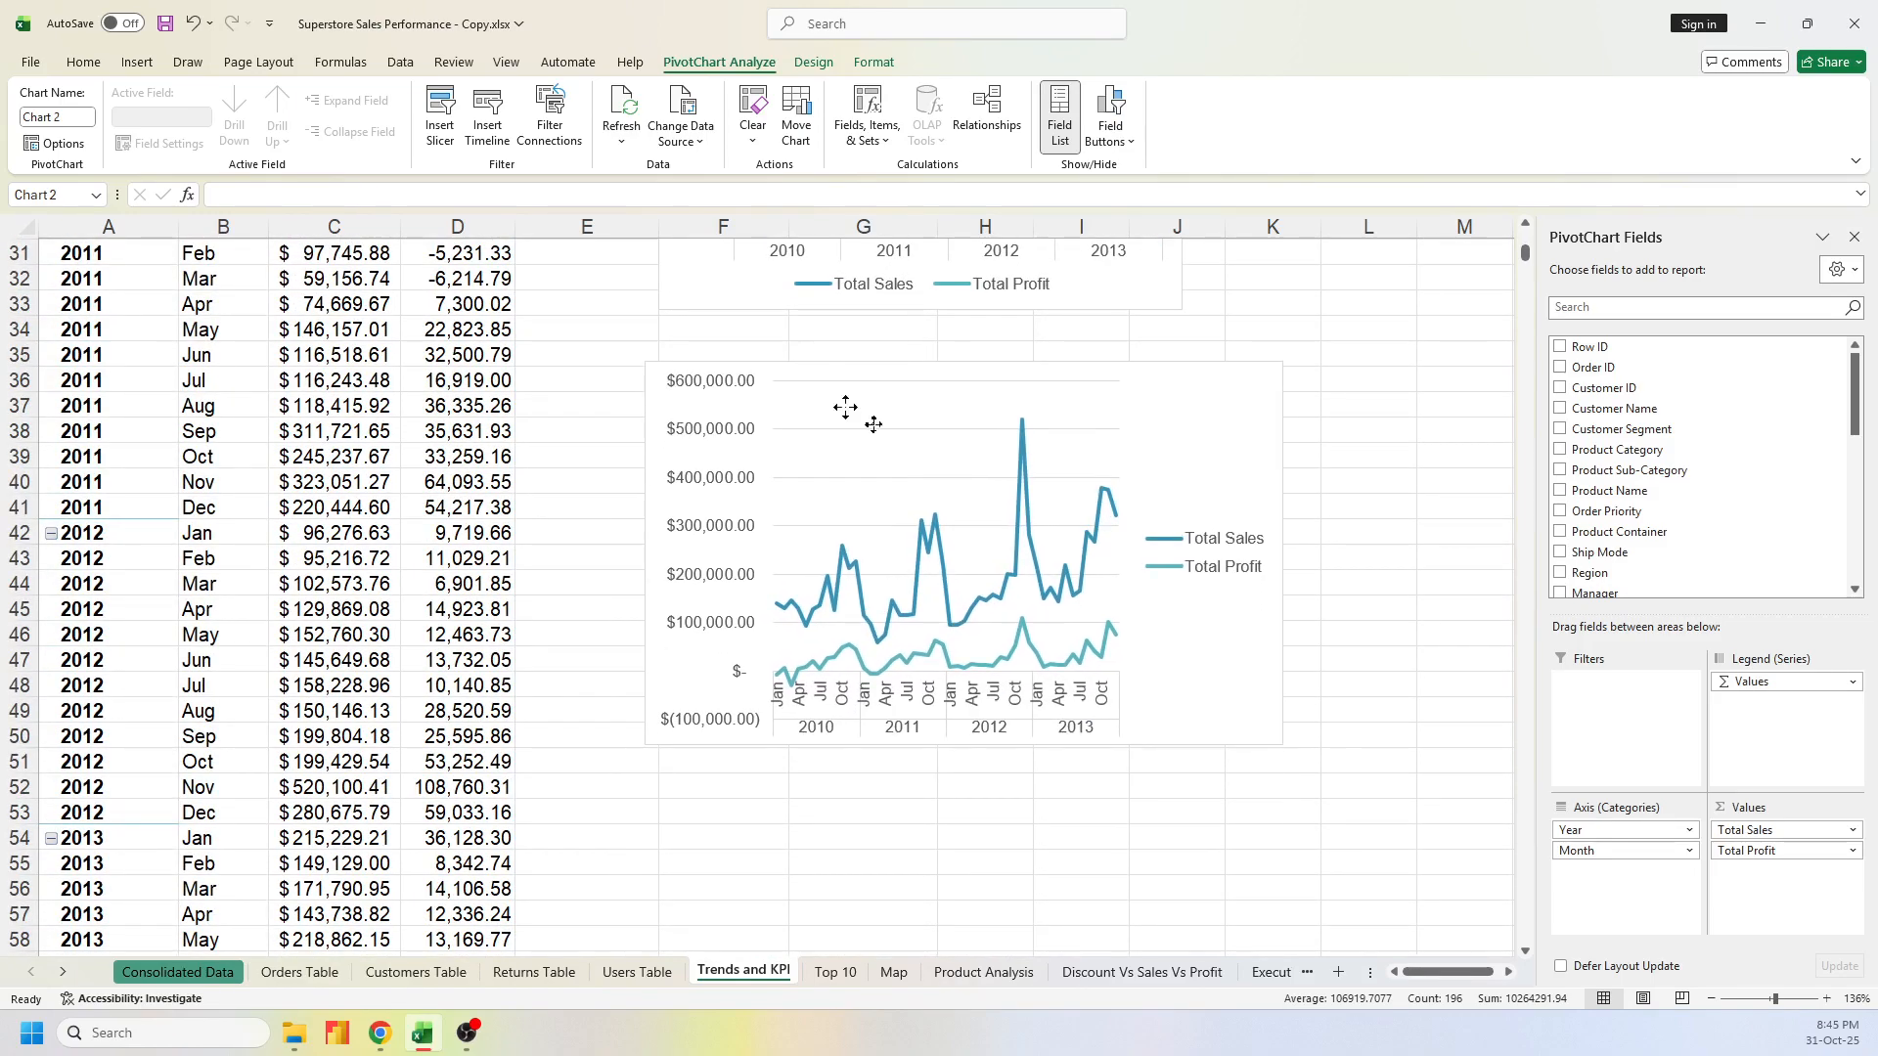
Set the new line chart's legend position to Bottom and move the chart up to start around row 32
scroll(1408, 650, "up", 1)
scroll(1316, 541, "up", 3)
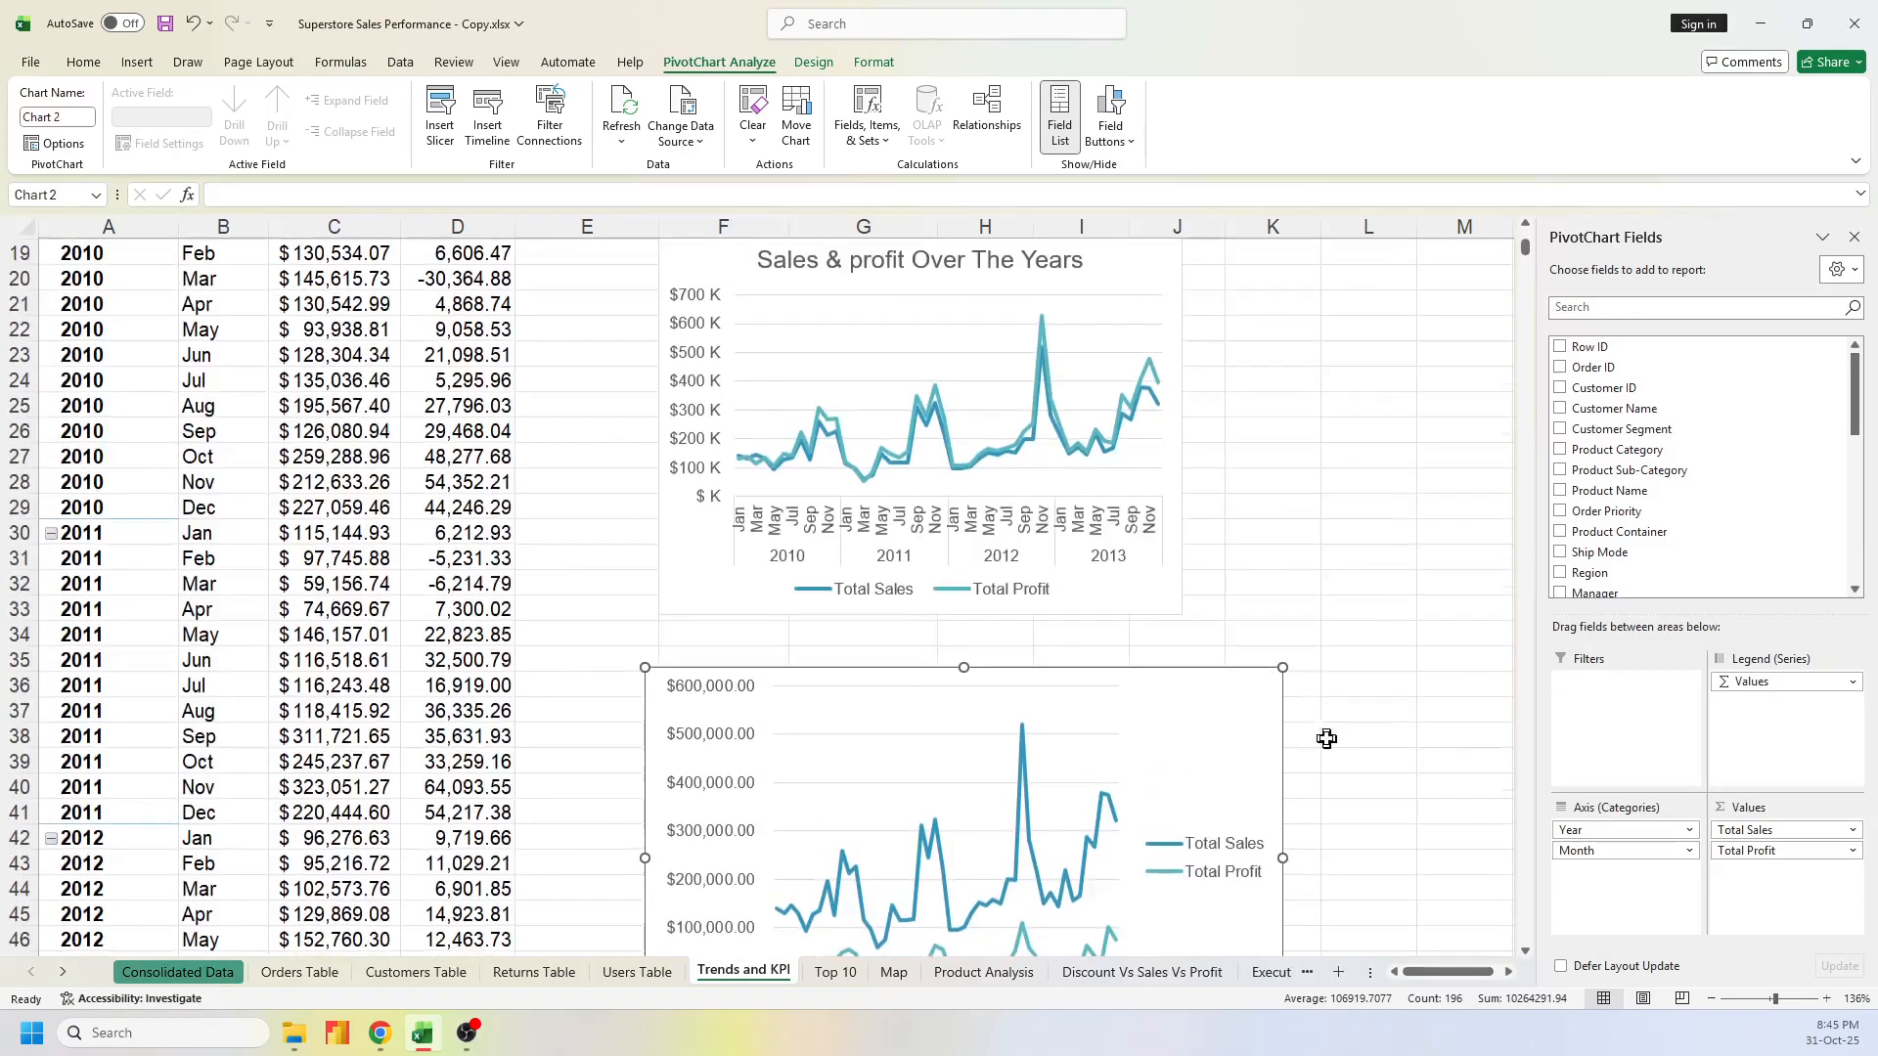
left_click(1307, 681)
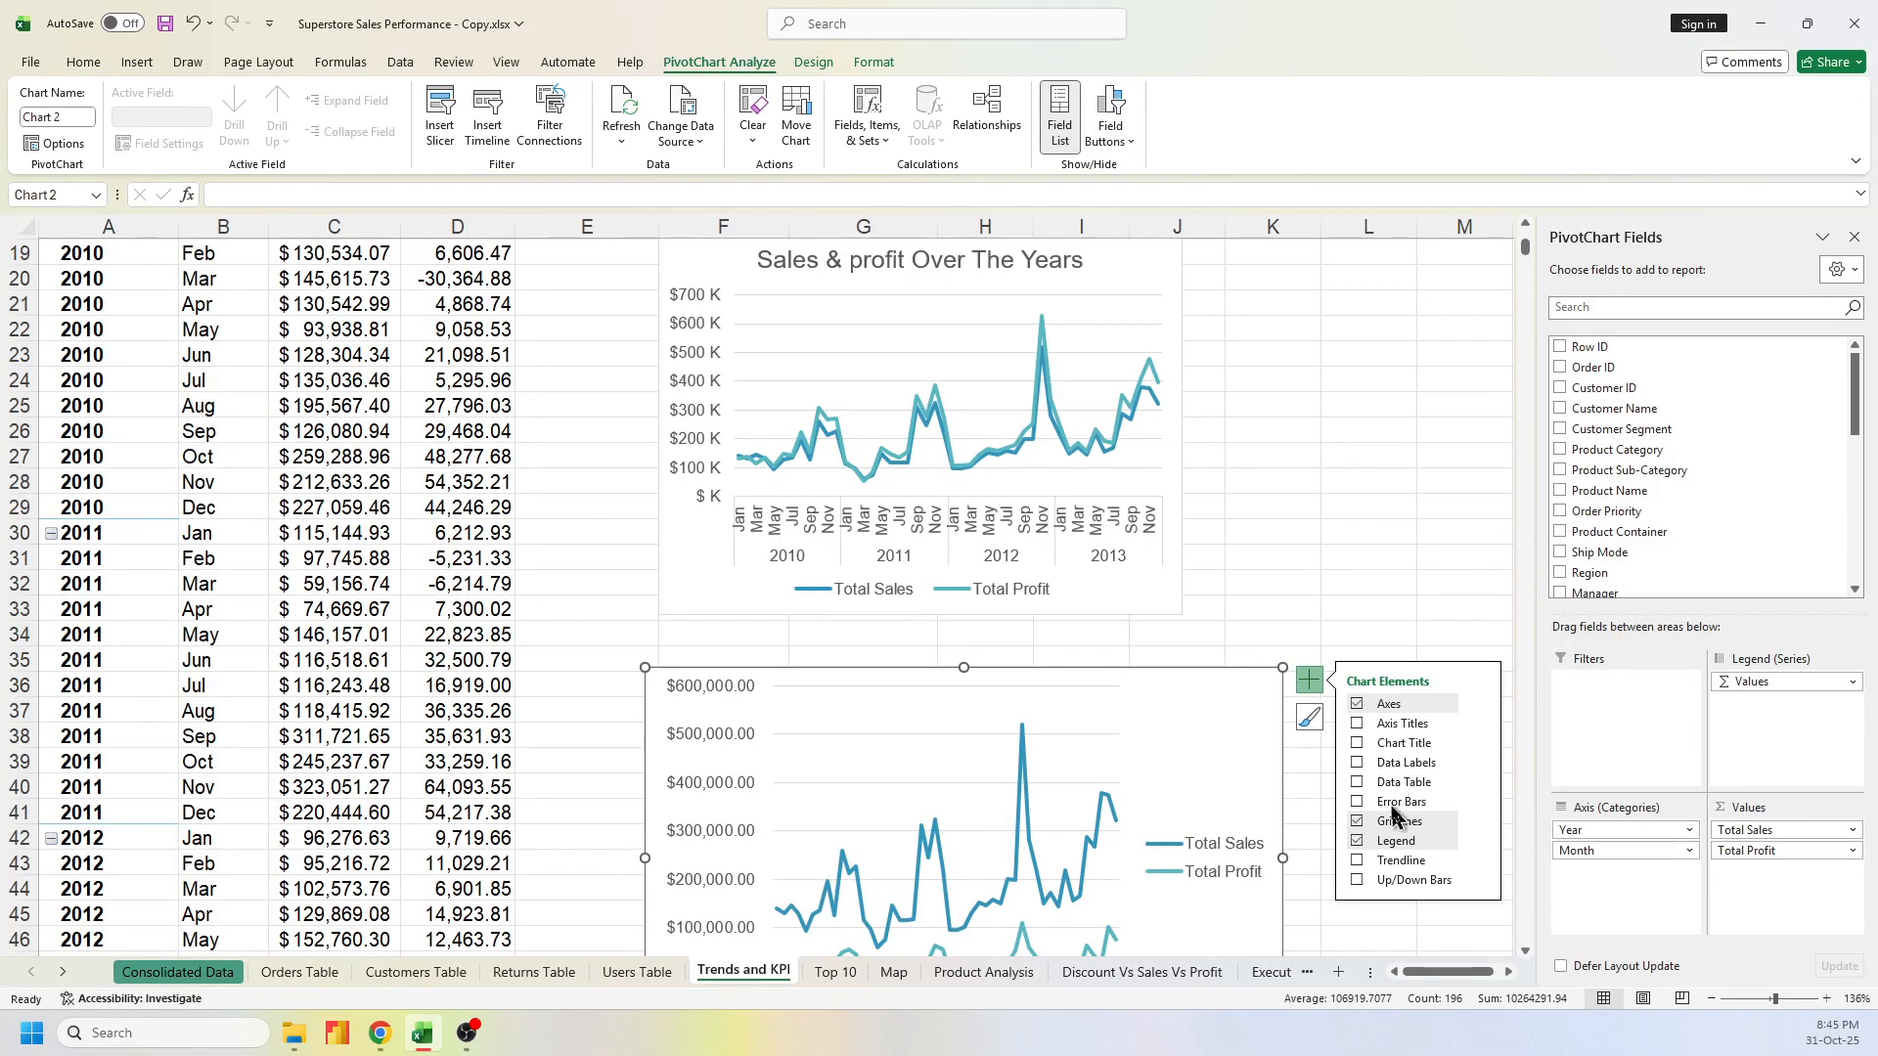
left_click(1357, 841)
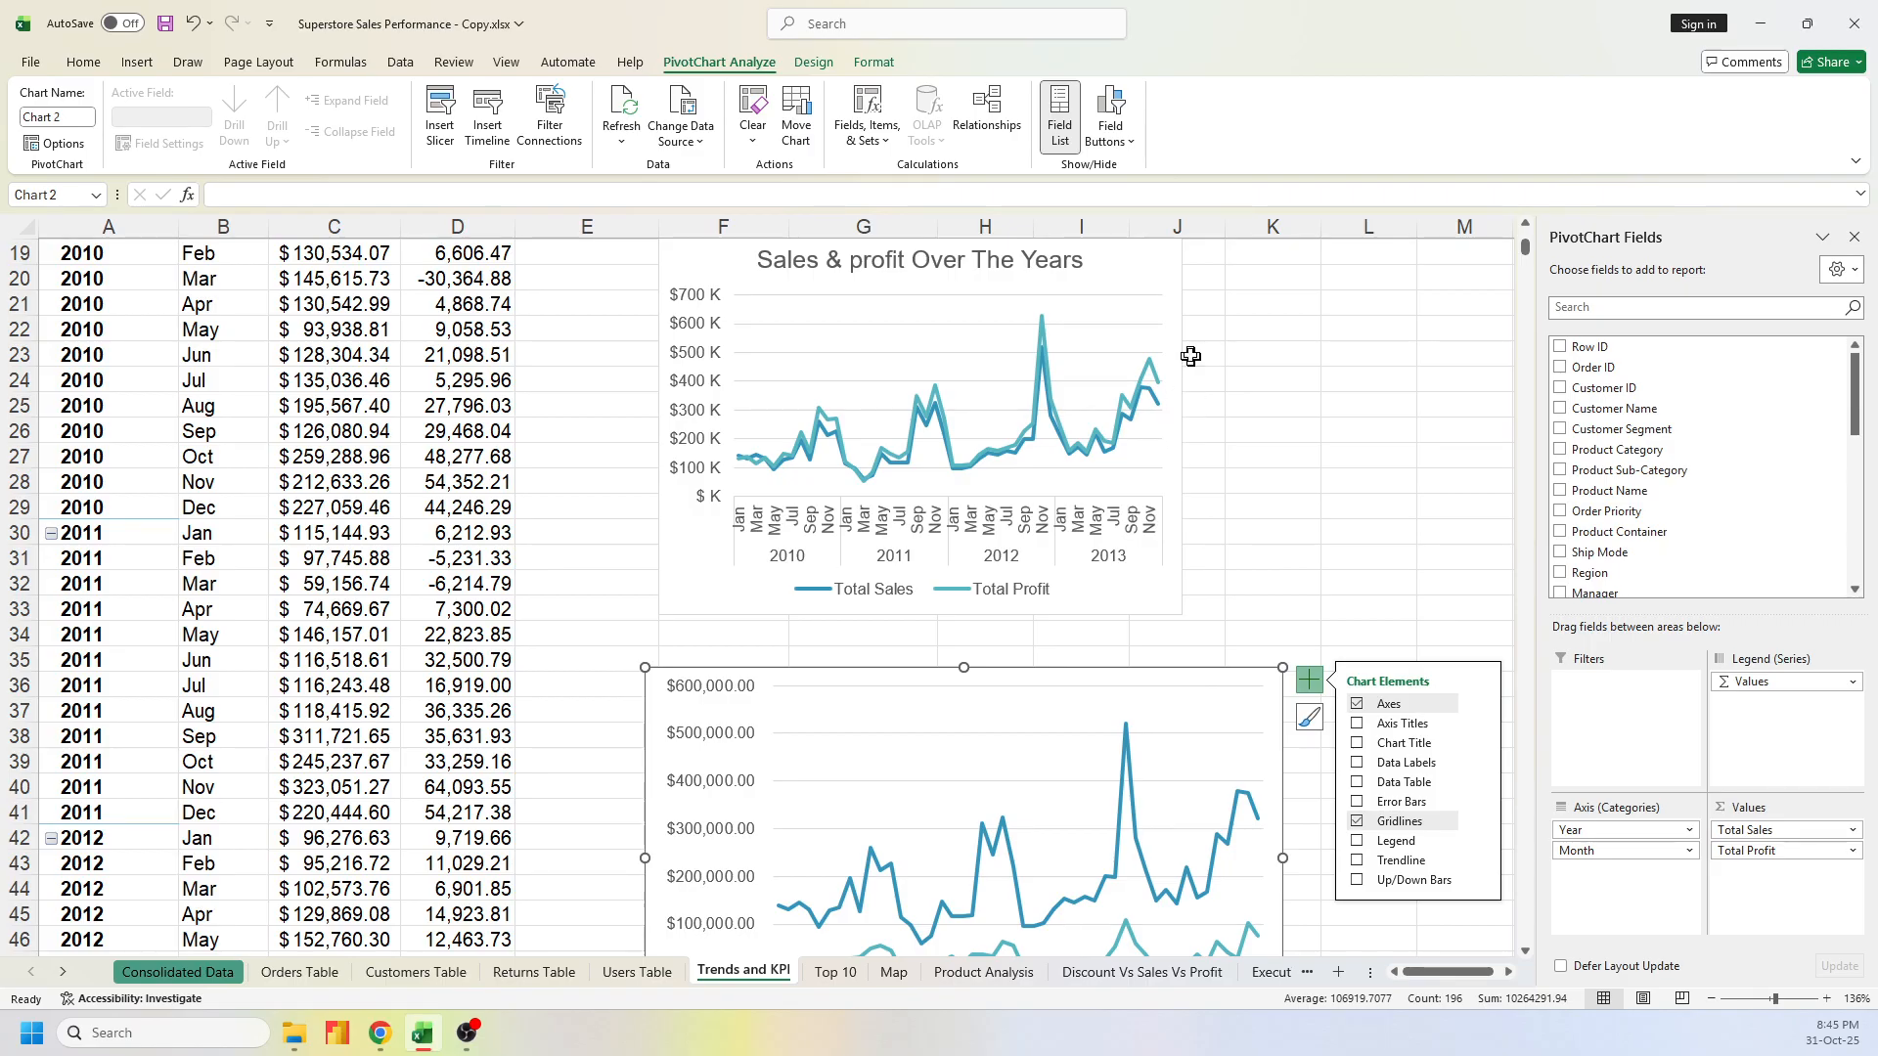
left_click(1178, 357)
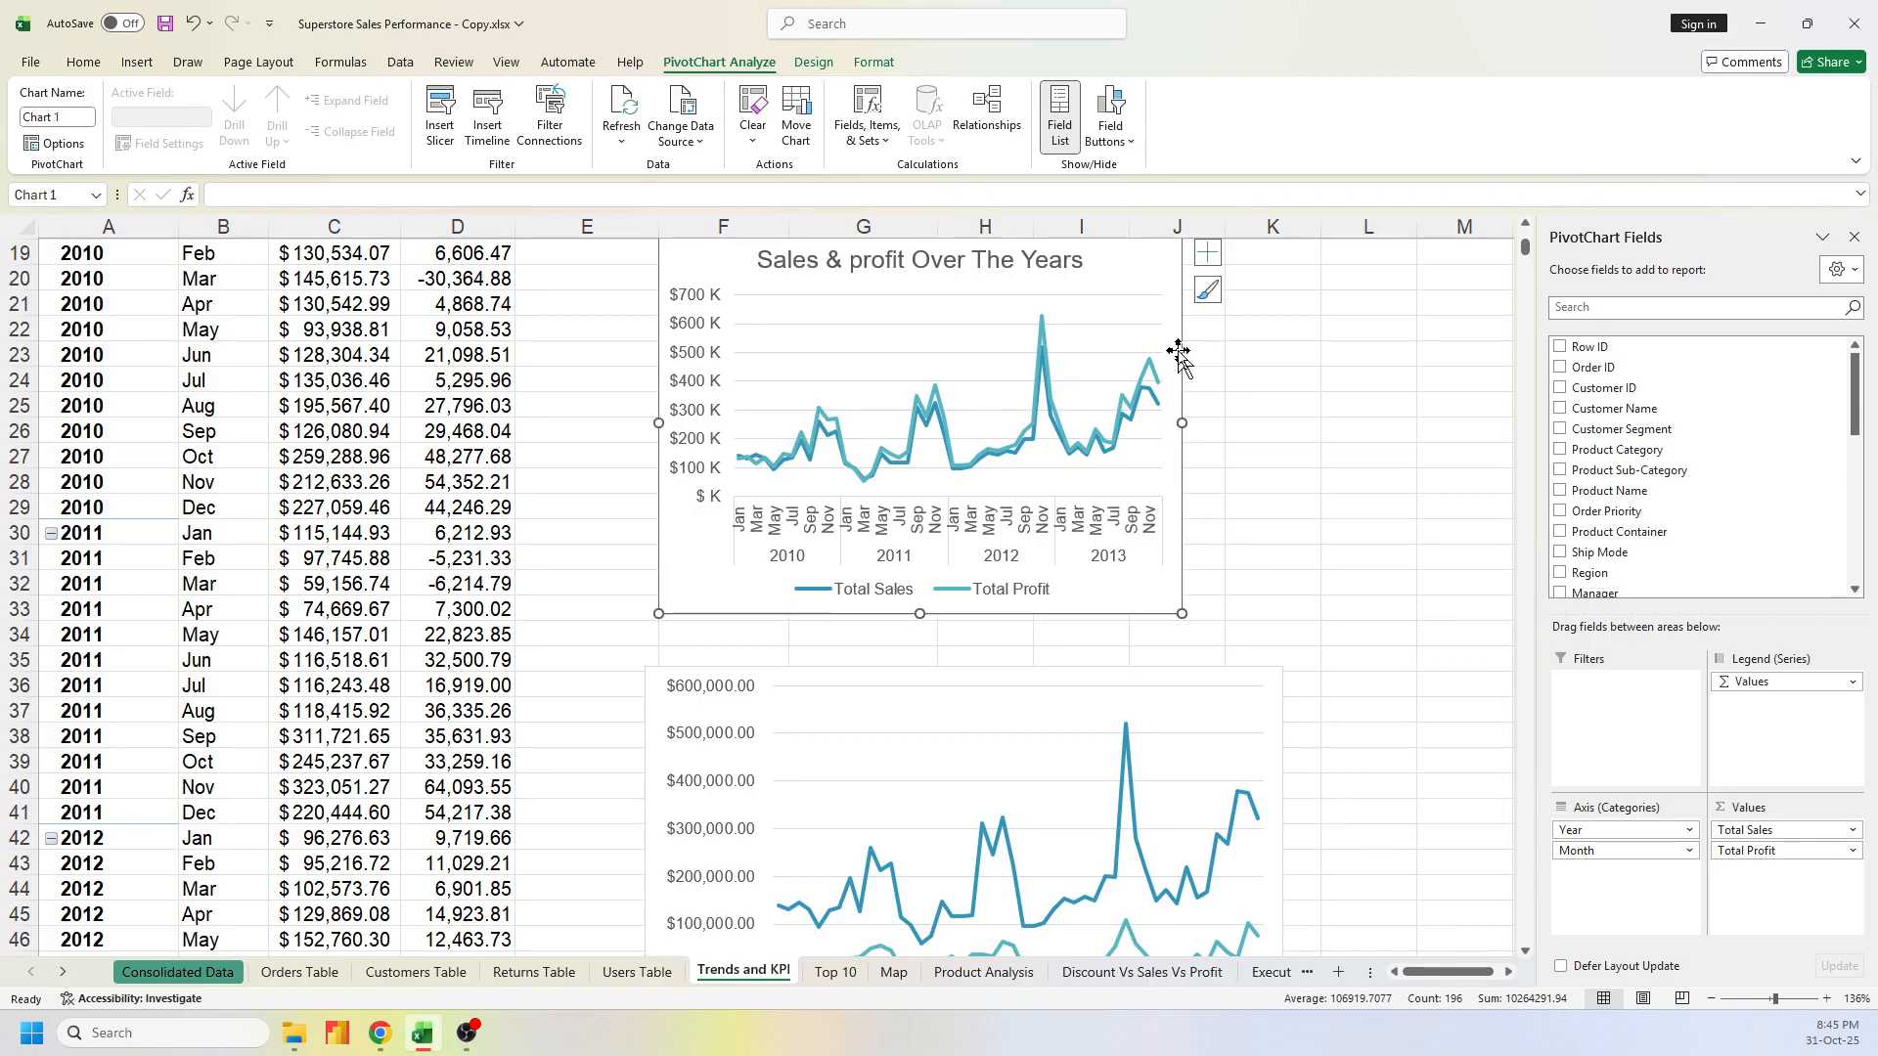
left_click(1256, 688)
left_click(1303, 690)
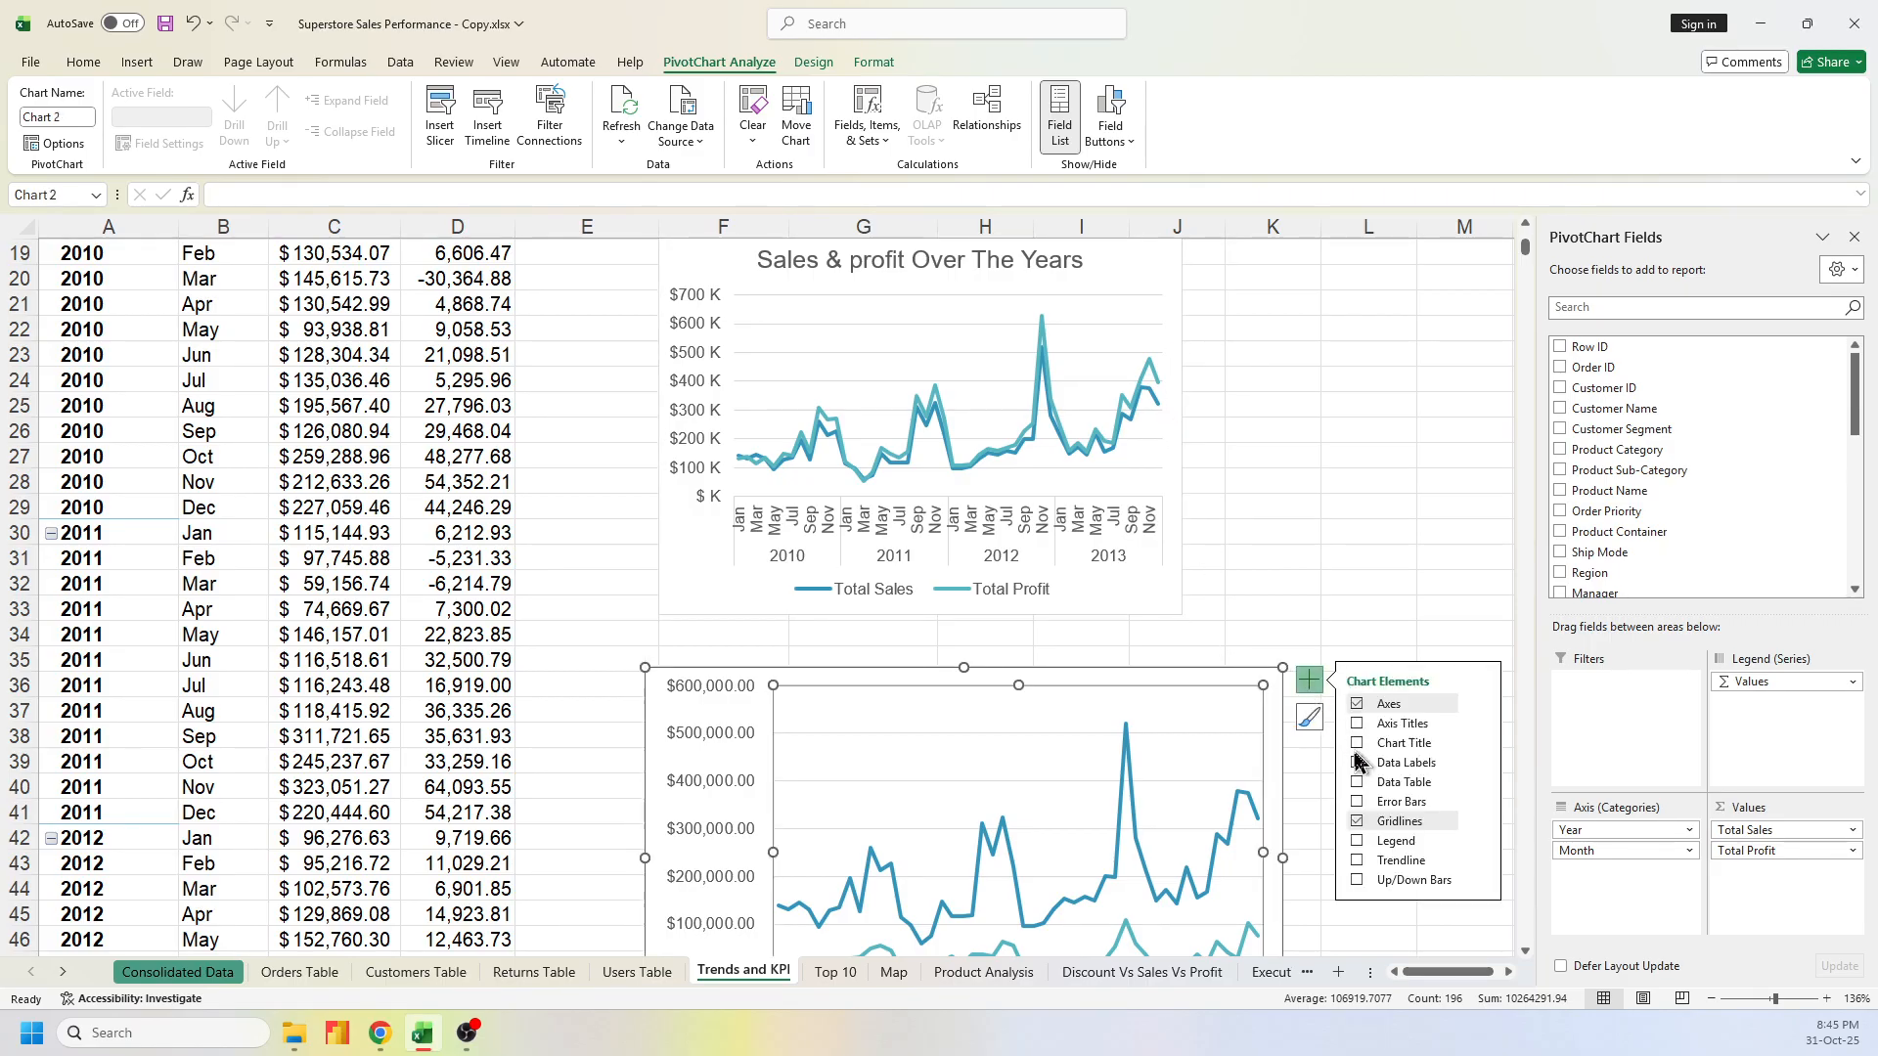
left_click(1357, 841)
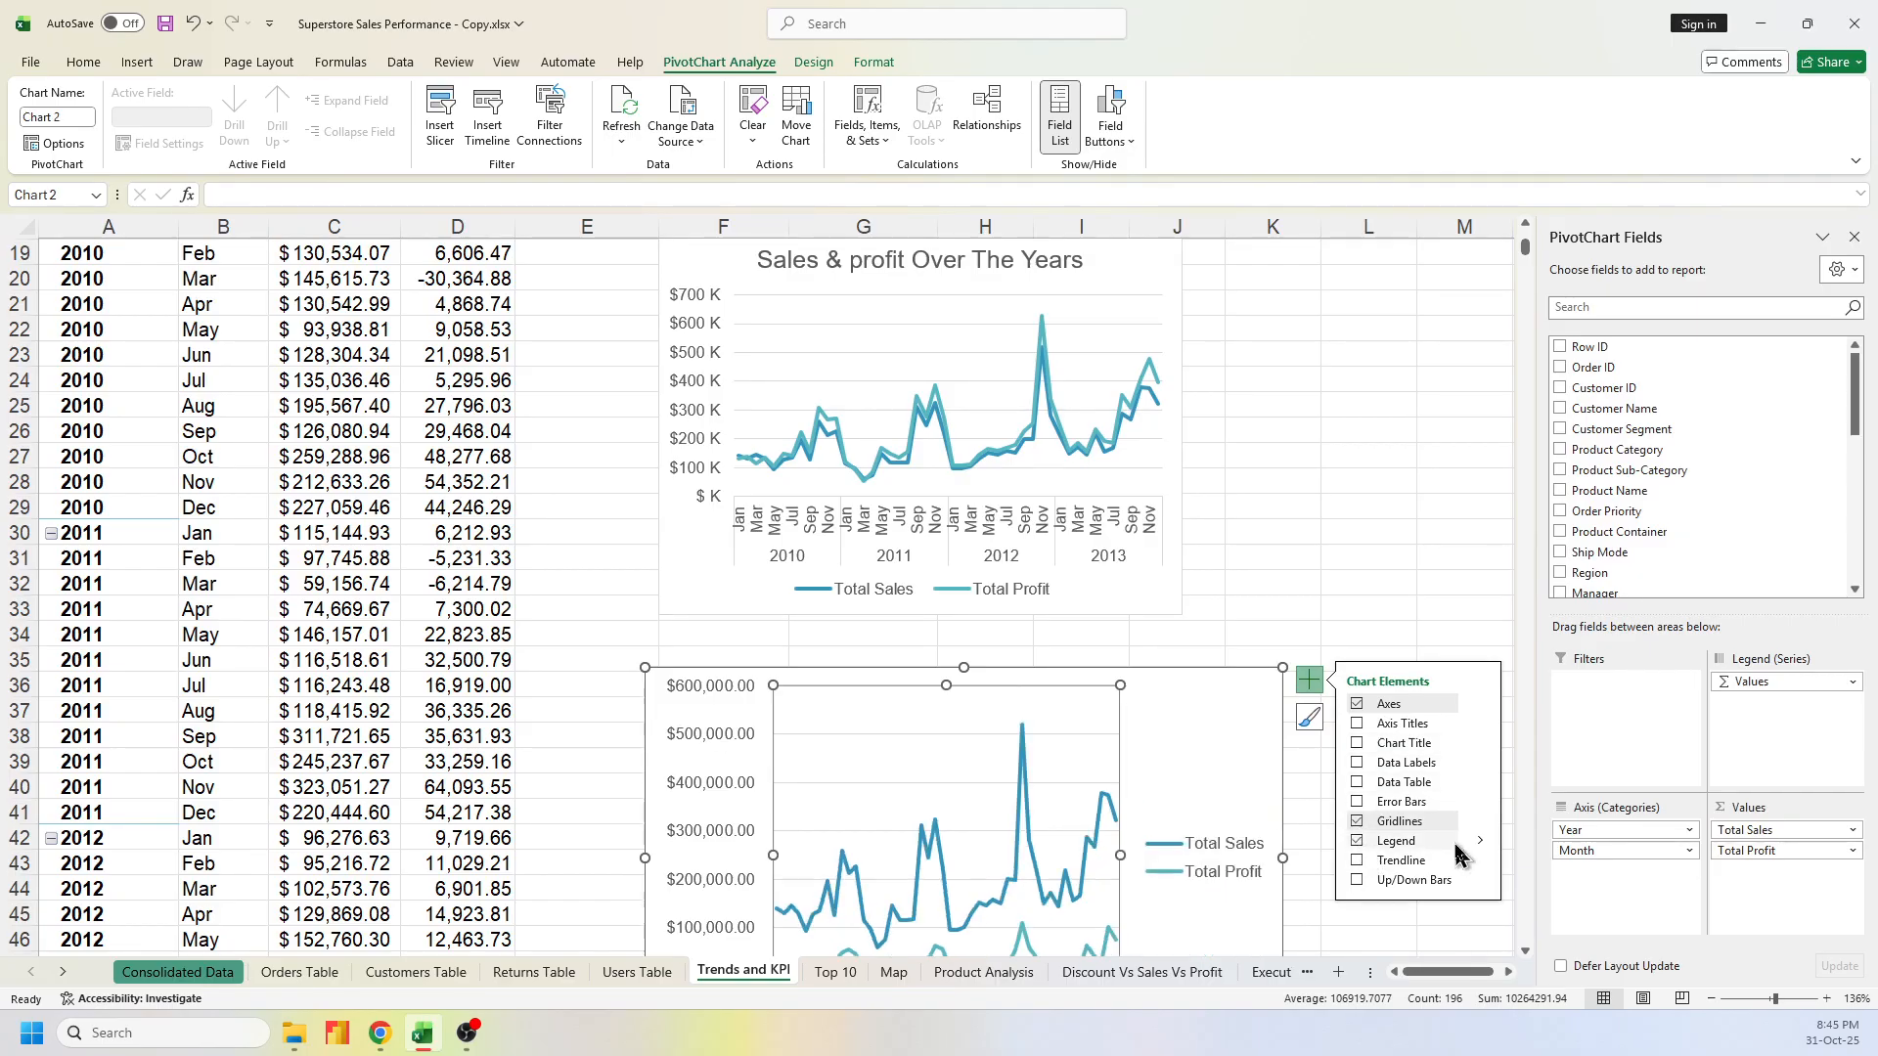
left_click(1479, 841)
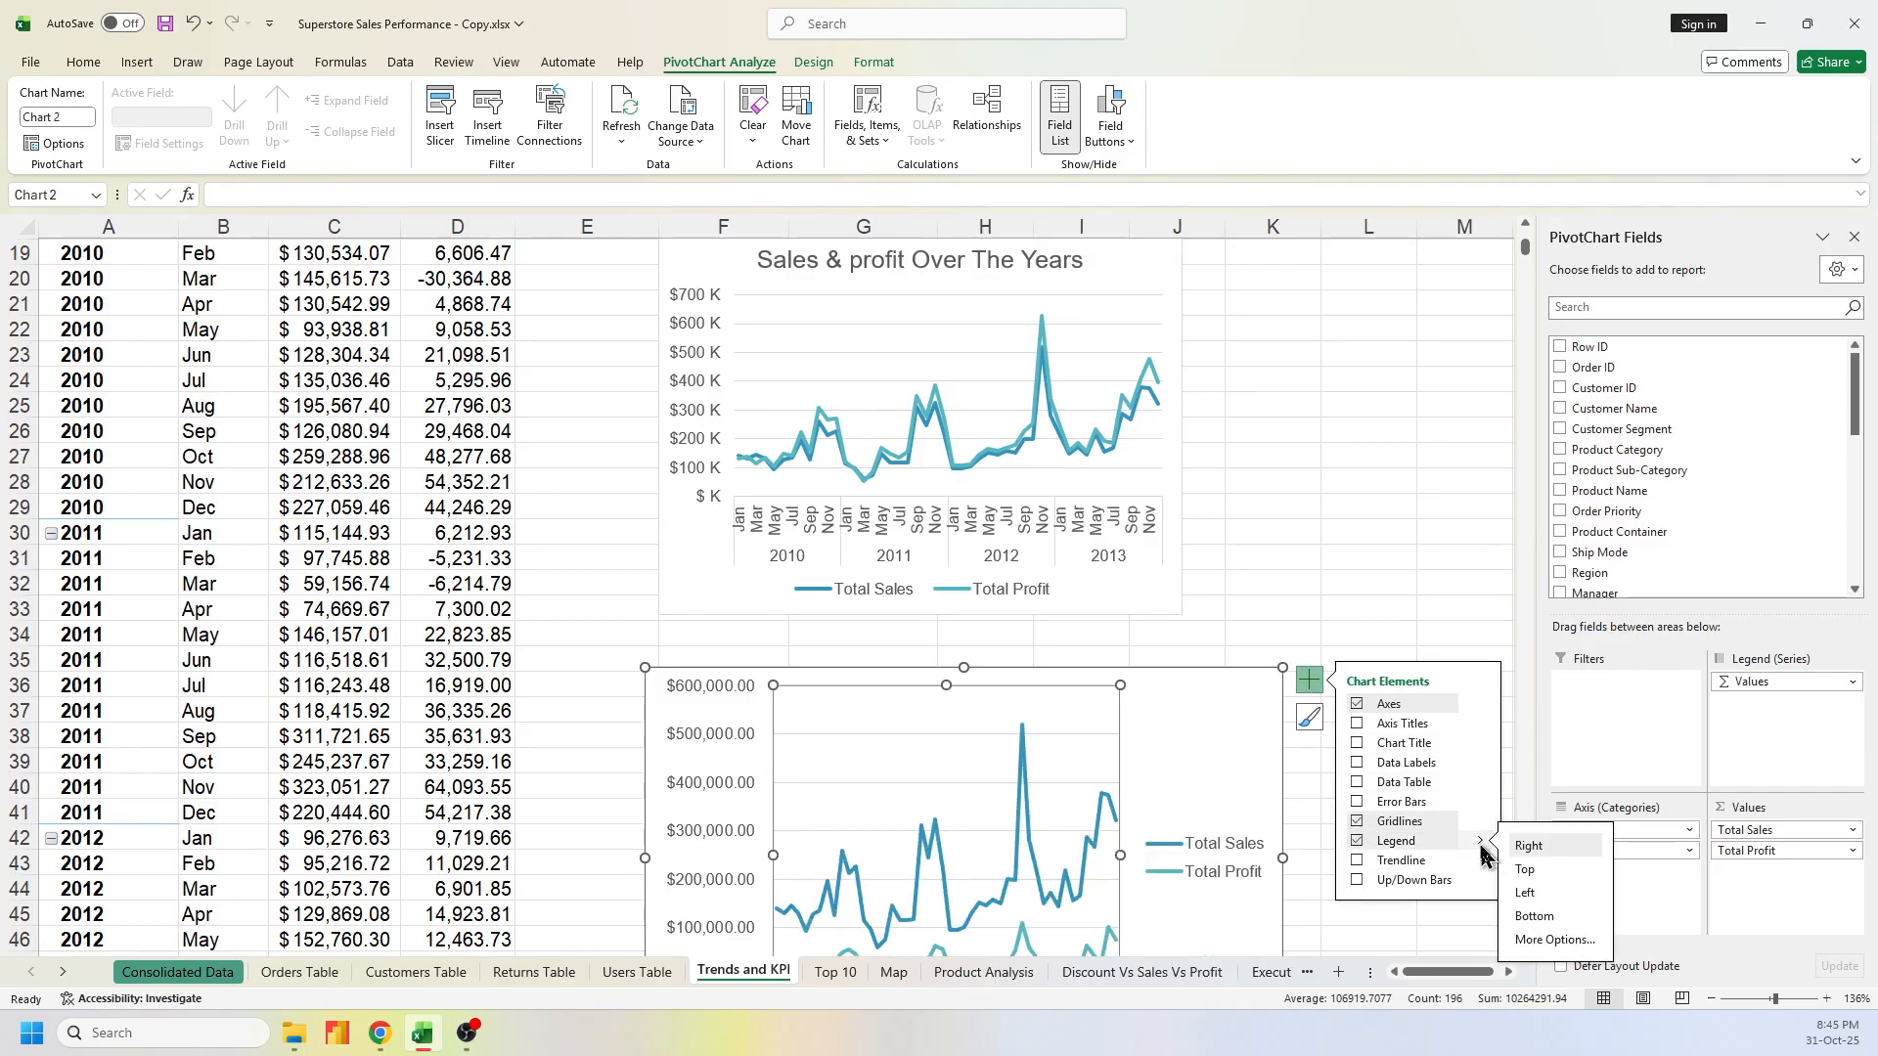
left_click(1535, 918)
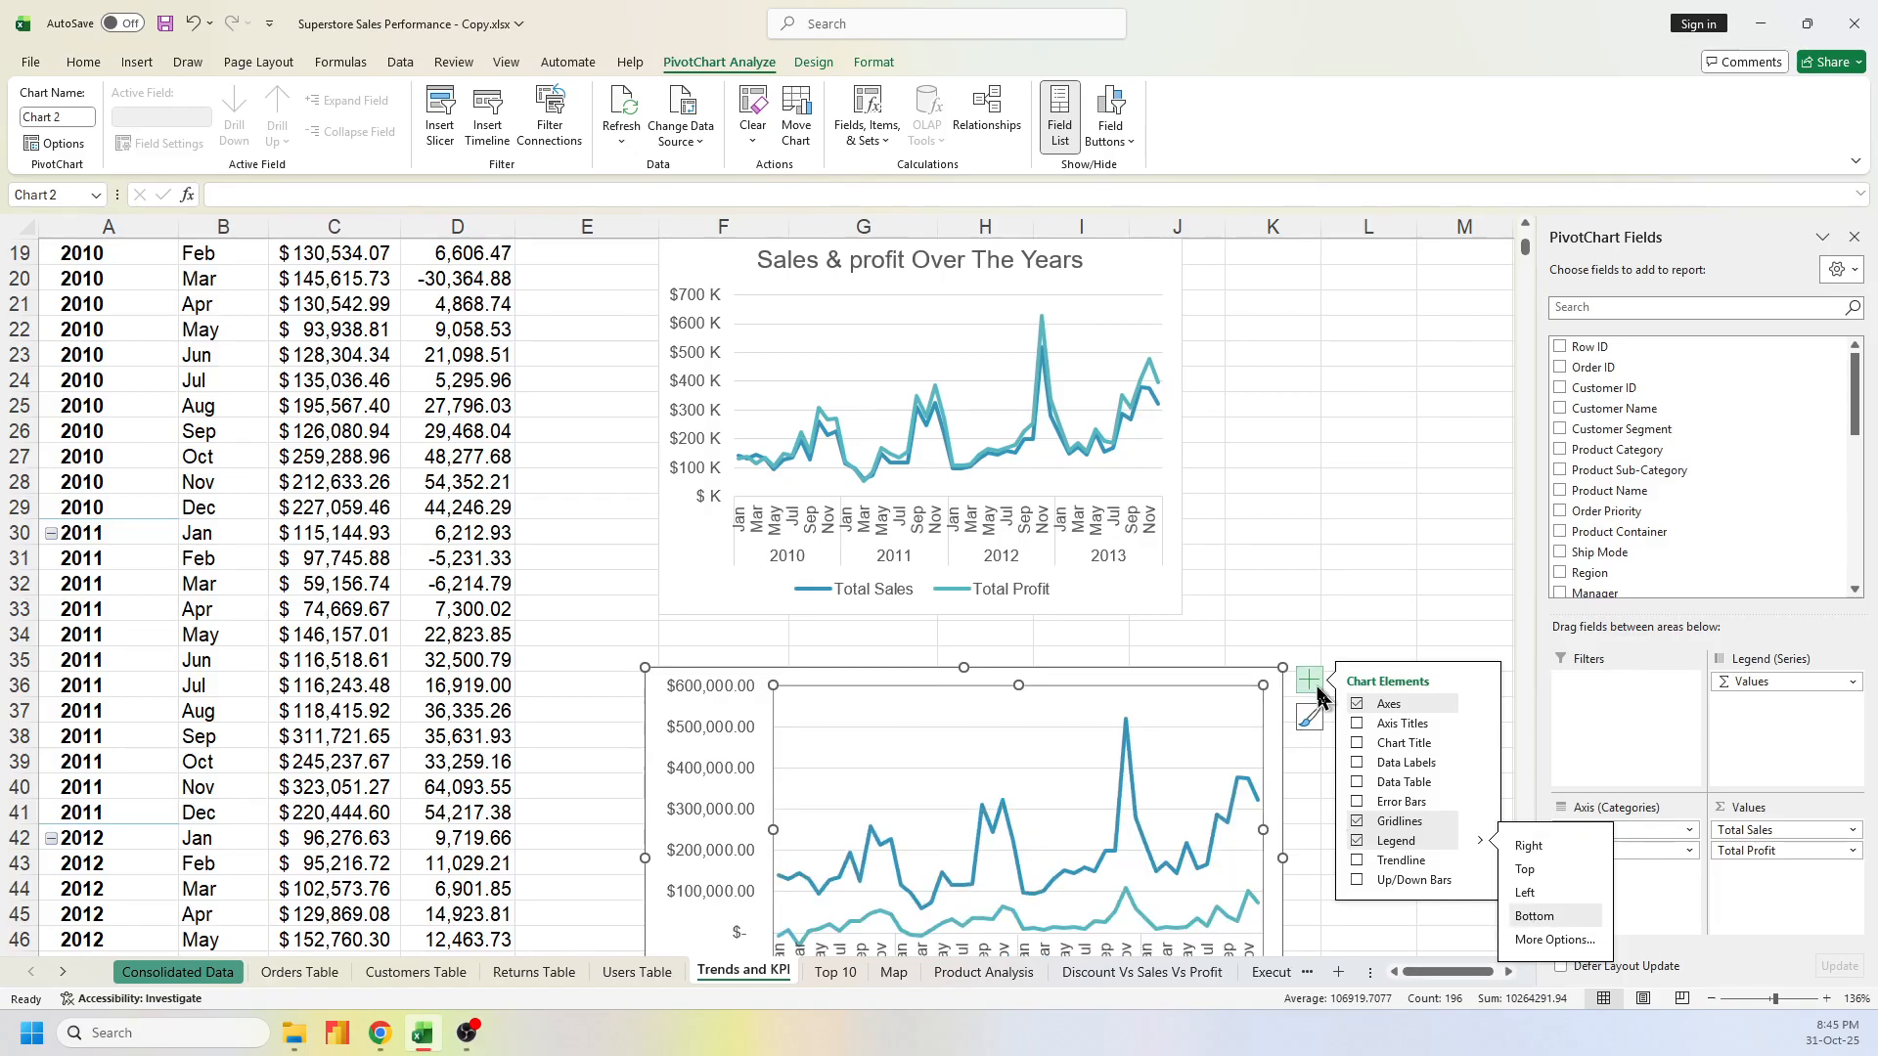
left_click_drag(1256, 673, 1248, 592)
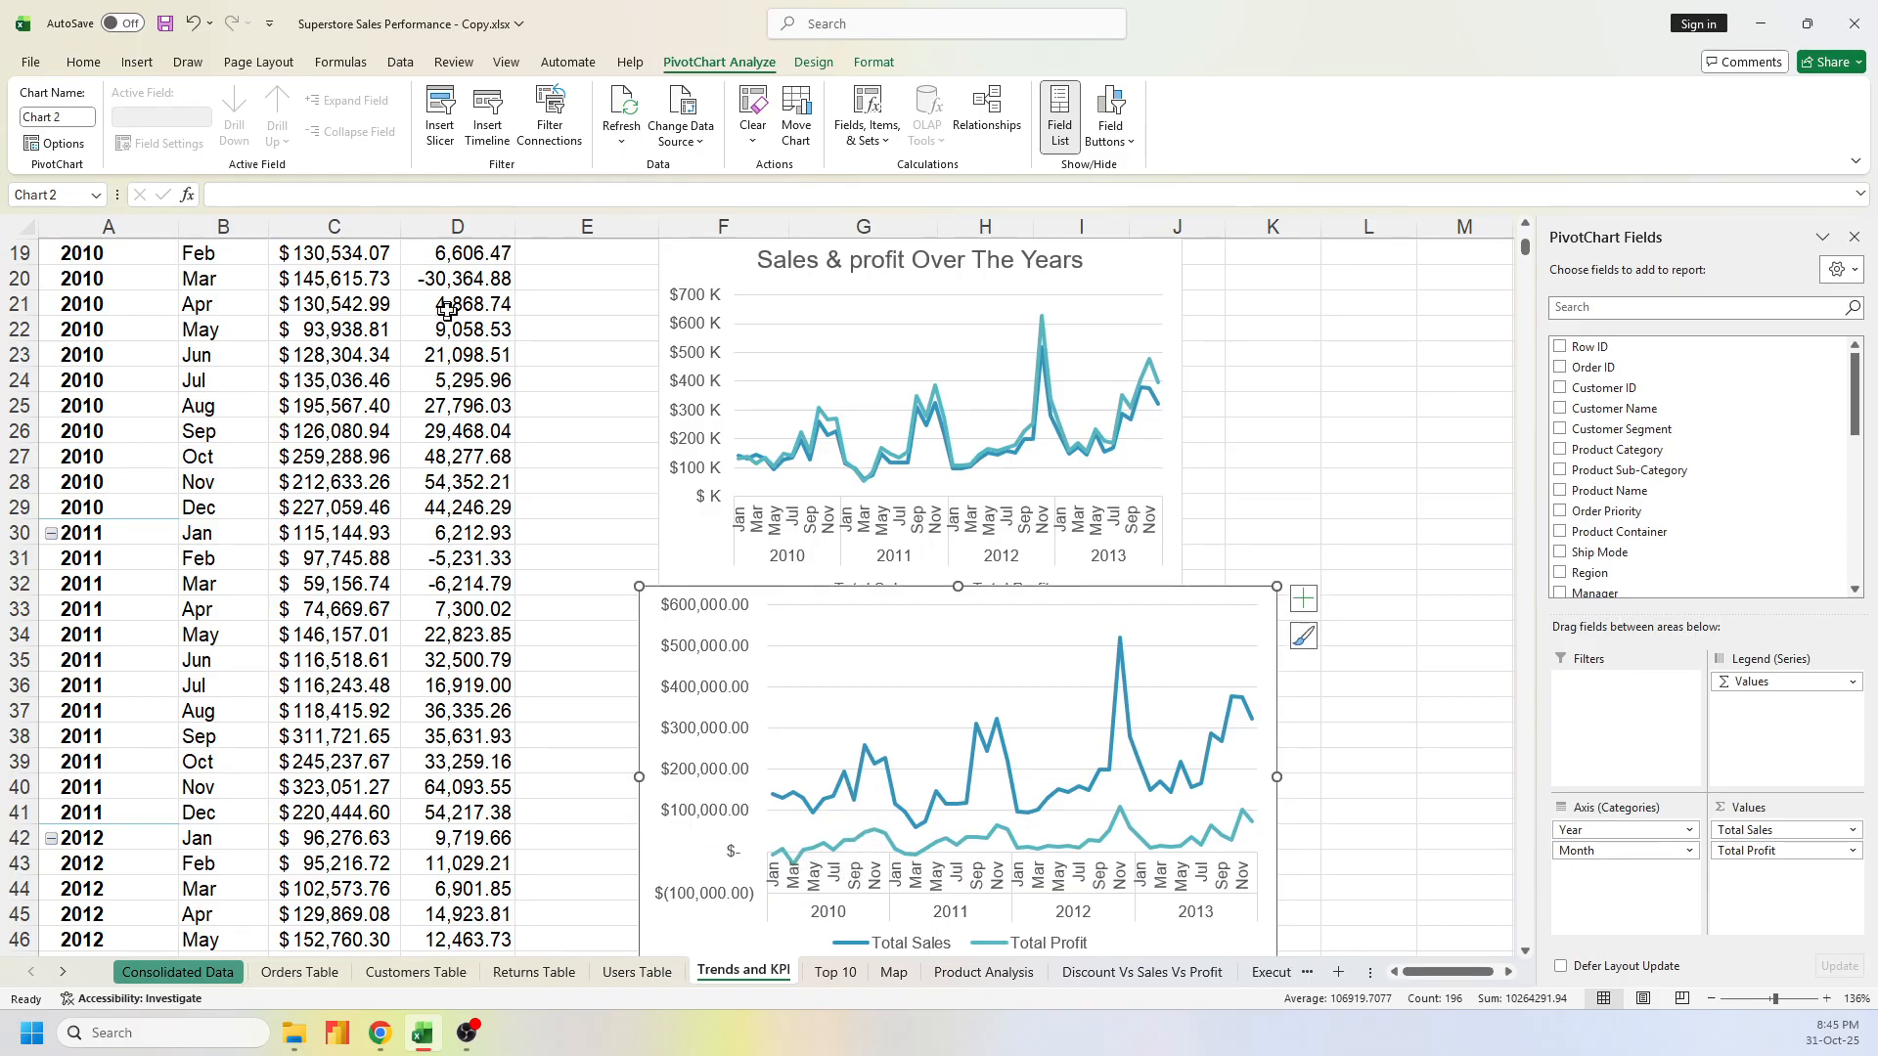
scroll(523, 476, "up", 2)
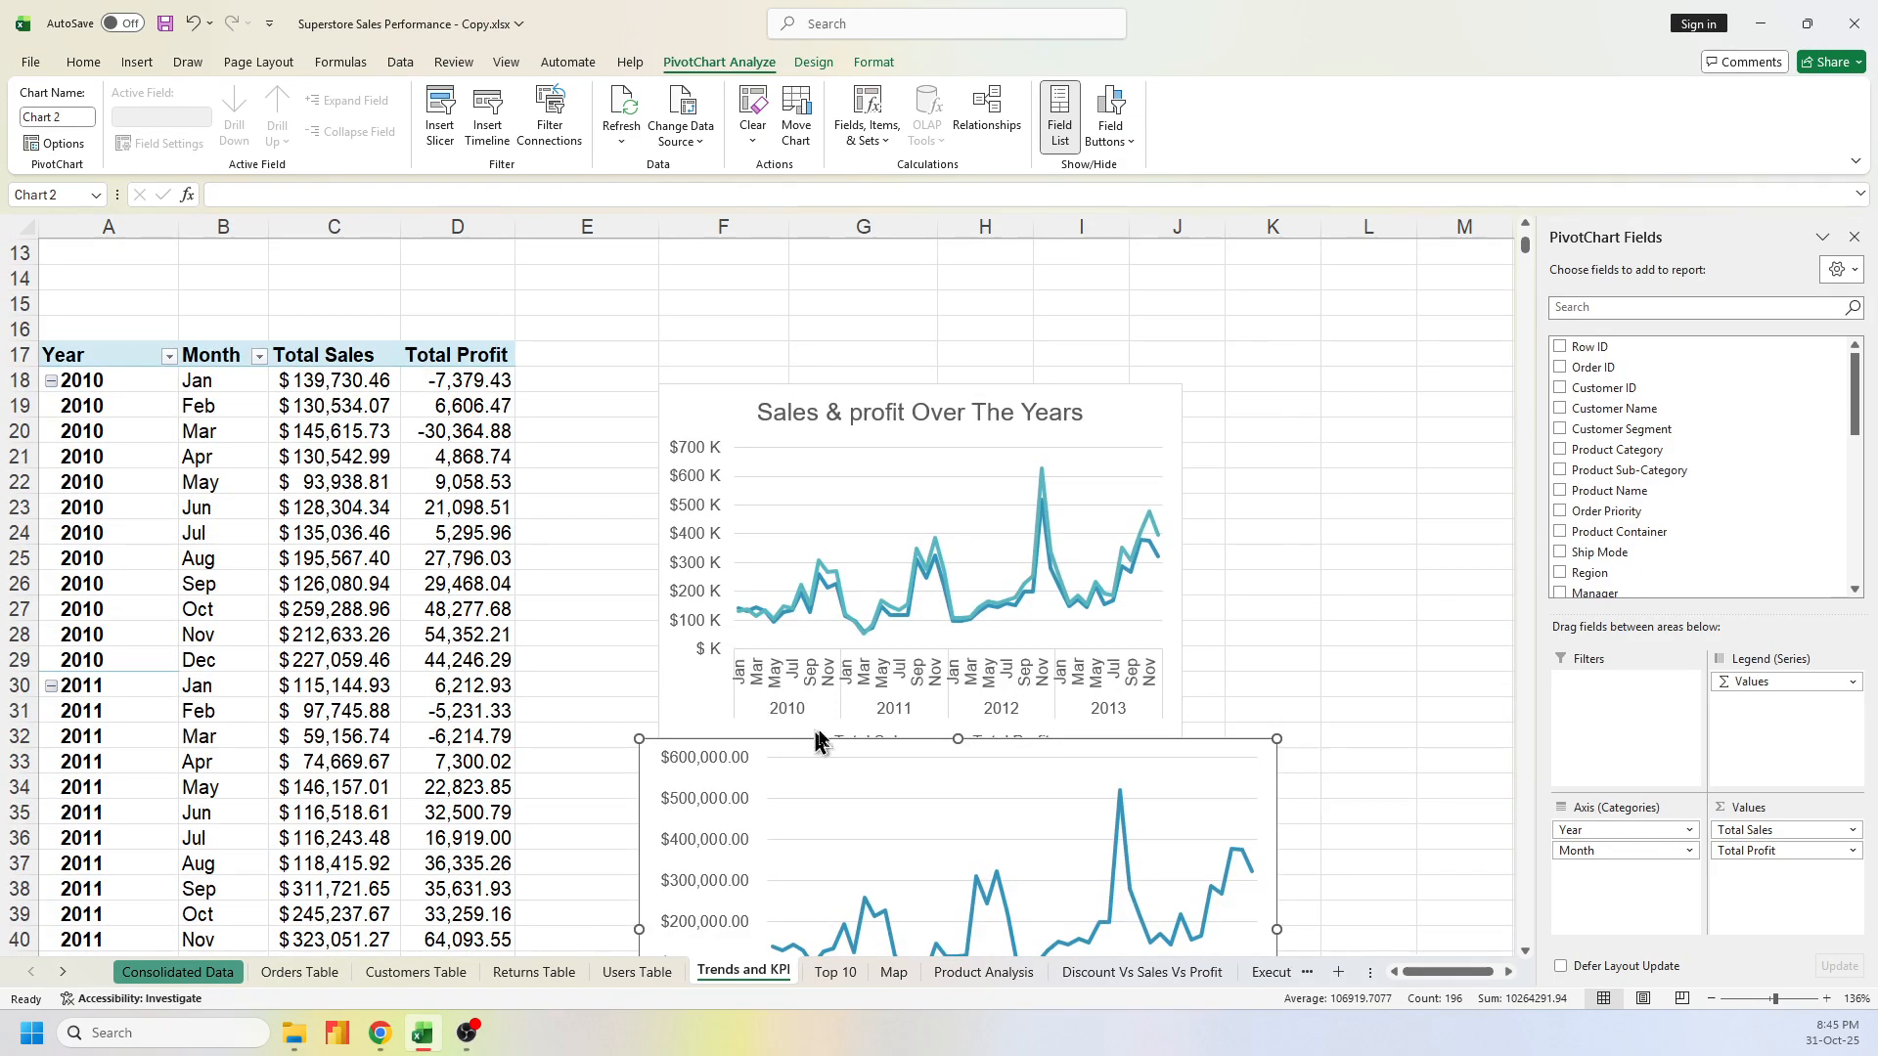
scroll(751, 665, "down", 4)
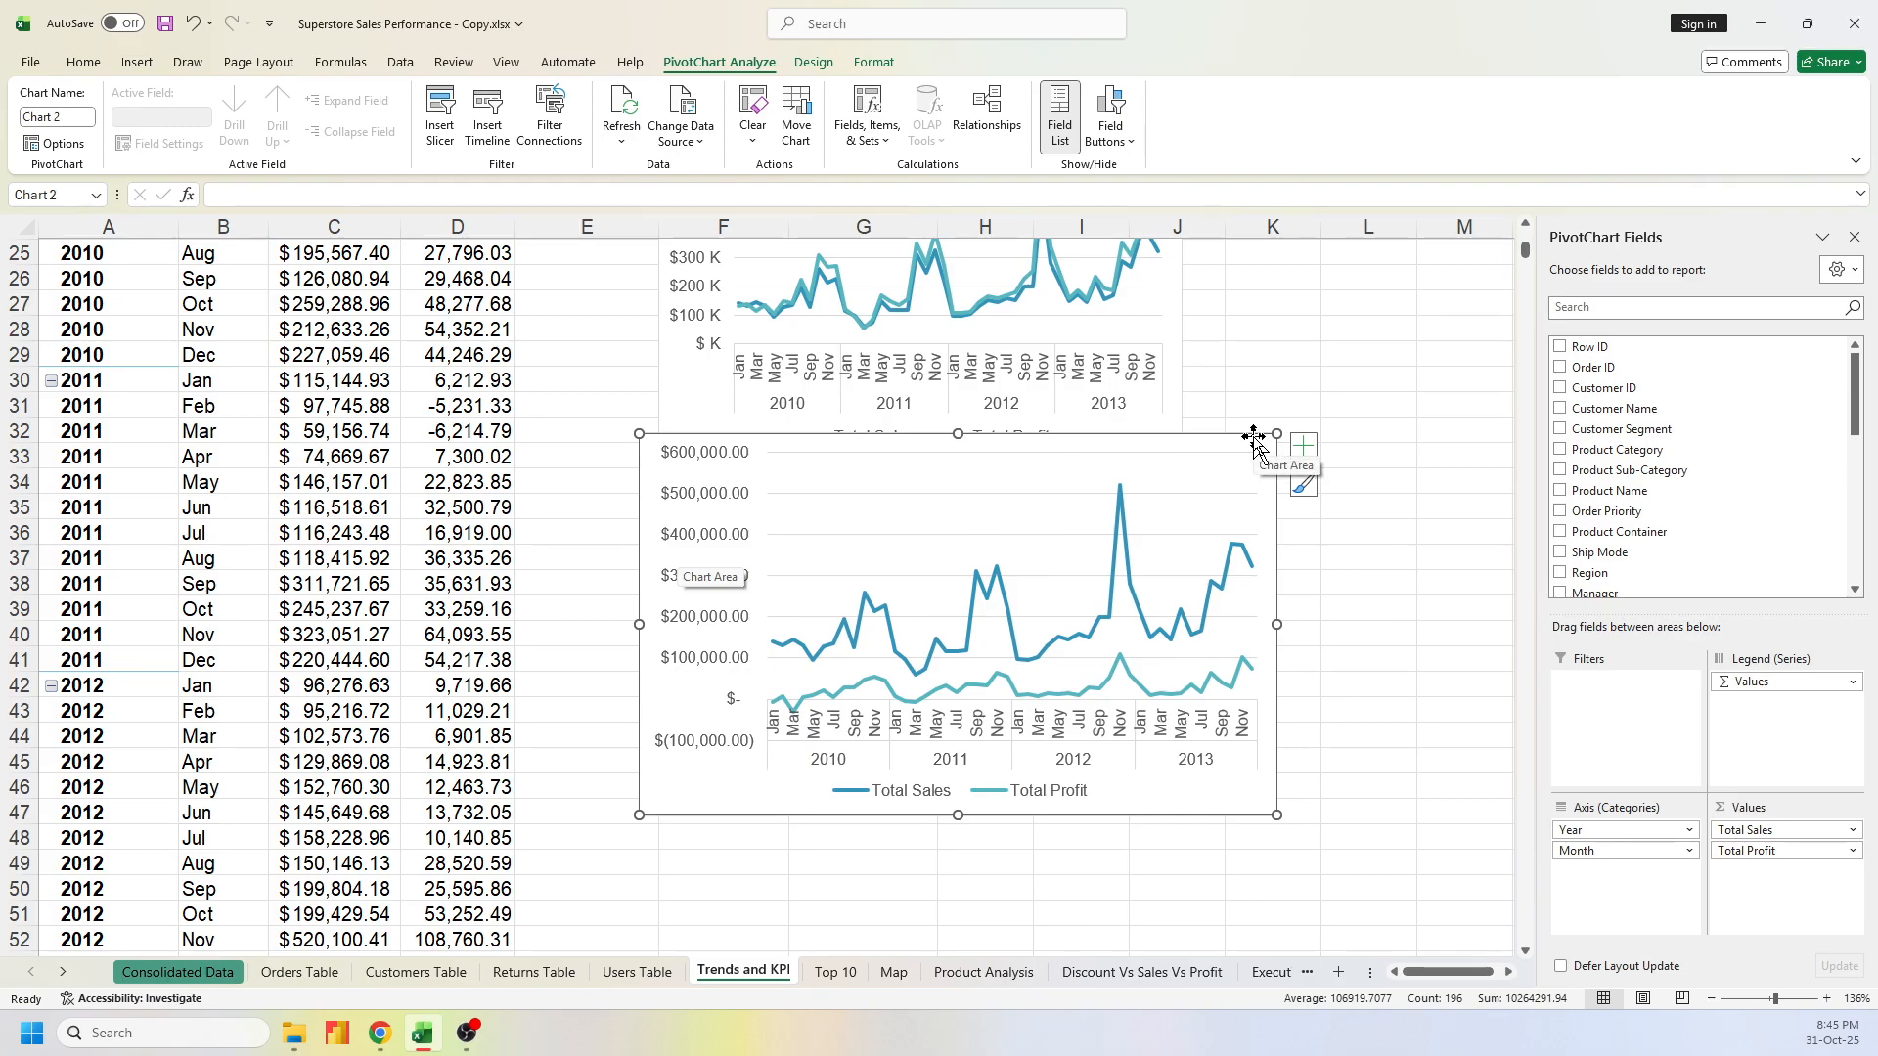
left_click(1303, 446)
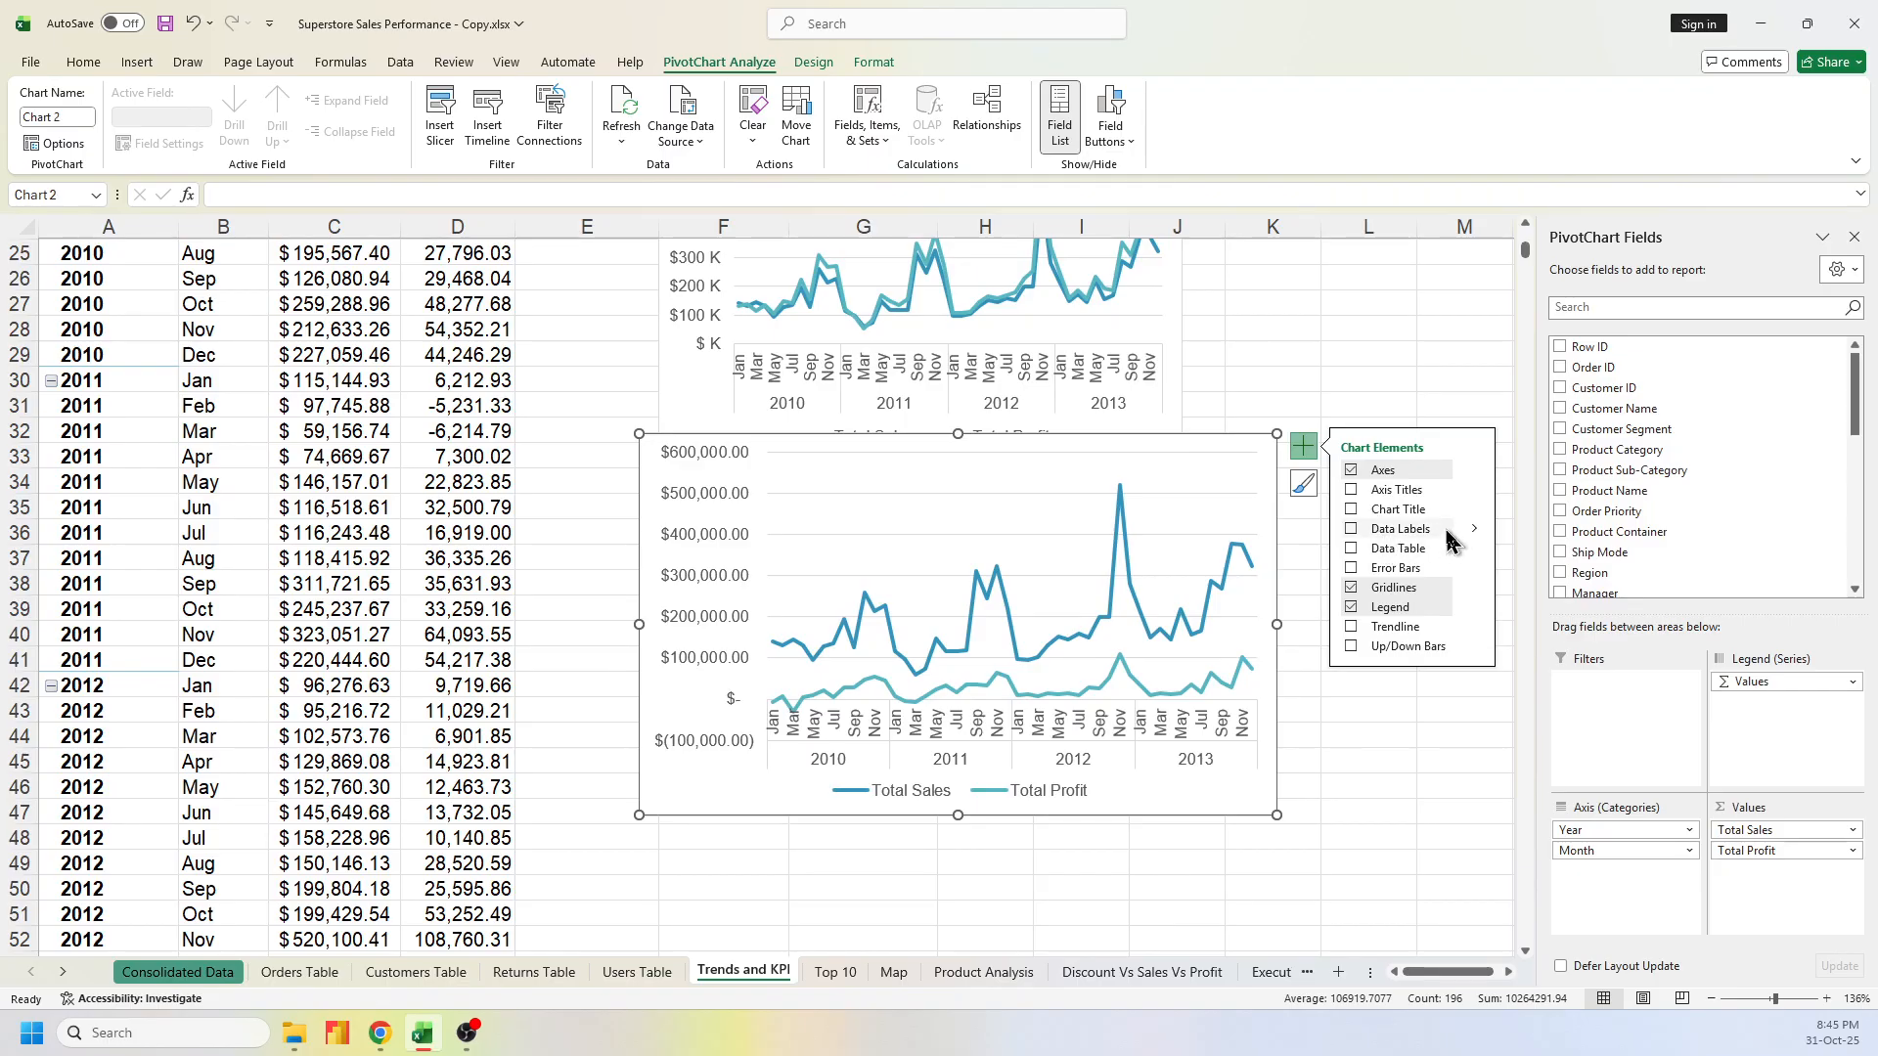
left_click(1476, 534)
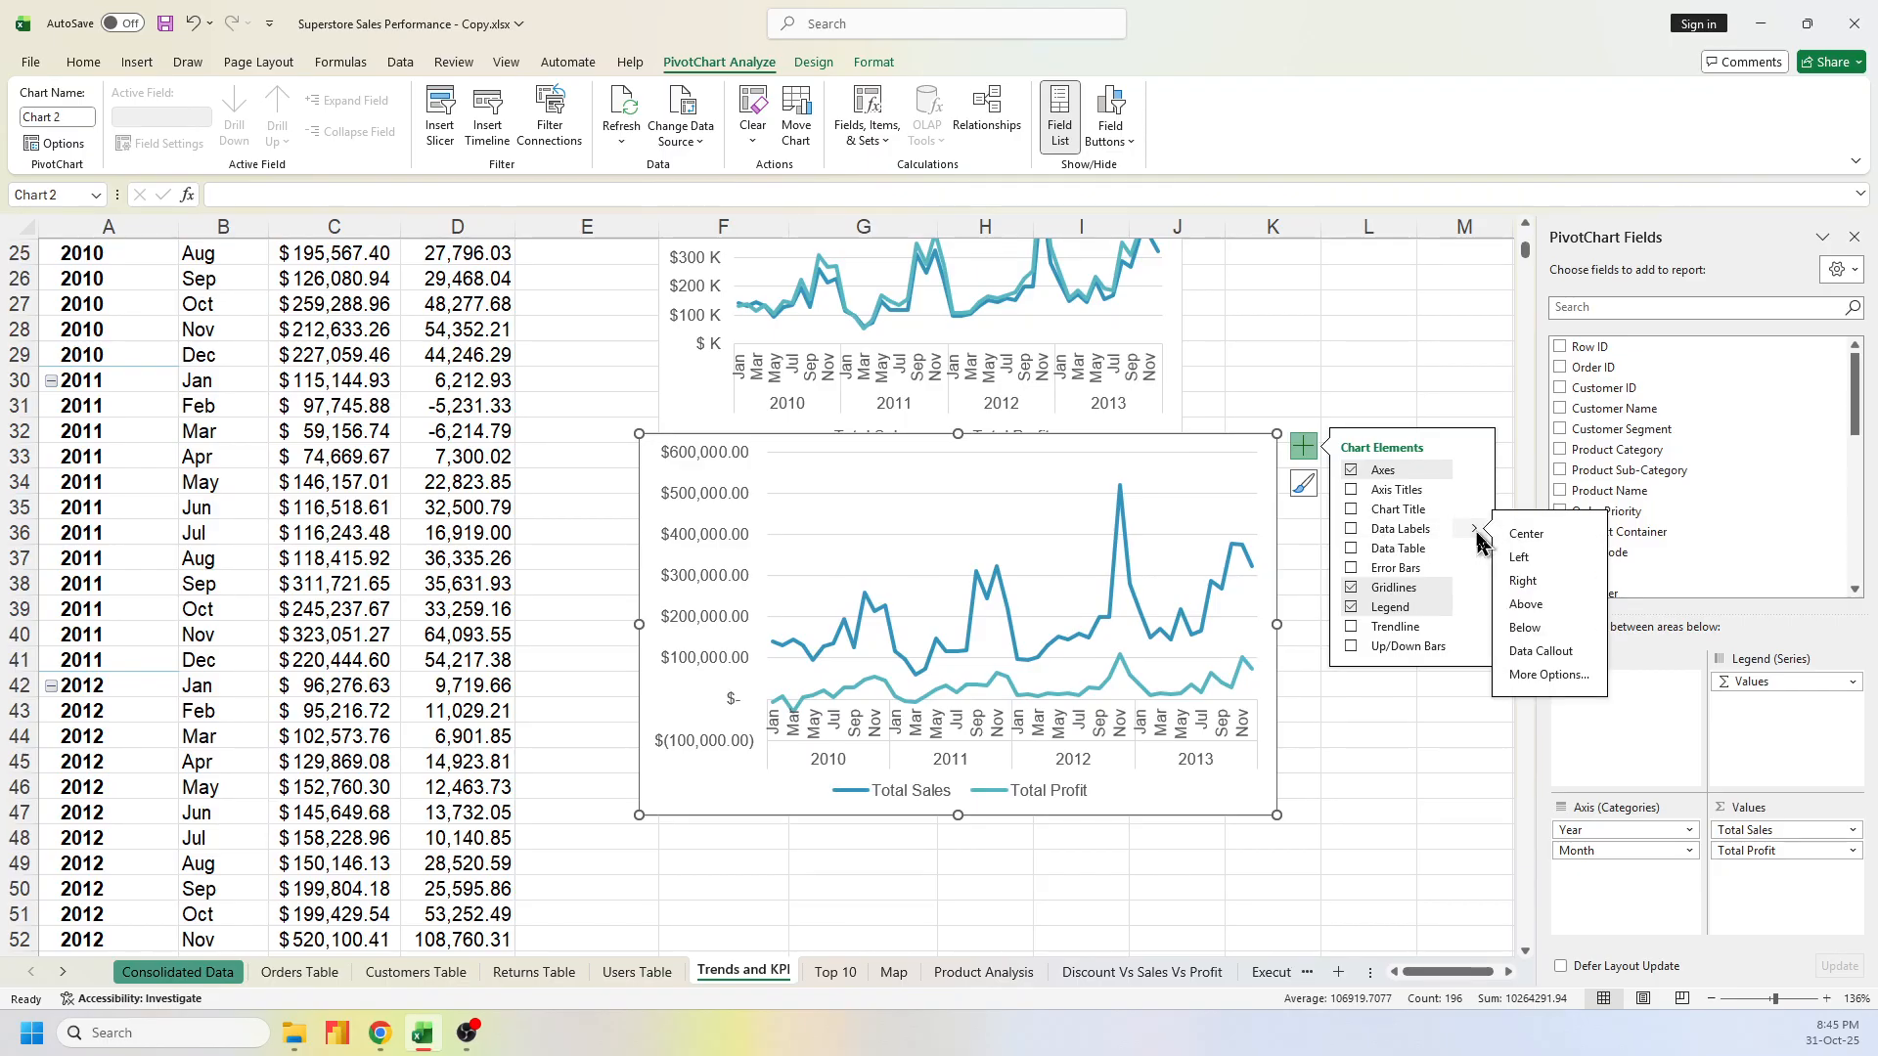
left_click(1541, 674)
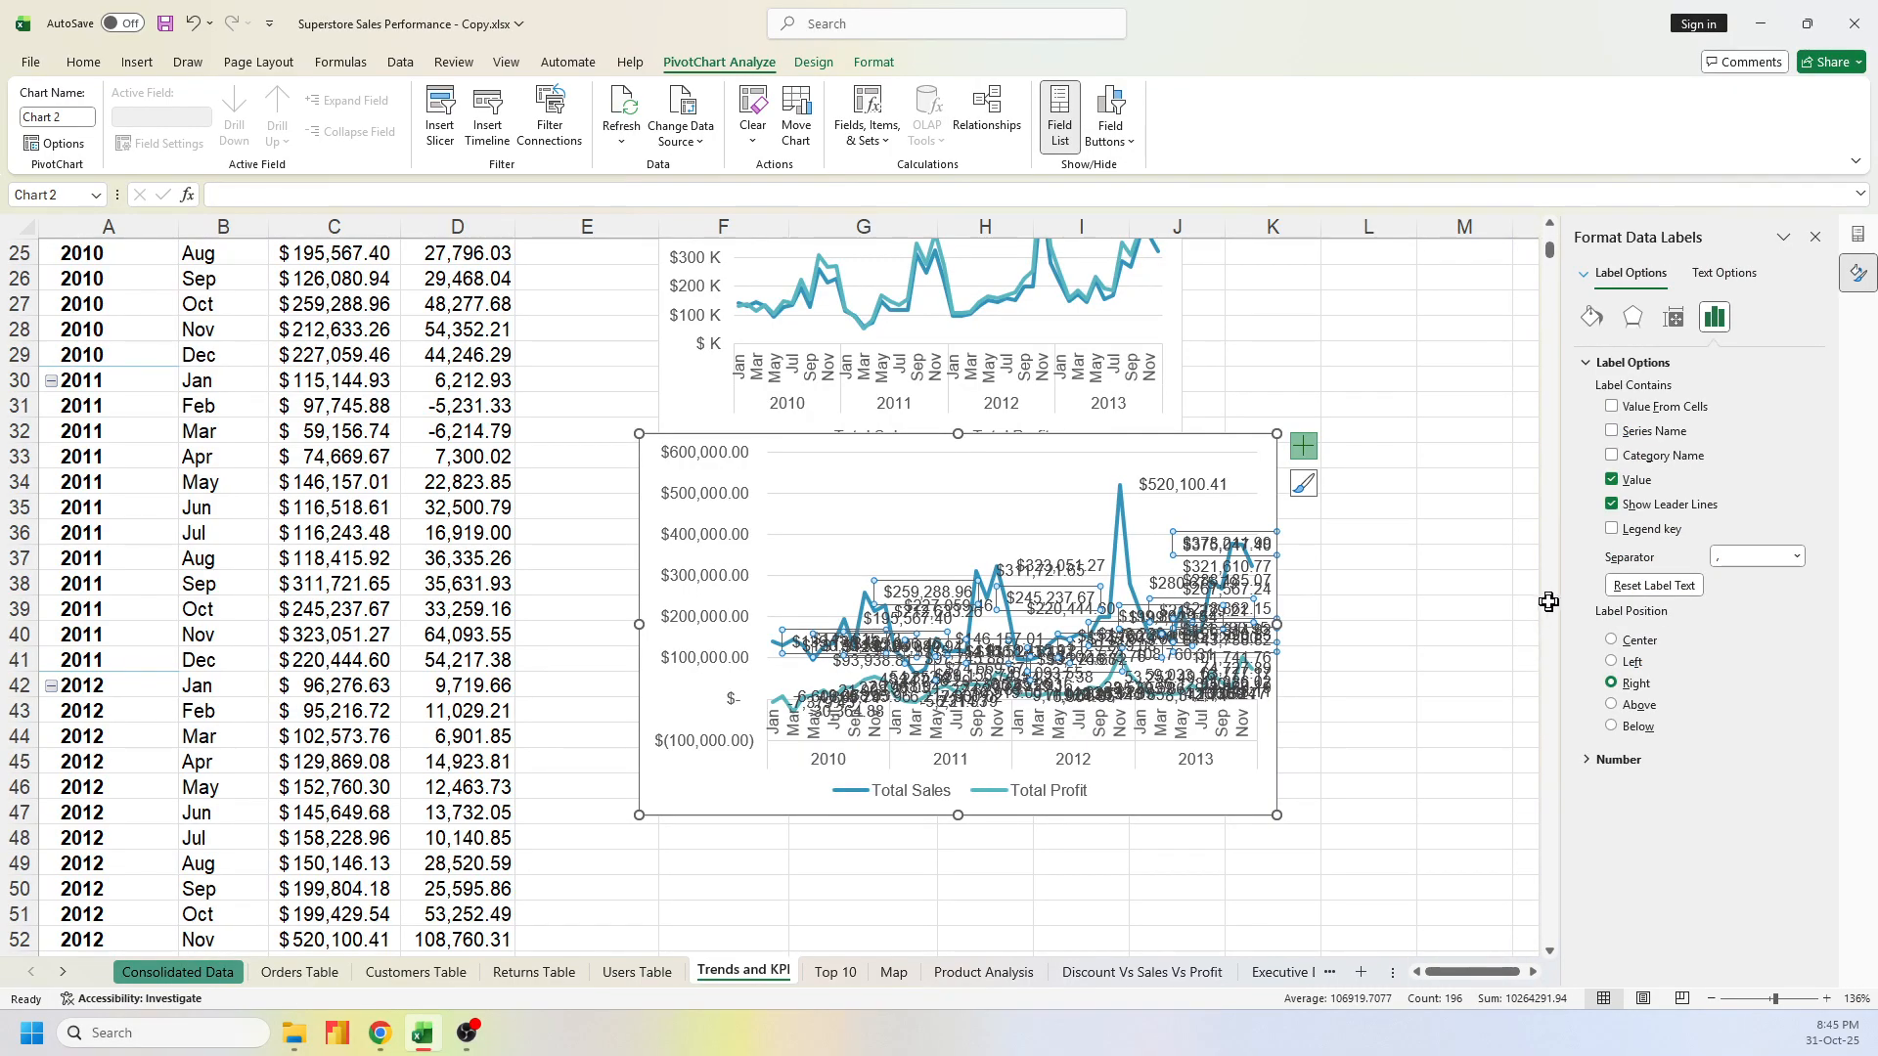
left_click(1612, 480)
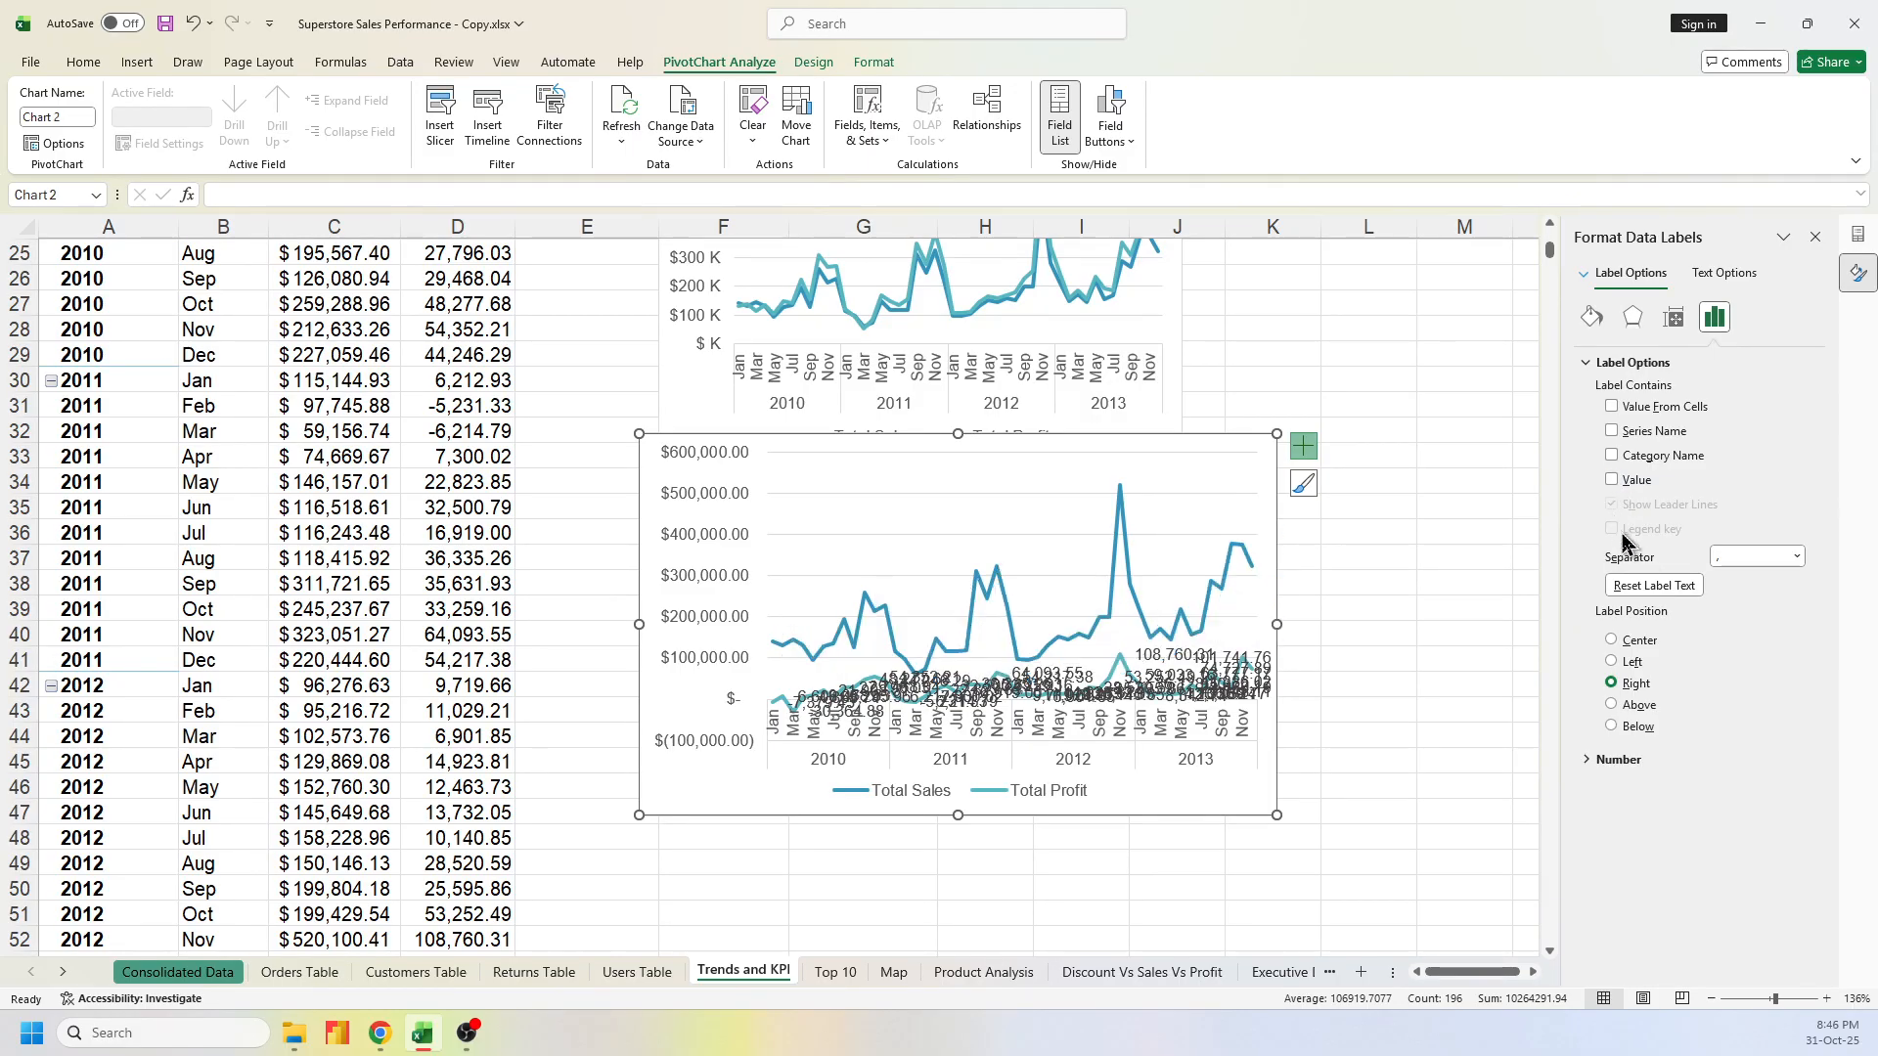
left_click(1659, 592)
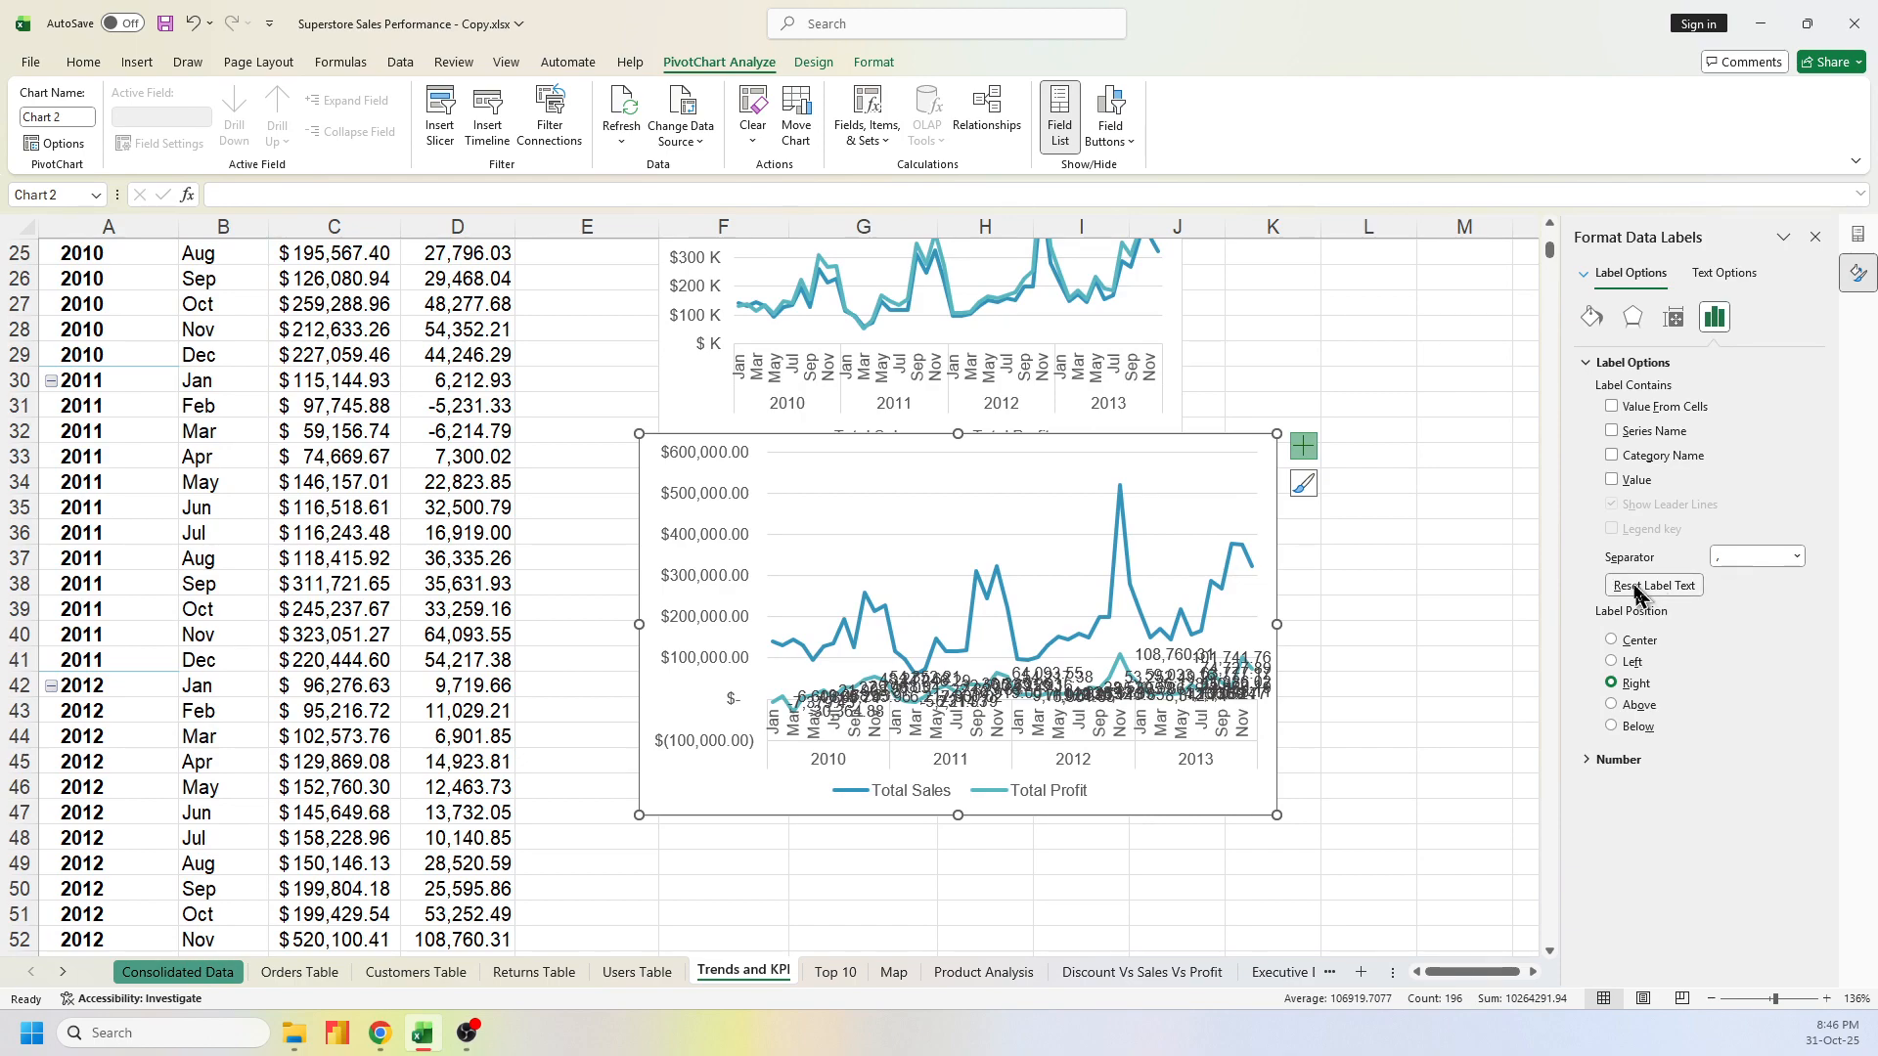
left_click(1195, 668)
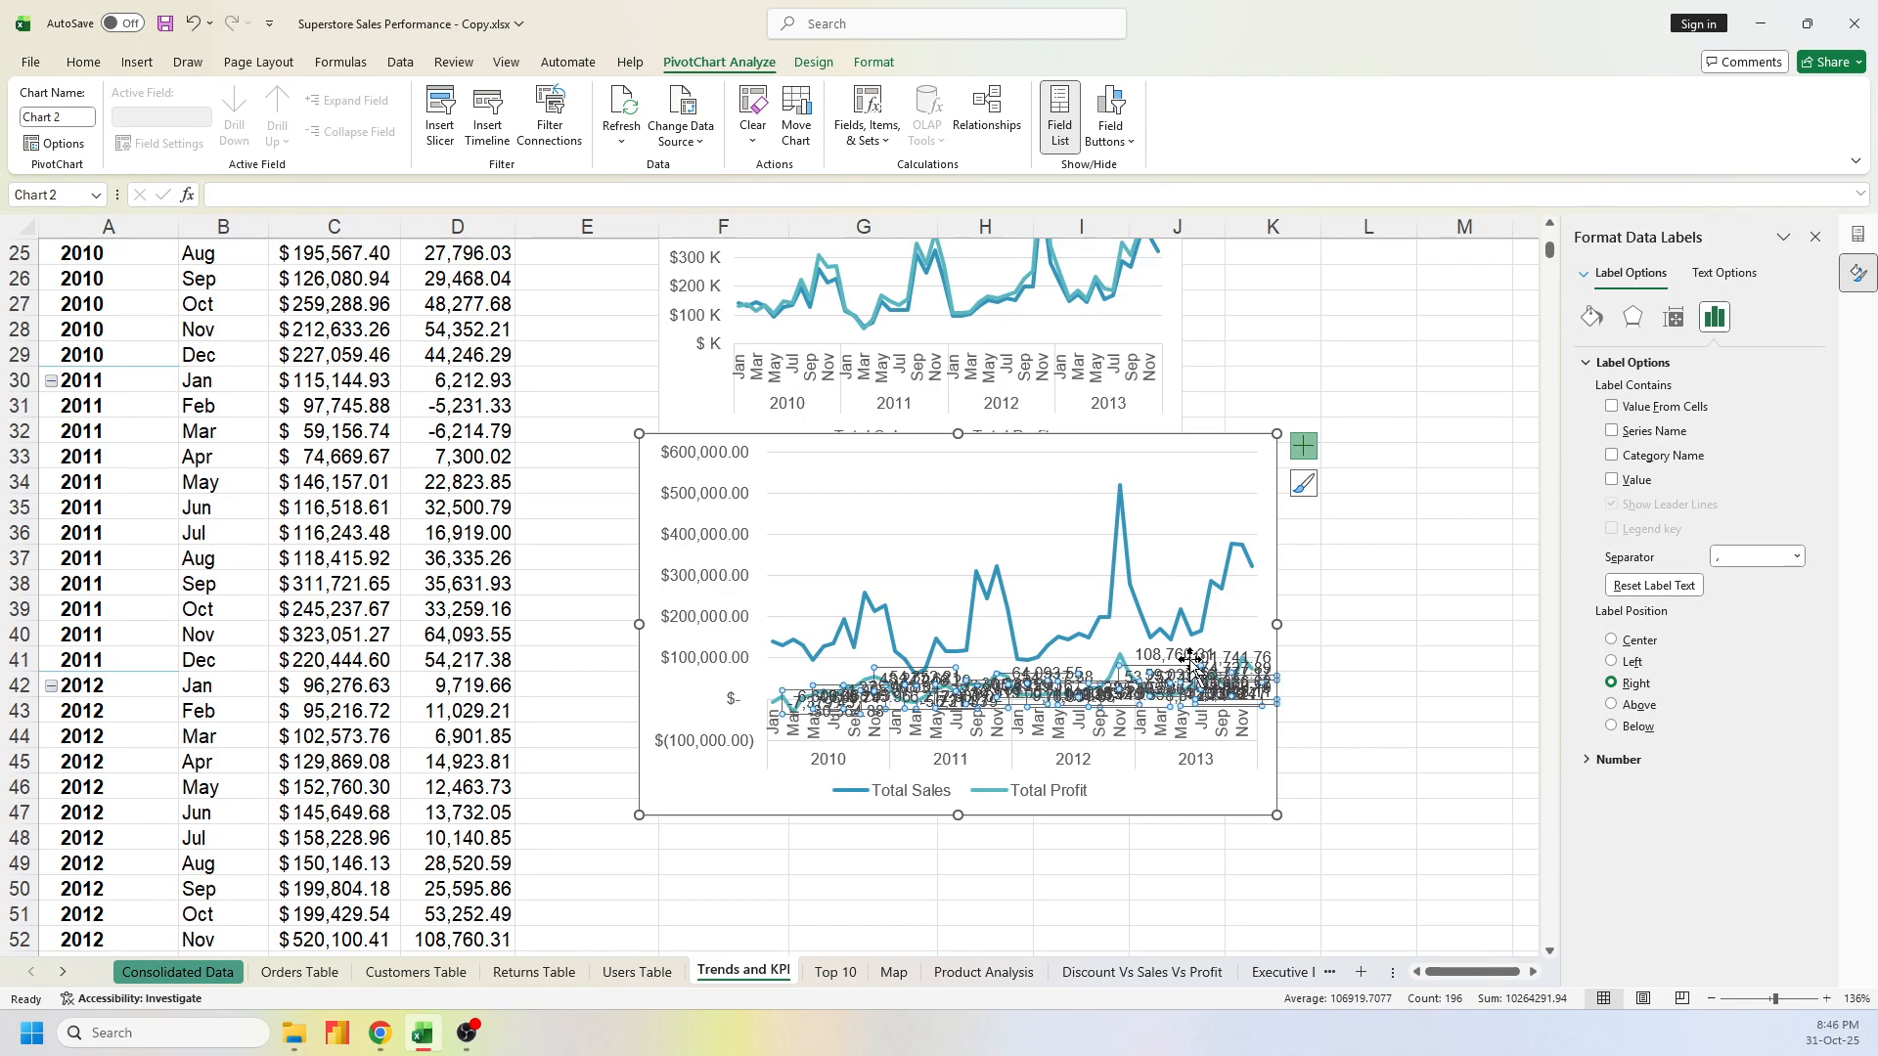
key("Delete")
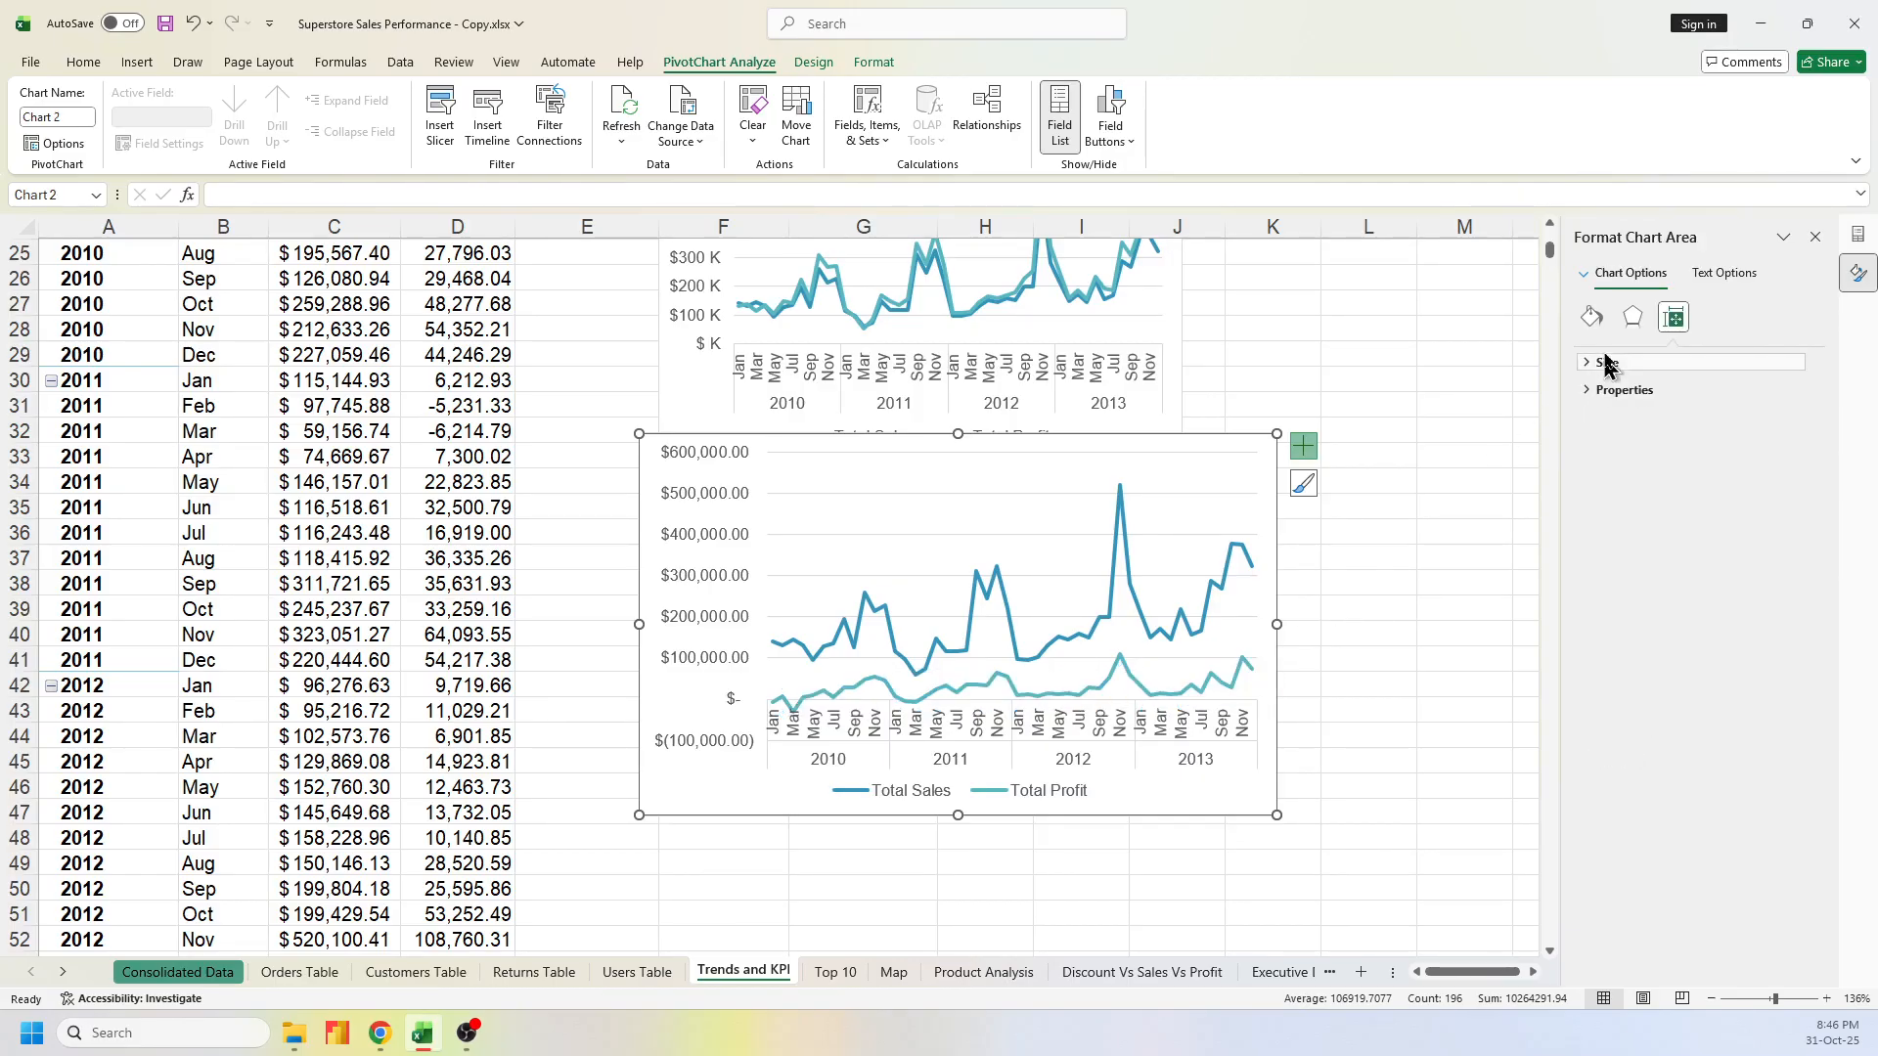
Plot the Total Profit series of the new line chart on the secondary axis
left_click(1643, 322)
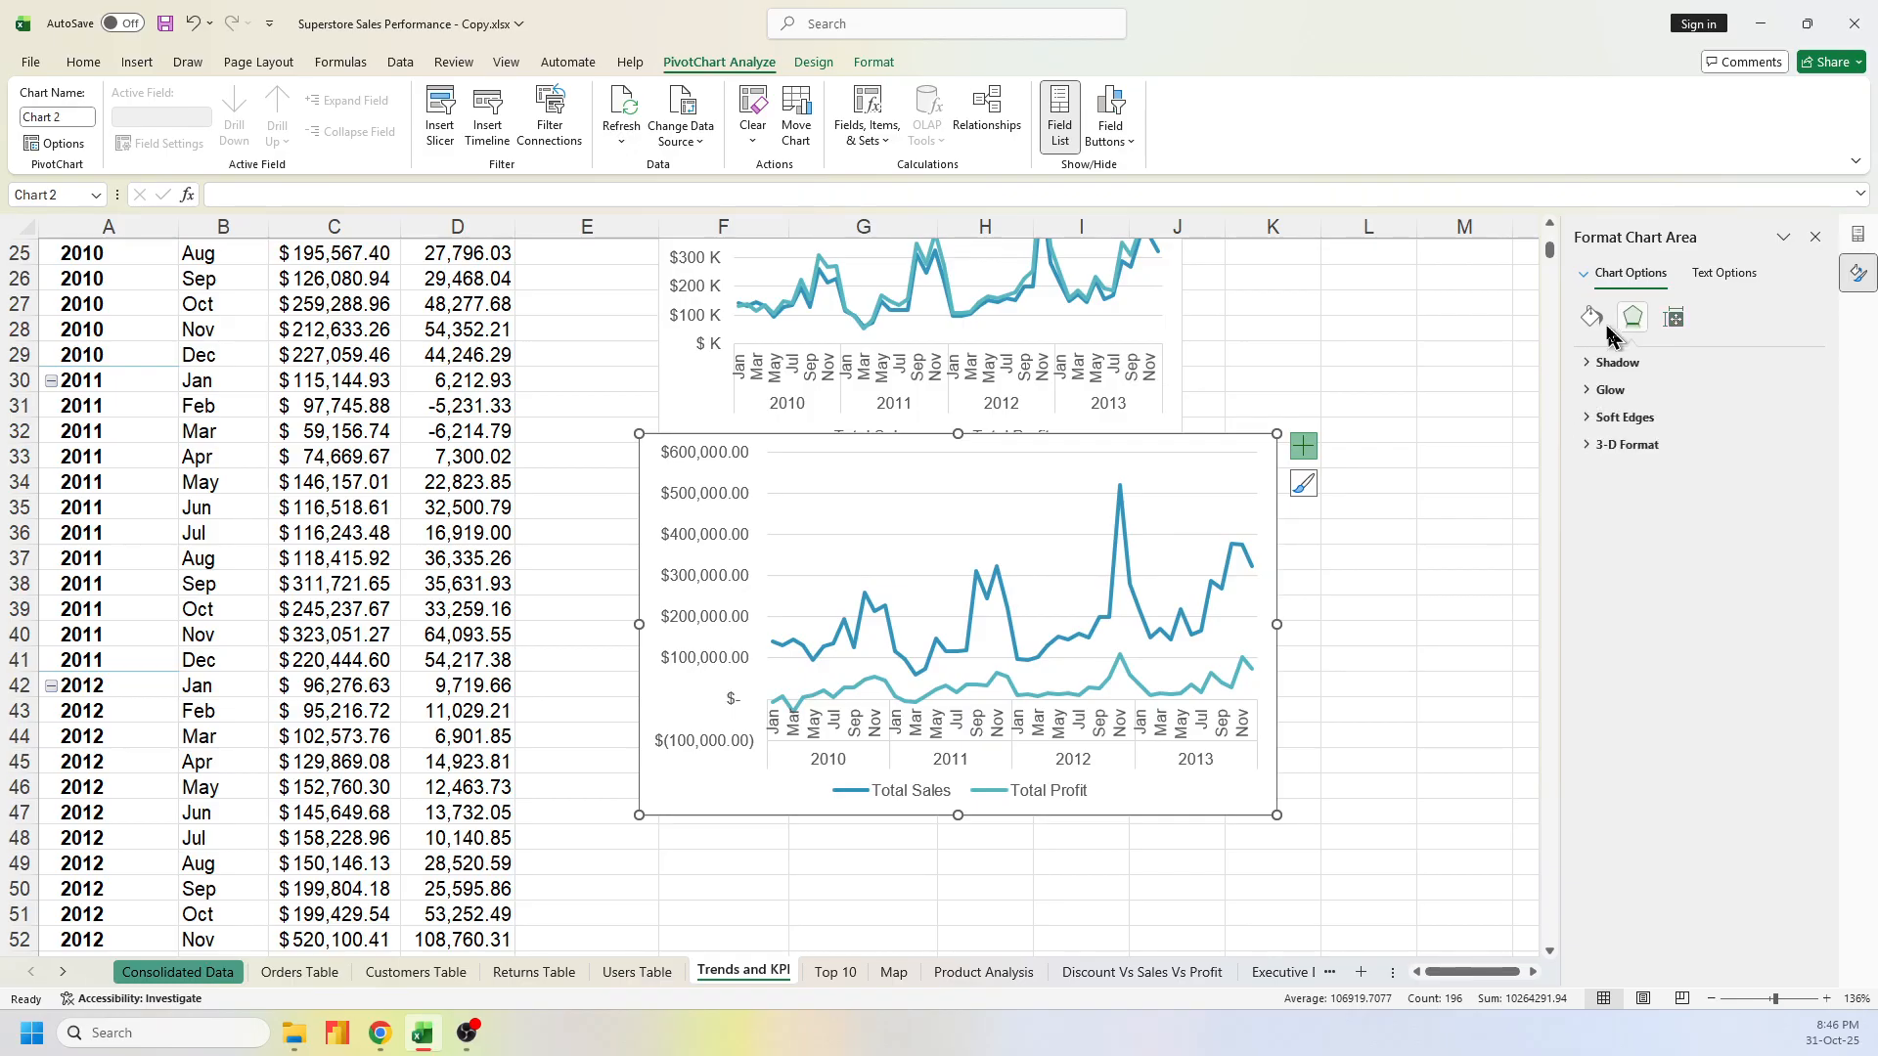
left_click(1587, 323)
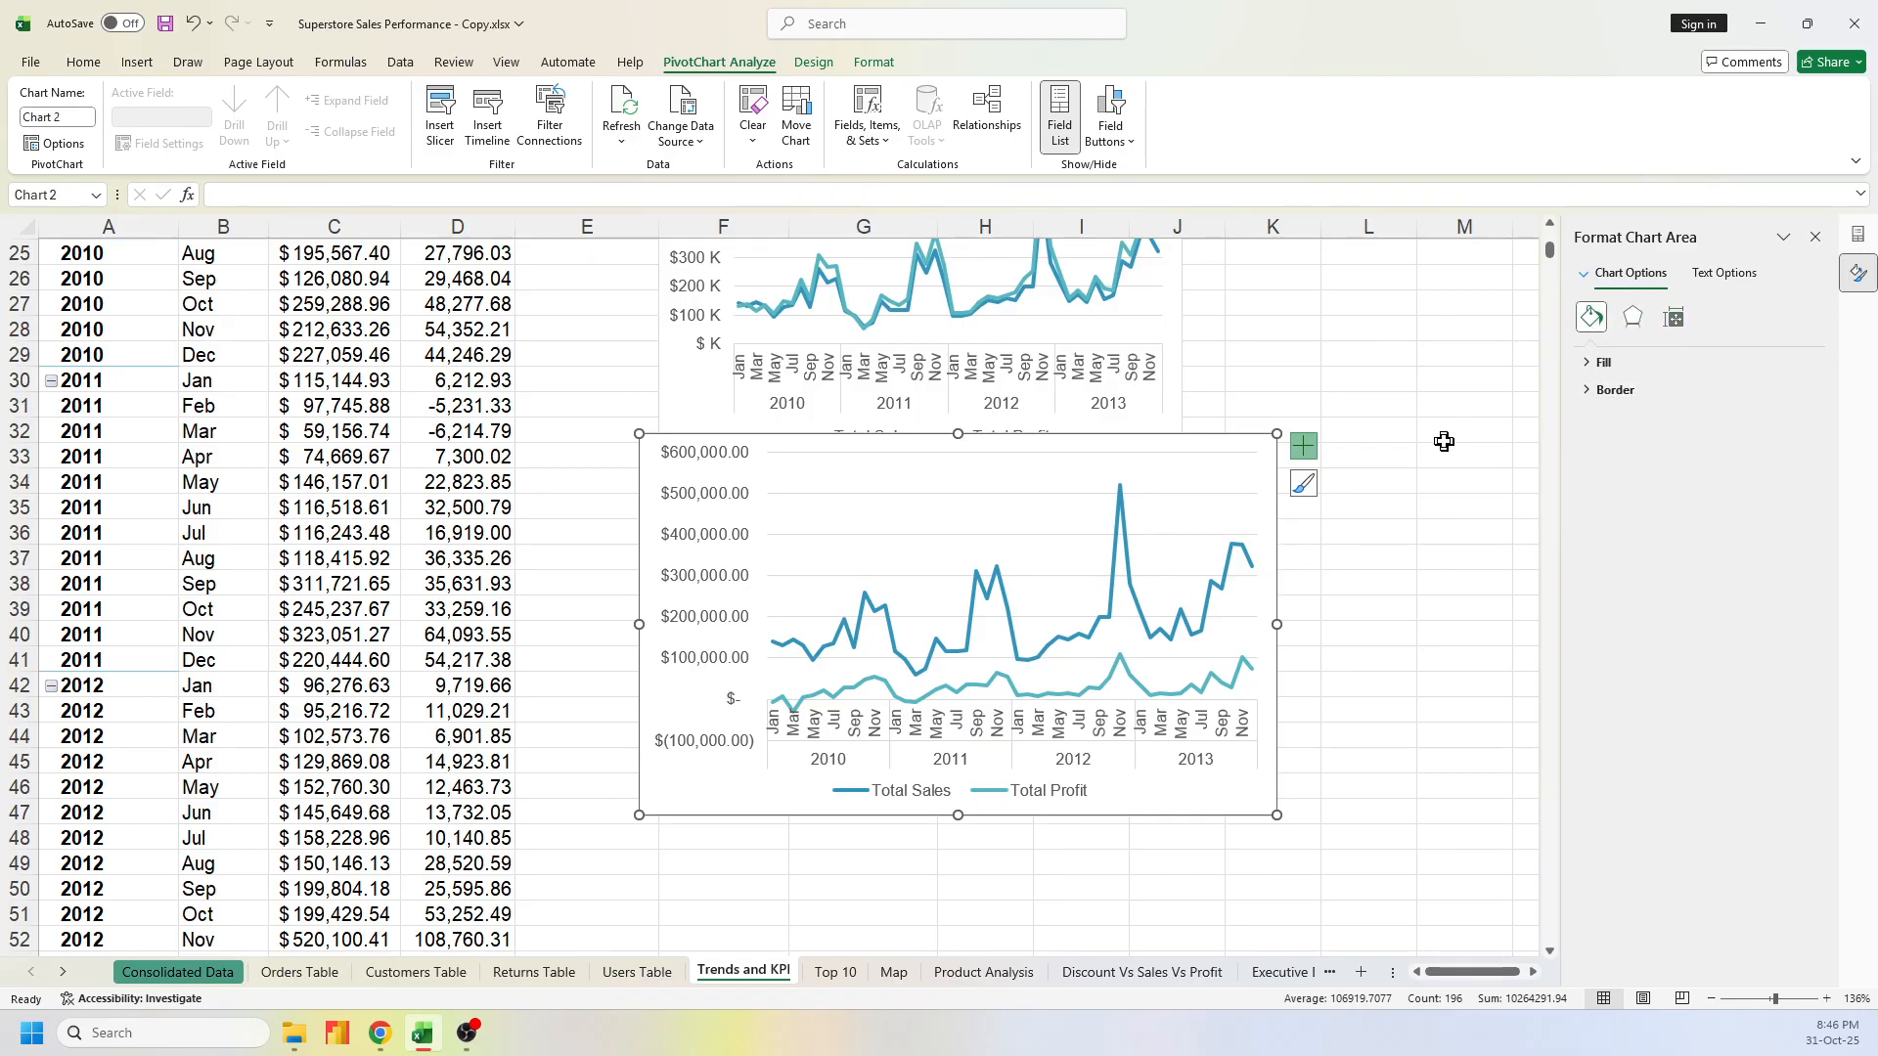
left_click(1219, 692)
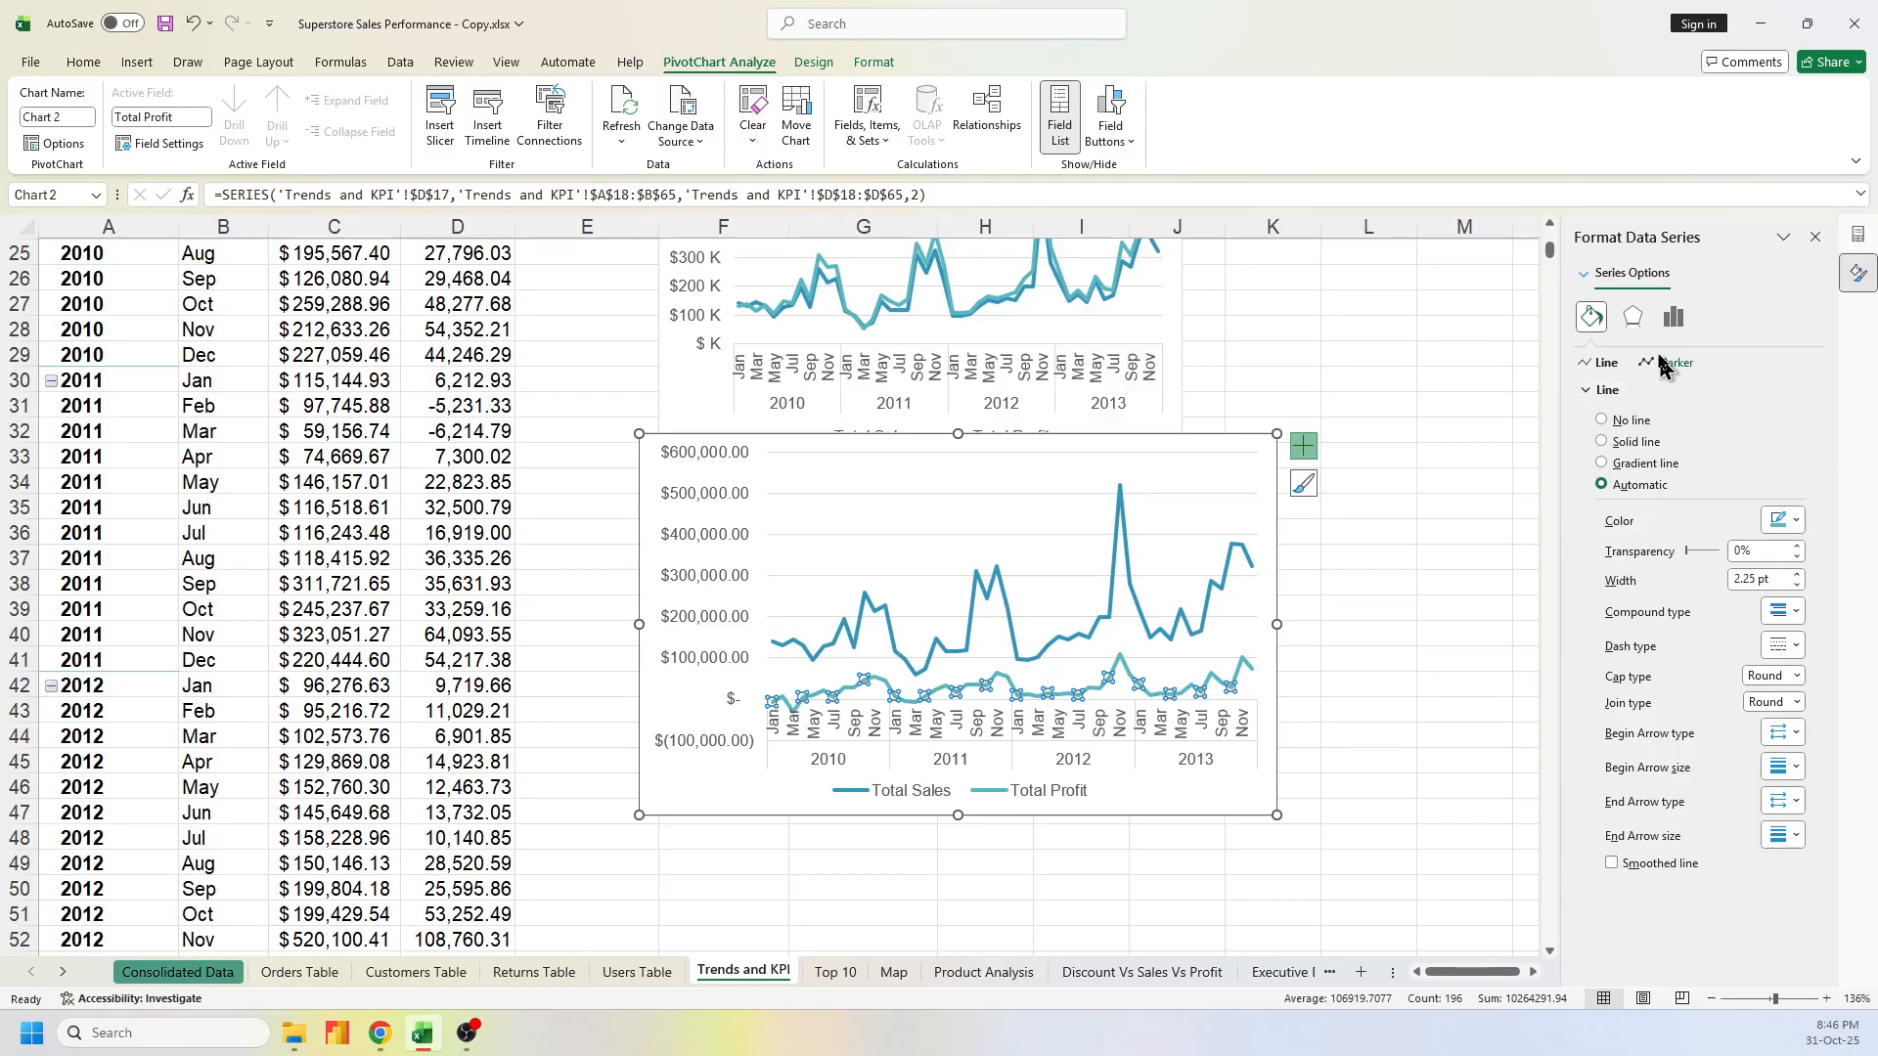
left_click(1632, 317)
left_click(1673, 318)
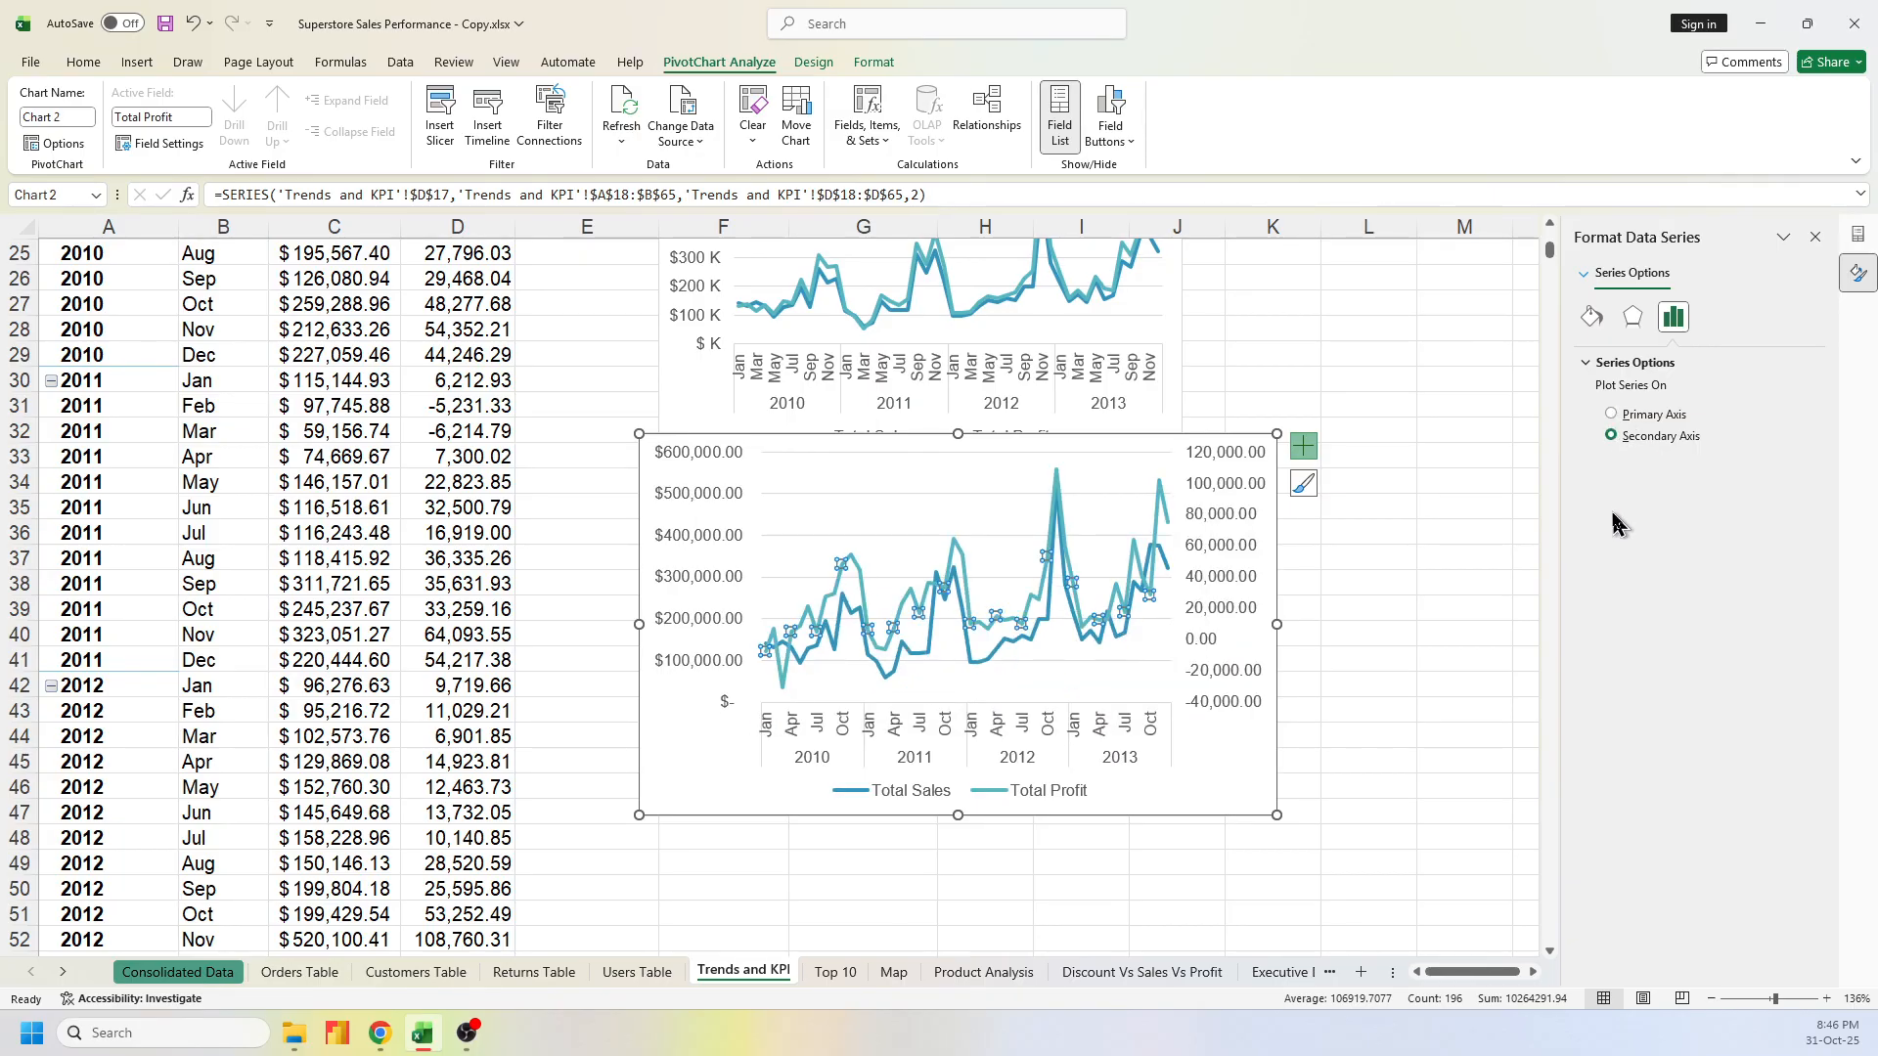
left_click(1365, 547)
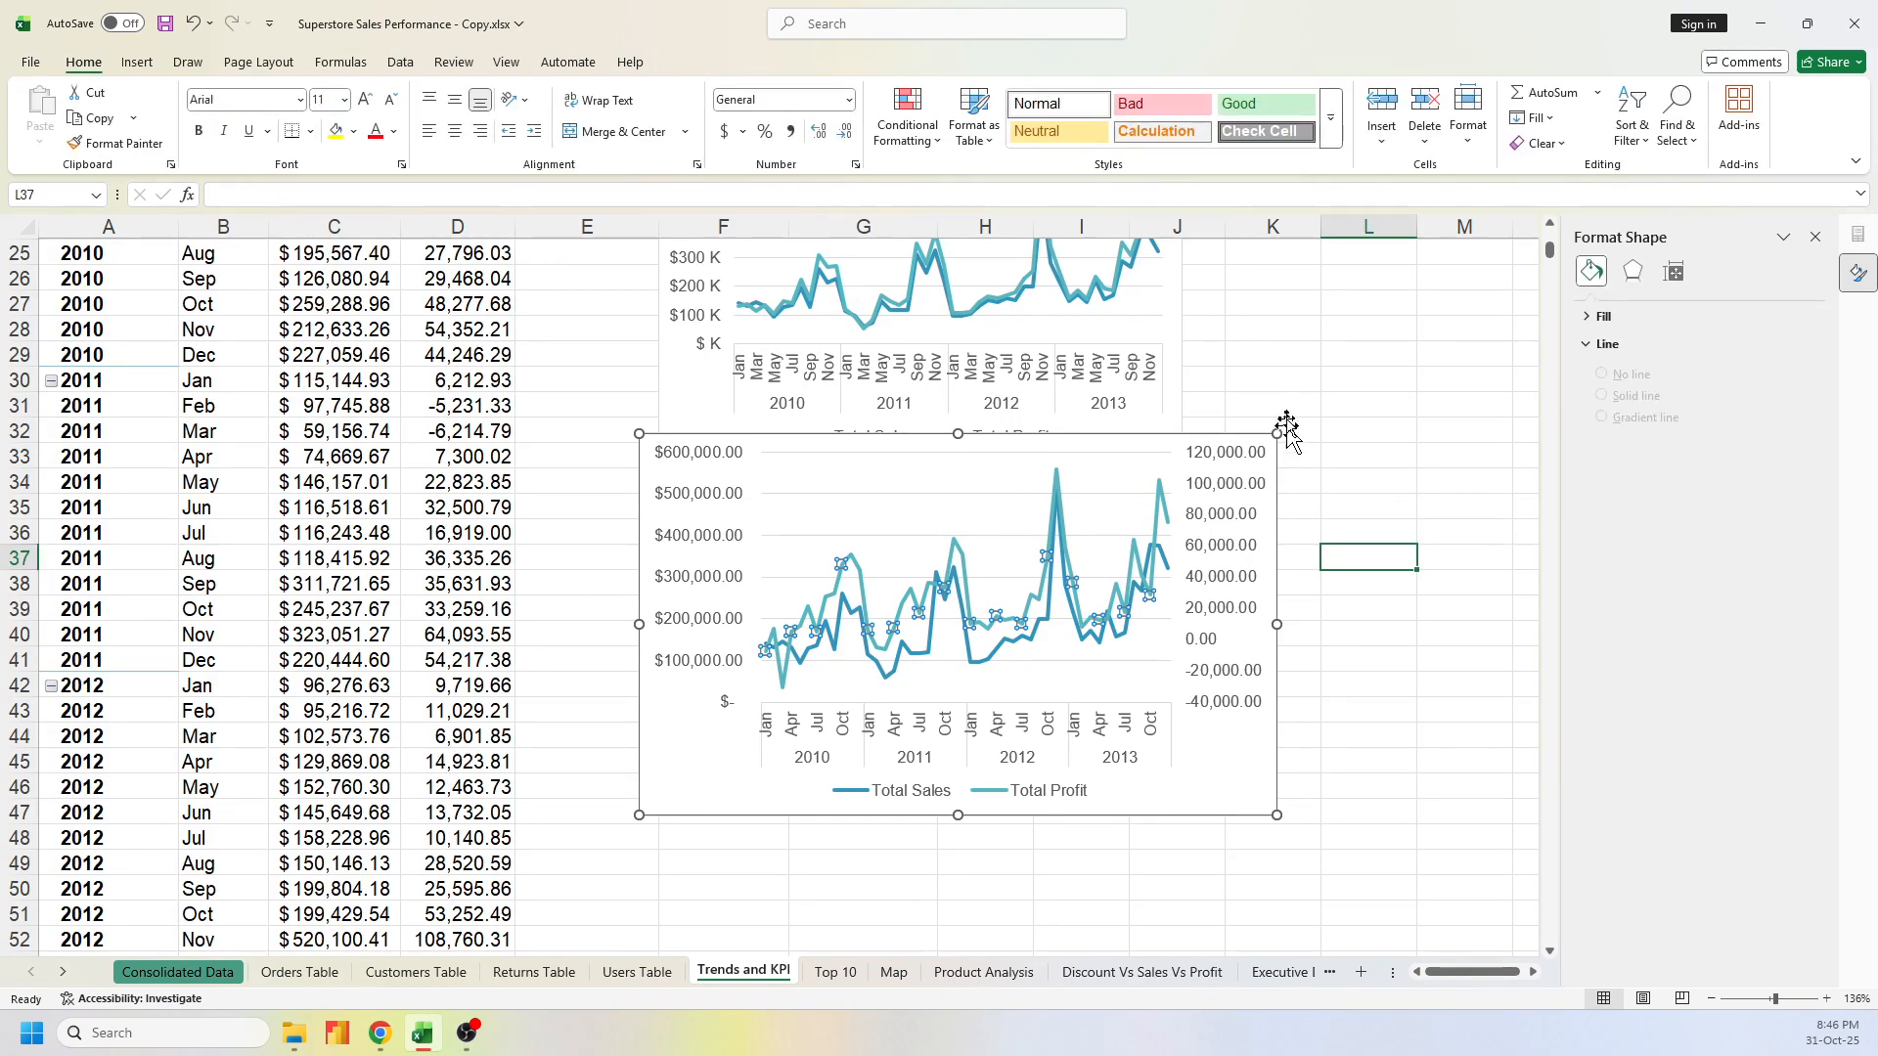
left_click(1289, 381)
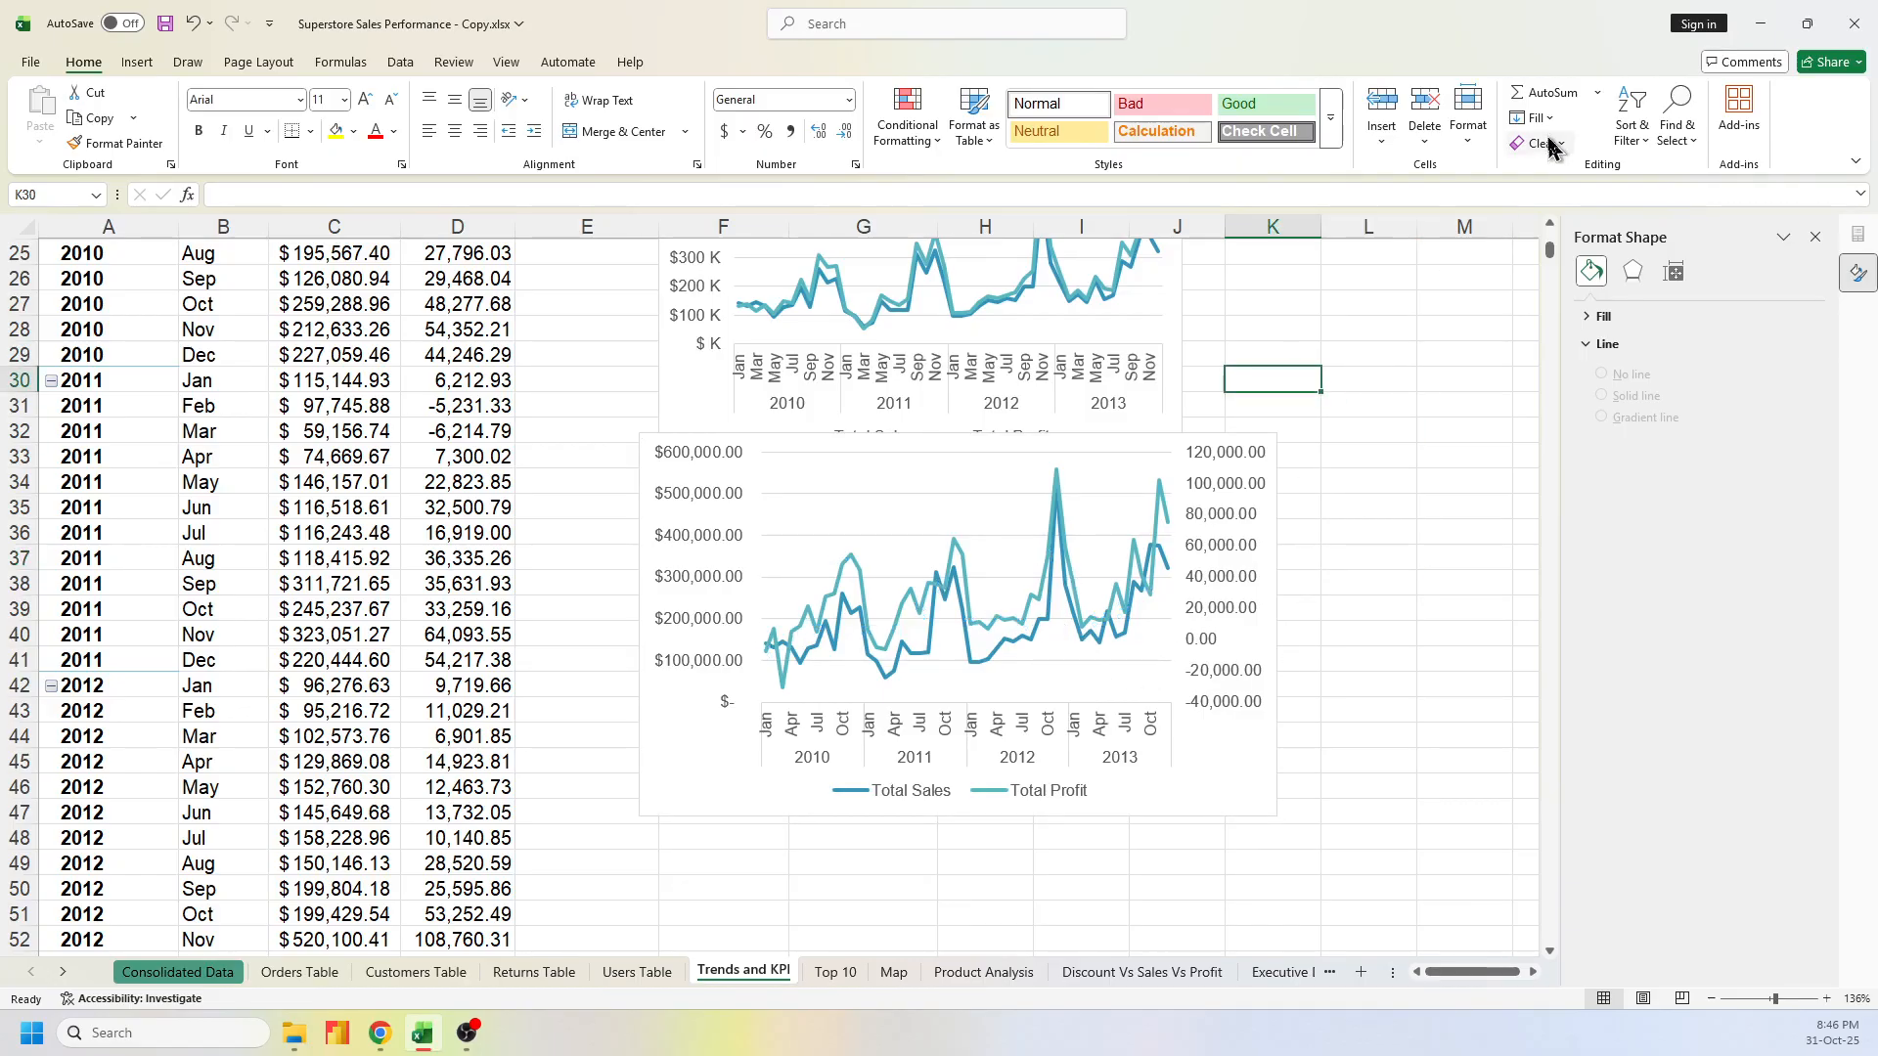
left_click(1406, 681)
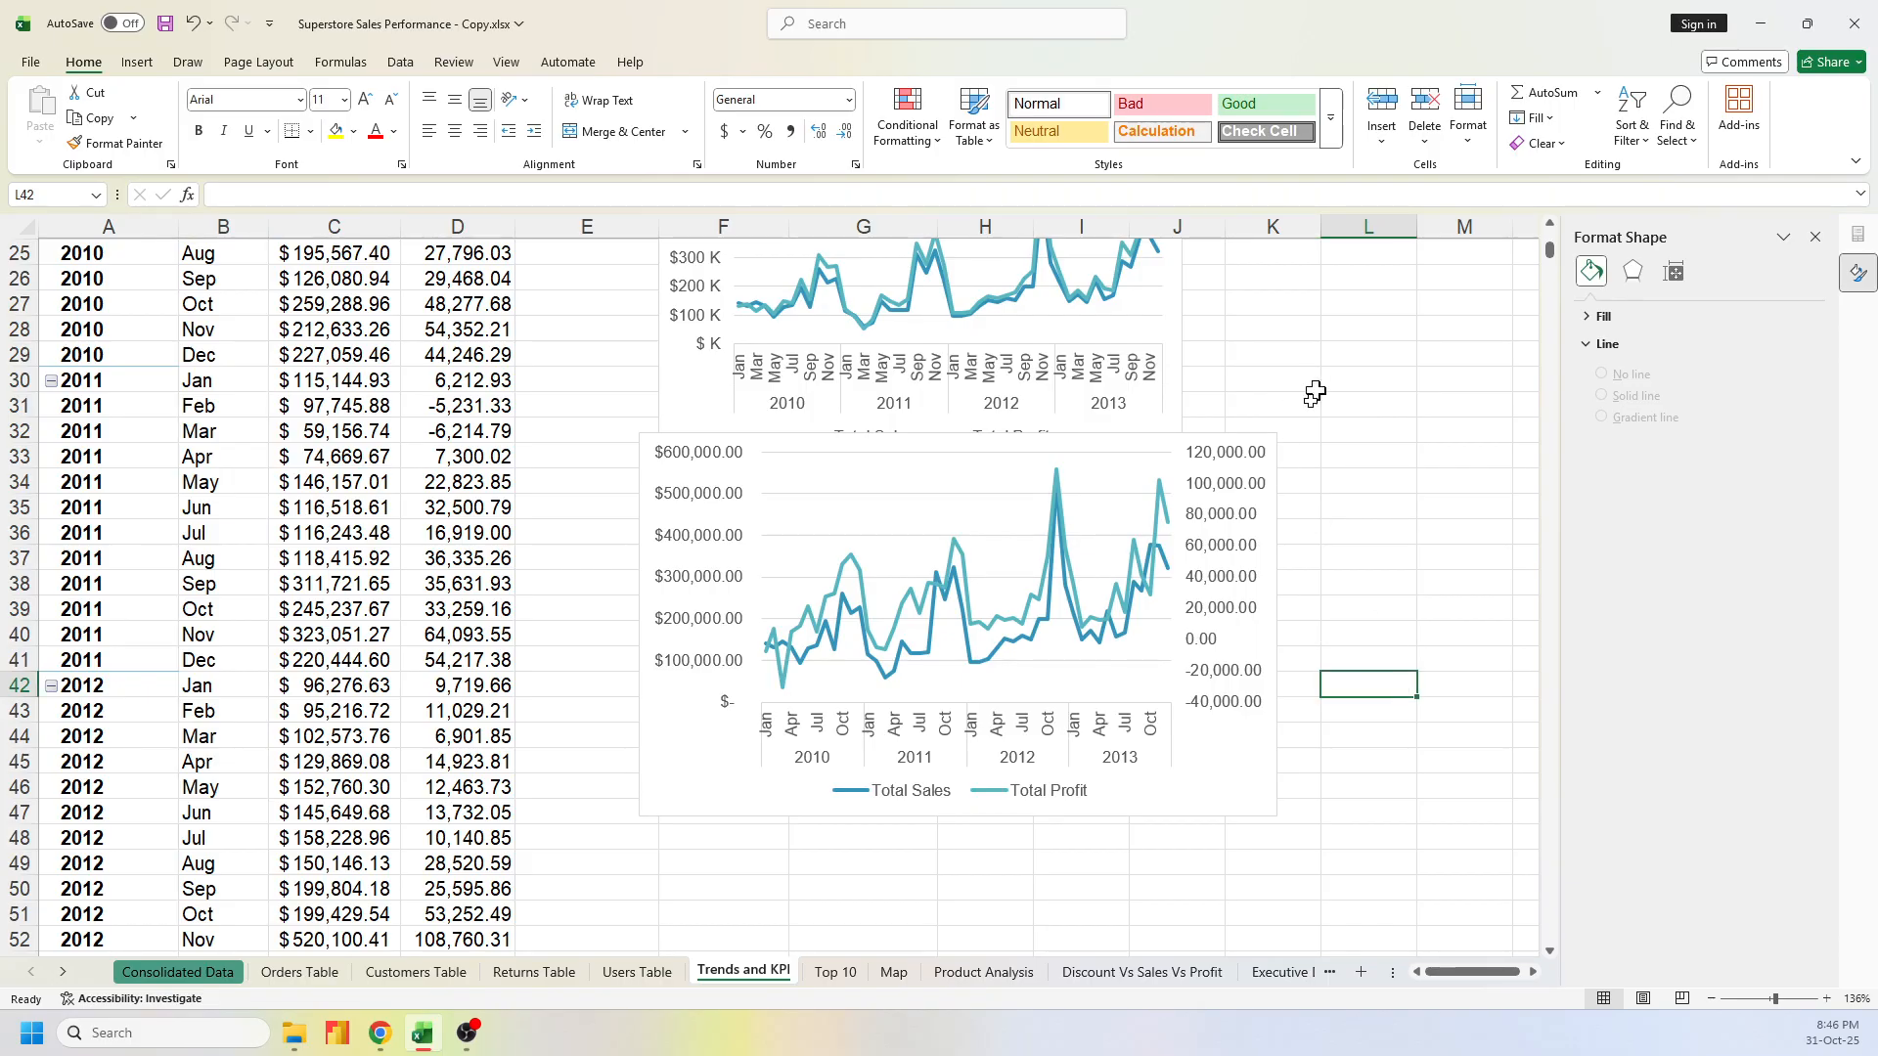
left_click(1267, 443)
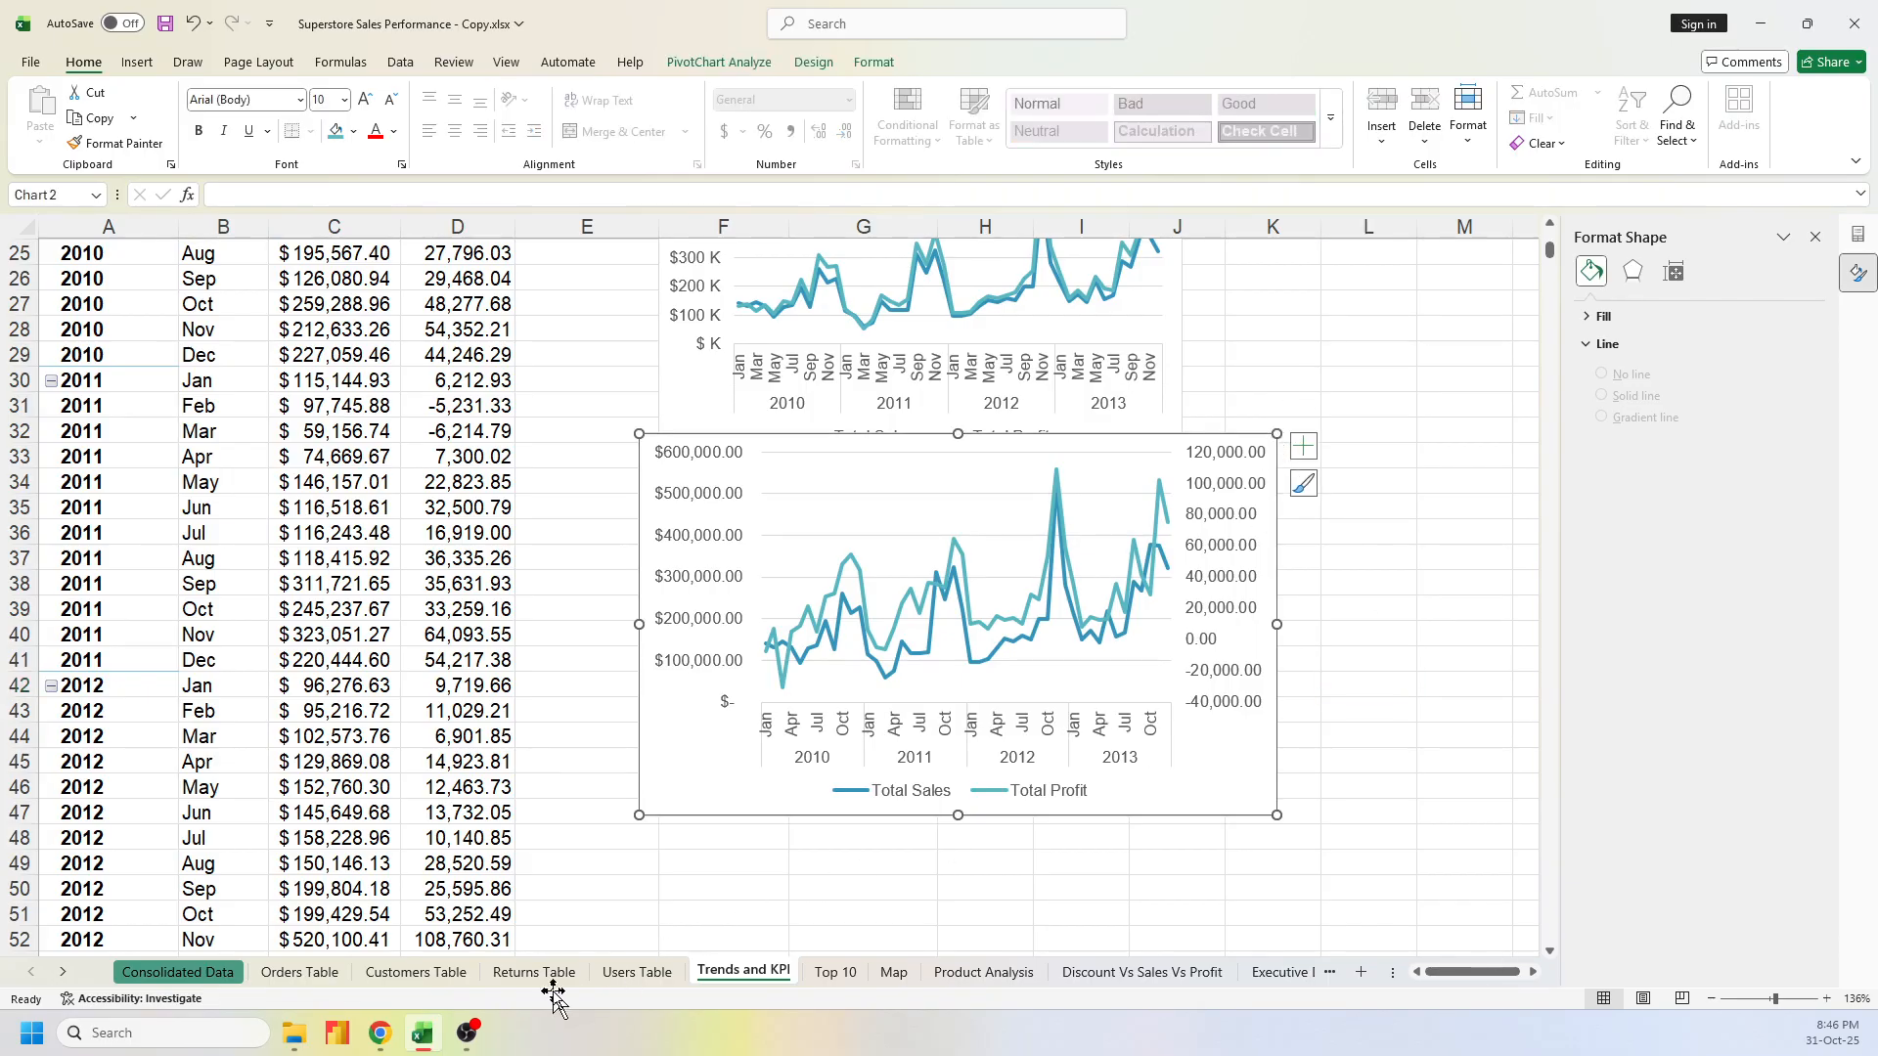
Switch to the Top 10 sheet and view the Product Name filter options of the Top 10 Products table
left_click(831, 973)
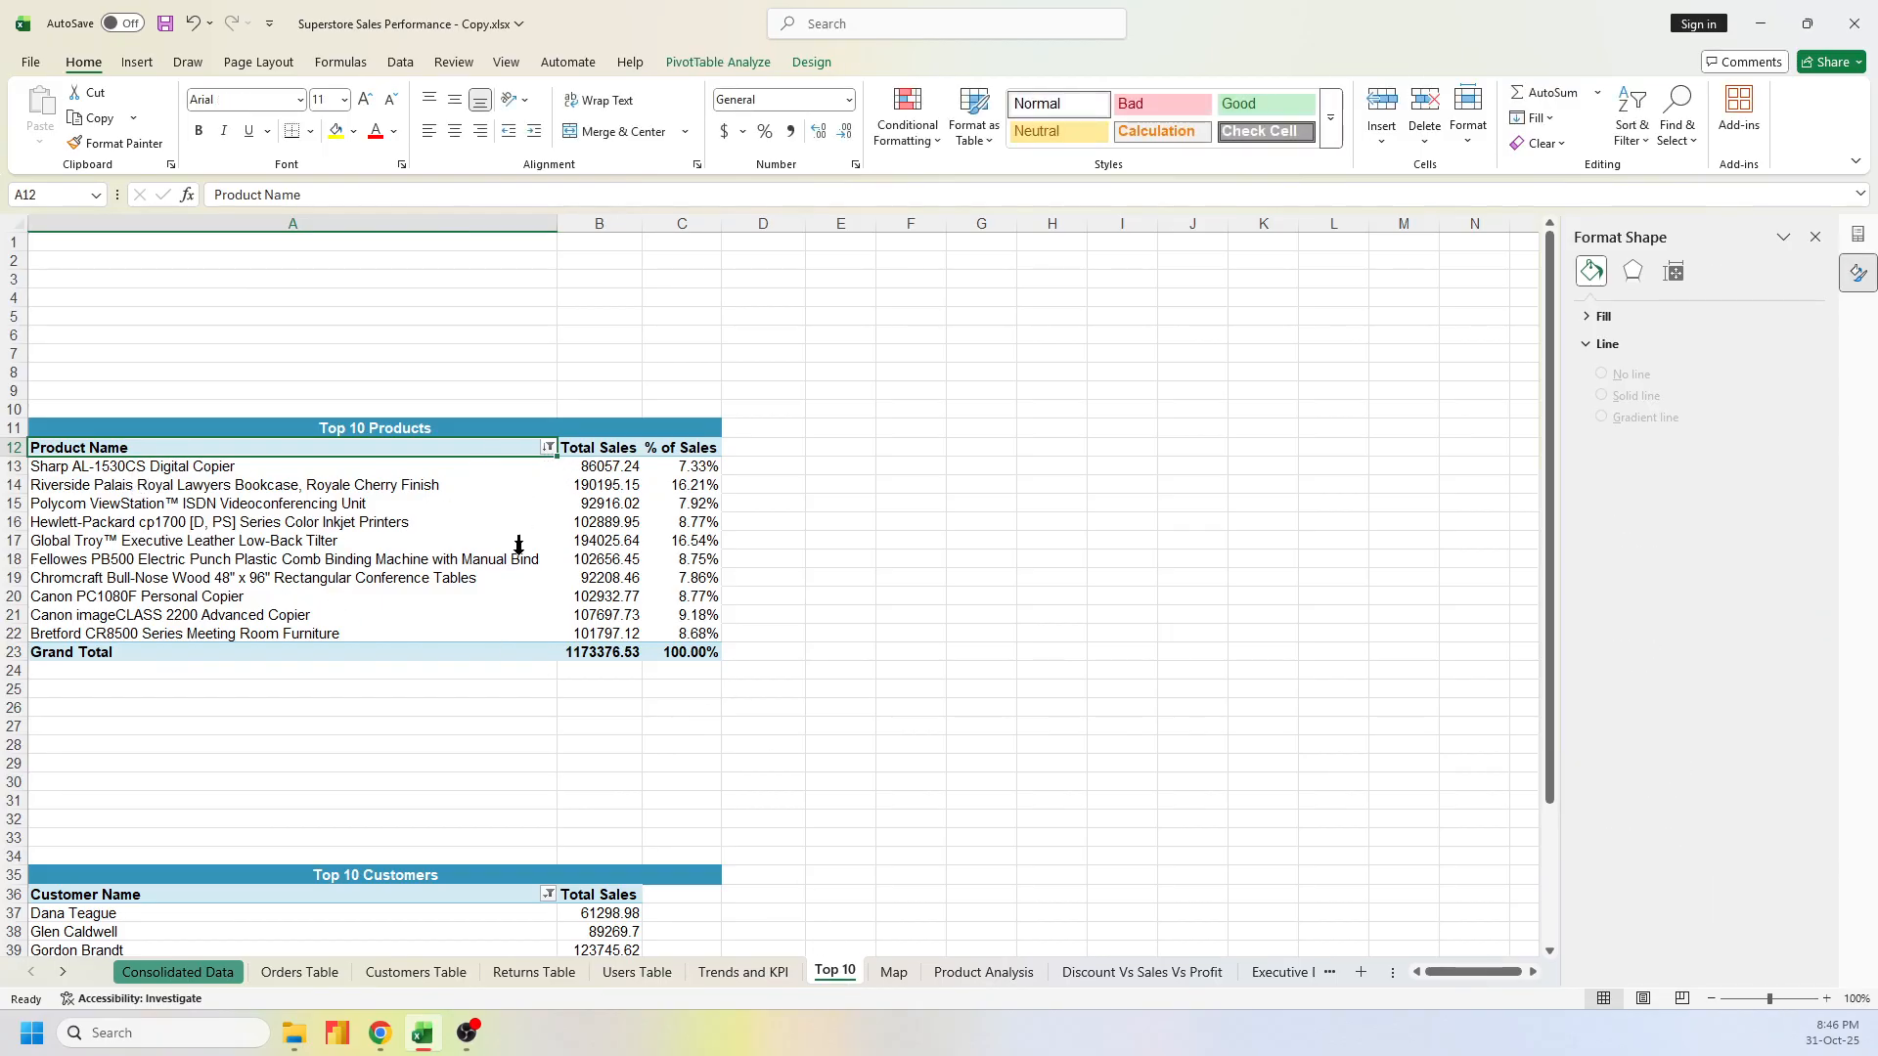
left_click(548, 447)
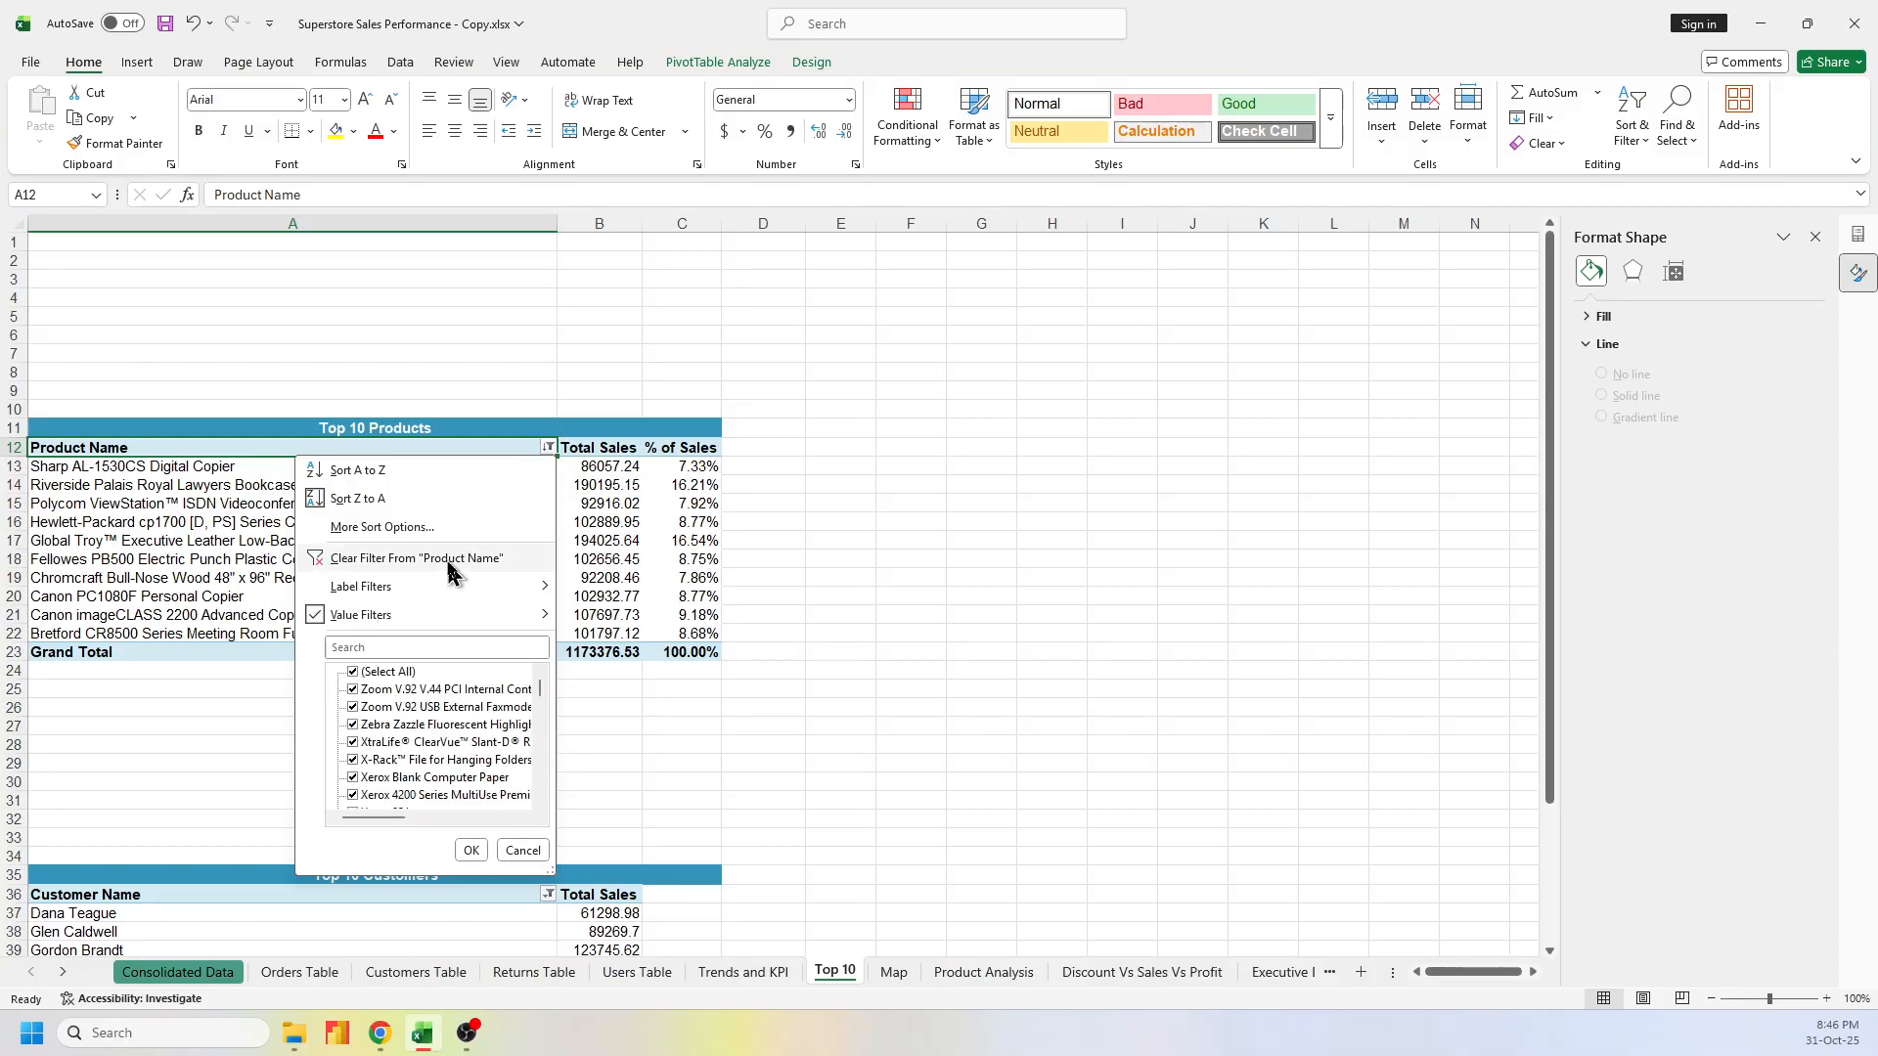
left_click(825, 691)
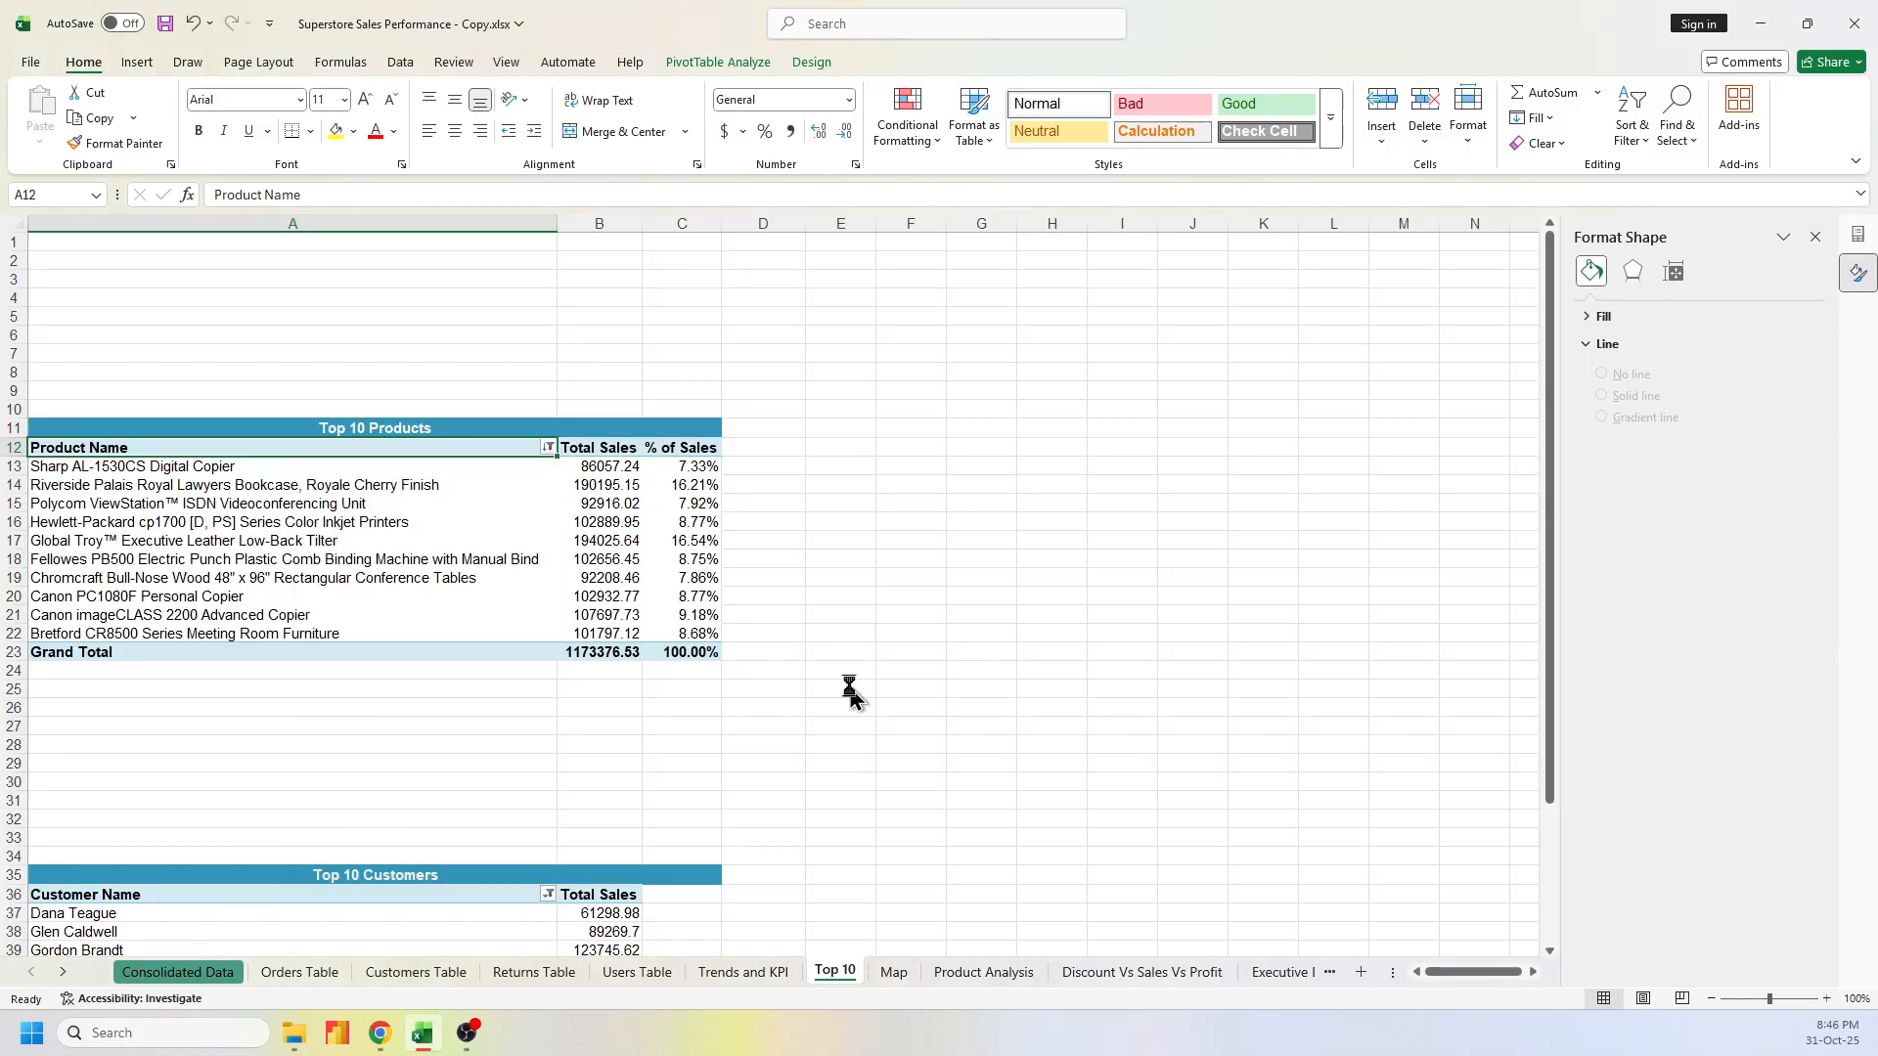
Clear the filter from Customer Name in the Top 10 Customers PivotTable
scroll(854, 709, "down", 6)
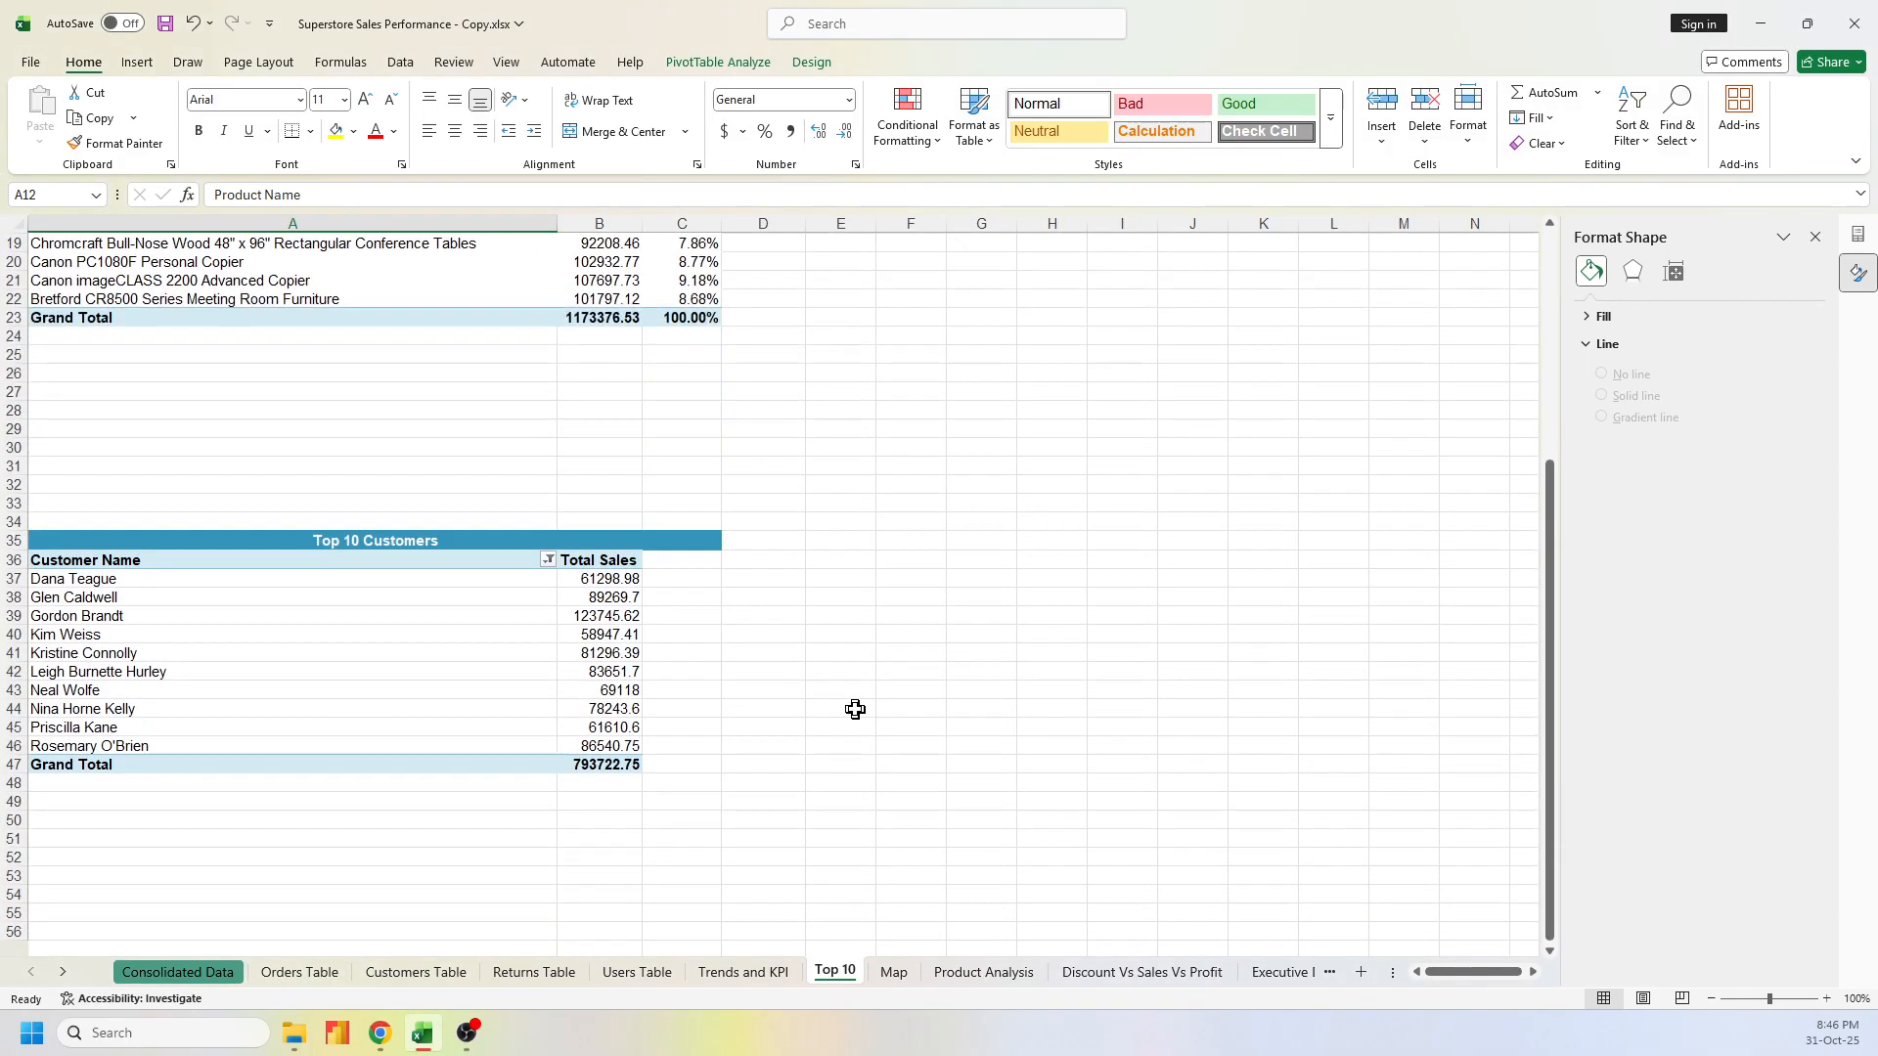
left_click(547, 562)
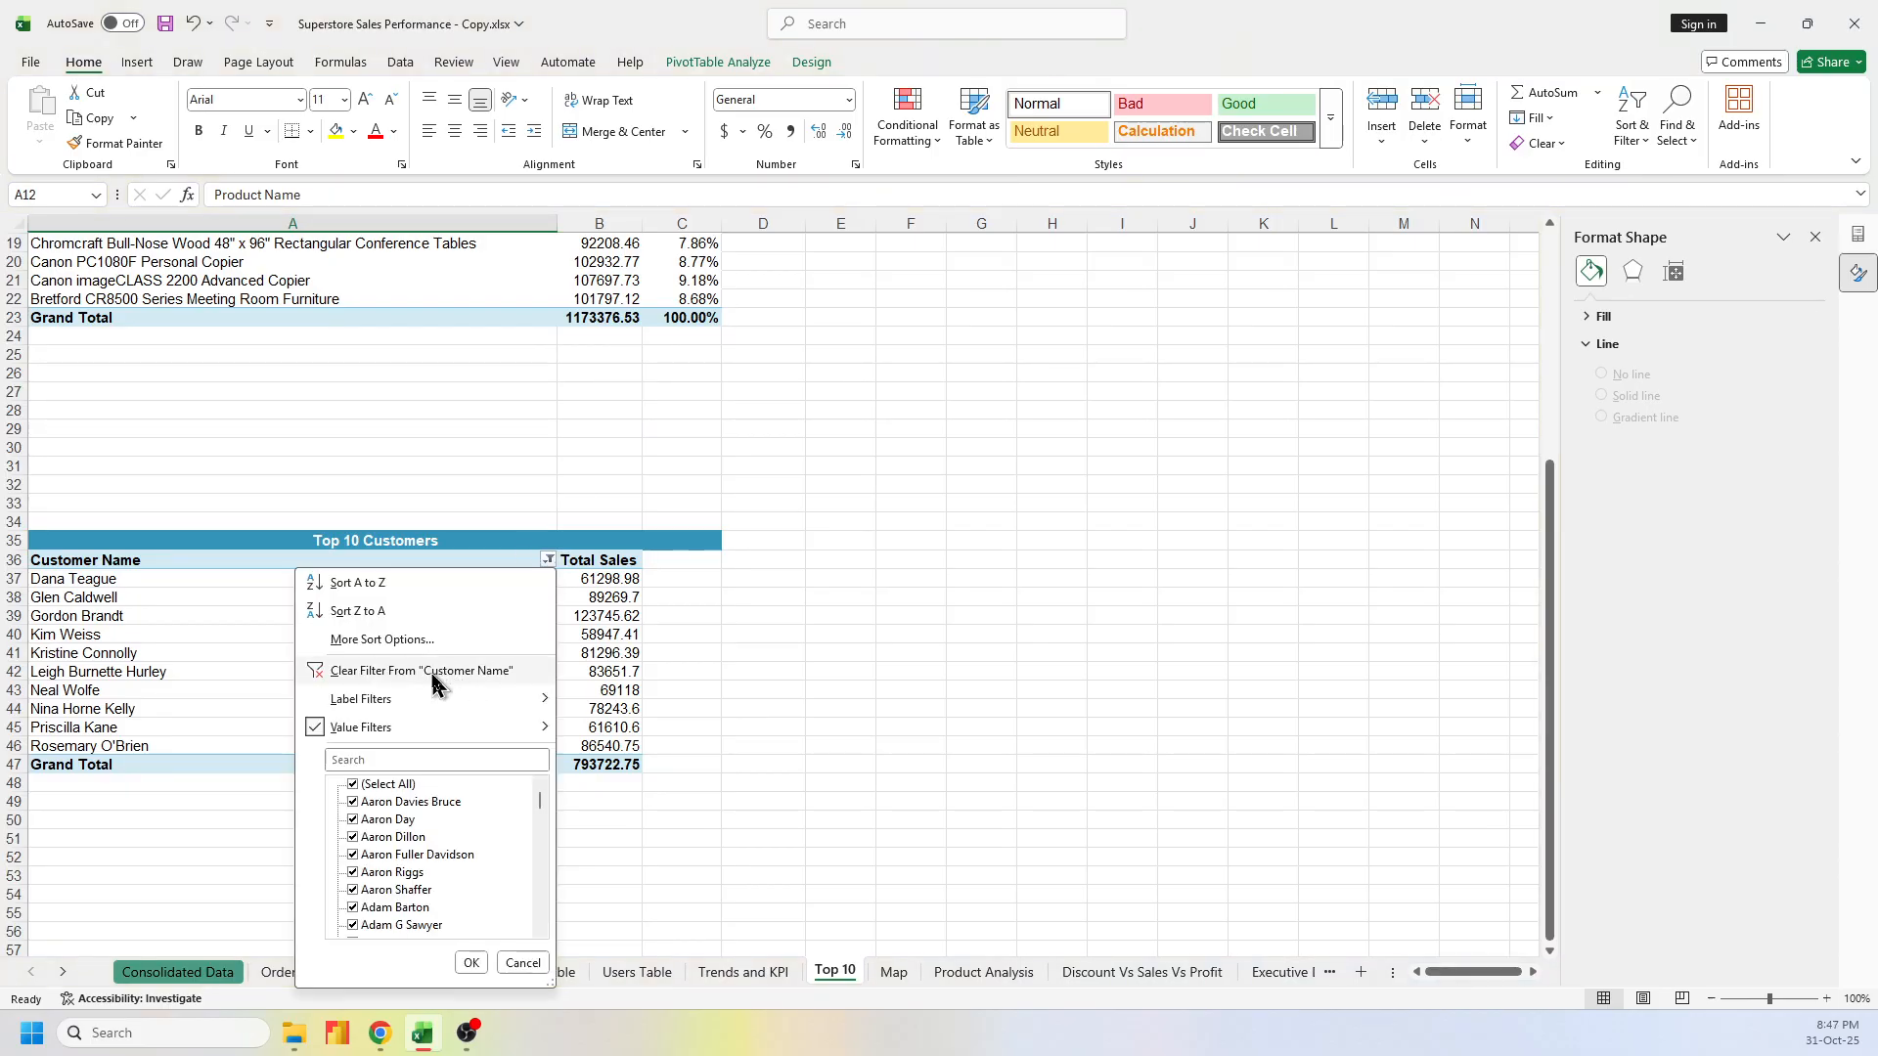
left_click(435, 672)
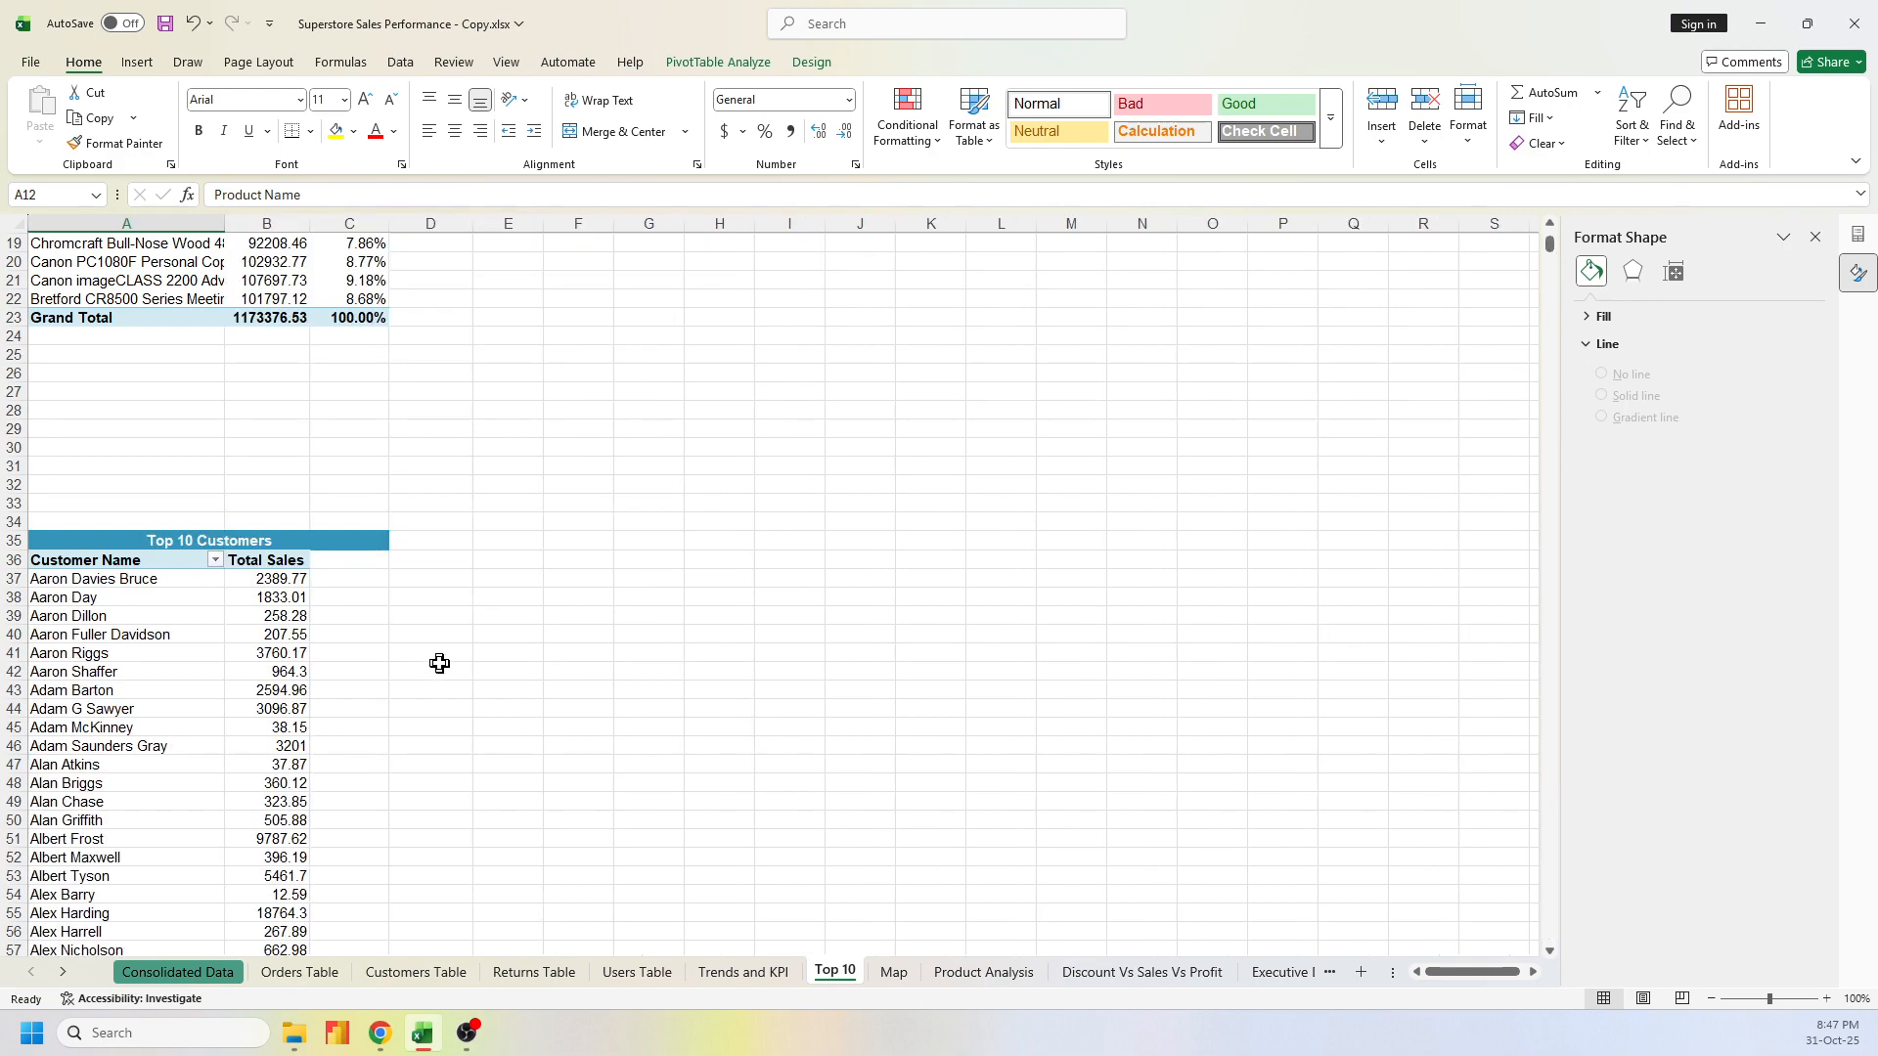
Apply a Top 10 value filter to Customer Name, showing the top 10 items by Total Sales
left_click(215, 561)
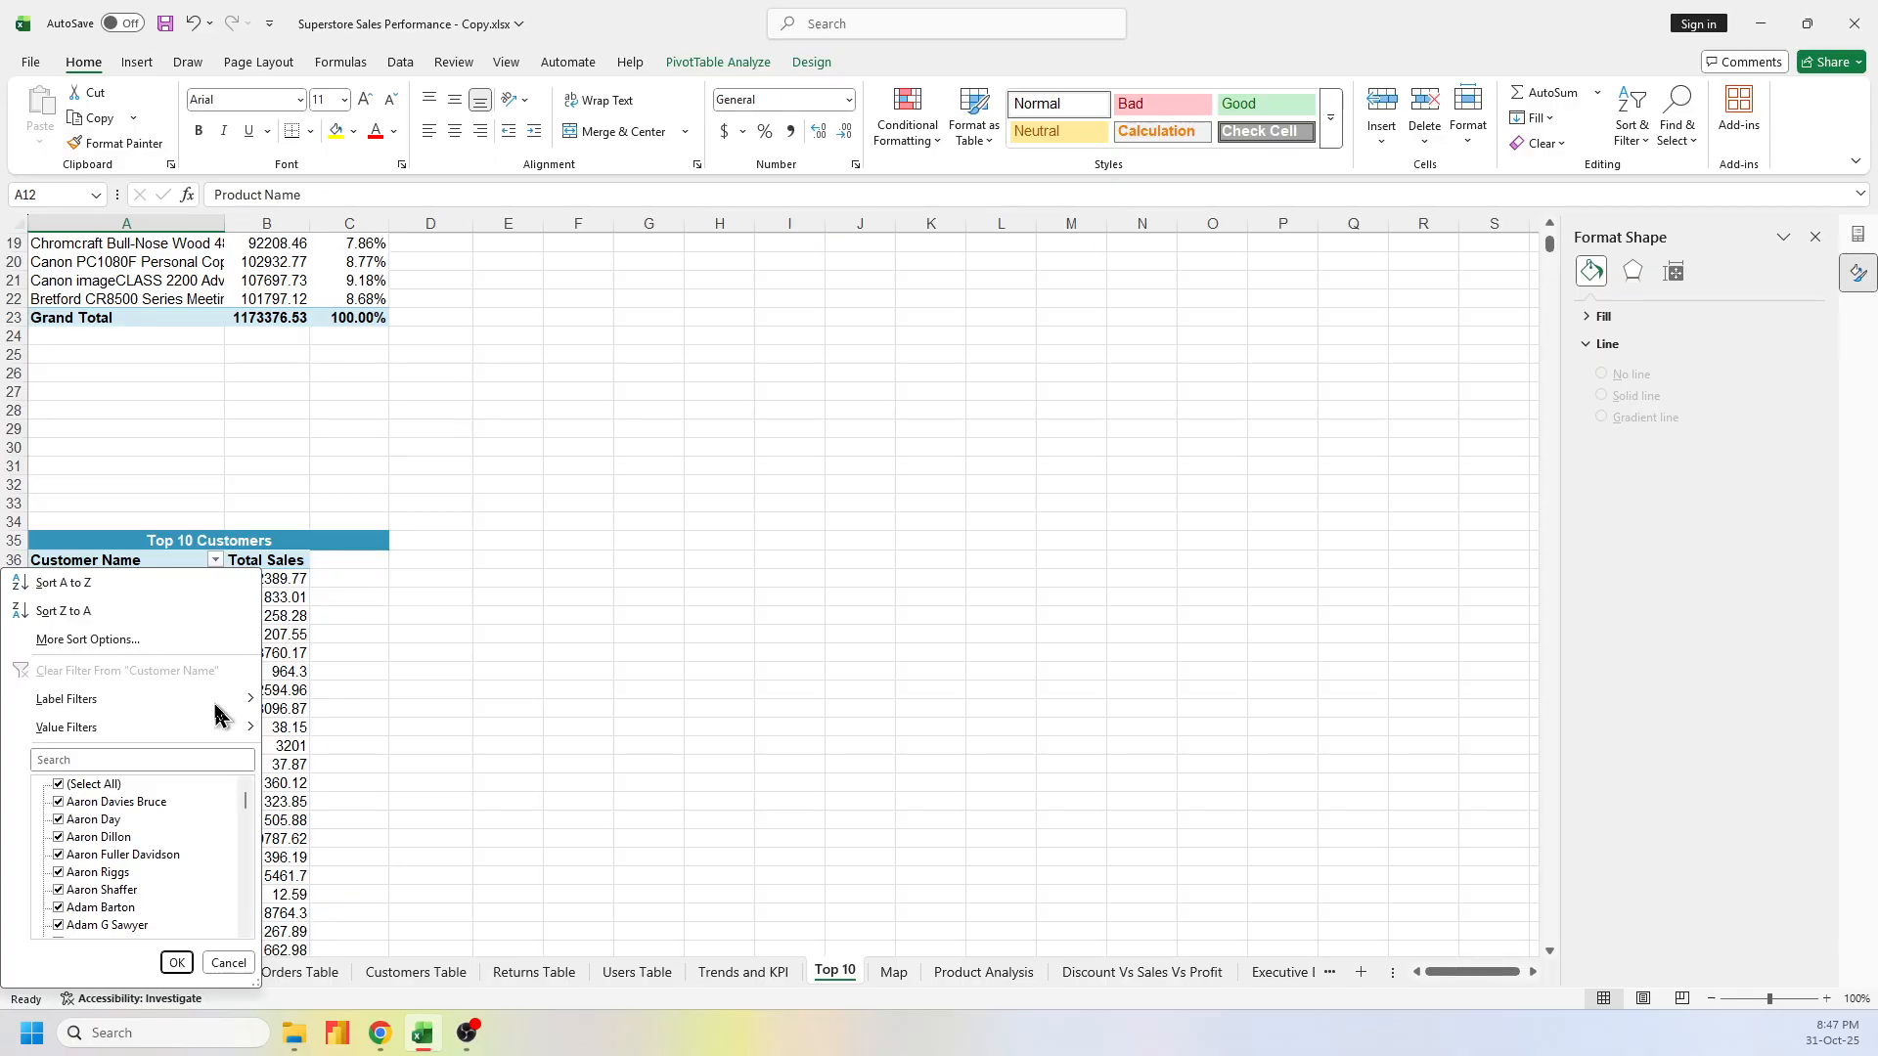
mouse_move(217, 705)
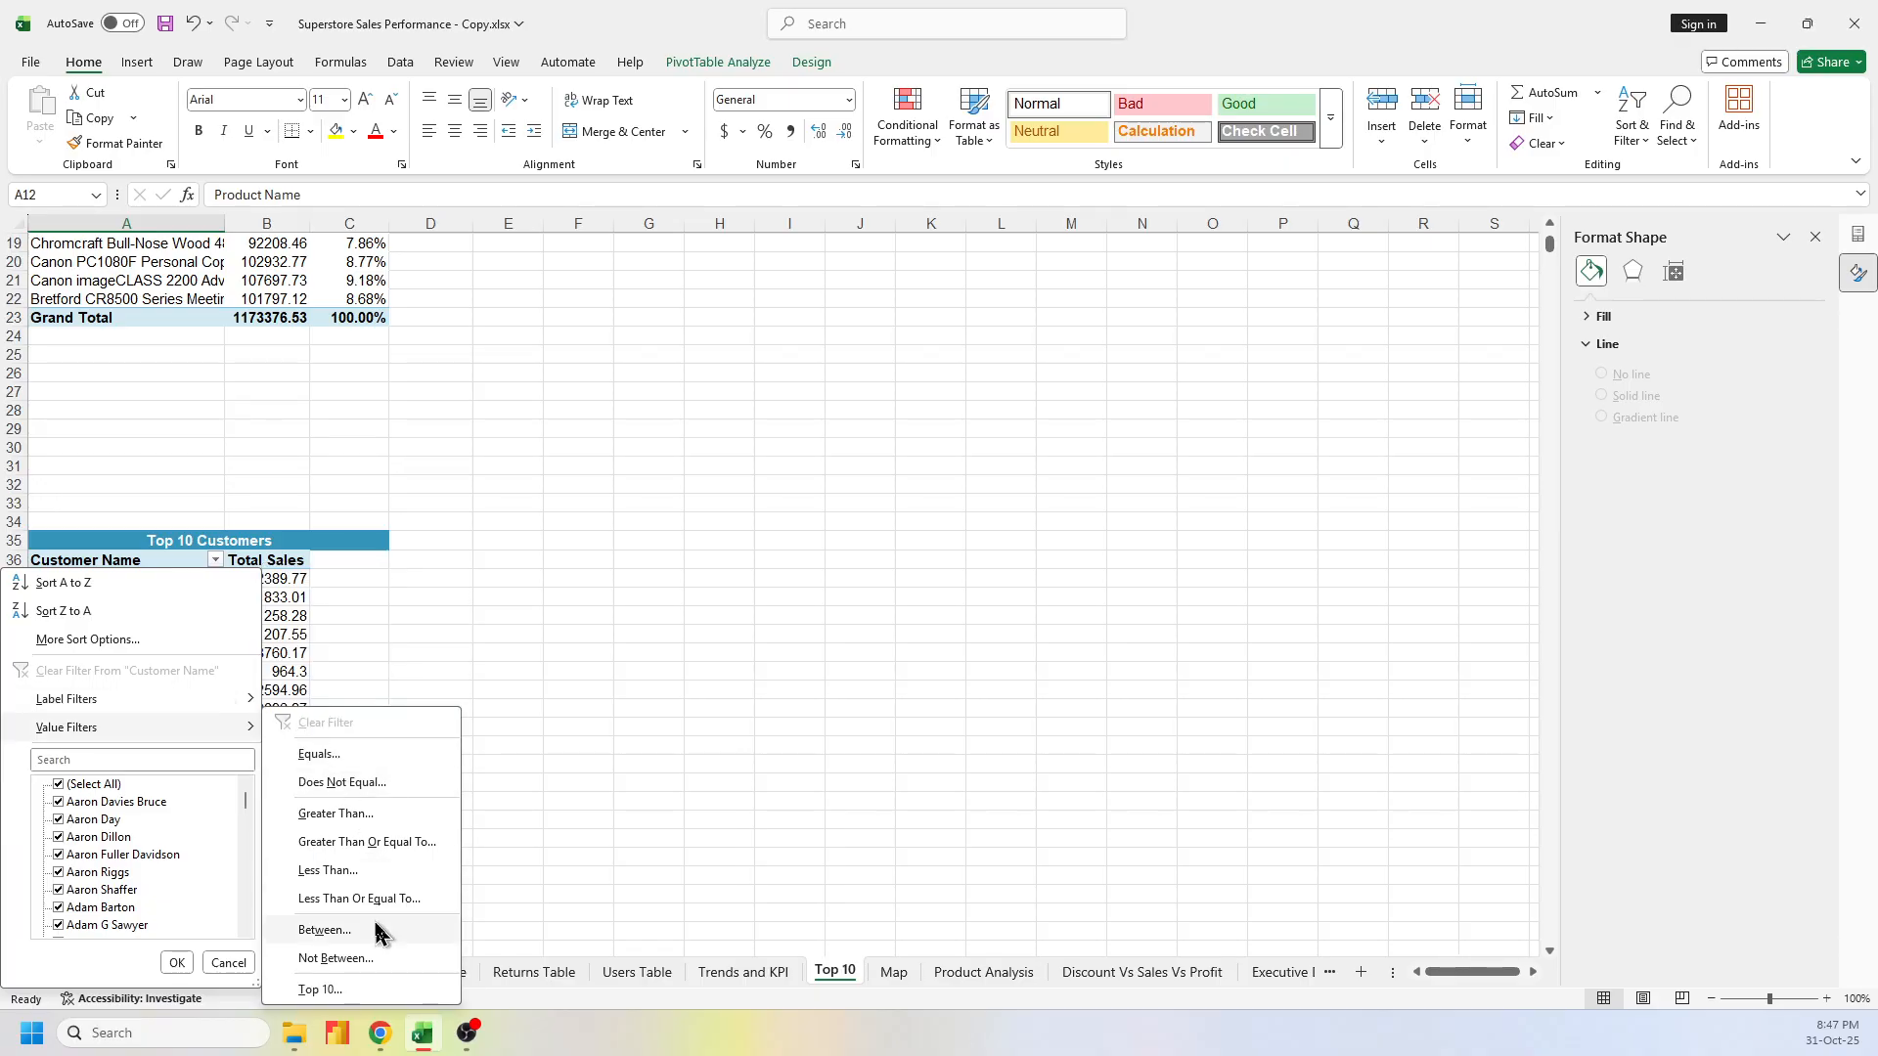
left_click(352, 988)
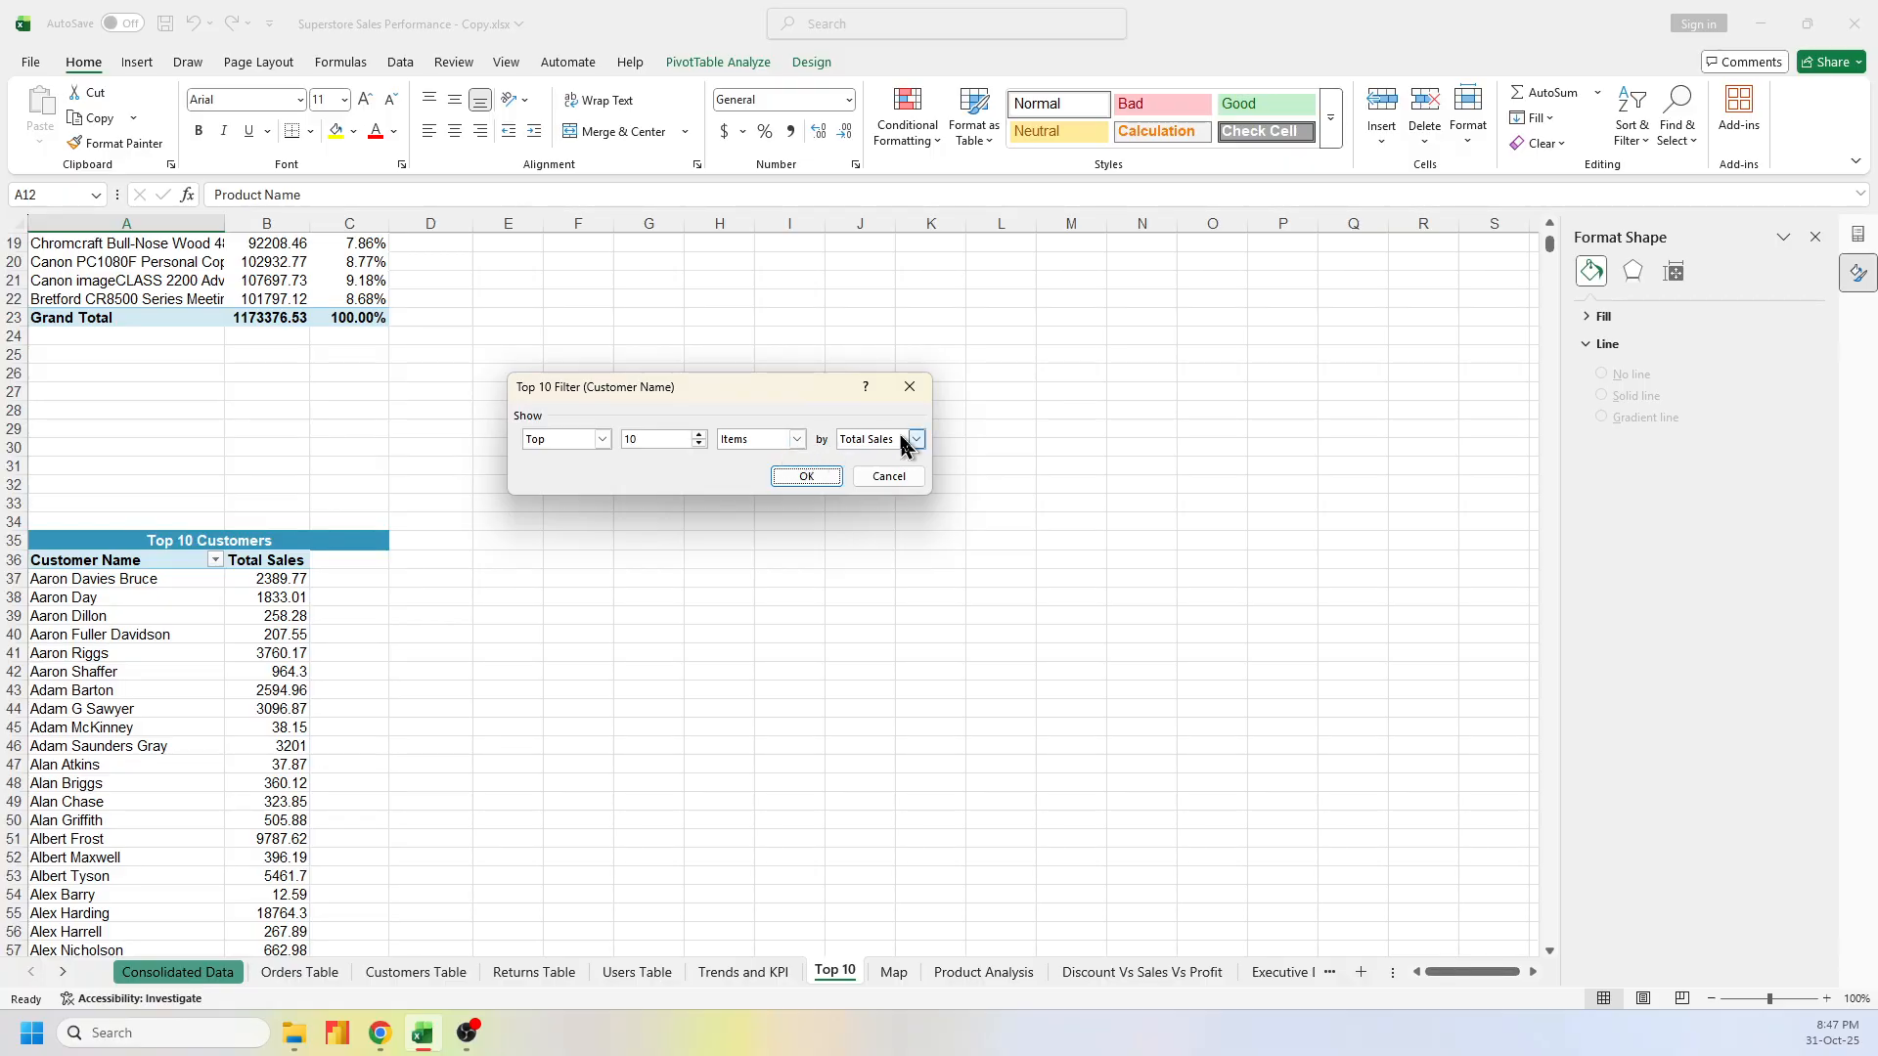
left_click(797, 439)
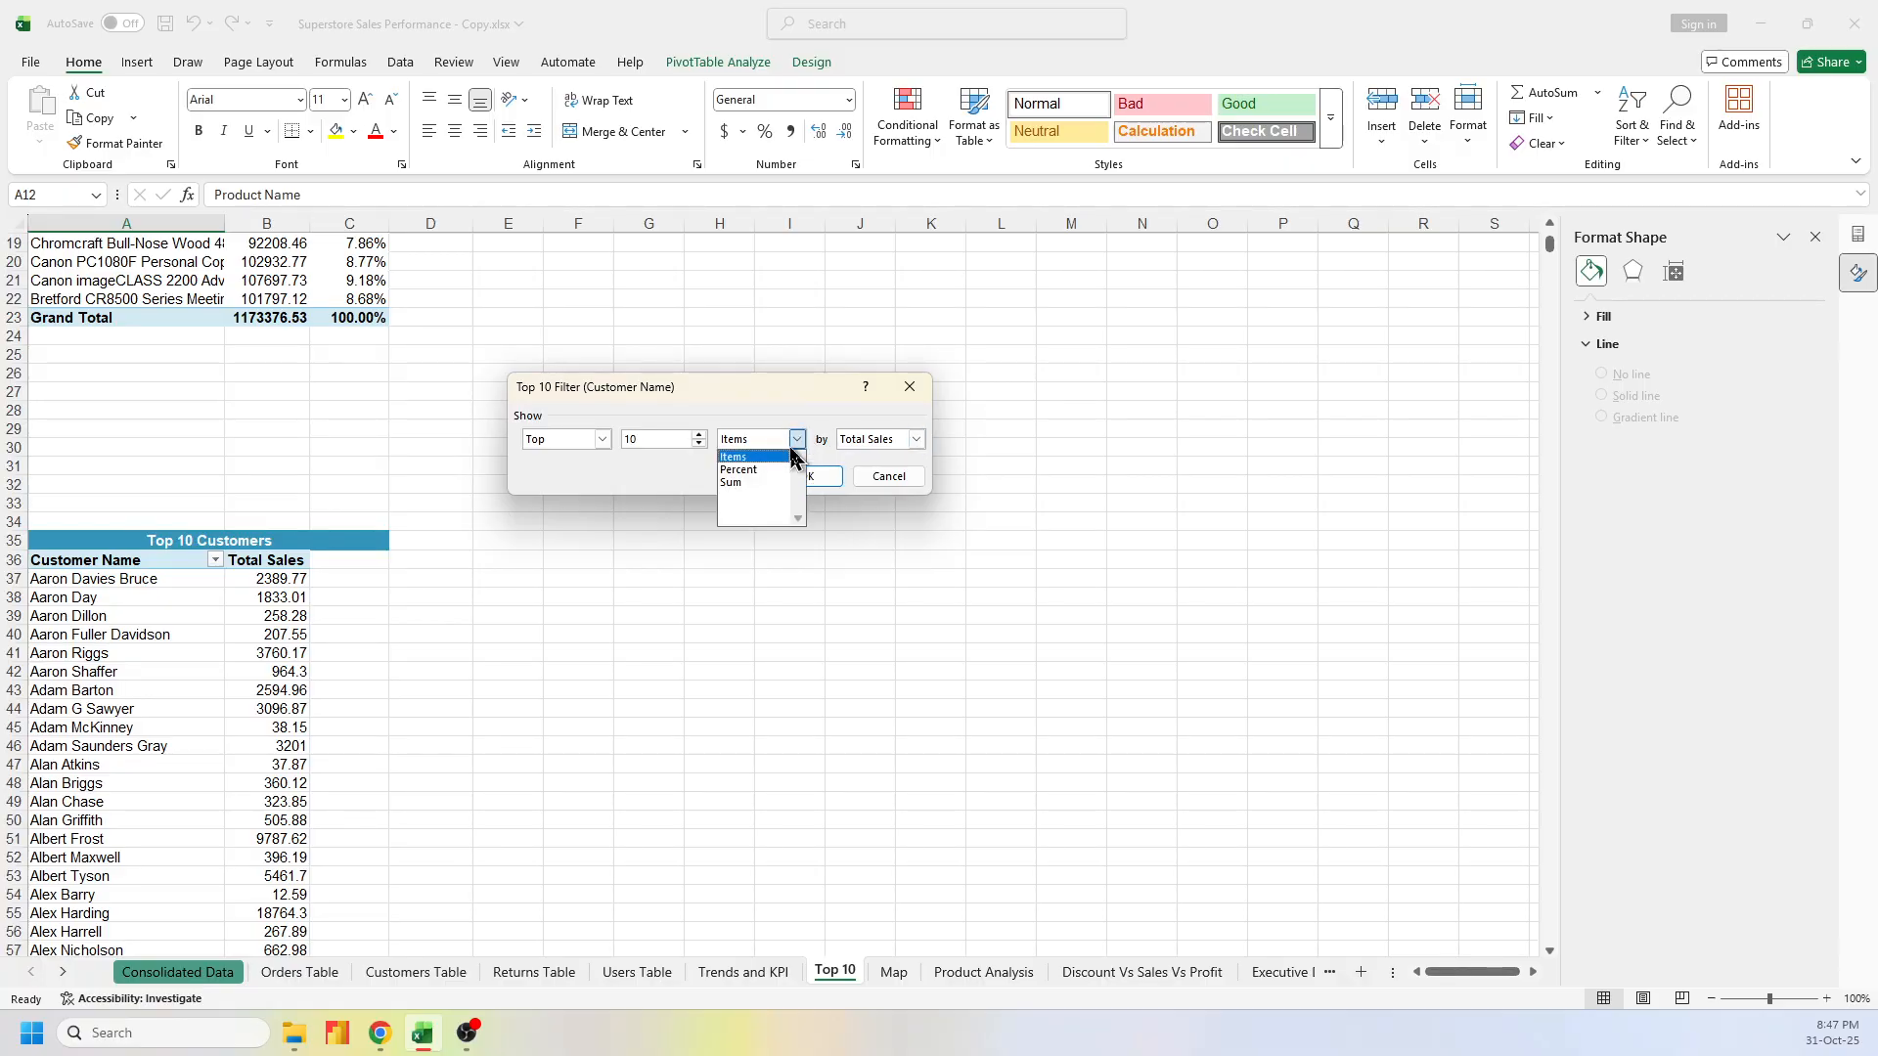
left_click(790, 446)
left_click(891, 442)
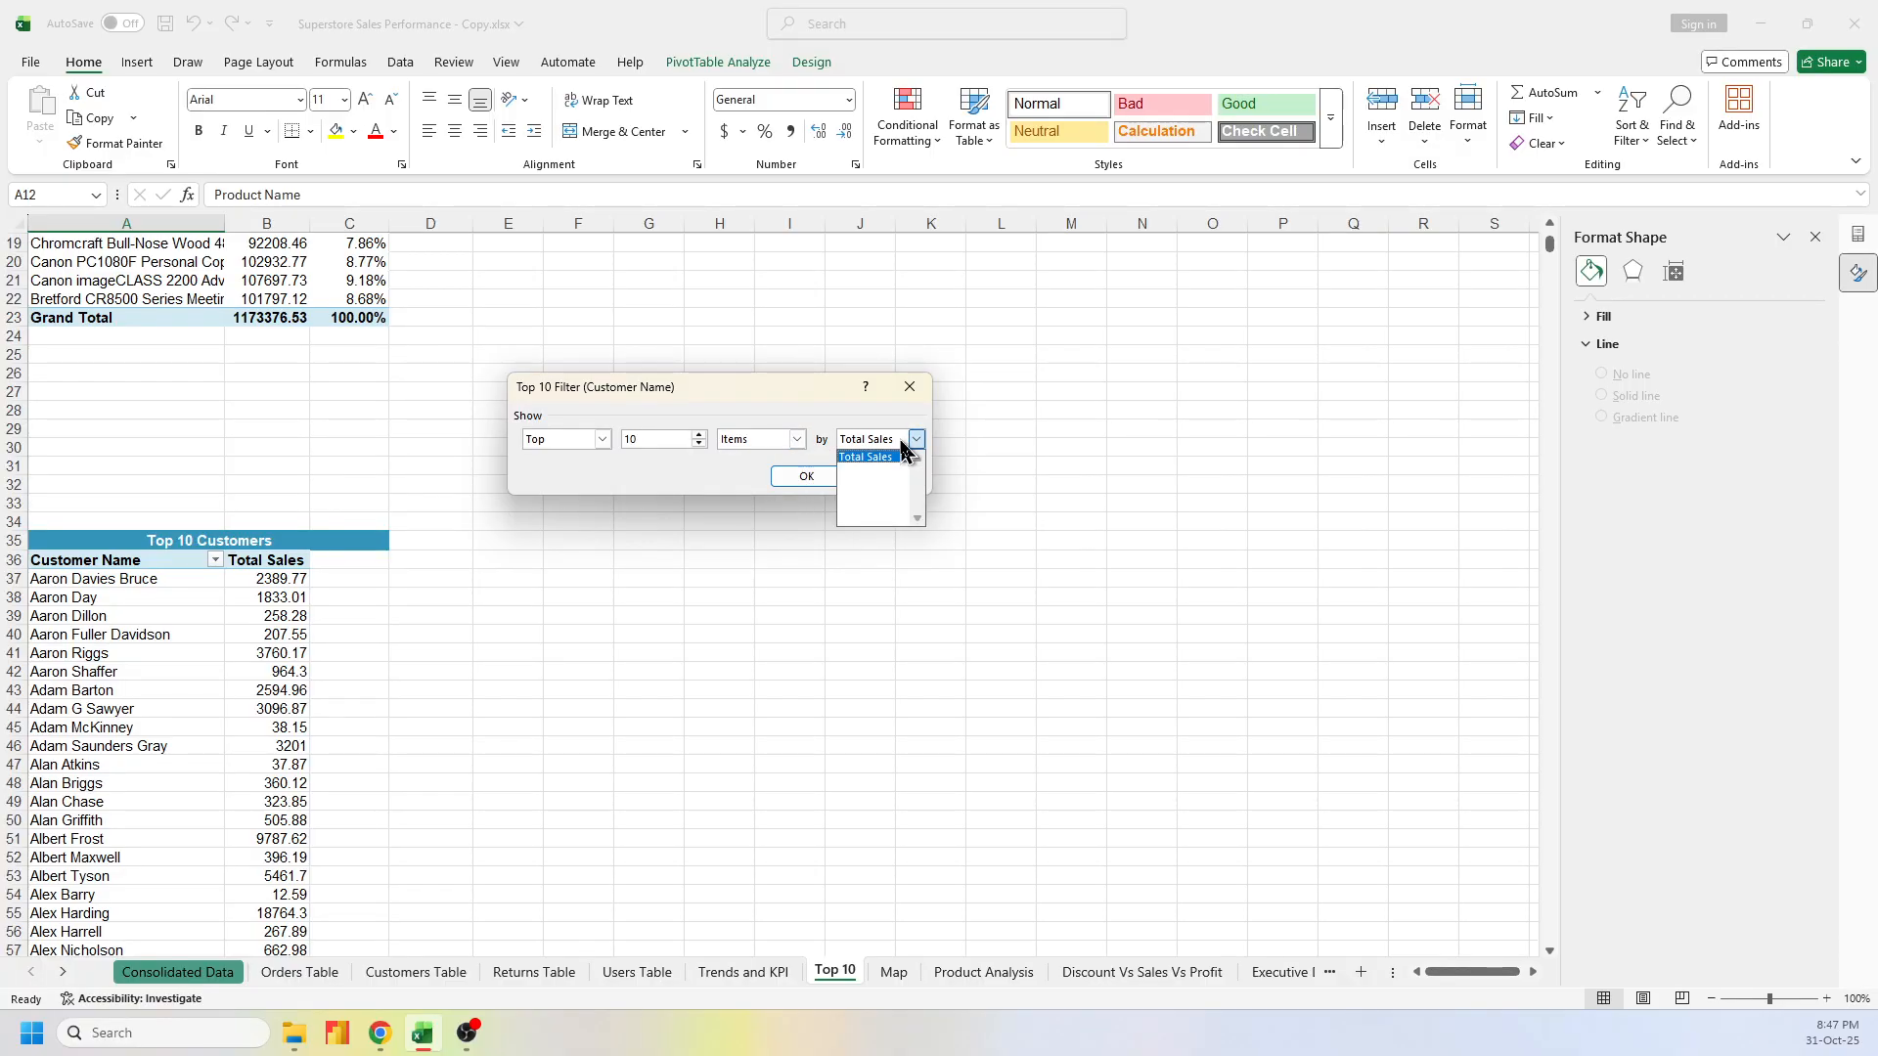
left_click(901, 443)
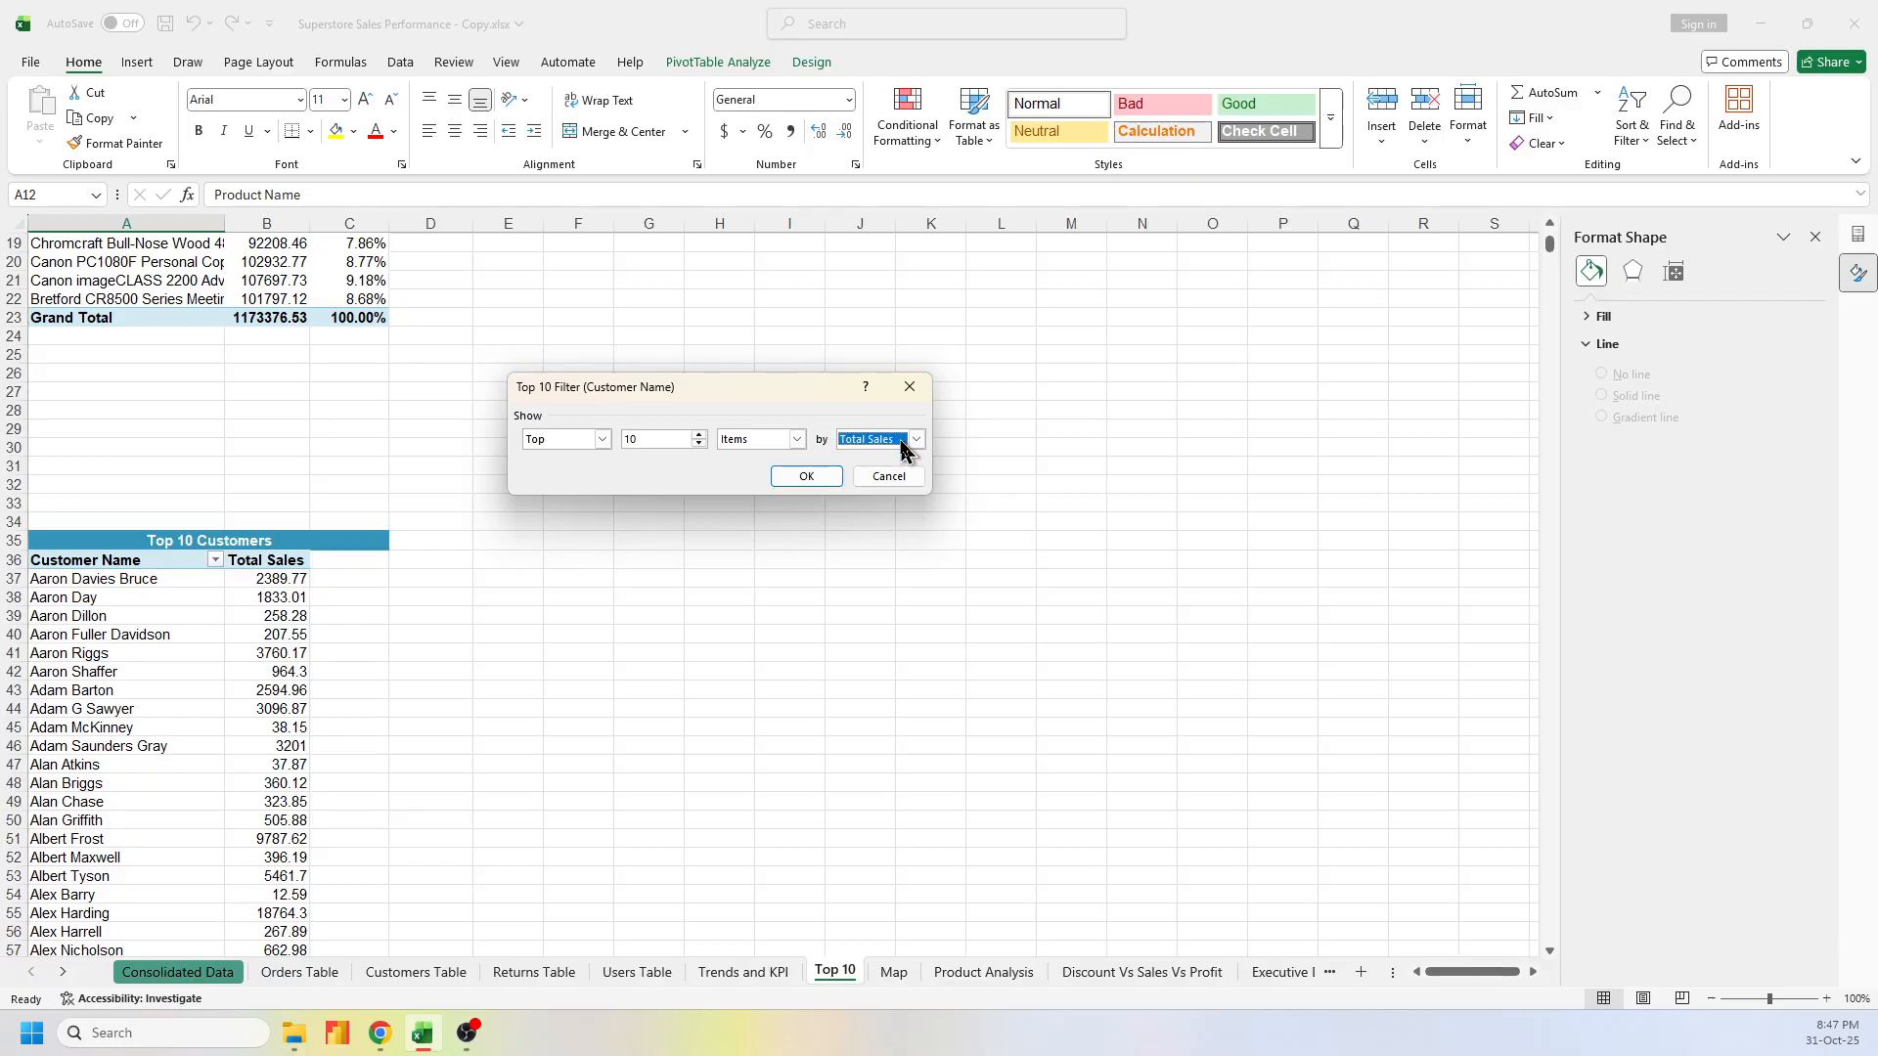
left_click(794, 476)
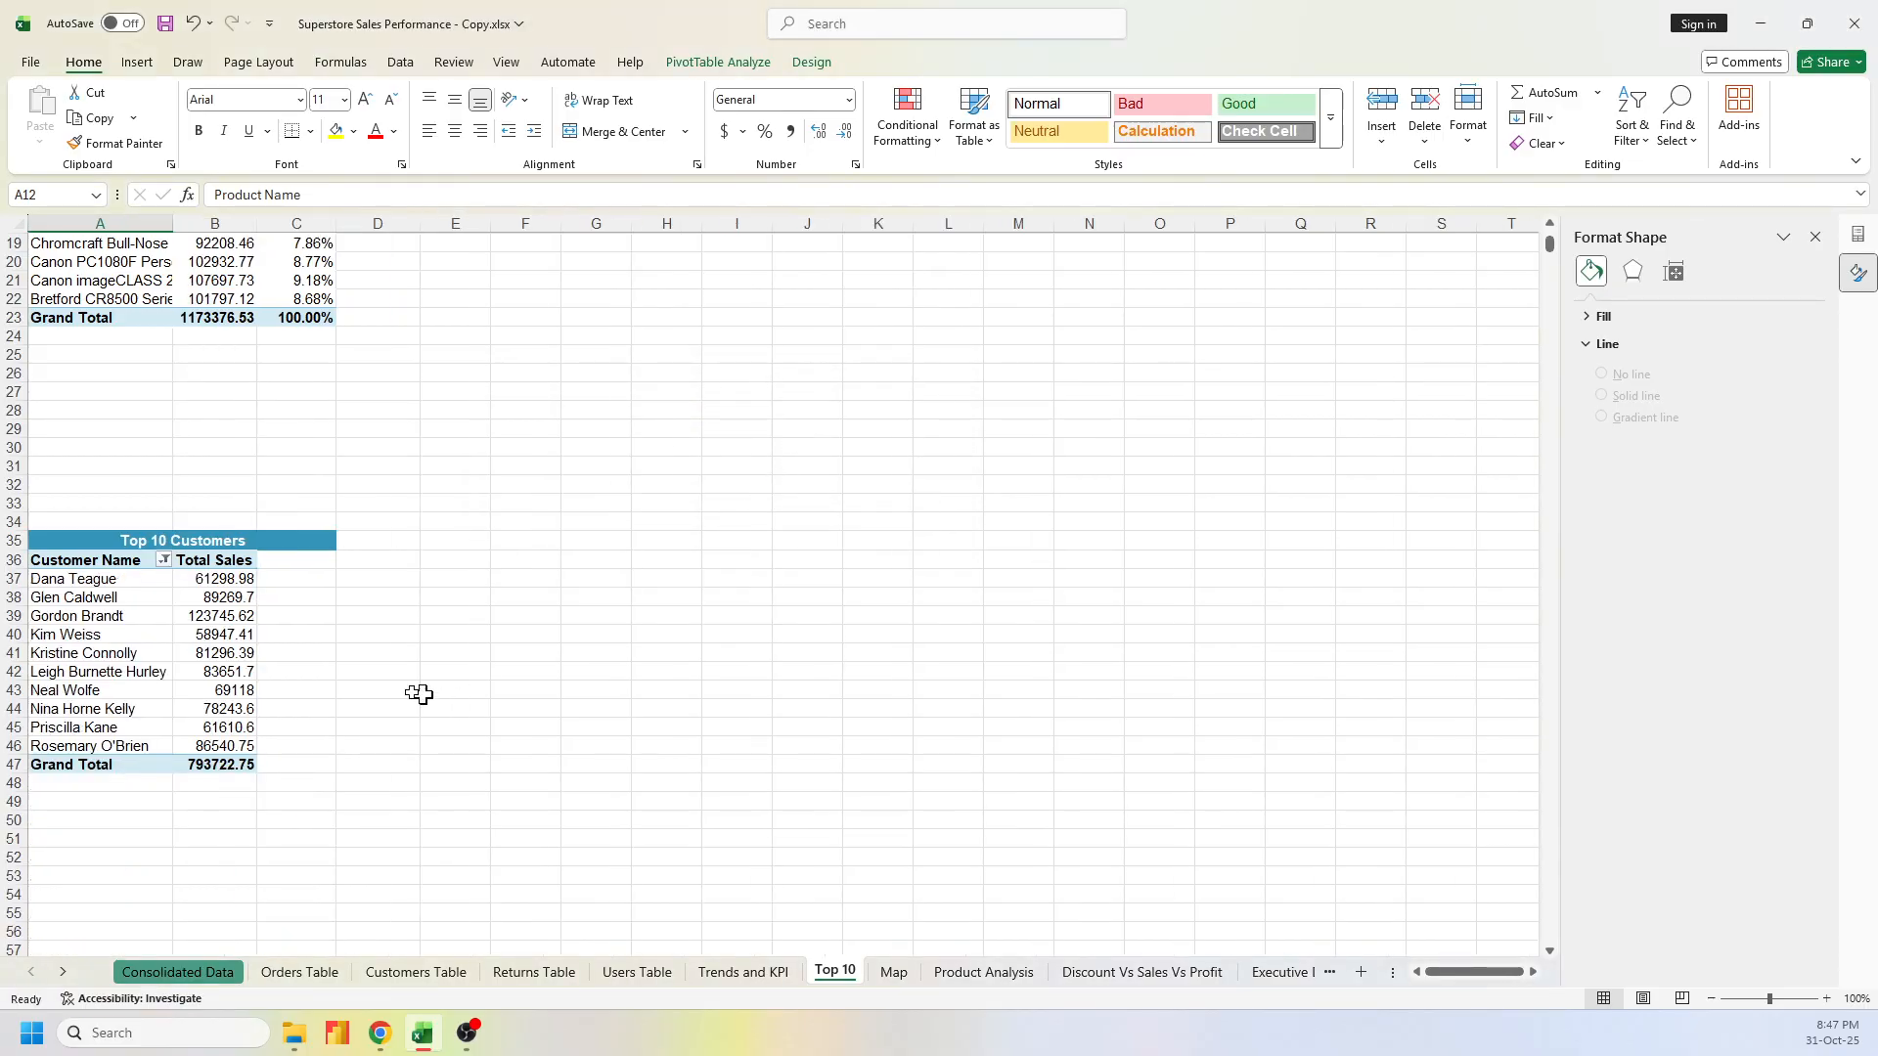
left_click_drag(63, 565, 233, 768)
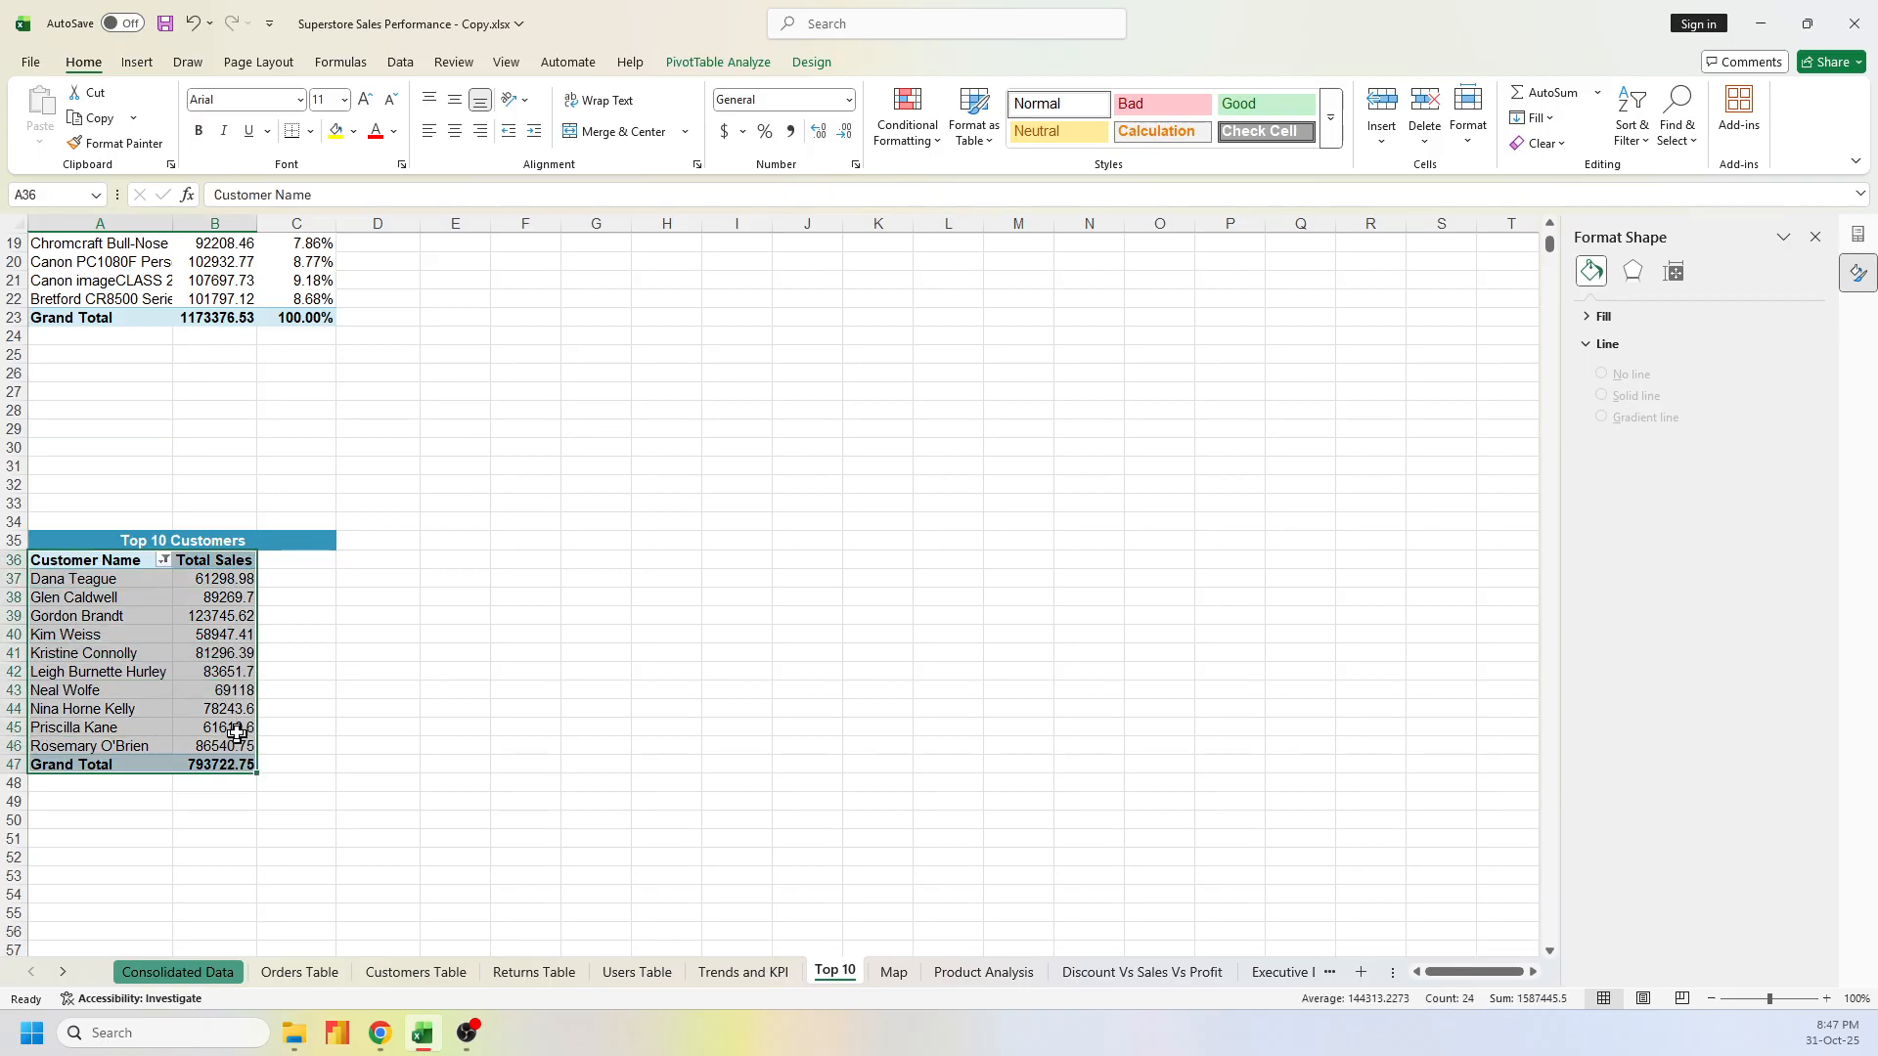
left_click(510, 700)
scroll(576, 679, "up", 6)
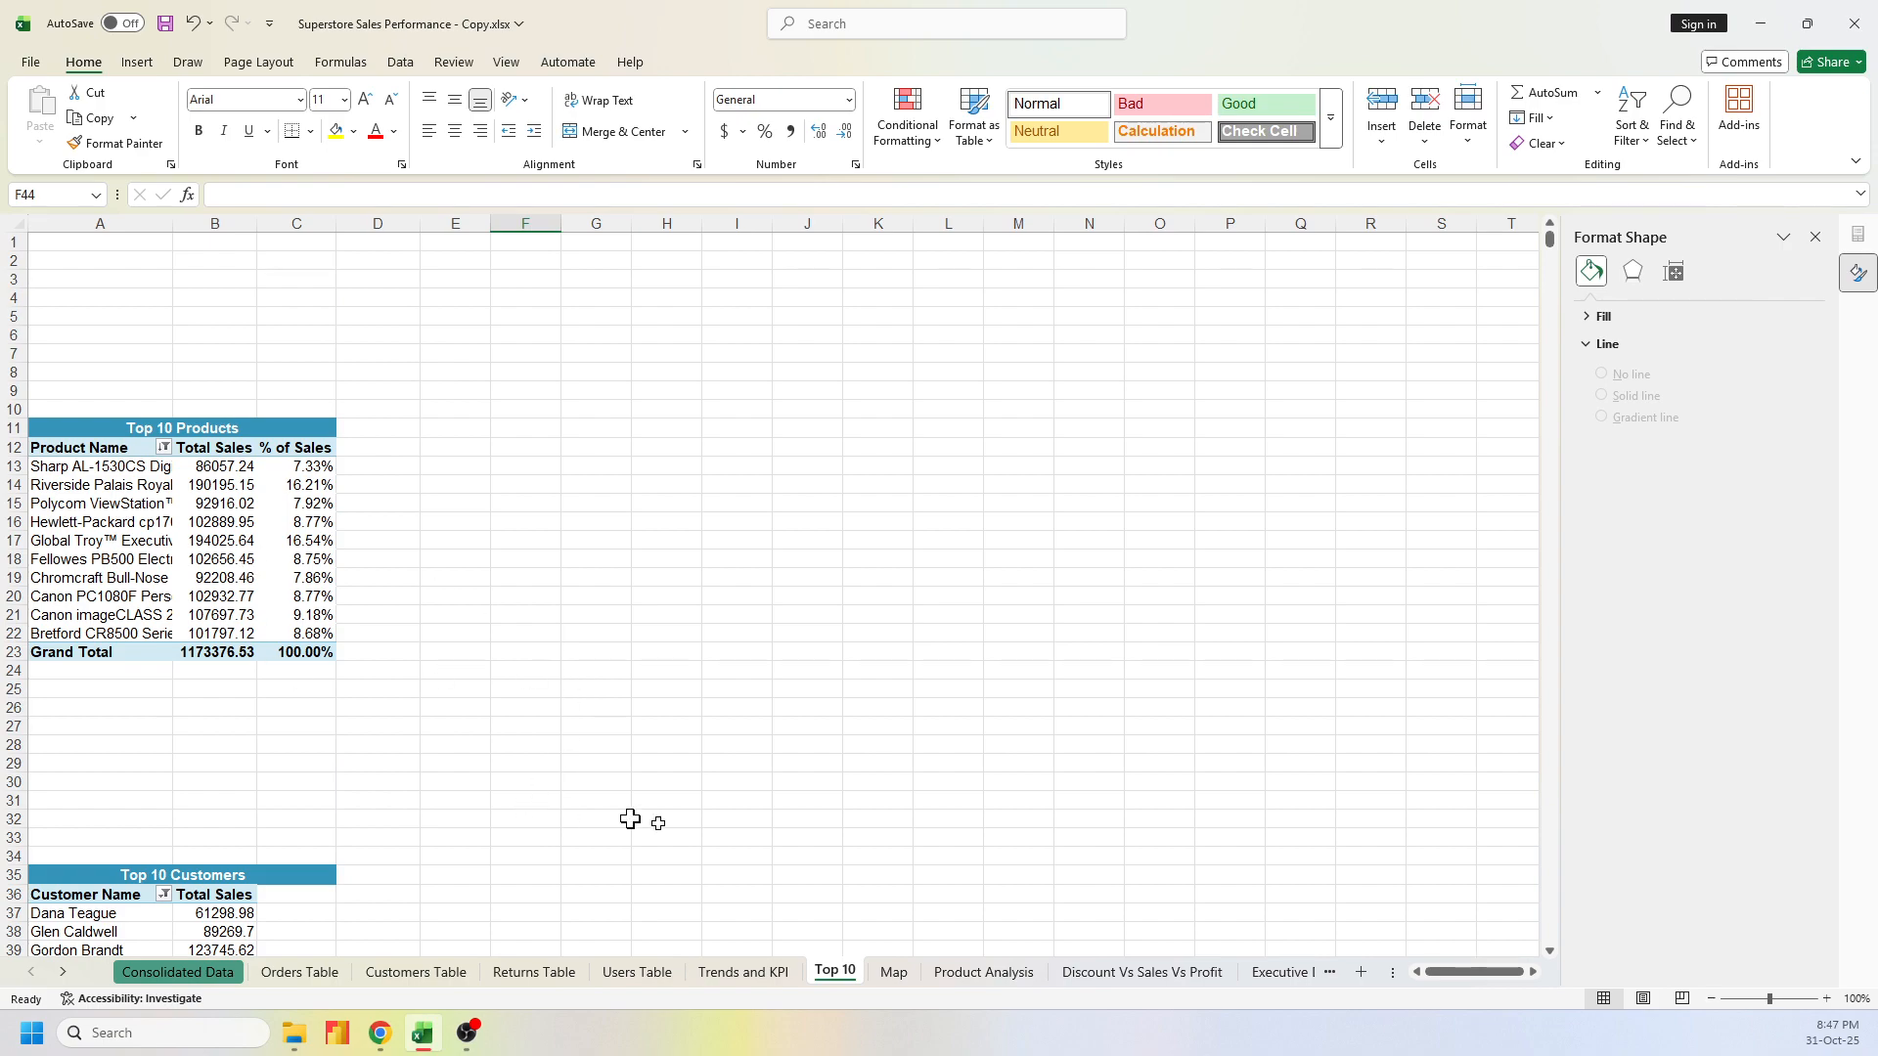
Open the Map sheet and examine the state sales PivotTable, the static table beside it and the map chart
left_click(895, 972)
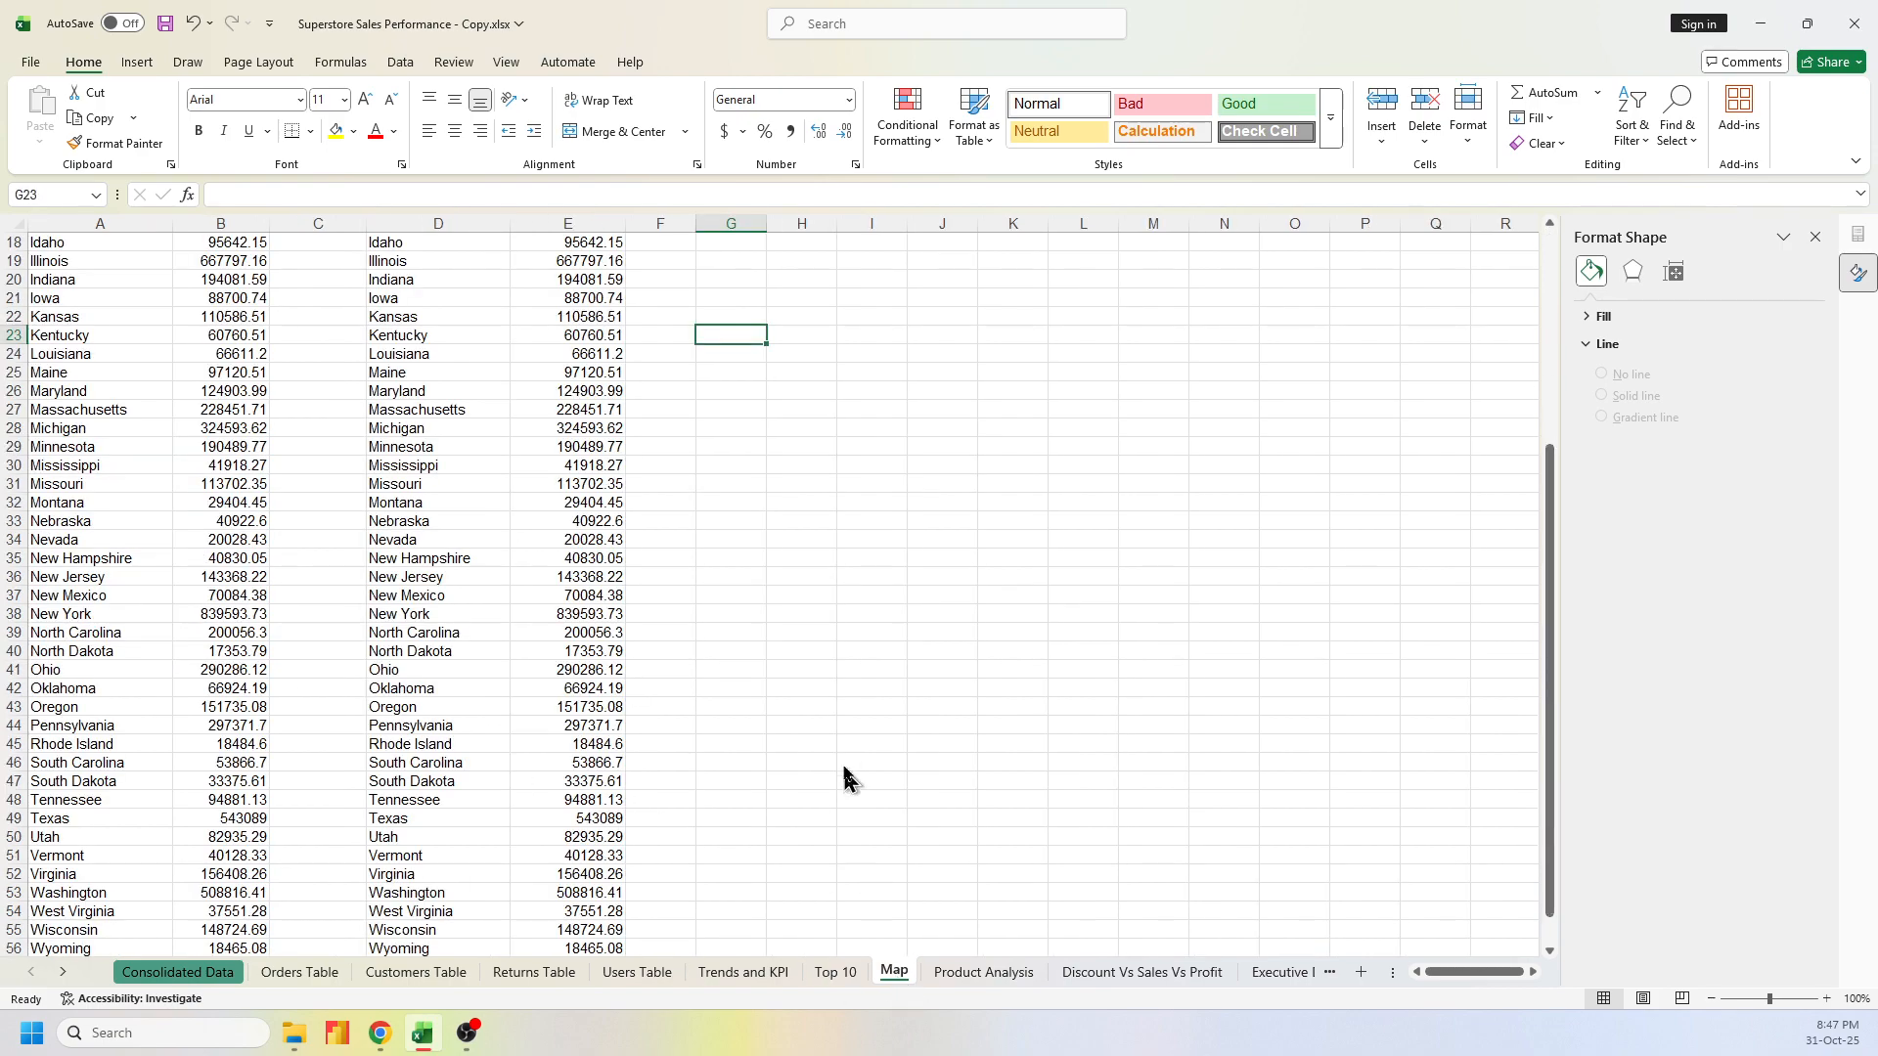
scroll(841, 773, "up", 6)
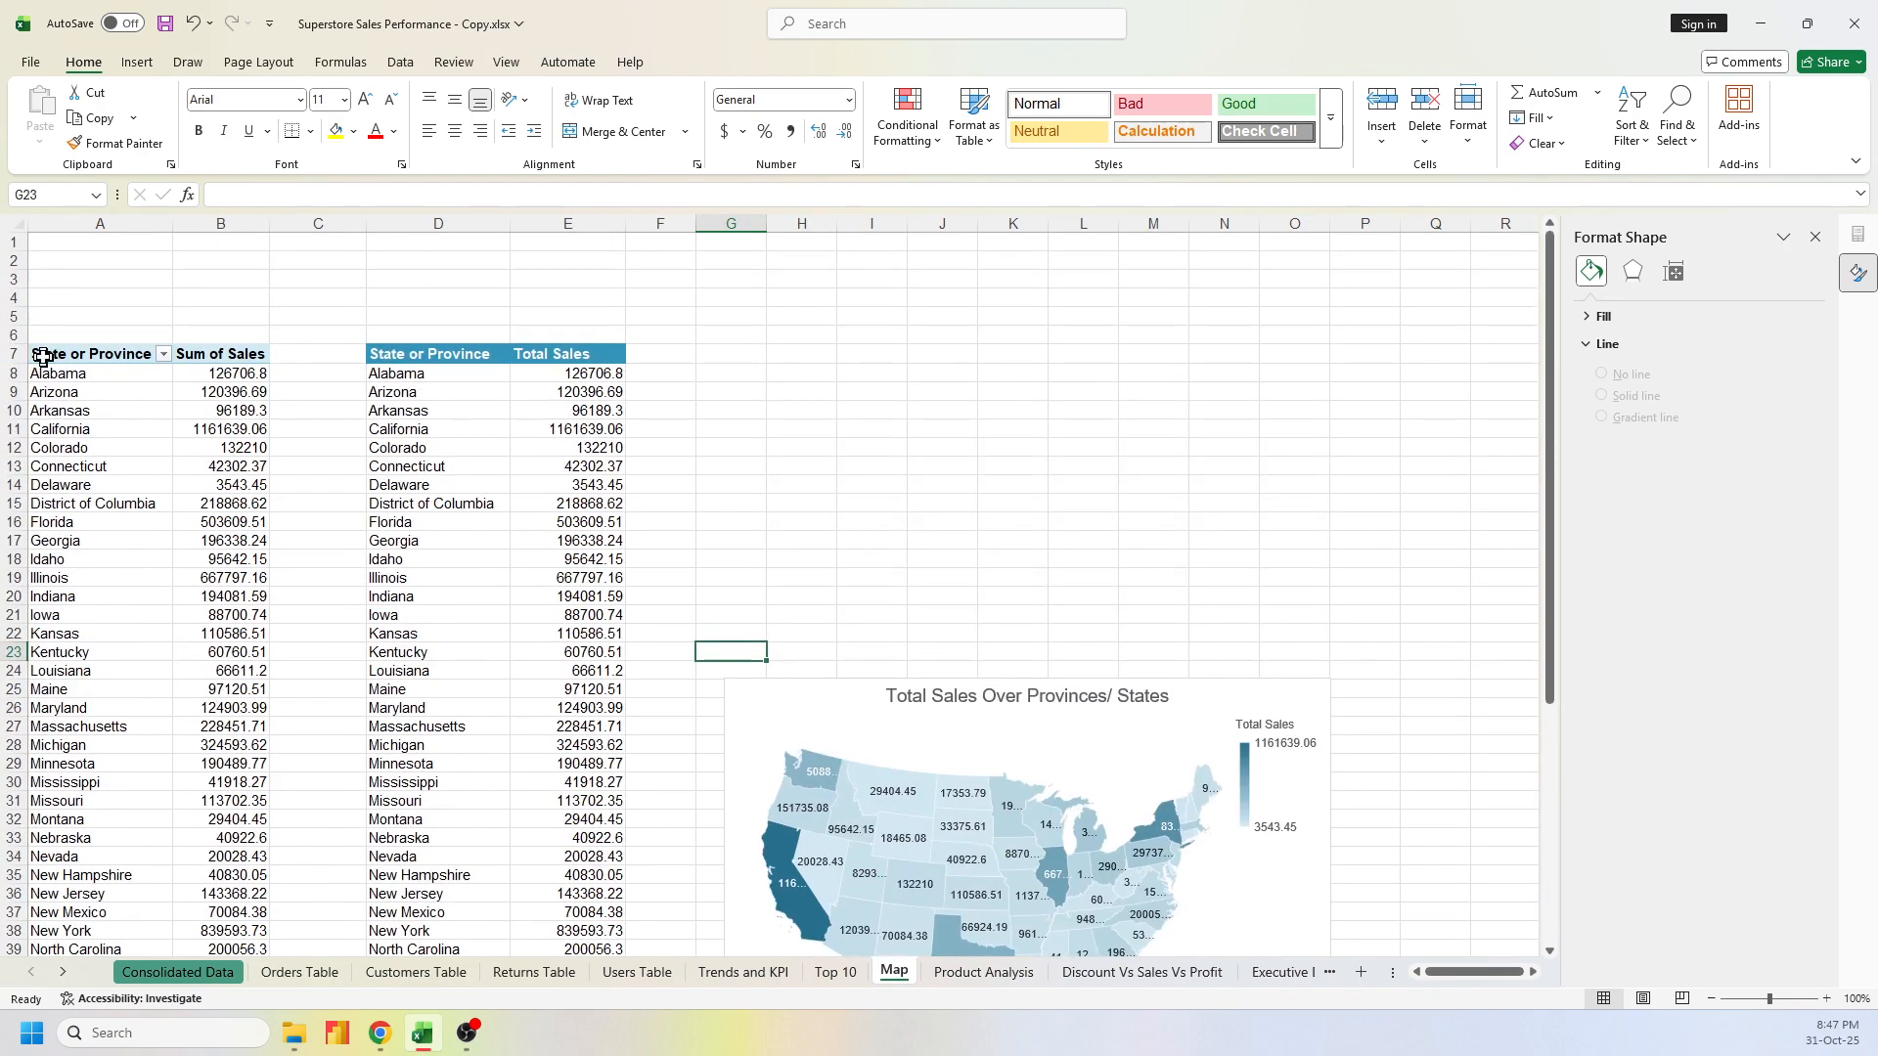
left_click_drag(43, 357, 191, 875)
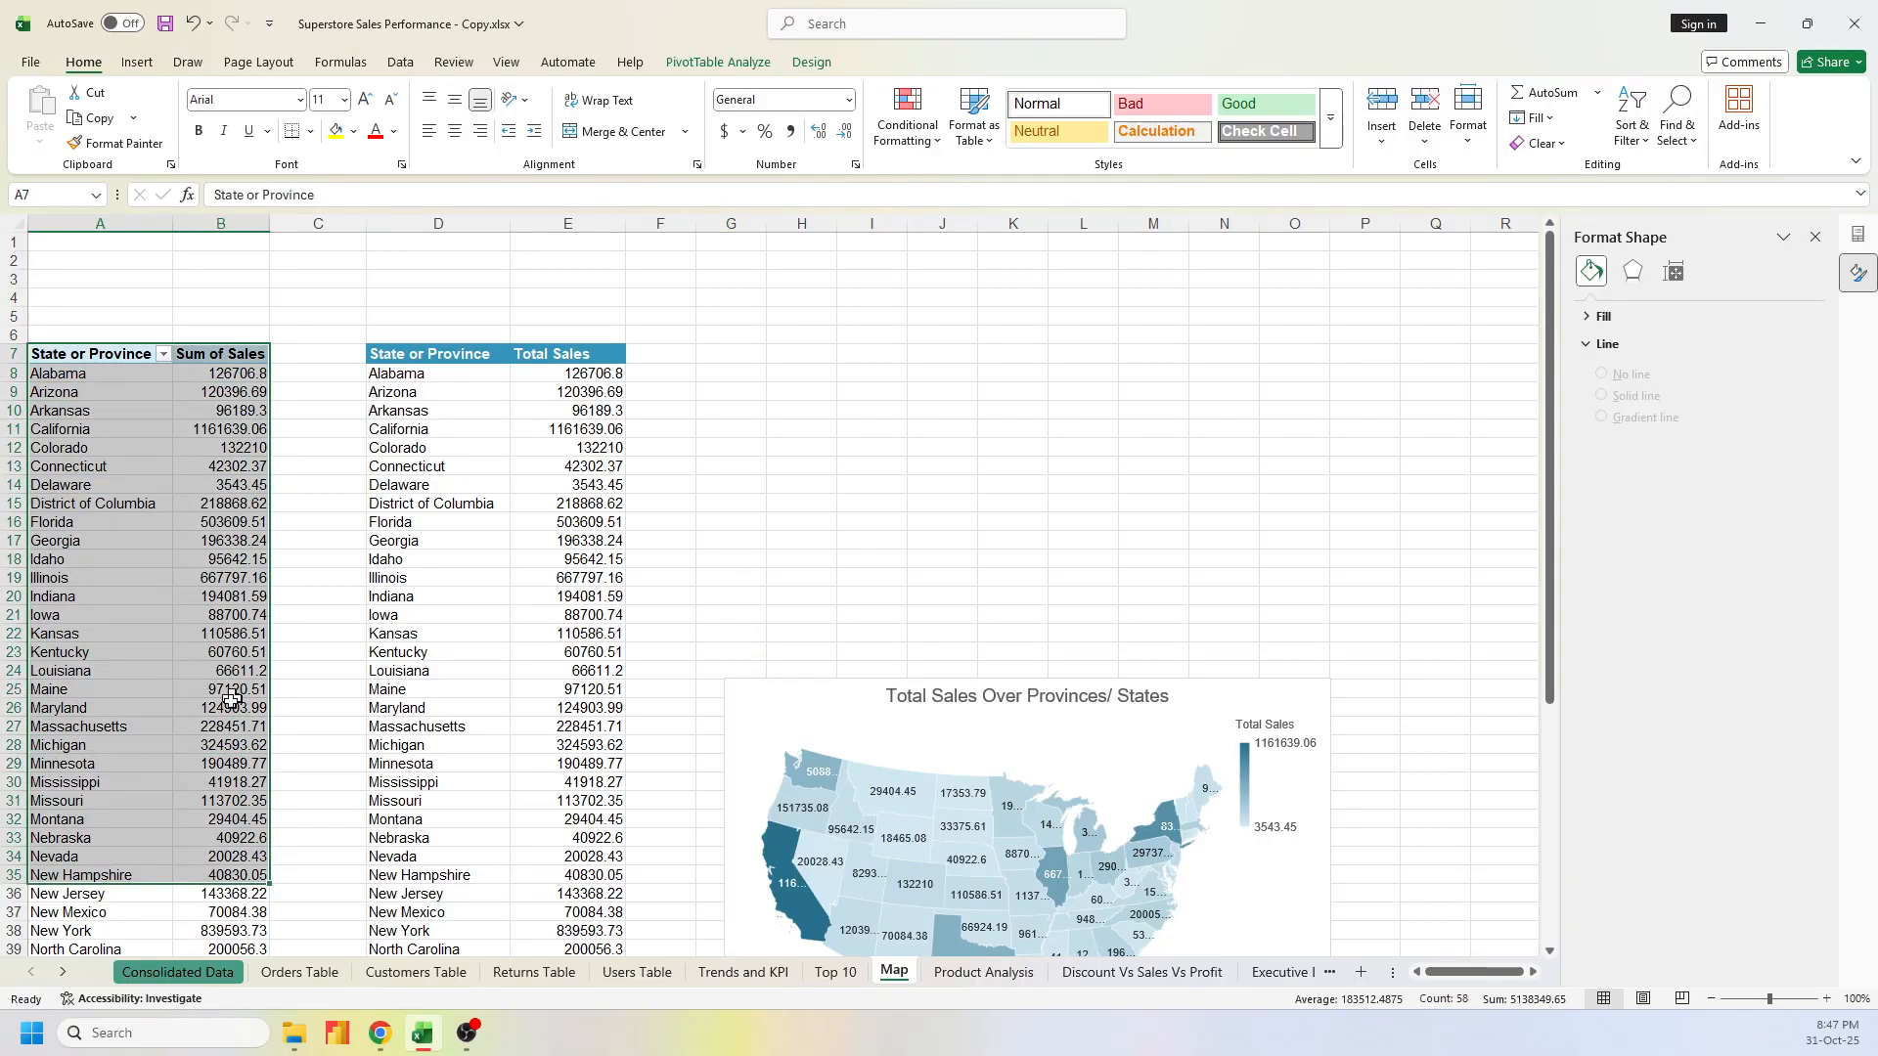
left_click(203, 665)
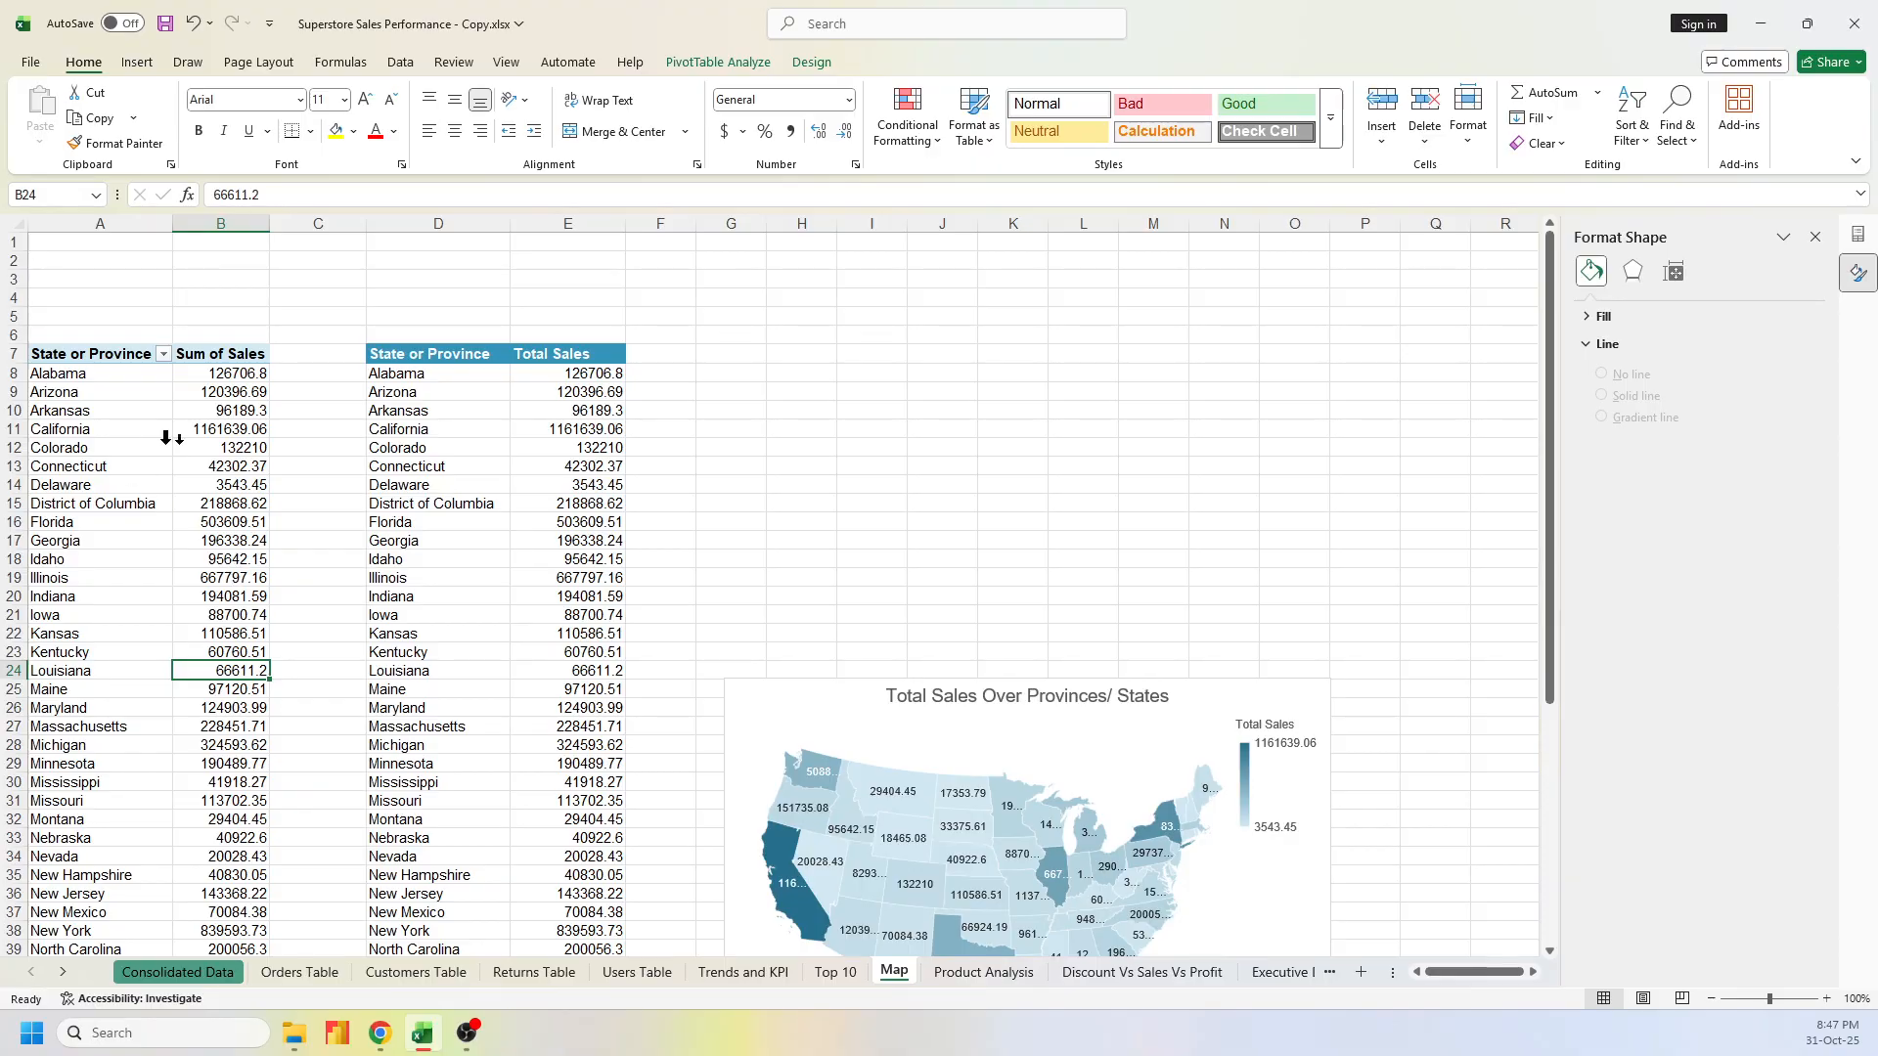
left_click_drag(437, 354, 577, 783)
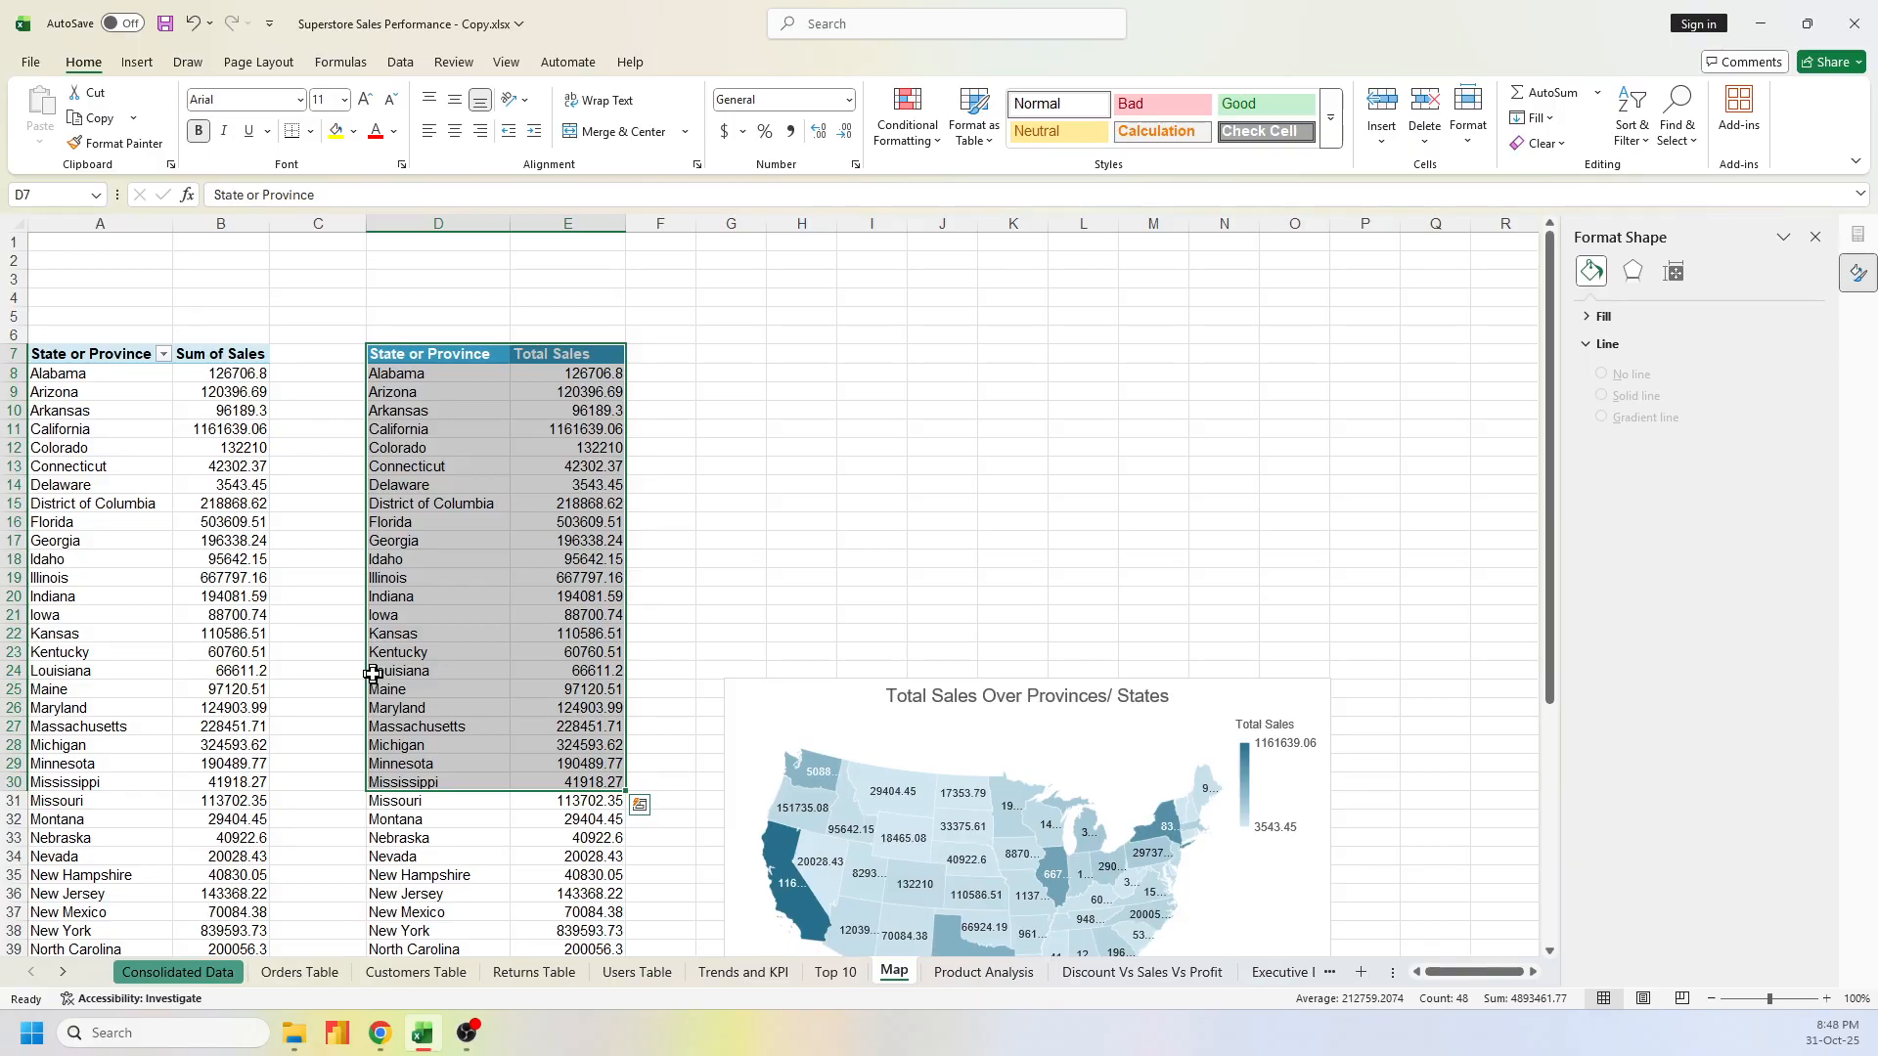
left_click(768, 706)
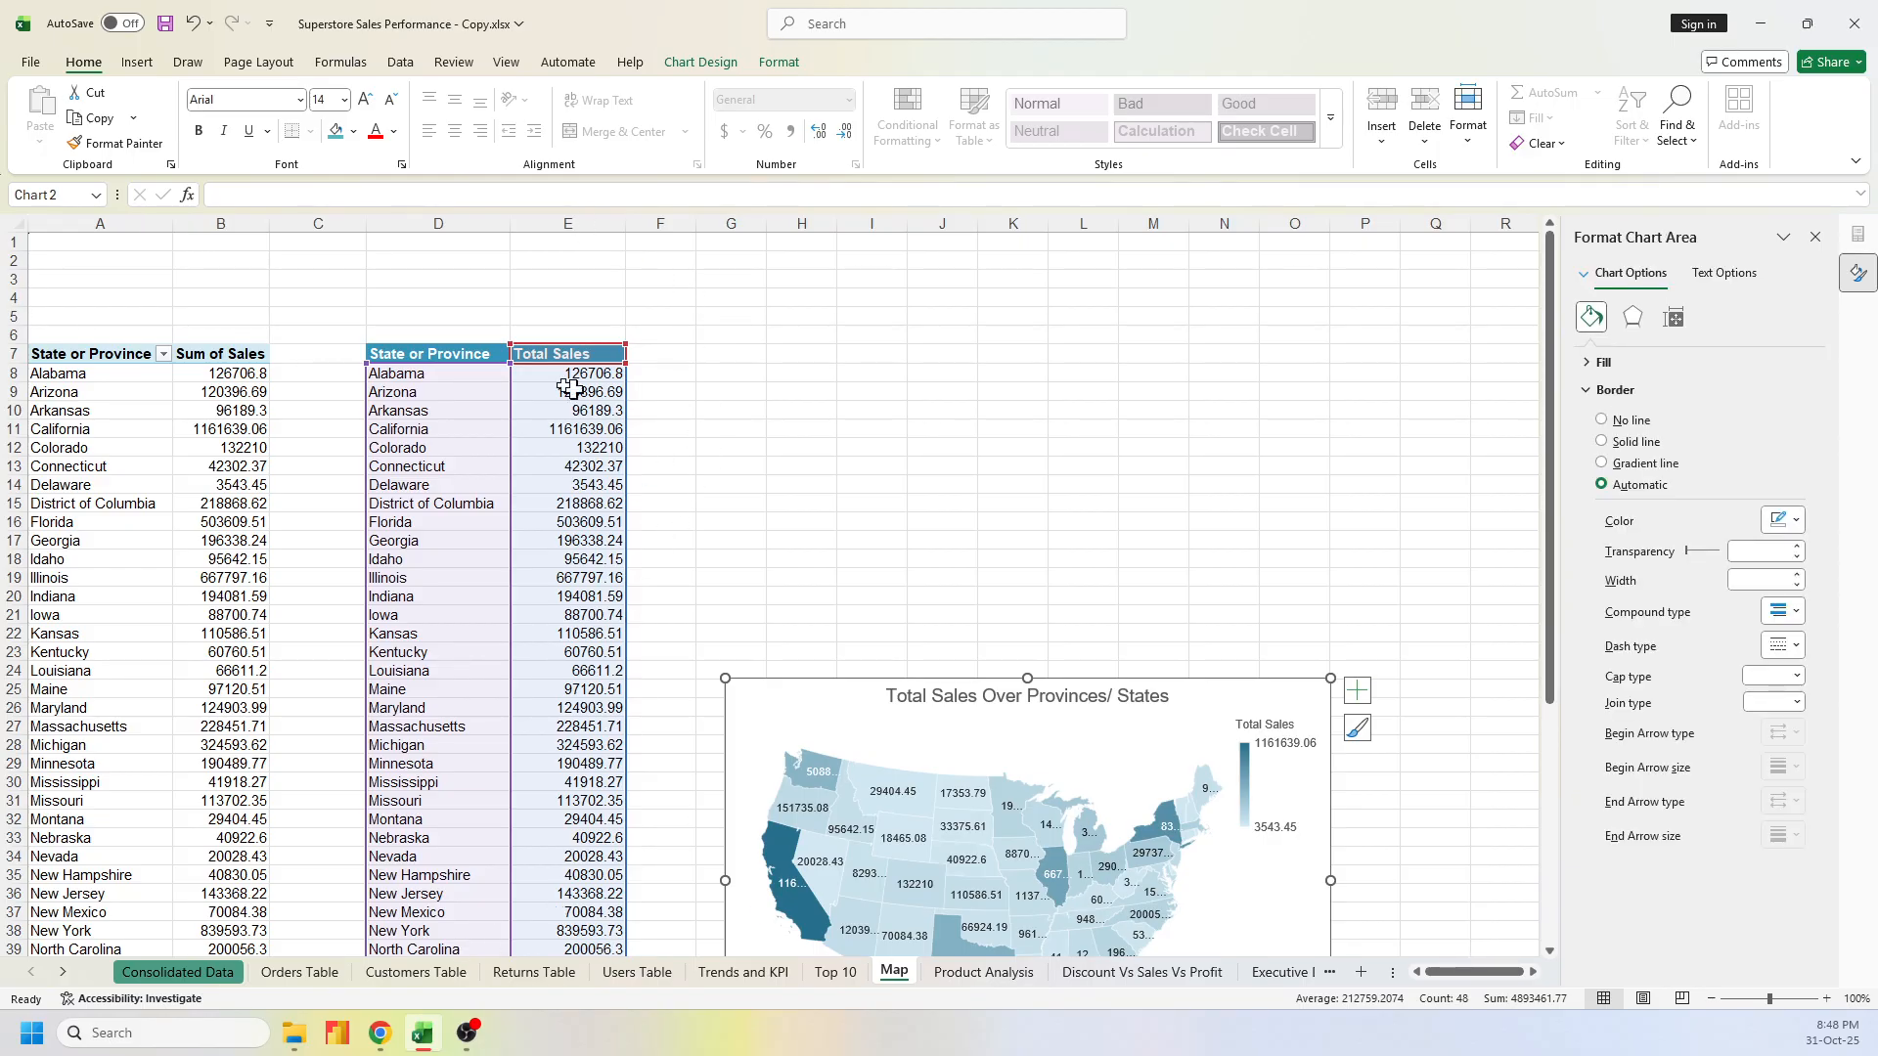
Select the State or Province and Total Sales table in D7:E56 and preview the recommended Filled Map without inserting it
left_click_drag(414, 356, 567, 370)
key("ctrl+shift+Down")
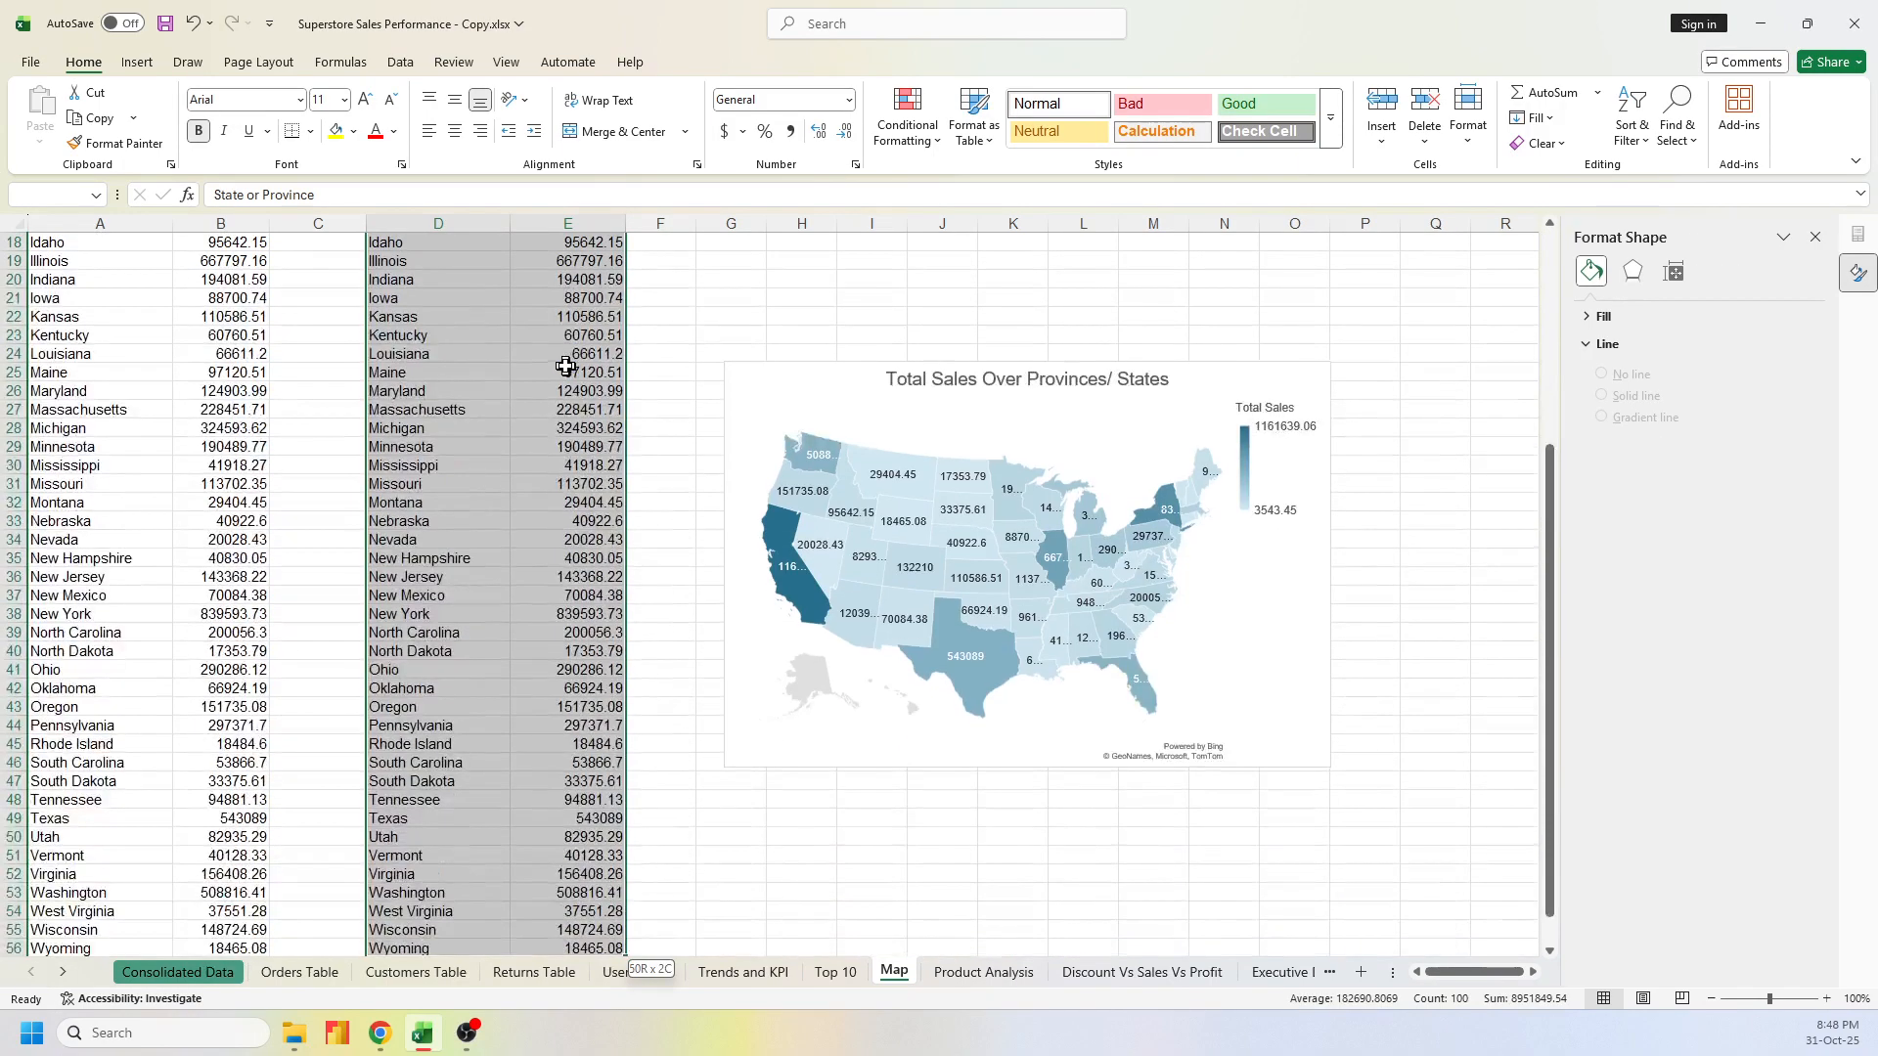
left_click(400, 63)
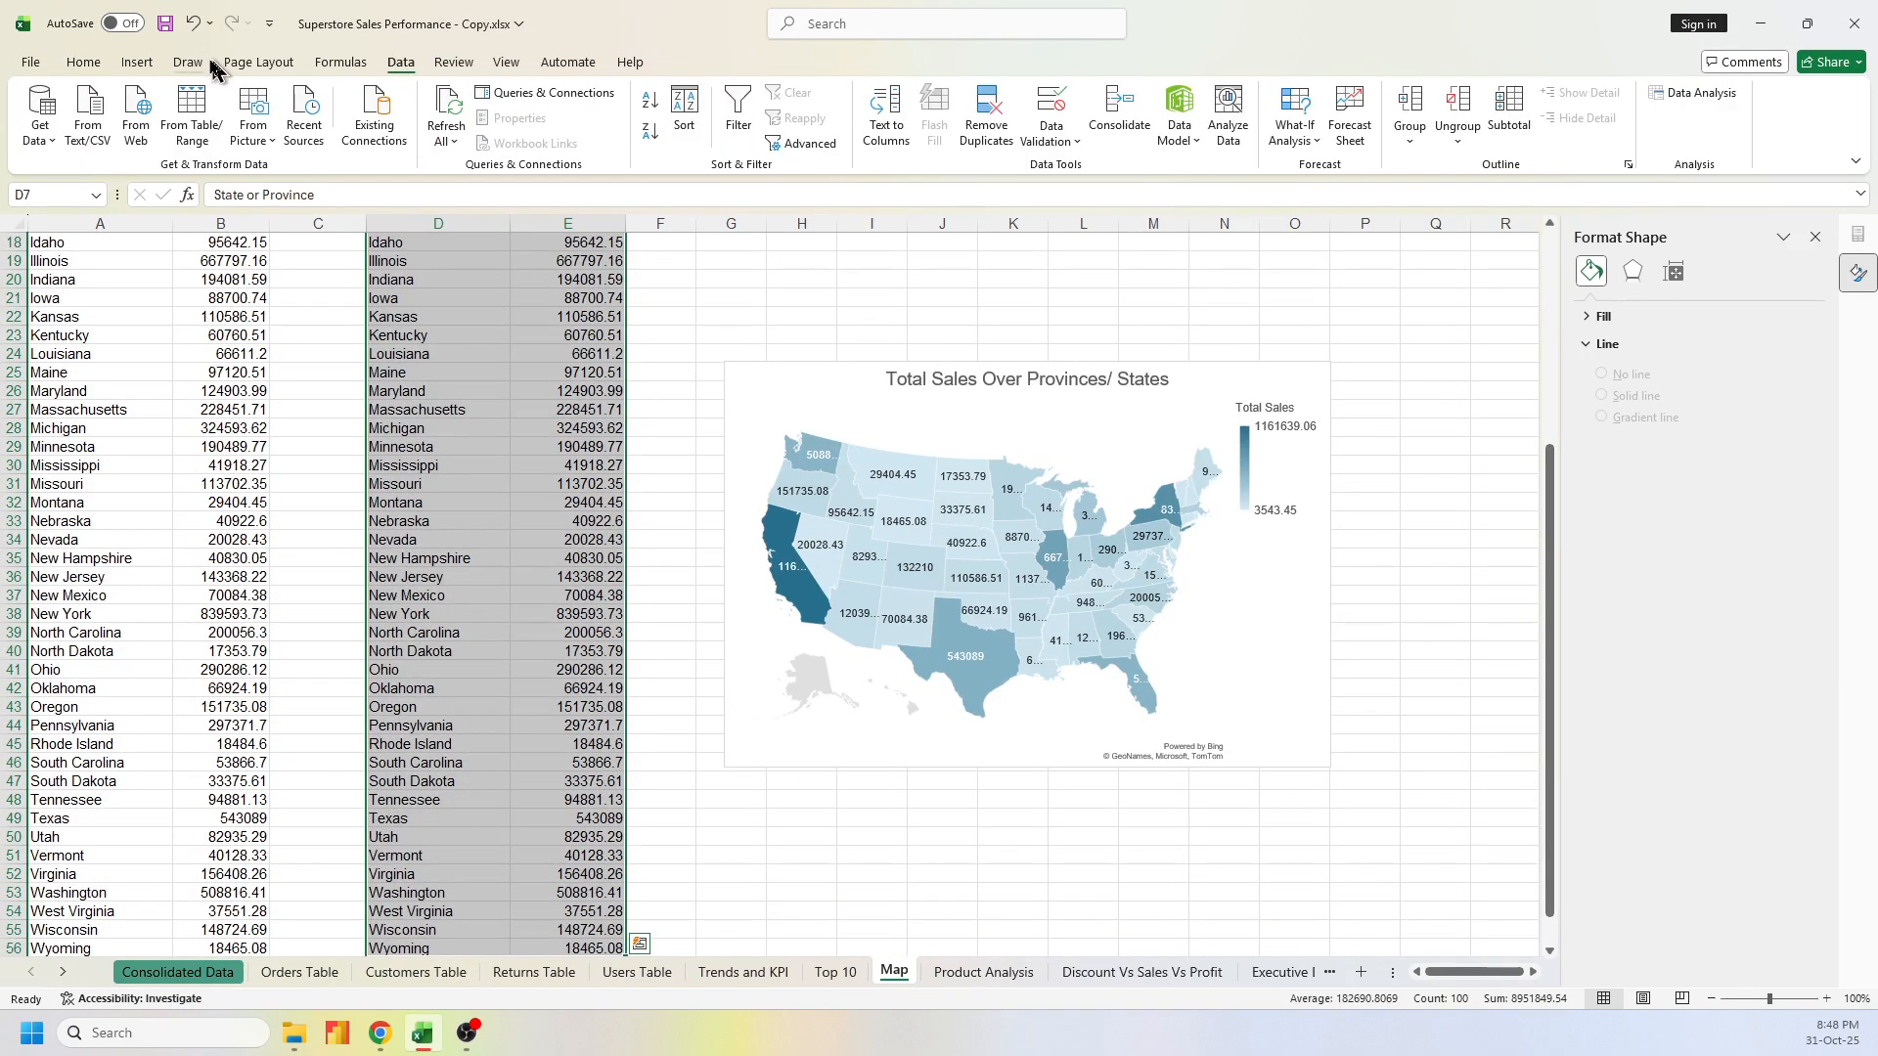
left_click(137, 63)
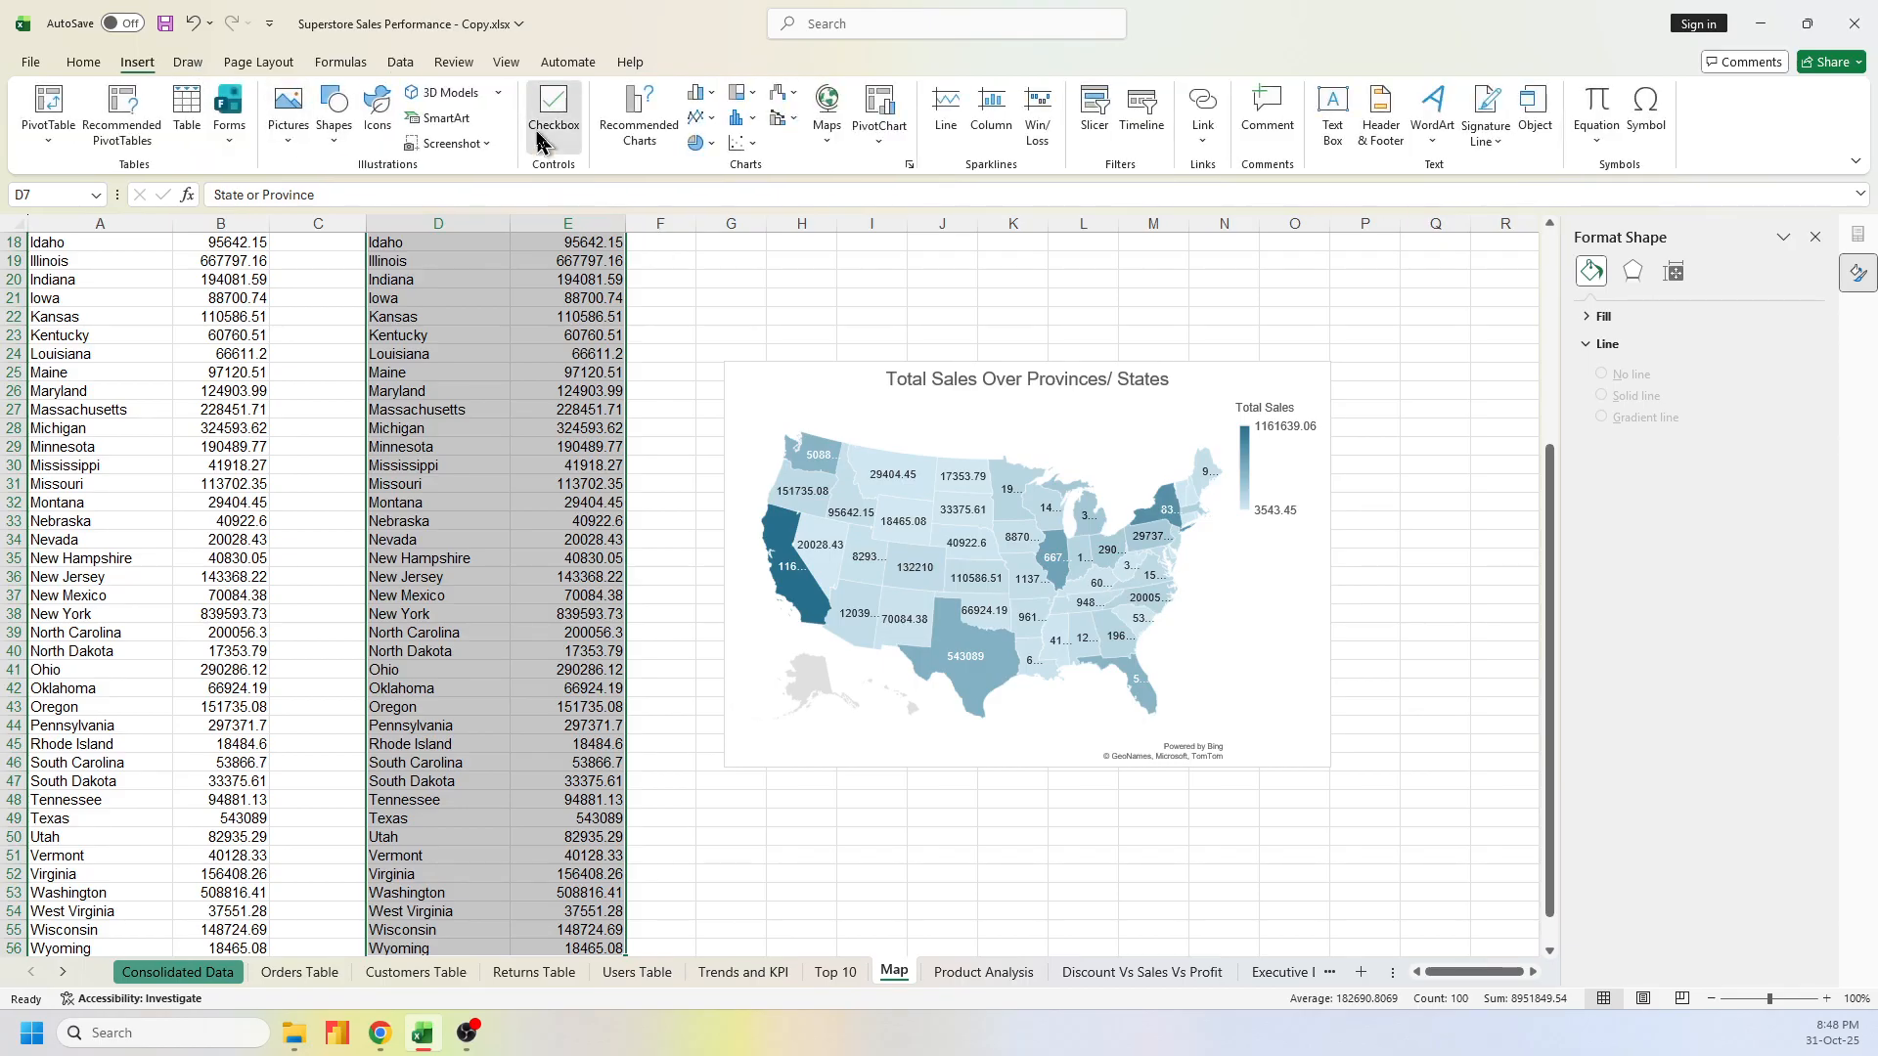
left_click(636, 118)
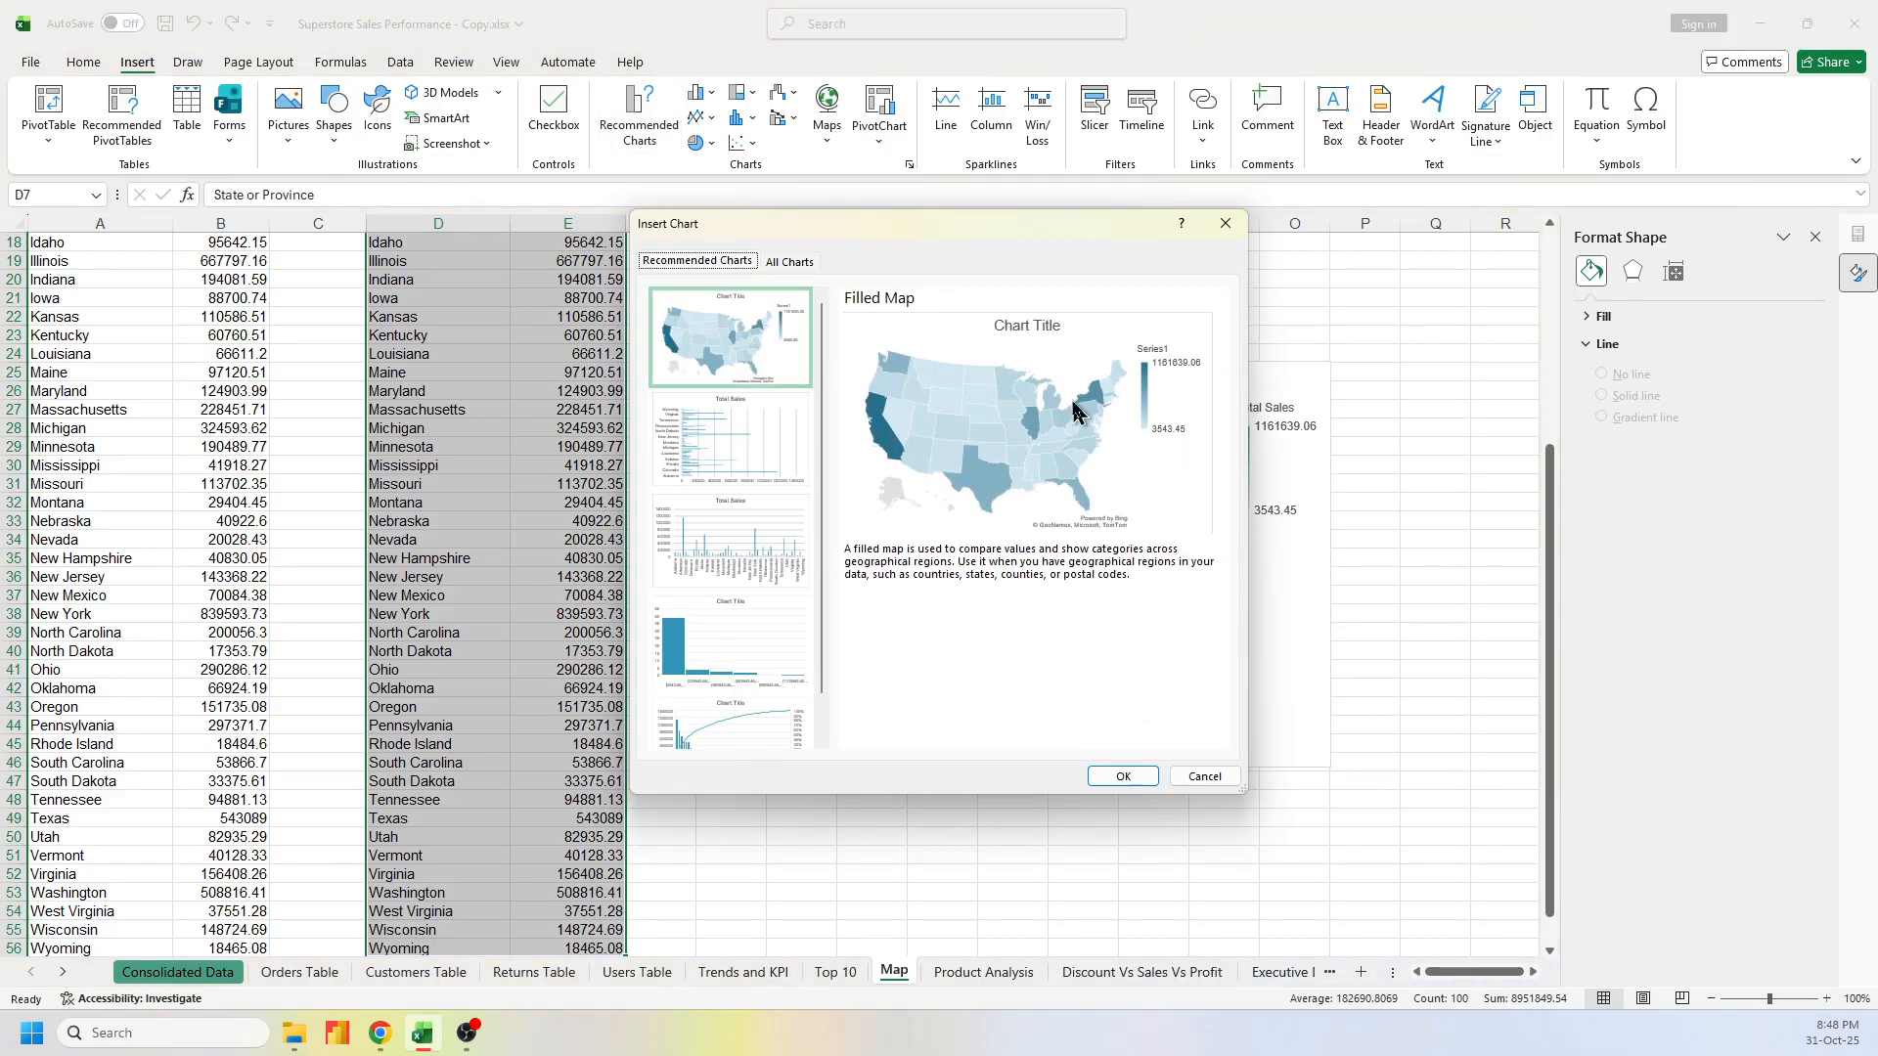
left_click(1204, 777)
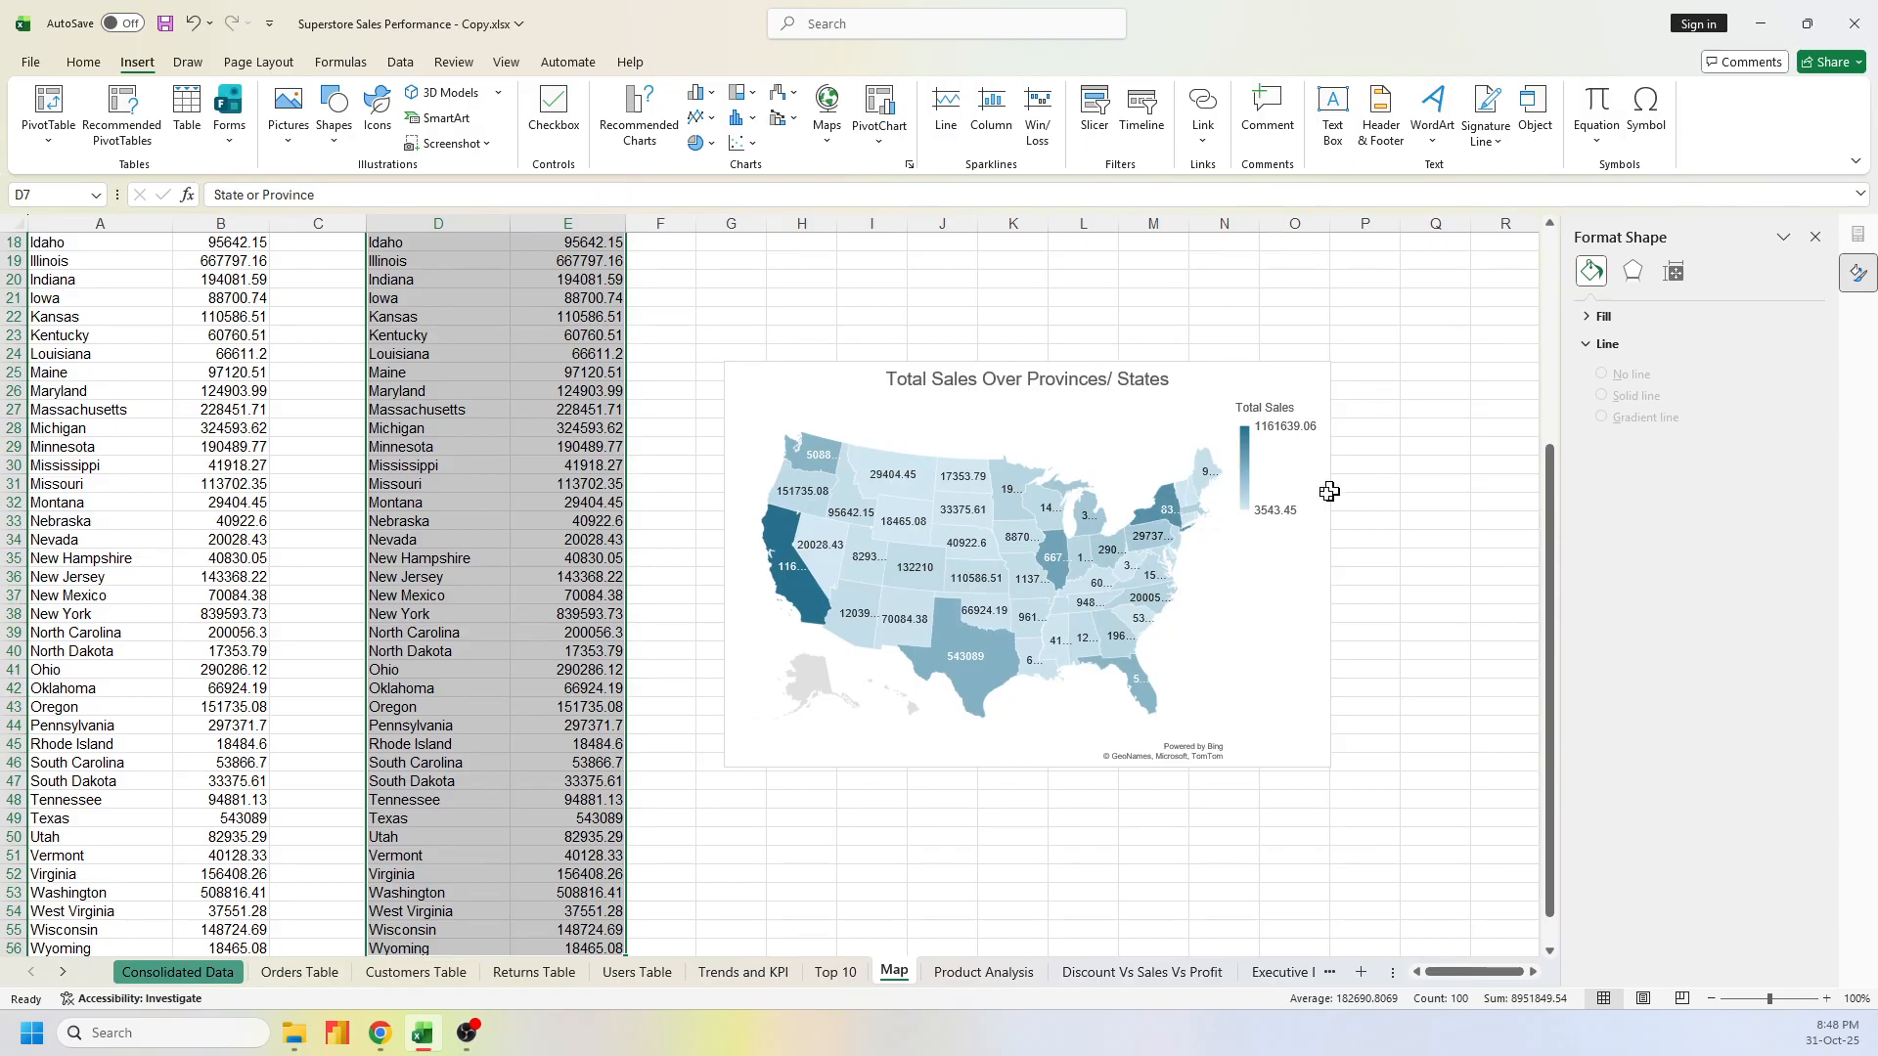
Look through the Product Analysis, Discount Vs Sales Vs Profit and Executive Dashboard sheets, including the dashboard's Total Order card and charts
left_click(980, 973)
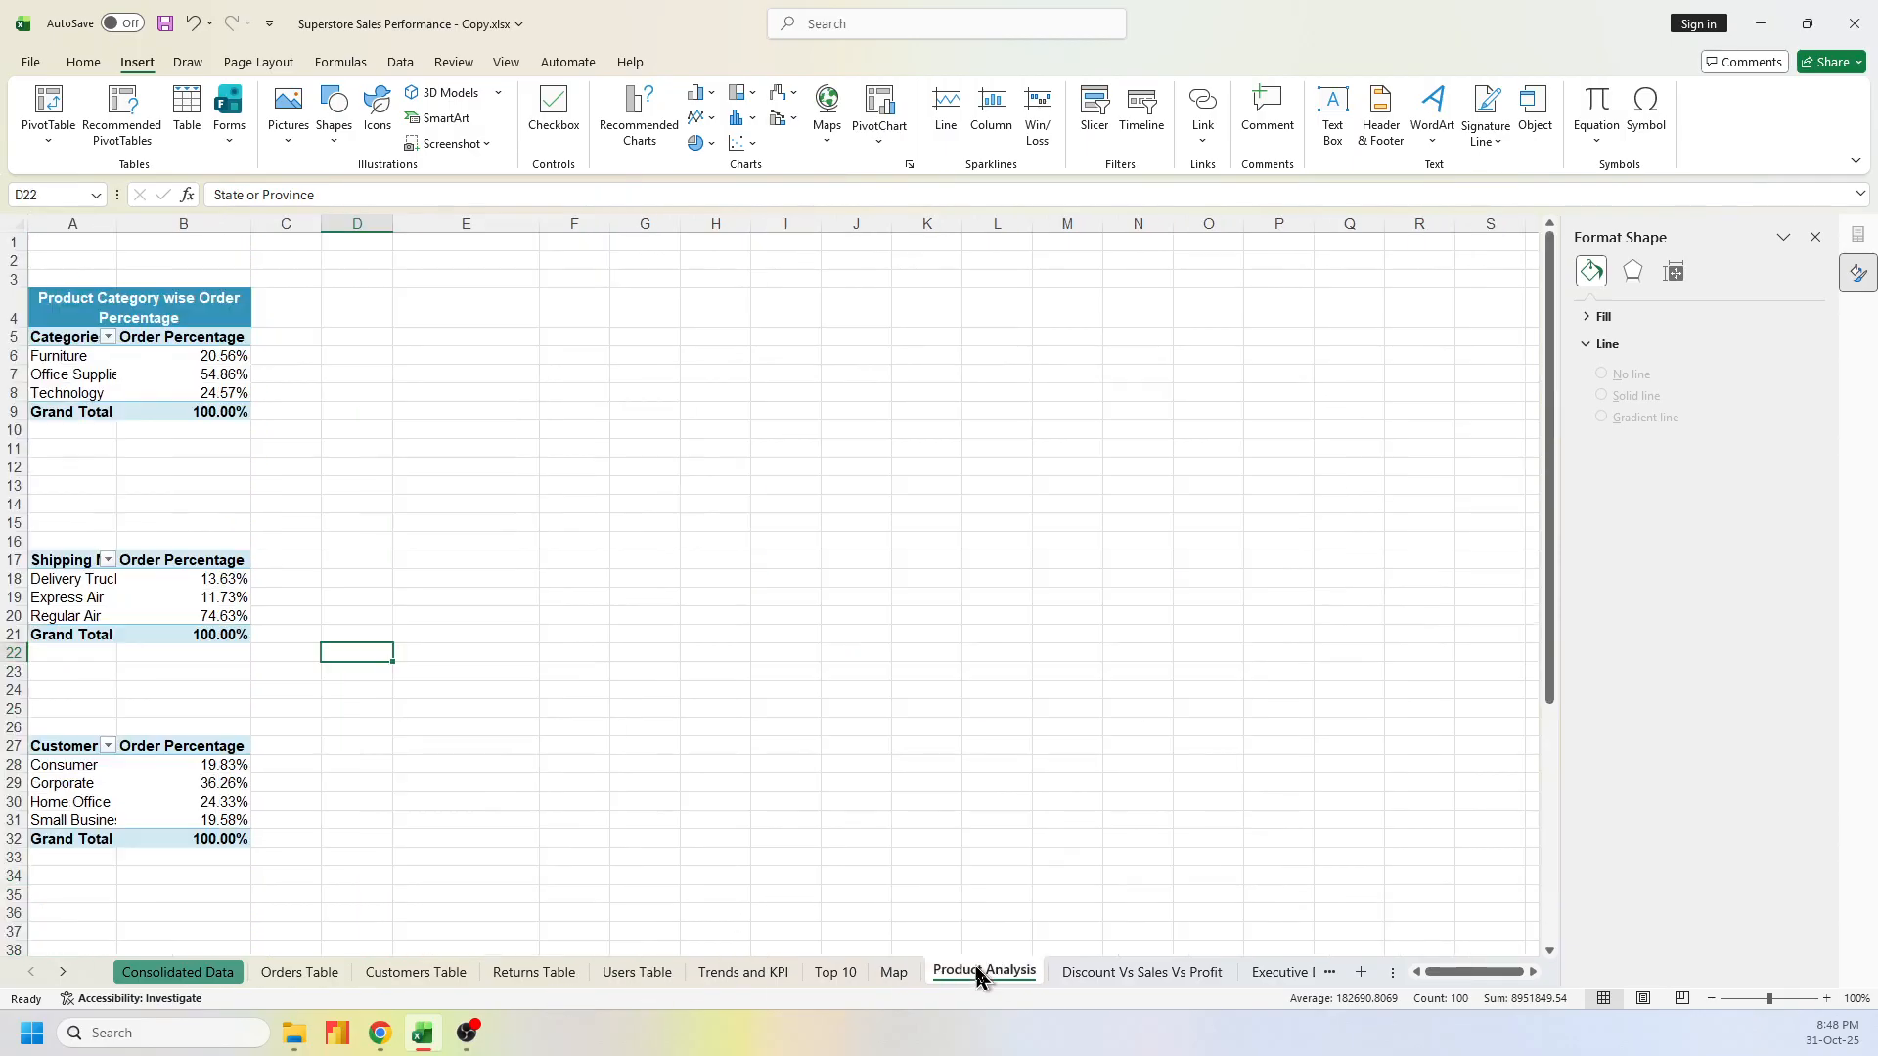
left_click(1142, 972)
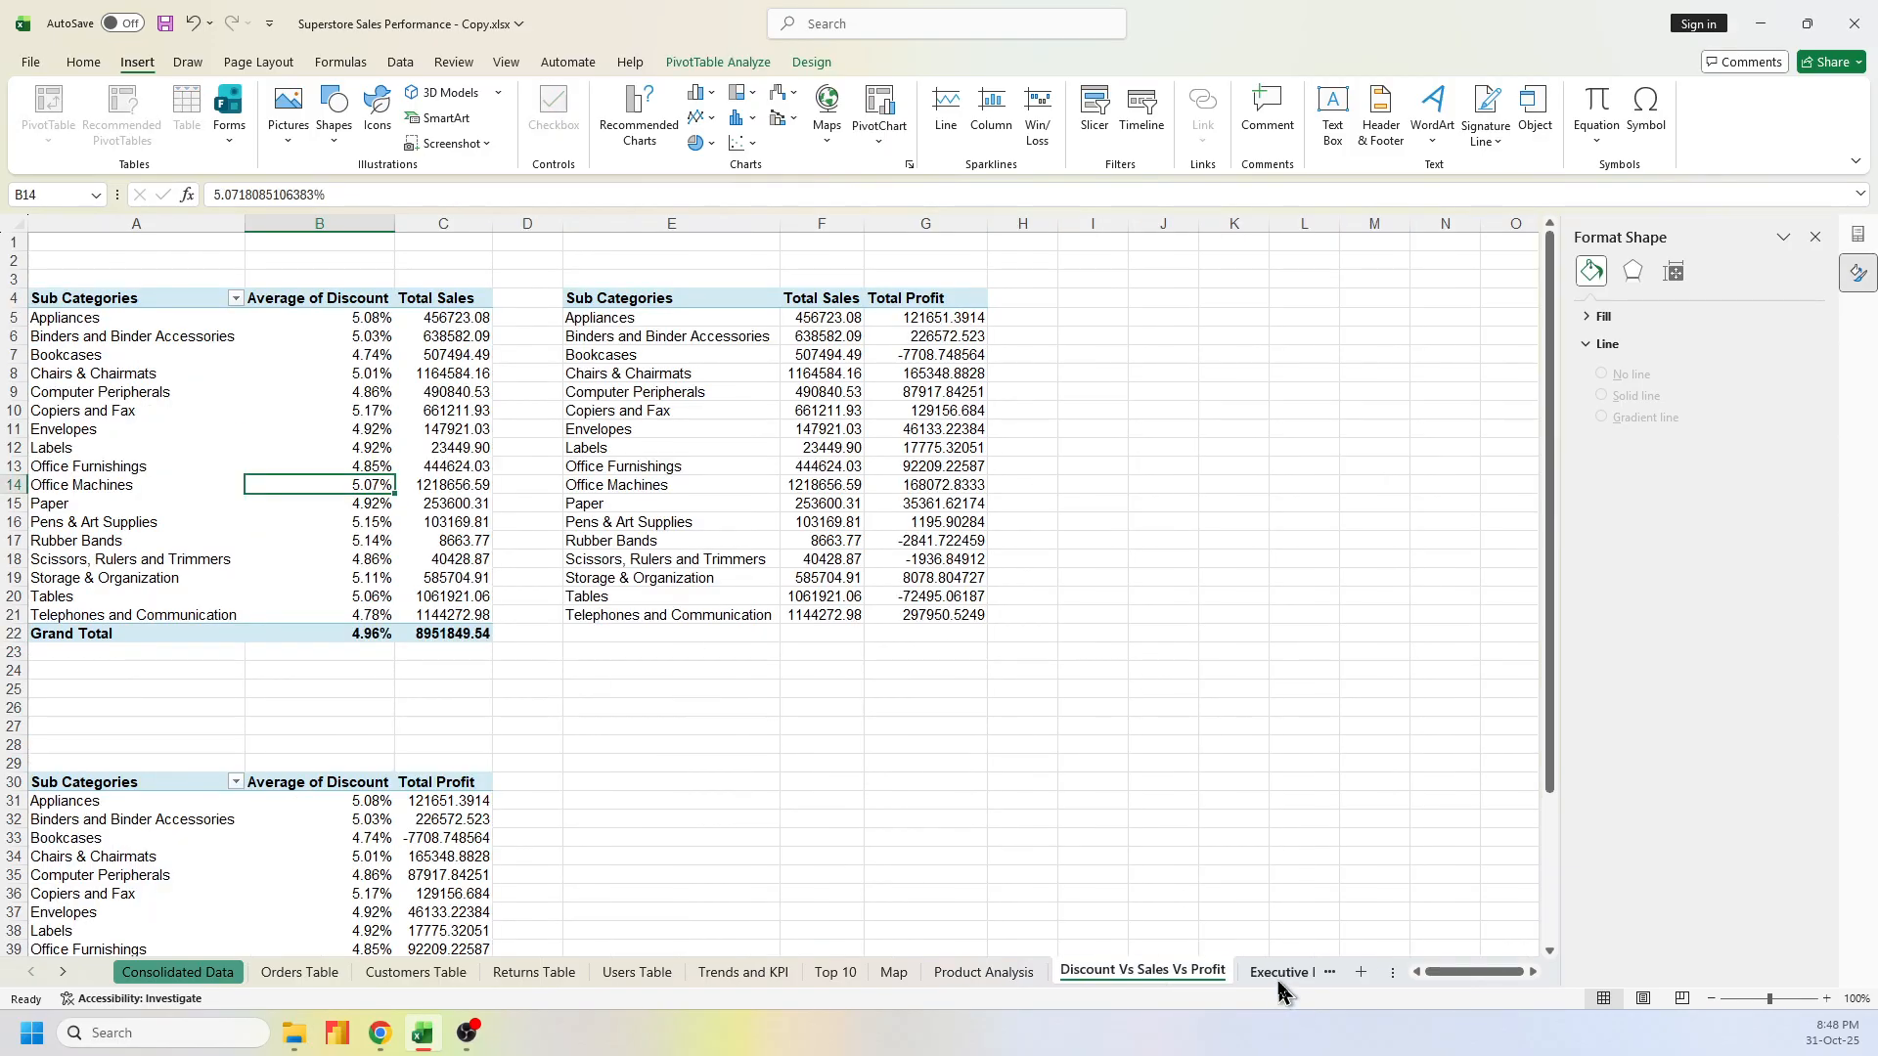
scroll(1278, 982, "down", 1)
left_click(1178, 972)
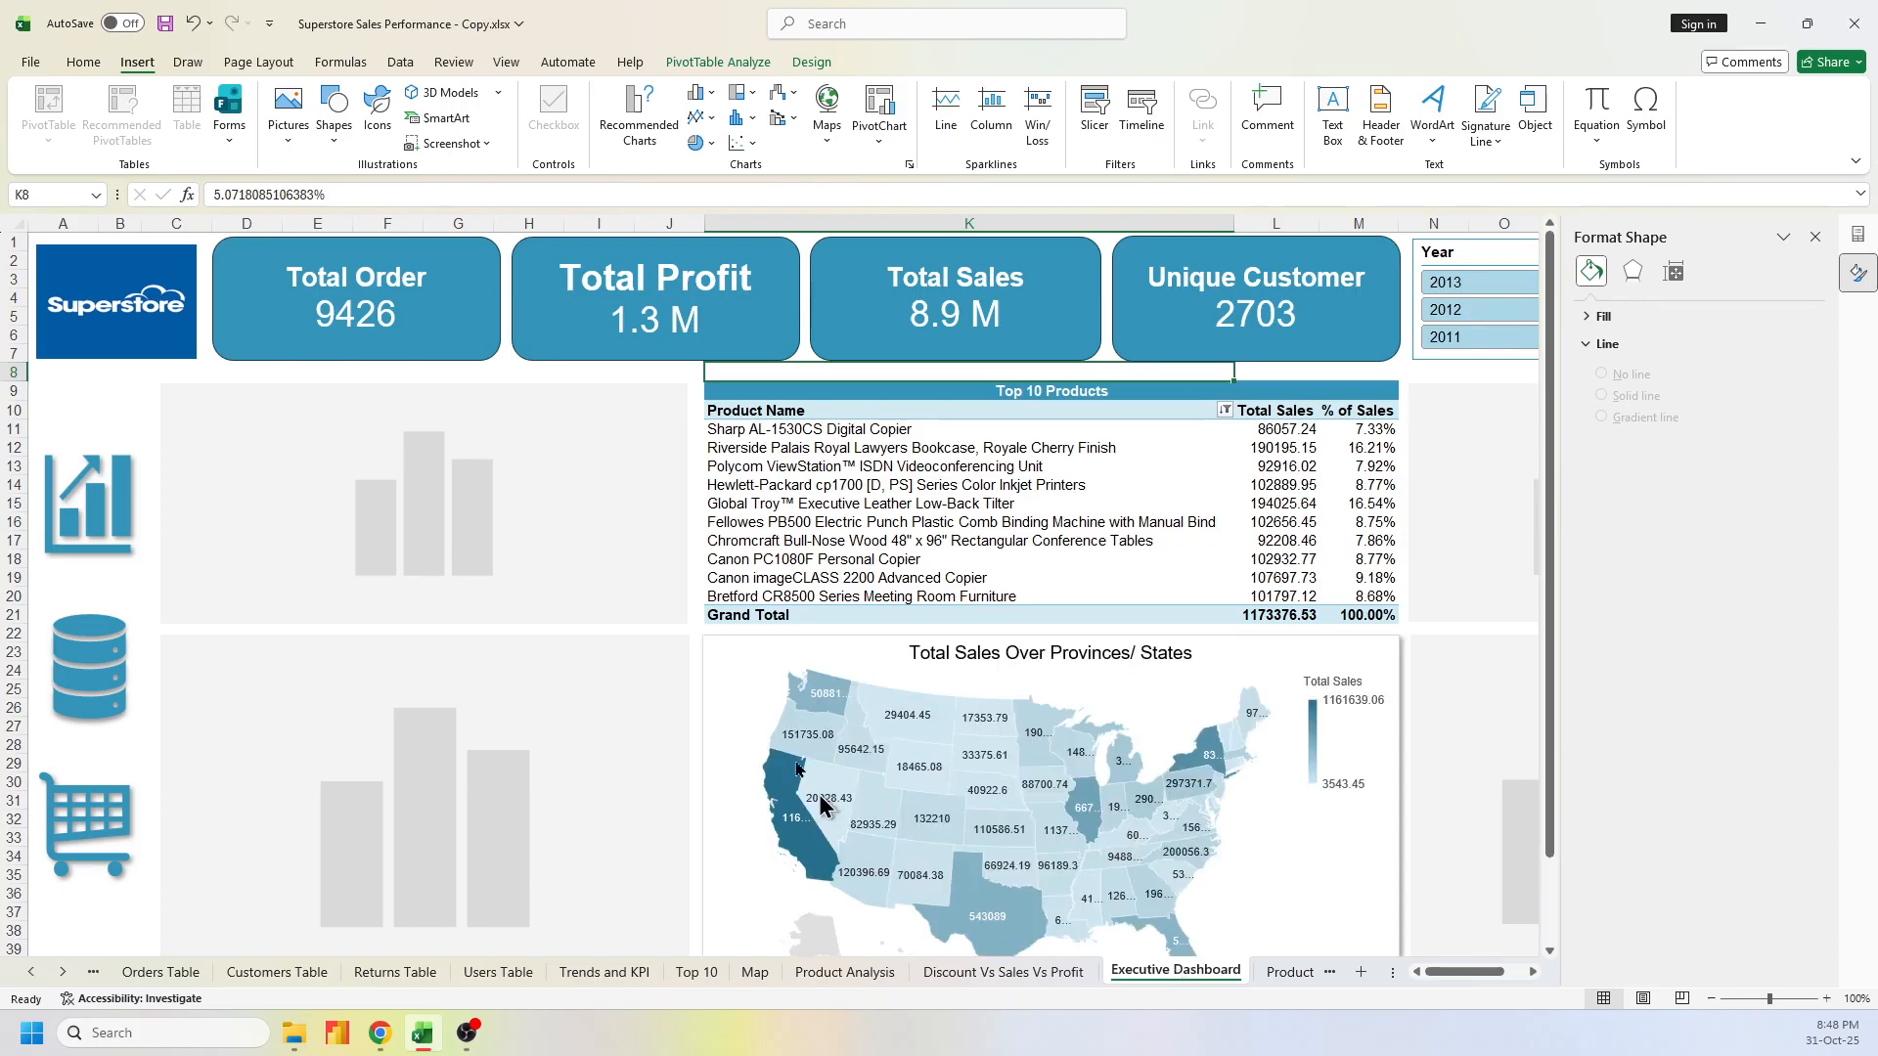
left_click(285, 271)
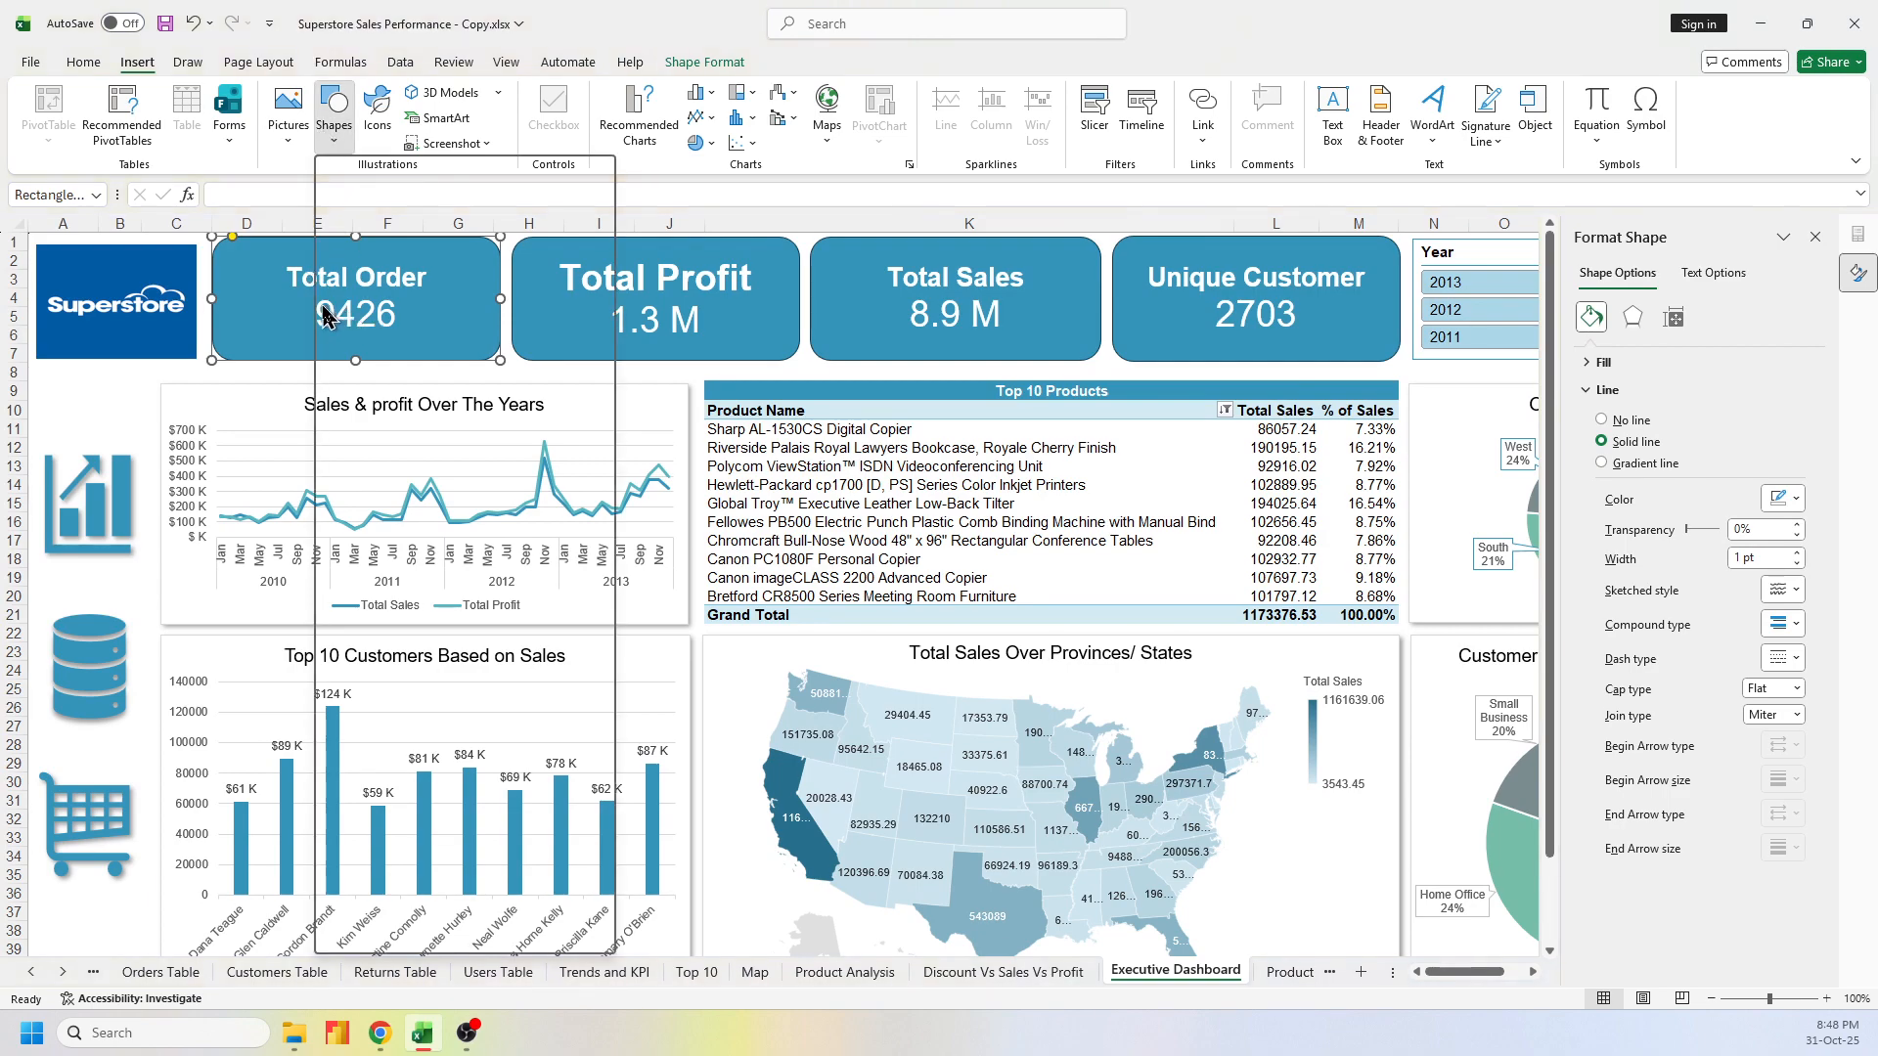
left_click(256, 313)
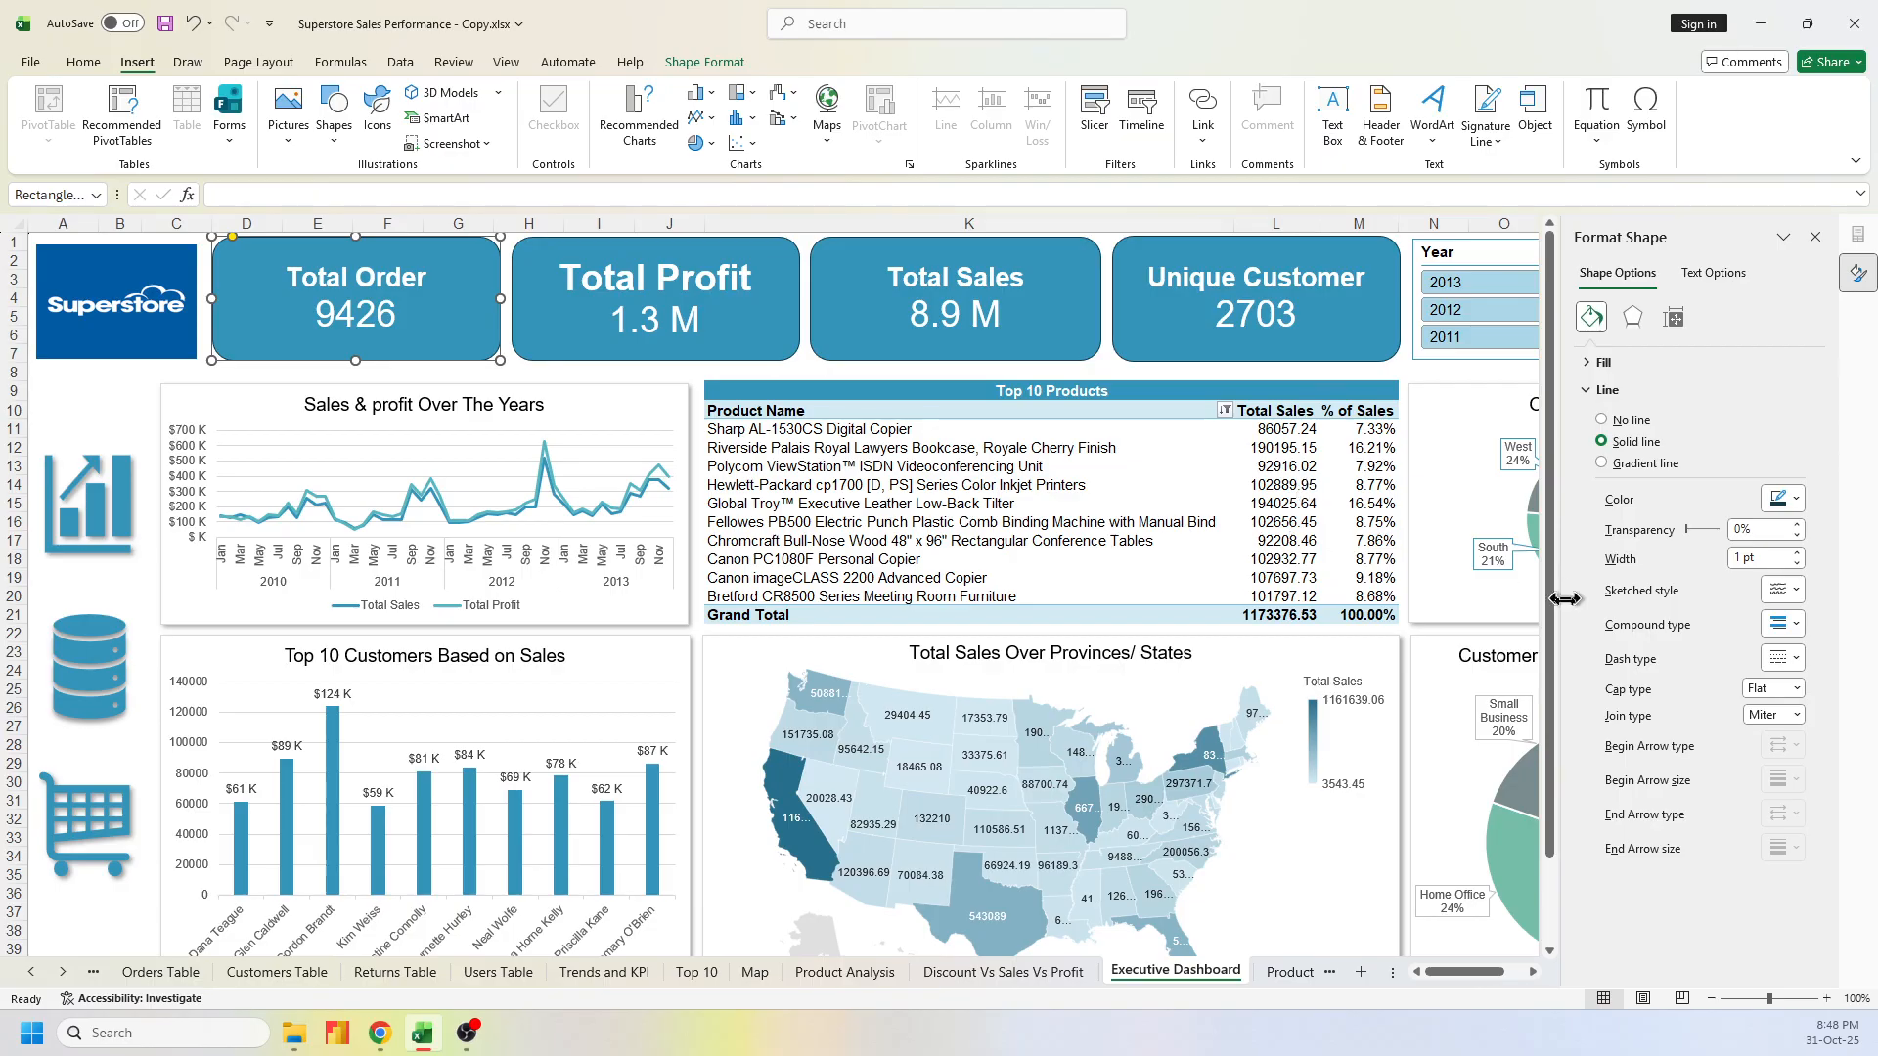
scroll(1364, 861, "down", 2)
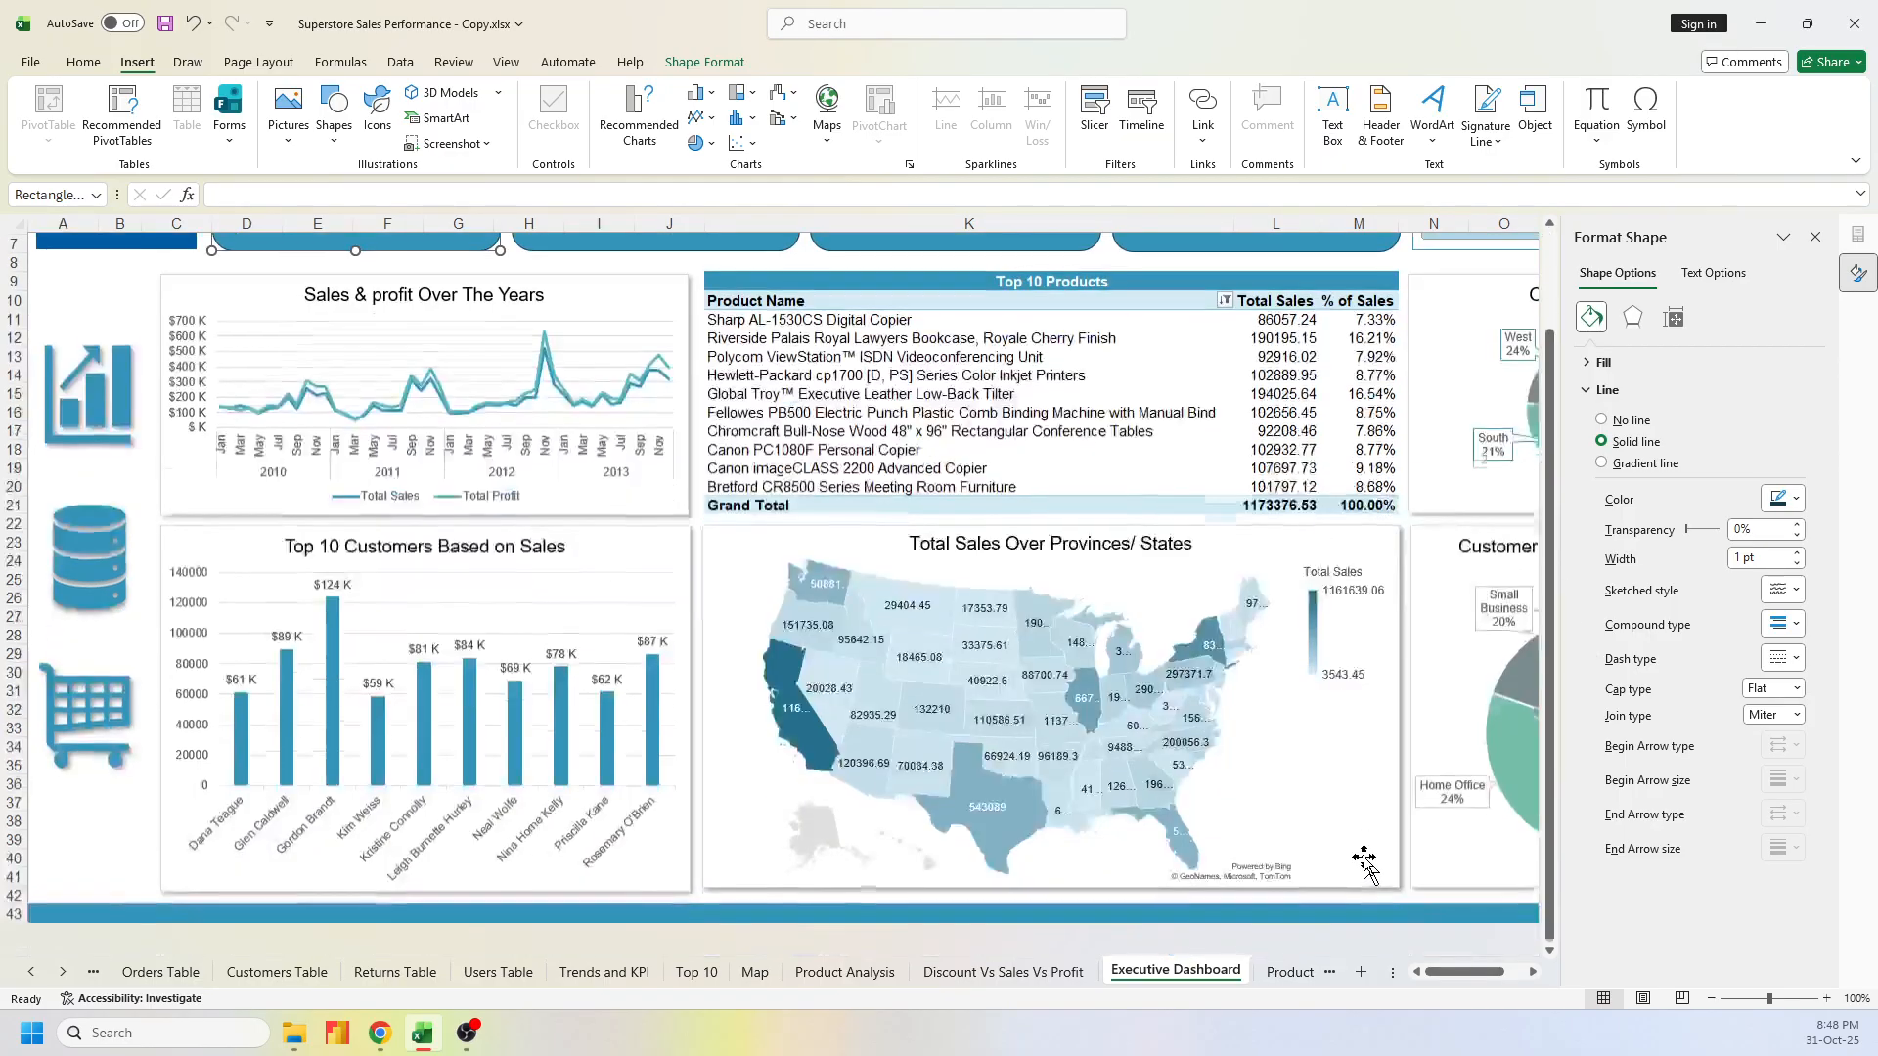
scroll(1271, 890, "down", 4)
Select the entire Executive Dashboard sheet and switch its gridline display on and back off
scroll(804, 812, "up", 2)
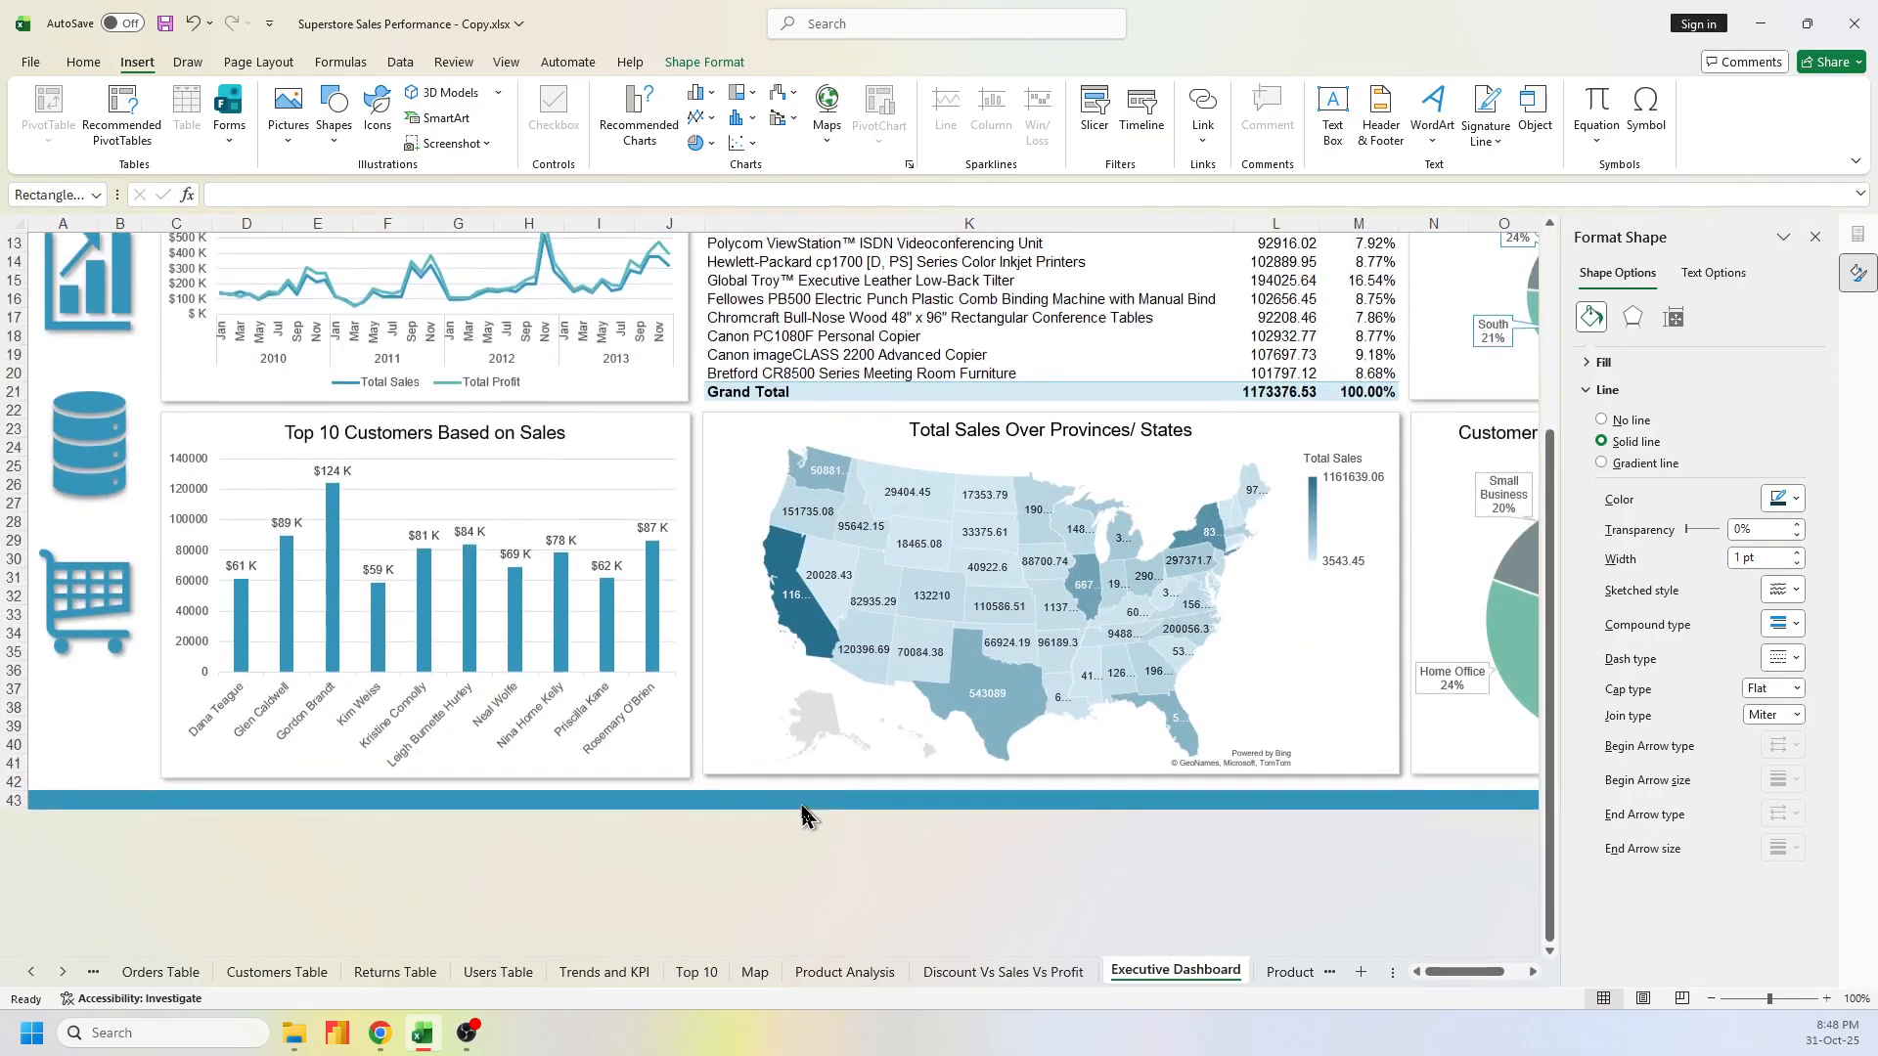
scroll(803, 813, "up", 4)
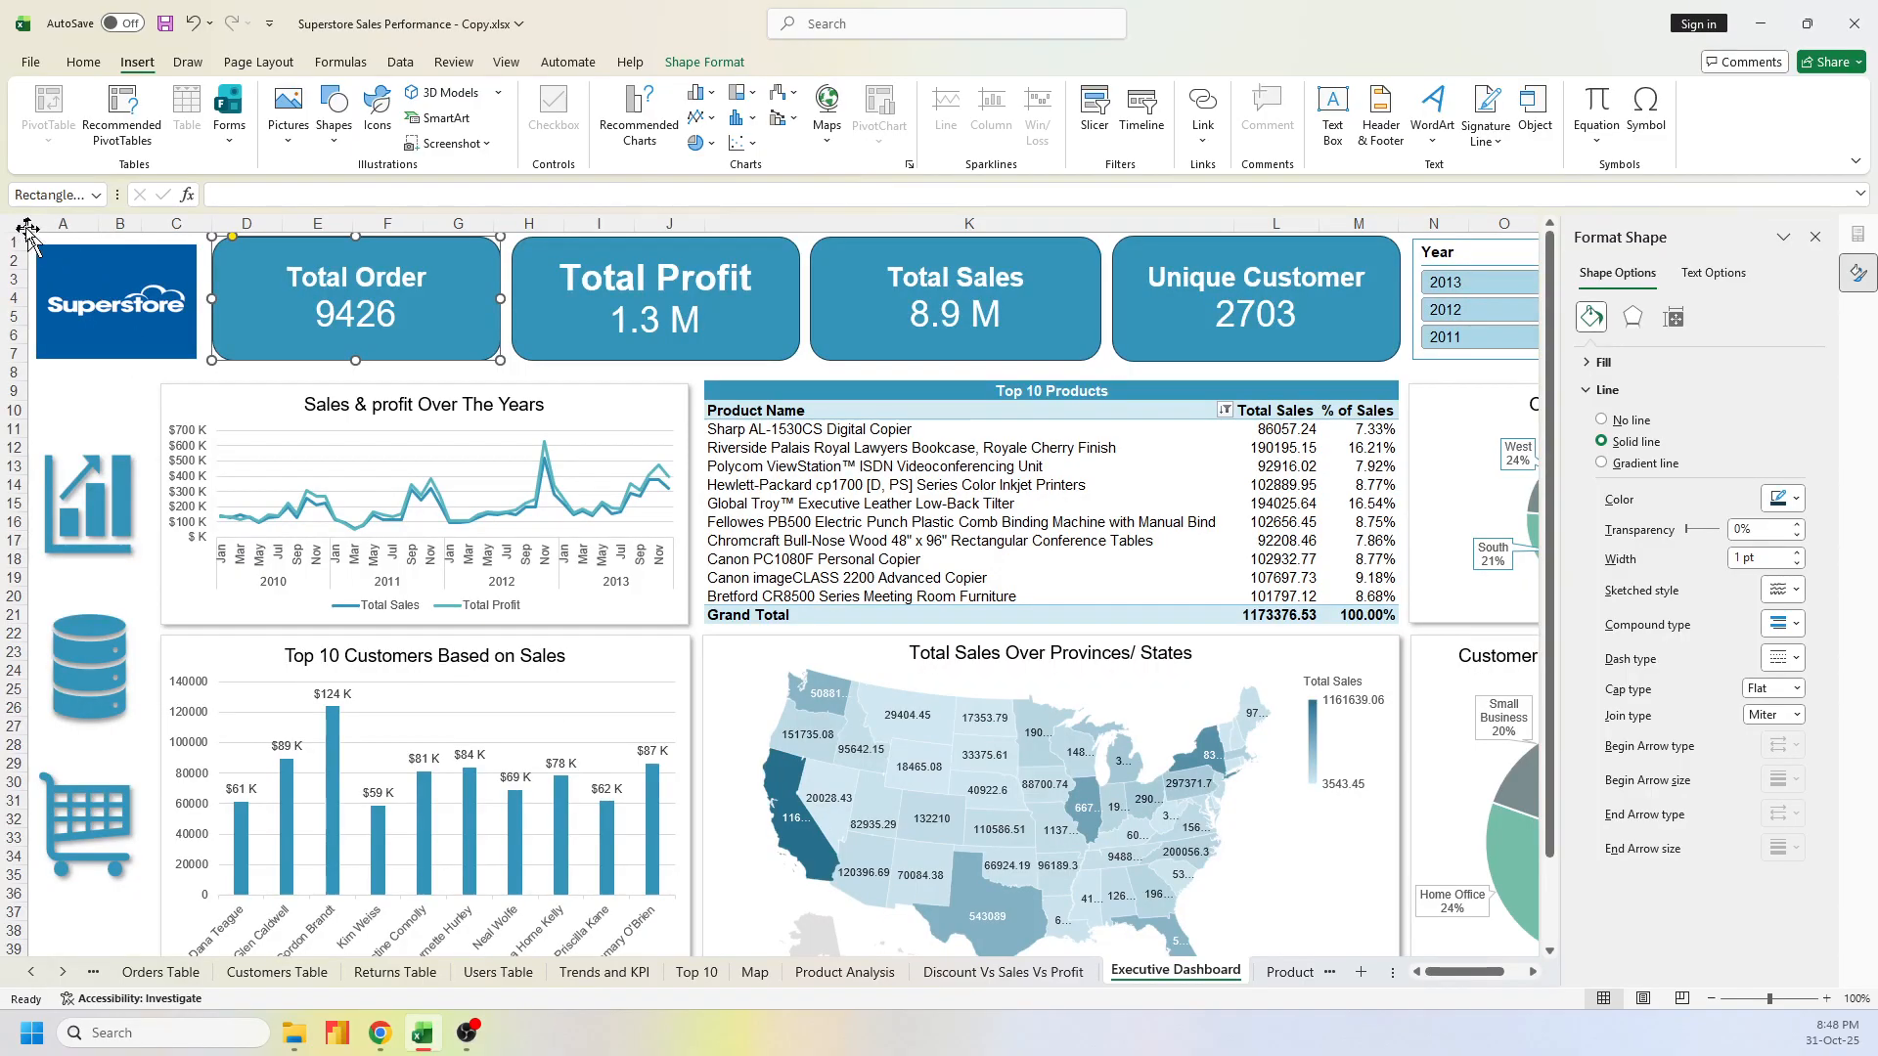
left_click(11, 224)
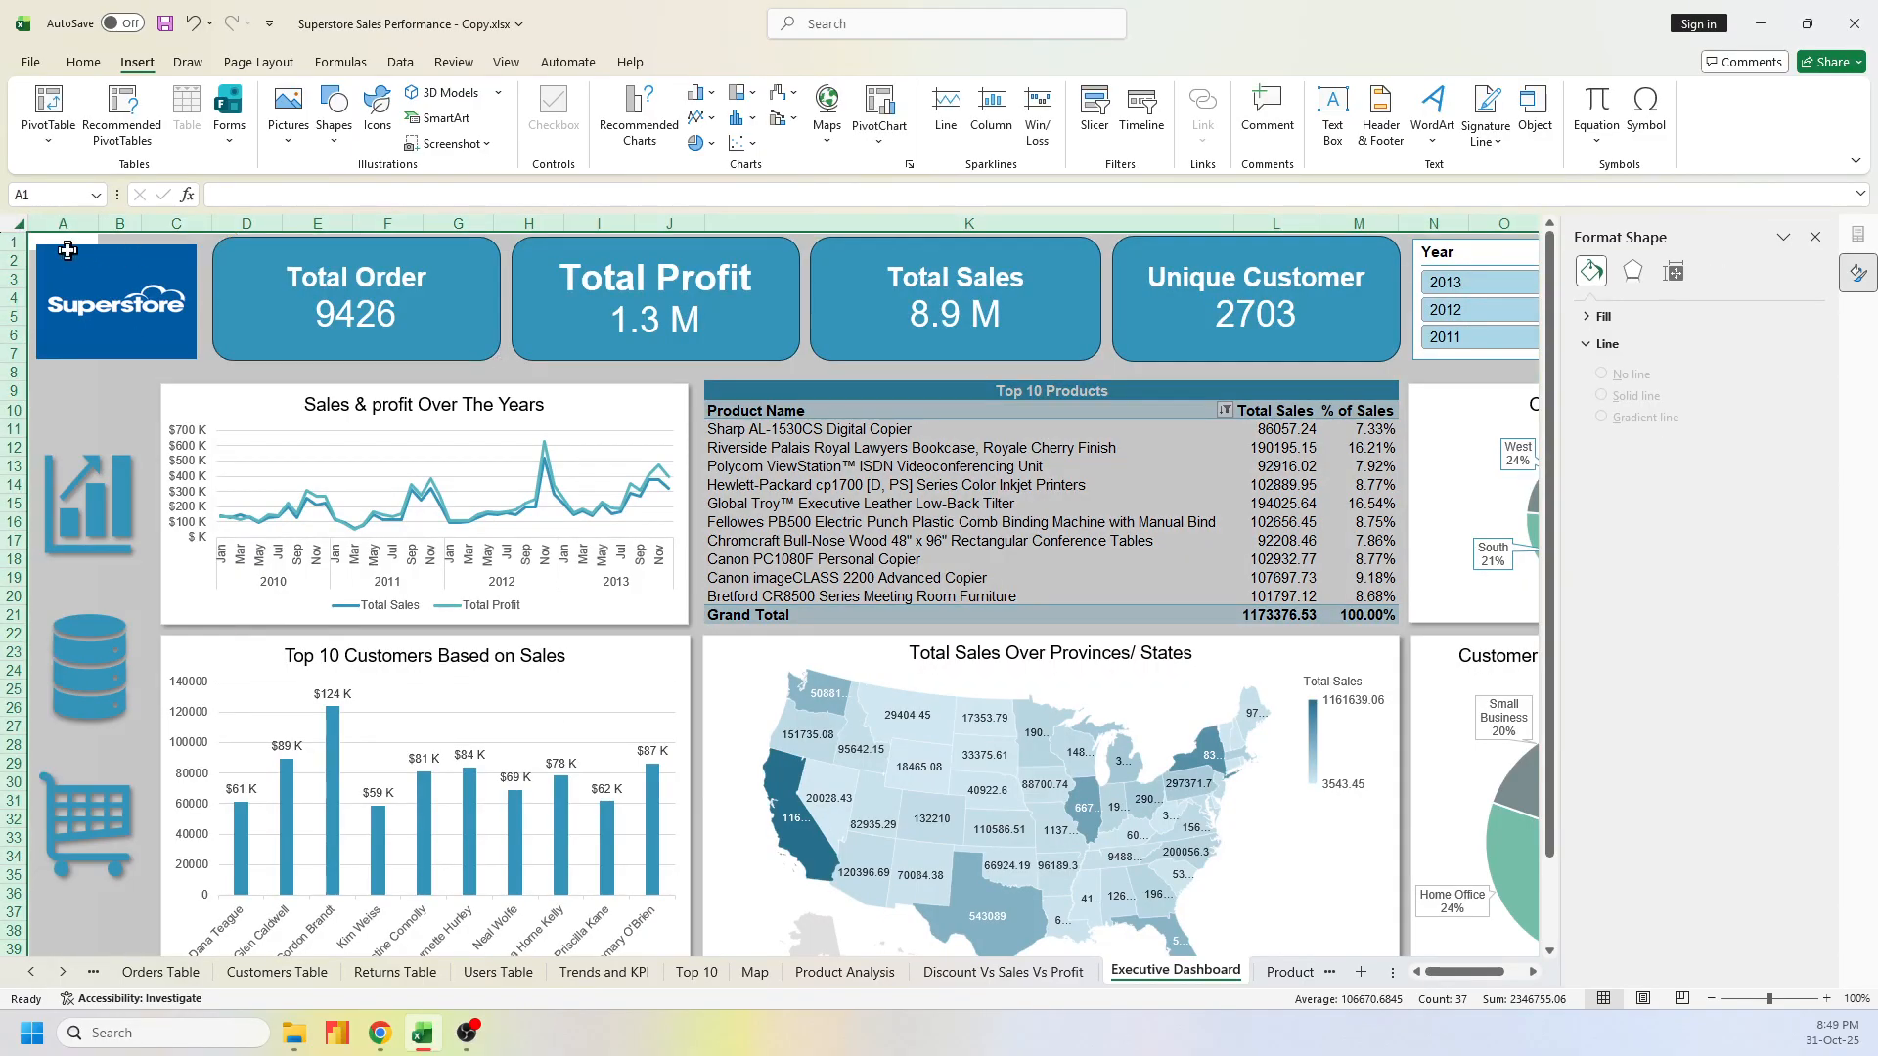
left_click(259, 62)
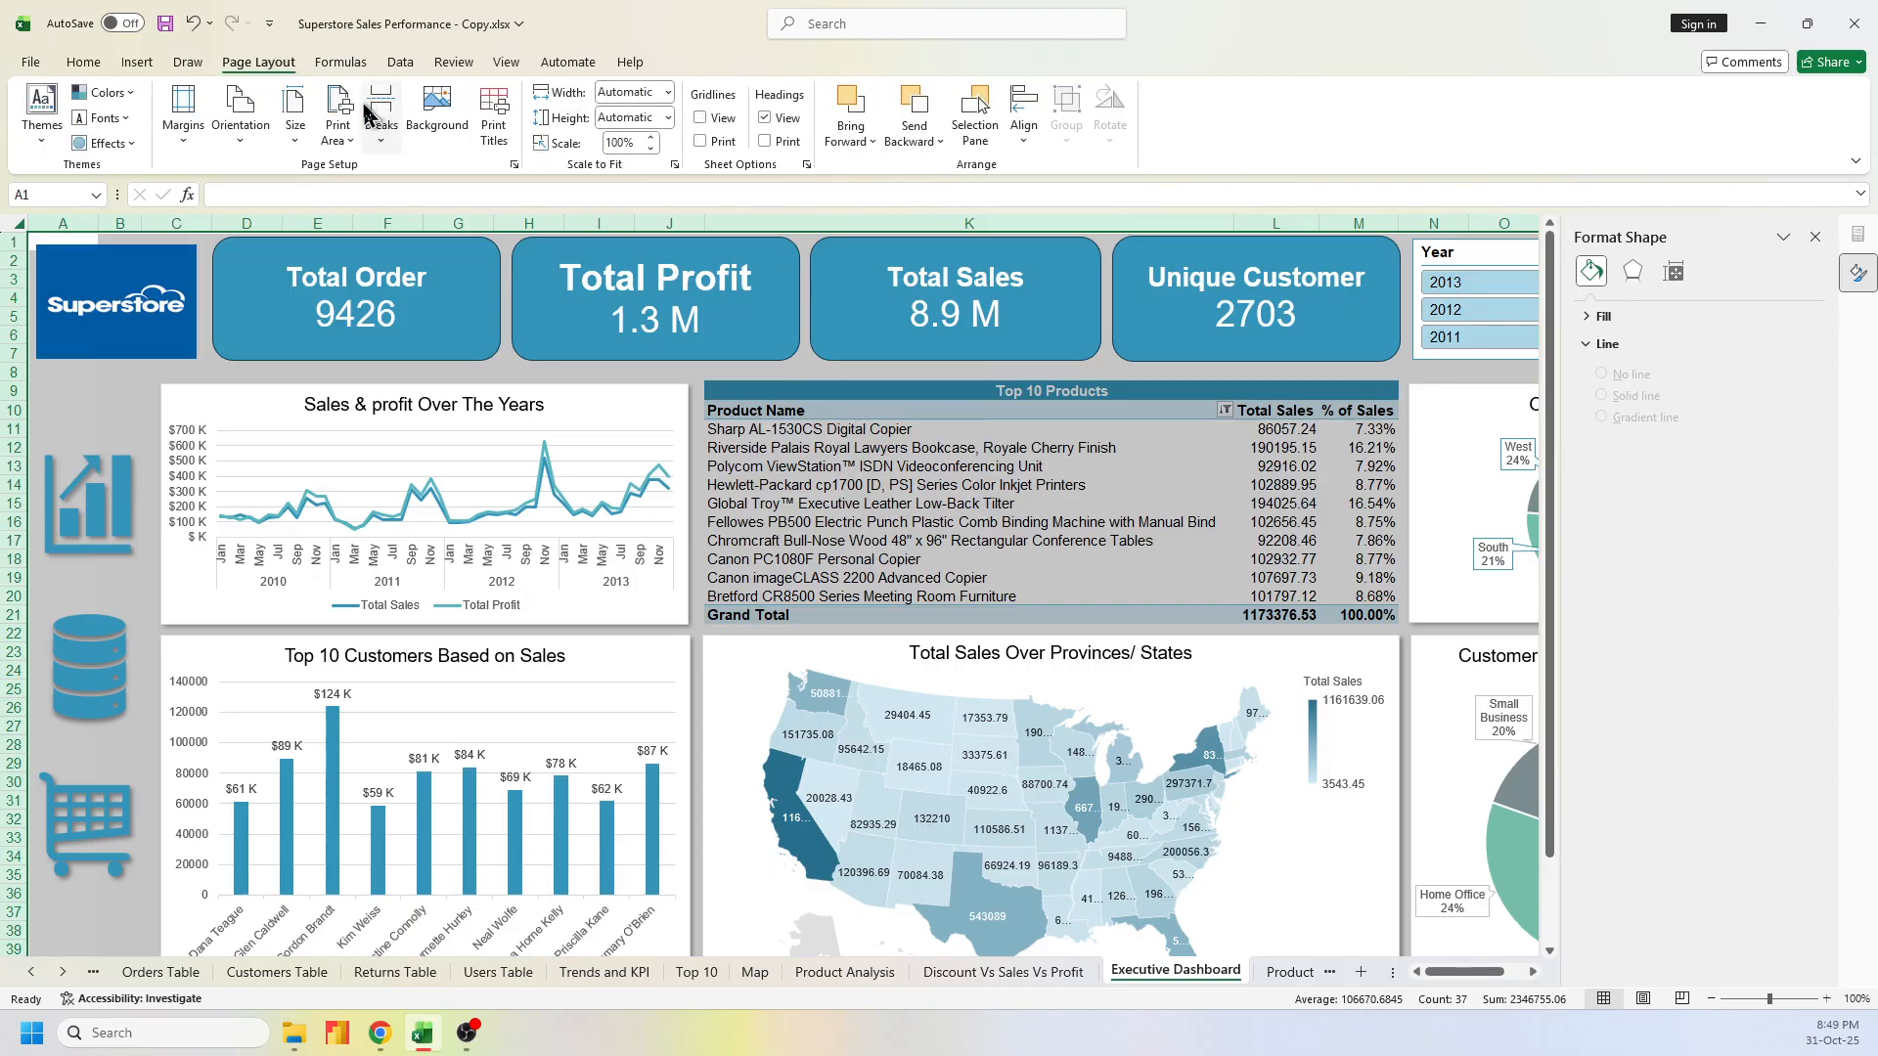
left_click(700, 118)
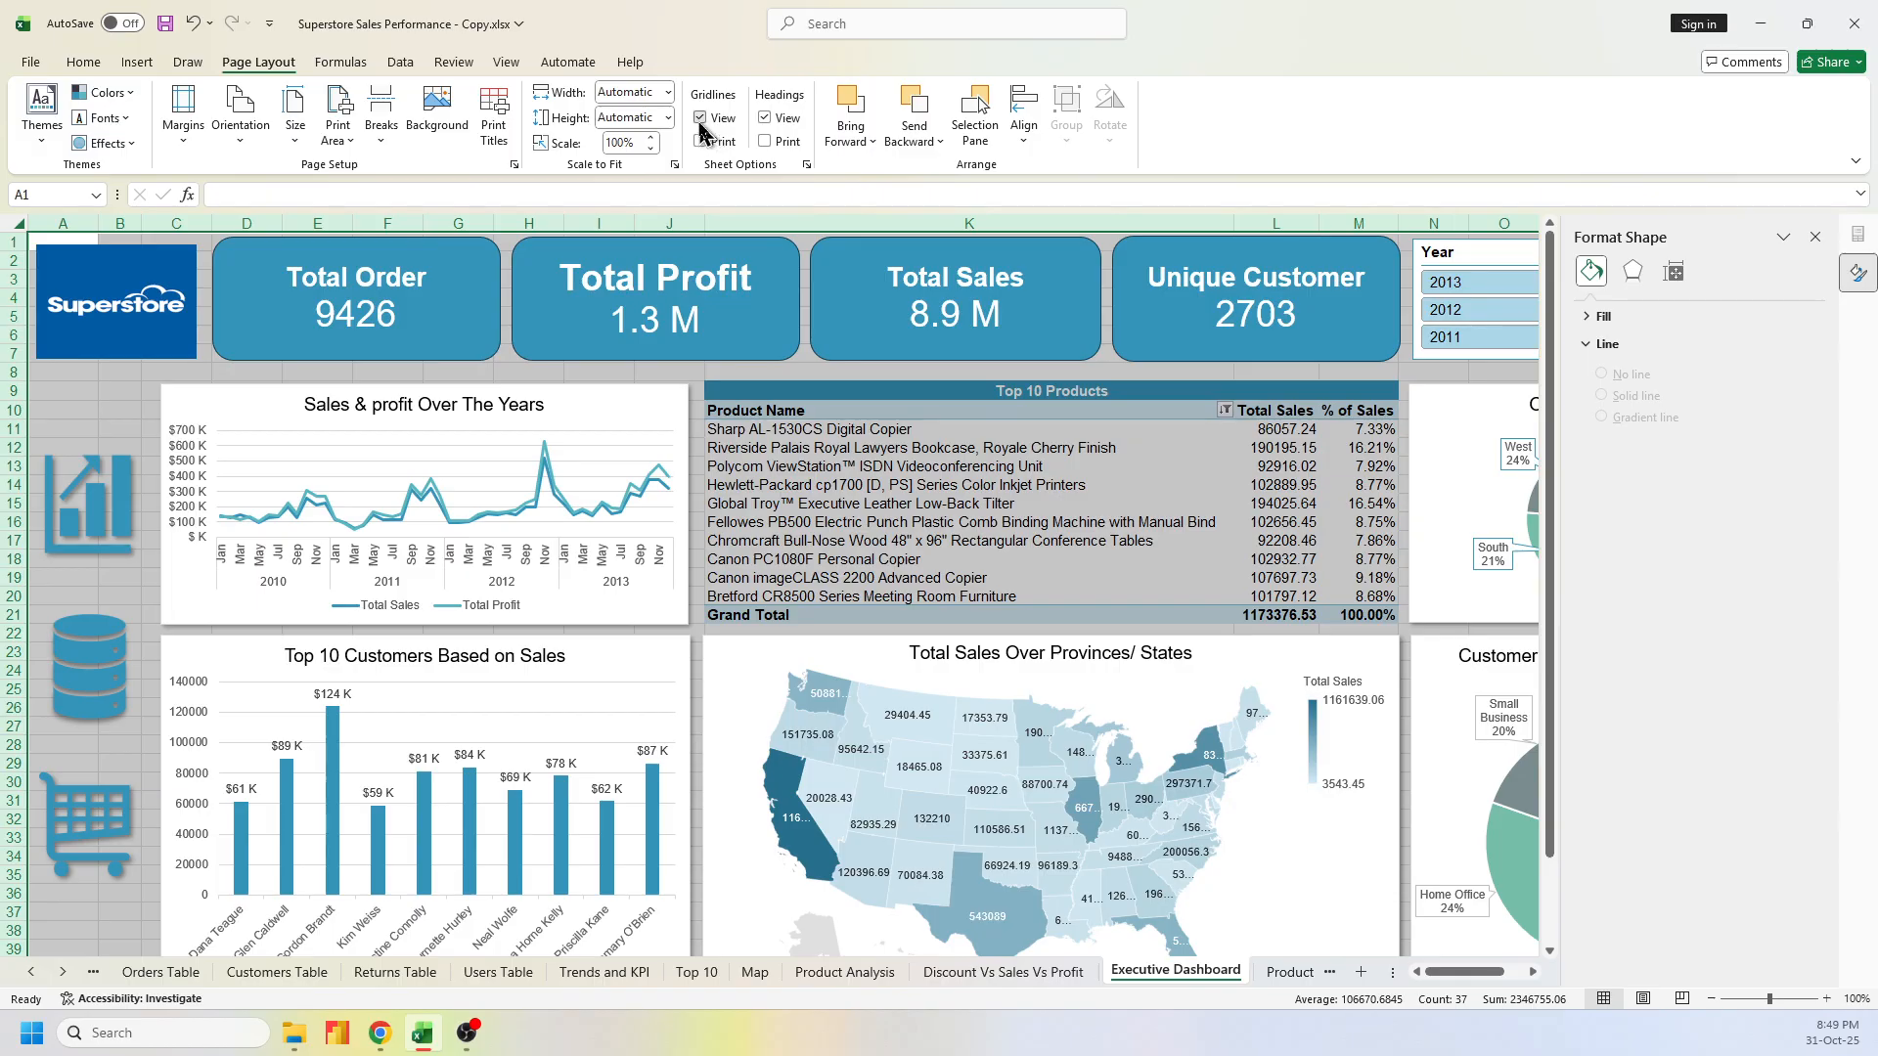
left_click(700, 121)
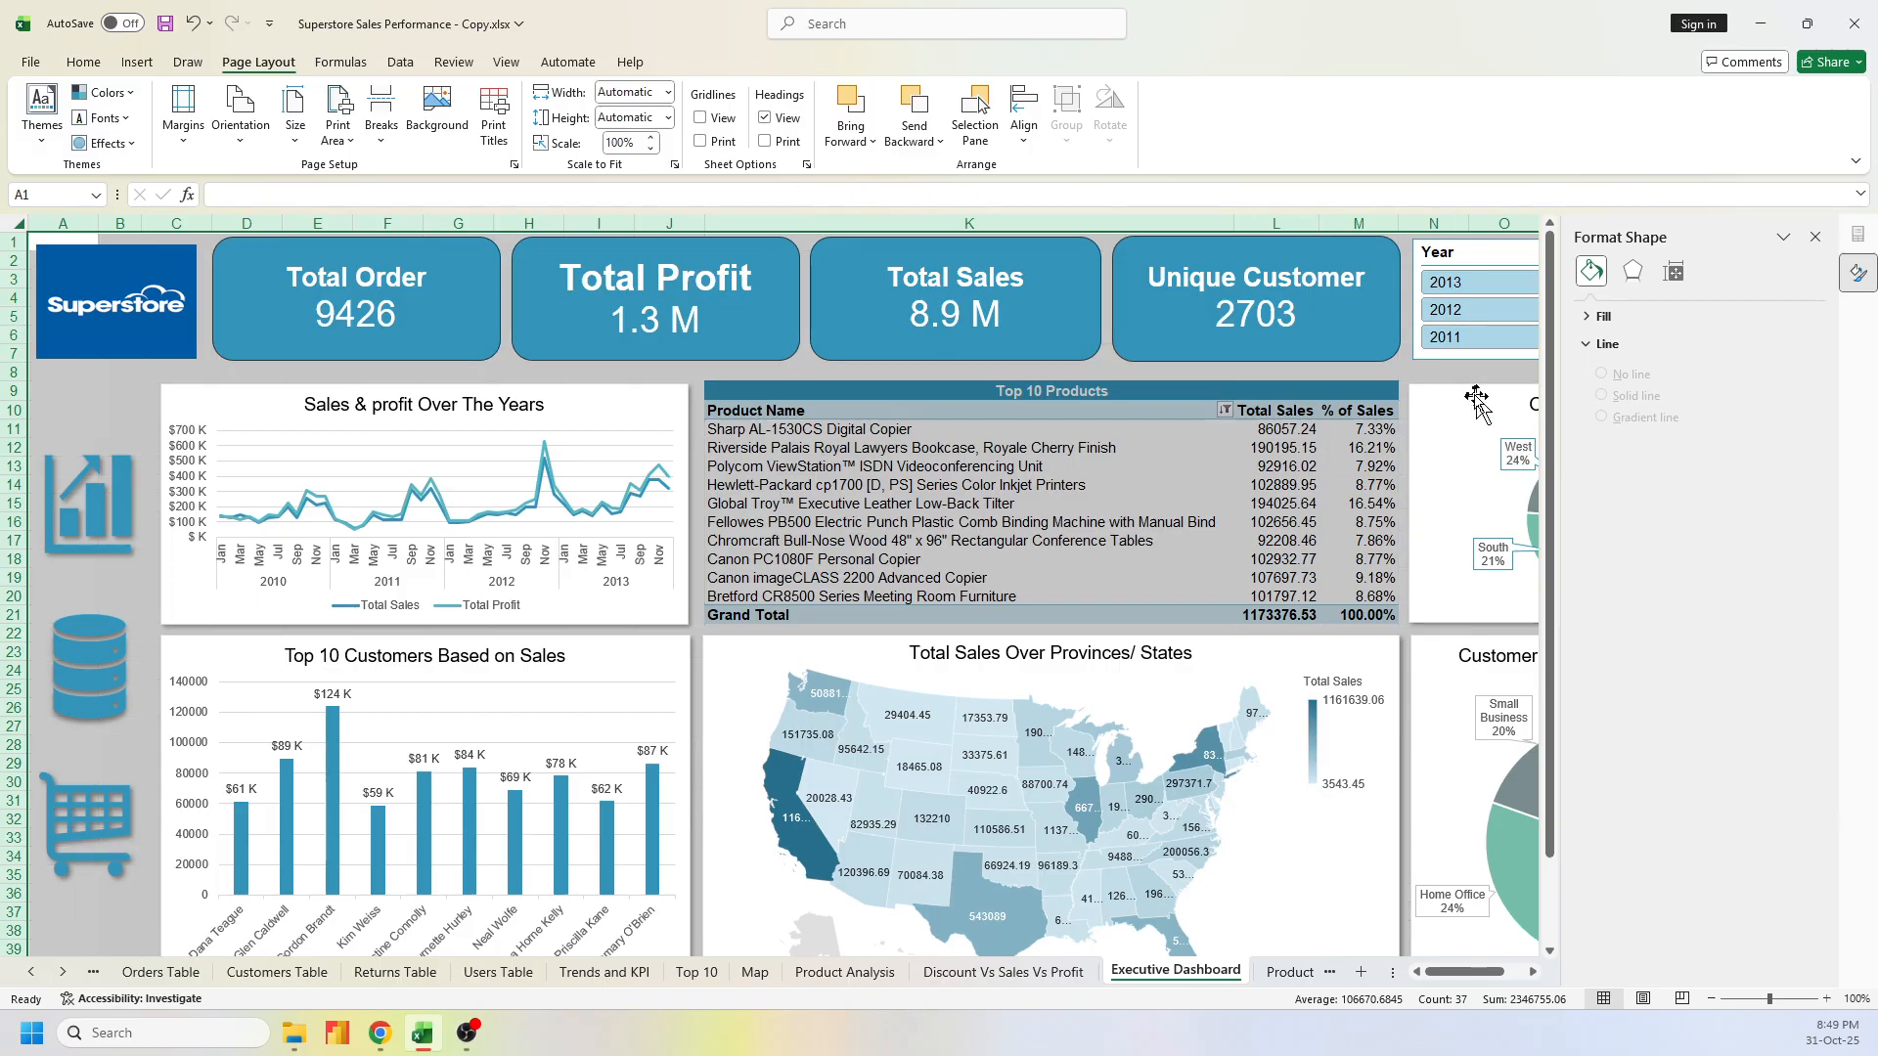
left_click(1381, 370)
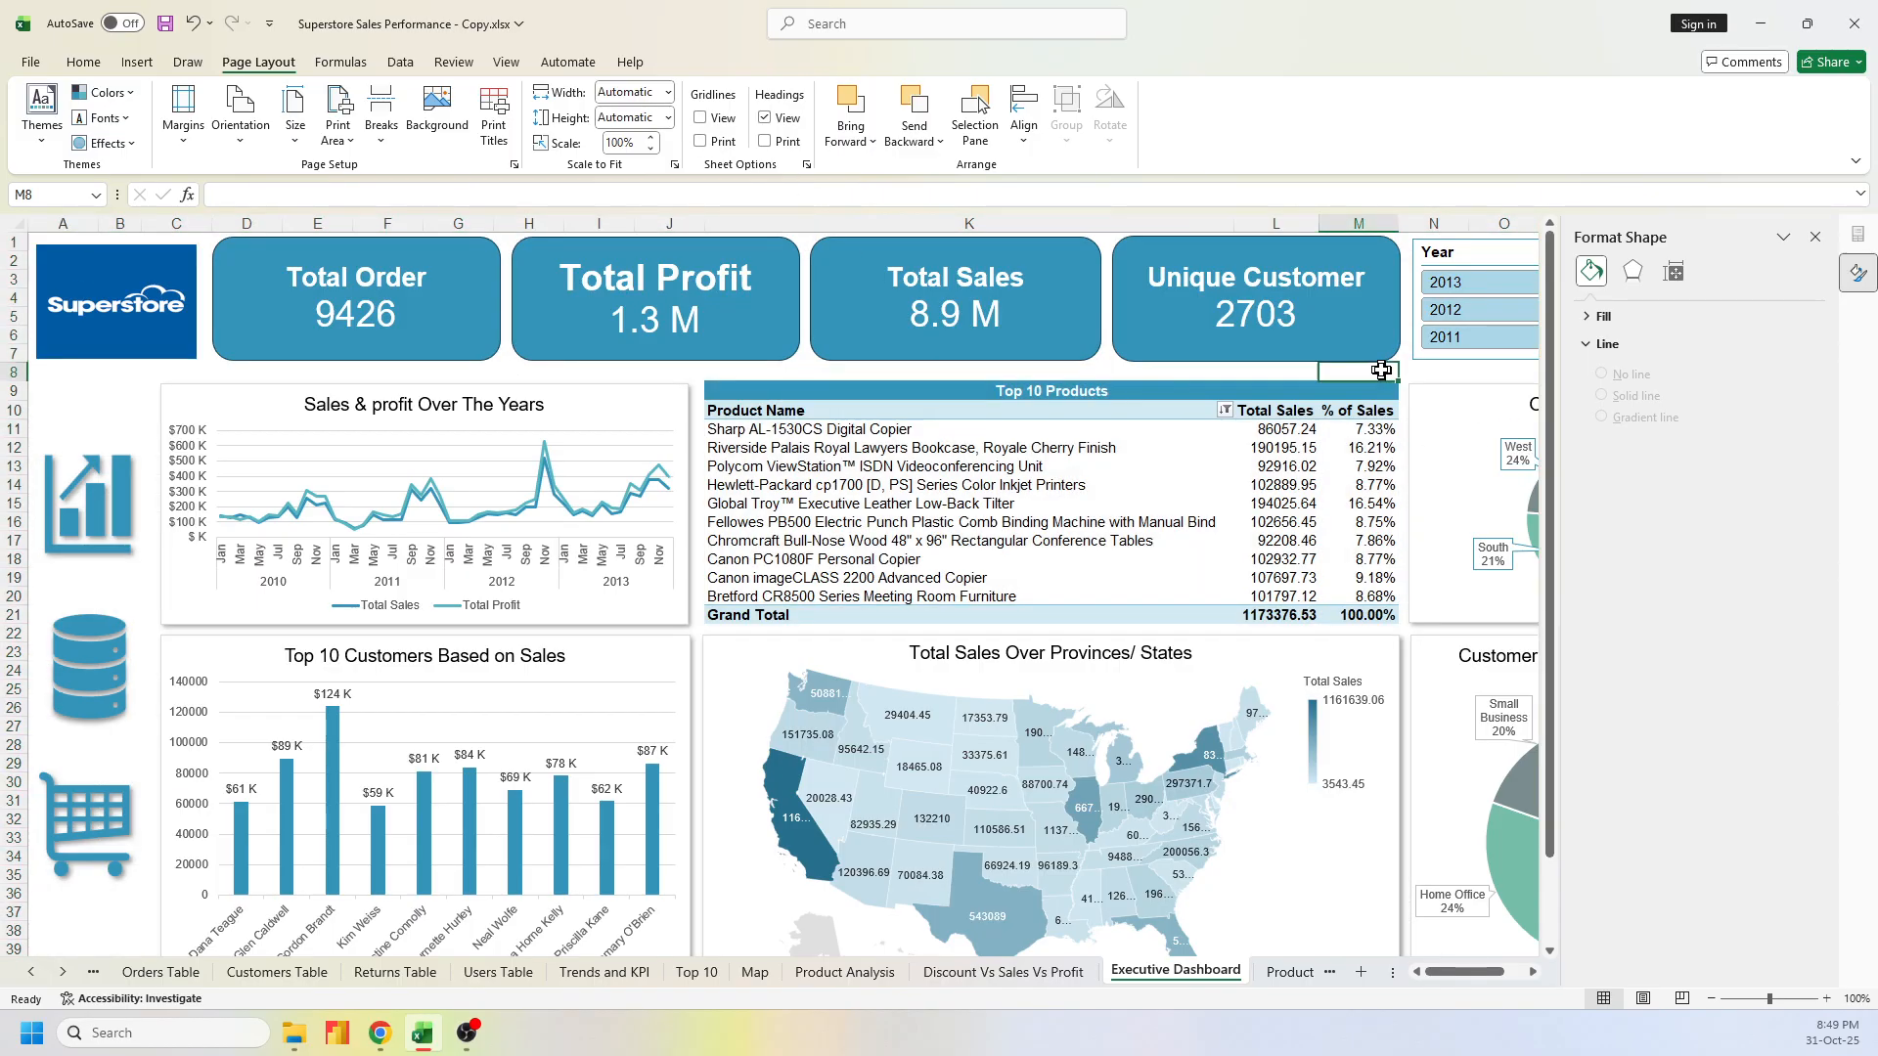
Show the field list of the Average of Discount and Total Sales PivotTable on the Discount Vs Sales Vs Profit sheet
left_click(1438, 253)
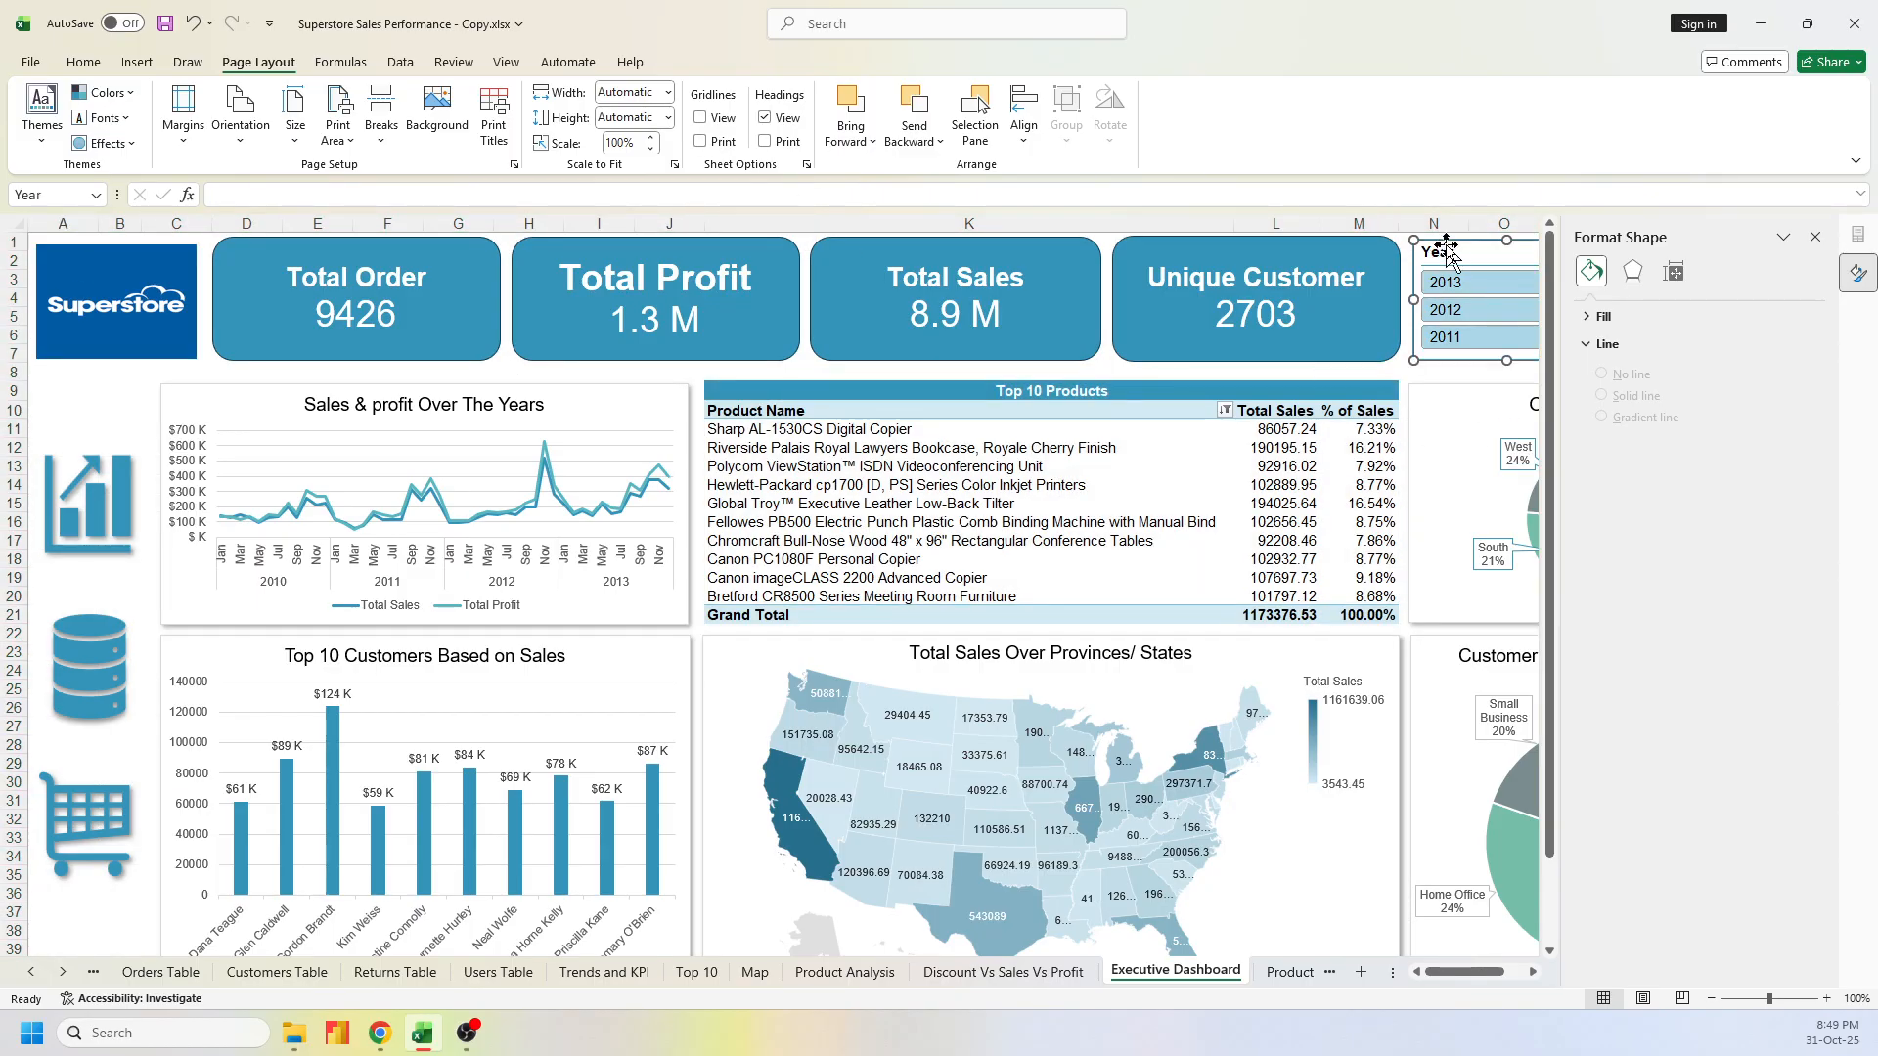
left_click(1389, 372)
left_click(980, 971)
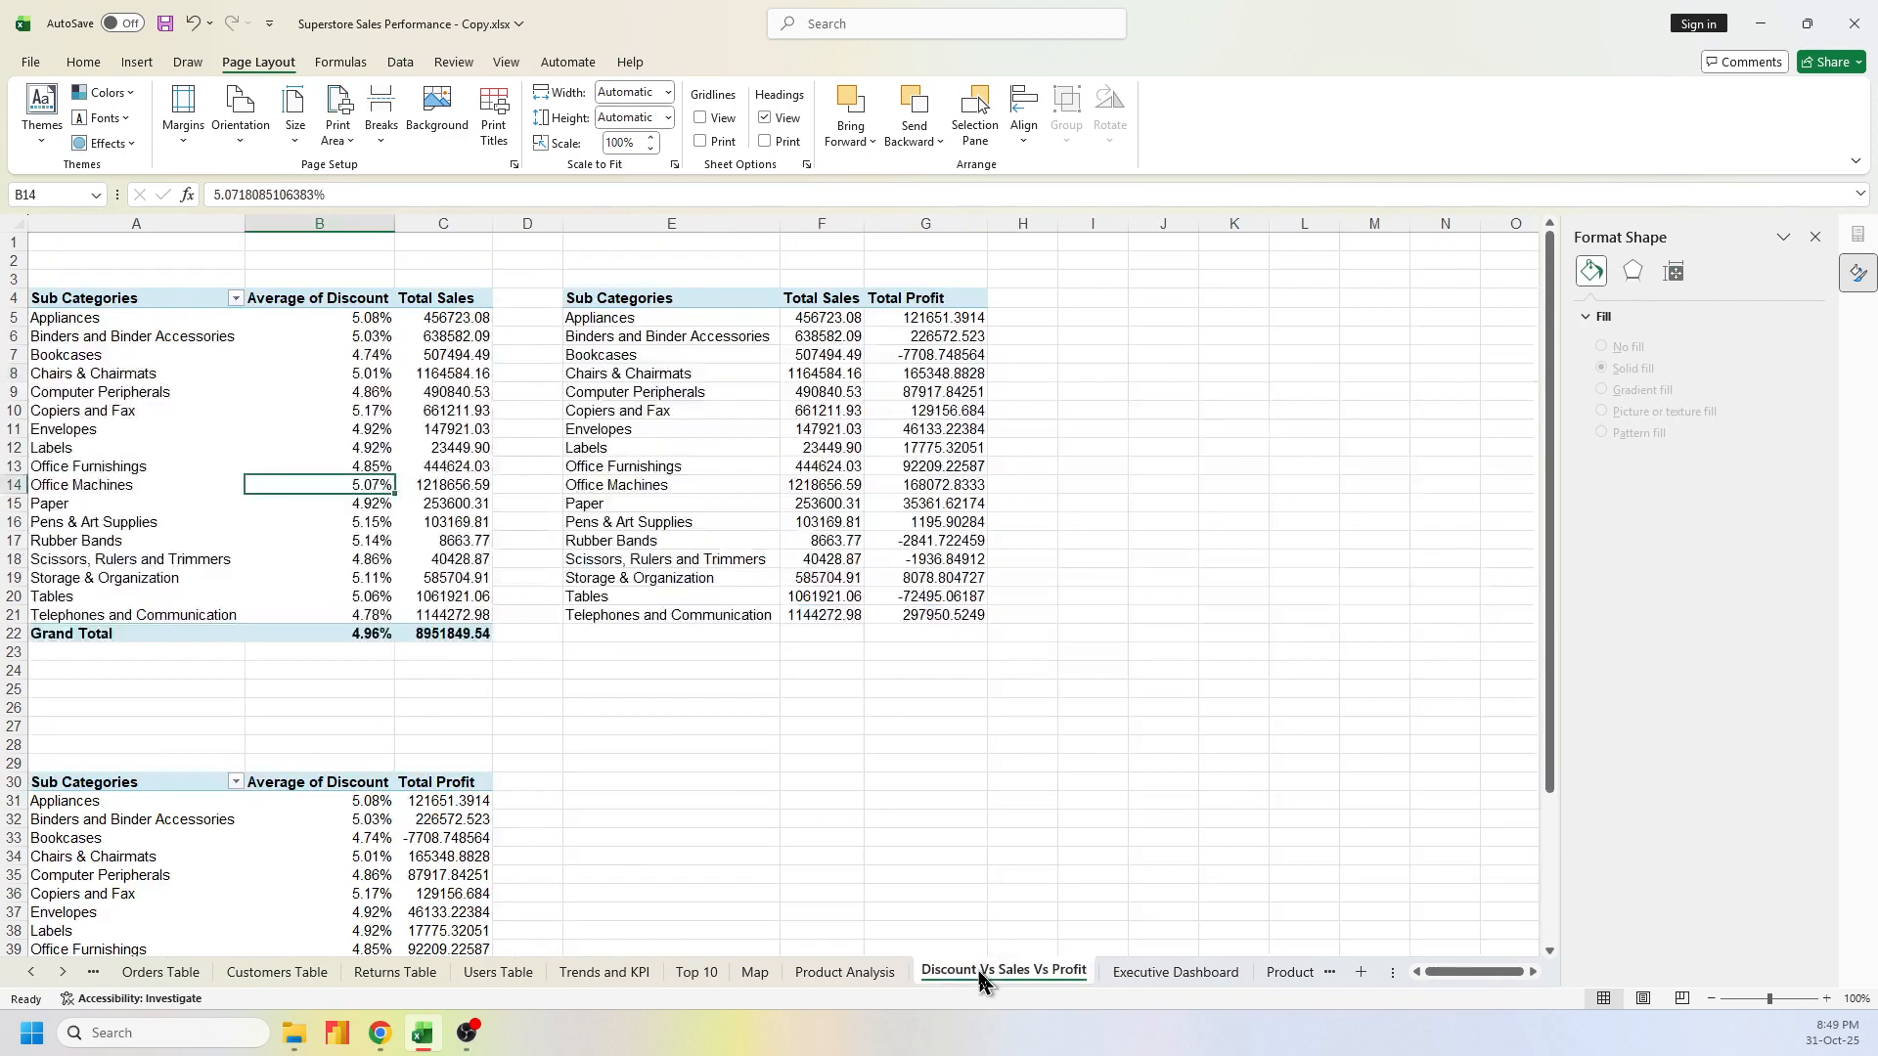
left_click(374, 428)
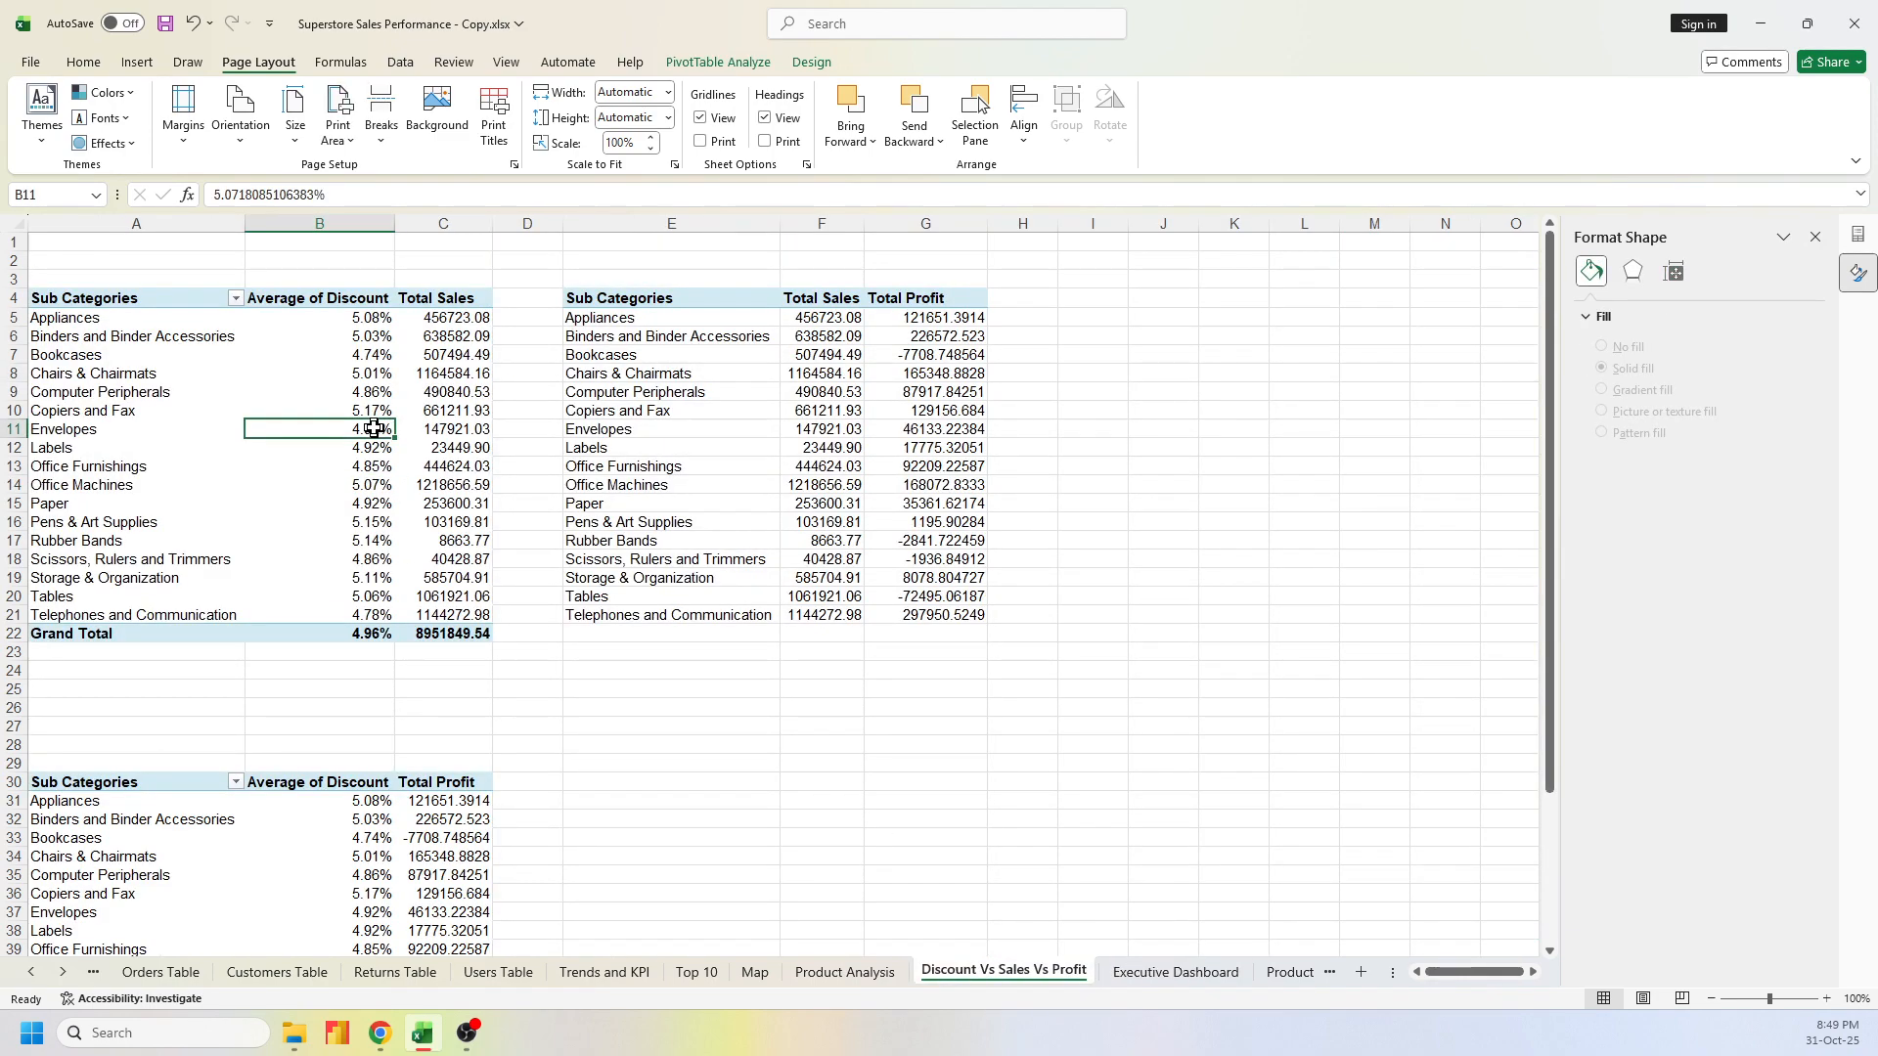
left_click(1860, 244)
left_click(1860, 245)
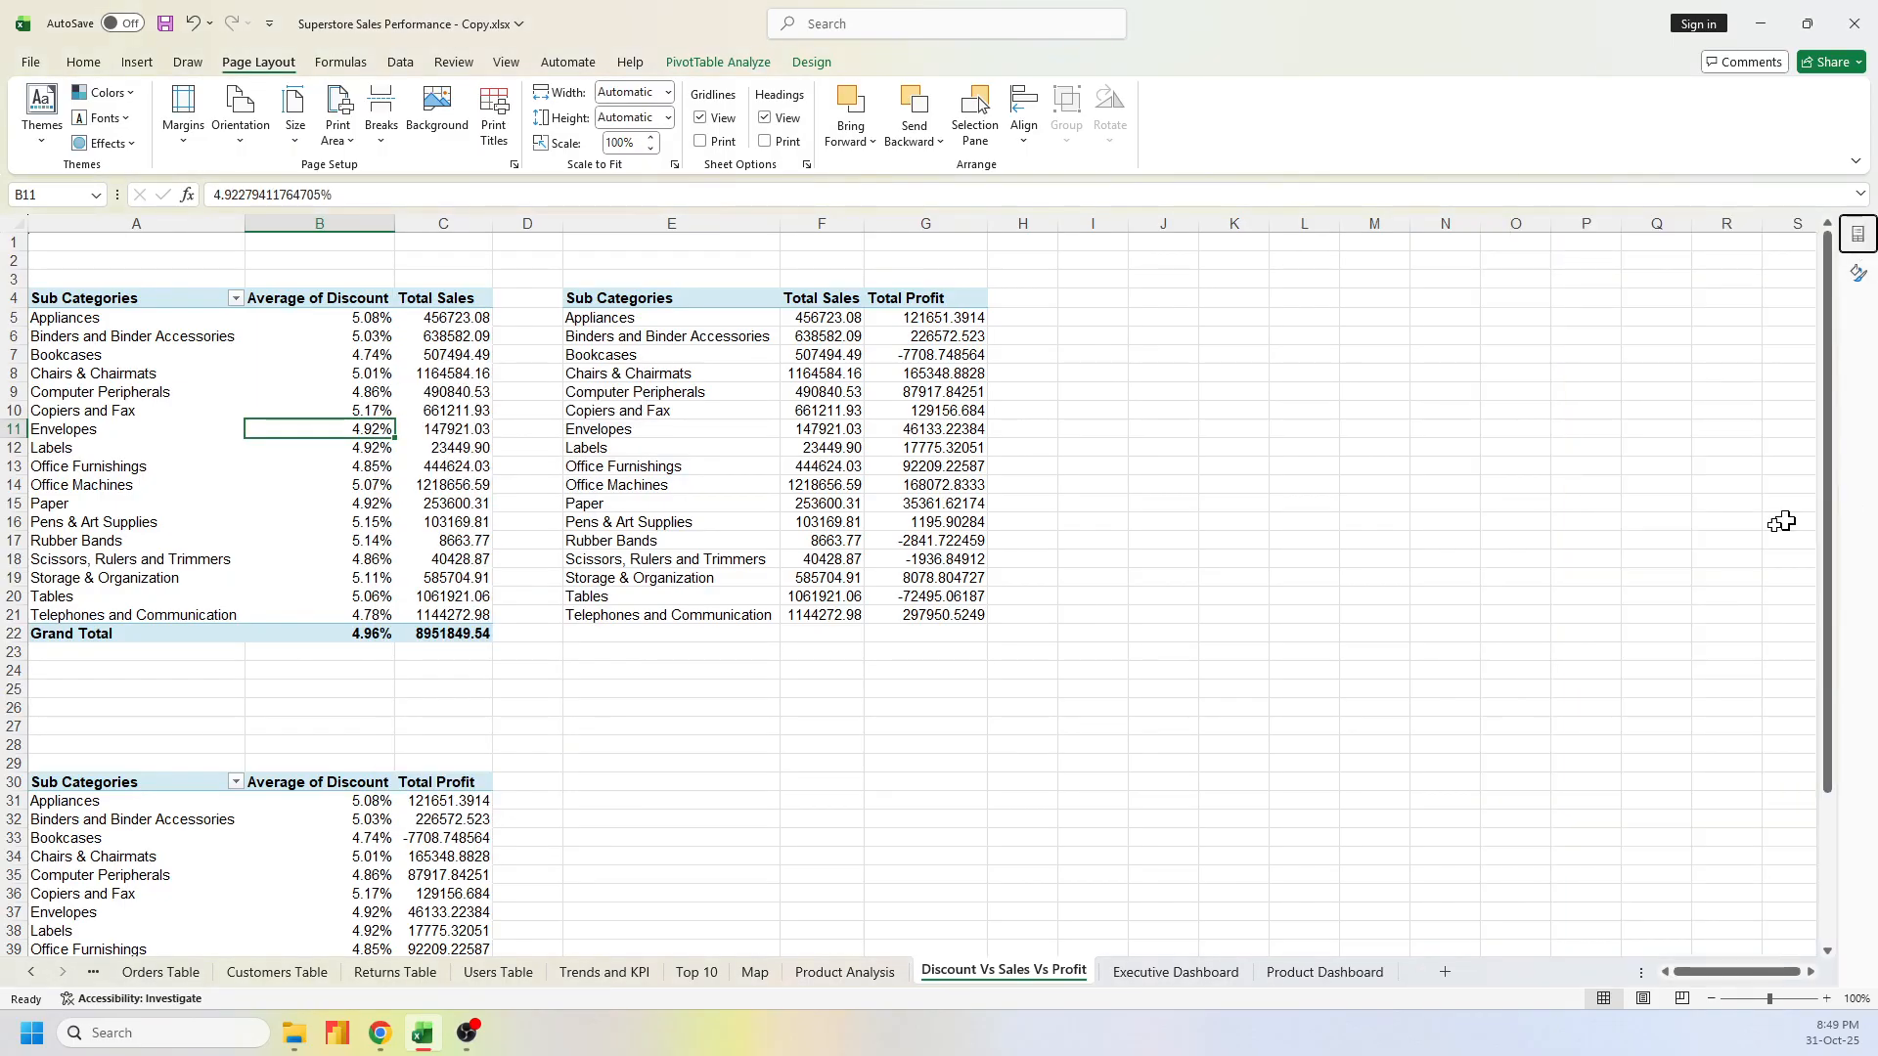
left_click(207, 412)
right_click(208, 412)
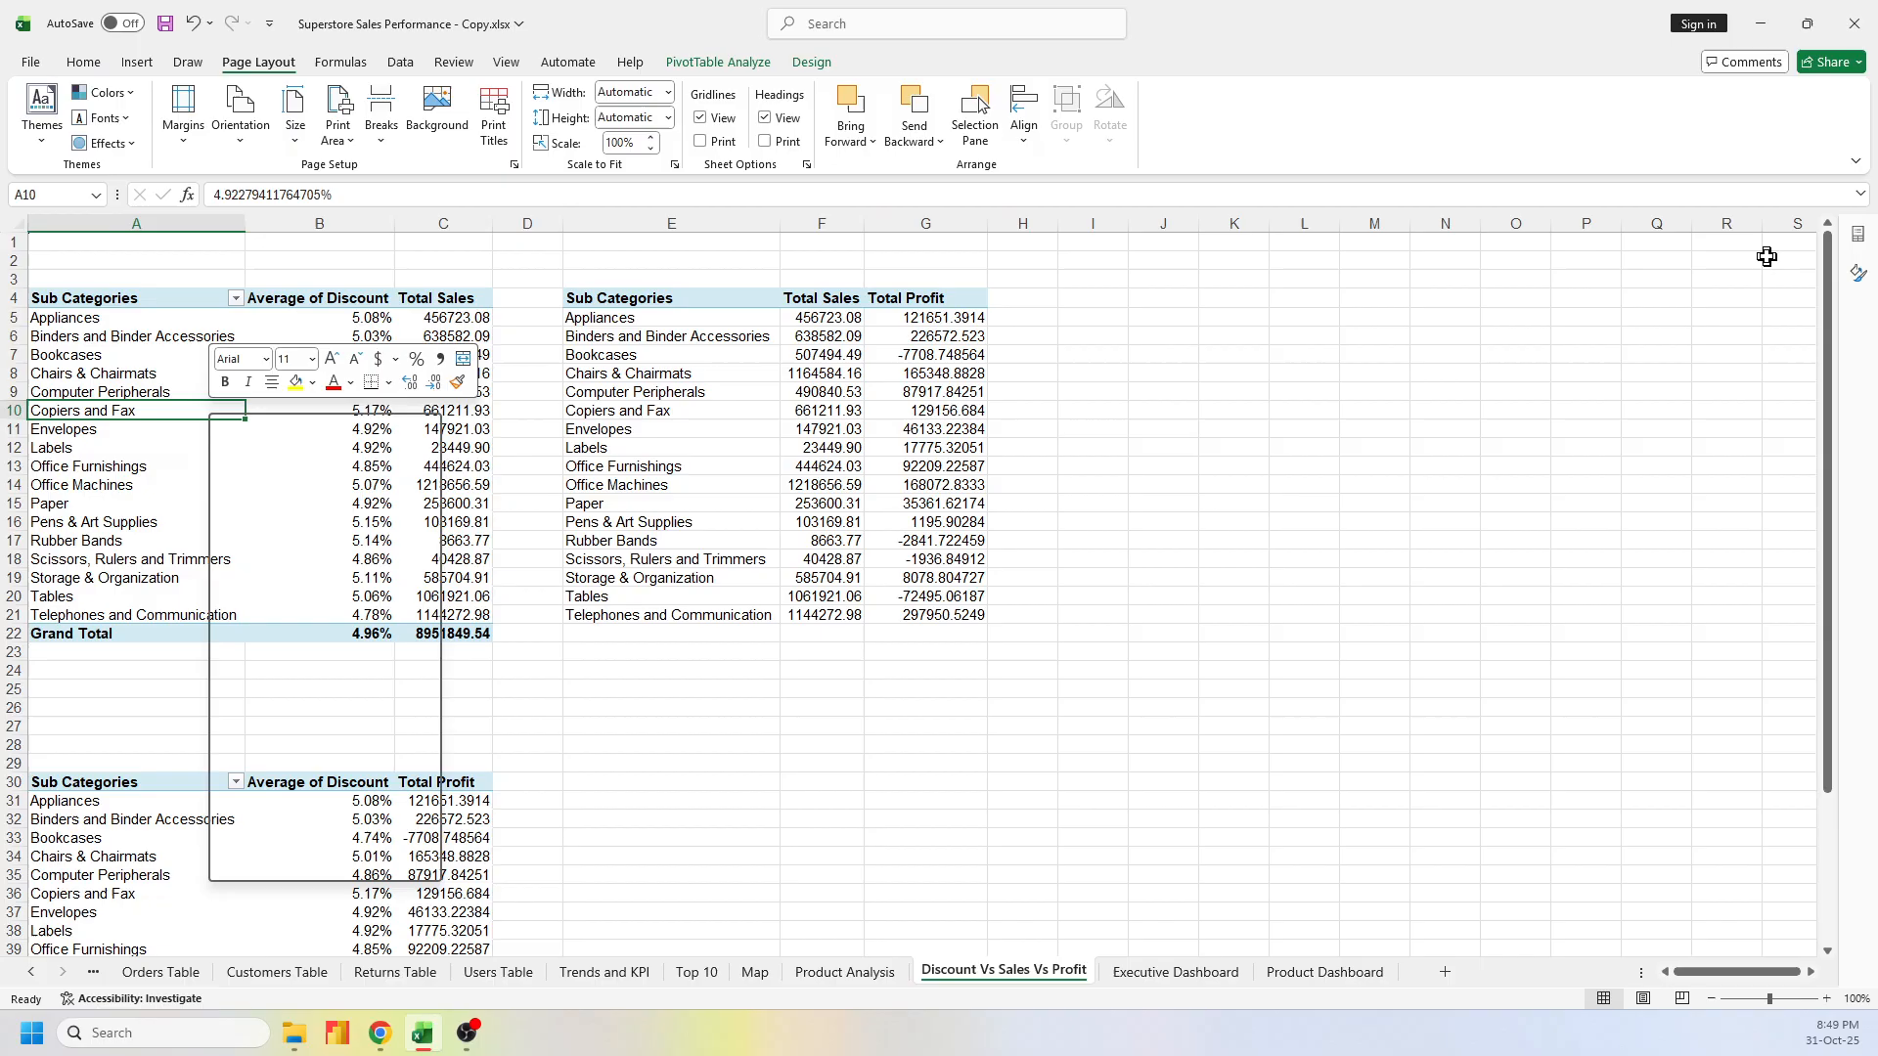
left_click(1863, 240)
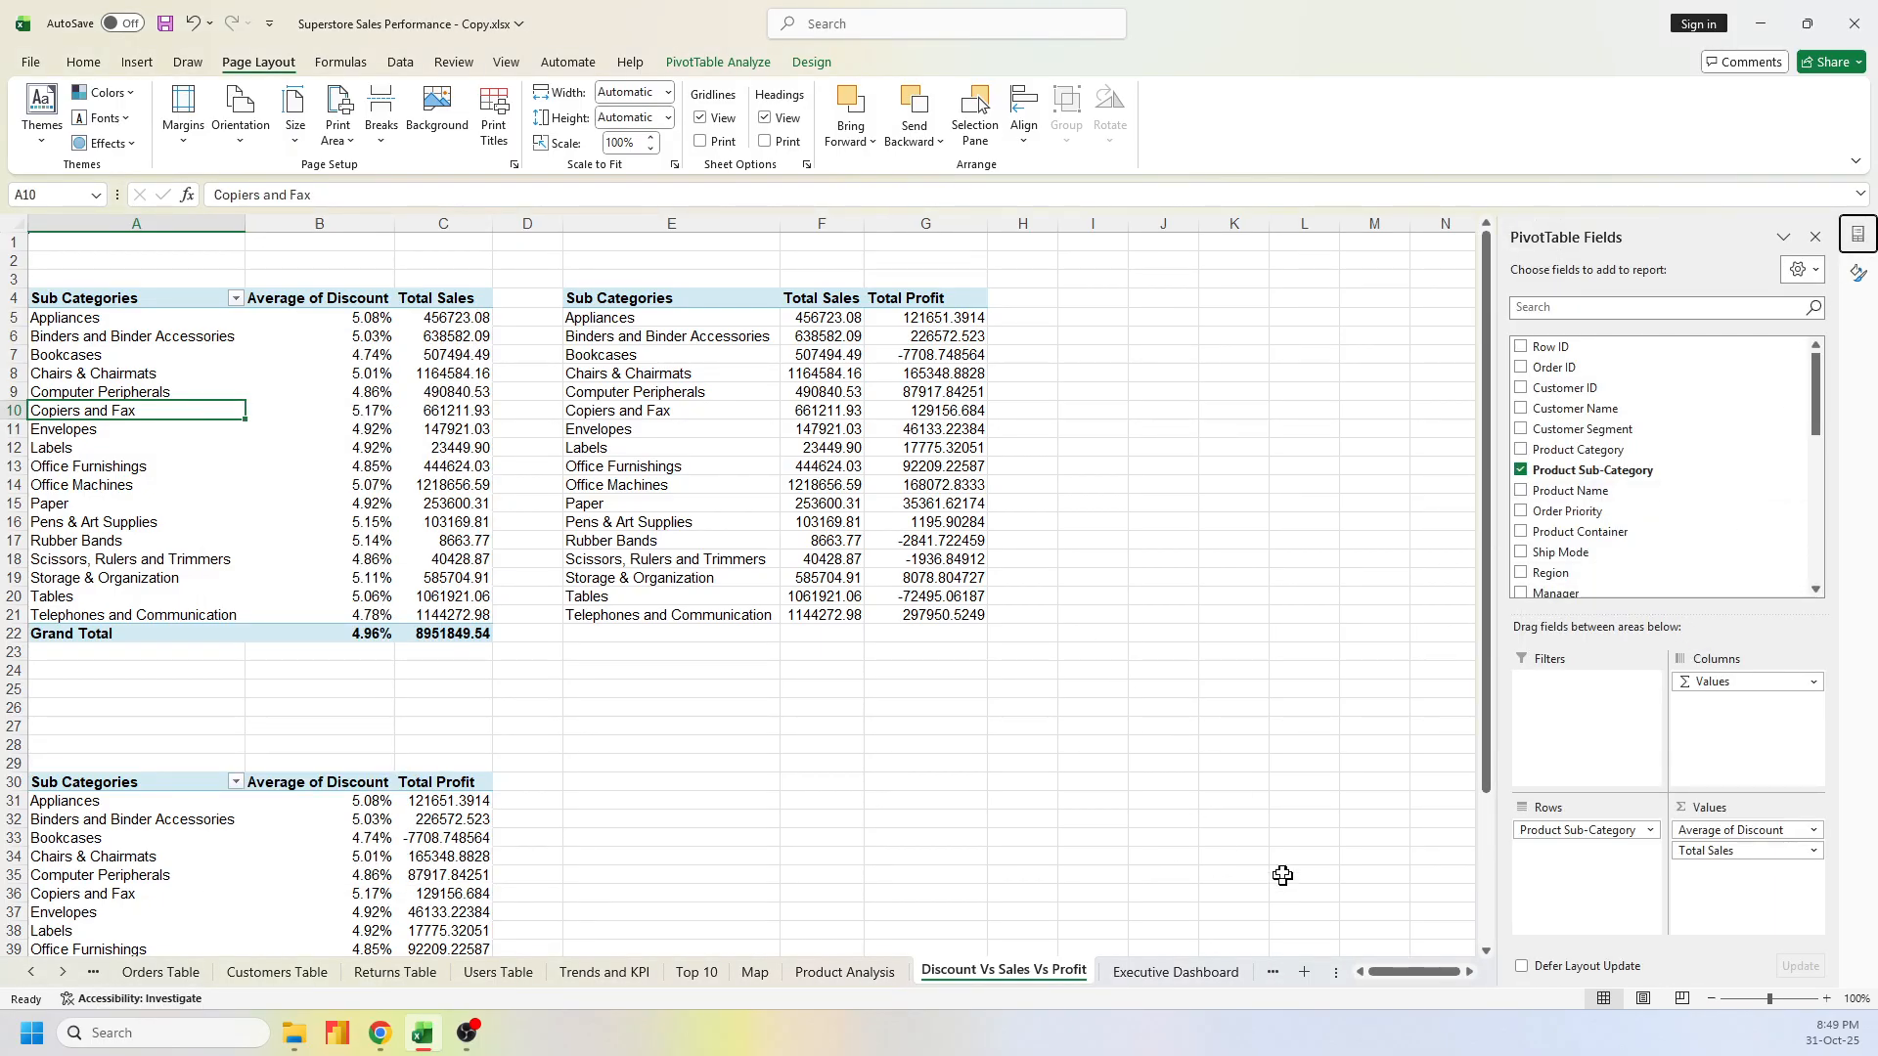
Add the Years (Order Month-Year) field as a slicer and place it beside the Total Profit column, around H14
scroll(1651, 518, "down", 3)
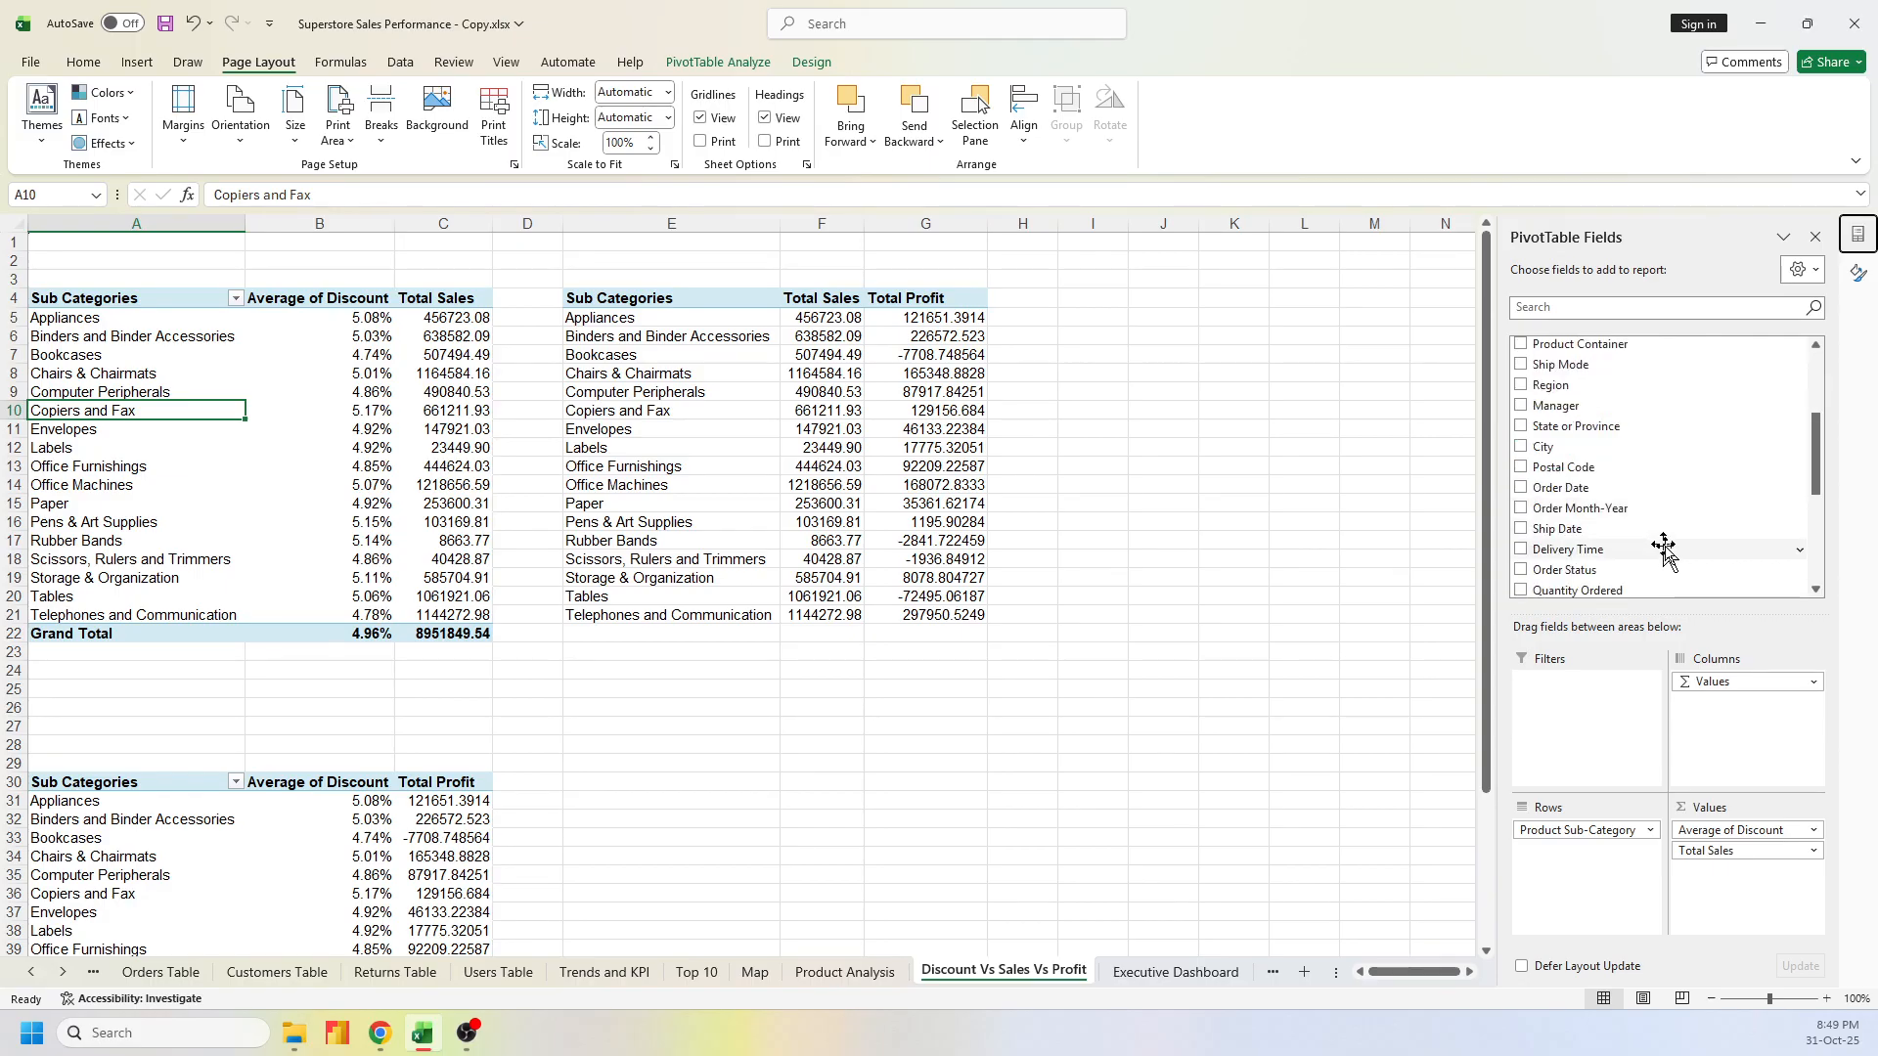
scroll(1663, 552, "down", 5)
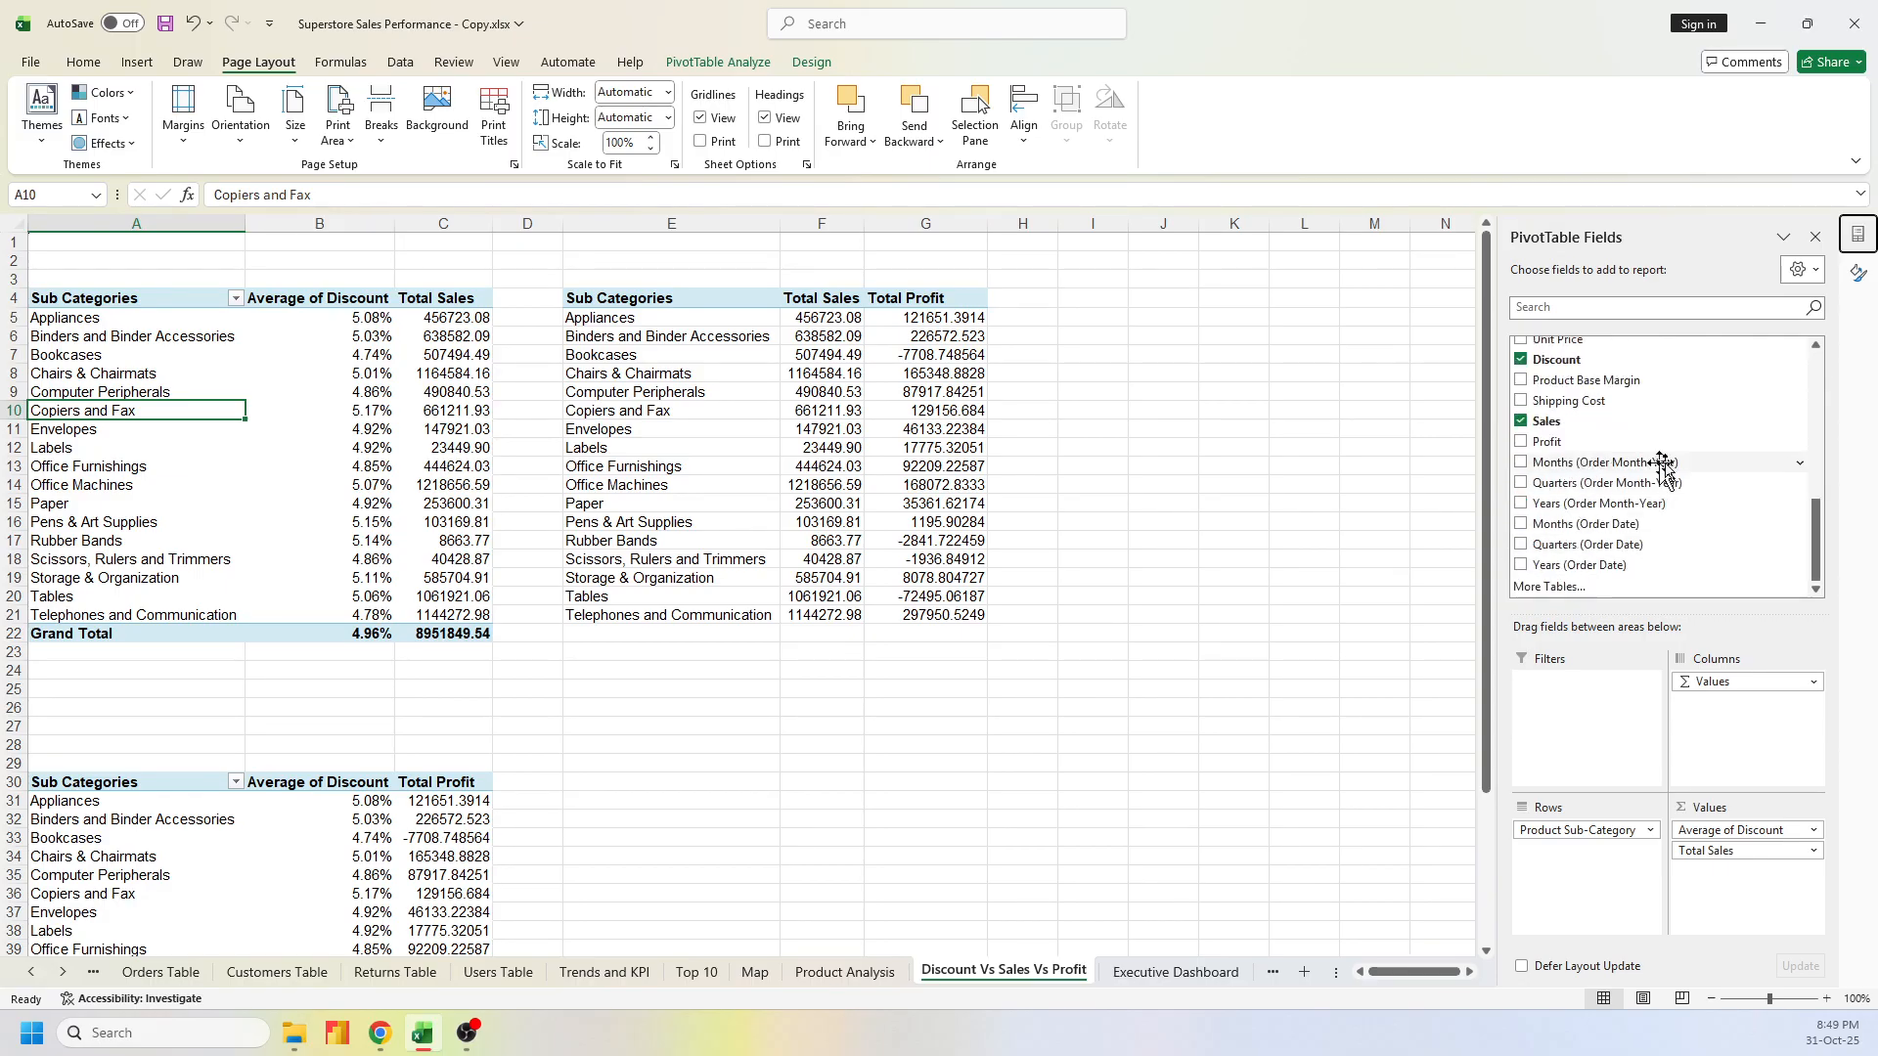
right_click(1580, 507)
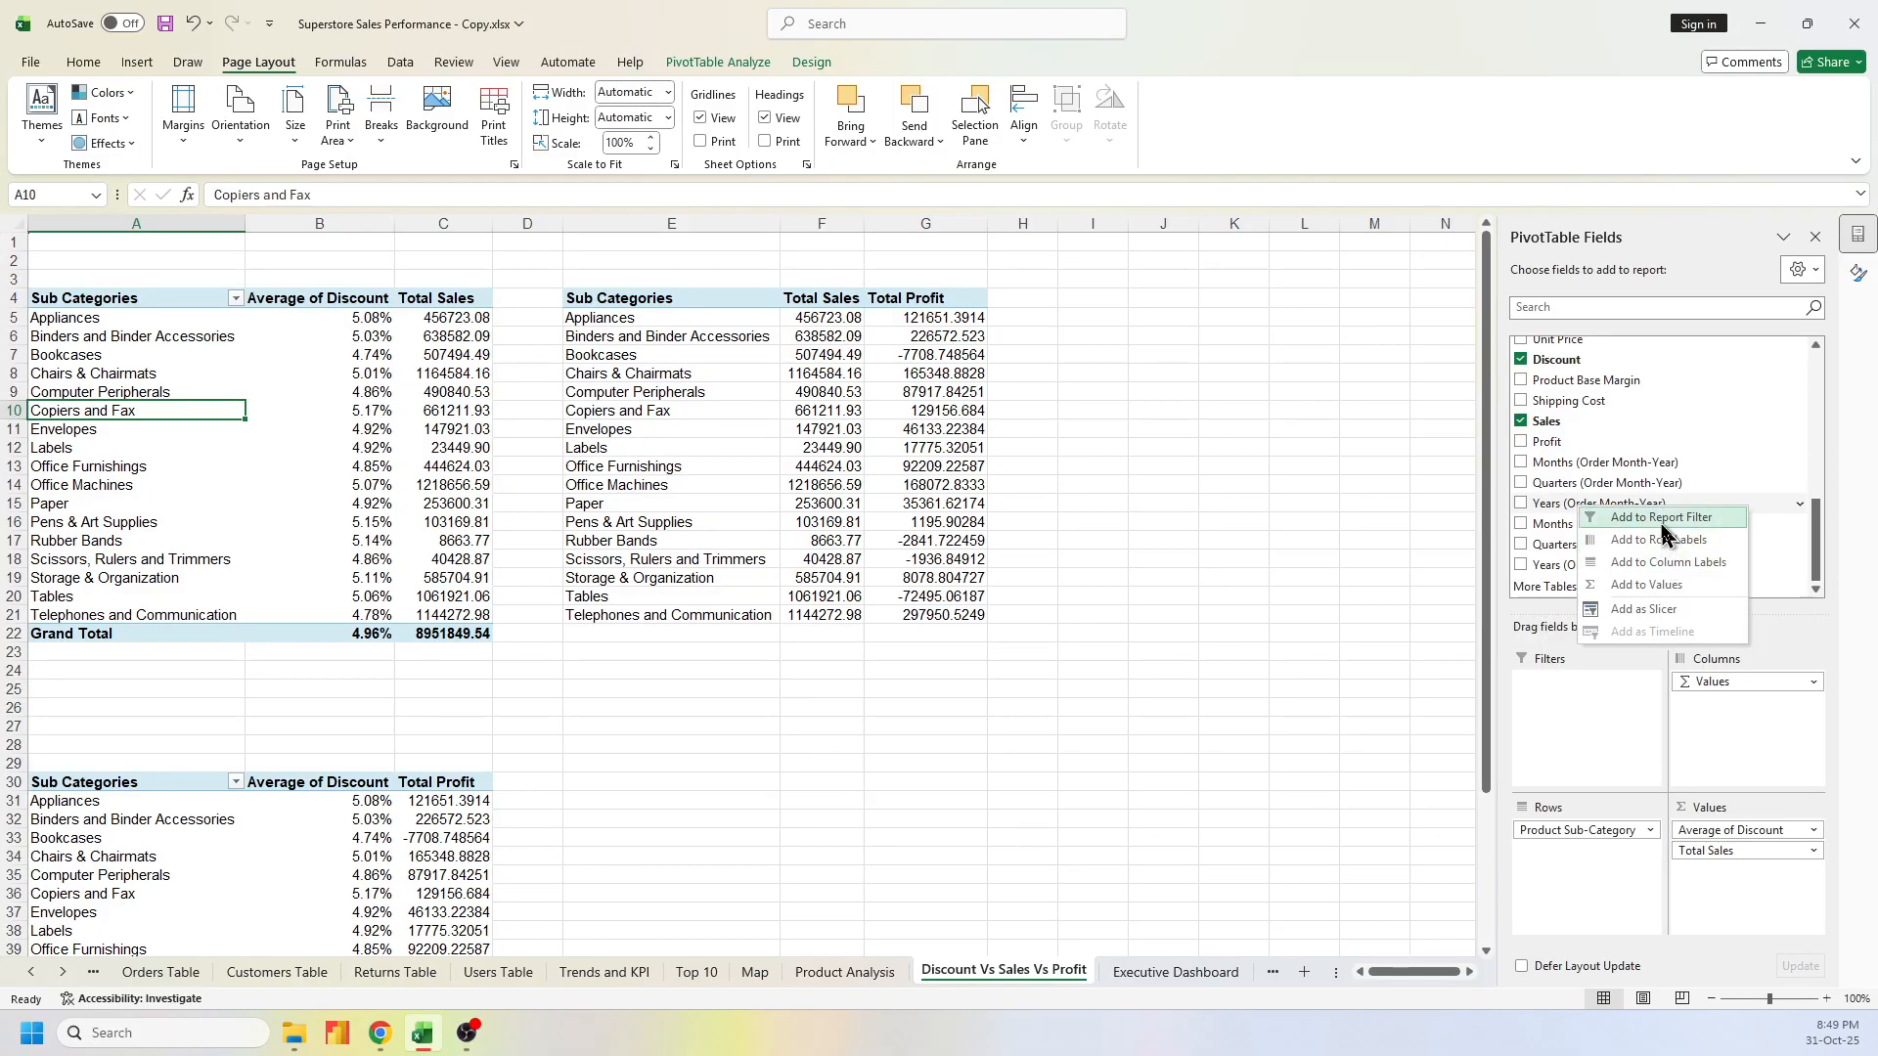
left_click(1660, 609)
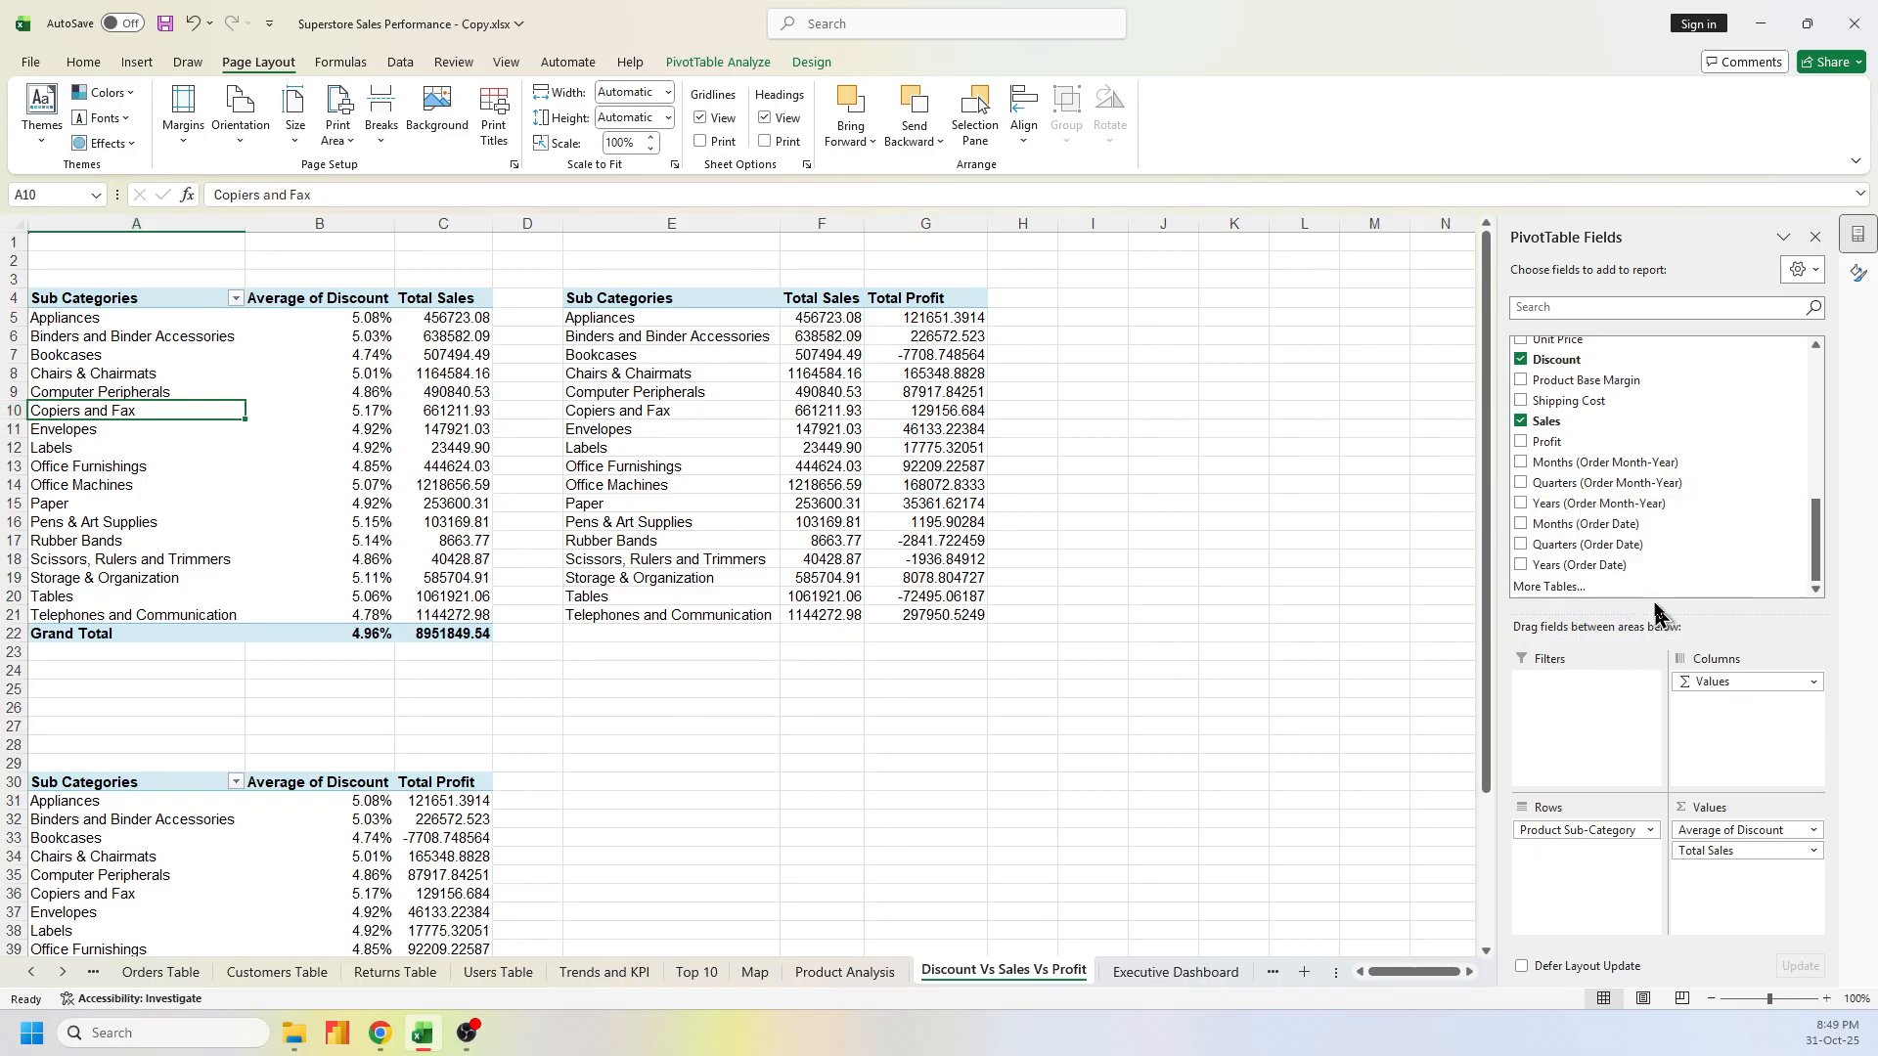
left_click(829, 494)
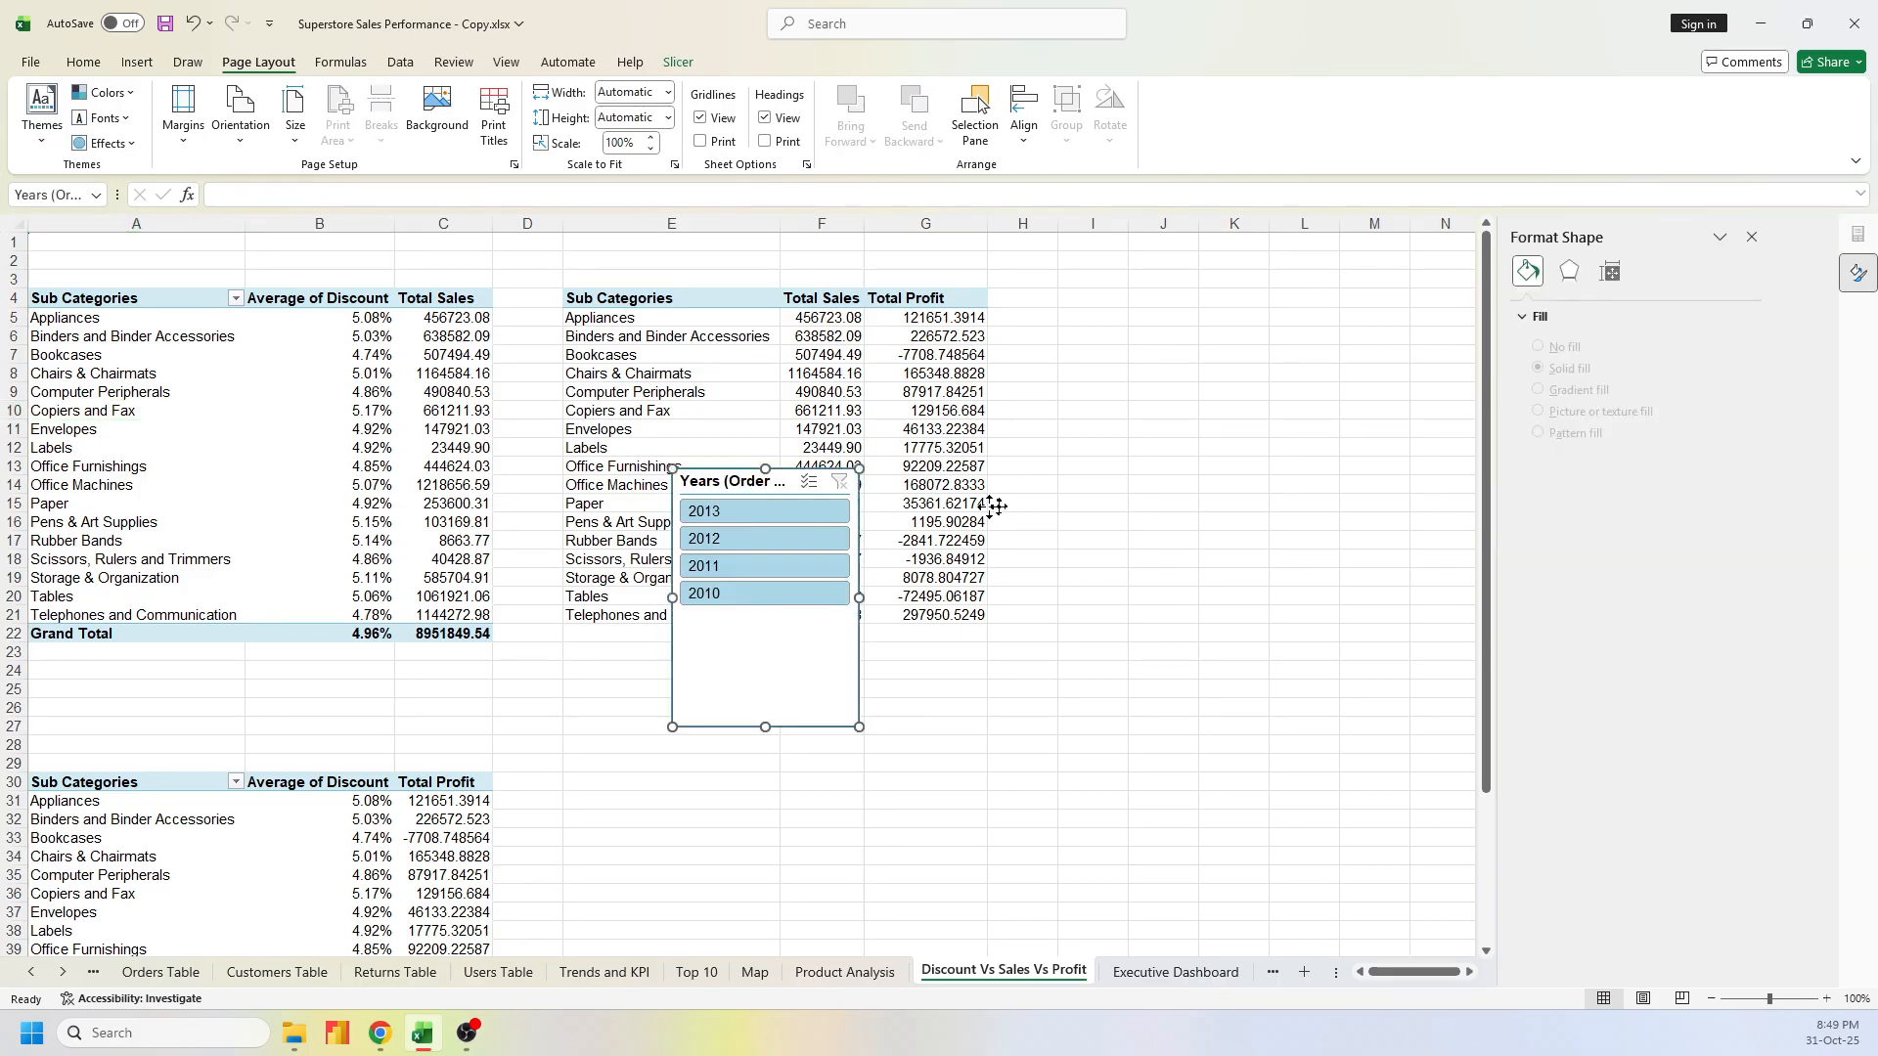
left_click_drag(829, 495, 893, 506)
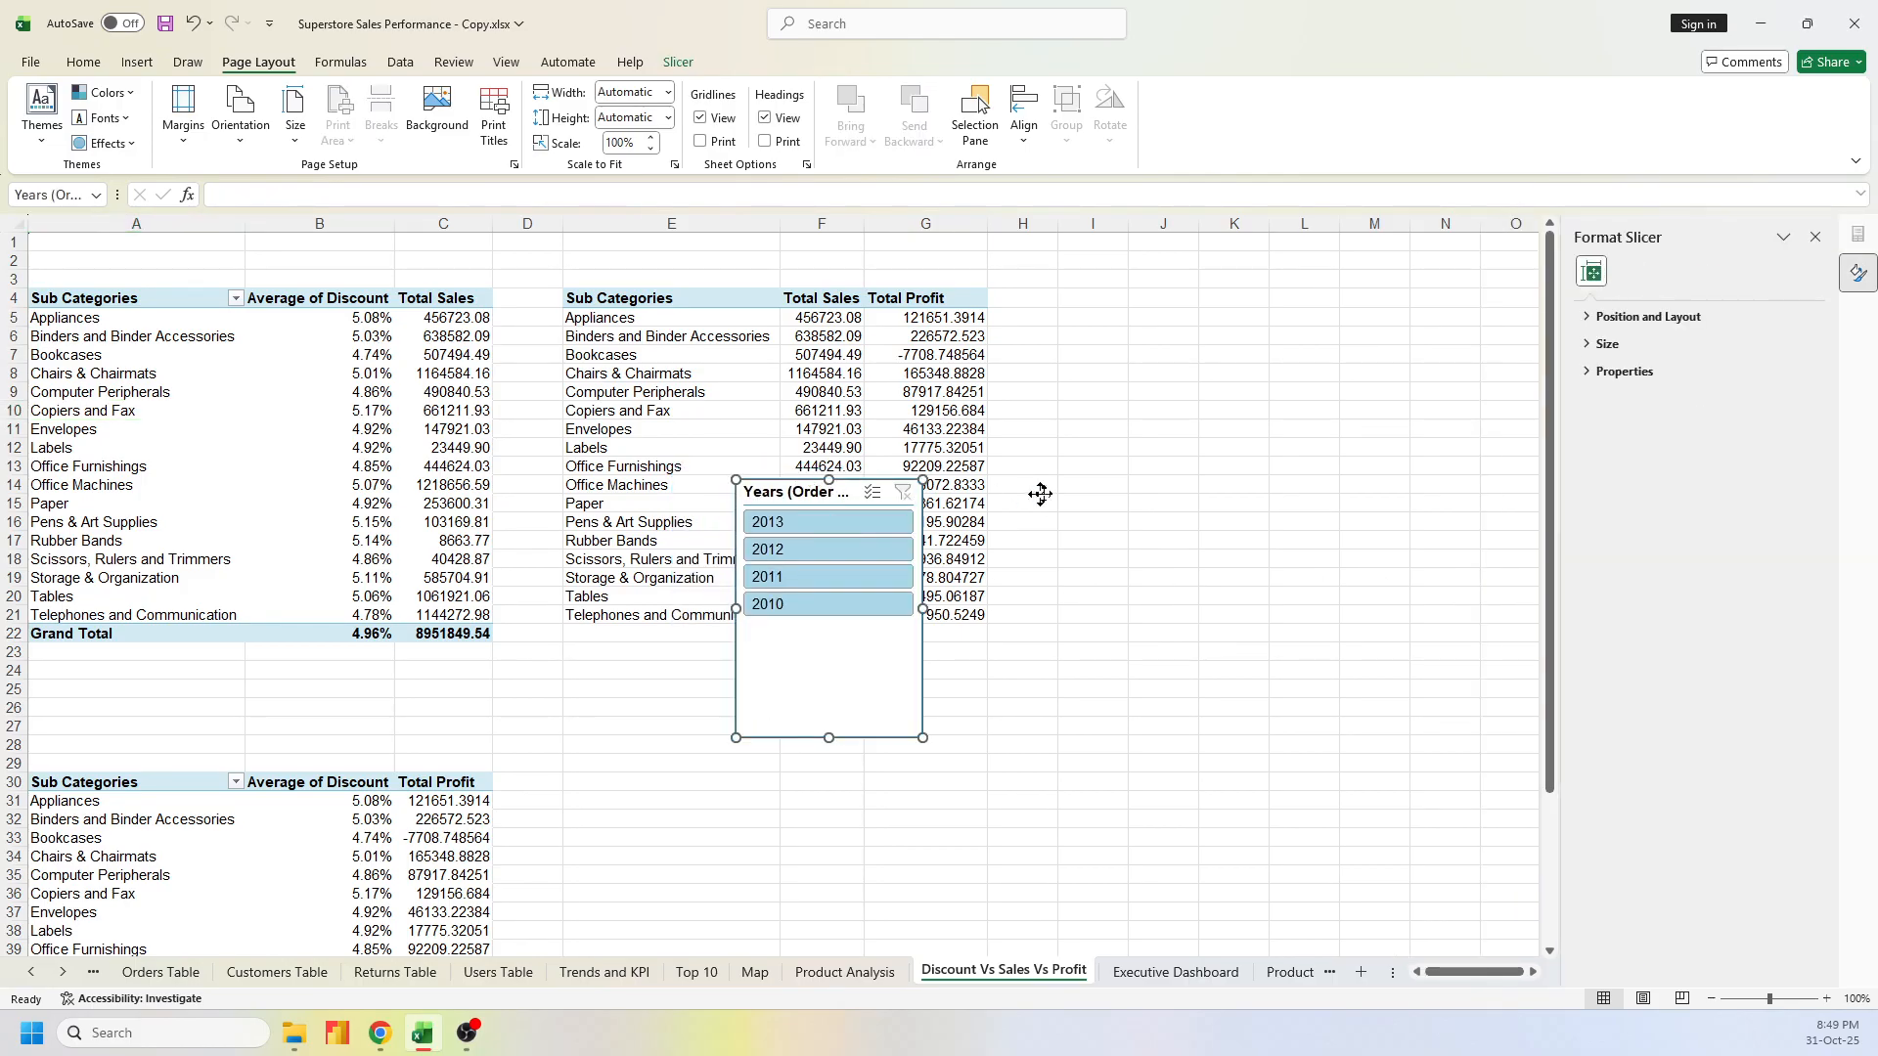
mouse_move(1040, 494)
left_mouse_down()
mouse_move(1022, 489)
mouse_move(1040, 495)
left_mouse_up()
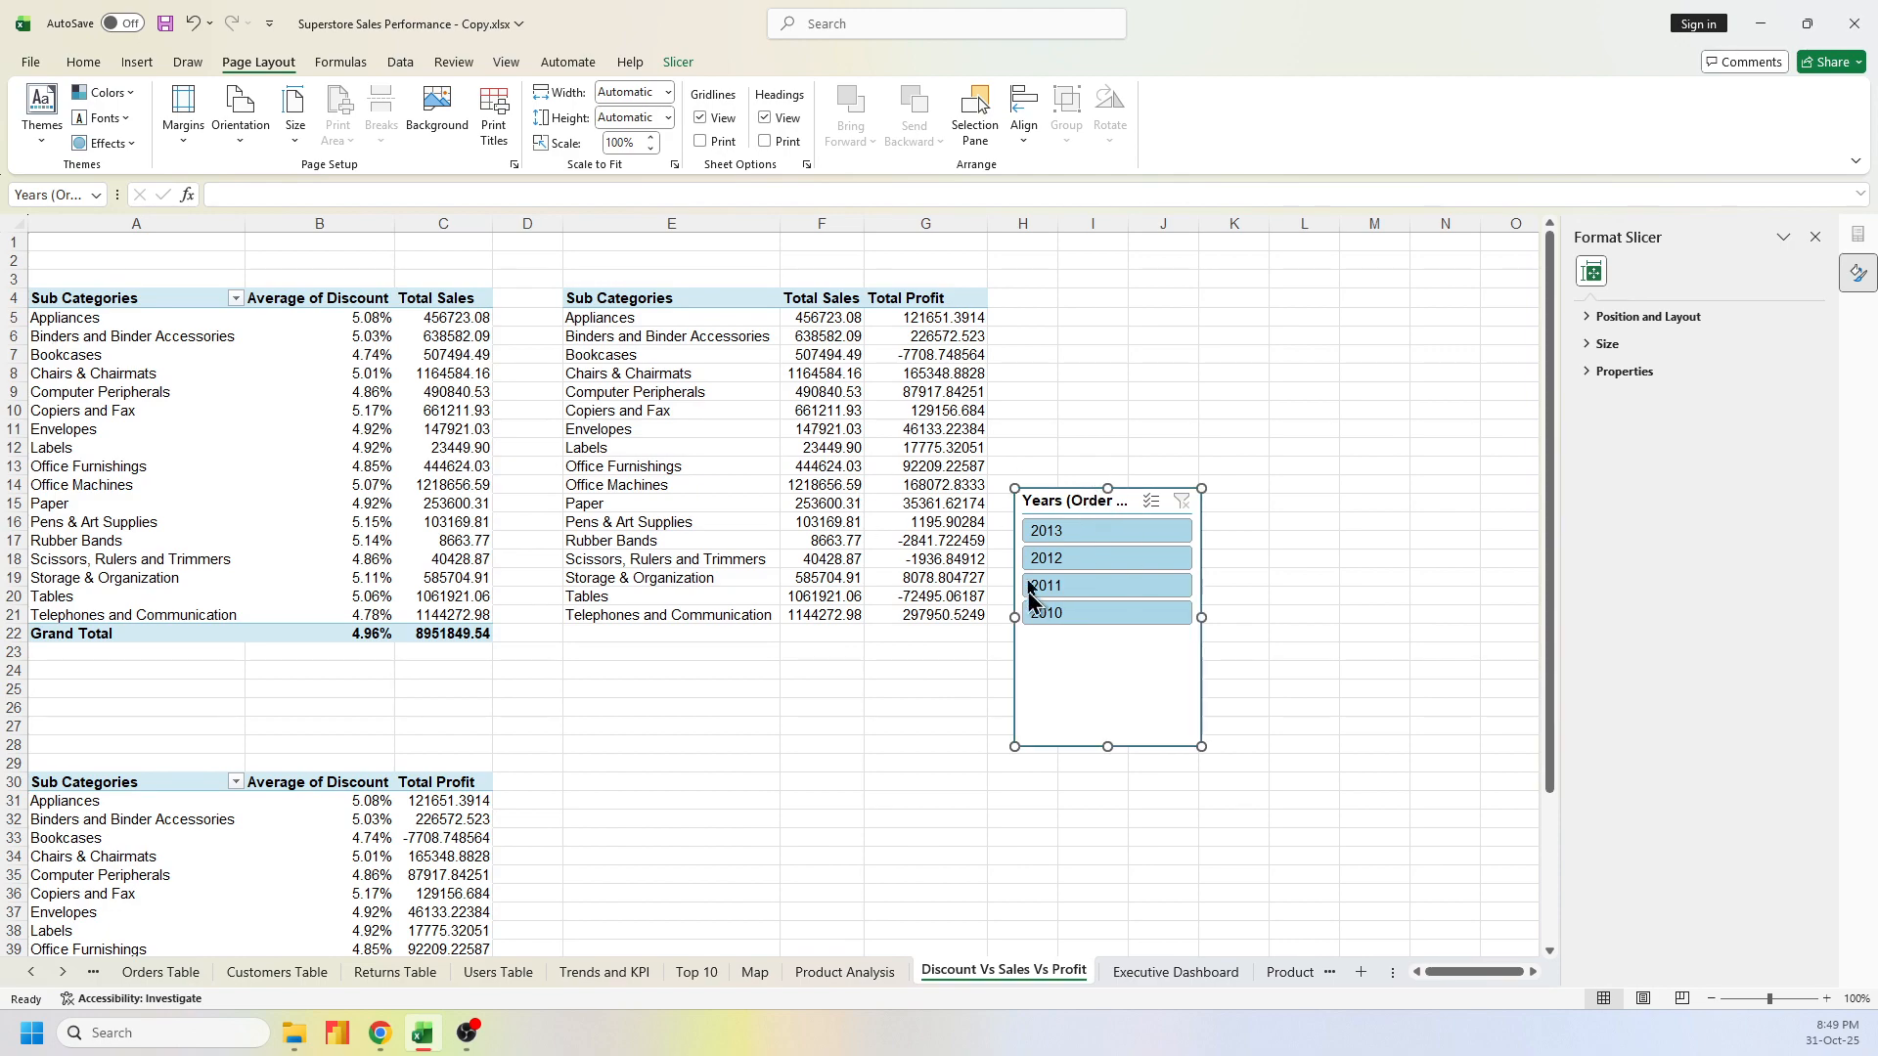
Connect the Years slicer to PivotTable5 and PivotTable6 of the Trends and KPI sheet through its report connections
right_click(1110, 500)
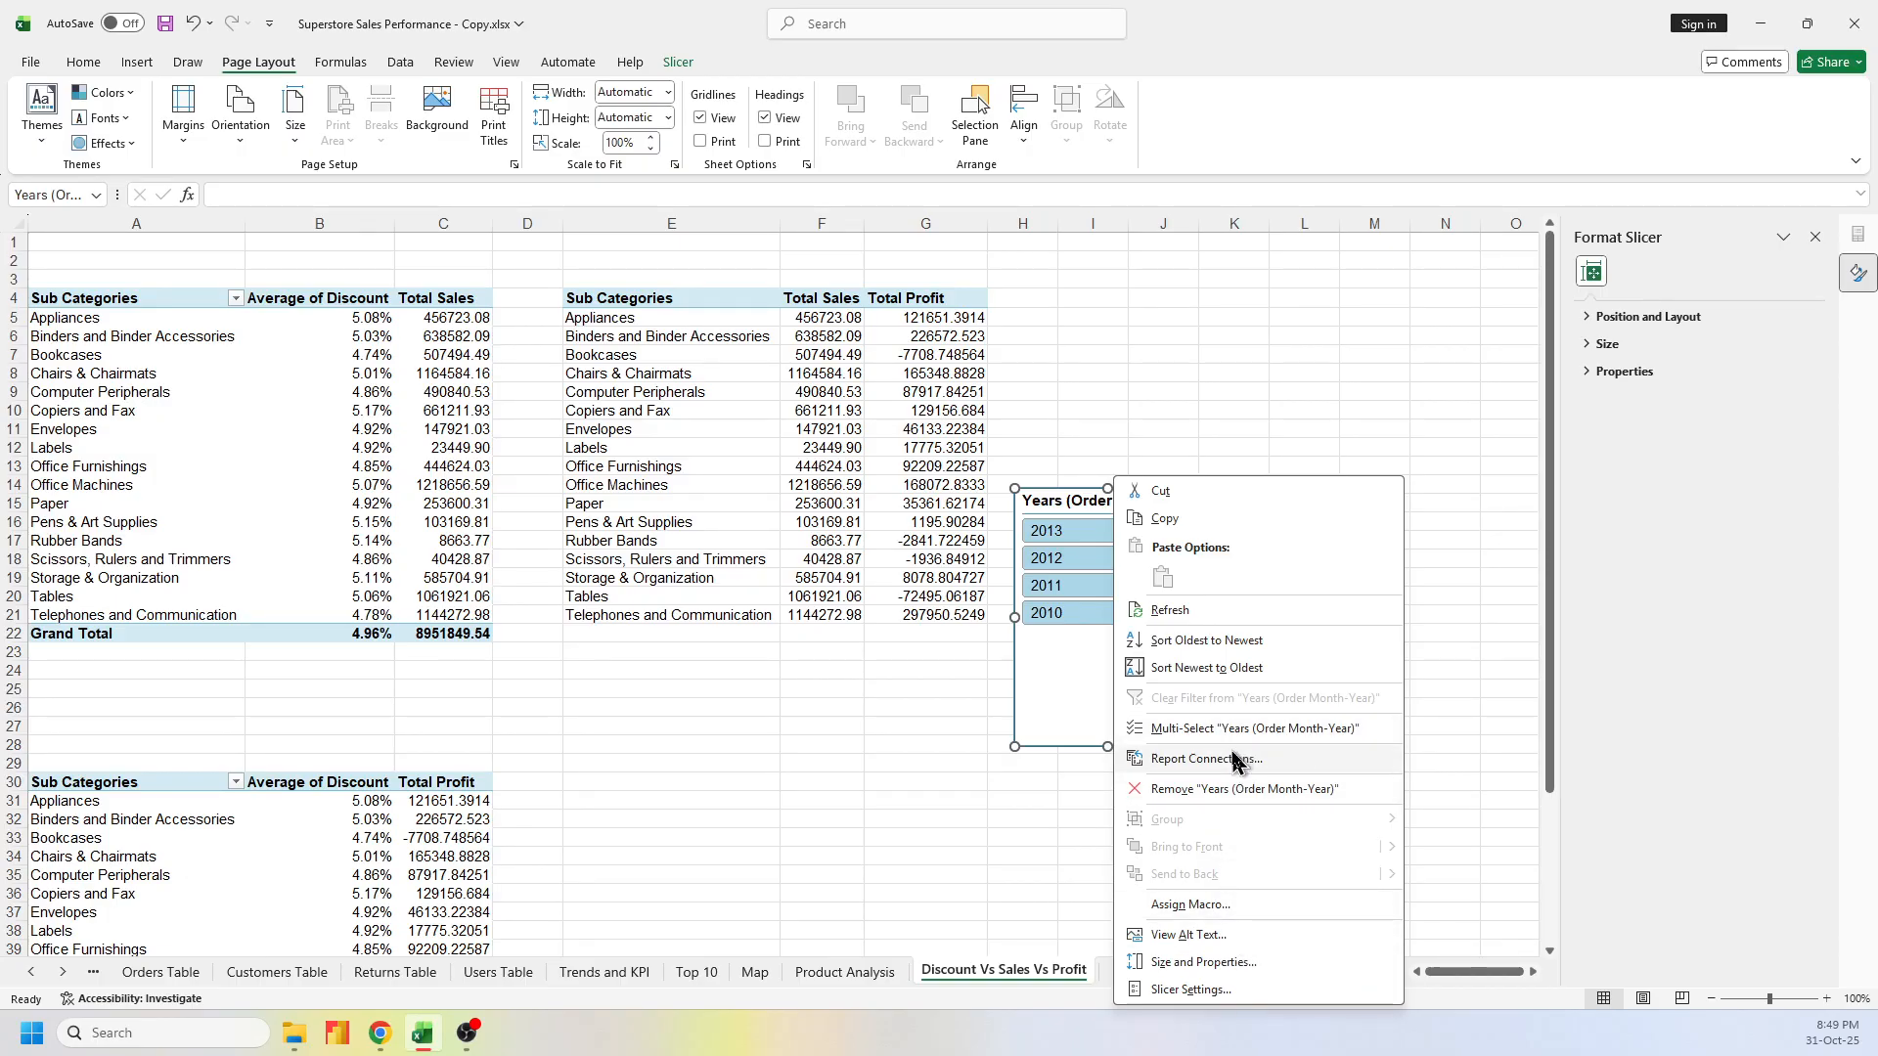
key("Escape")
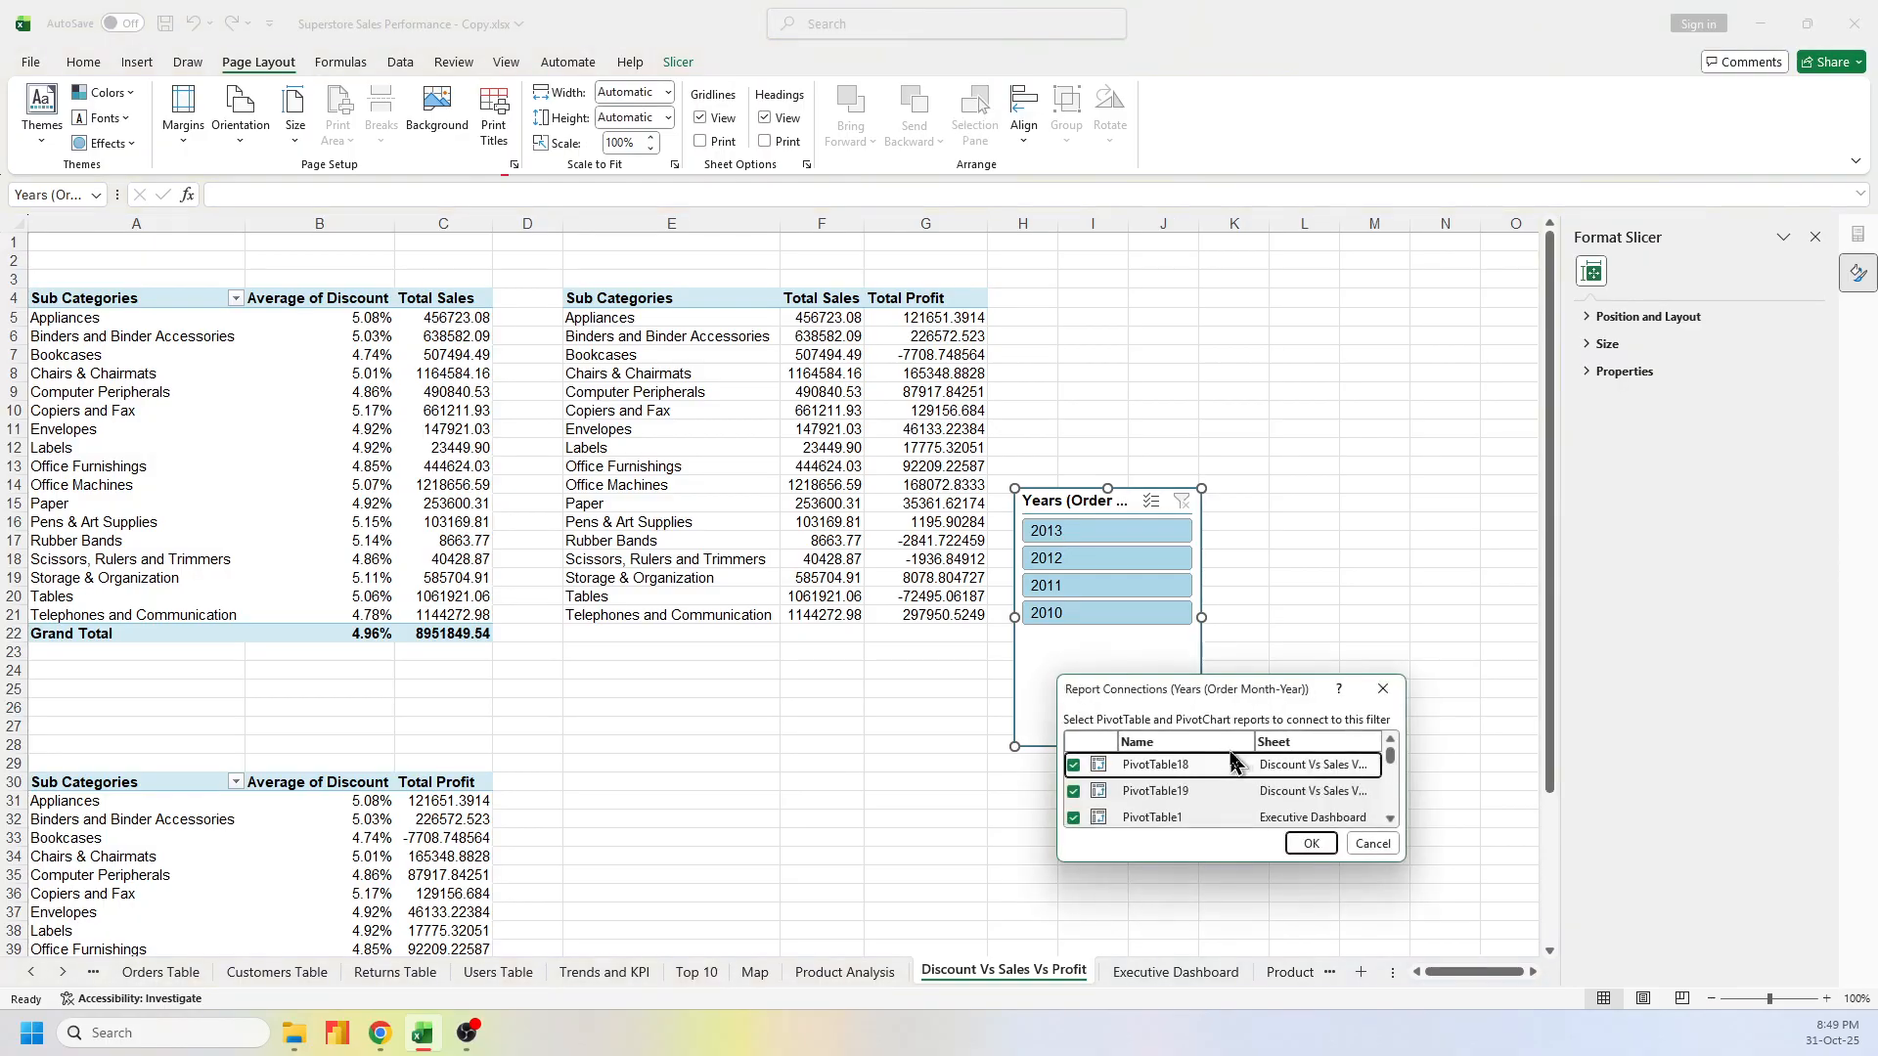
scroll(1164, 775, "down", 5)
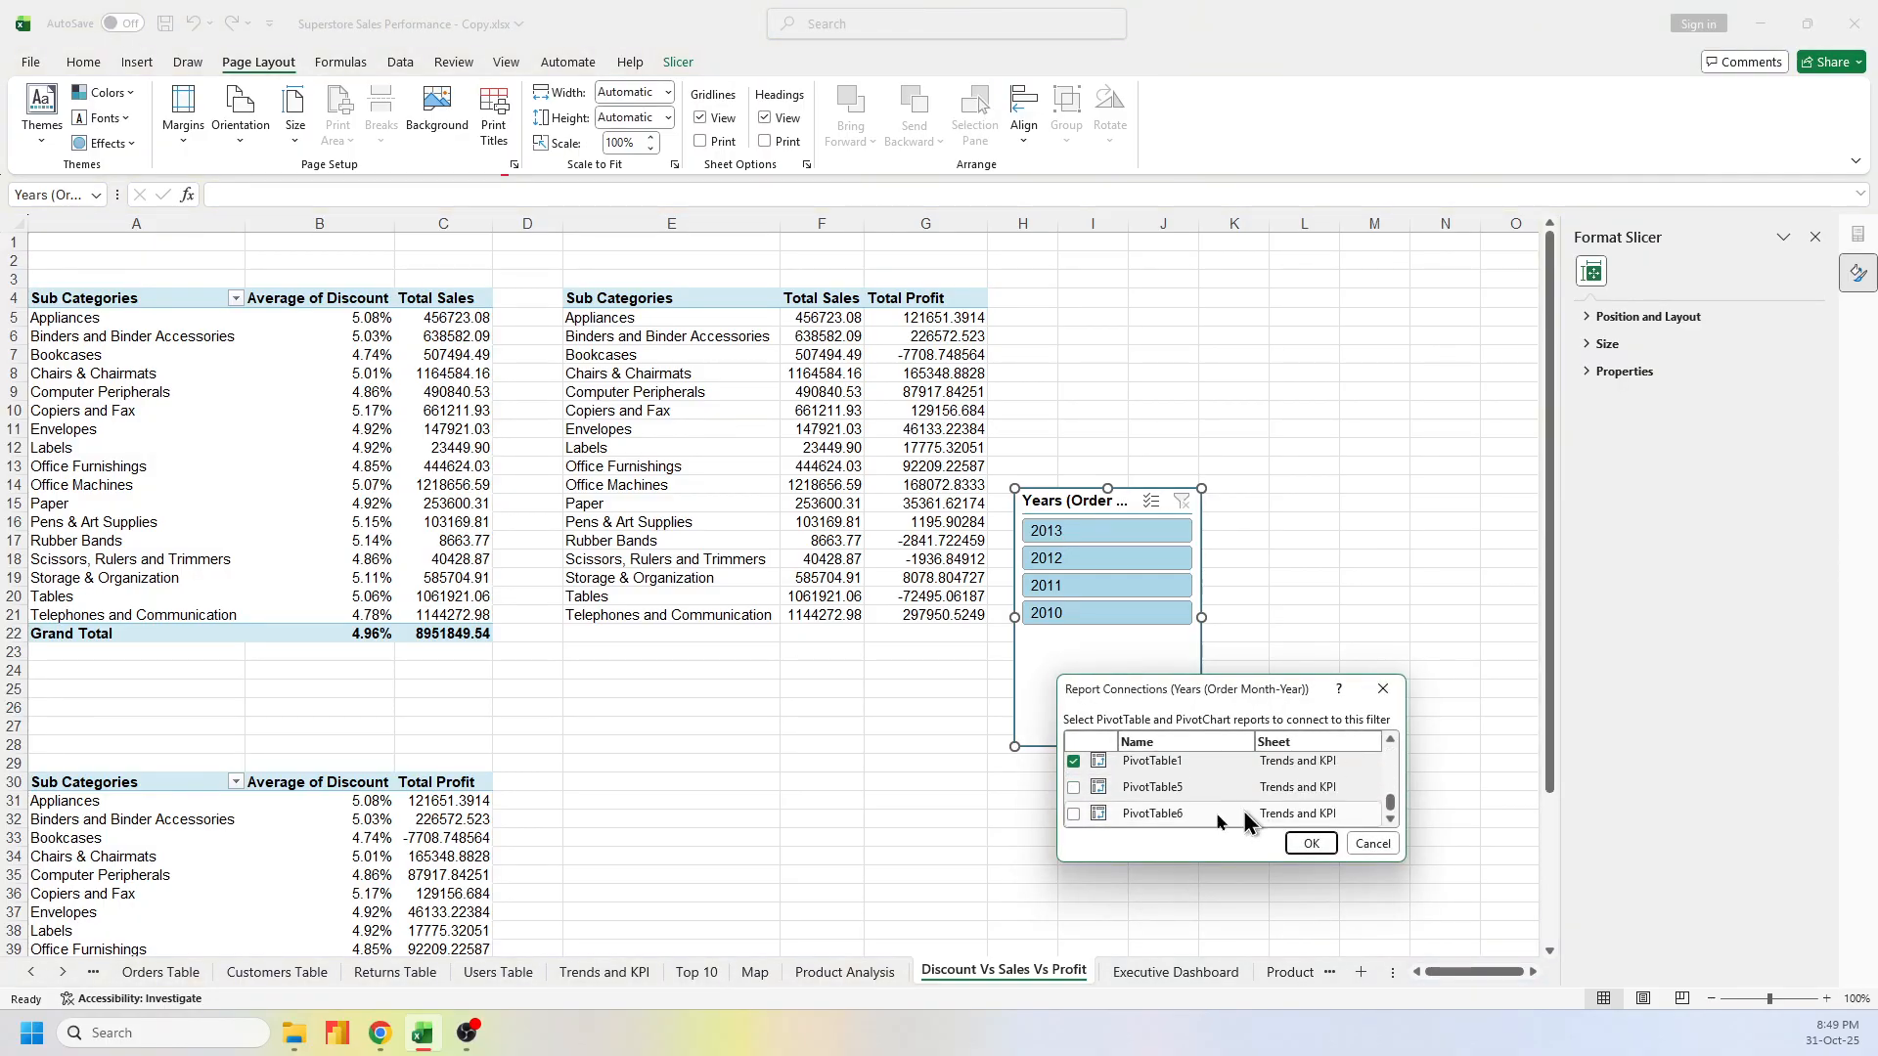
left_click(1074, 789)
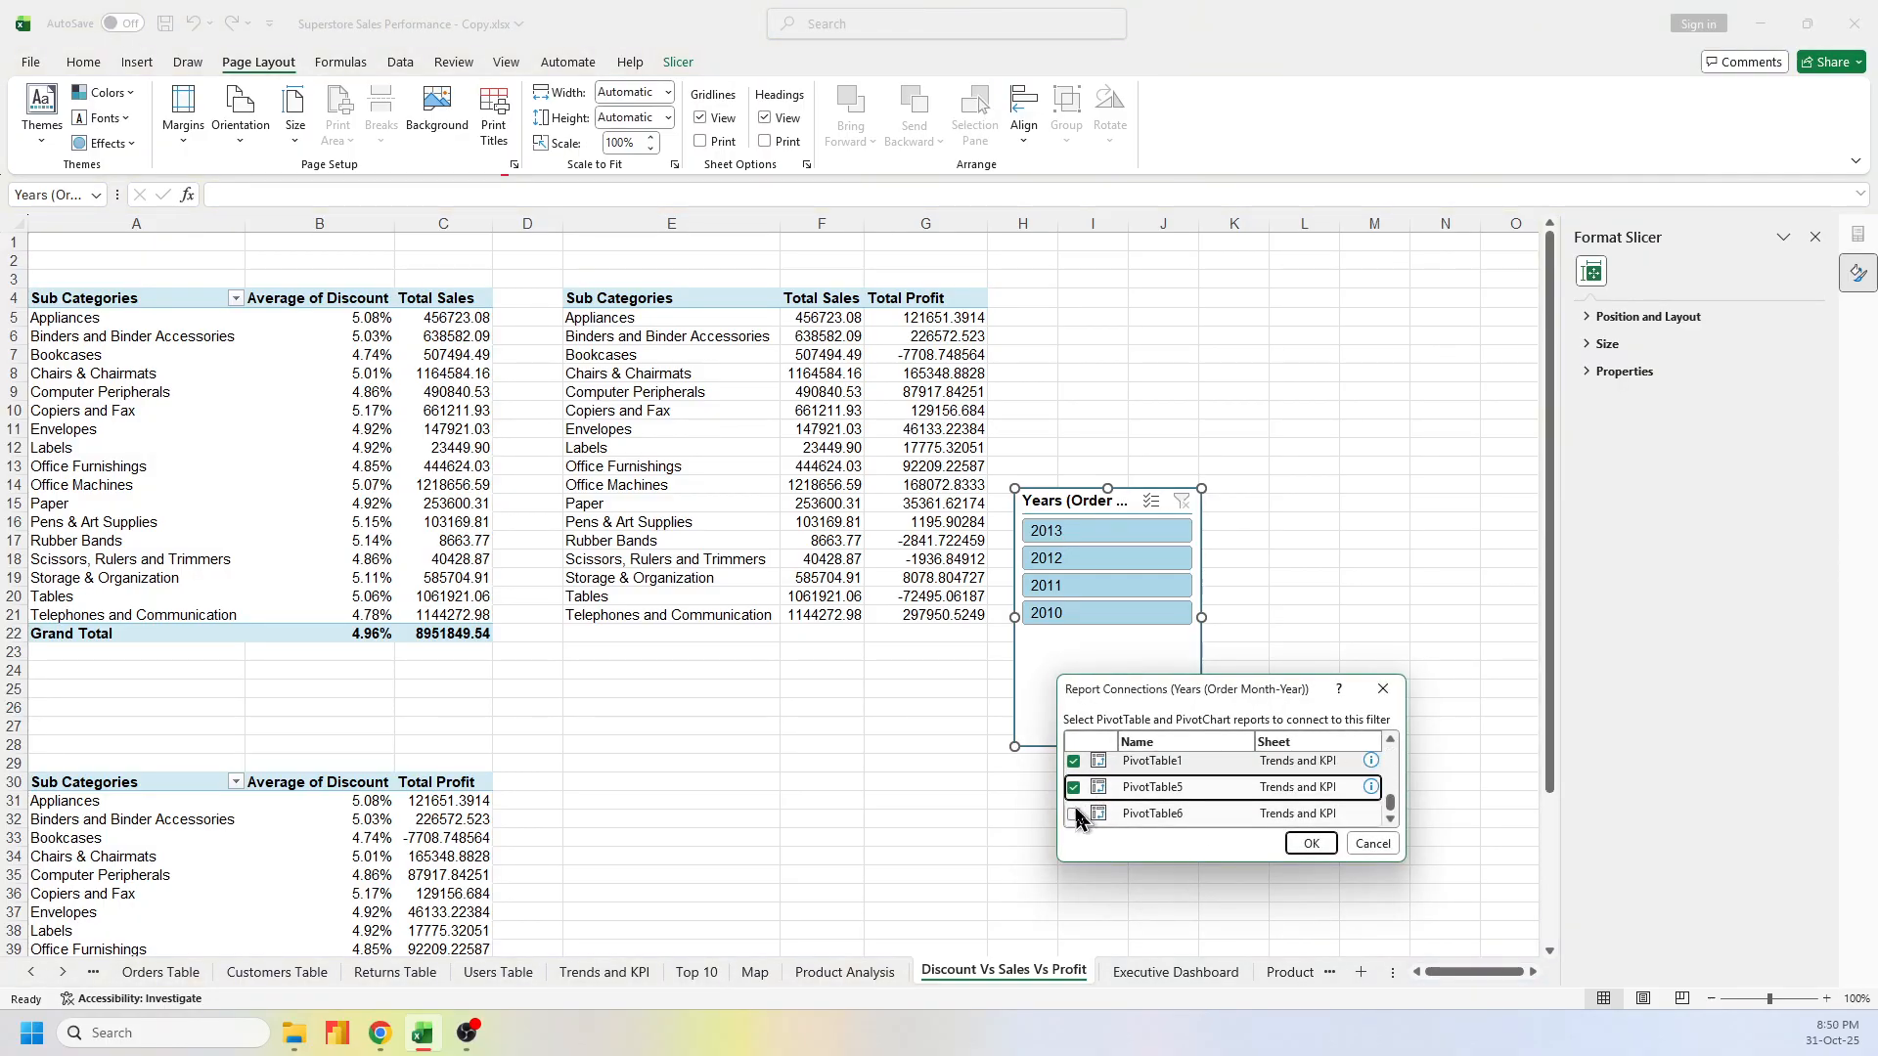
left_click(1075, 815)
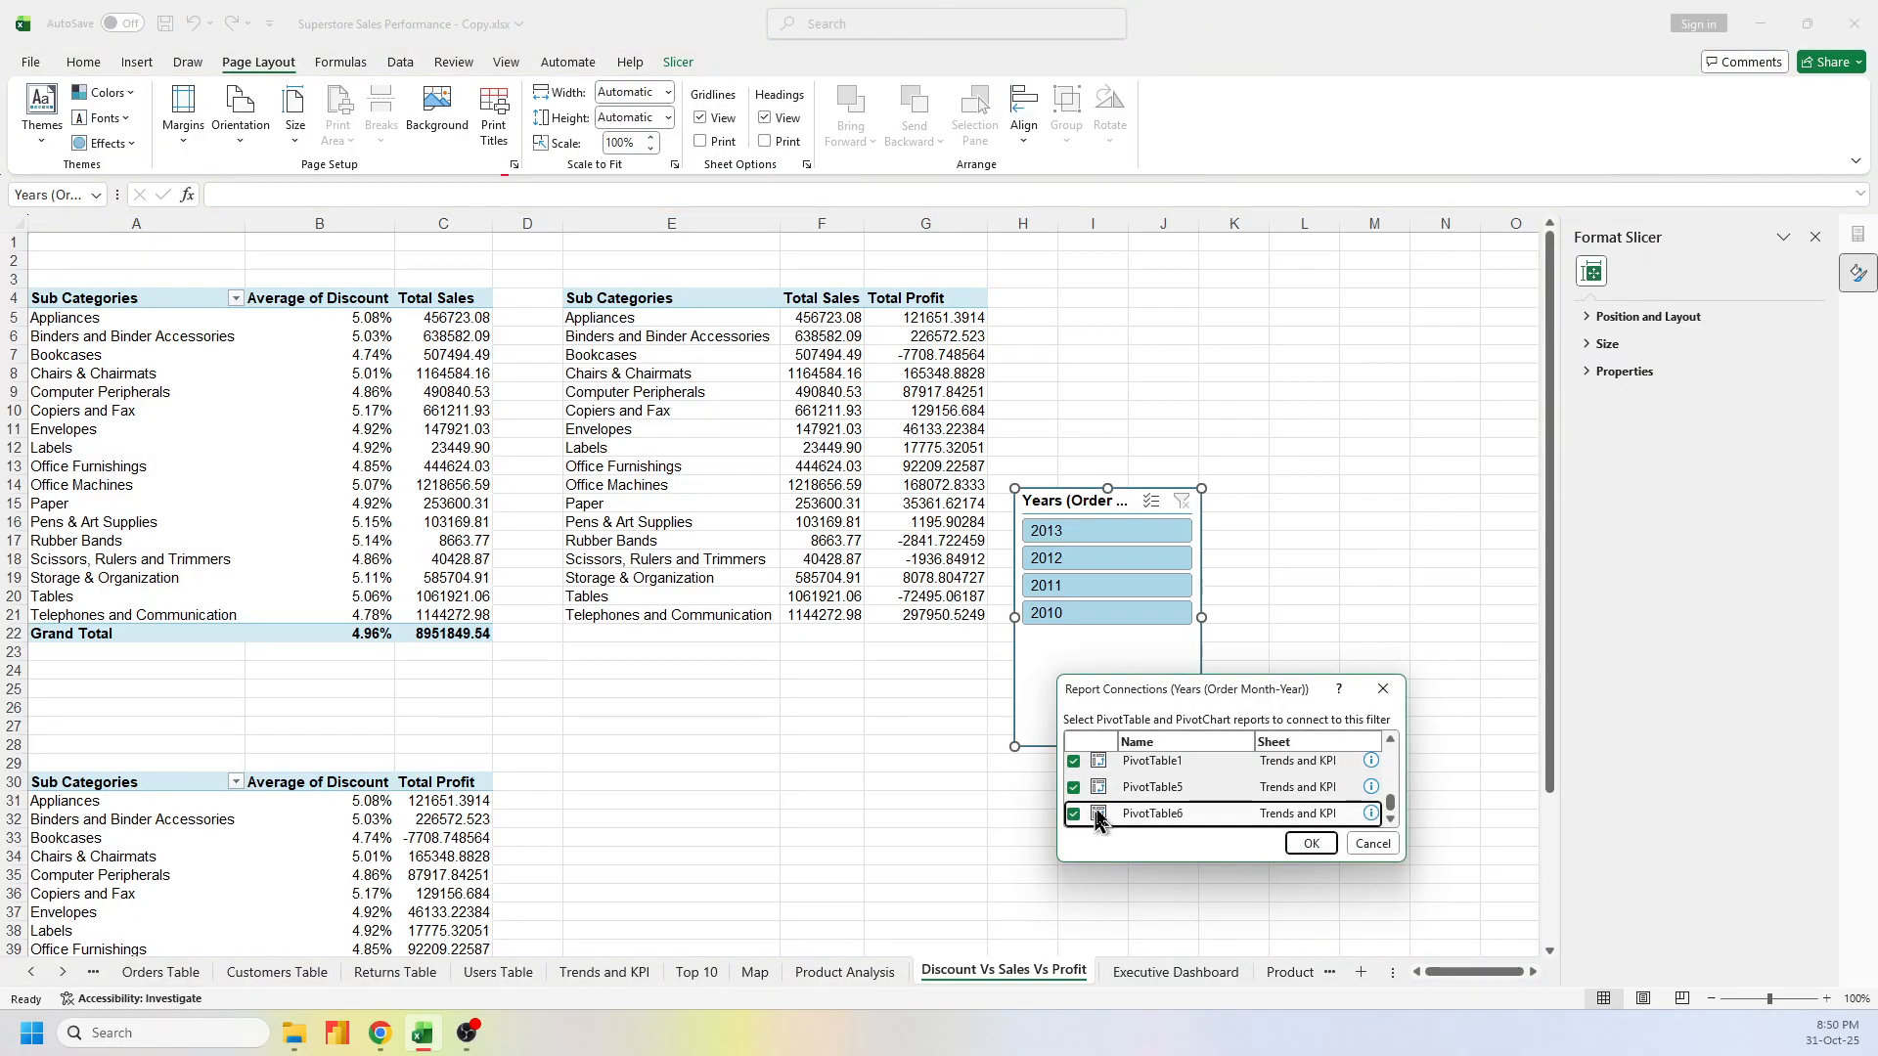
left_click(1311, 842)
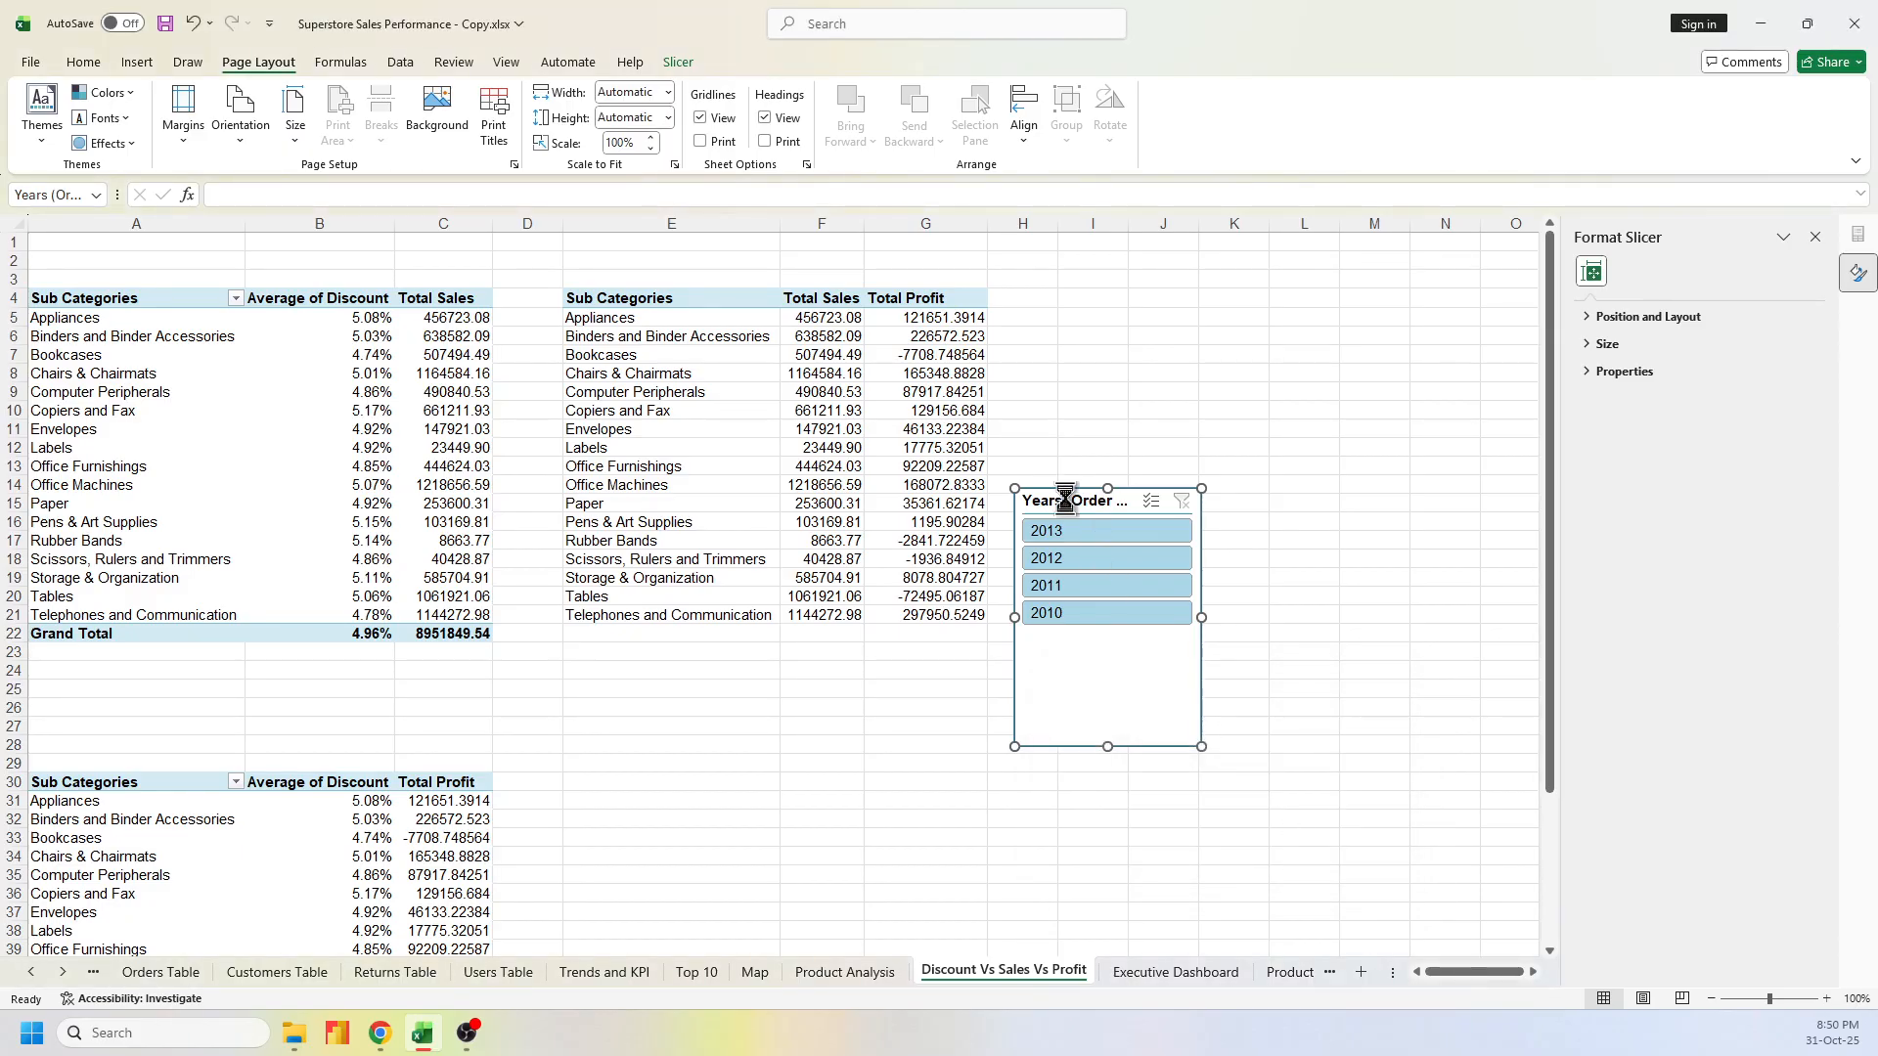
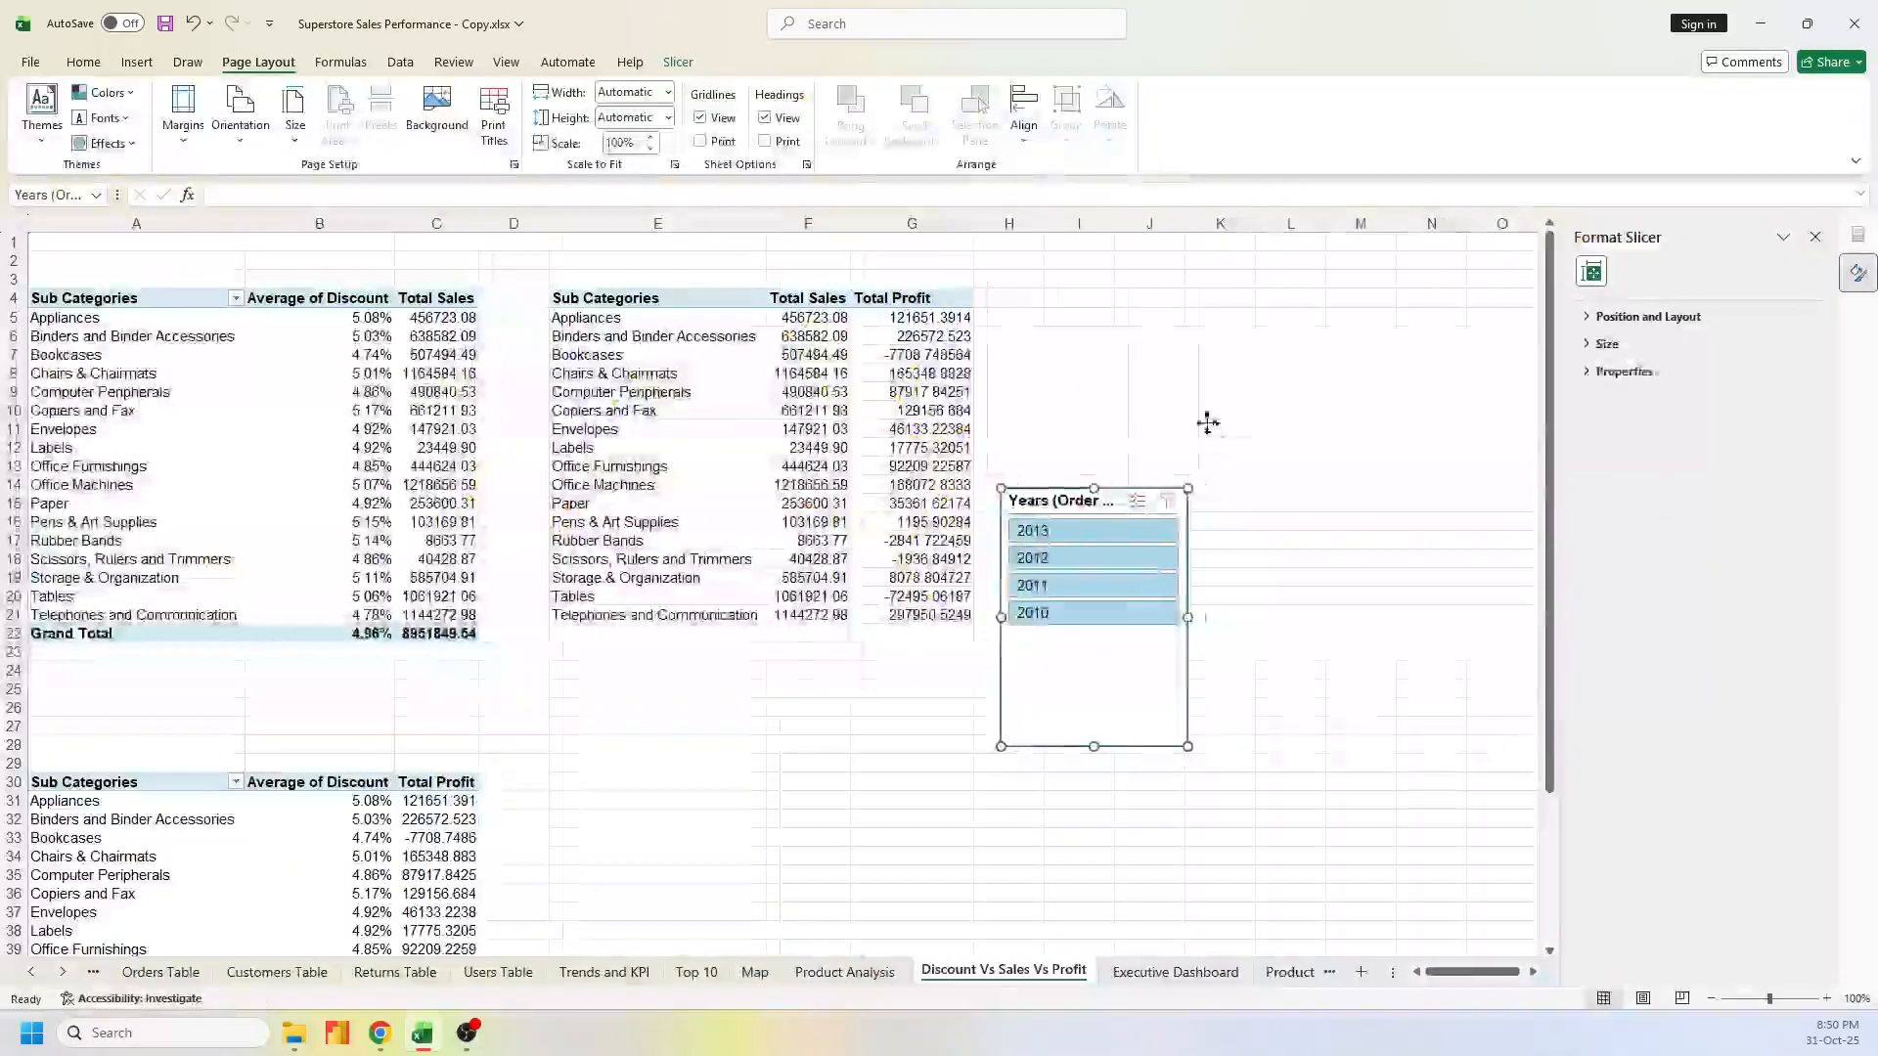
Look over the Product Dashboard and the Executive Dashboard, including the Top 10 Products PivotTable, customer chart and state sales map
left_click(1209, 971)
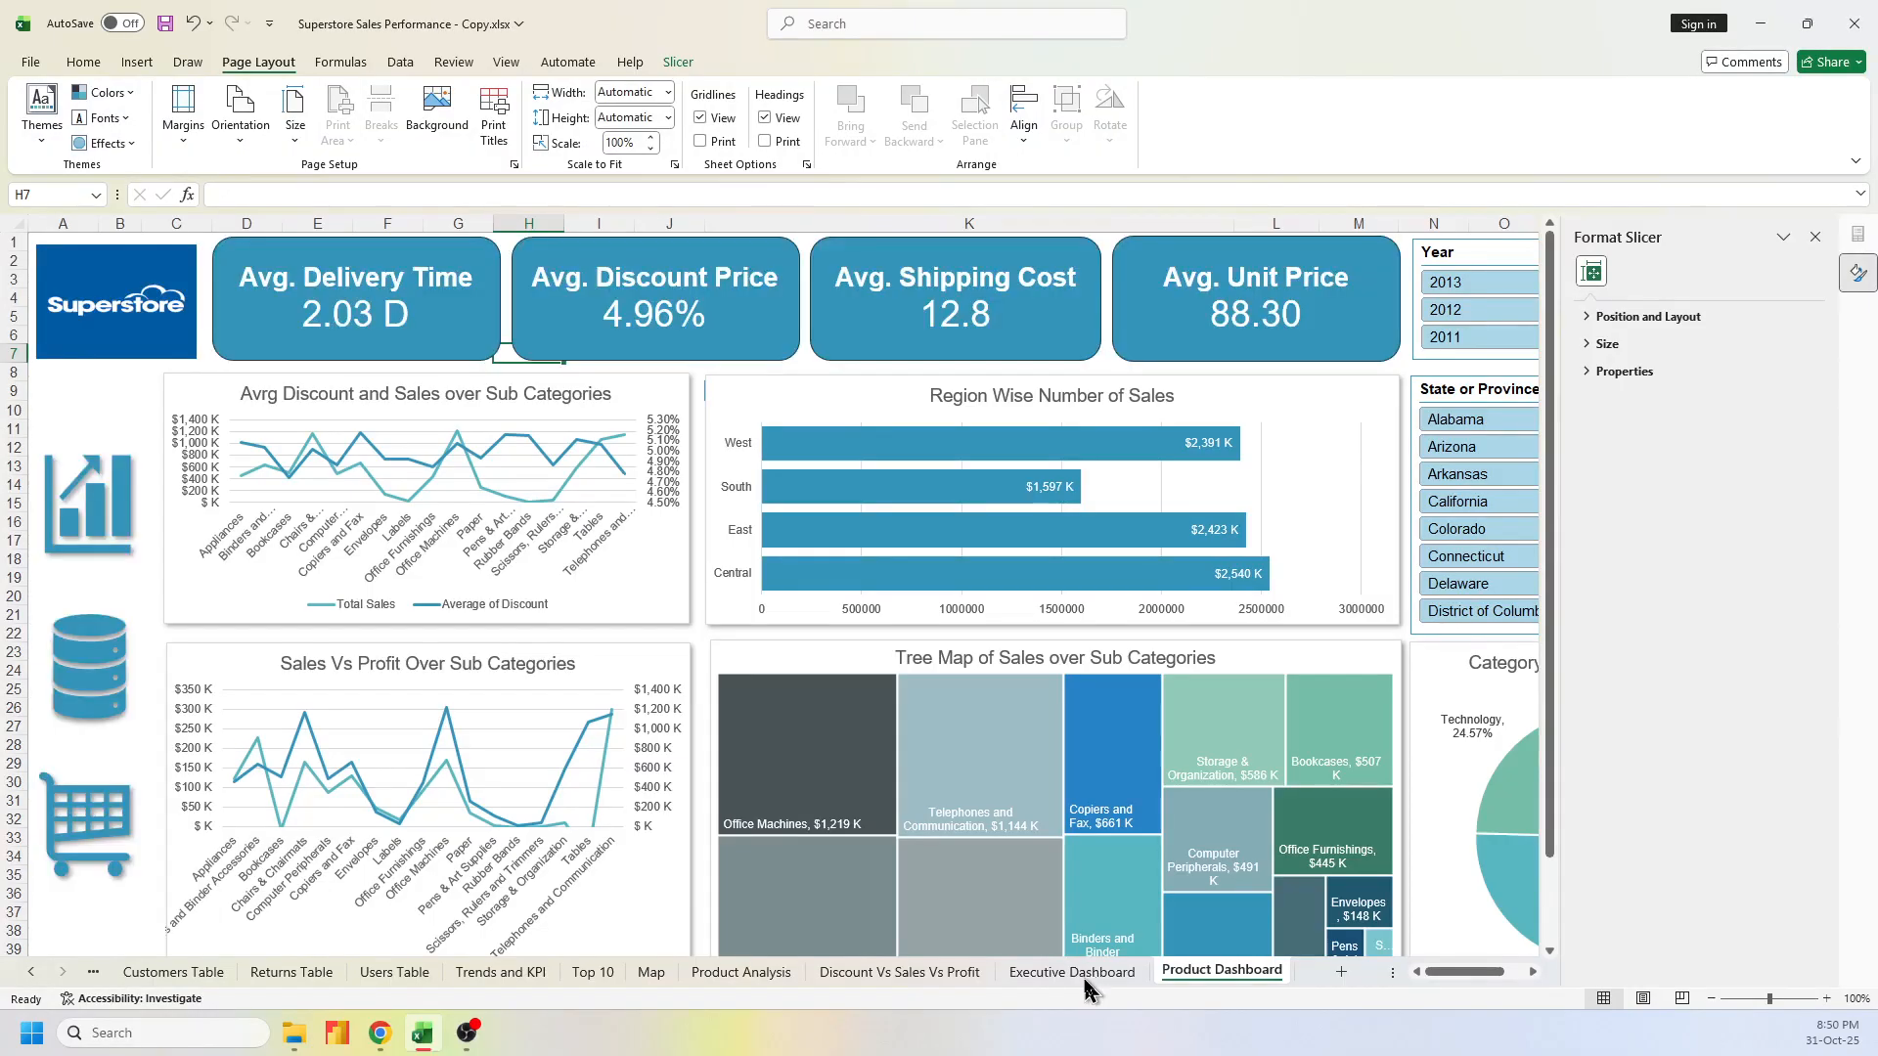
left_click(1076, 973)
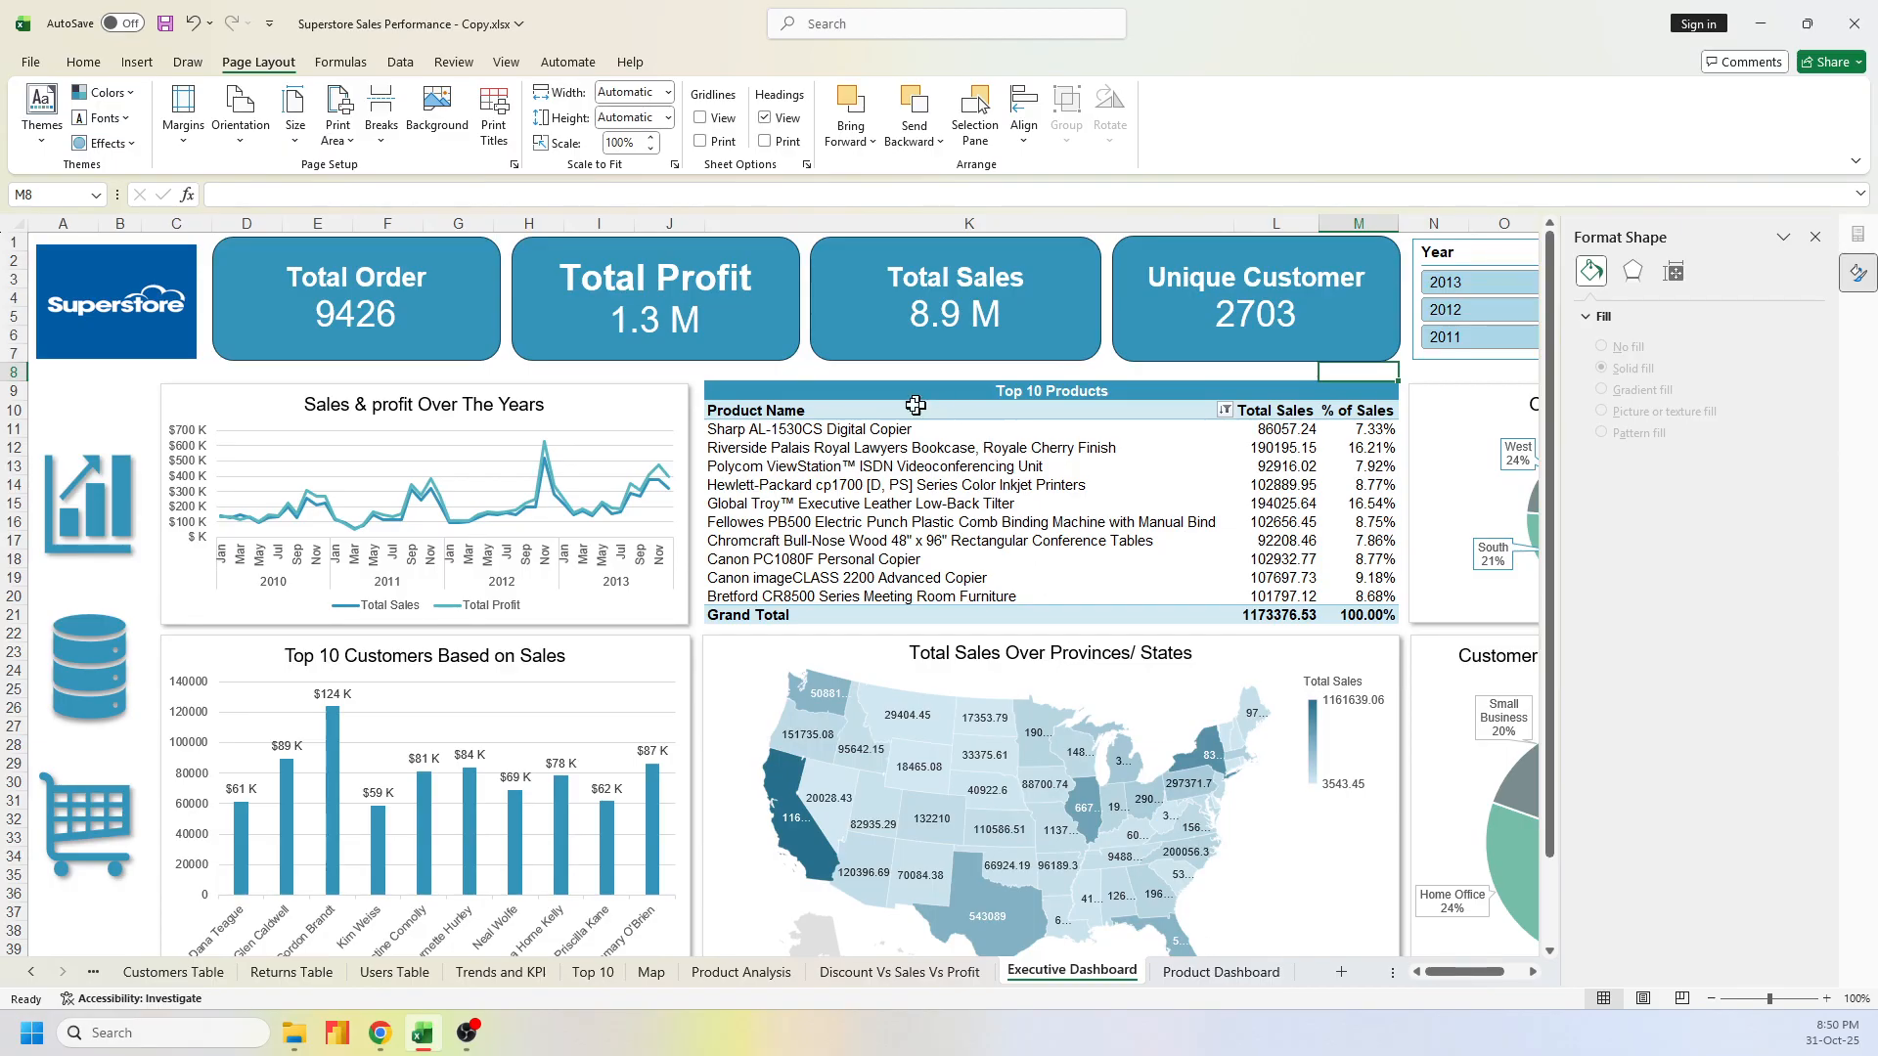
left_click_drag(855, 392, 1077, 618)
scroll(1312, 847, "down", 4)
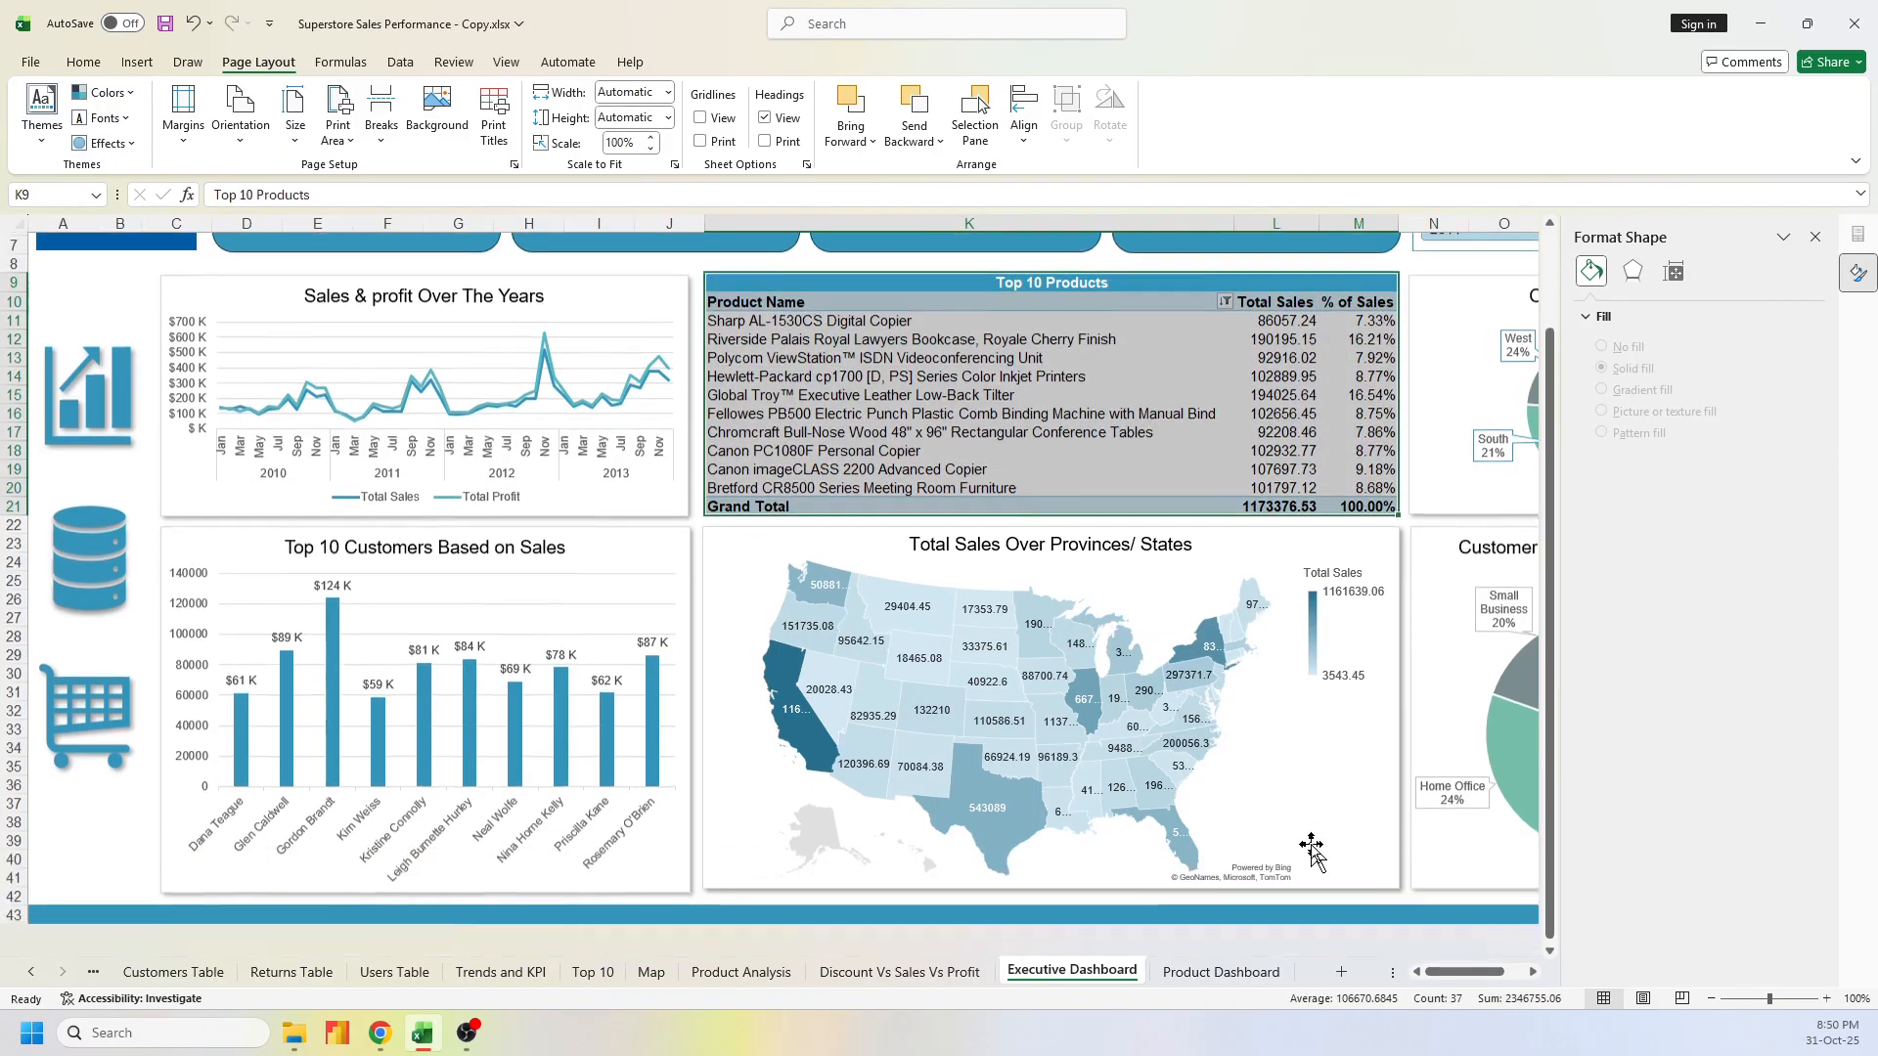
scroll(847, 437, "down", 2)
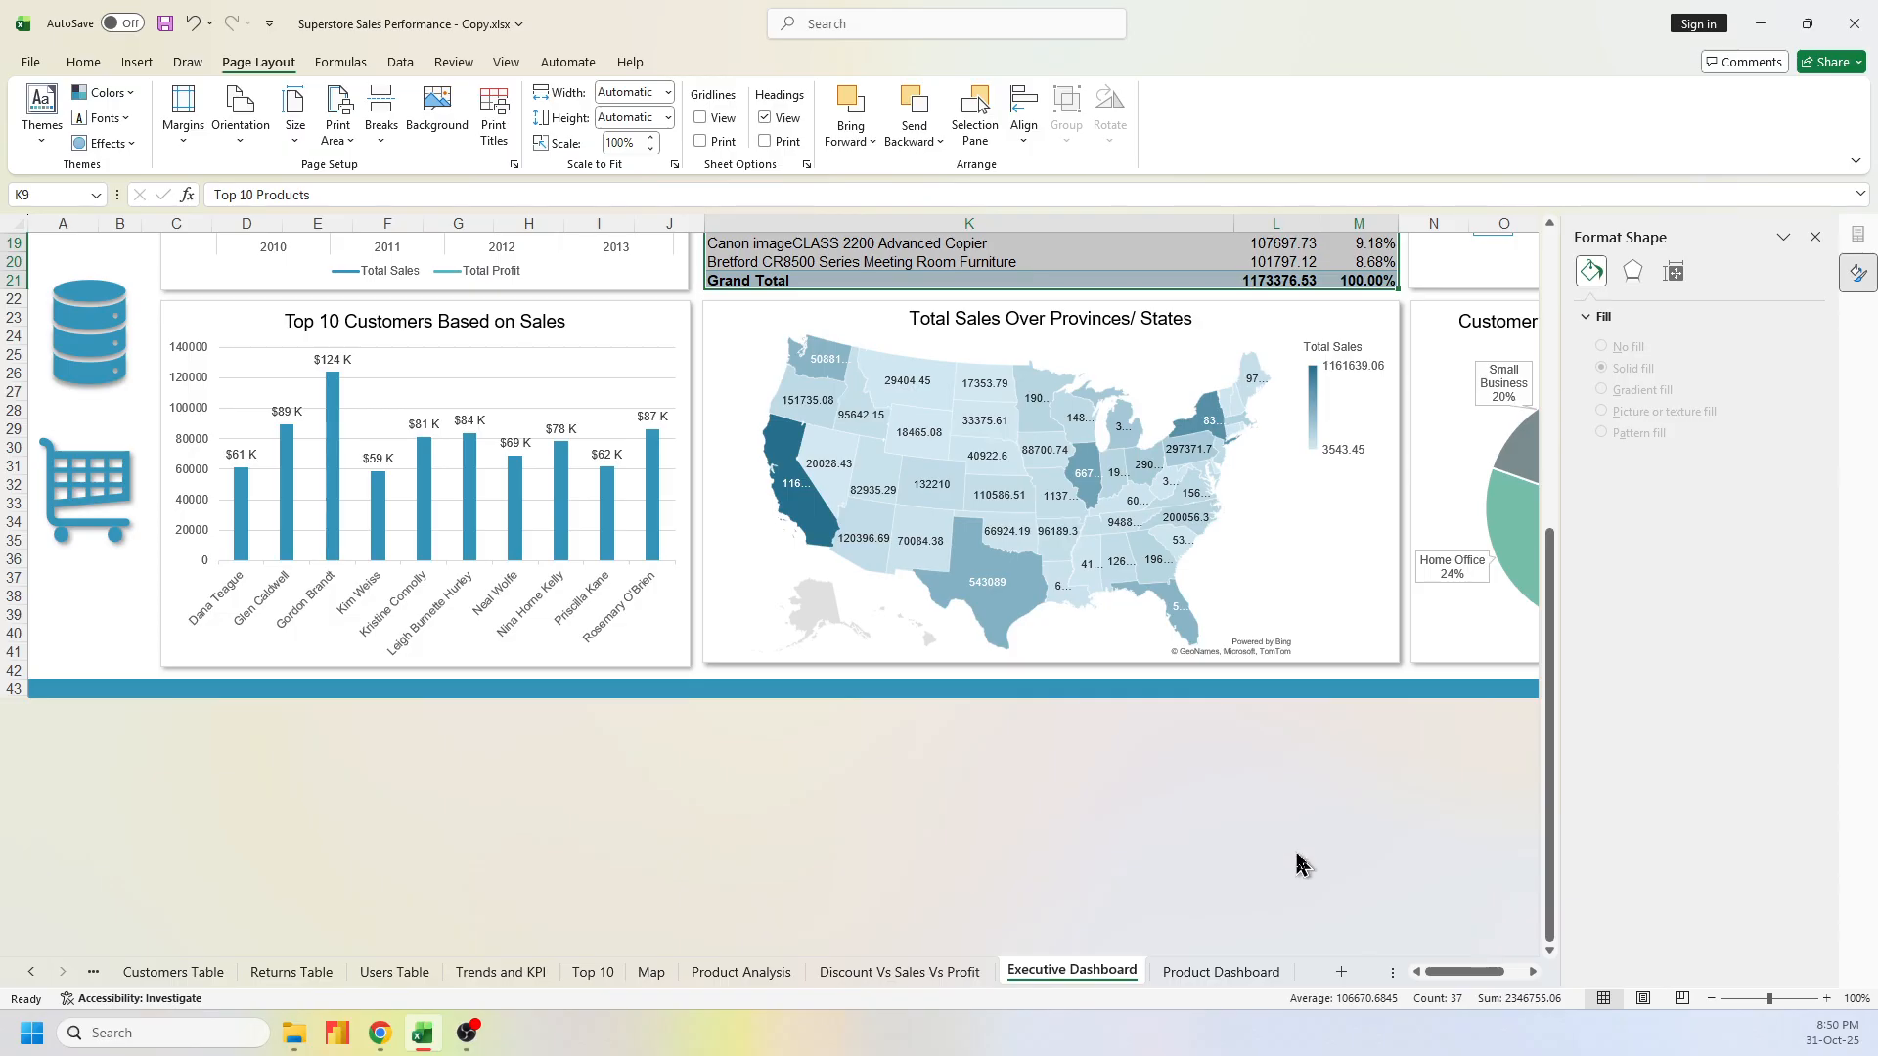
scroll(1300, 865, "up", 6)
left_click(878, 416)
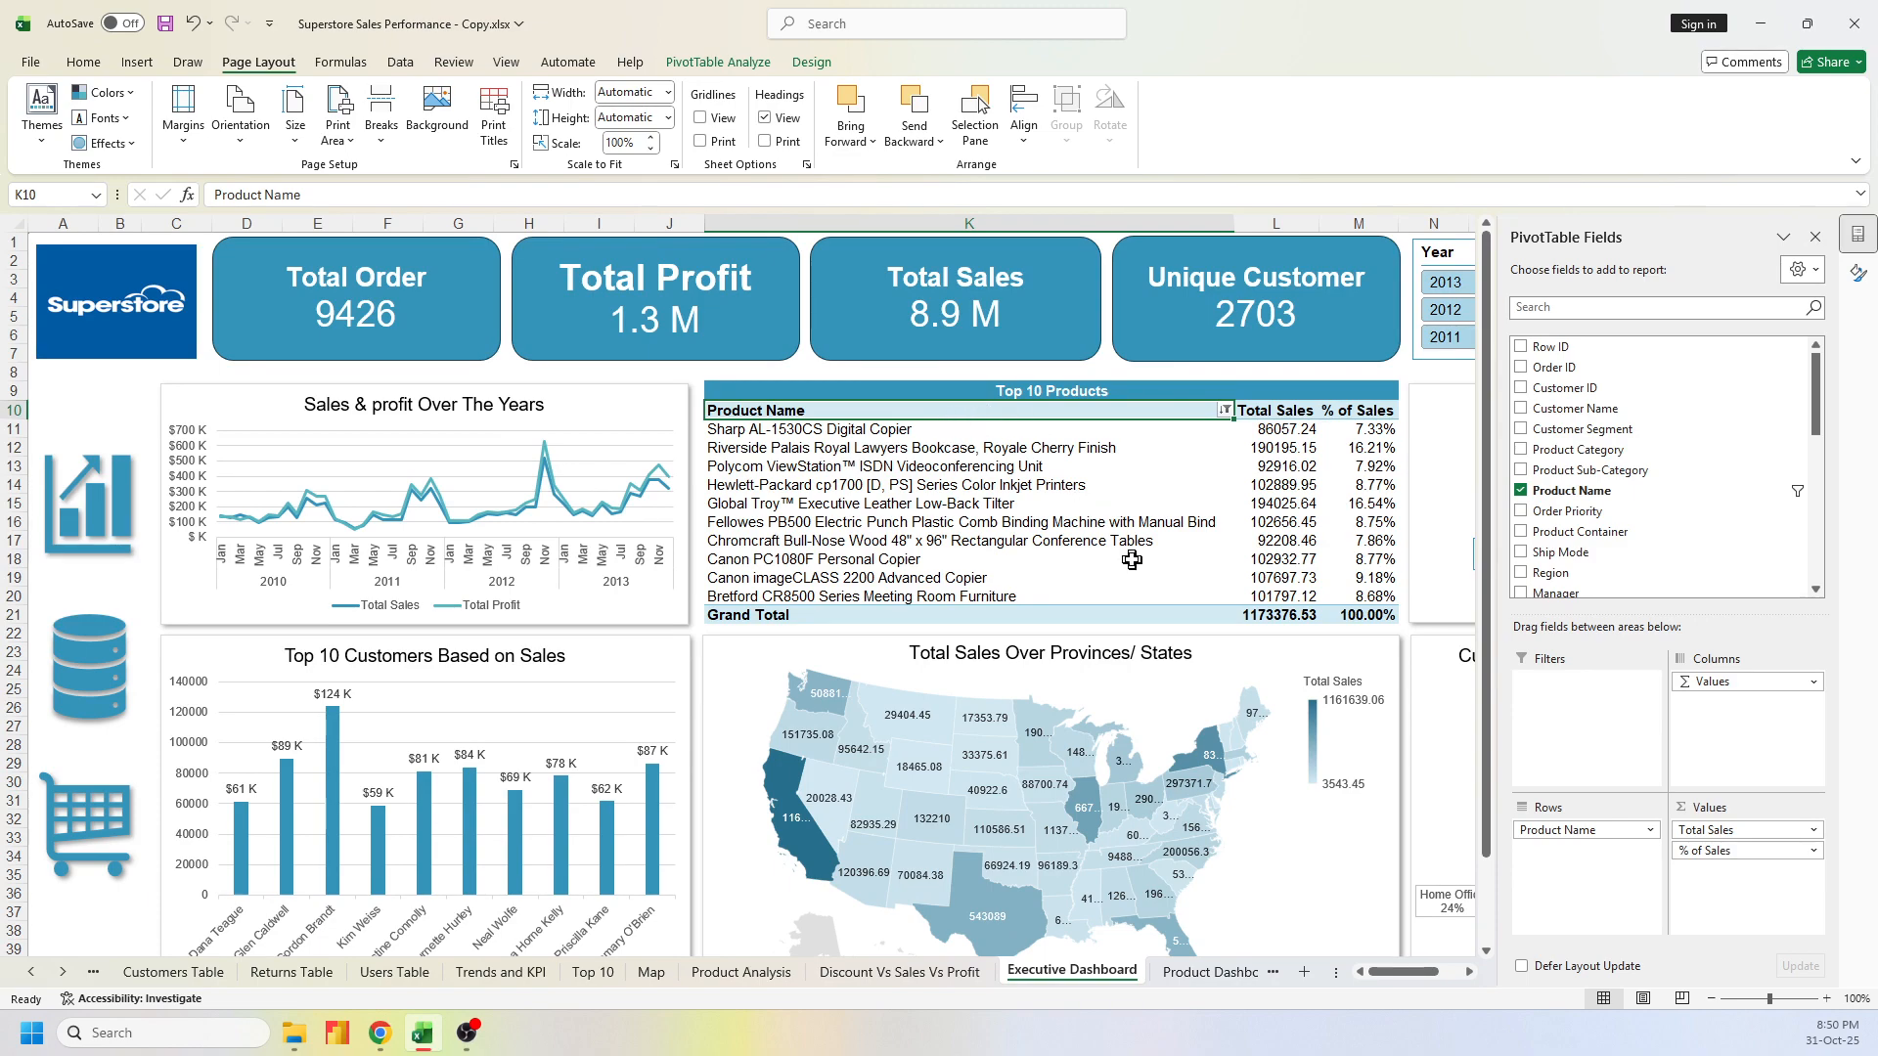
Return to the Product Dashboard sheet and close the Format Shape pane
left_click(1210, 979)
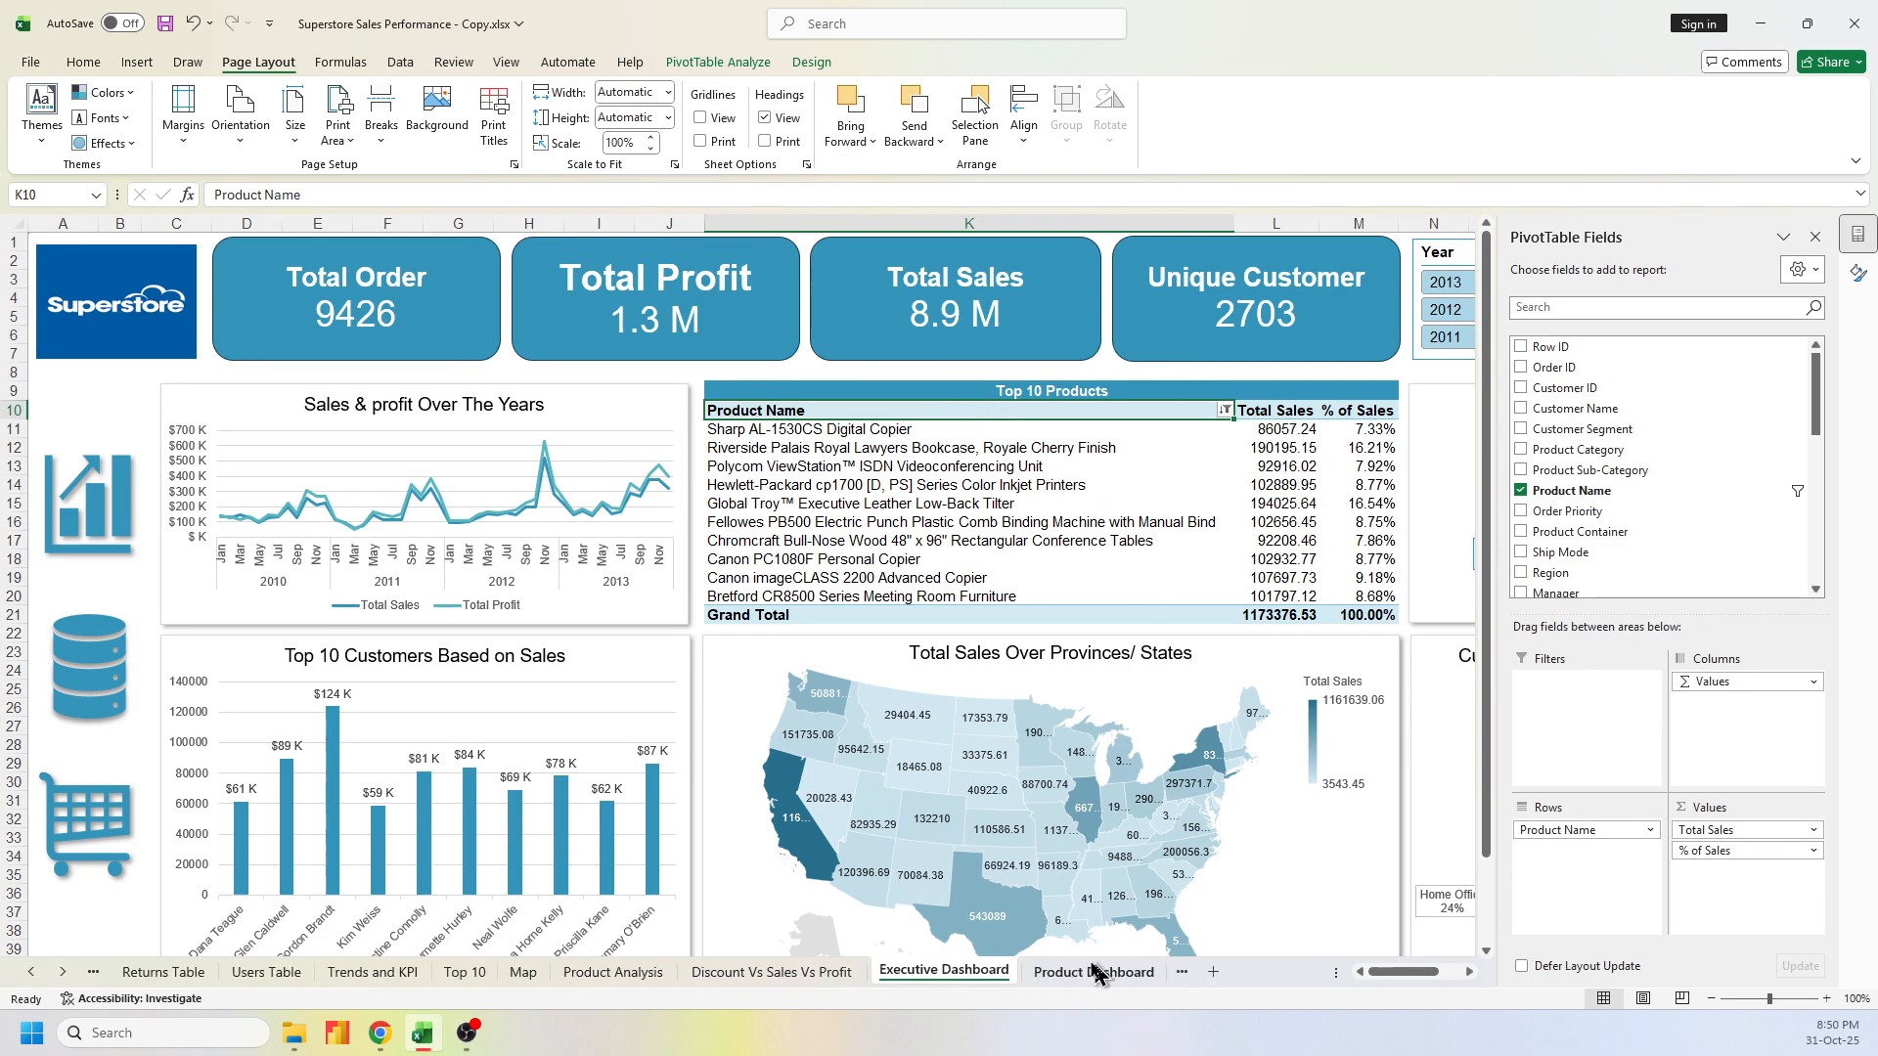
left_click(1095, 971)
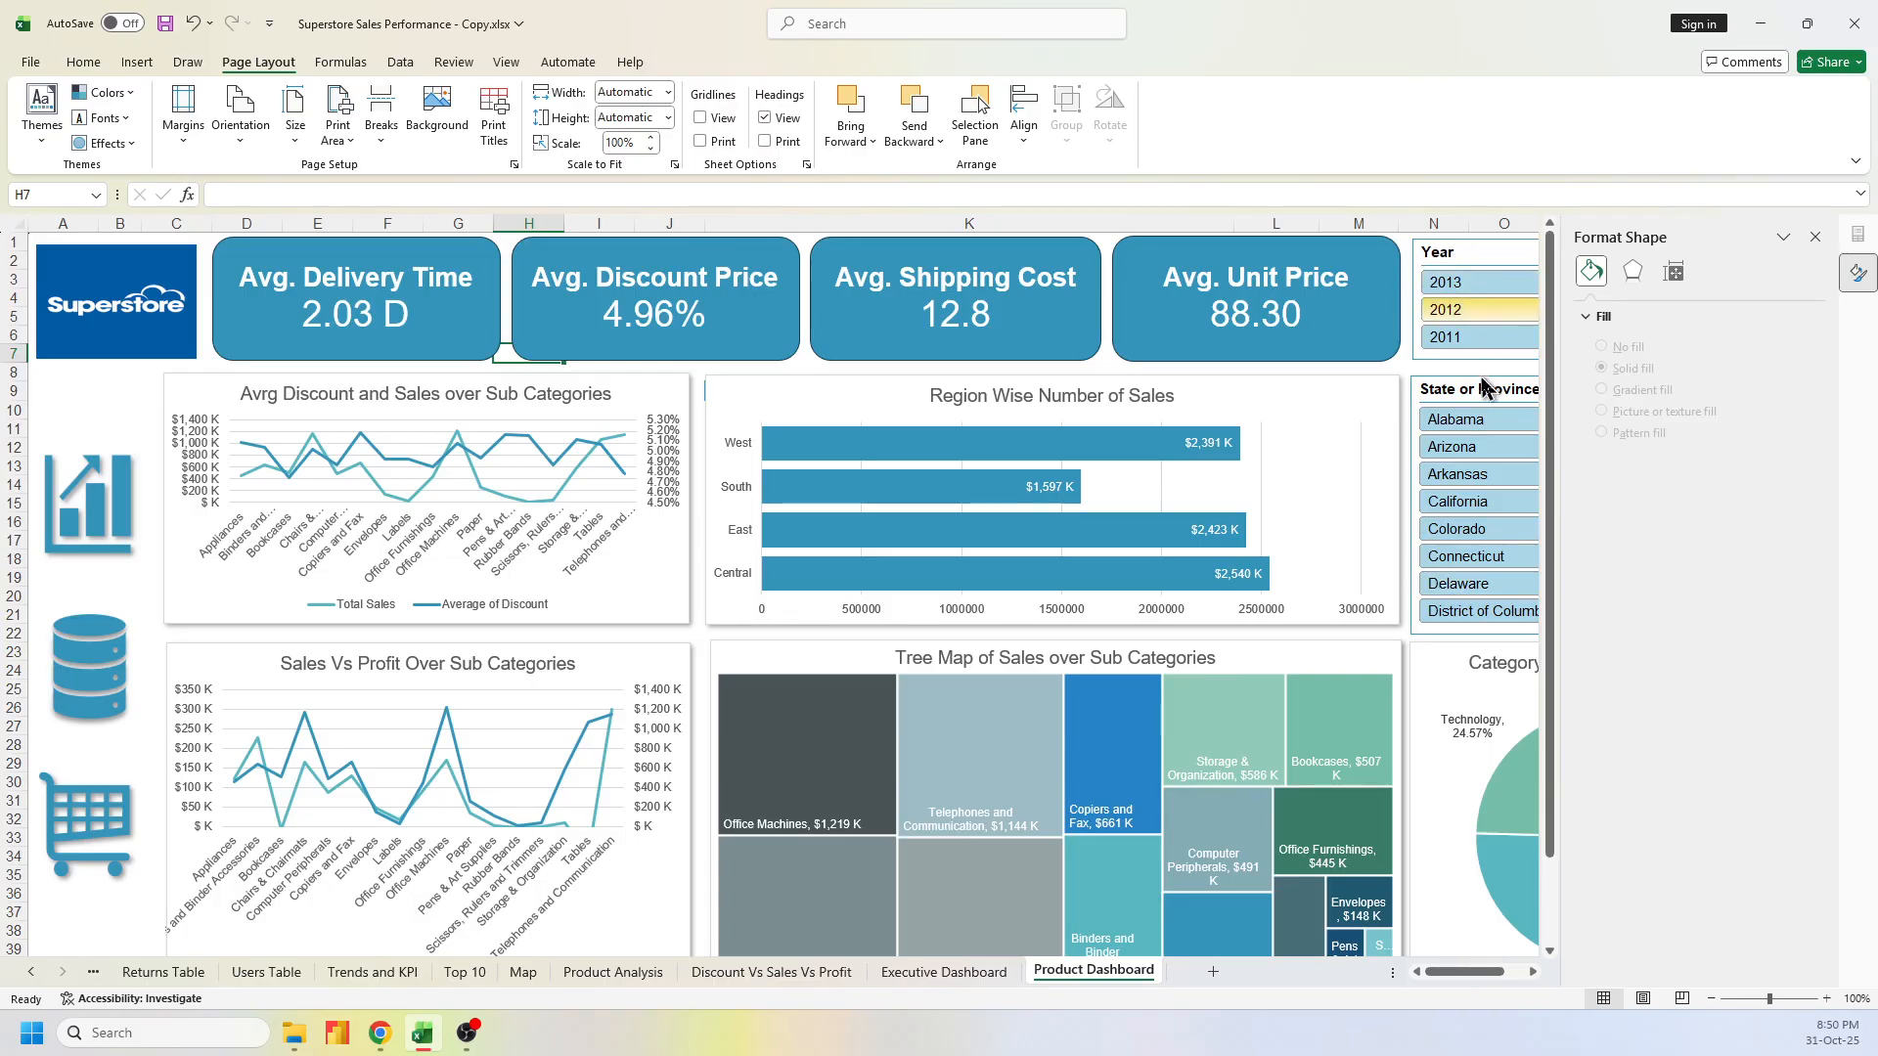
left_click(1816, 239)
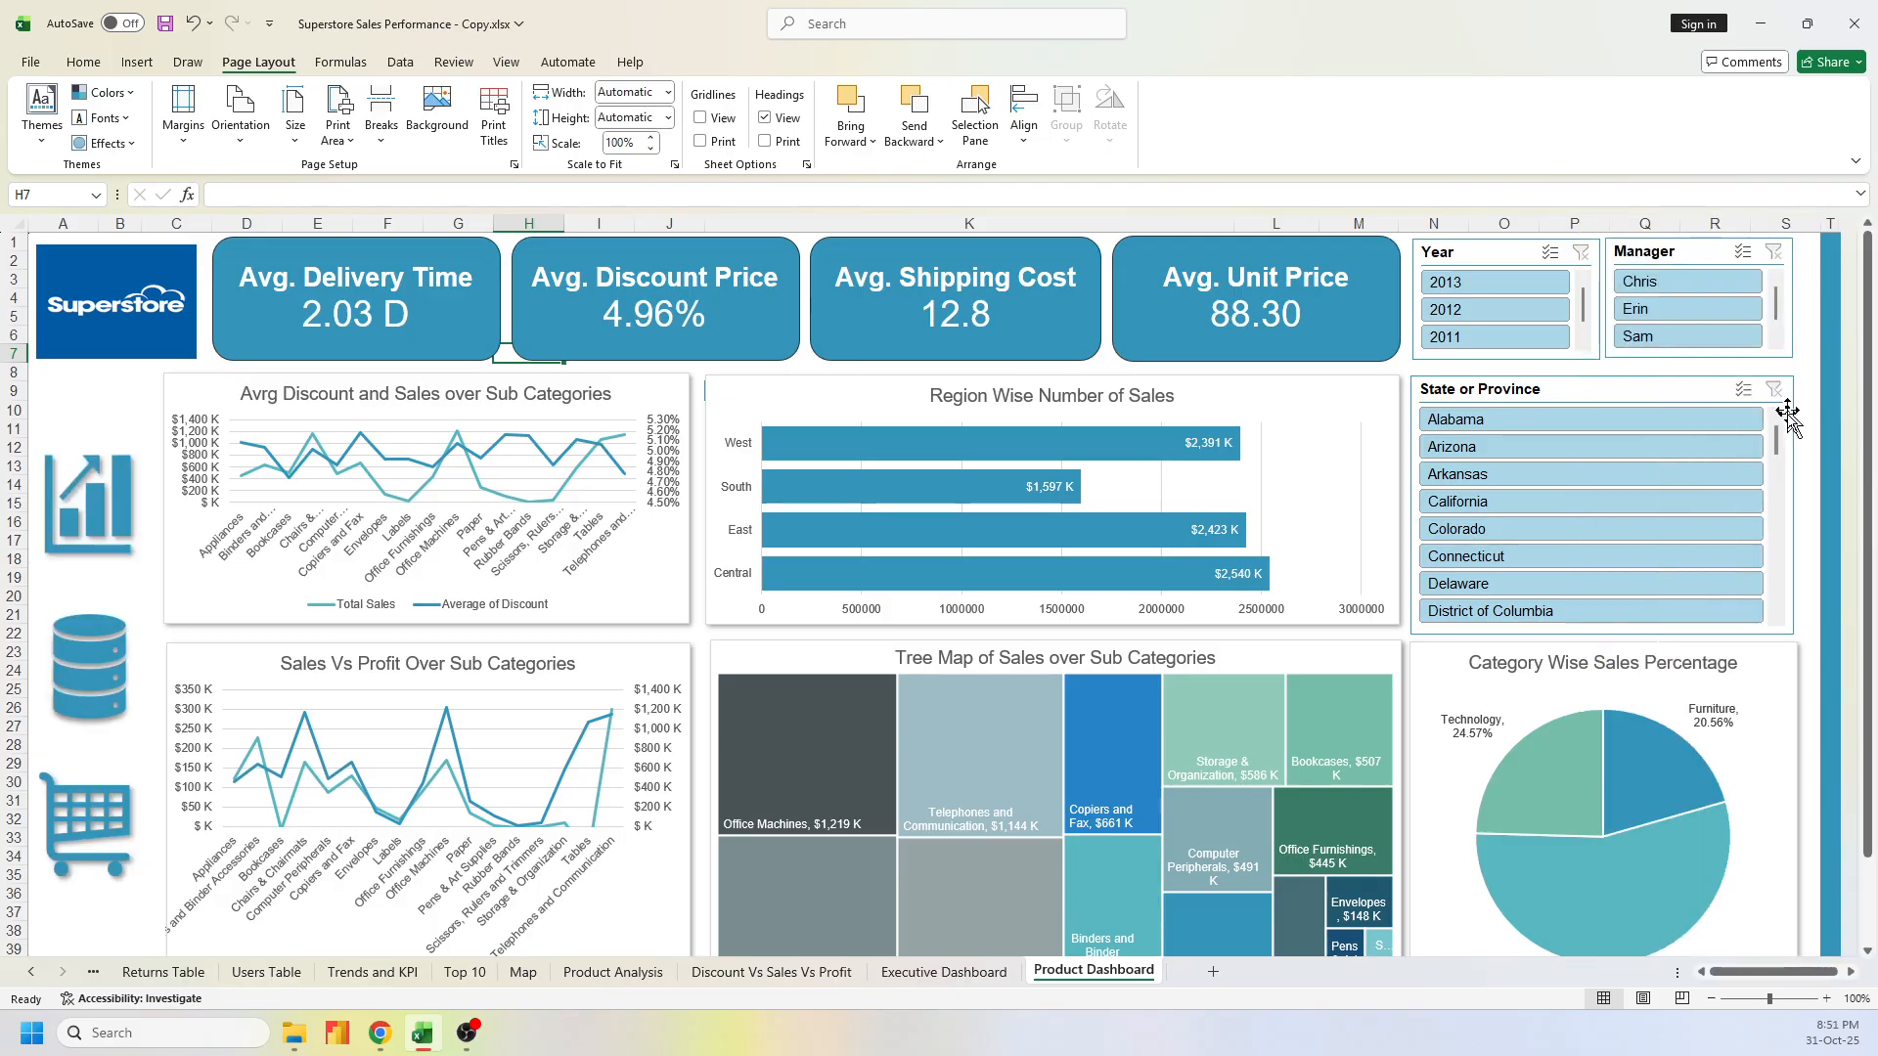
Look over the Product Dashboard's charts and sales tree map, comparing them with the state sales map on the Executive Dashboard
scroll(1813, 613, "down", 8)
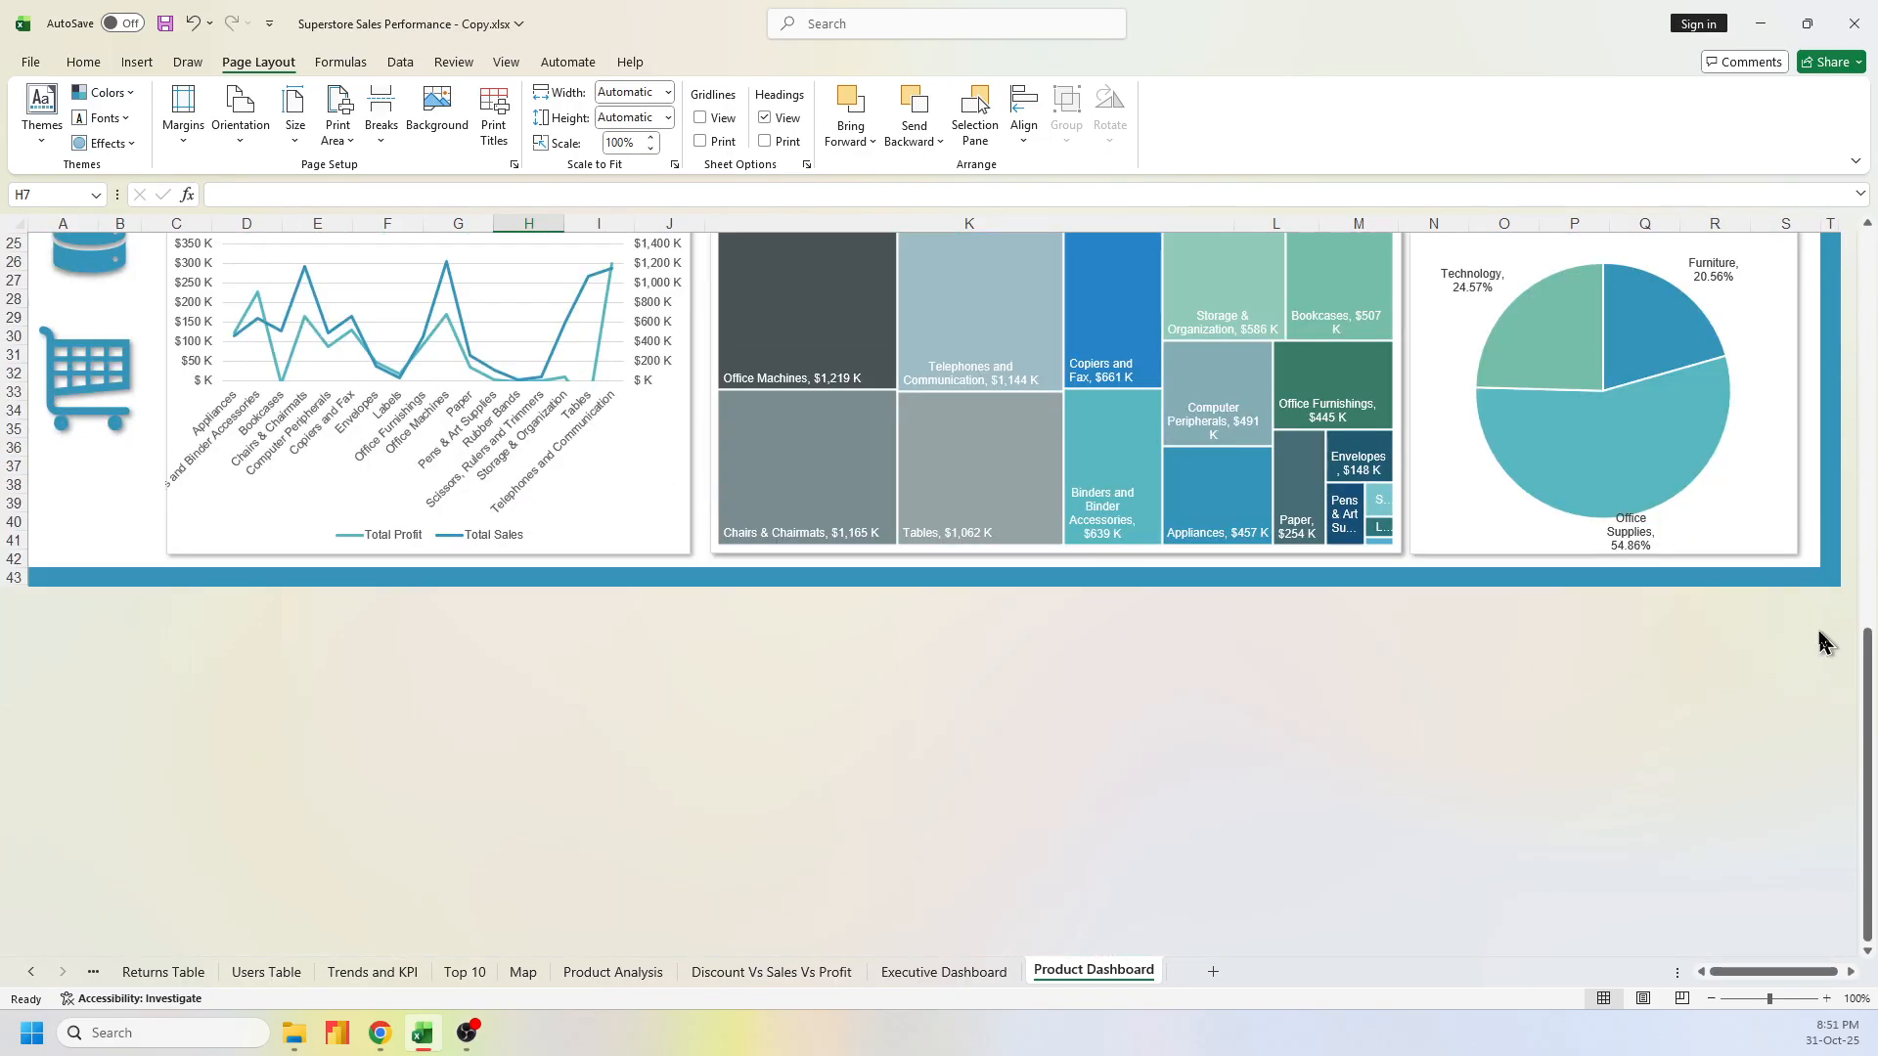
scroll(1821, 642, "up", 4)
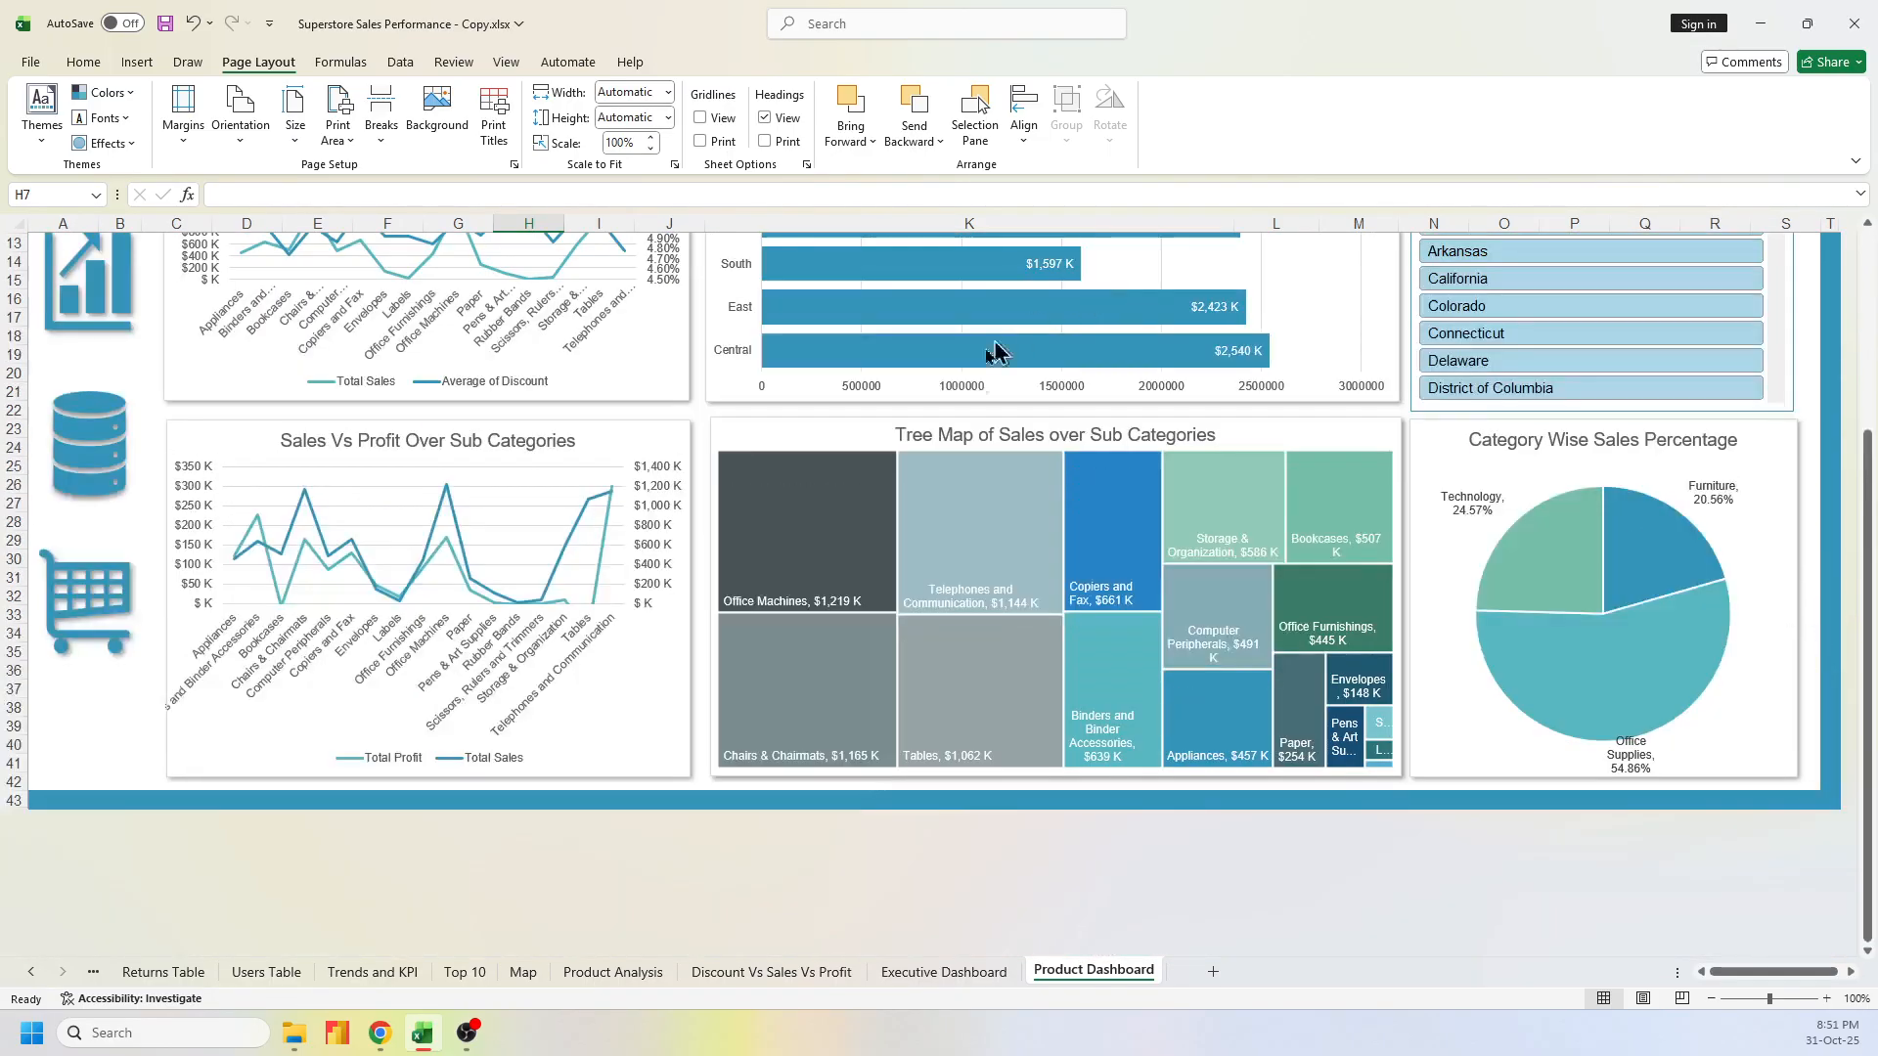
left_click(851, 428)
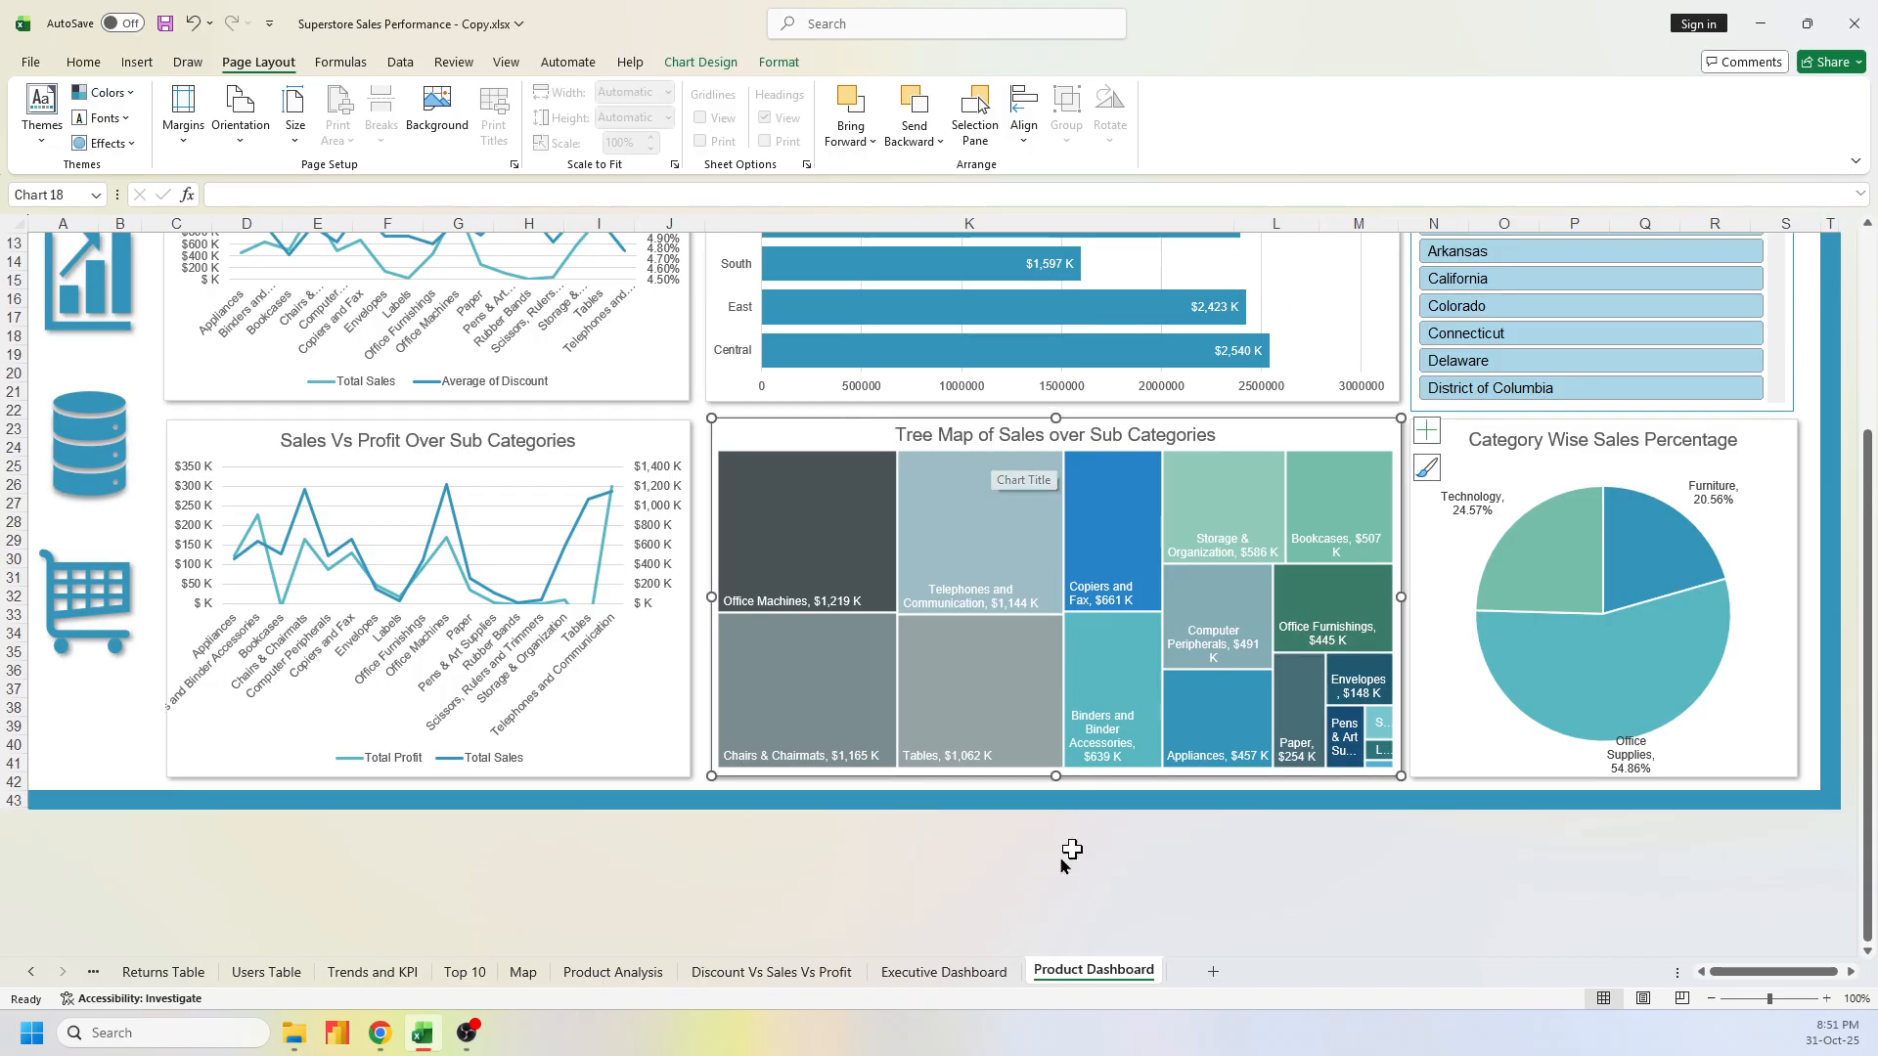
left_click(971, 973)
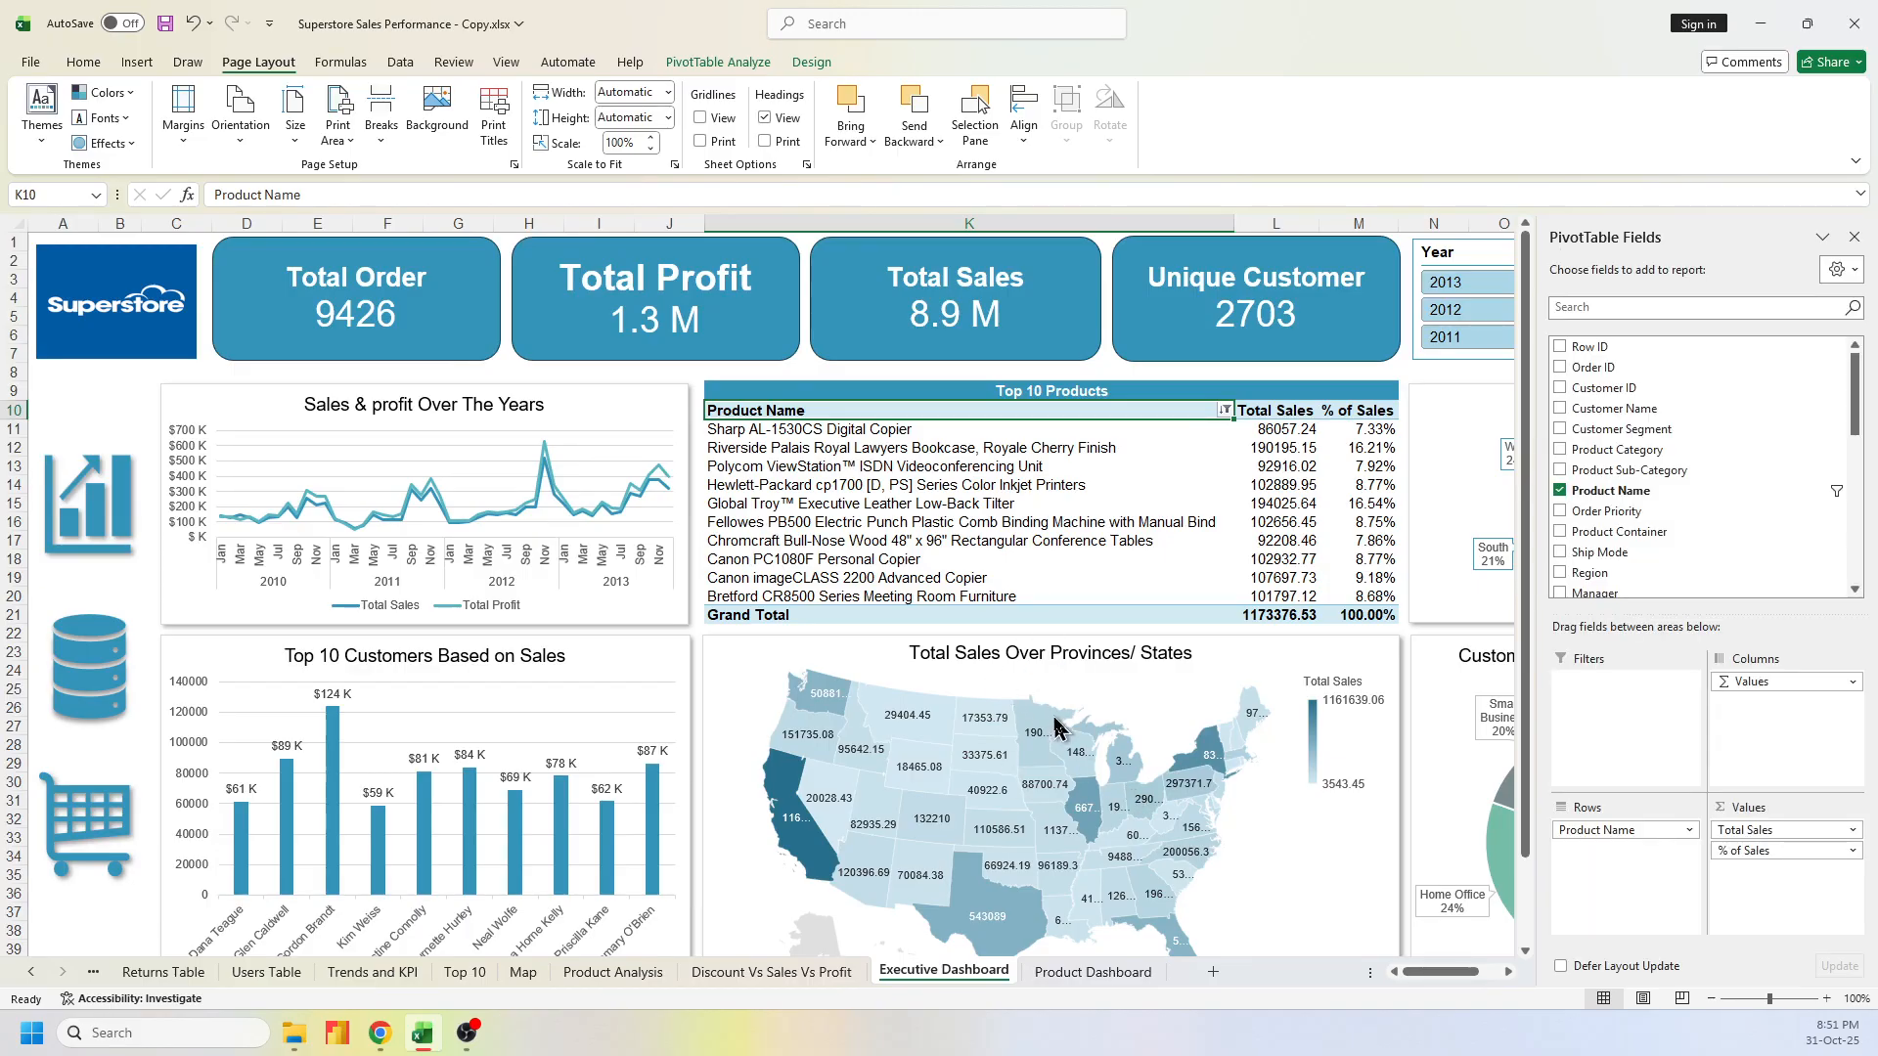
mouse_move(1054, 724)
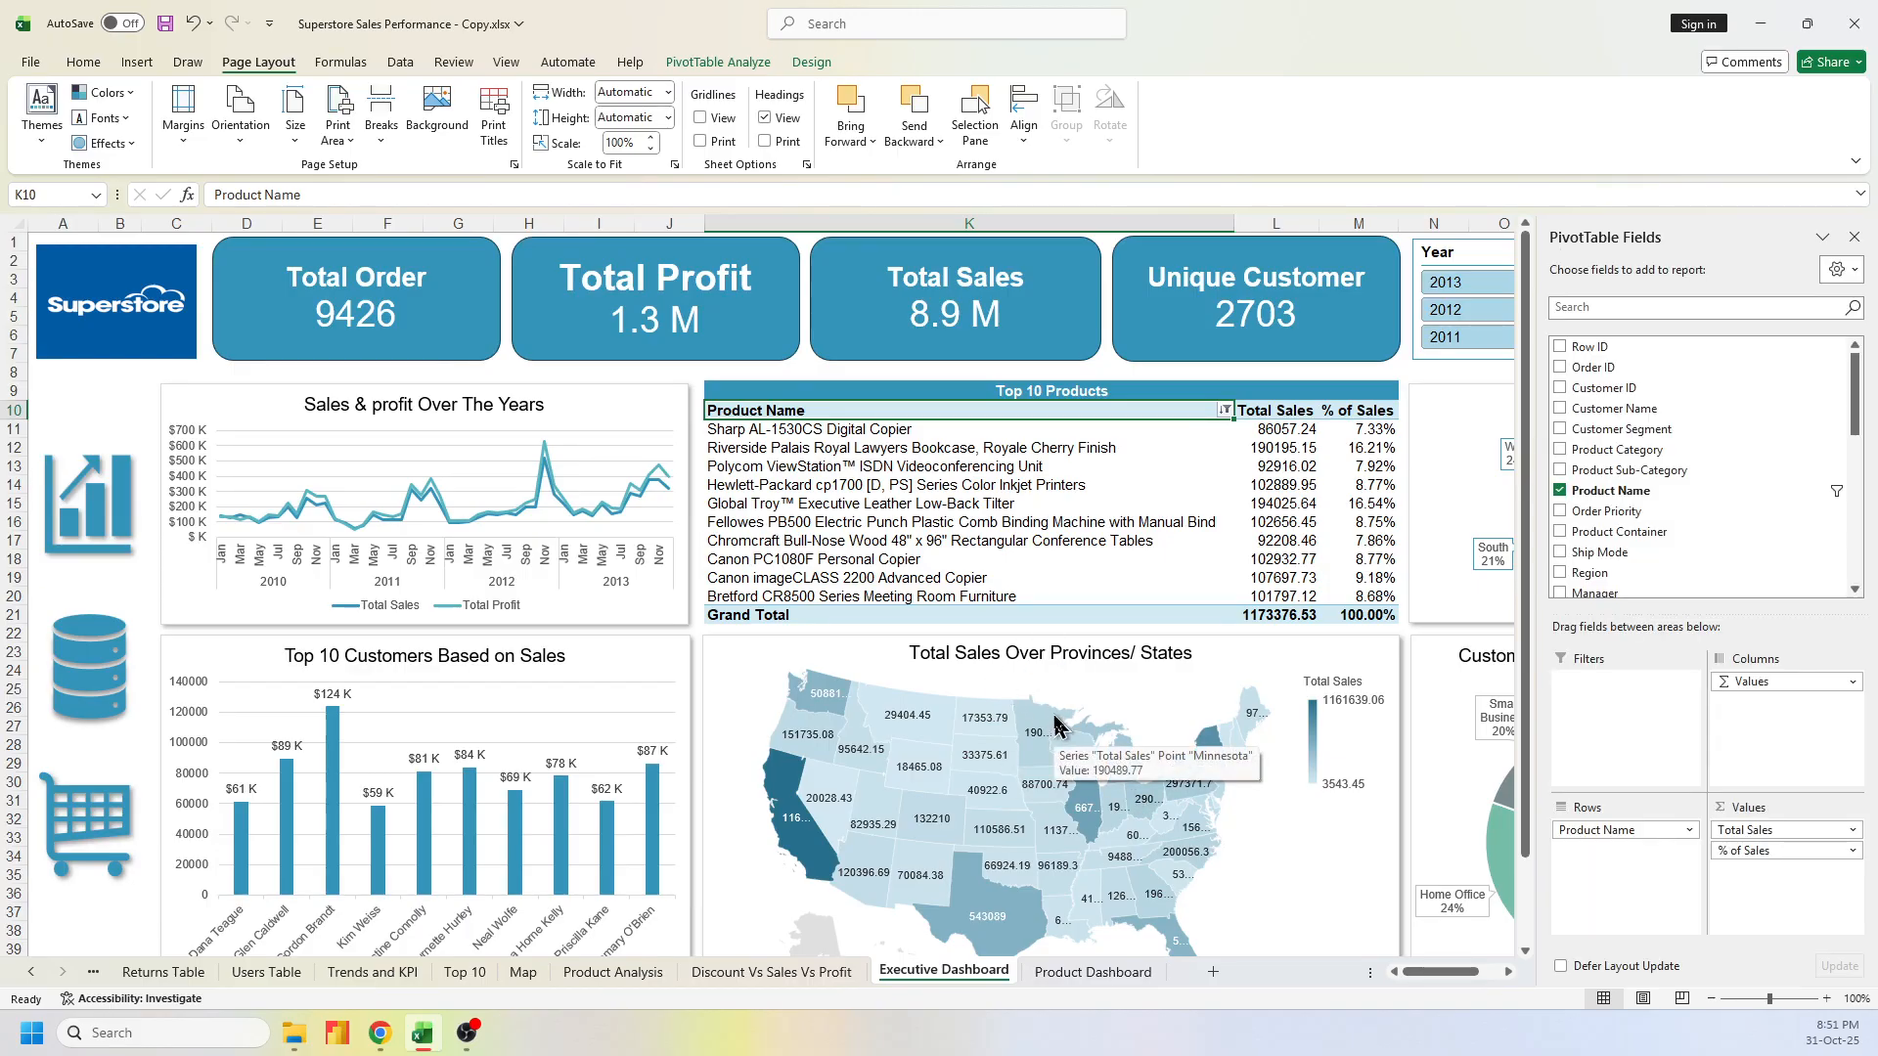
left_click(1111, 990)
left_click(963, 519)
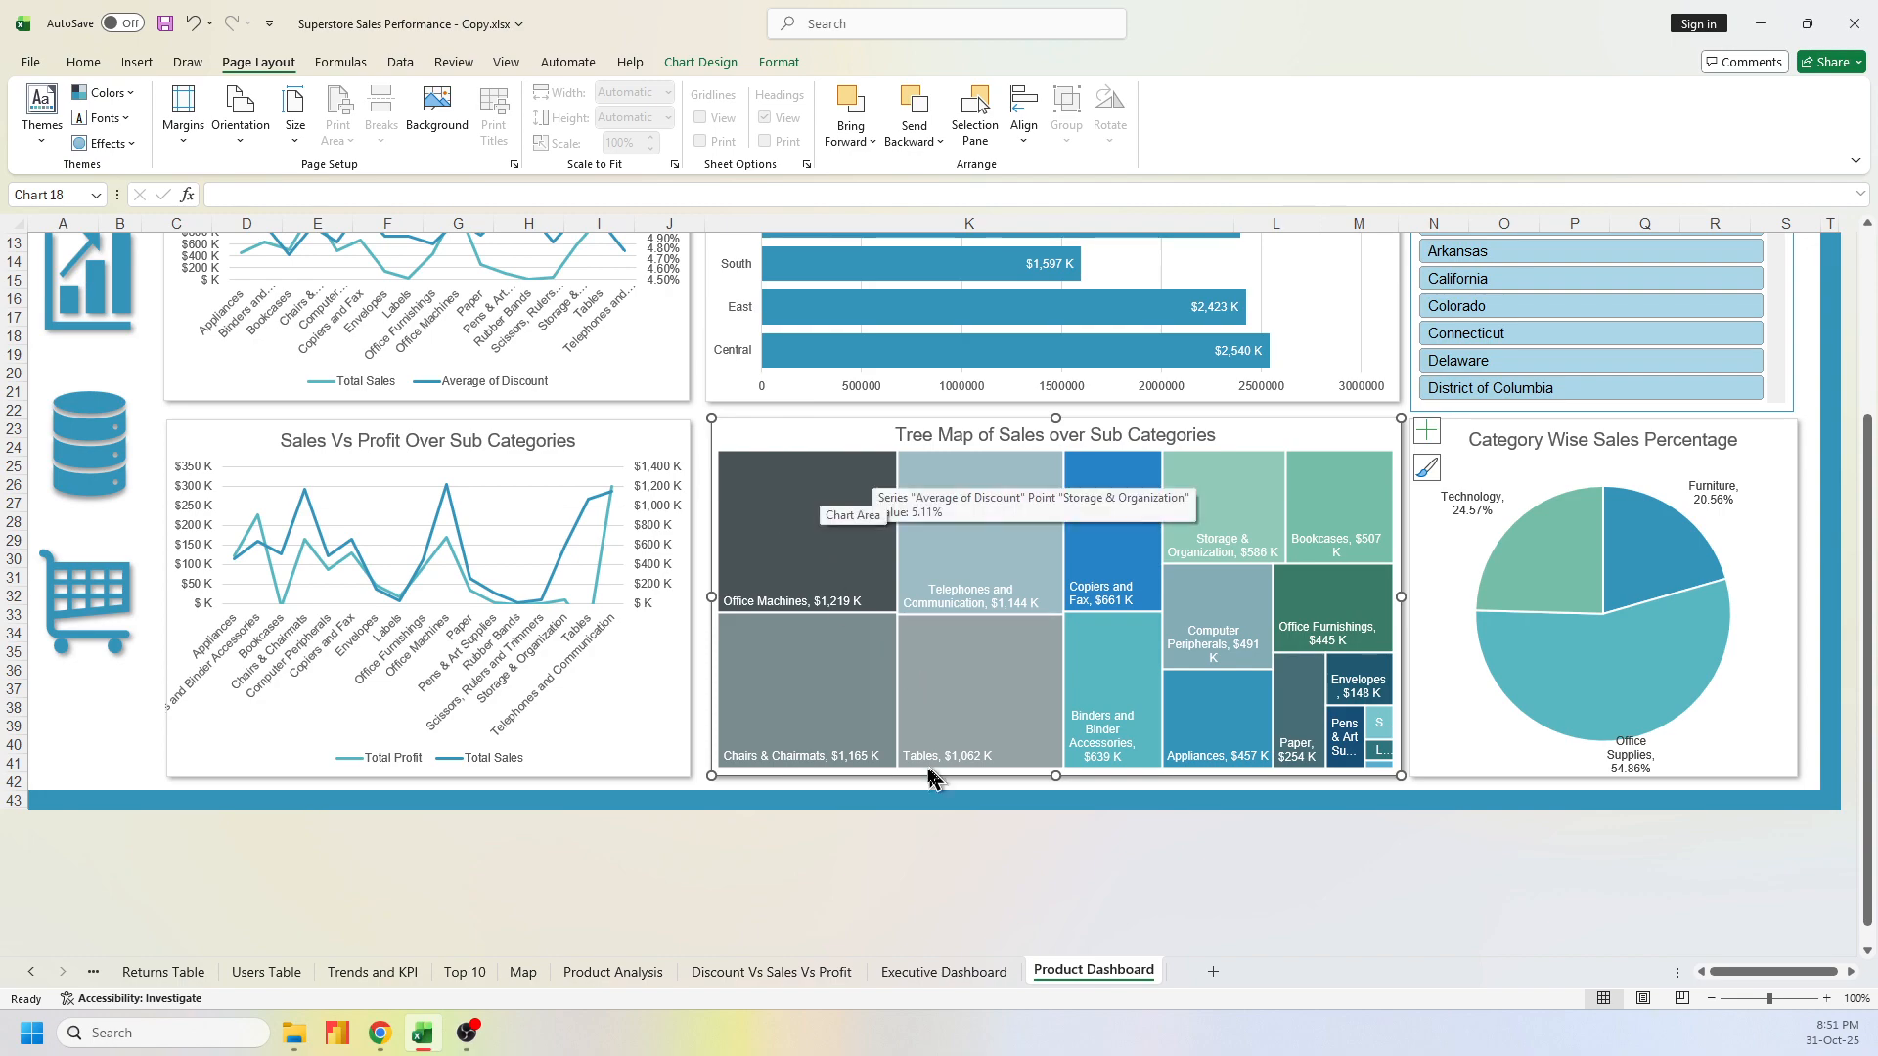
scroll(853, 836, "up", 2)
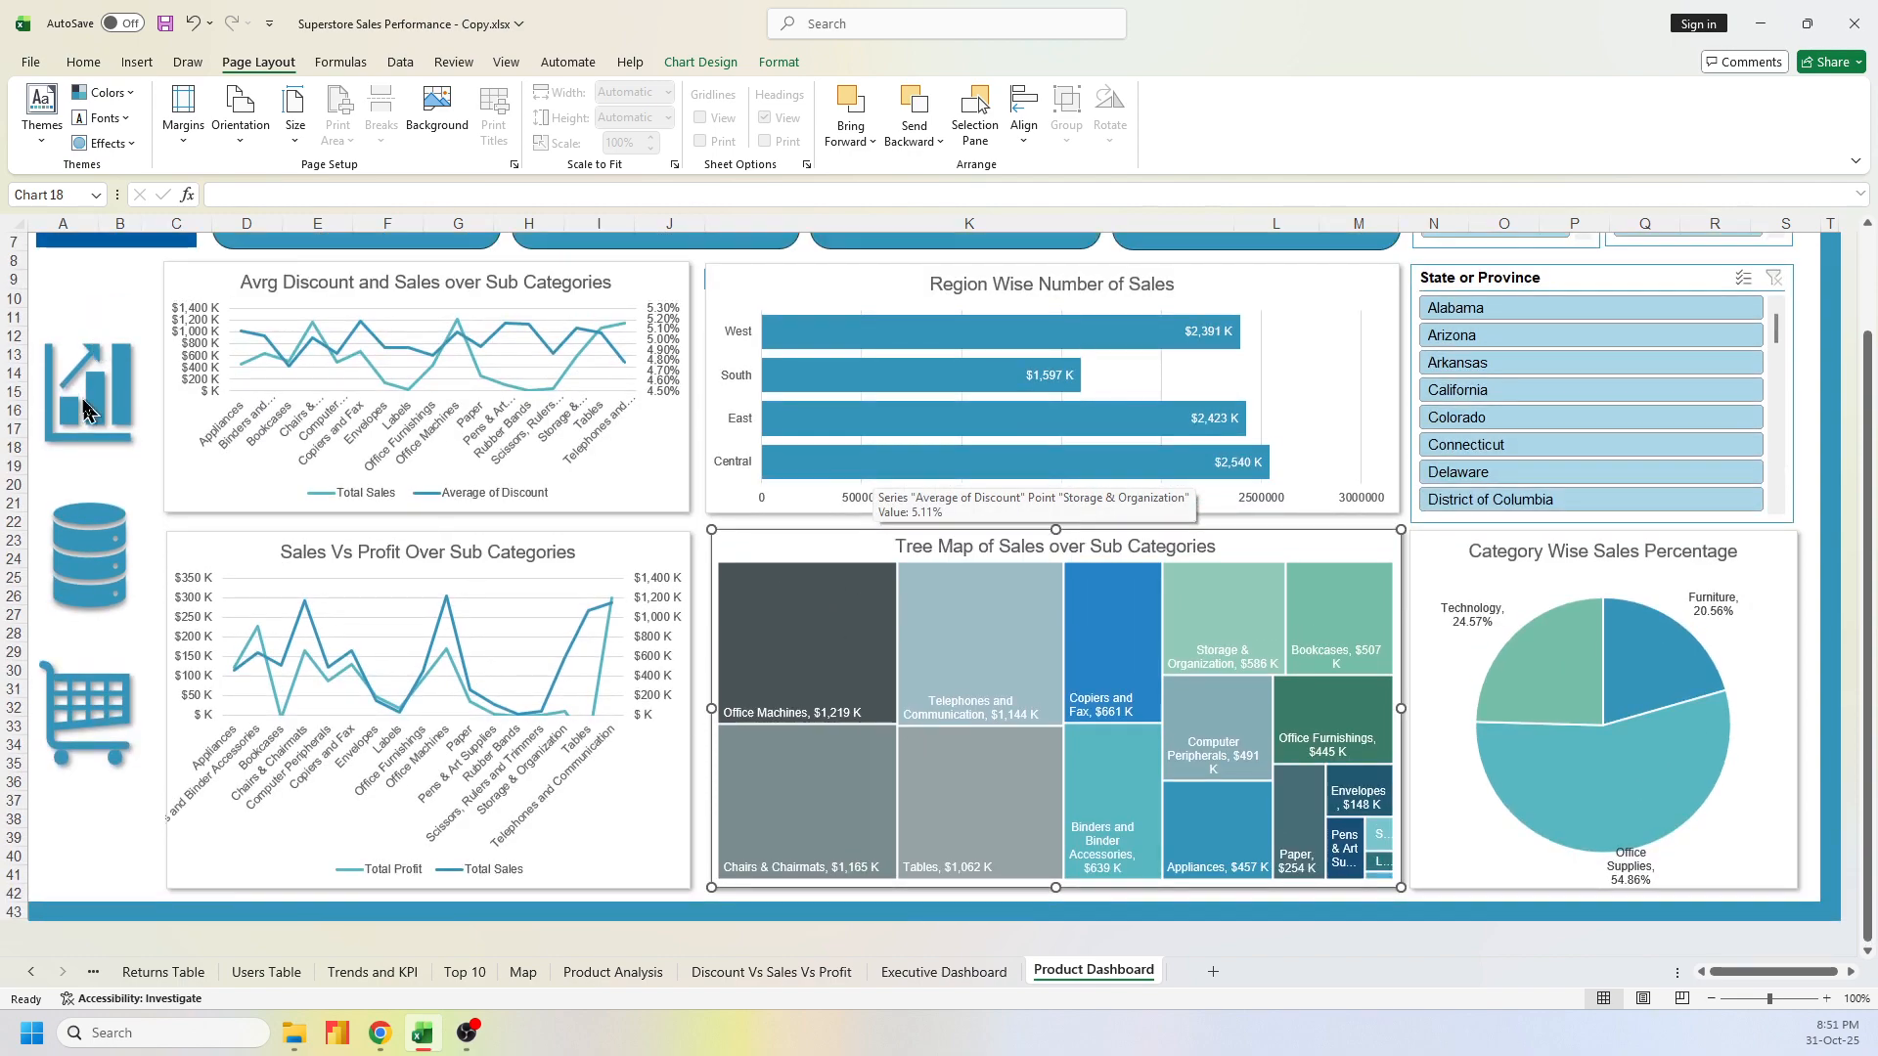
scroll(83, 409, "up", 2)
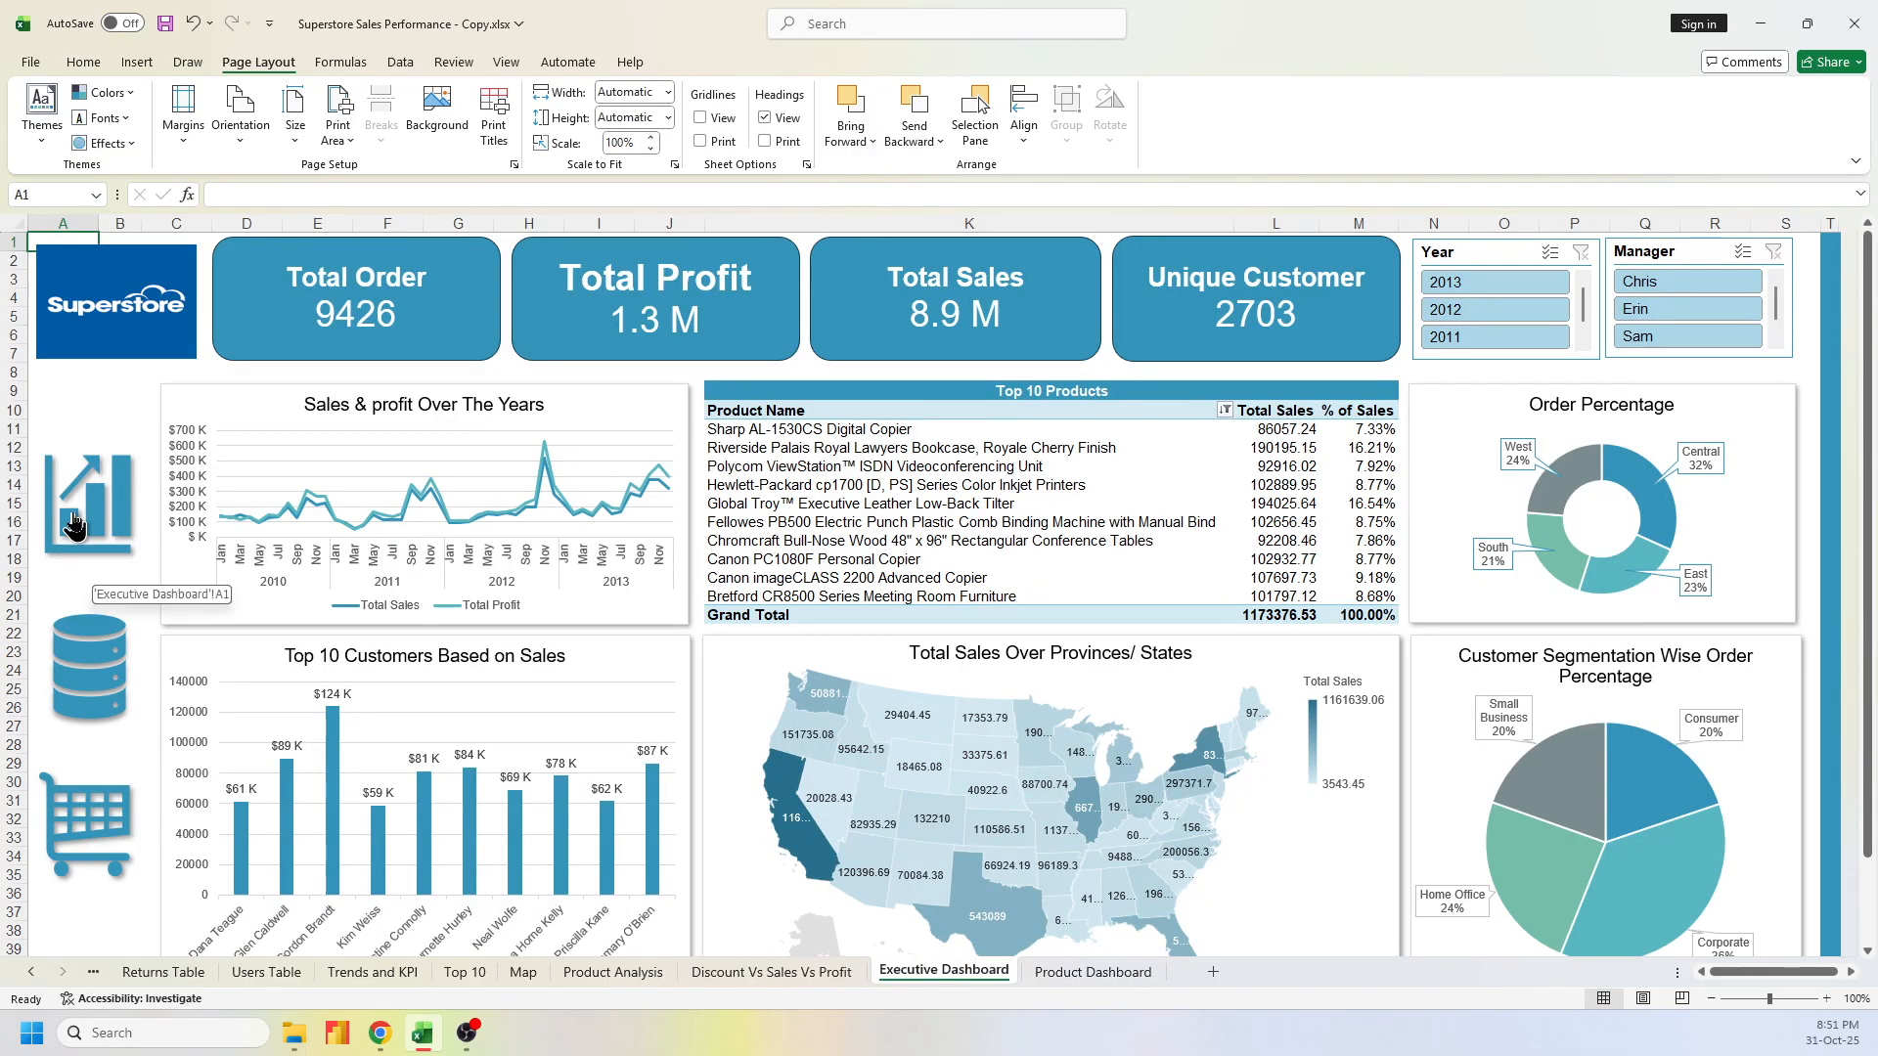
Test the bar chart icon's link to cell A1 of the Executive Dashboard, starting from another cell in column A
left_click(86, 433)
left_click(89, 443)
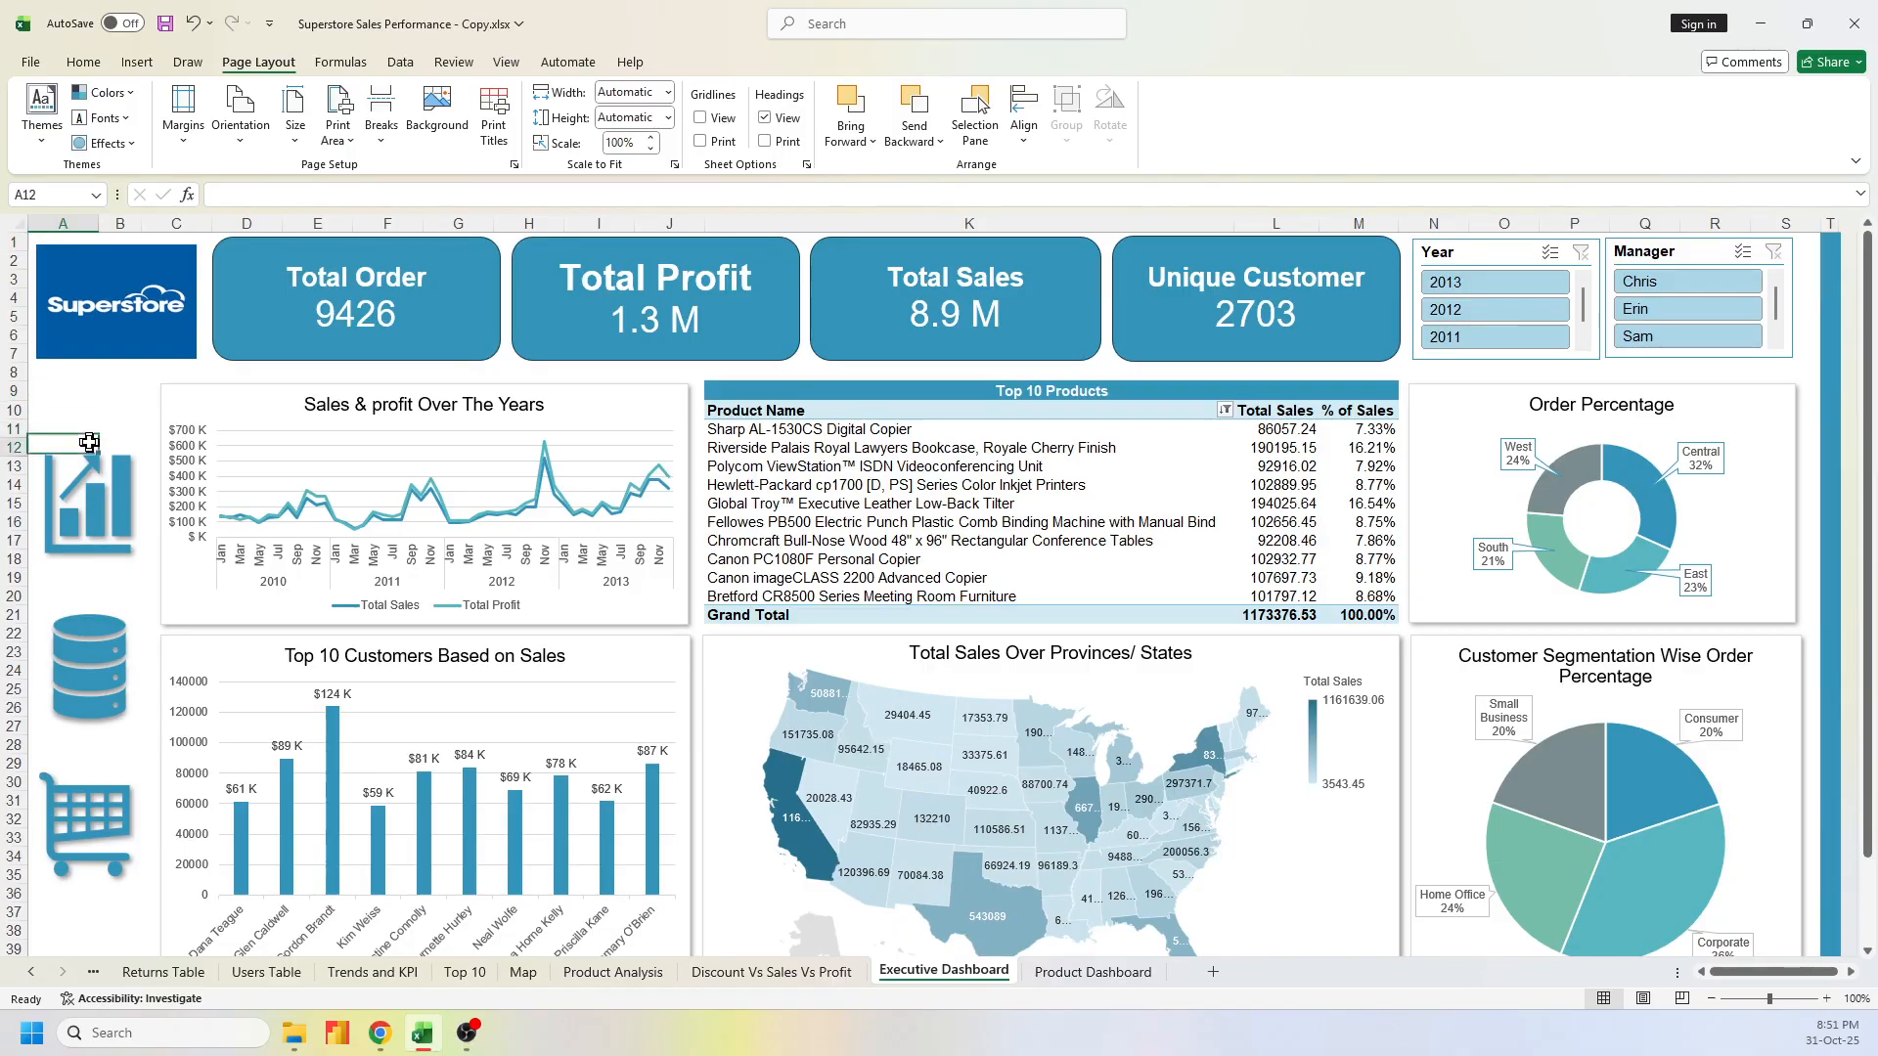
key("Down")
key("Down")
key("Down")
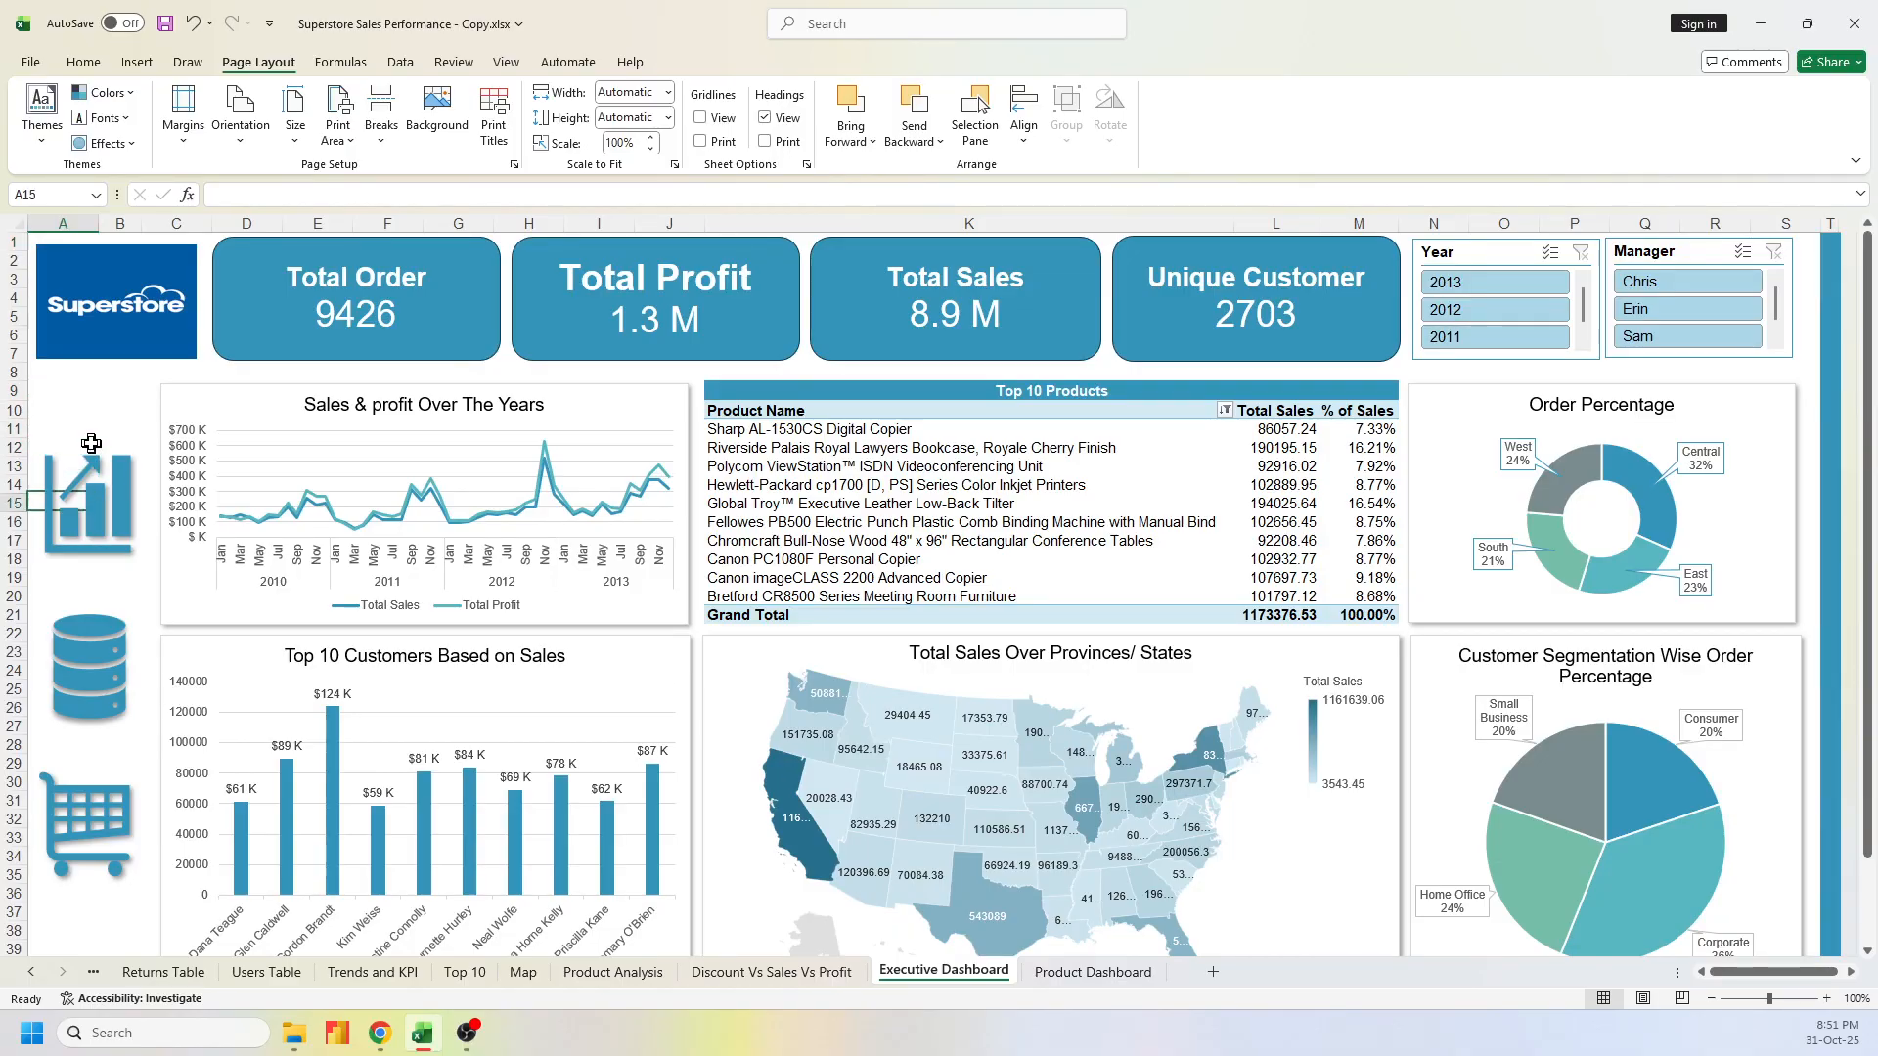
left_click(119, 508)
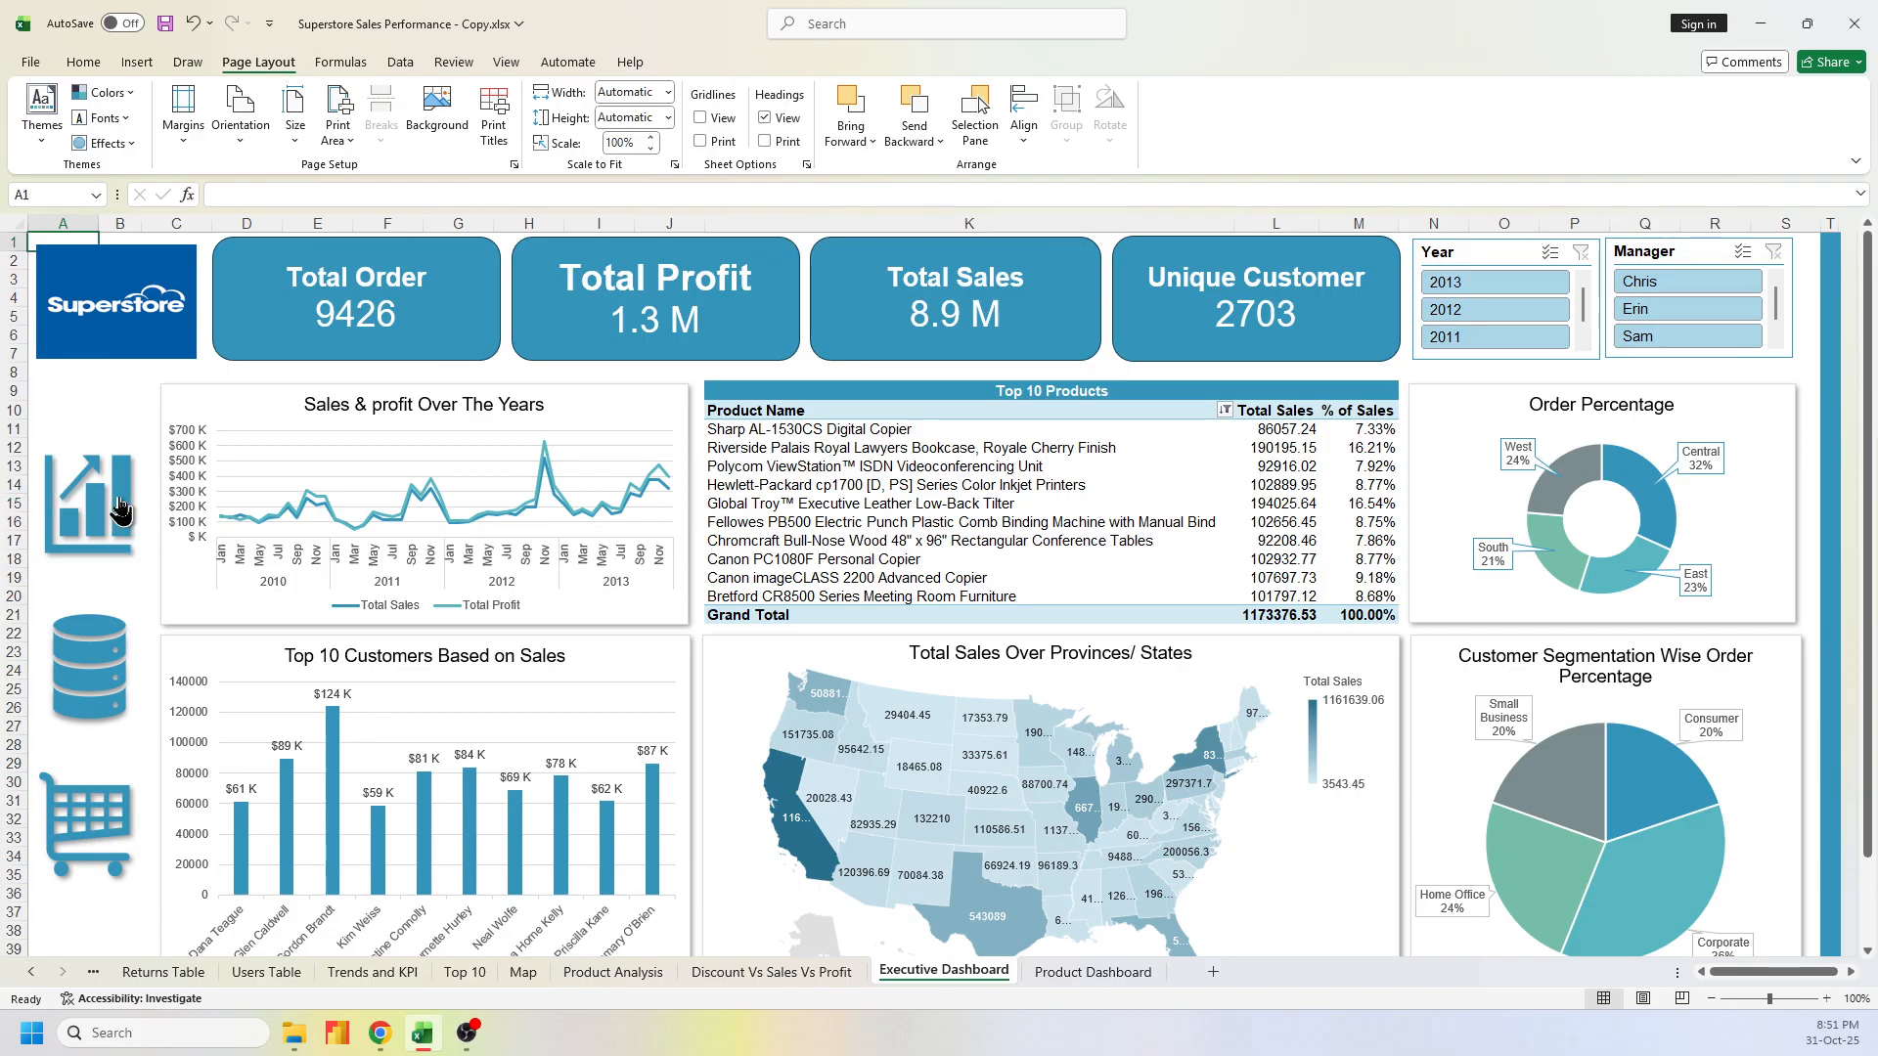
Remove the existing hyperlink from the bar chart icon on the Executive Dashboard
left_click(107, 510)
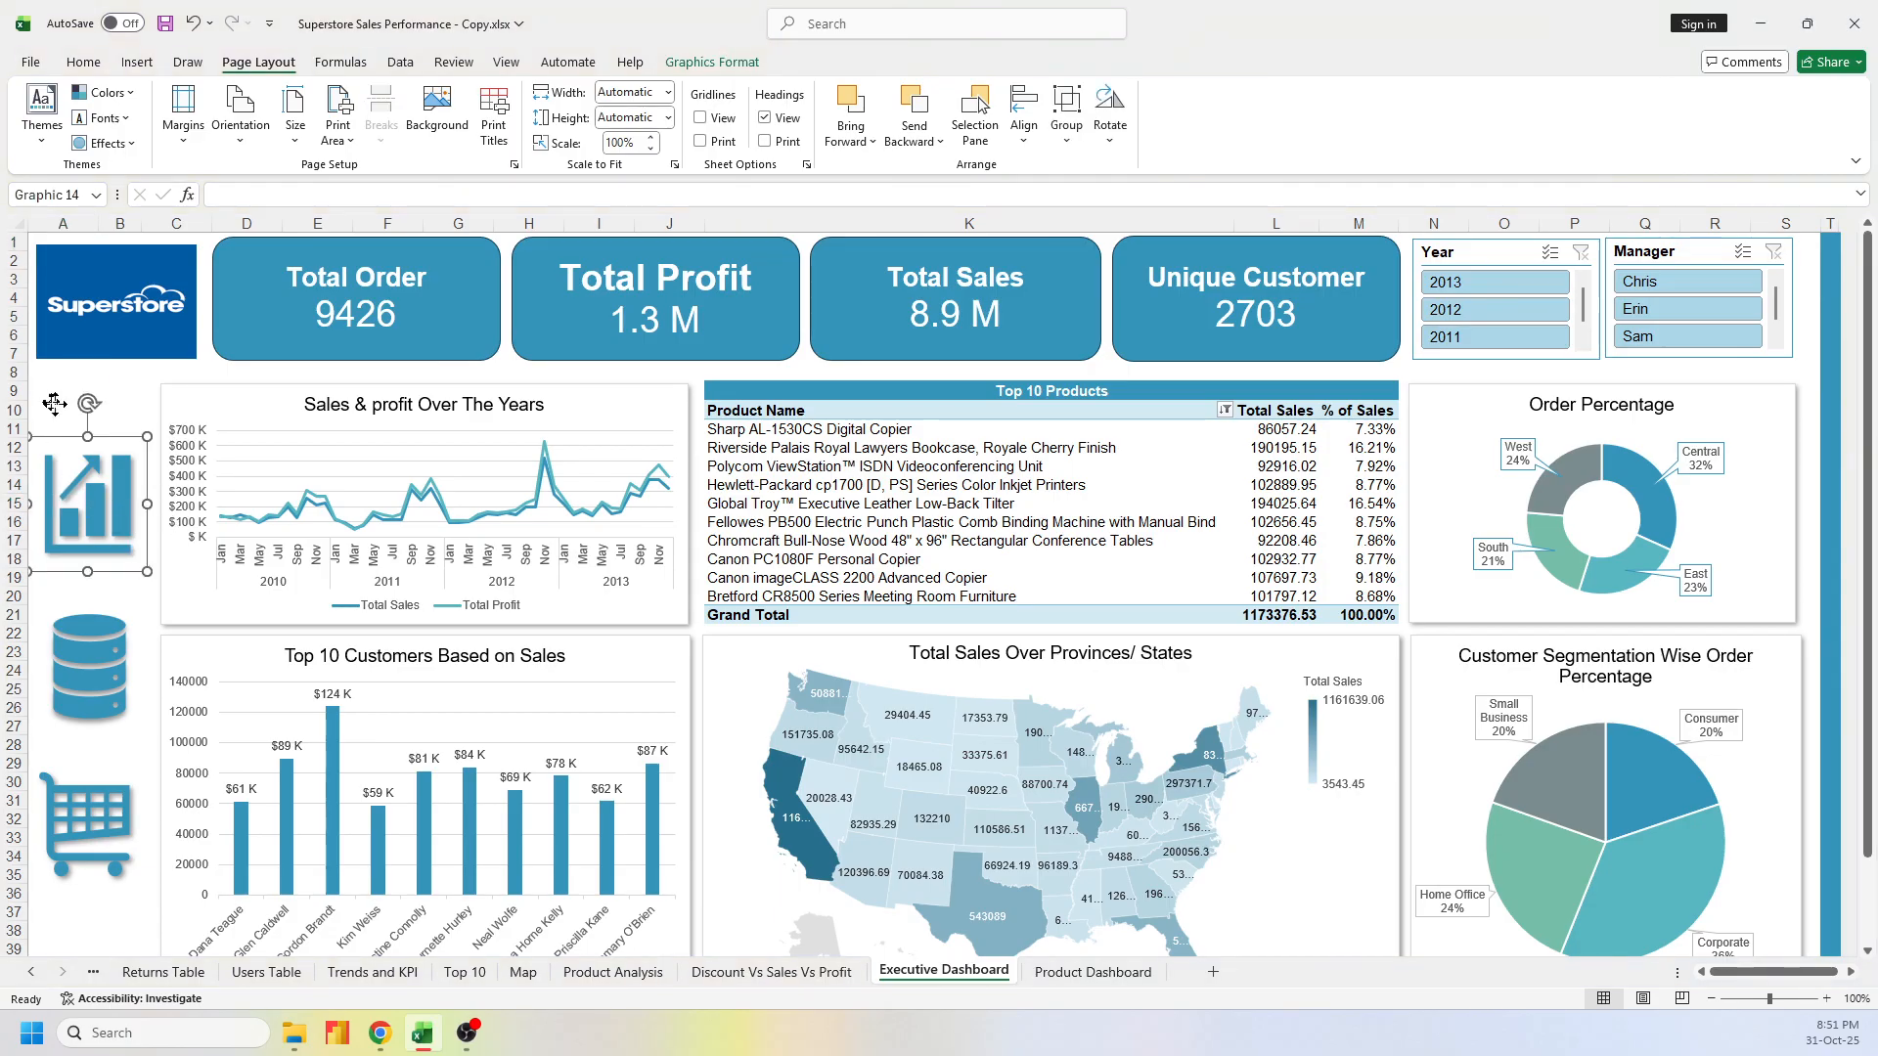
right_click(67, 696)
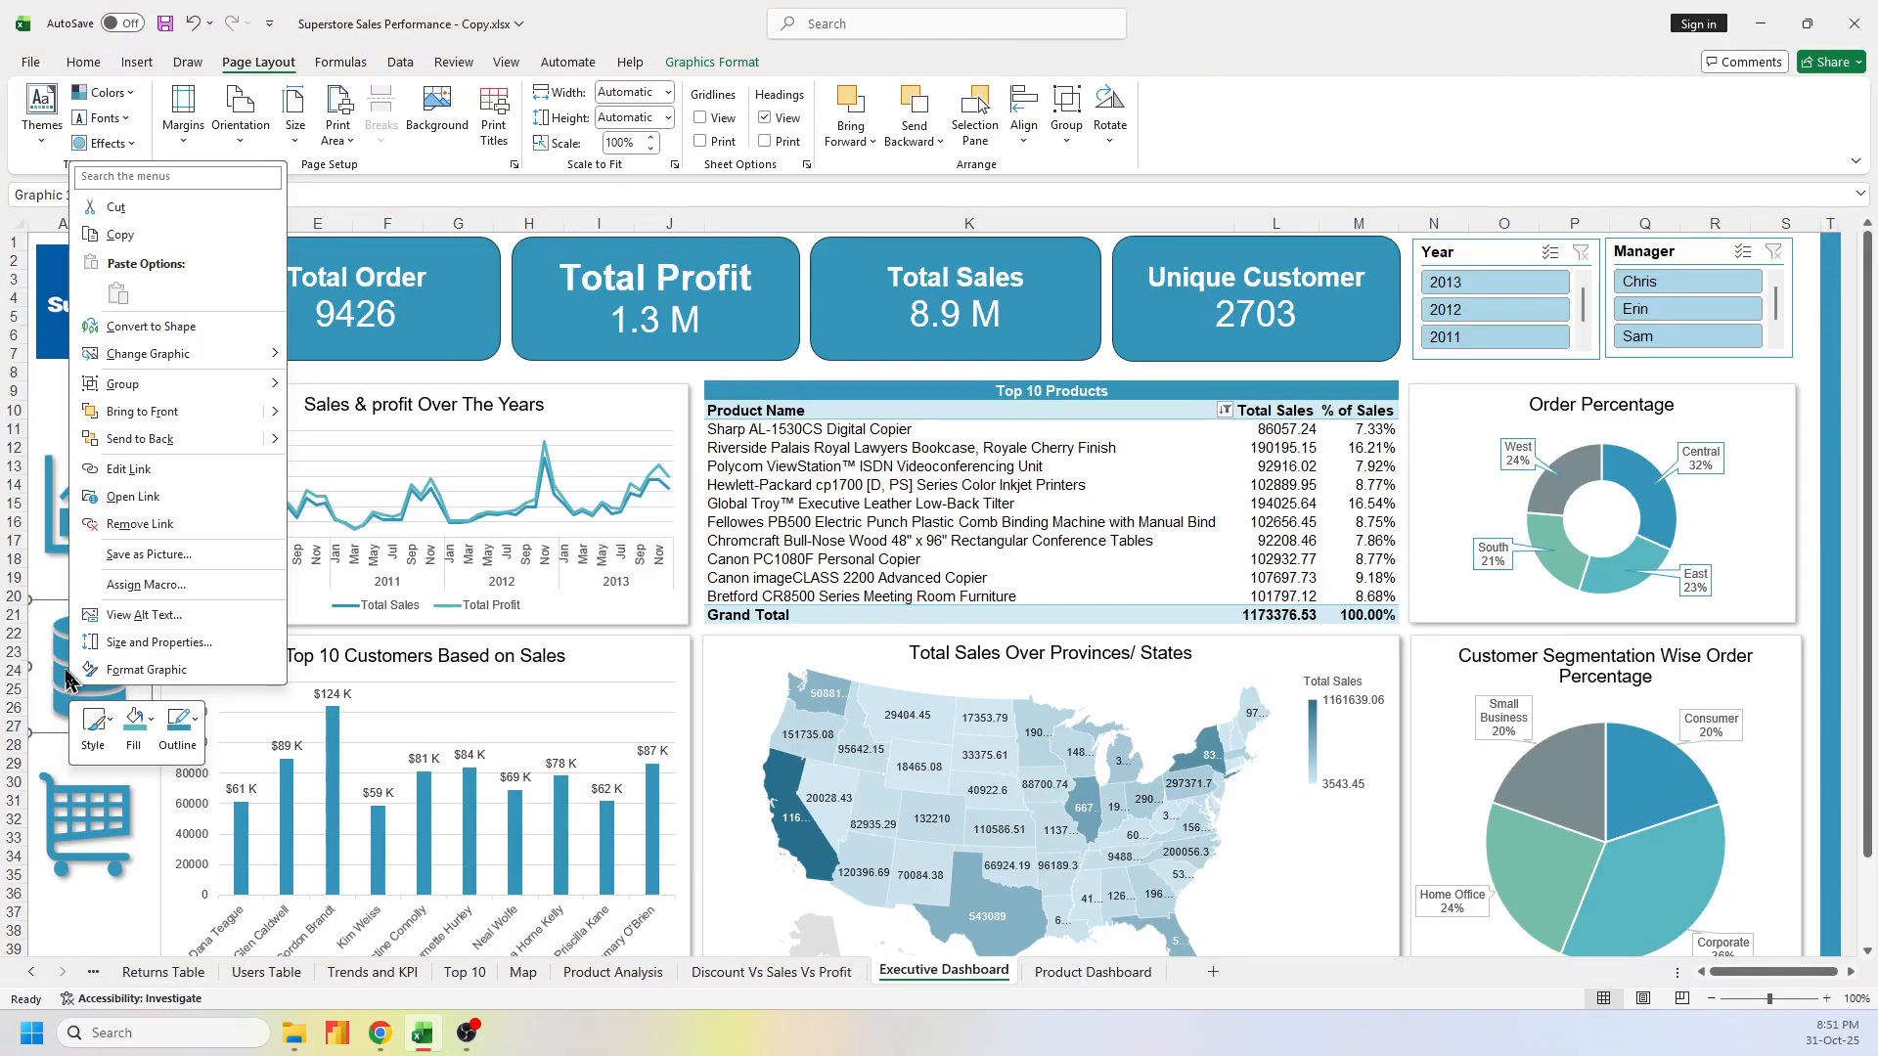
left_click(46, 536)
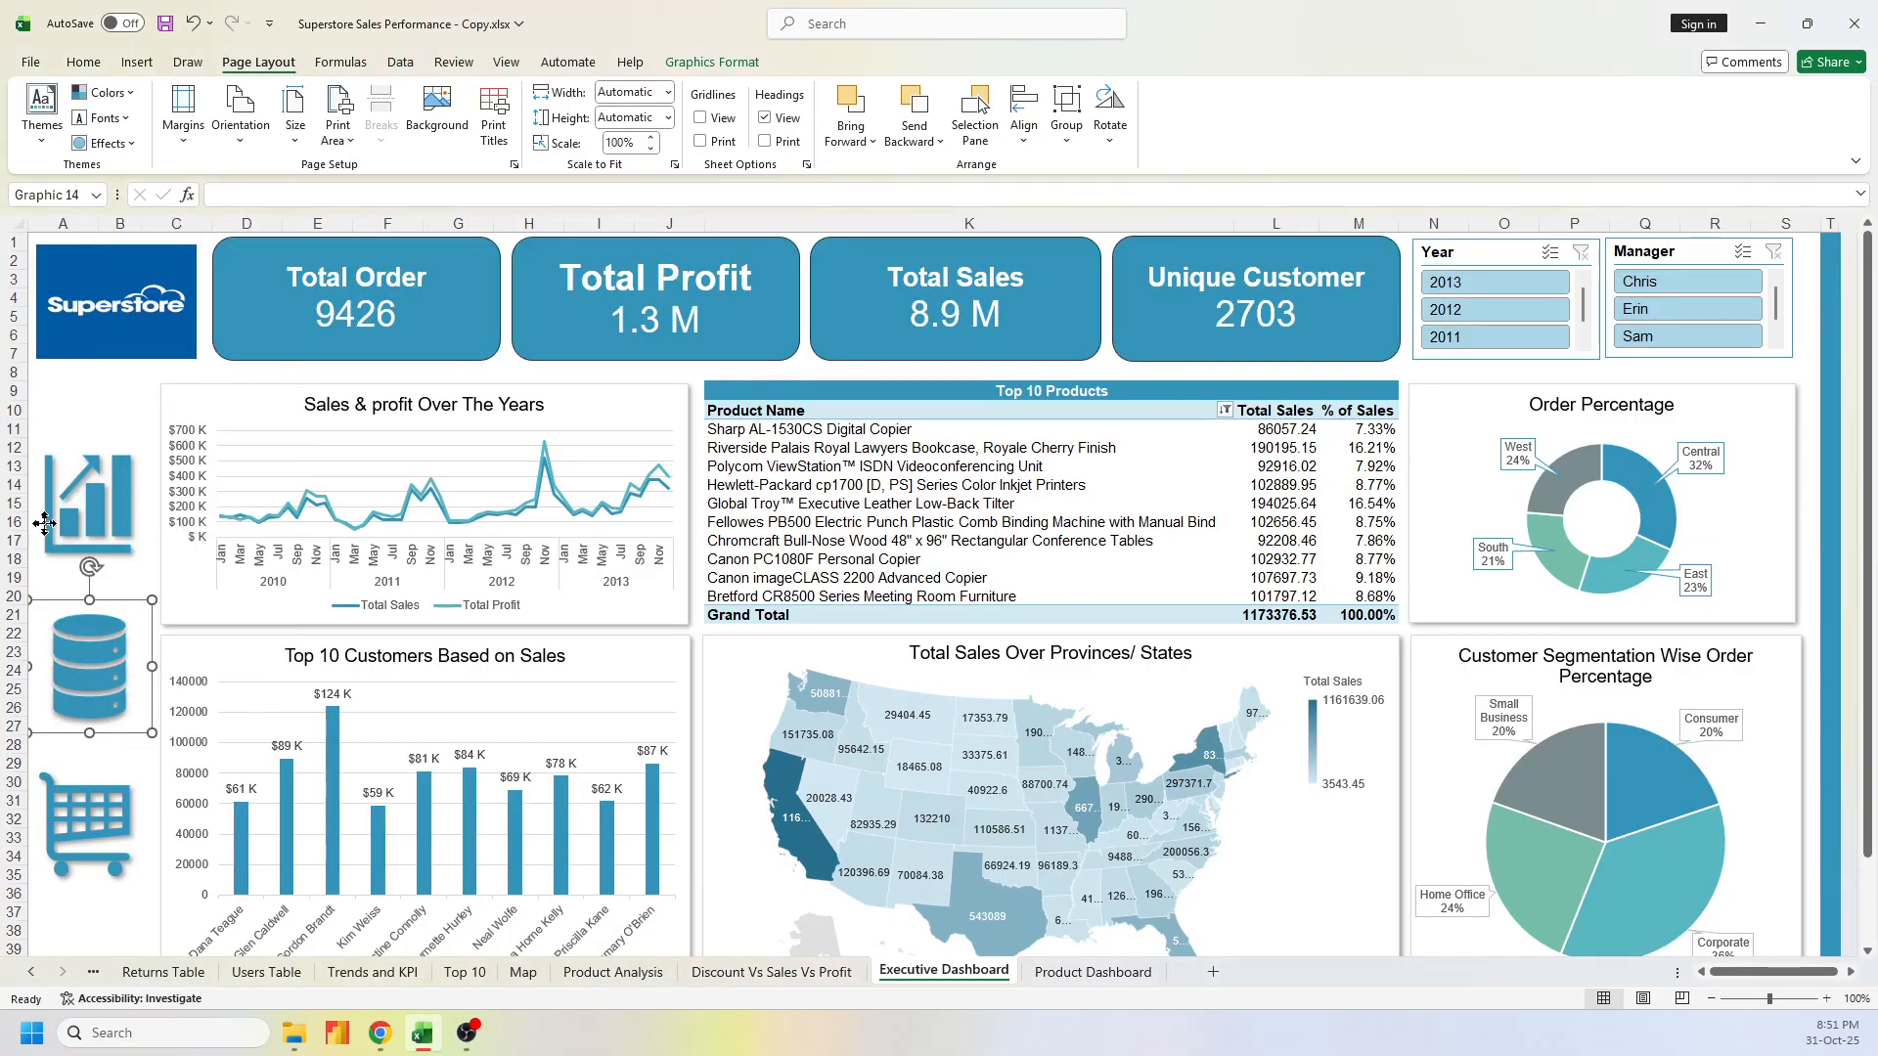
left_click(55, 524)
right_click(90, 523)
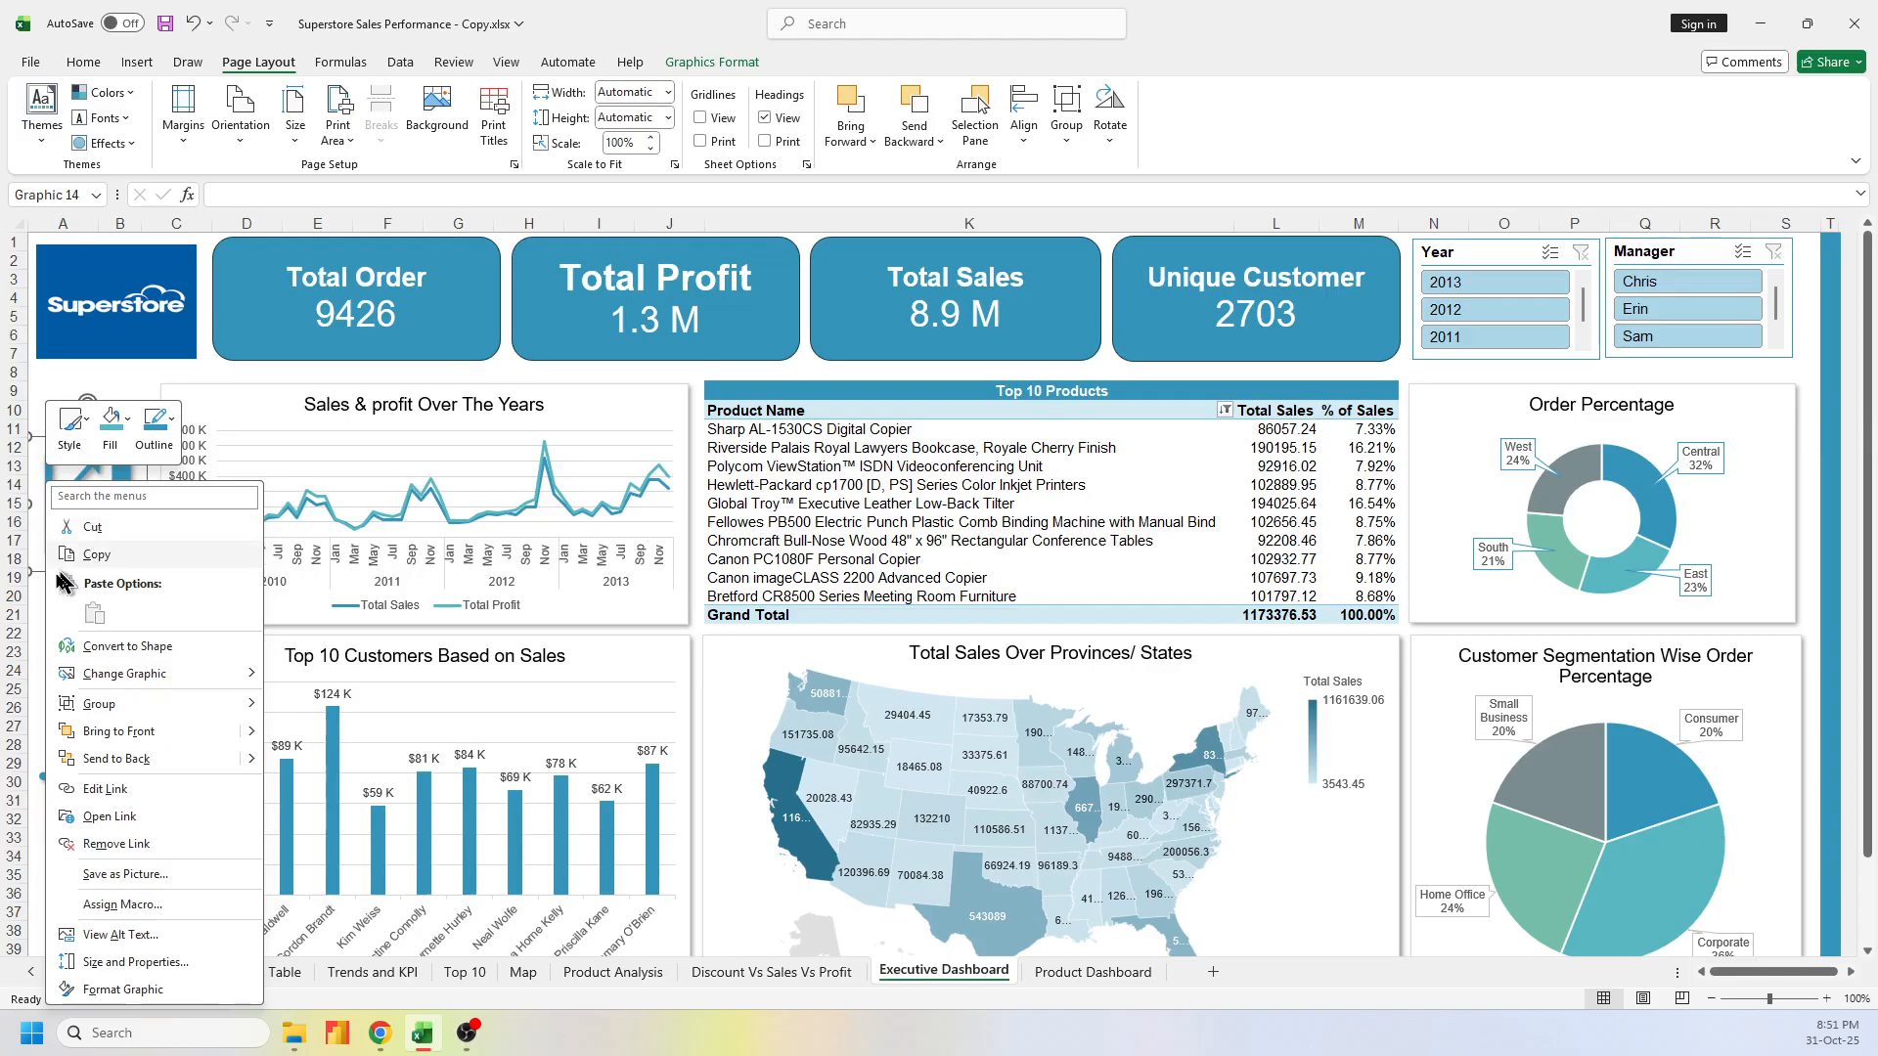
mouse_move(88, 704)
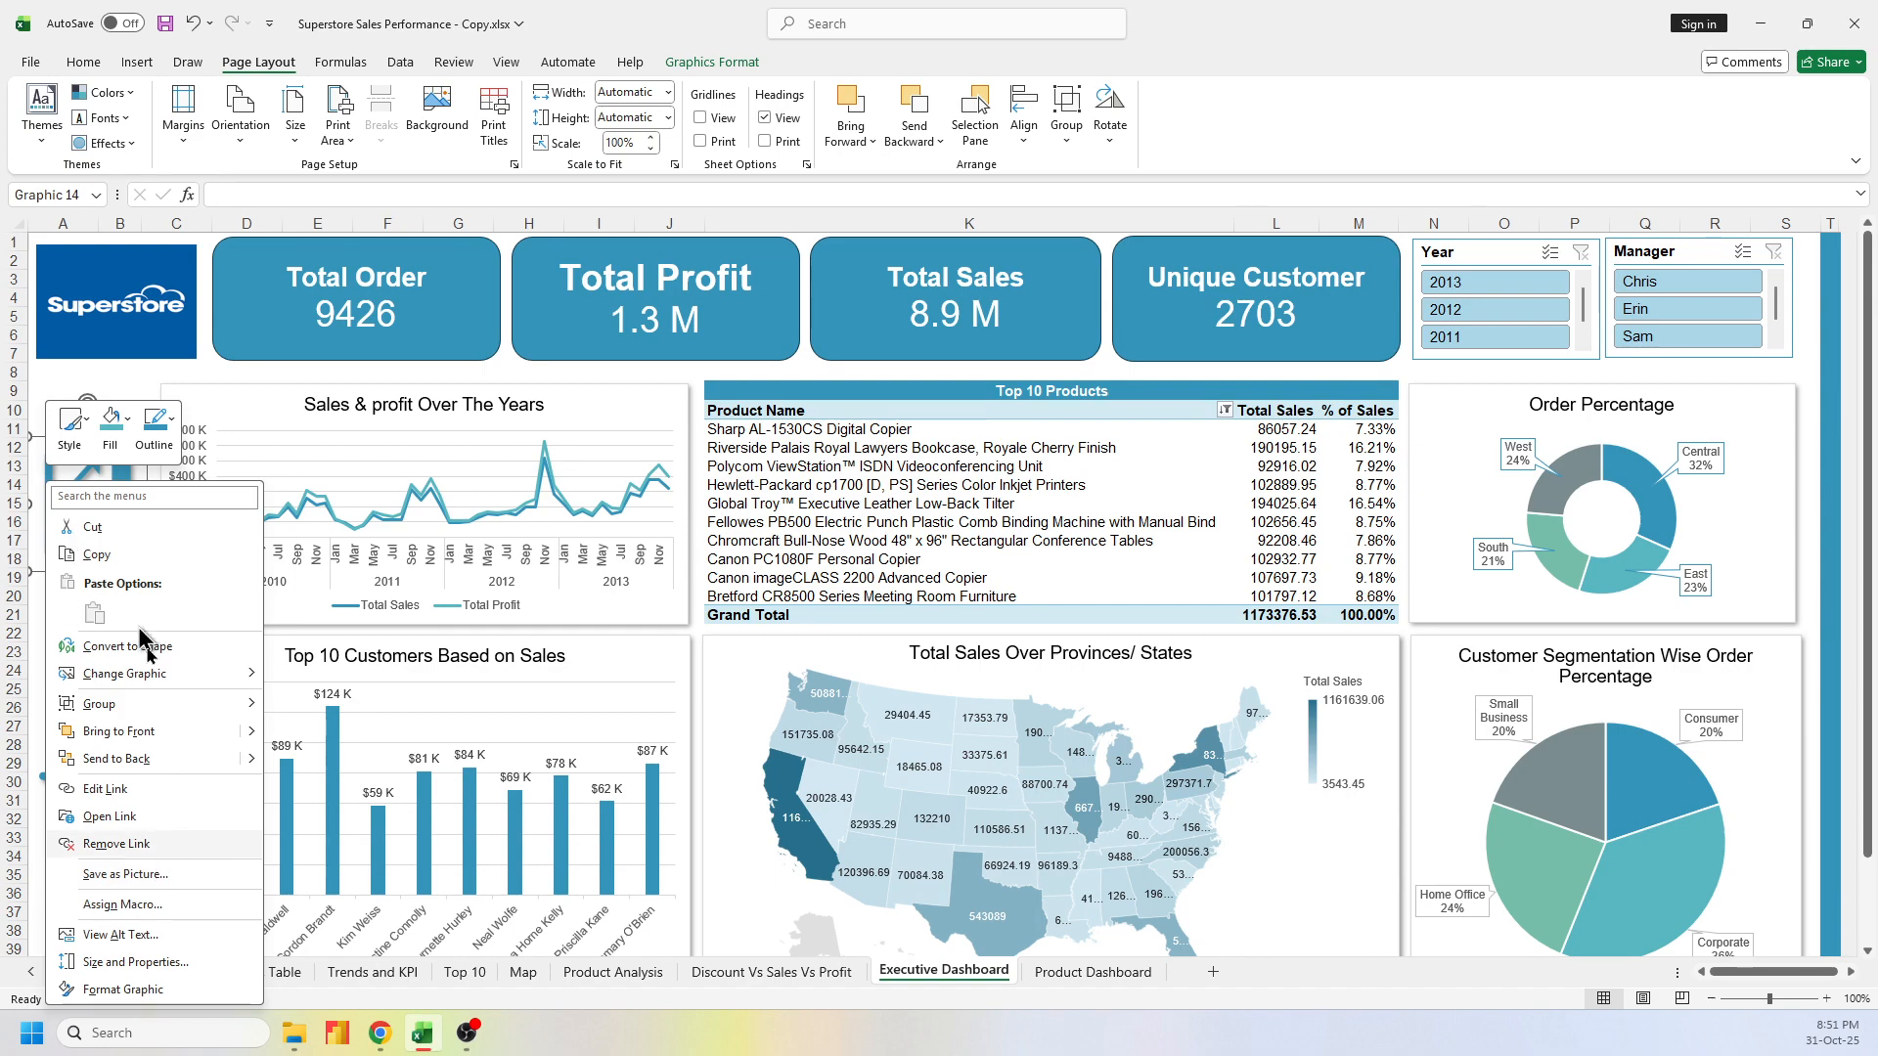
left_click(114, 845)
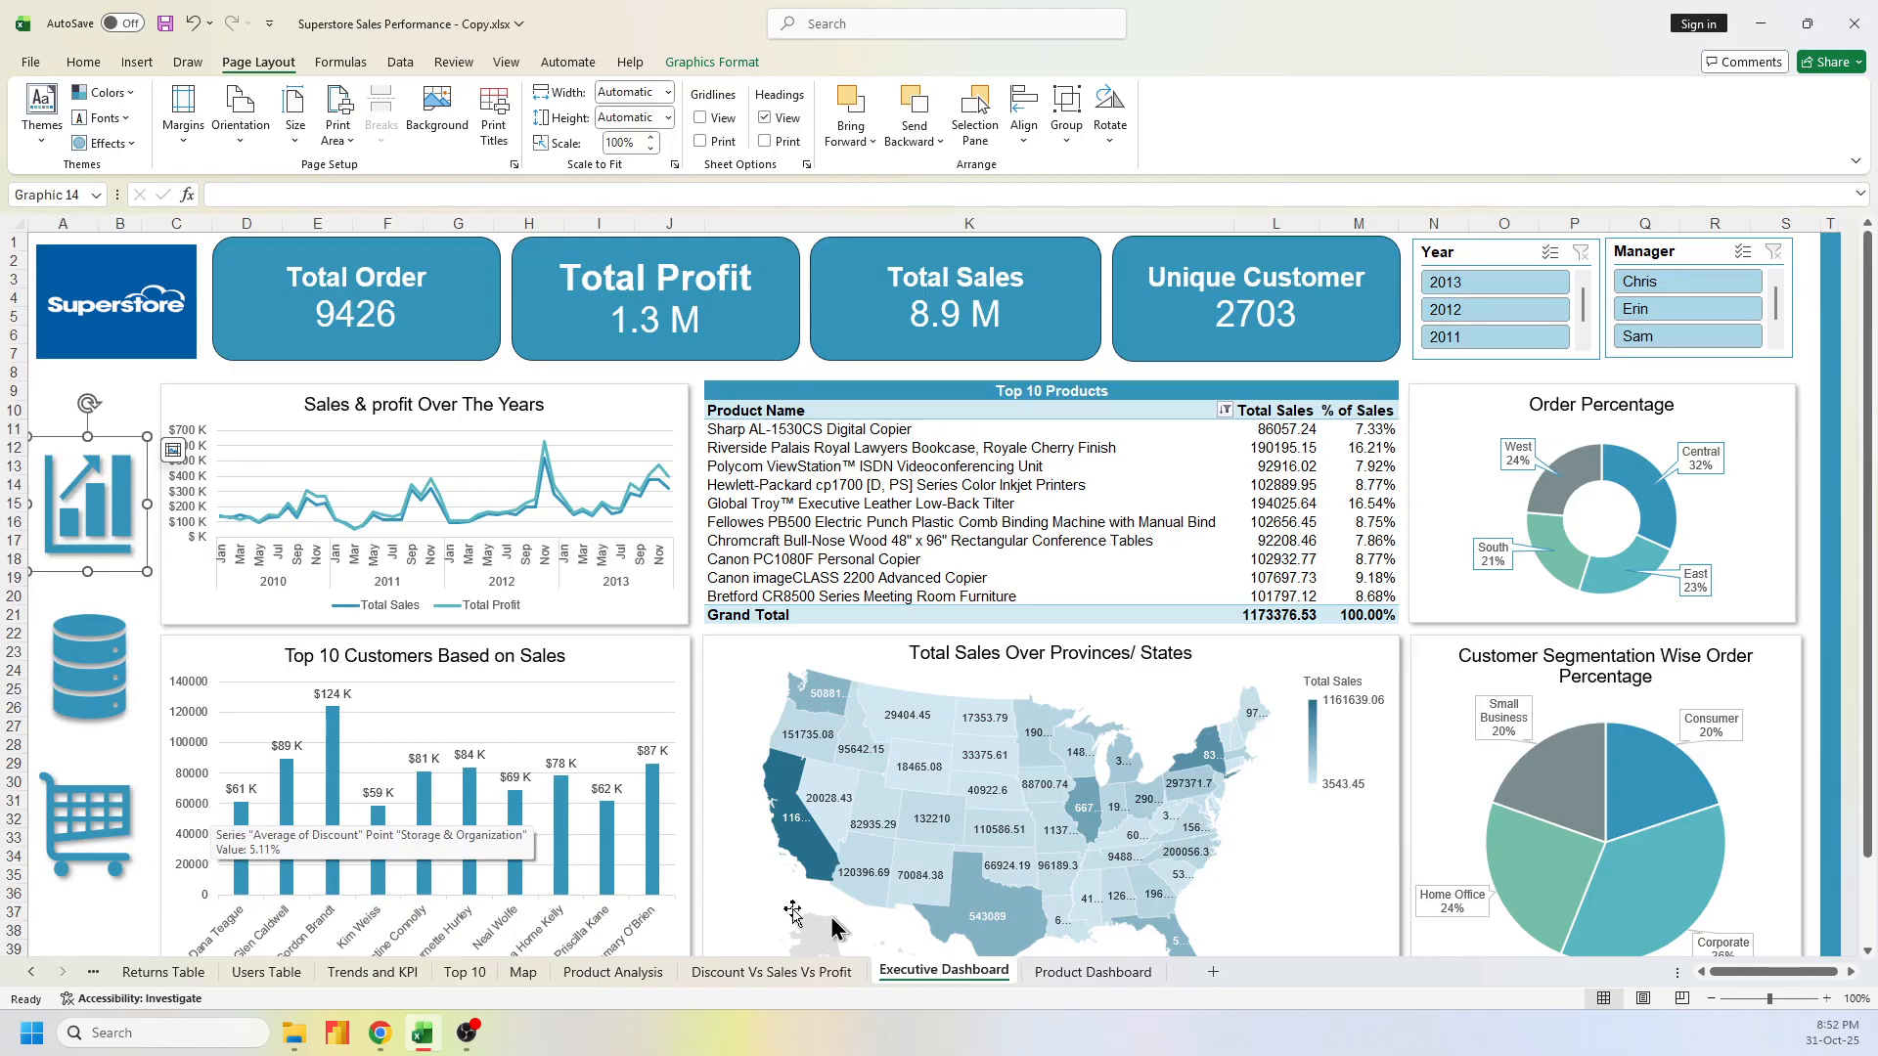
Hyperlink the bar chart icon to cell A1 of the 'Executive Dashboard' sheet as a place in this document
right_click(81, 529)
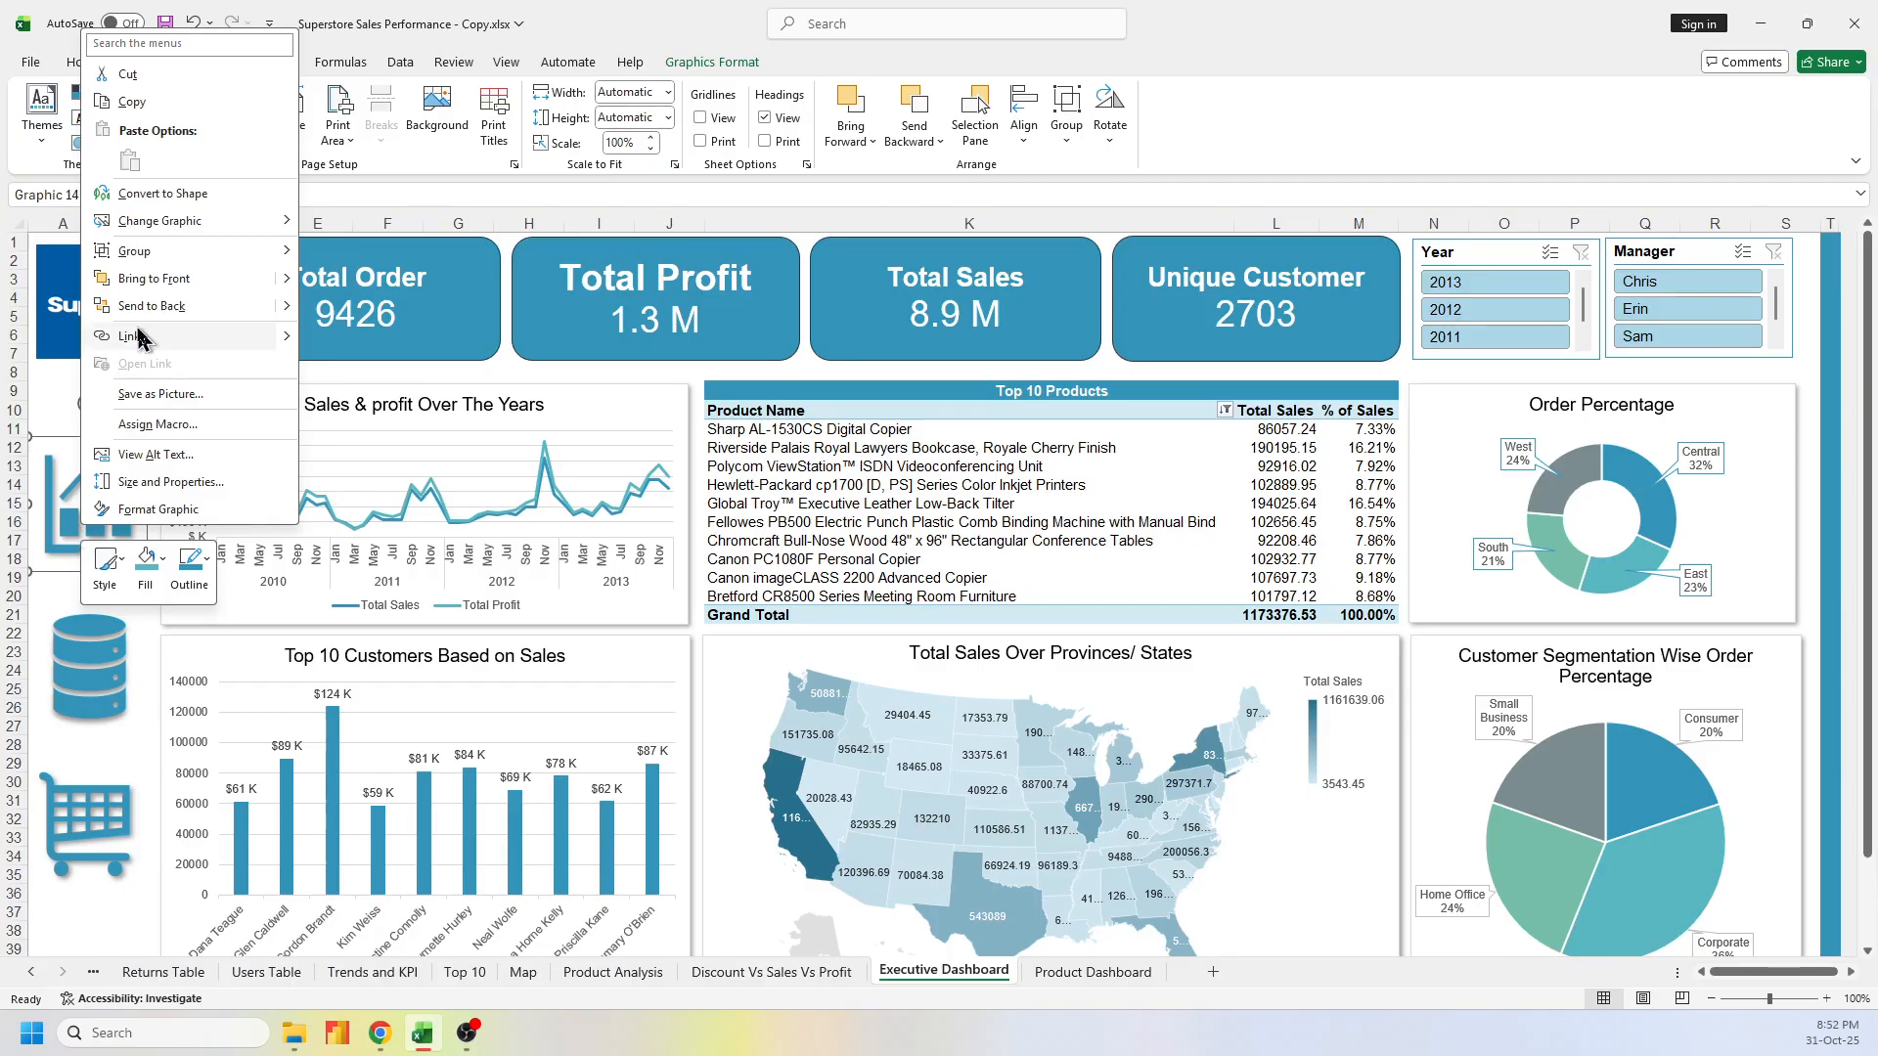
mouse_move(290, 339)
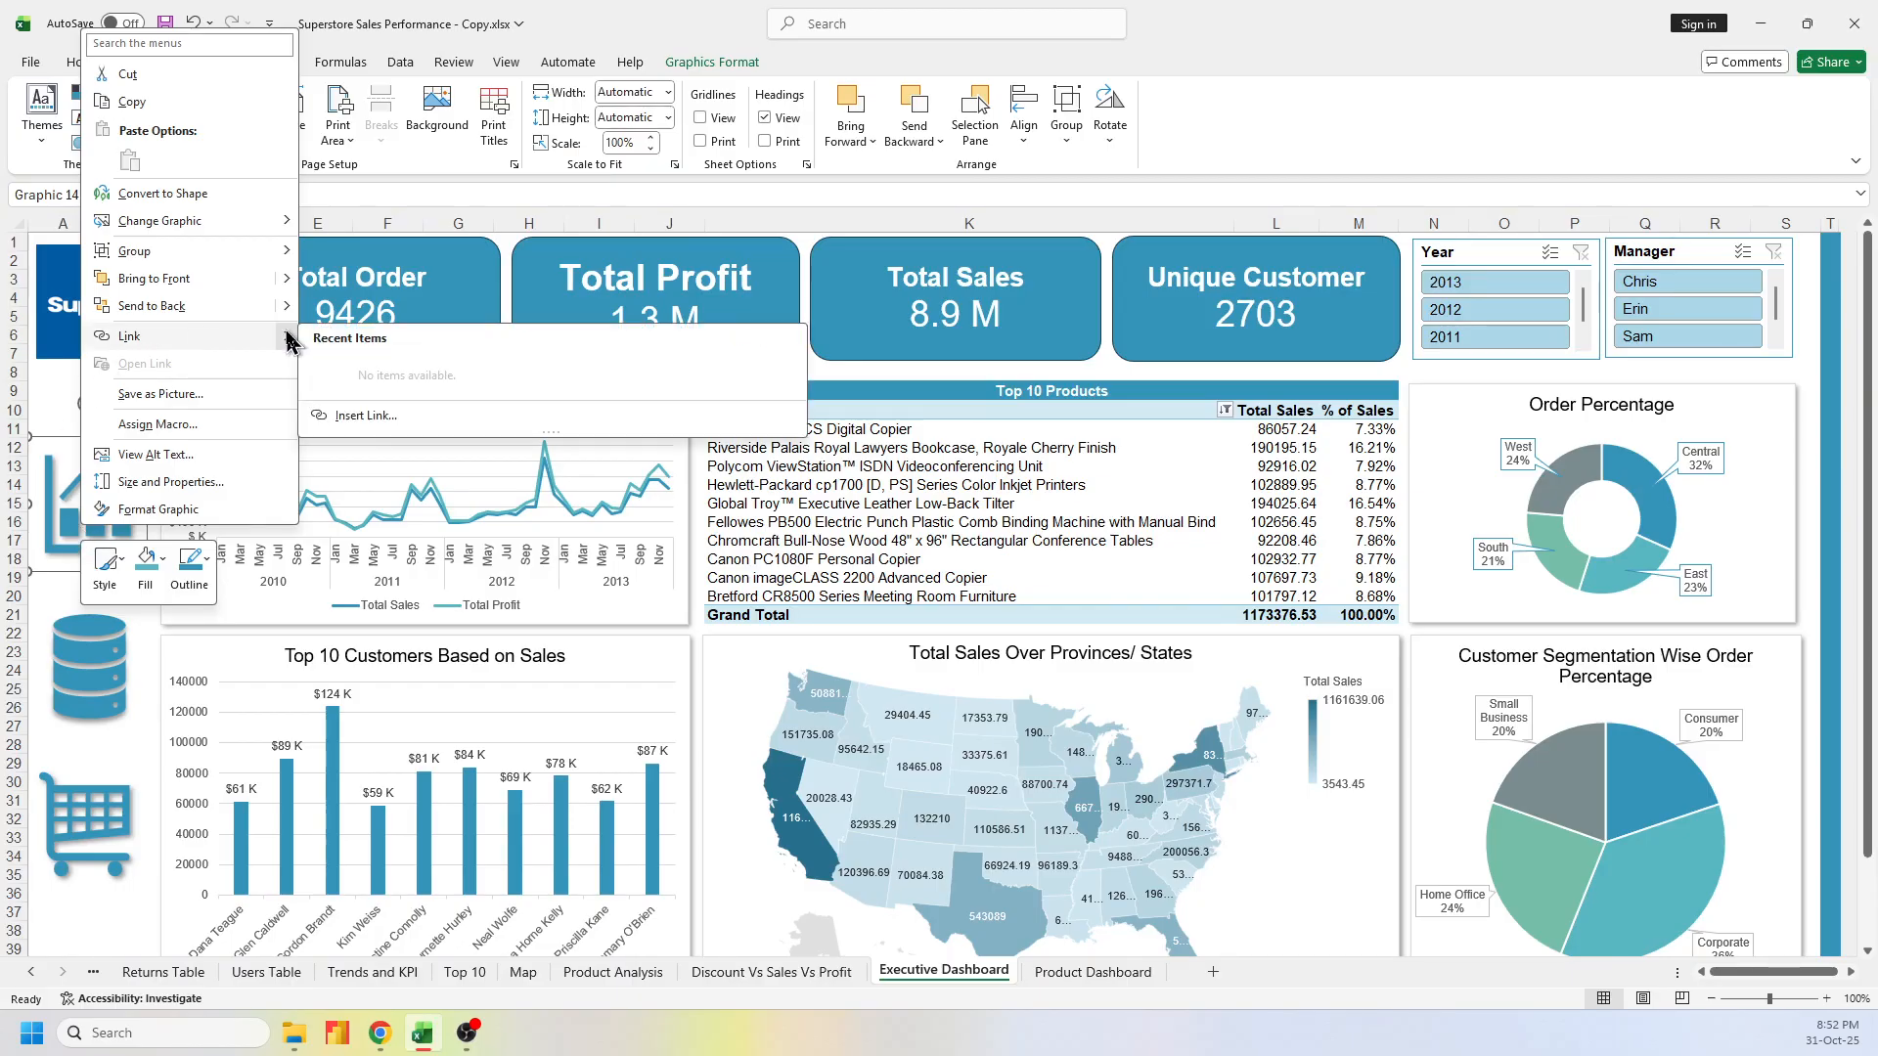
key("Escape")
key("Escape")
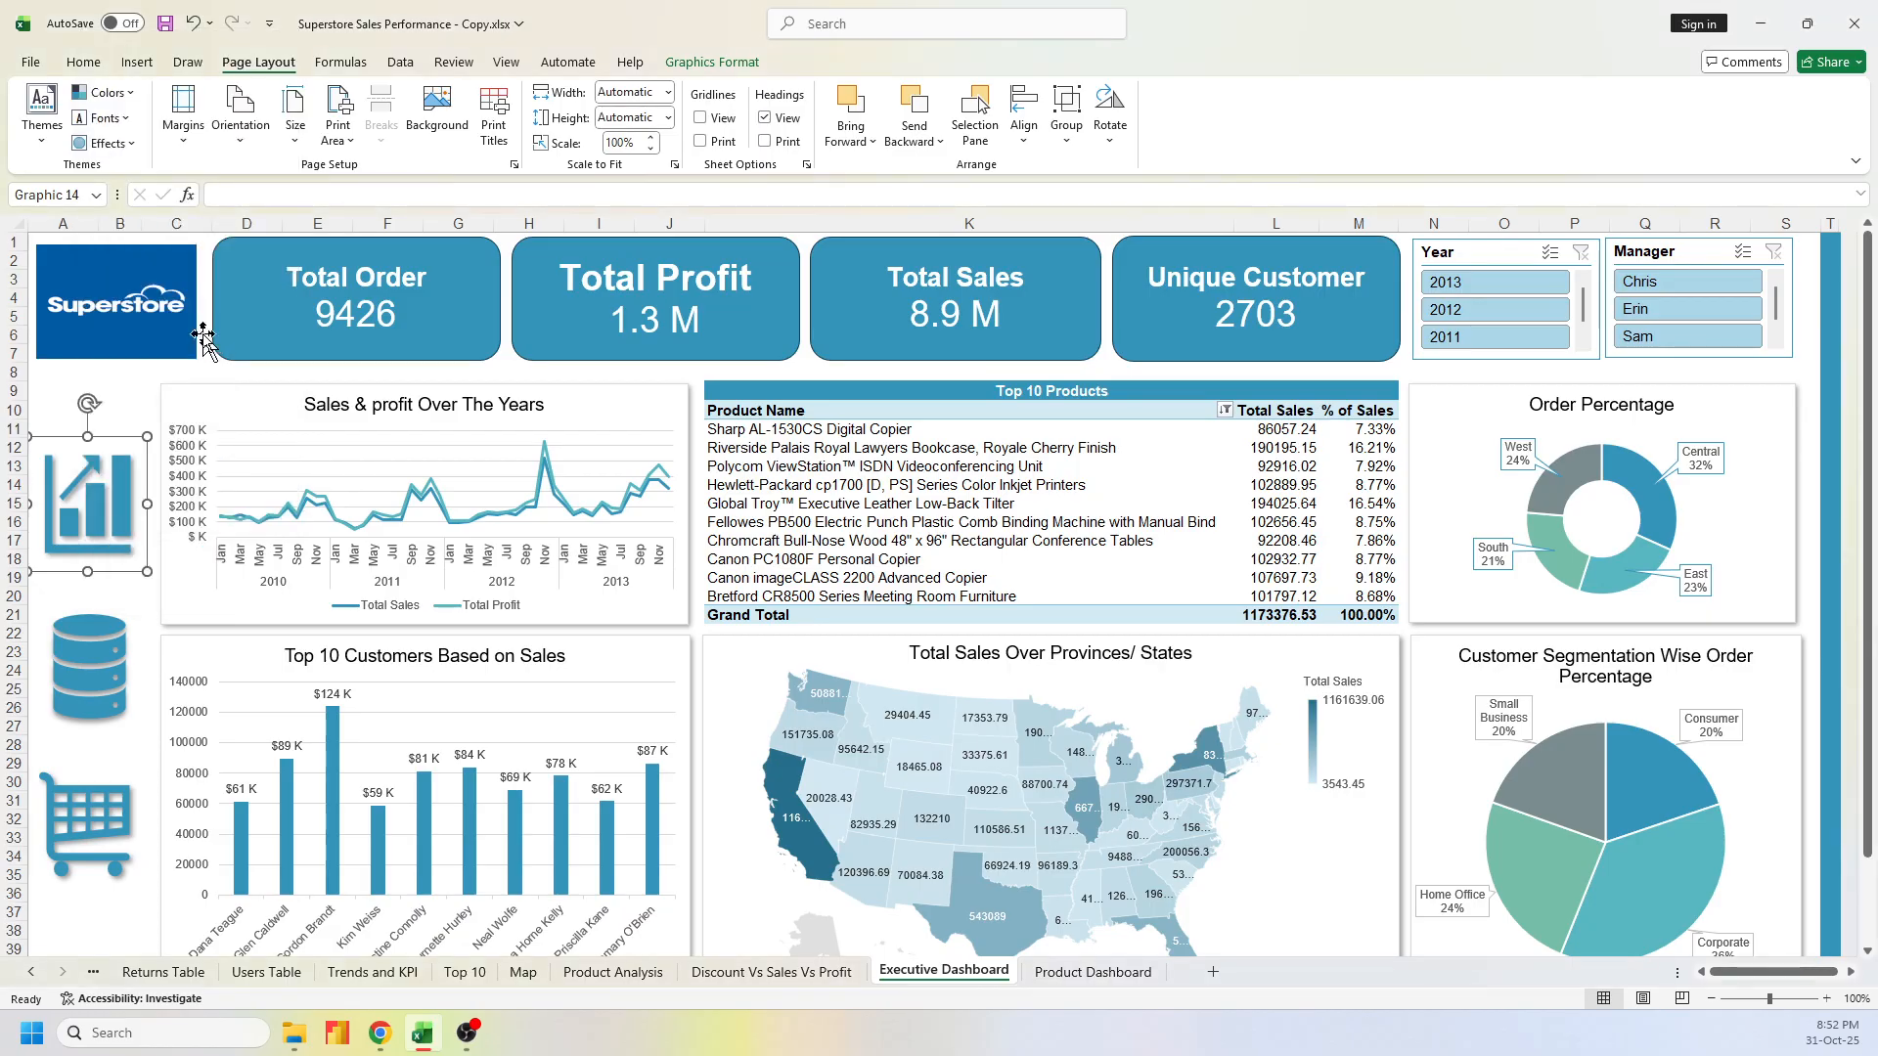
key("ctrl+k")
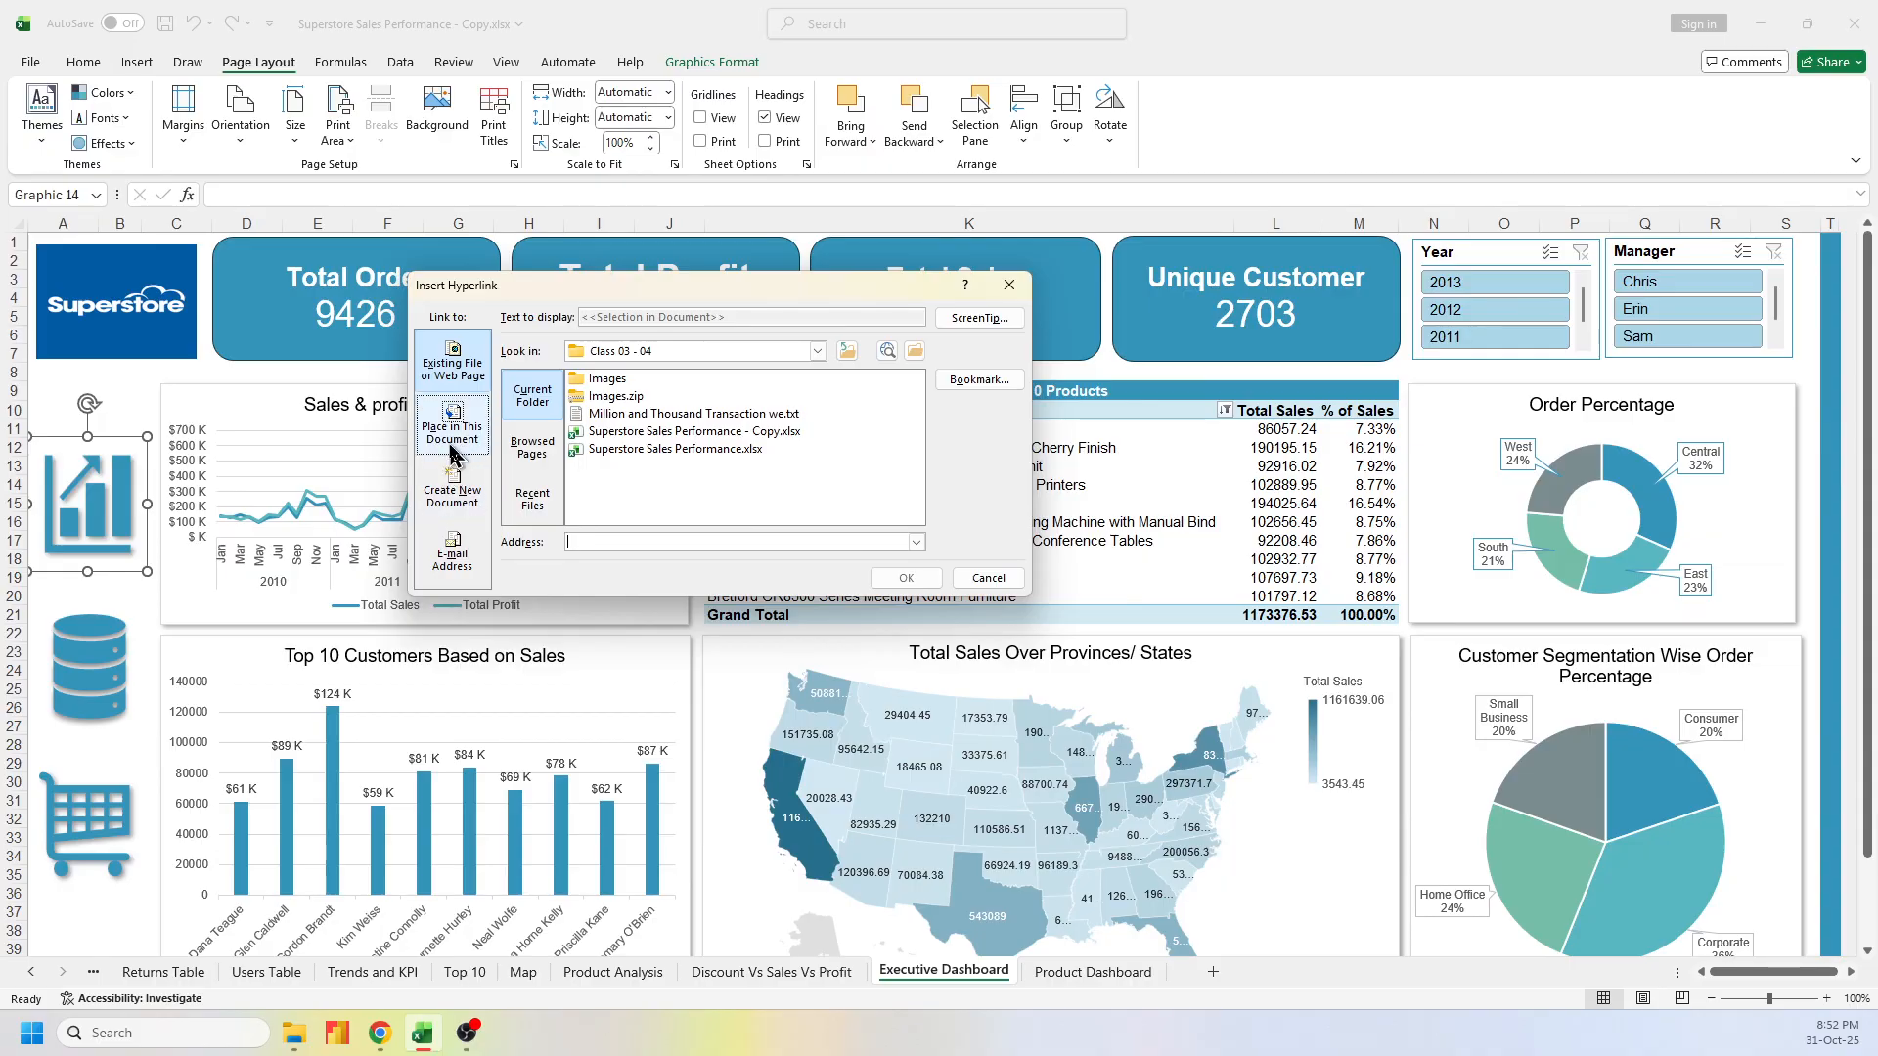
left_click(452, 435)
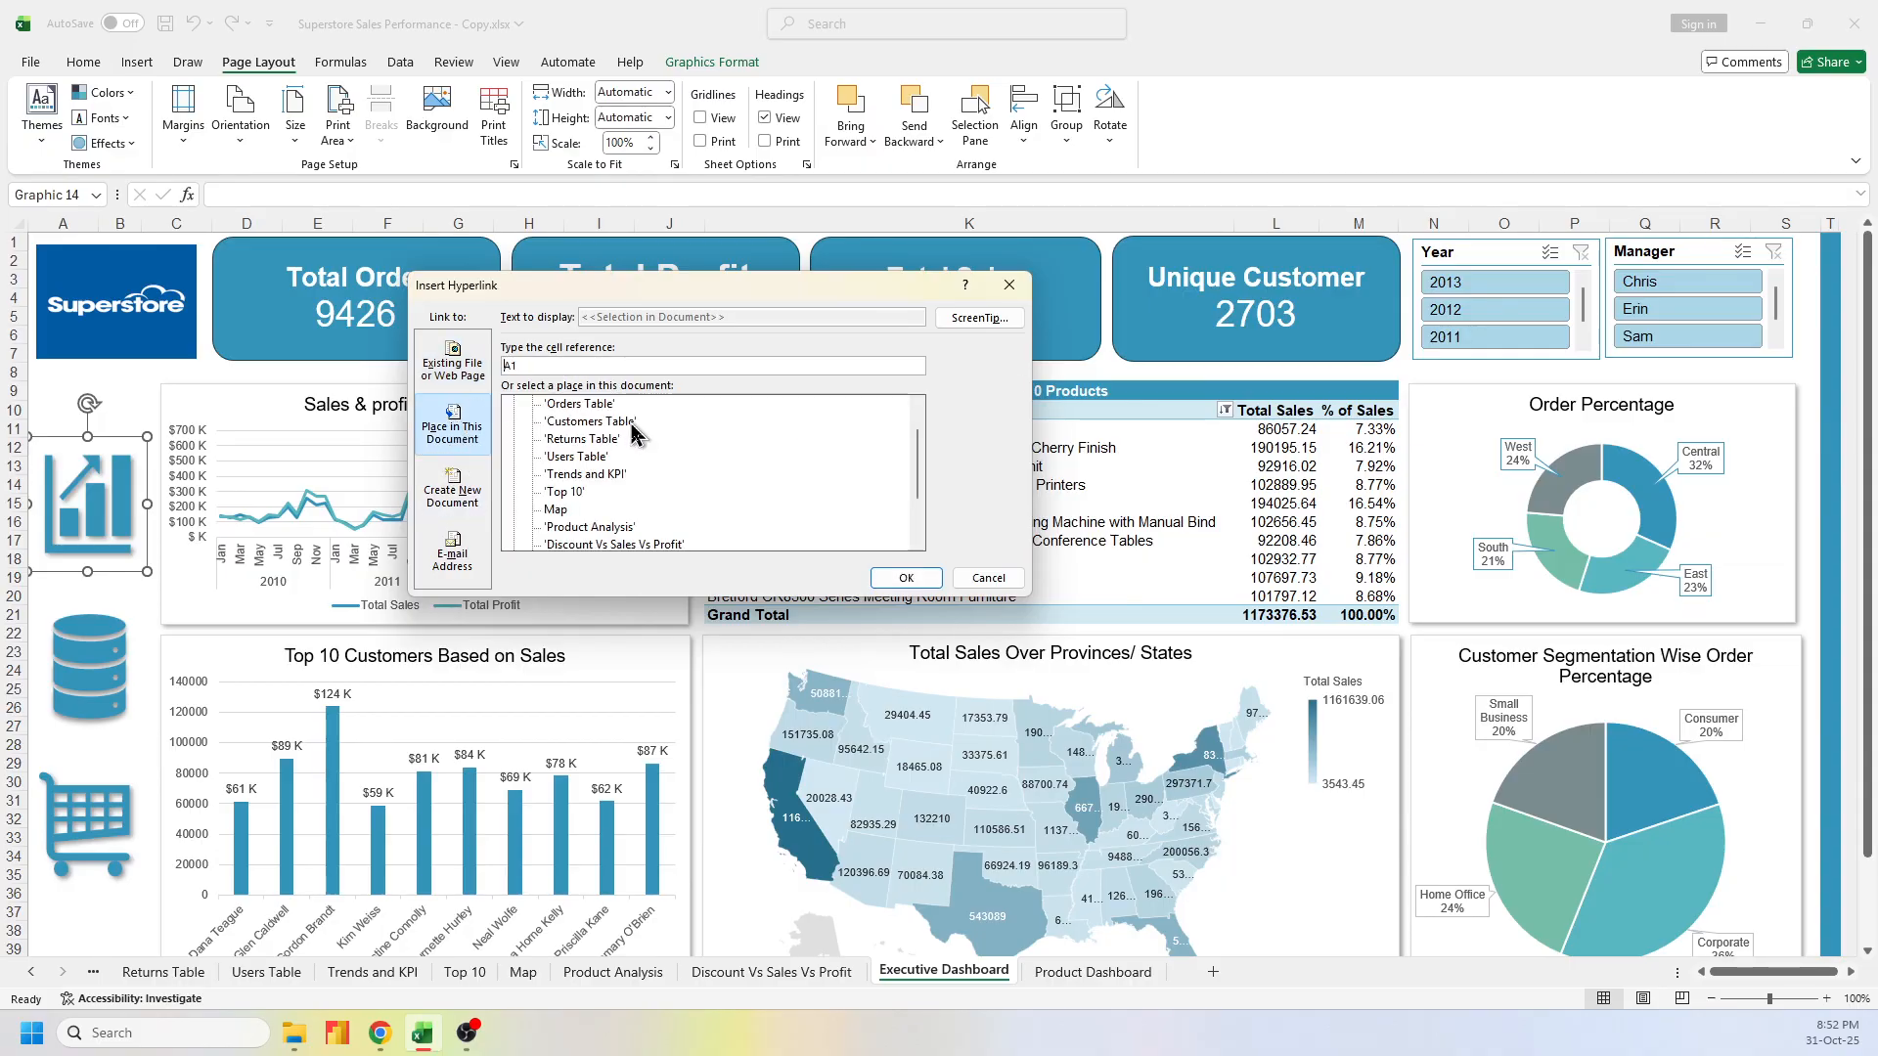
scroll(634, 535, "down", 2)
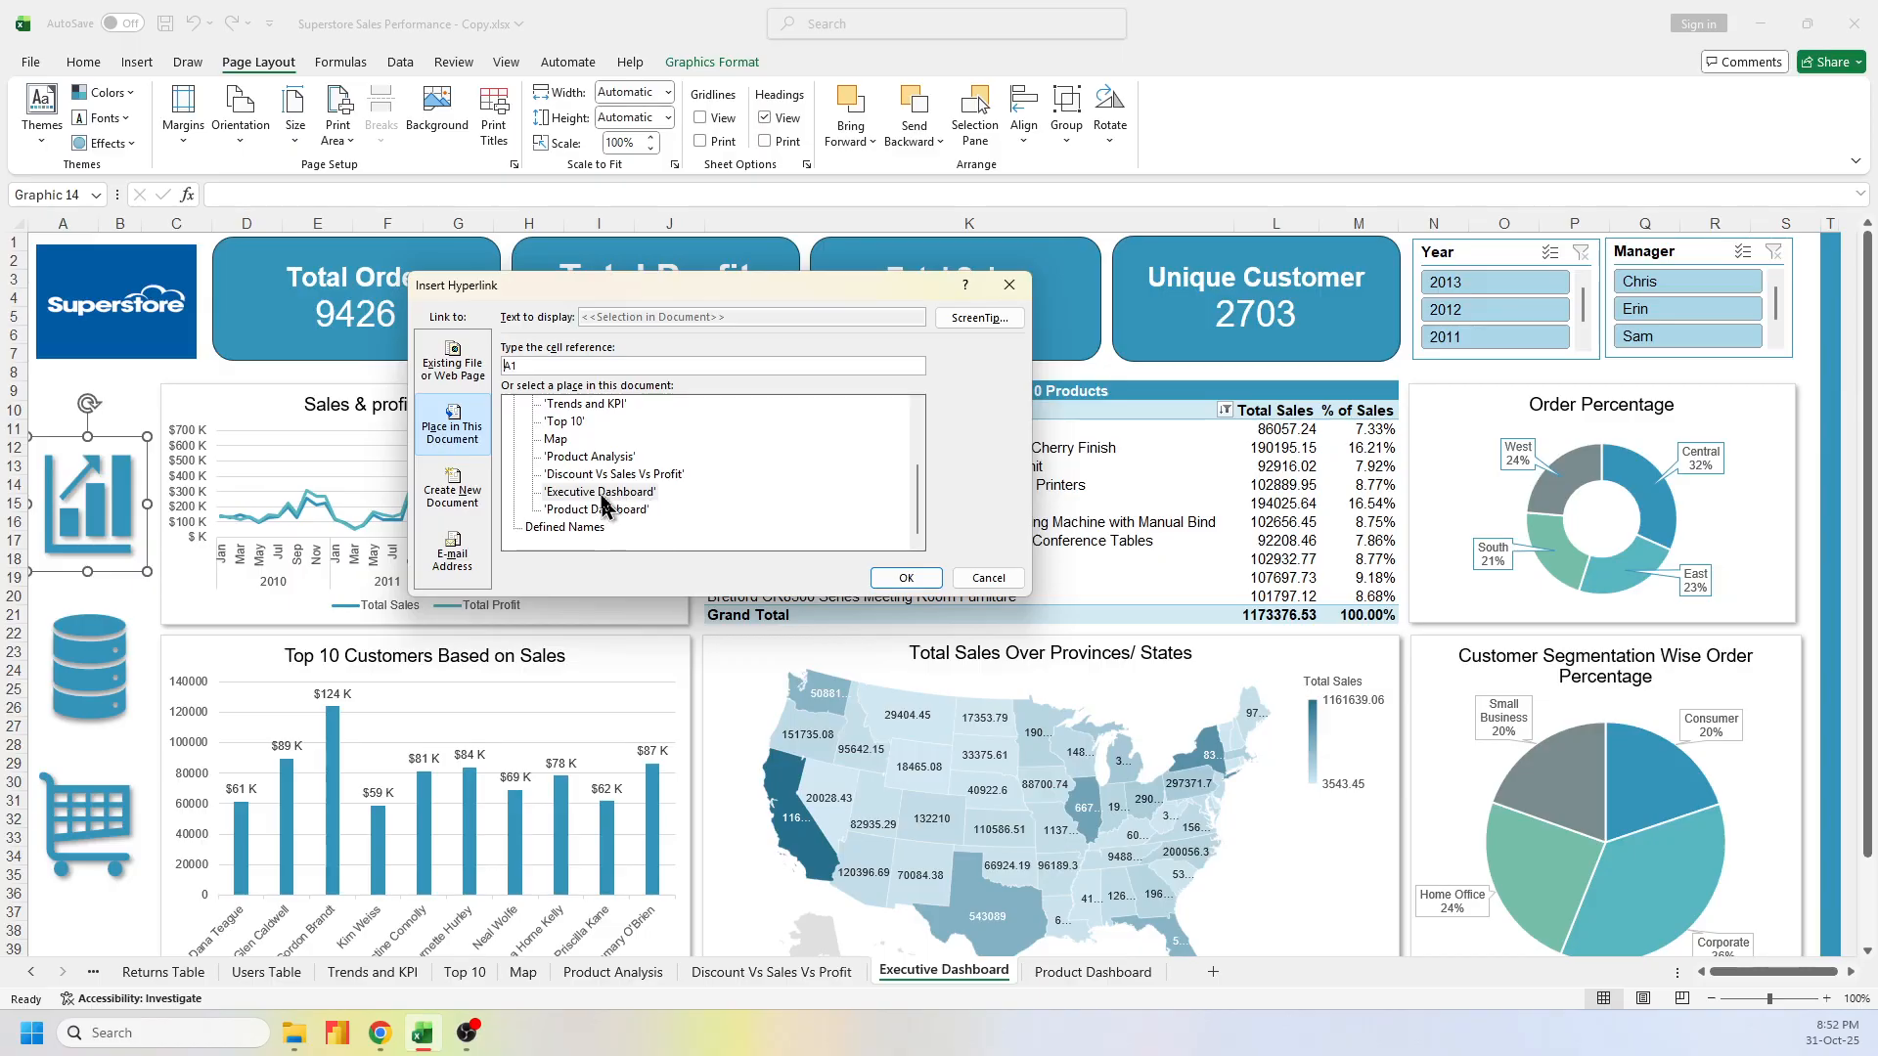
left_click(601, 493)
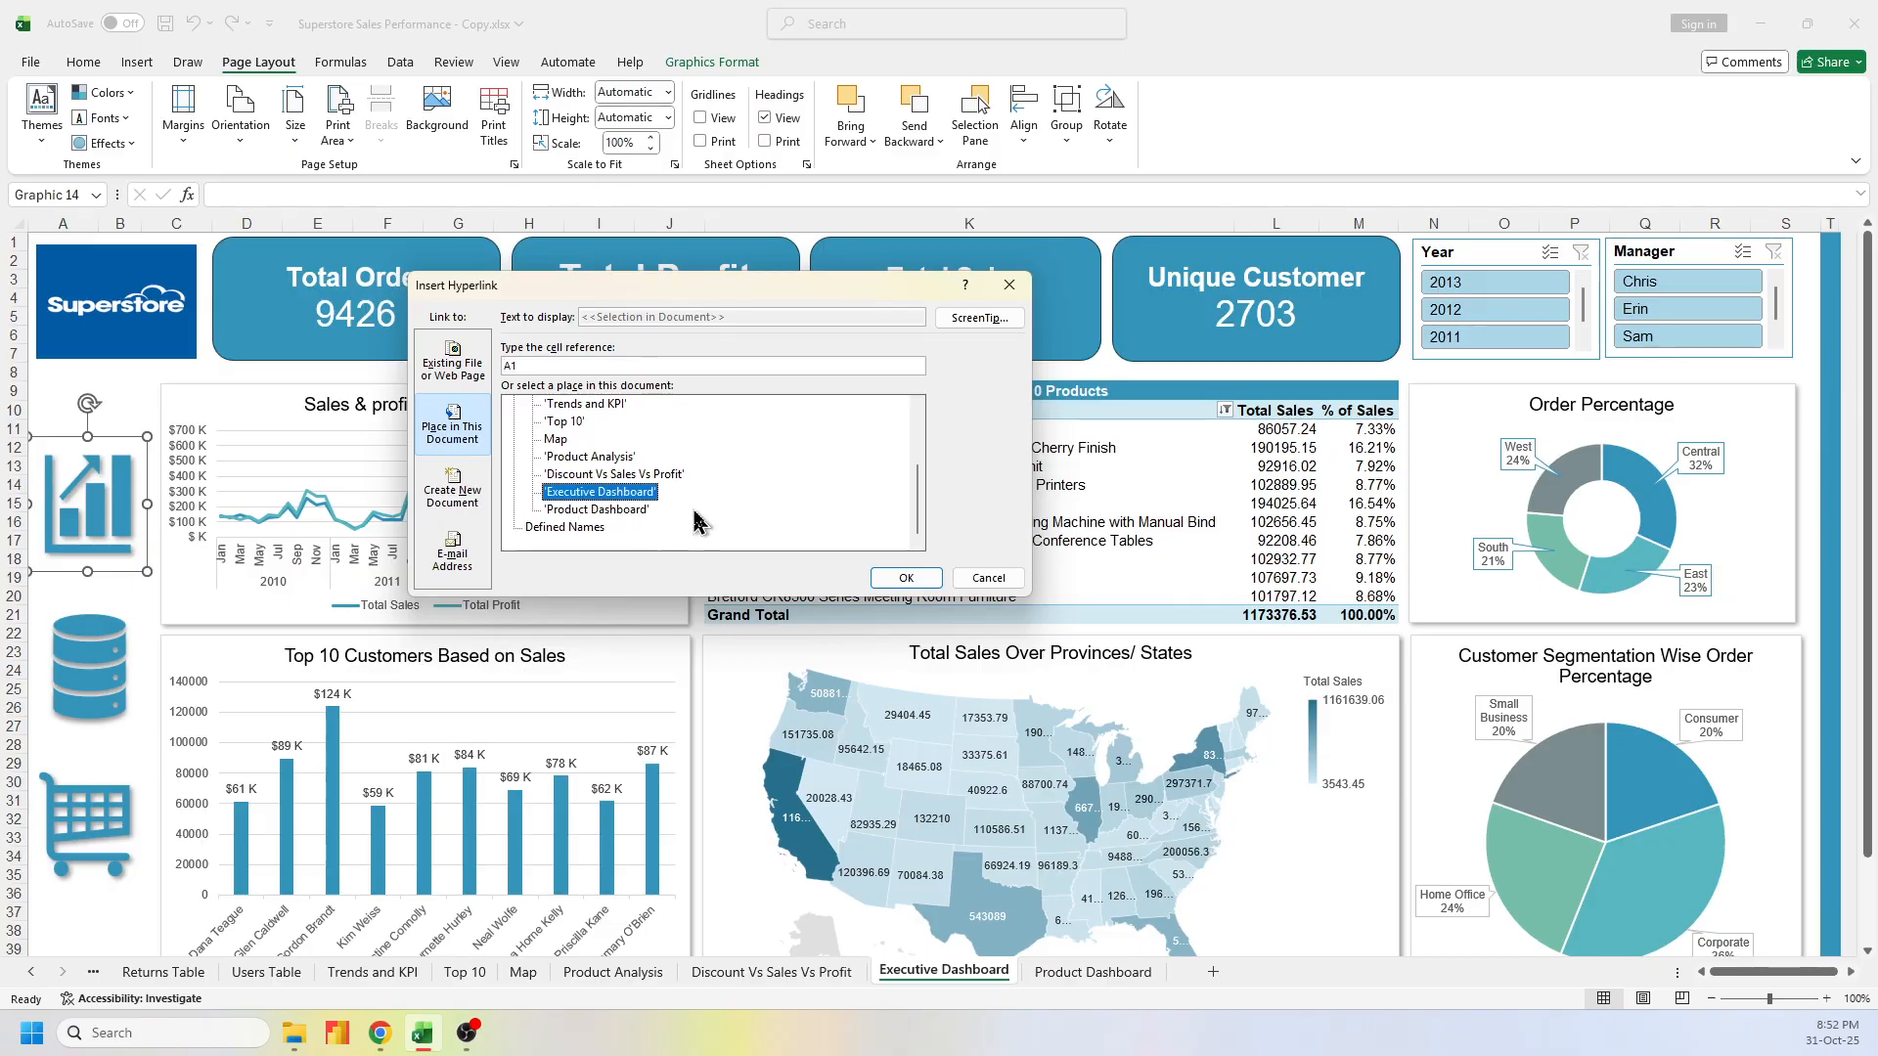
left_click(906, 578)
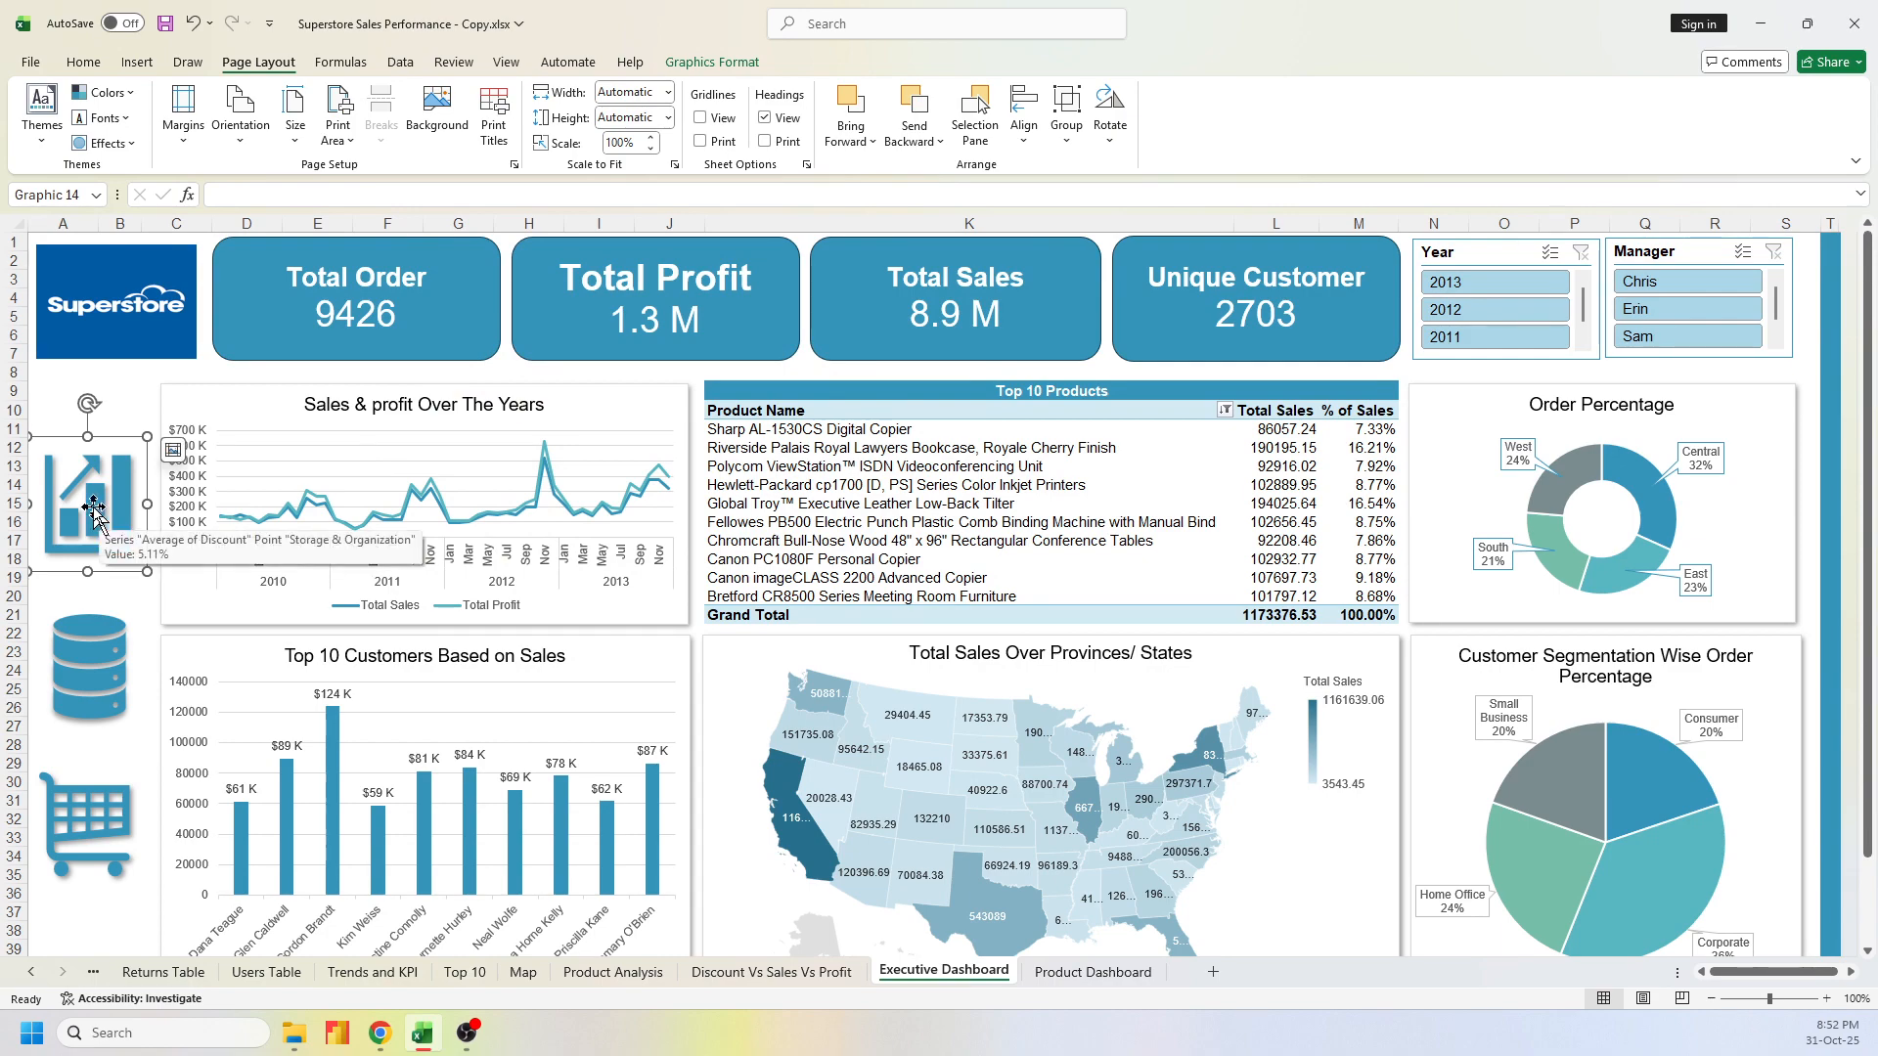
Test the navigation links: the bar chart icon, the database icon, the back arrow on Consolidated Data and the shopping cart icon
mouse_move(95, 510)
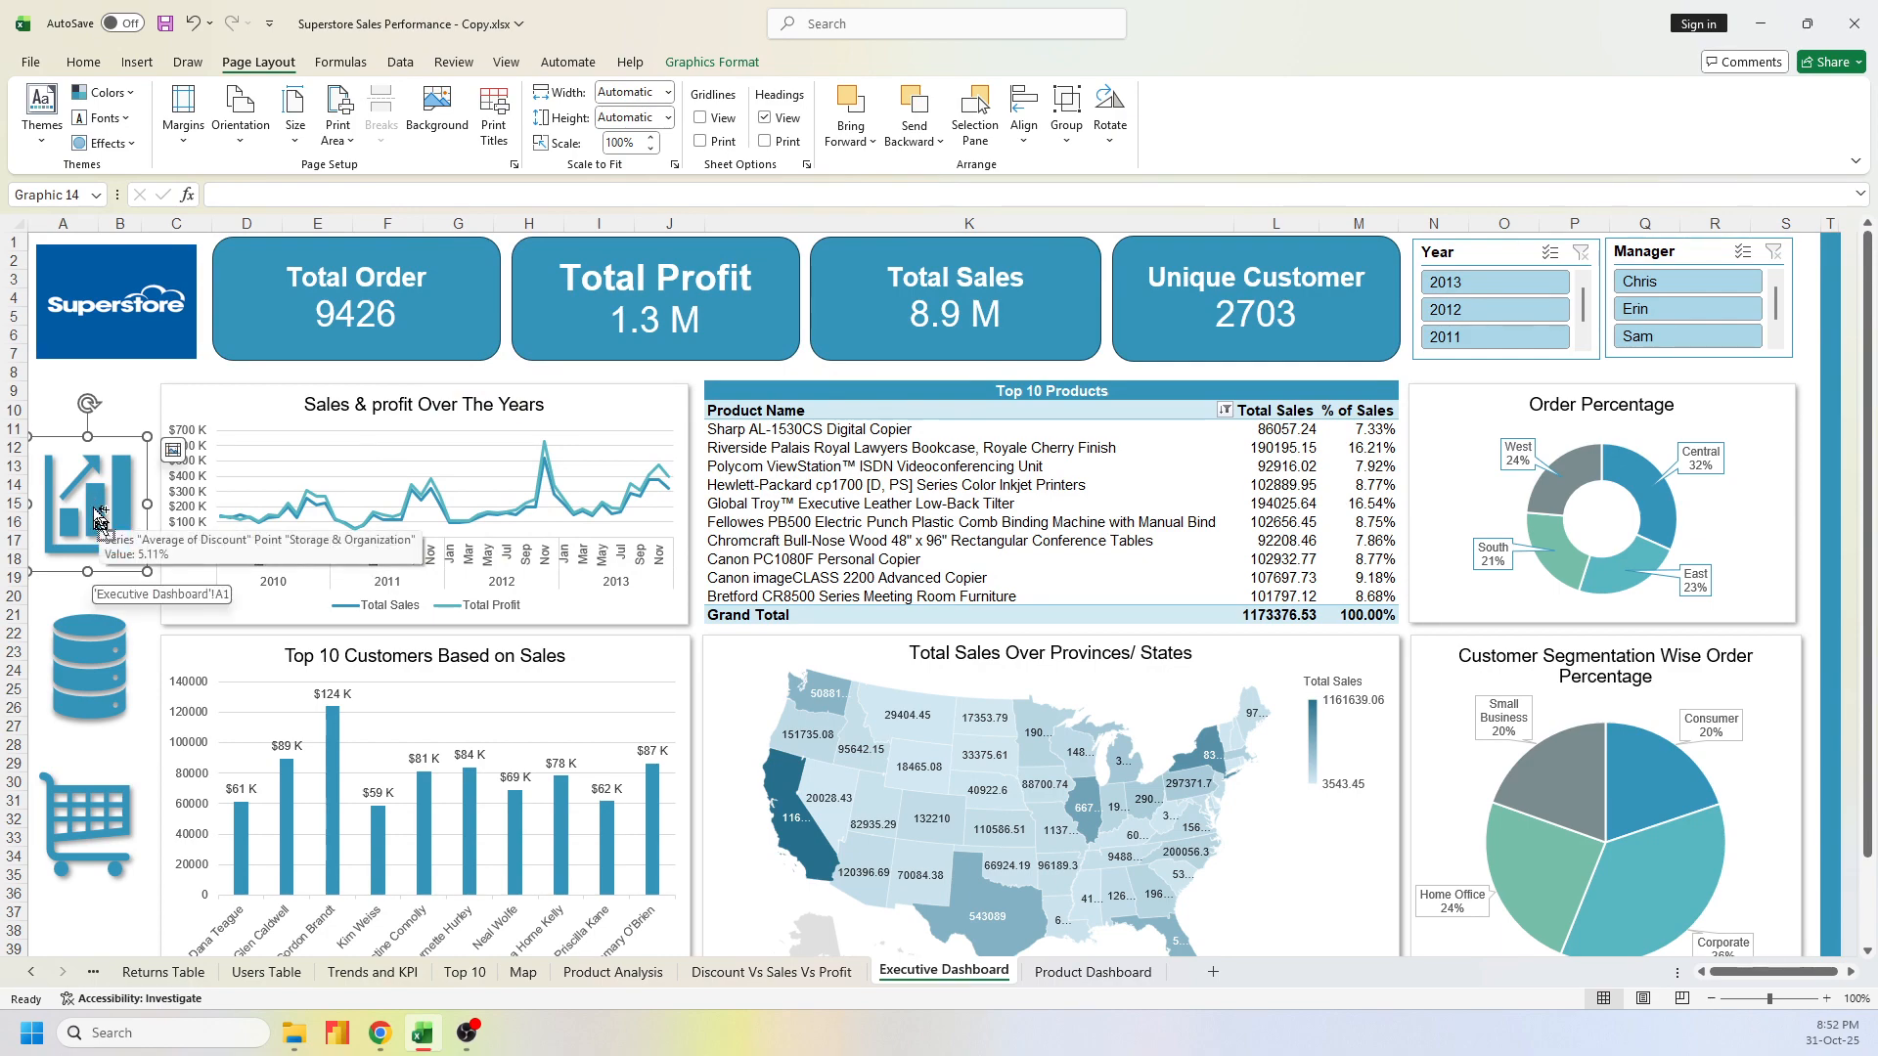
left_click(111, 384)
left_click(89, 388)
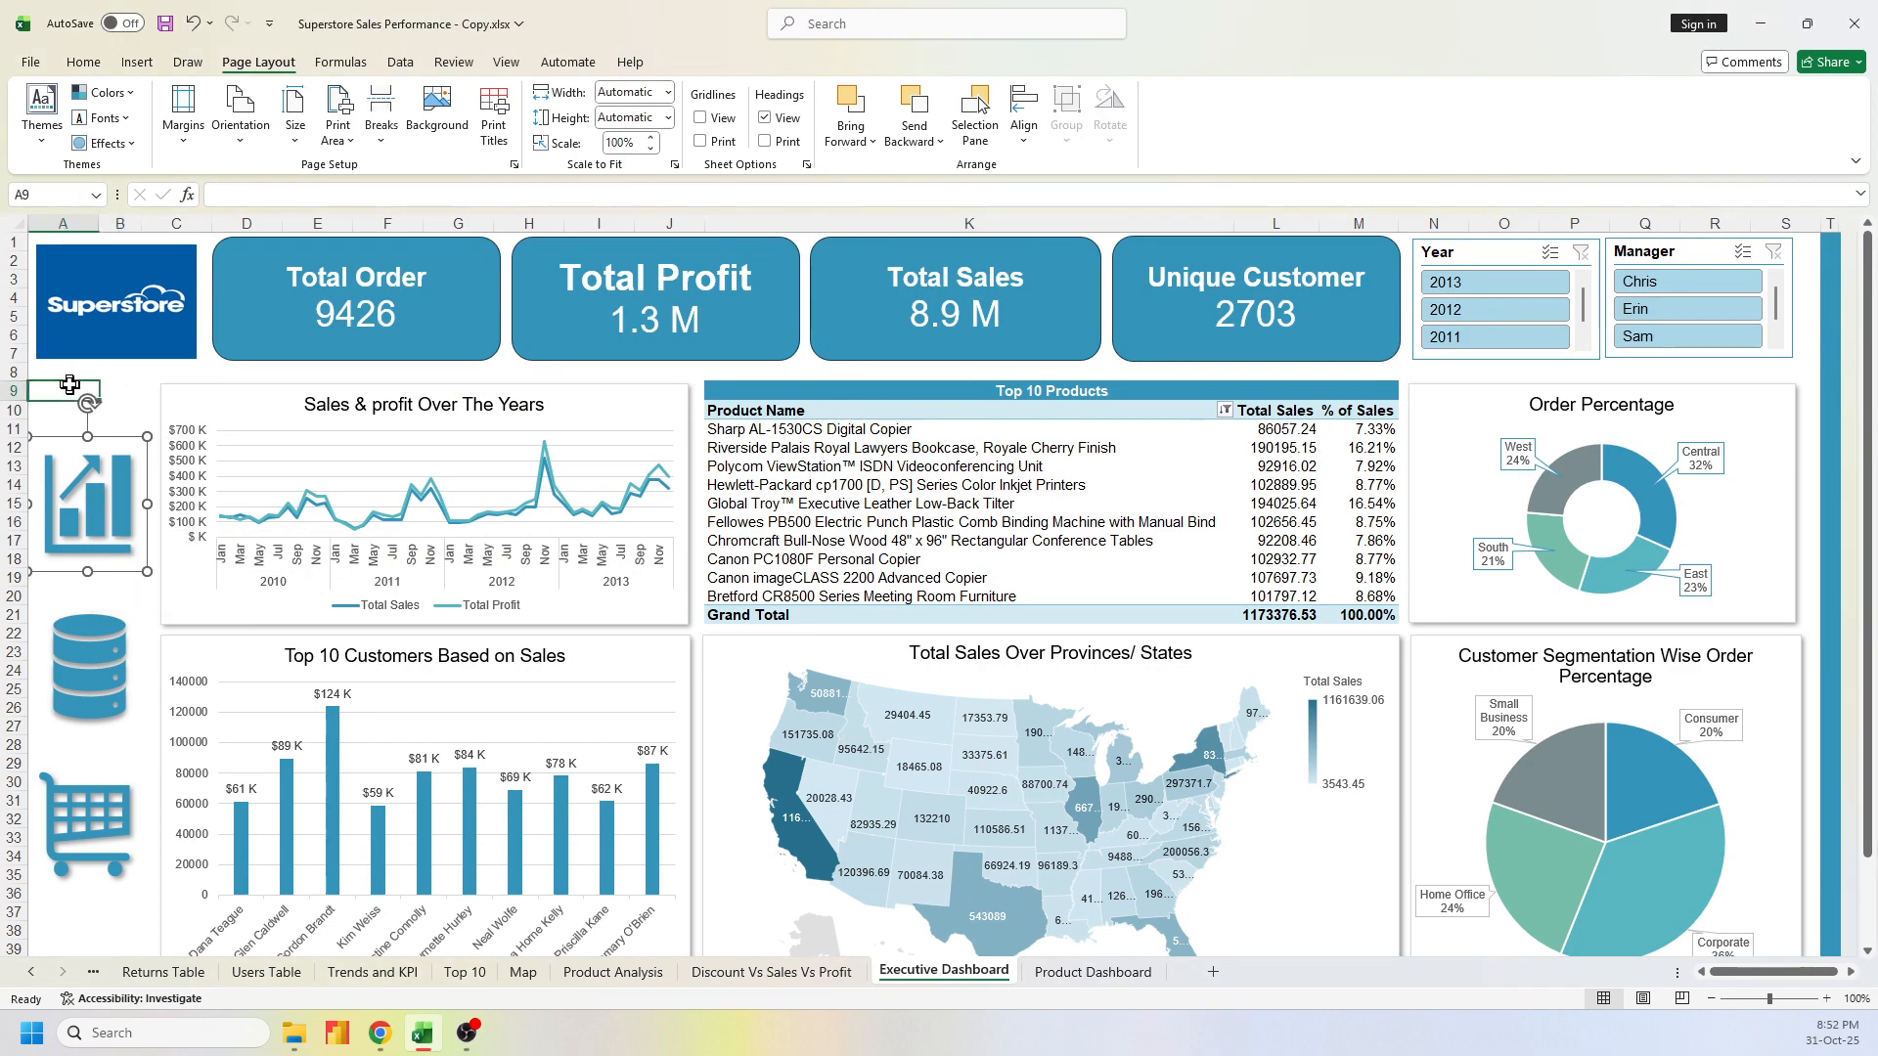
left_click(95, 509)
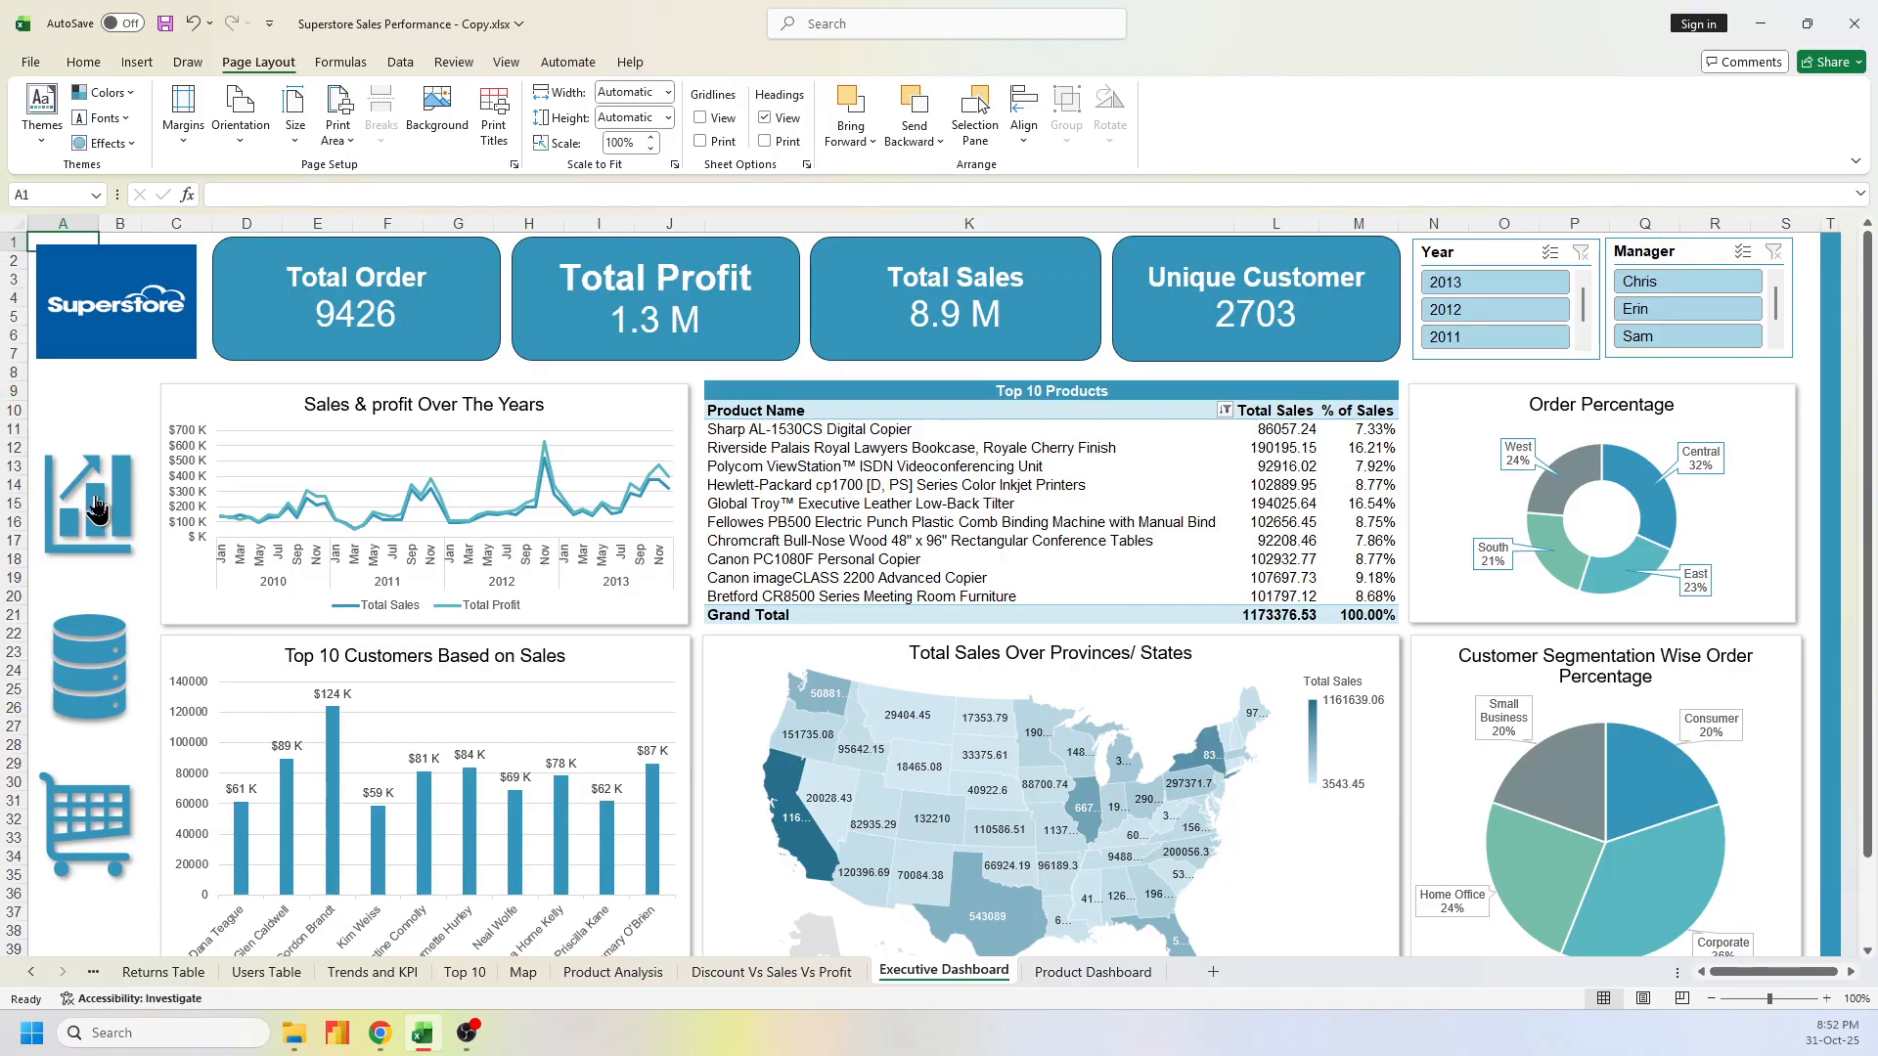
left_click(89, 663)
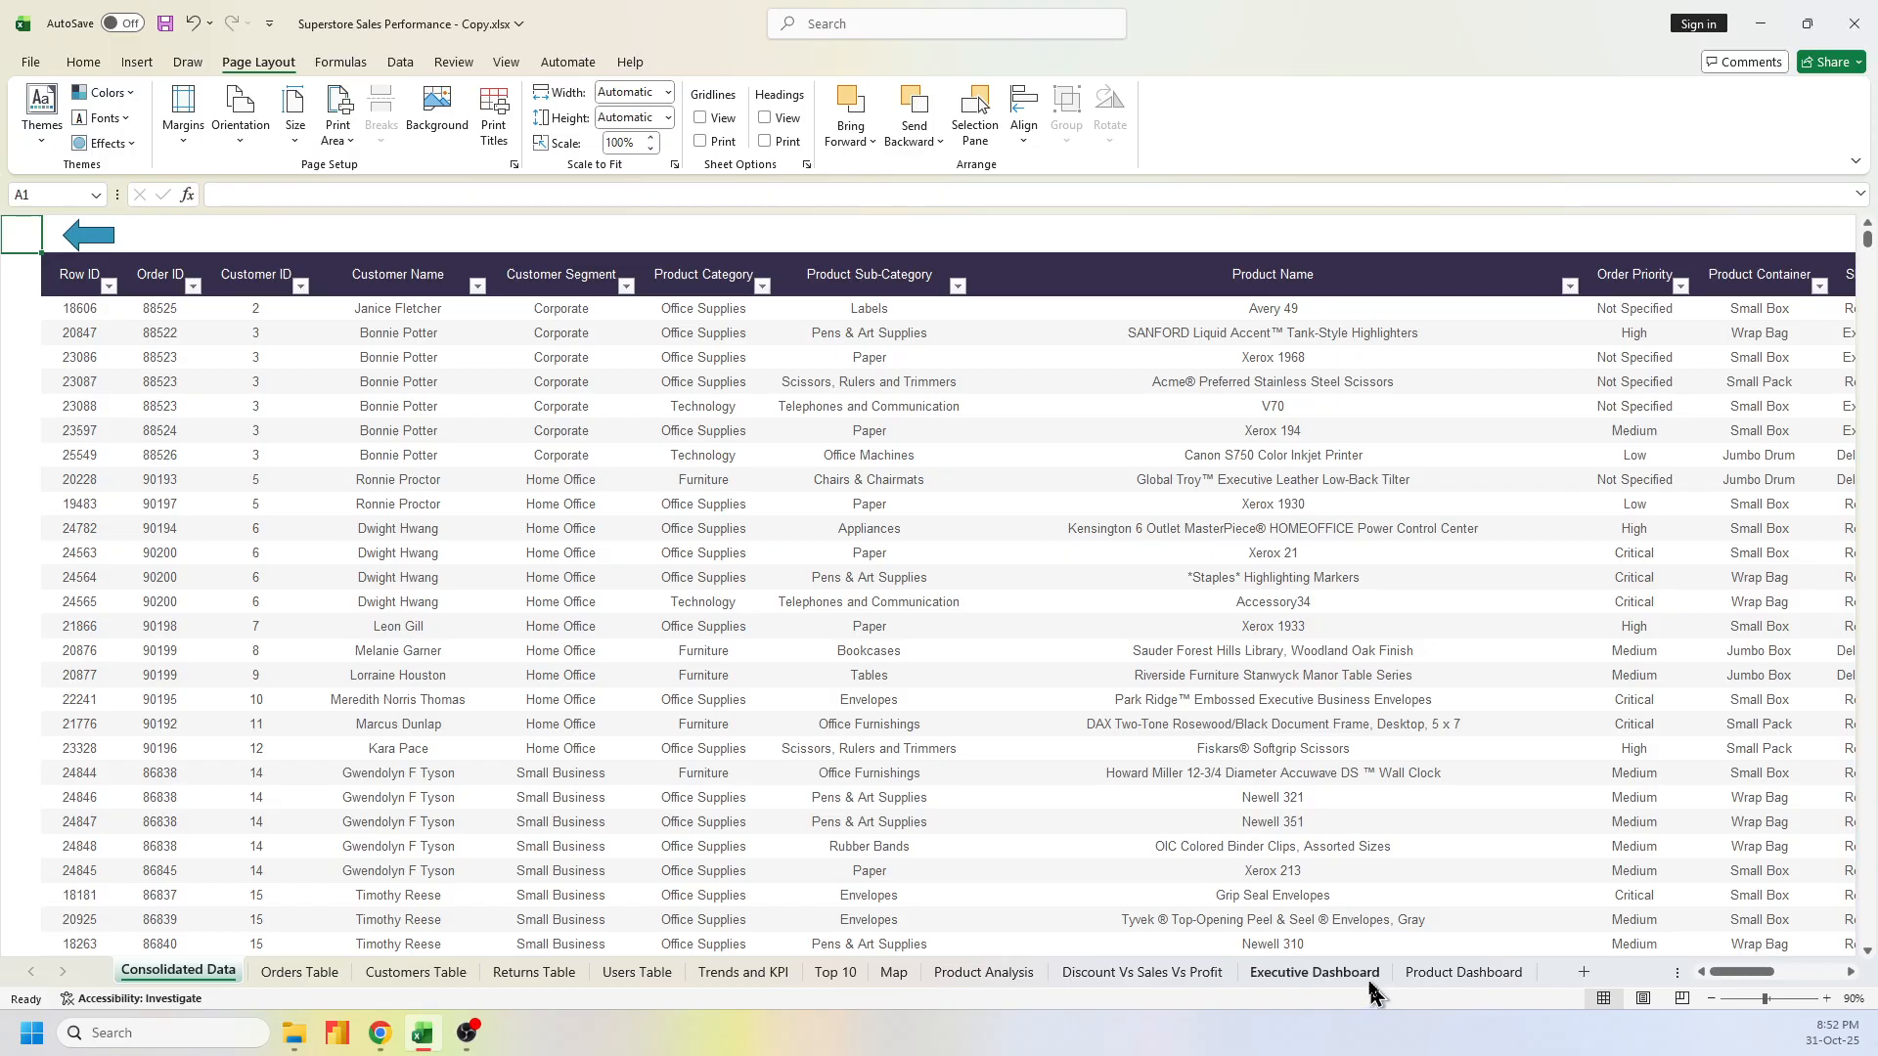
left_click(91, 240)
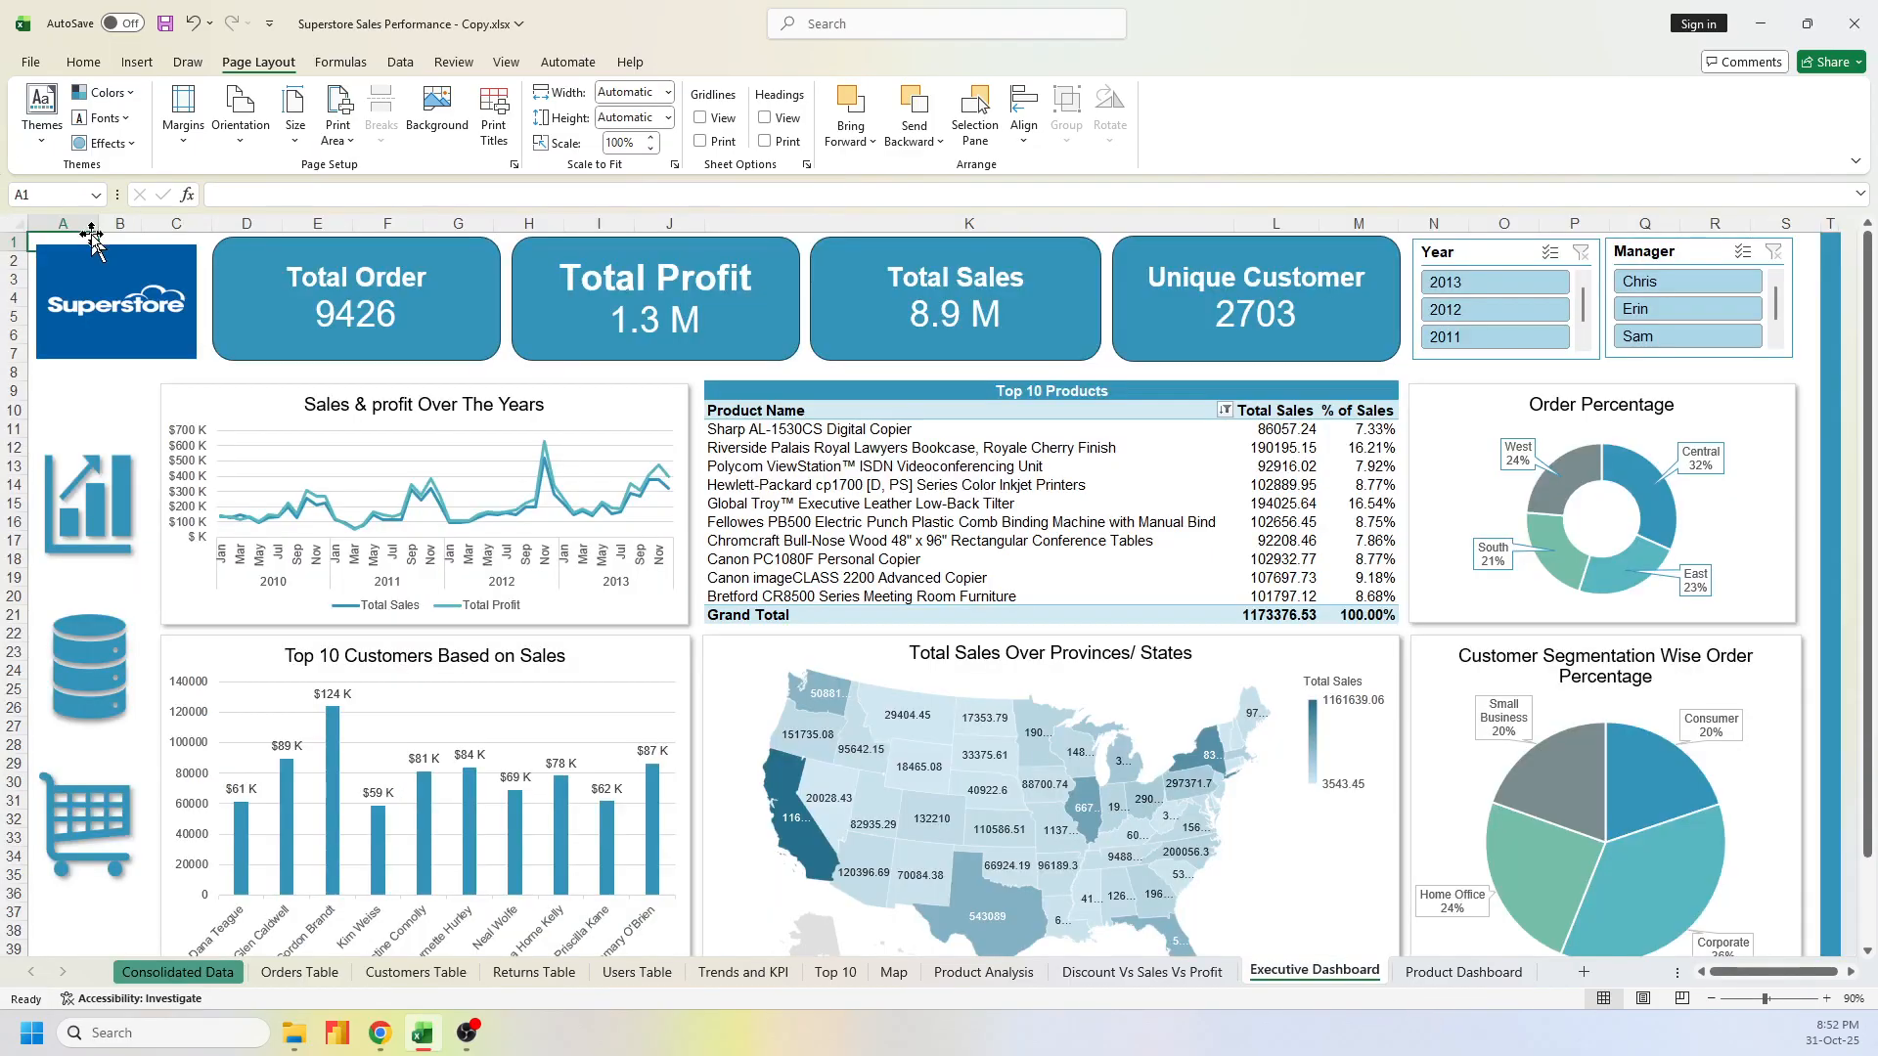
left_click(86, 831)
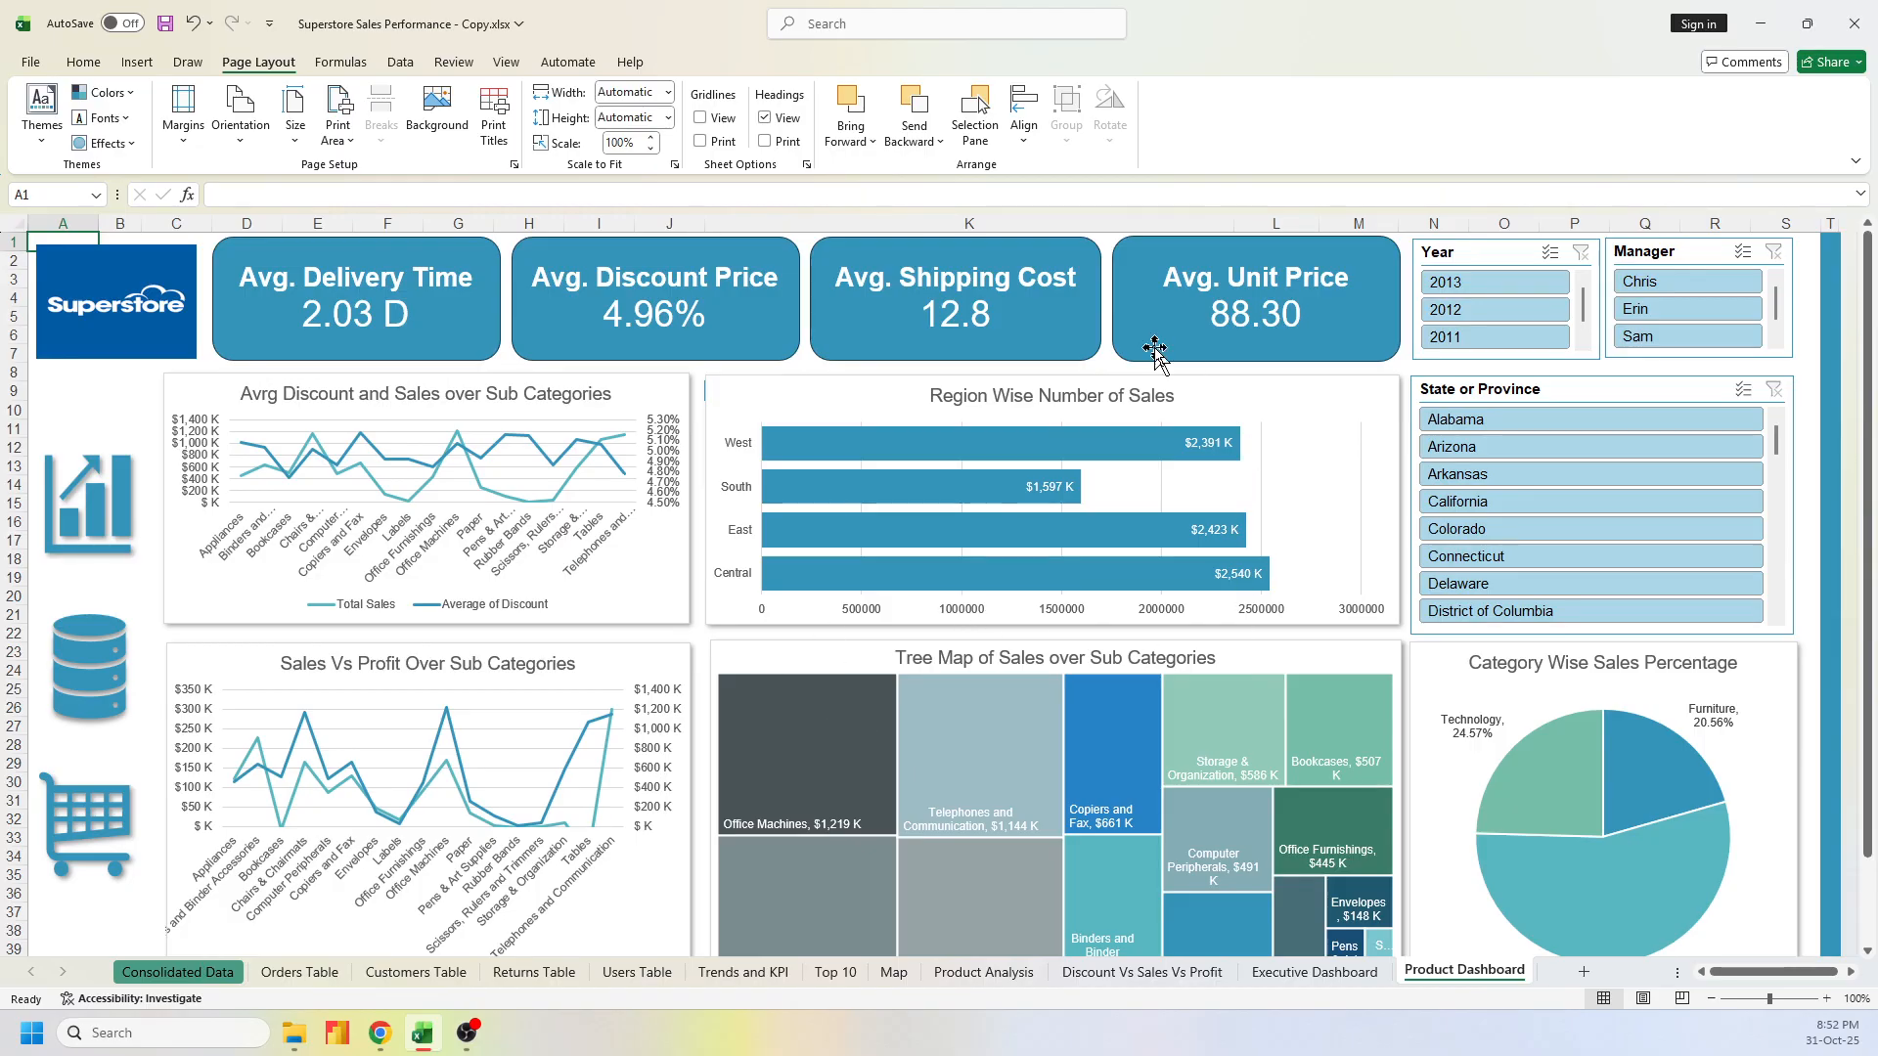
left_click(1105, 320)
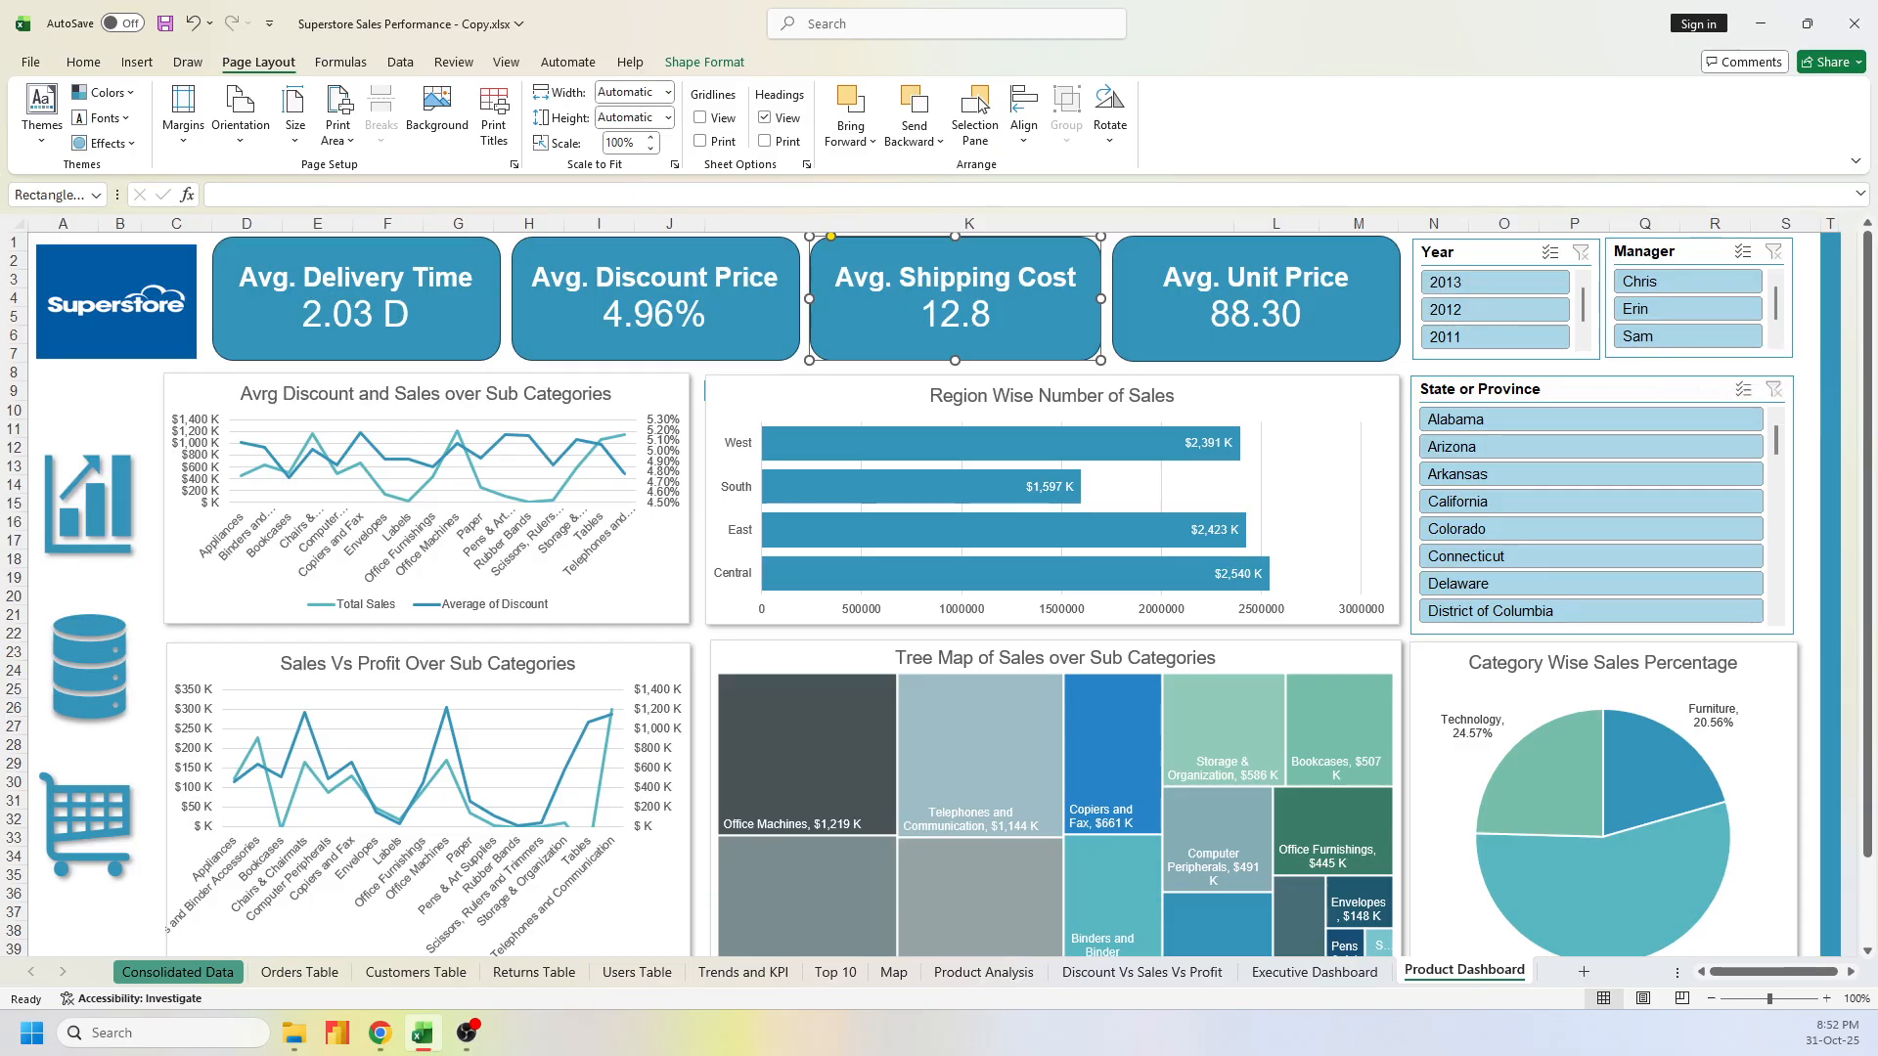
key("alt+Tab")
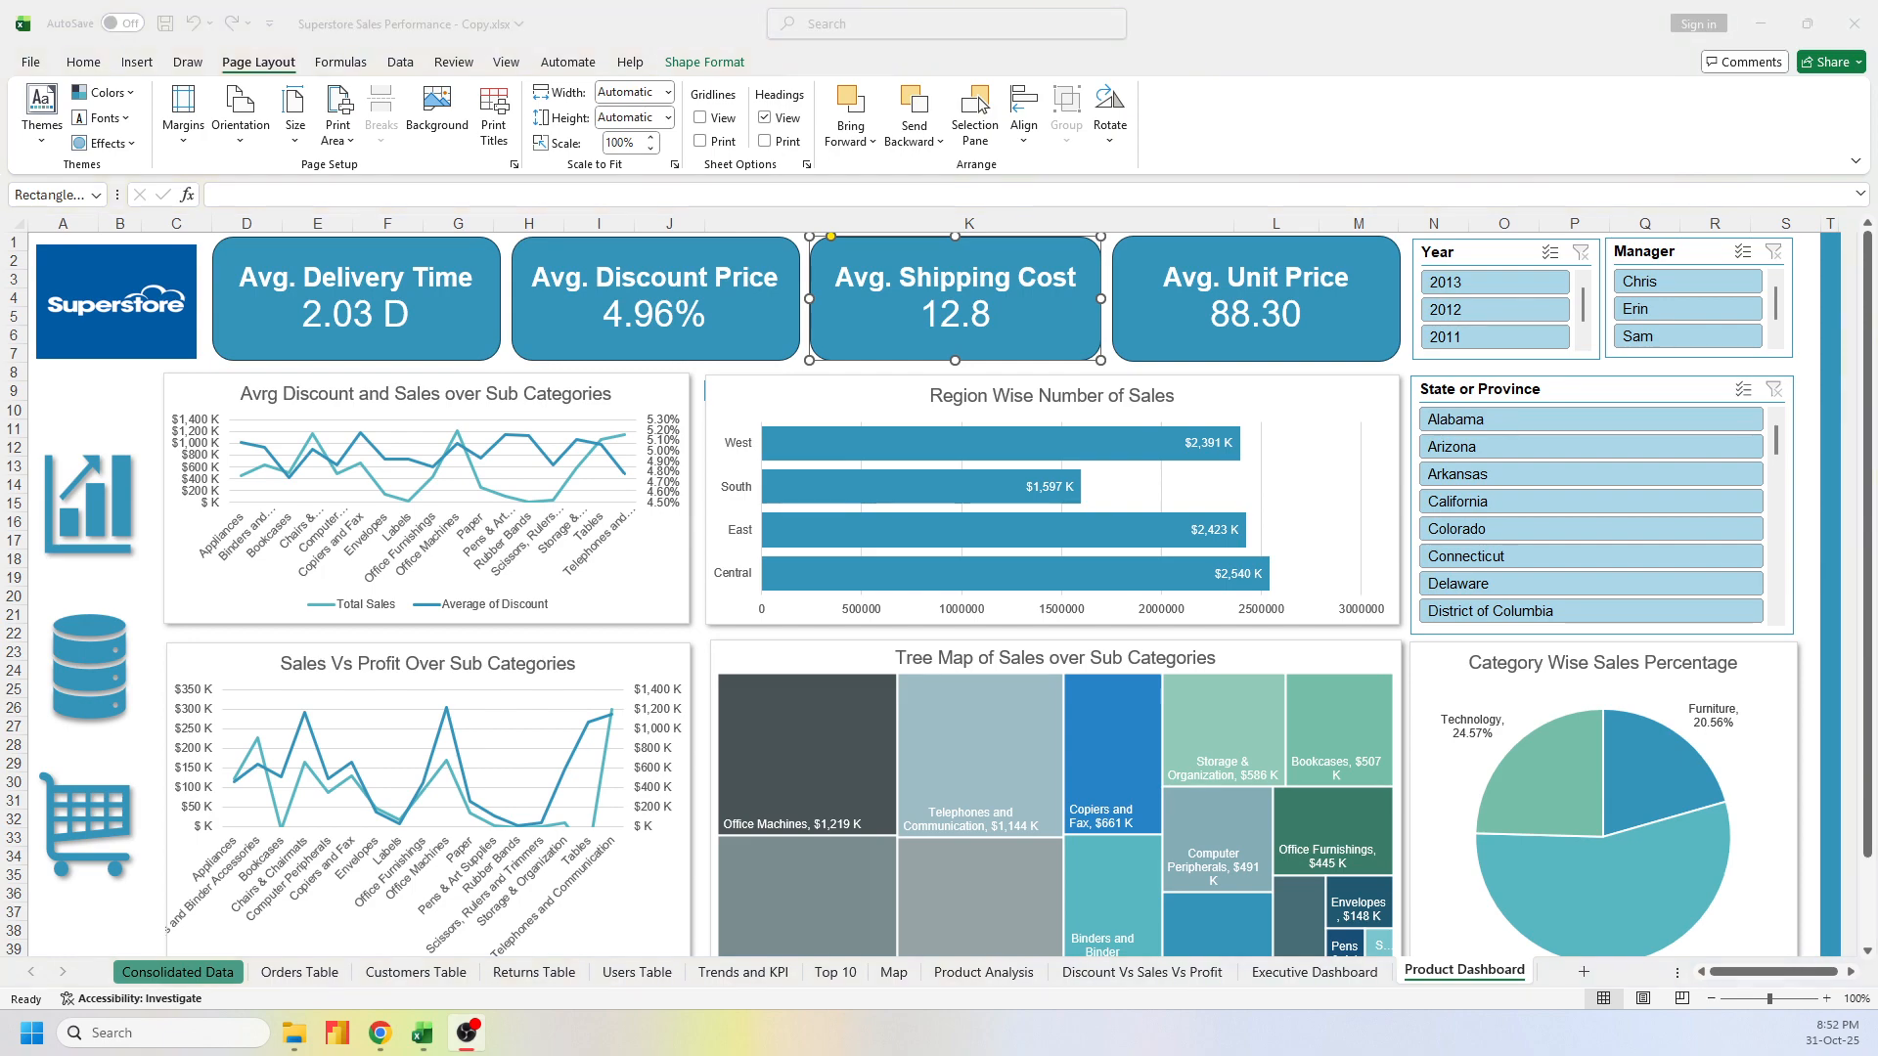